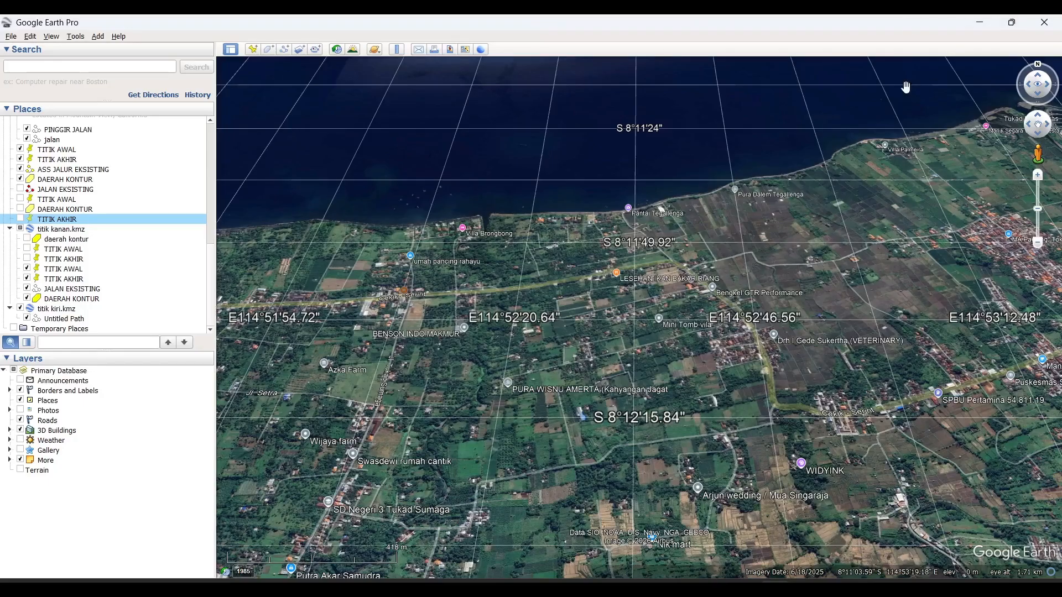
- Examine the Cekik–Seririt road near the coast around S 8°11'49.92", including its straight stretch and the bend beside the fields
{"action": "scroll", "coordinate": [903, 90], "scroll_direction": "down", "scroll_amount": 2}
{"action": "scroll", "coordinate": [801, 211], "scroll_direction": "up", "scroll_amount": 1}
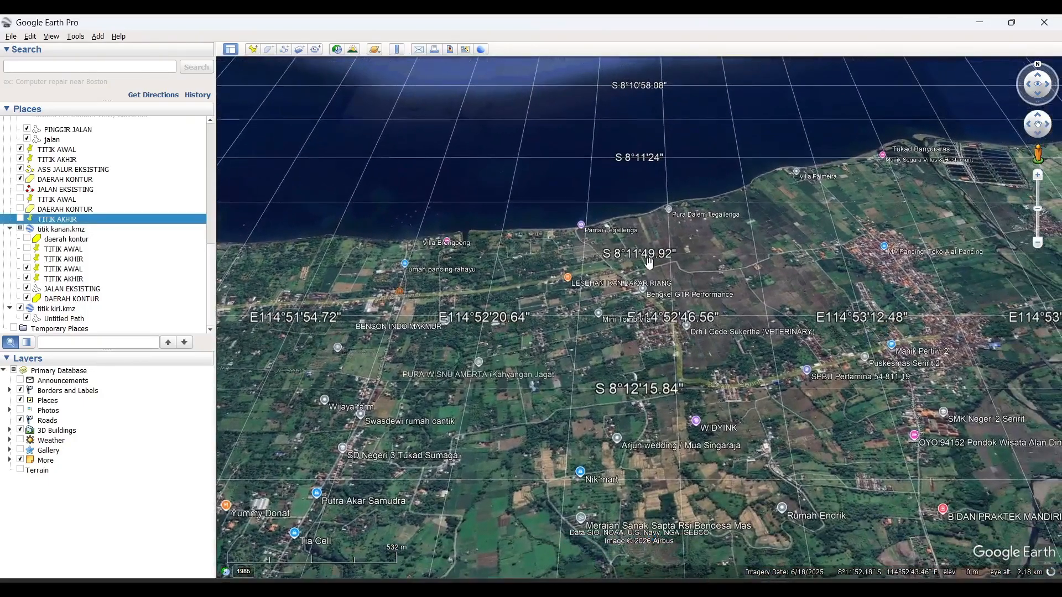
{"action": "scroll", "coordinate": [649, 263], "scroll_direction": "up", "scroll_amount": 2}
{"action": "scroll", "coordinate": [649, 264], "scroll_direction": "down", "scroll_amount": 1}
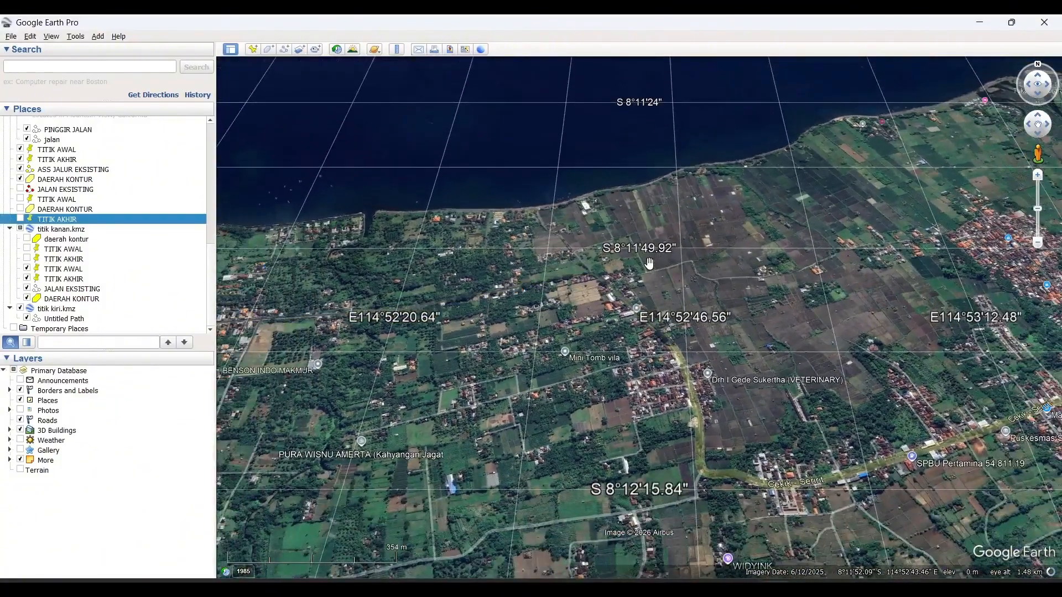
{"action": "scroll", "coordinate": [728, 250], "scroll_direction": "down", "scroll_amount": 1}
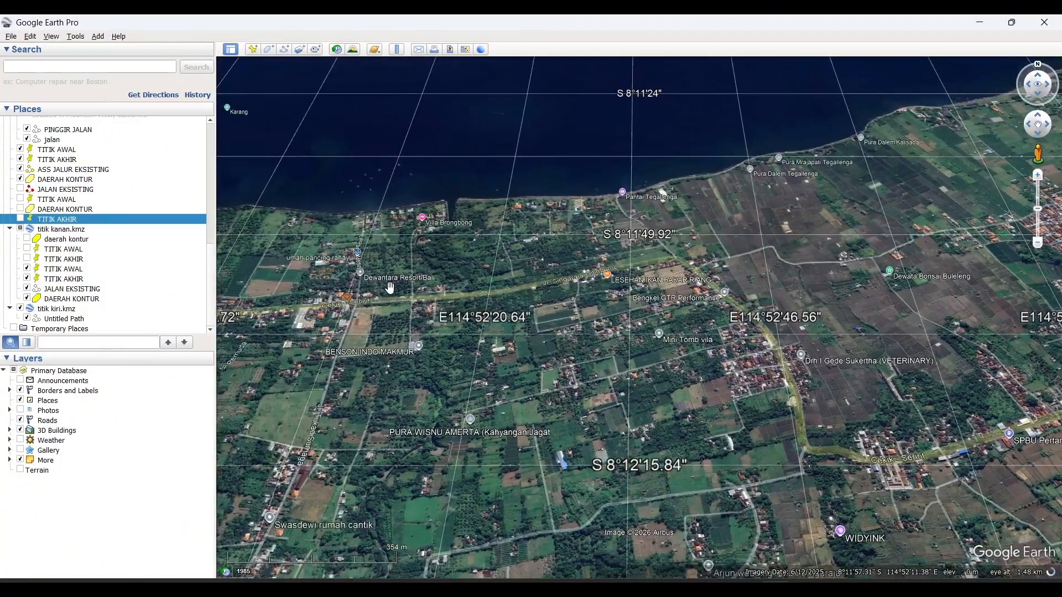
{"action": "scroll", "coordinate": [387, 288], "scroll_direction": "up", "scroll_amount": 2}
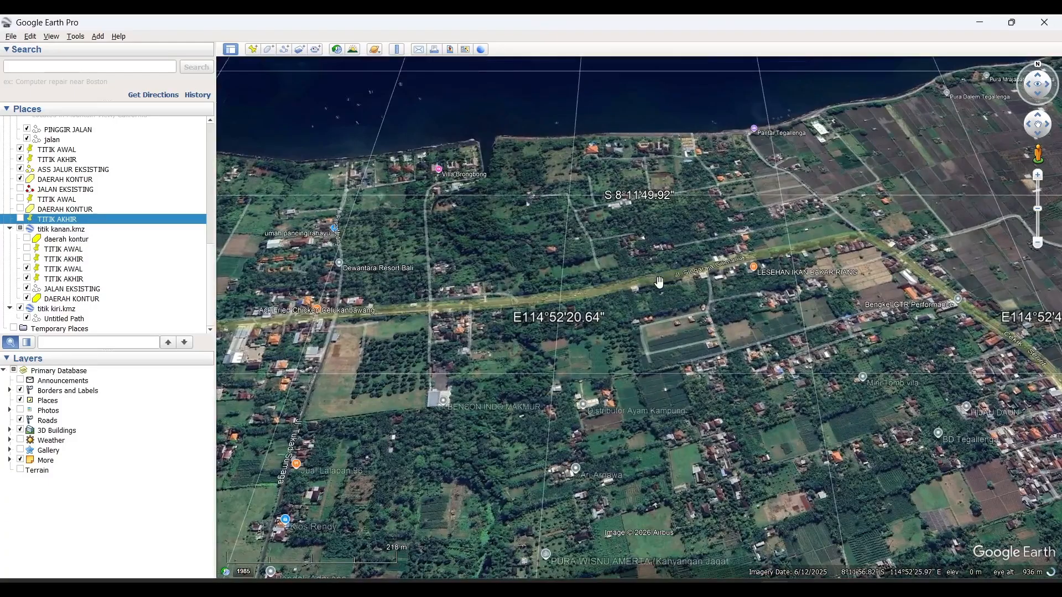
{"action": "scroll", "coordinate": [787, 266], "scroll_direction": "up", "scroll_amount": 1}
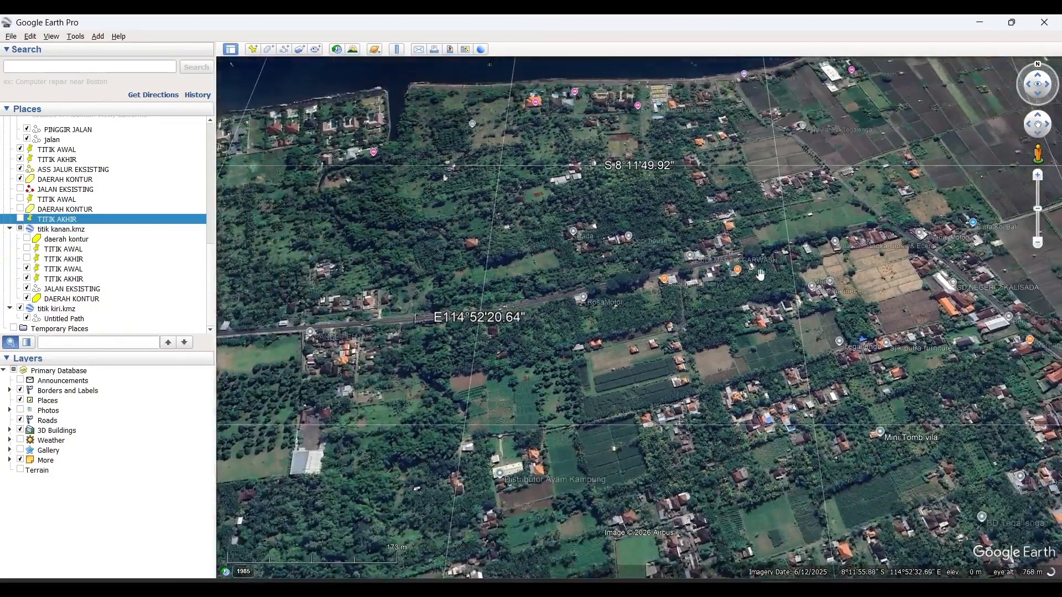
{"action": "left_click_drag", "start_coordinate": [304, 328], "coordinate": [455, 327]}
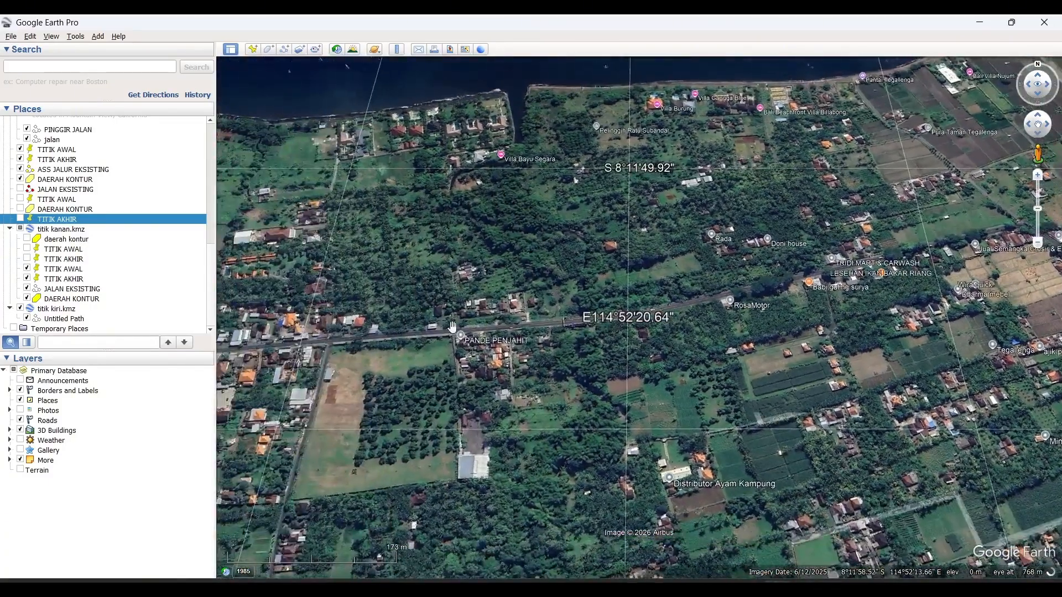
{"action": "scroll", "coordinate": [456, 326], "scroll_direction": "up", "scroll_amount": 3}
{"action": "scroll", "coordinate": [774, 273], "scroll_direction": "down", "scroll_amount": 2}
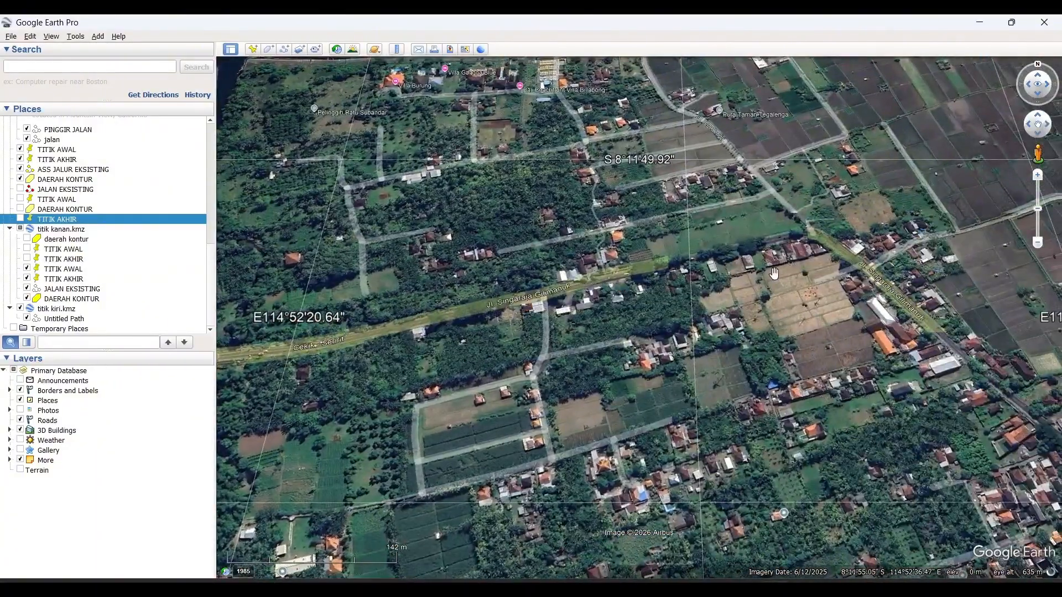
{"action": "scroll", "coordinate": [774, 274], "scroll_direction": "down", "scroll_amount": 1}
{"action": "left_click_drag", "start_coordinate": [797, 277], "coordinate": [667, 265]}
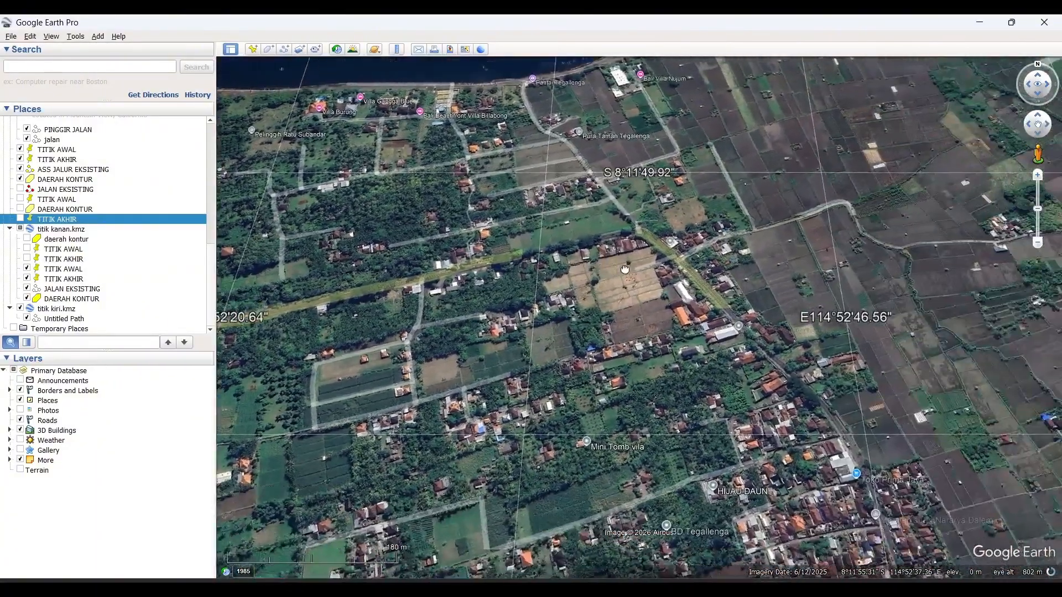
{"action": "scroll", "coordinate": [667, 265], "scroll_direction": "up", "scroll_amount": 2}
{"action": "scroll", "coordinate": [667, 265], "scroll_direction": "up", "scroll_amount": 1}
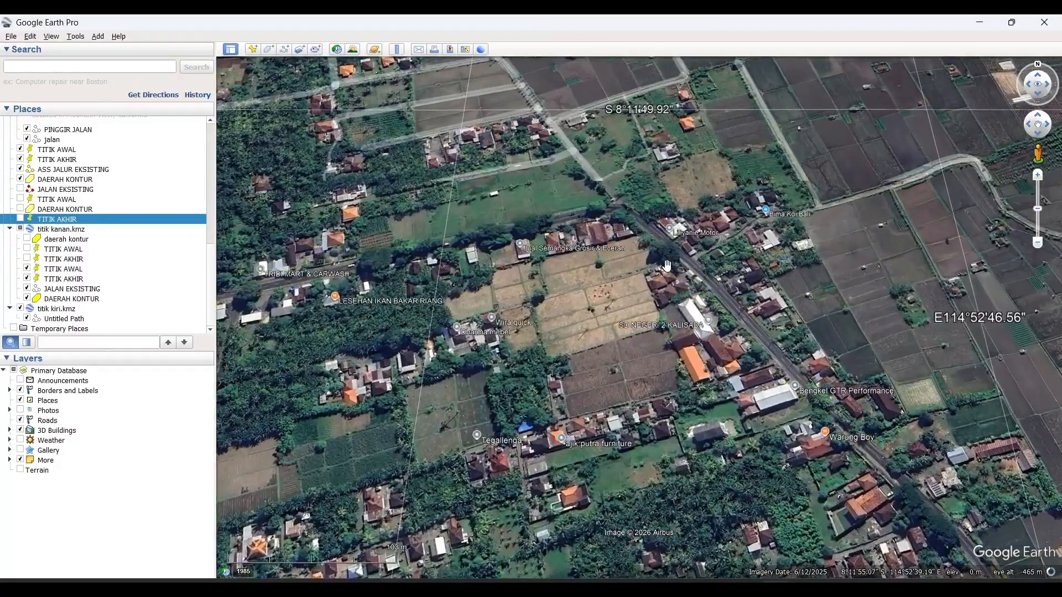
{"action": "scroll", "coordinate": [443, 246], "scroll_direction": "up", "scroll_amount": 1}
{"action": "scroll", "coordinate": [443, 246], "scroll_direction": "up", "scroll_amount": 1}
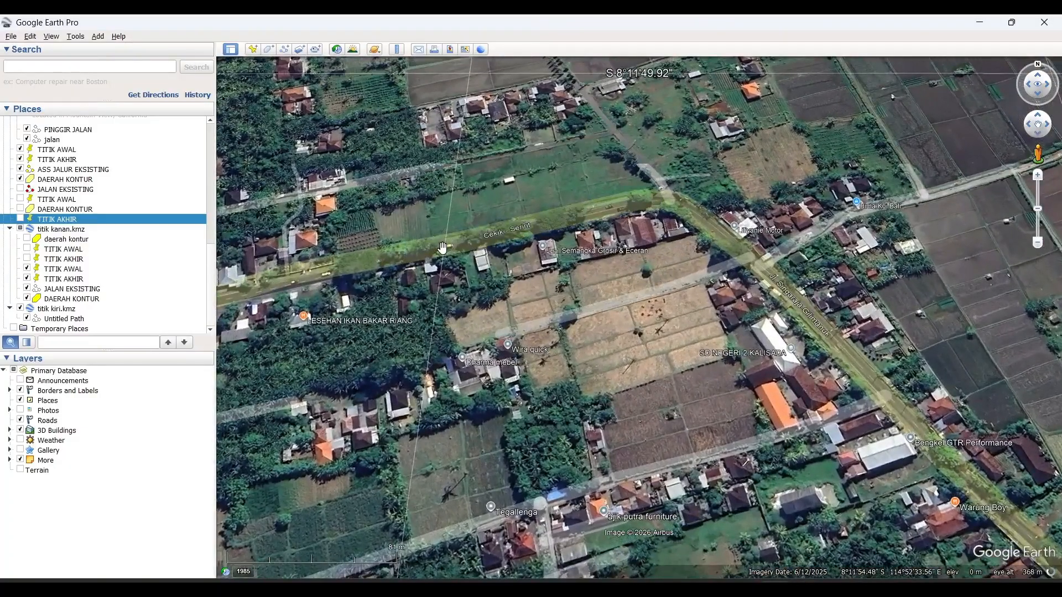
{"action": "scroll", "coordinate": [442, 246], "scroll_direction": "up", "scroll_amount": 1}
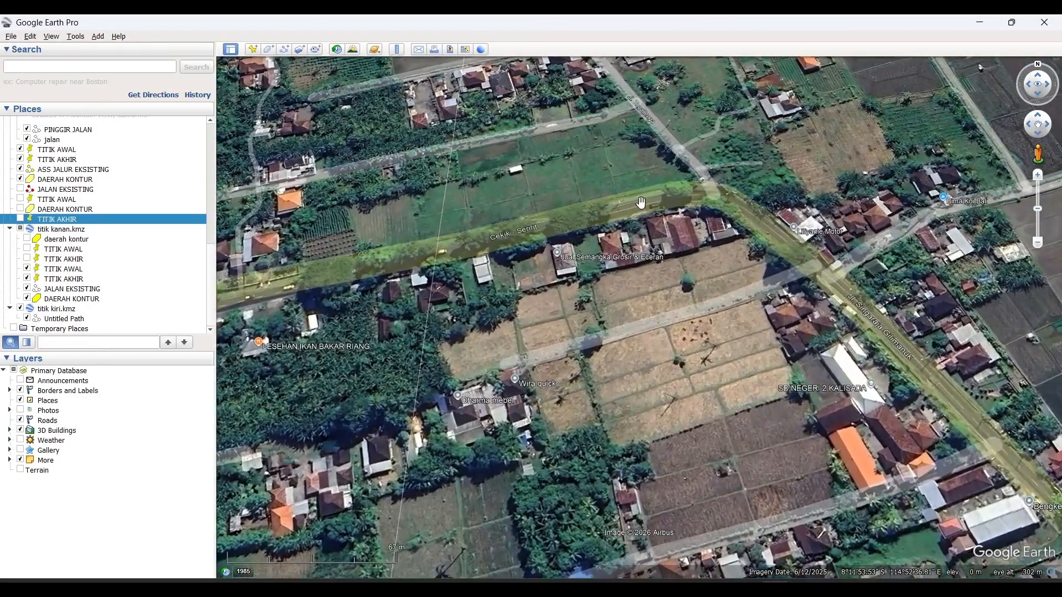
{"action": "scroll", "coordinate": [641, 202], "scroll_direction": "down", "scroll_amount": 2}
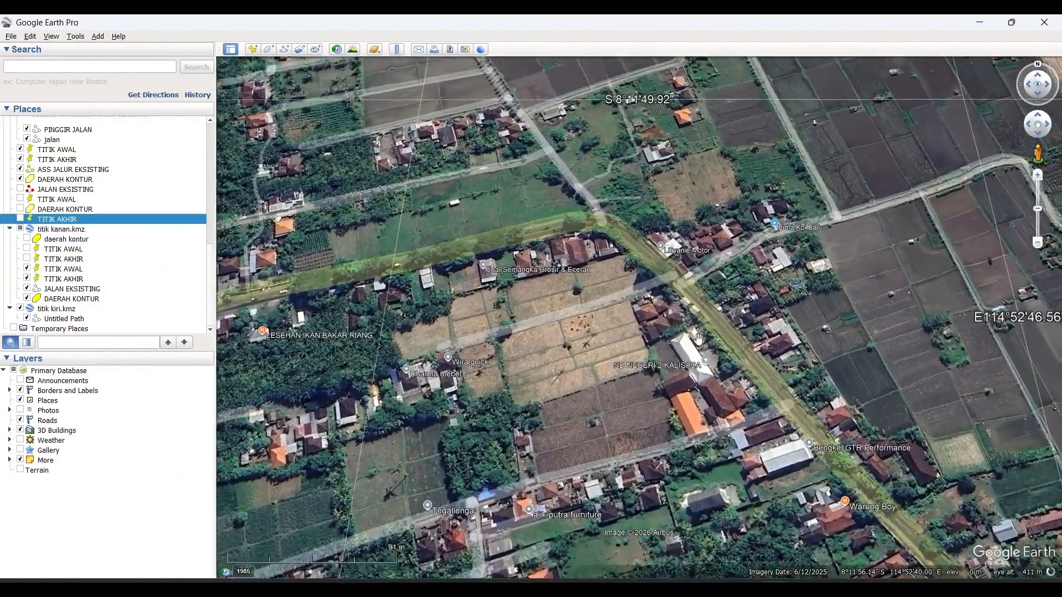
{"action": "scroll", "coordinate": [698, 339], "scroll_direction": "down", "scroll_amount": 3}
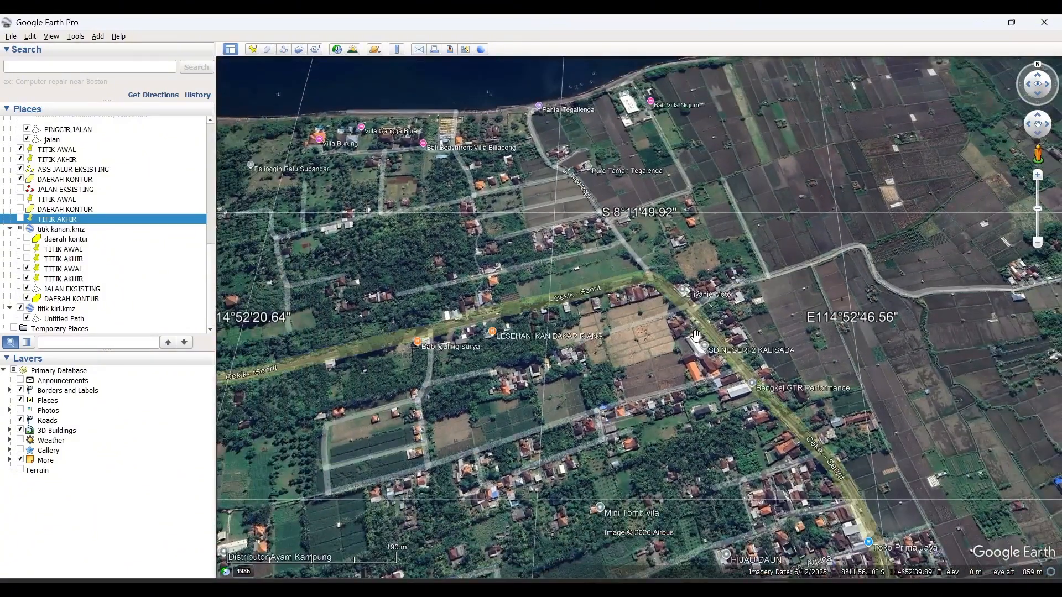
{"action": "scroll", "coordinate": [697, 335], "scroll_direction": "down", "scroll_amount": 1}
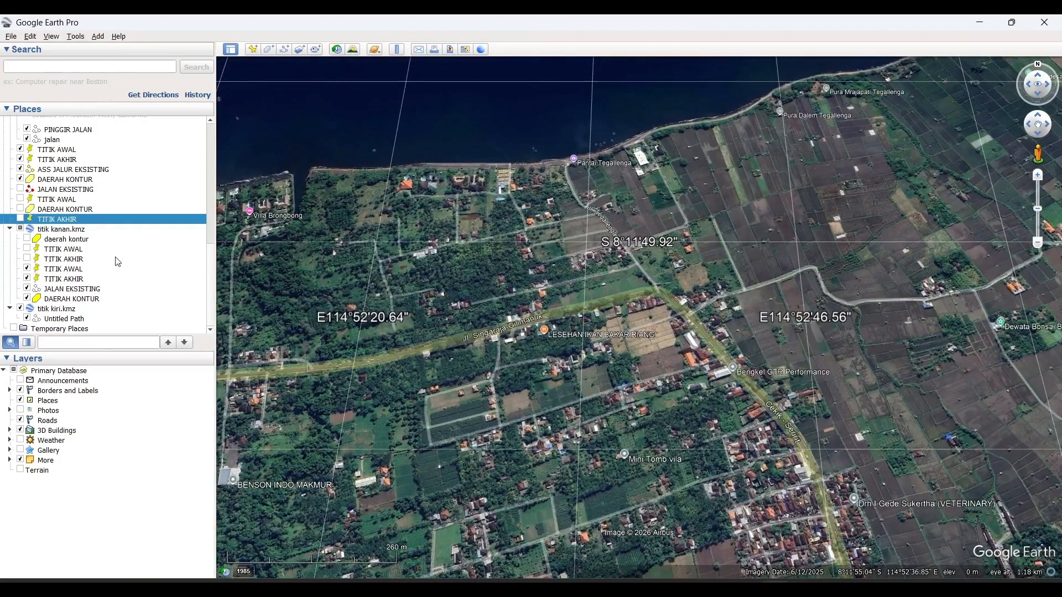
{"action": "scroll", "coordinate": [119, 260], "scroll_direction": "up", "scroll_amount": 3}
{"action": "scroll", "coordinate": [118, 262], "scroll_direction": "down", "scroll_amount": 3}
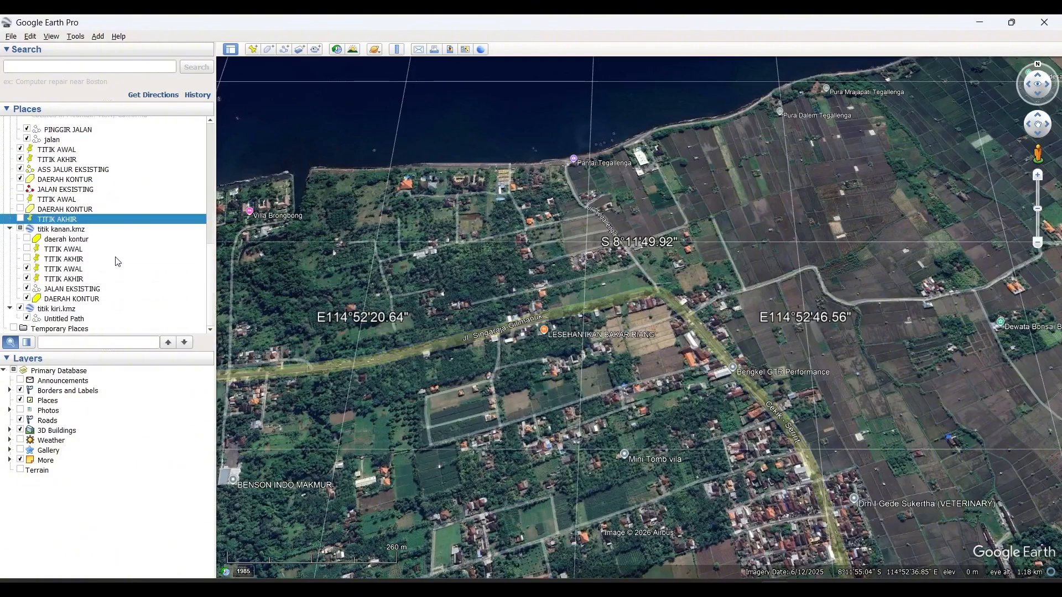
- Add a placemark named TITIK AWAL on the main road west of the bend, at about 8°11'58.41"S, 114°52'17.57"E
{"action": "left_click", "coordinate": [253, 50]}
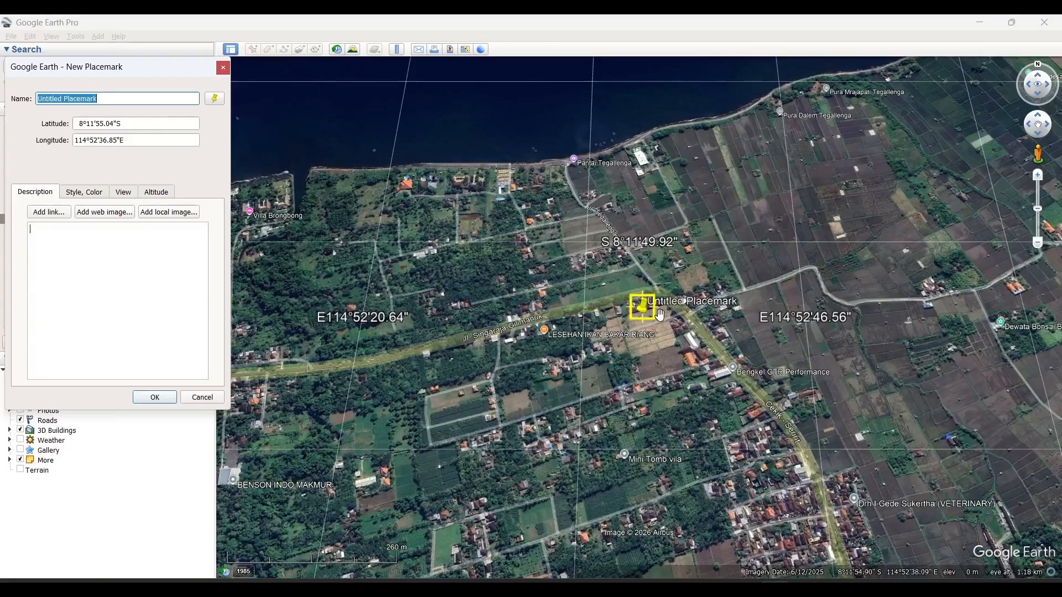
{"action": "left_click_drag", "start_coordinate": [641, 310], "coordinate": [300, 378]}
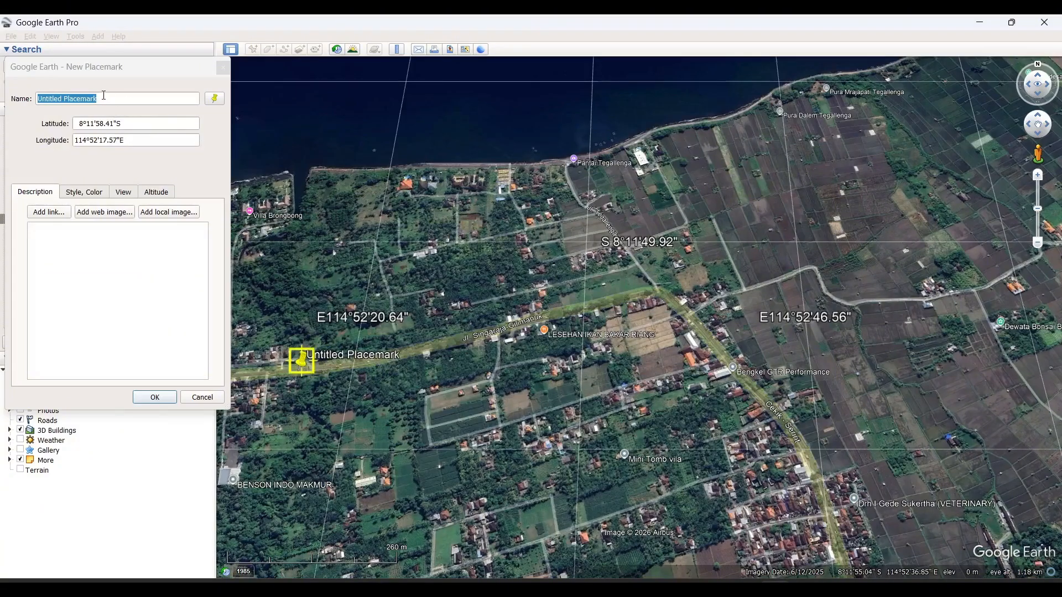
{"action": "left_click_drag", "start_coordinate": [103, 98], "coordinate": [1, 114]}
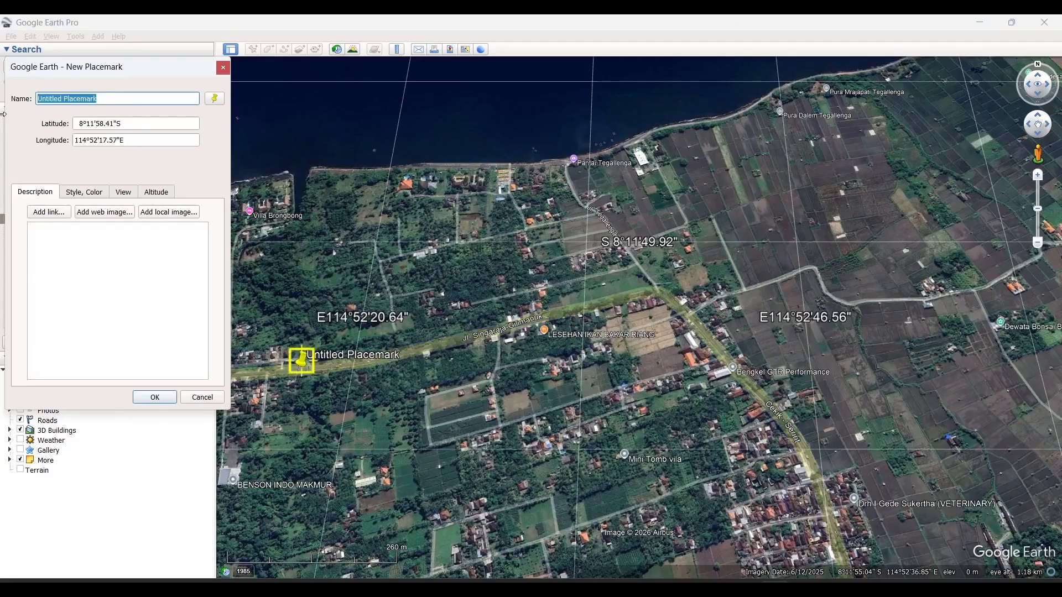
{"action": "type", "text": "TITIK"}
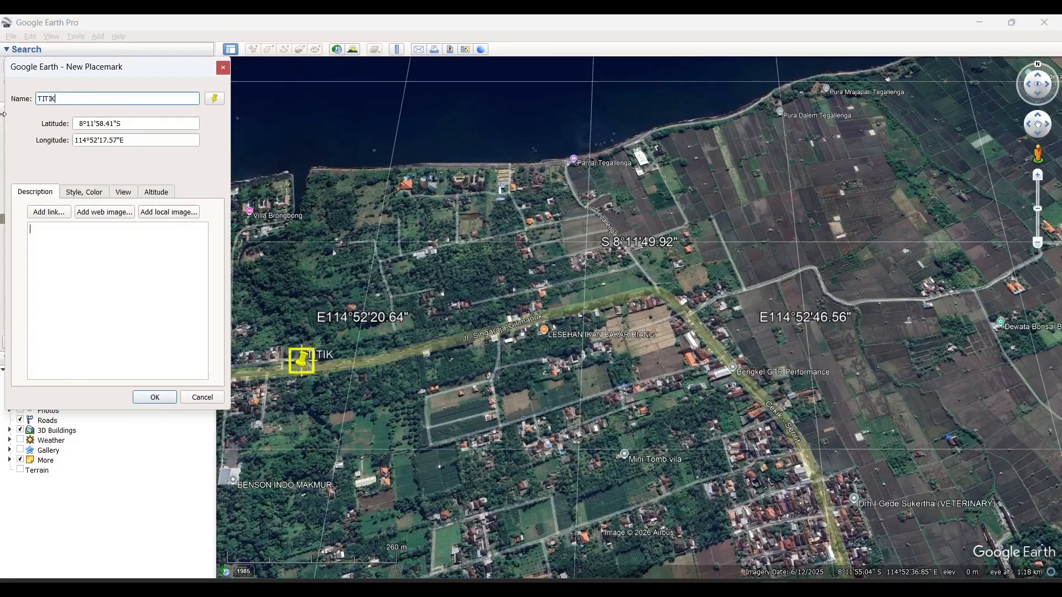
{"action": "type", "text": " AWAL"}
{"action": "left_click", "coordinate": [149, 402]}
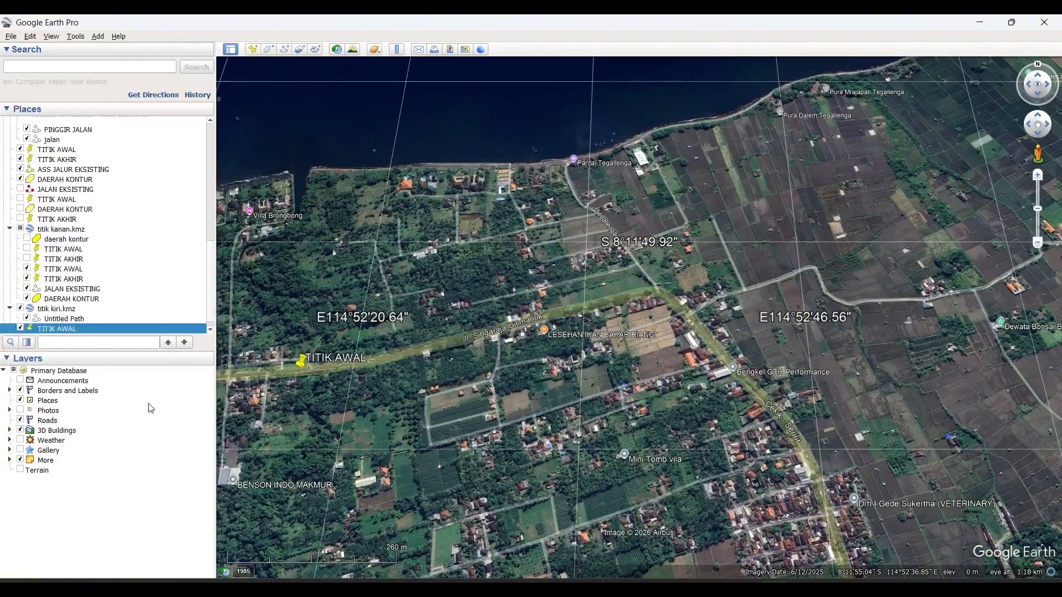
- Add a placemark named TITIK AKHIR on the main road south of the bend, at about 8°12'13.14"S, 114°52'47.01"E
{"action": "left_click", "coordinate": [254, 49]}
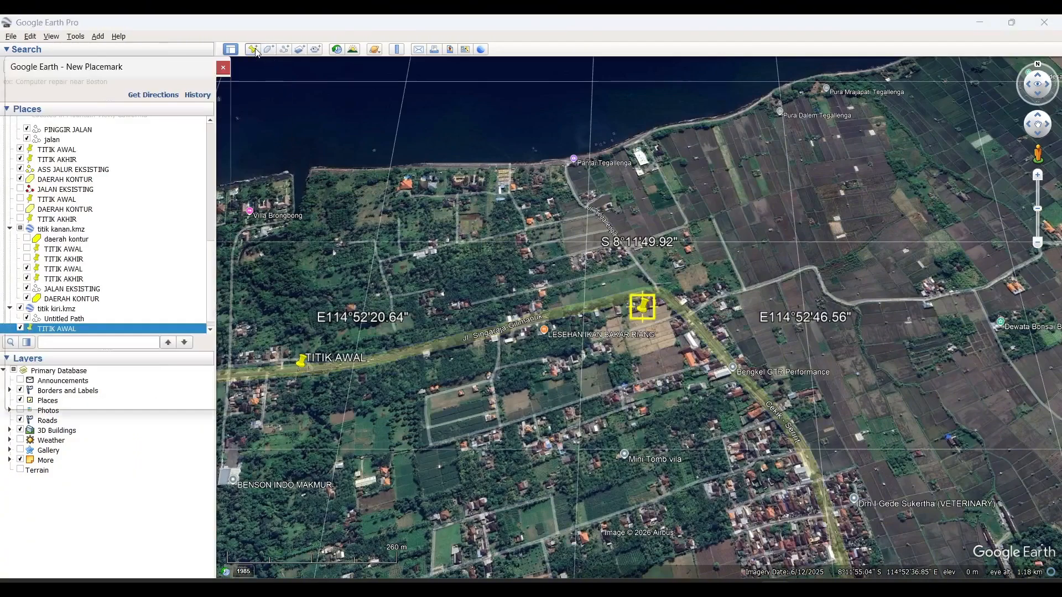
{"action": "left_click_drag", "start_coordinate": [643, 307], "coordinate": [817, 479]}
{"action": "scroll", "coordinate": [830, 458], "scroll_direction": "down", "scroll_amount": 4}
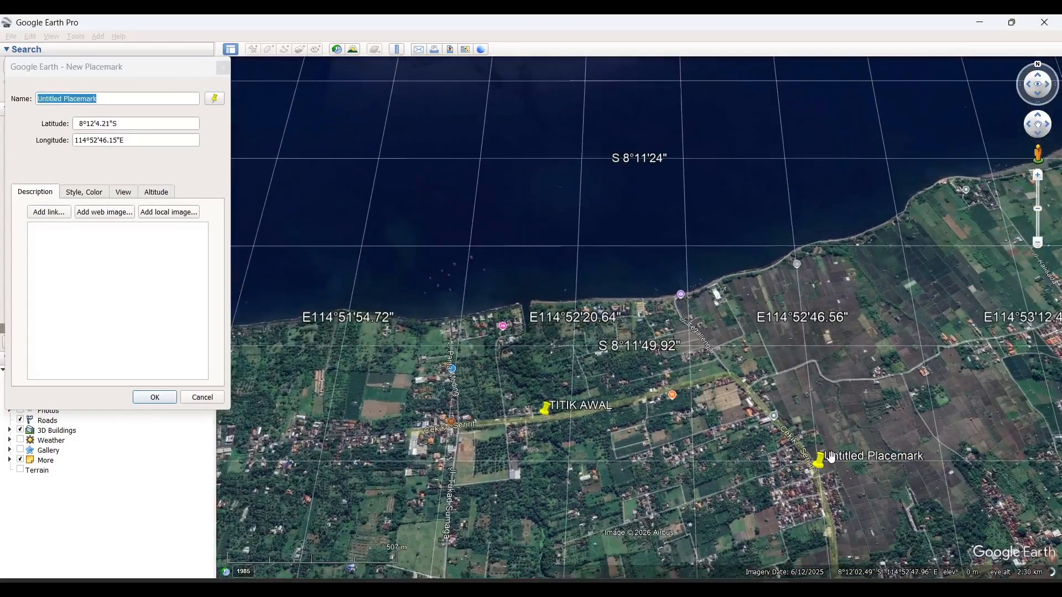
{"action": "middle_click_drag", "start_coordinate": [860, 427], "coordinate": [832, 368]}
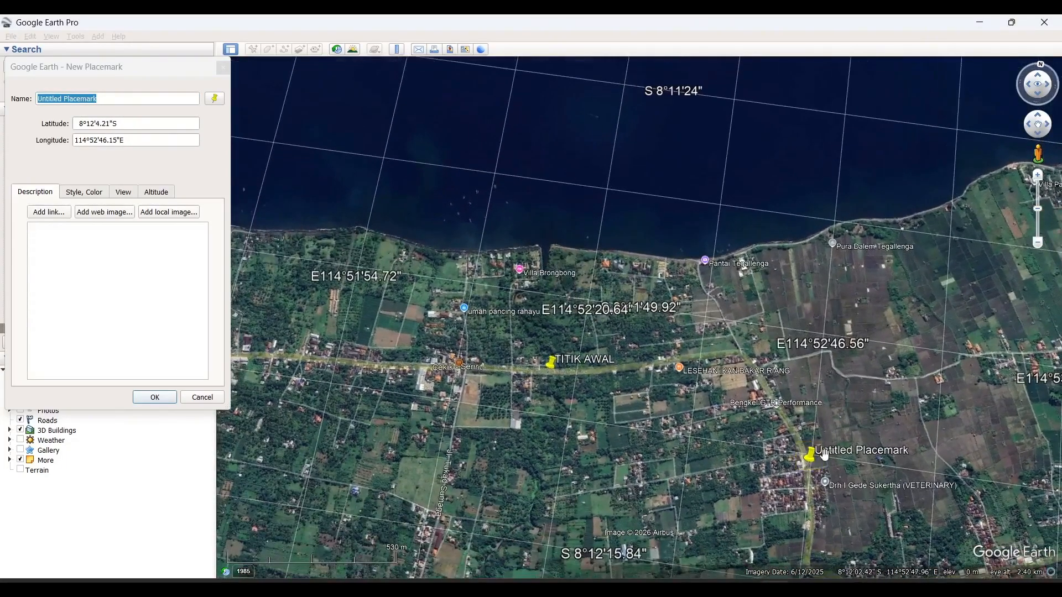
{"action": "left_click_drag", "start_coordinate": [818, 413], "coordinate": [796, 339]}
{"action": "left_click_drag", "start_coordinate": [789, 384], "coordinate": [784, 480]}
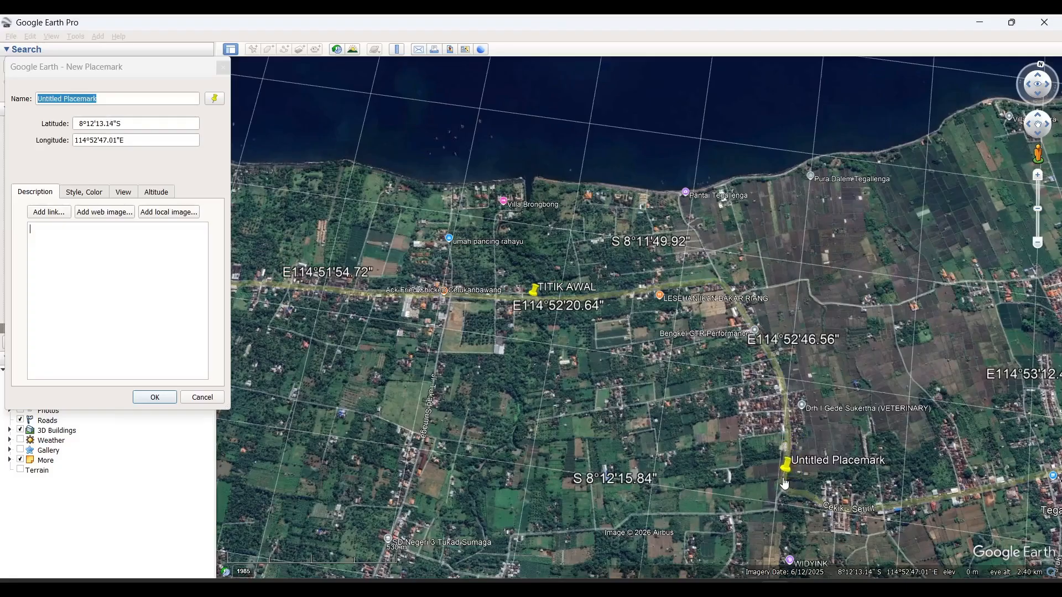
{"action": "left_click", "coordinate": [3, 104]}
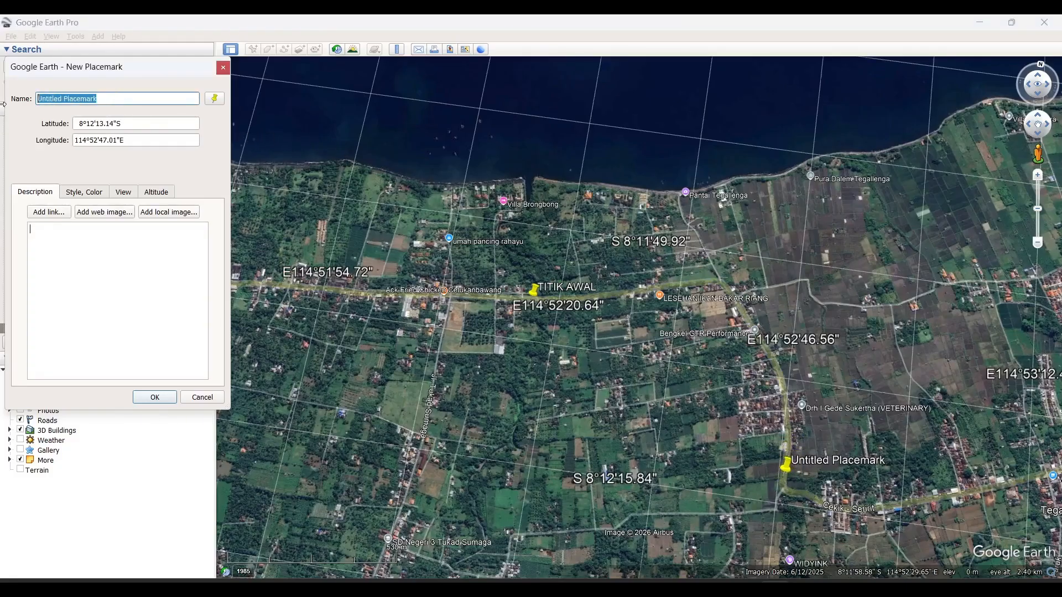
{"action": "type", "text": "TITIK "}
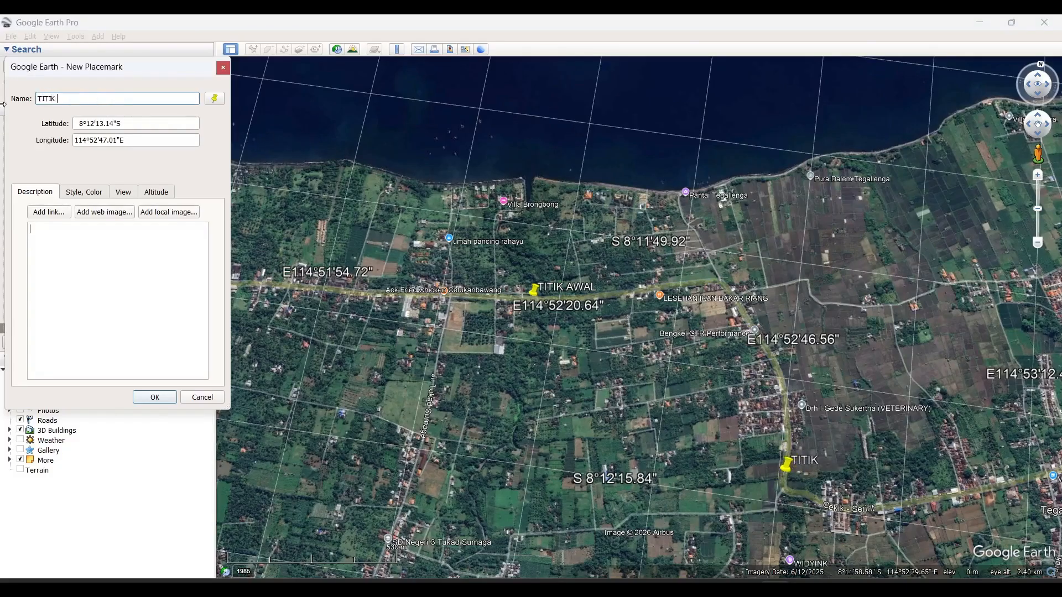
{"action": "type", "text": "AKHIR"}
{"action": "key", "text": "Return"}
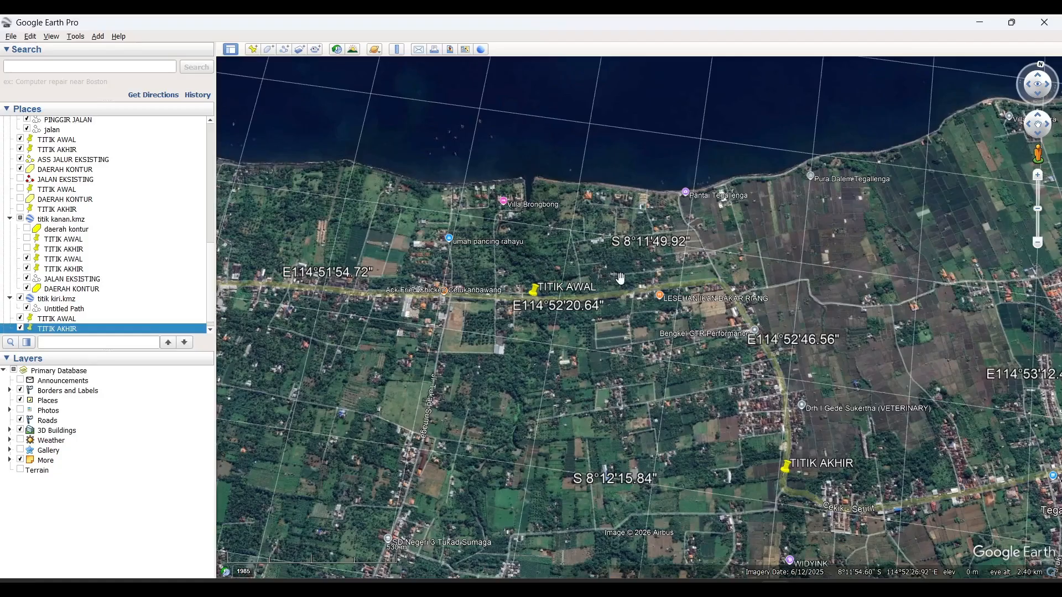
- Draw a four-cornered polygon enclosing both the TITIK AWAL and TITIK AKHIR placemarks and the road between them, closing it at the first corner
{"action": "left_click_drag", "start_coordinate": [621, 278], "coordinate": [553, 239]}
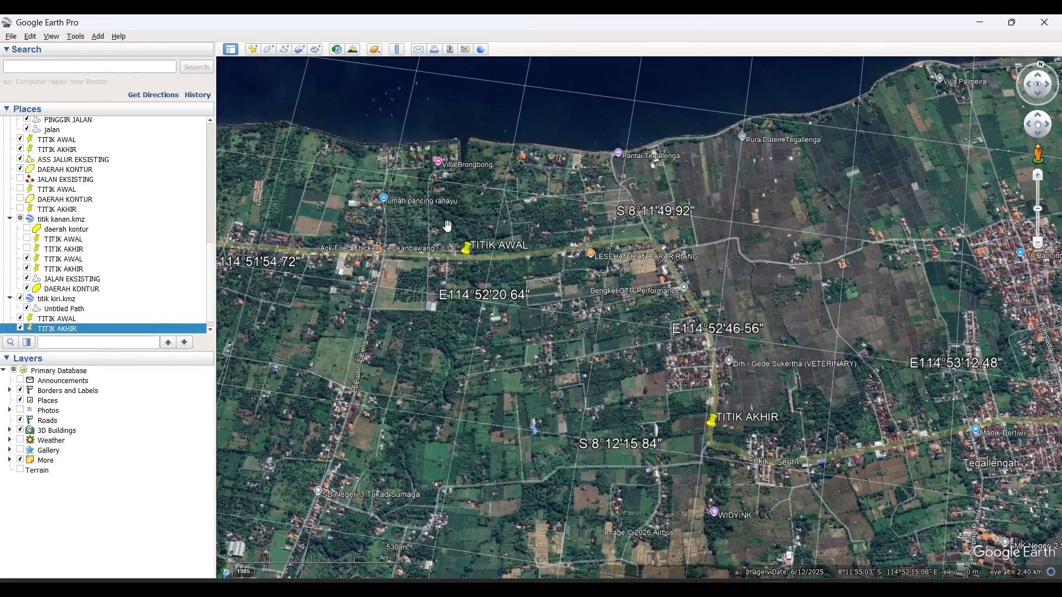
{"action": "left_click", "coordinate": [271, 52]}
{"action": "left_click", "coordinate": [223, 67]}
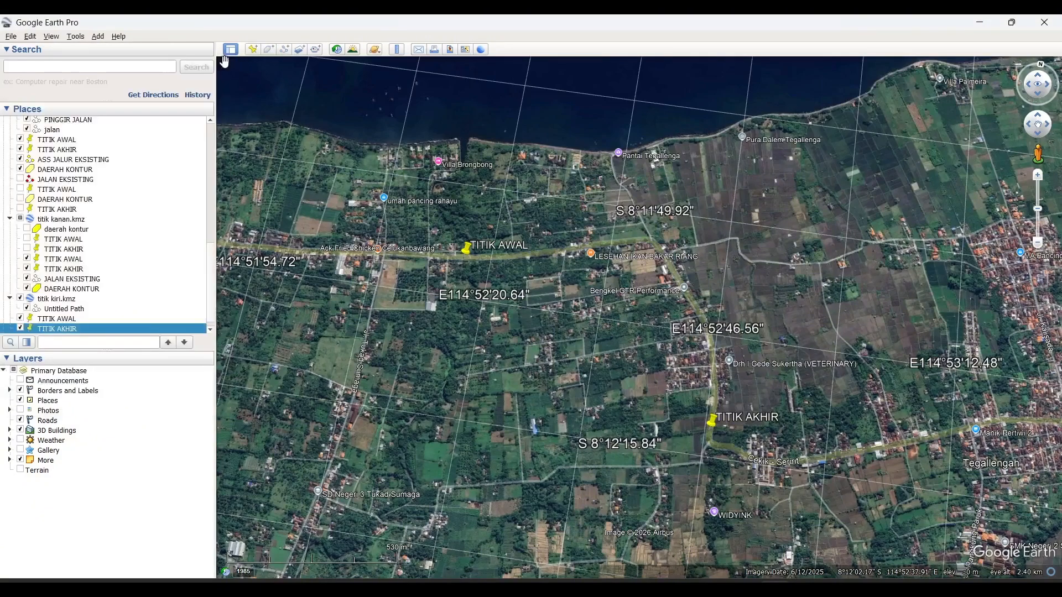
{"action": "left_click", "coordinate": [269, 49]}
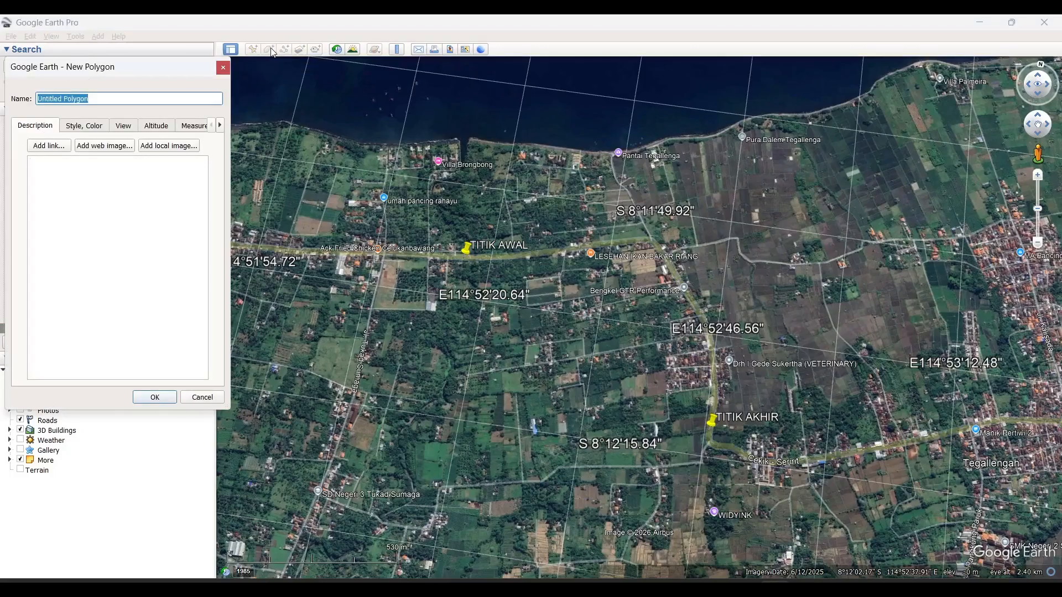
{"action": "left_click", "coordinate": [360, 187]}
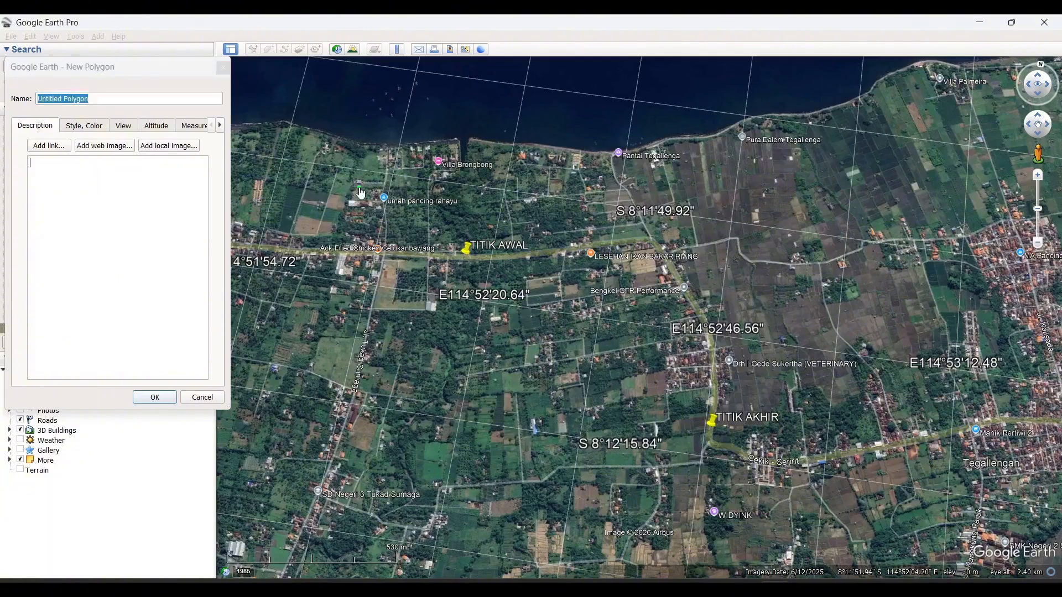
{"action": "left_click", "coordinate": [801, 169]}
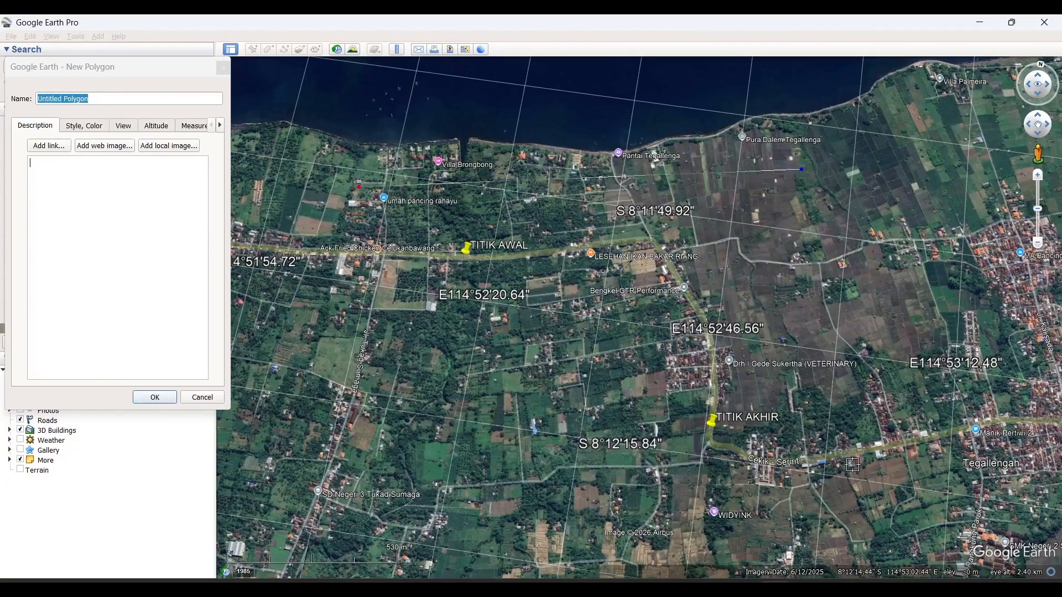
{"action": "left_click", "coordinate": [821, 475]}
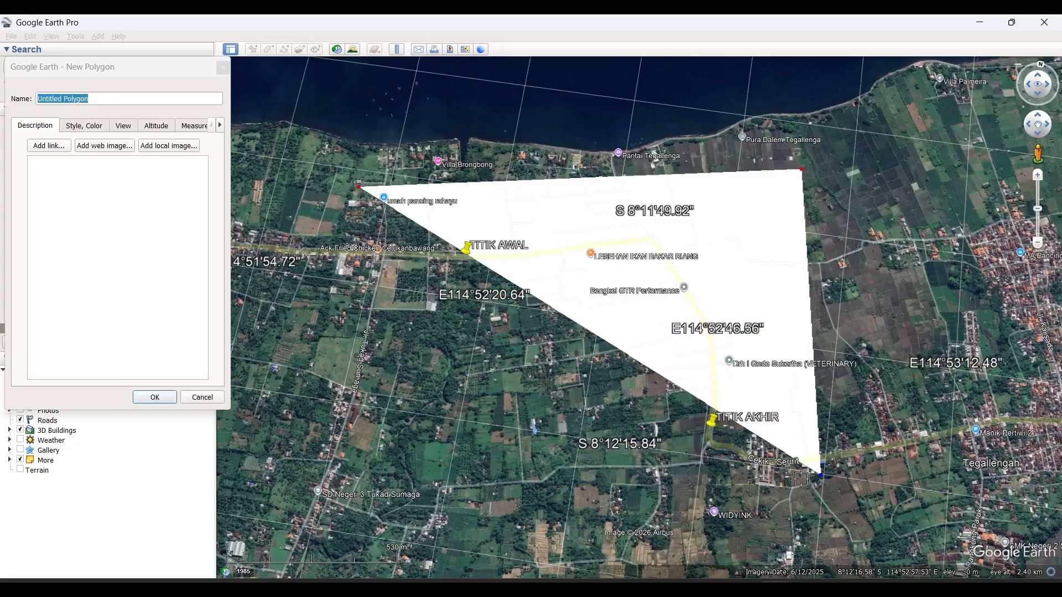
{"action": "left_click", "coordinate": [376, 469]}
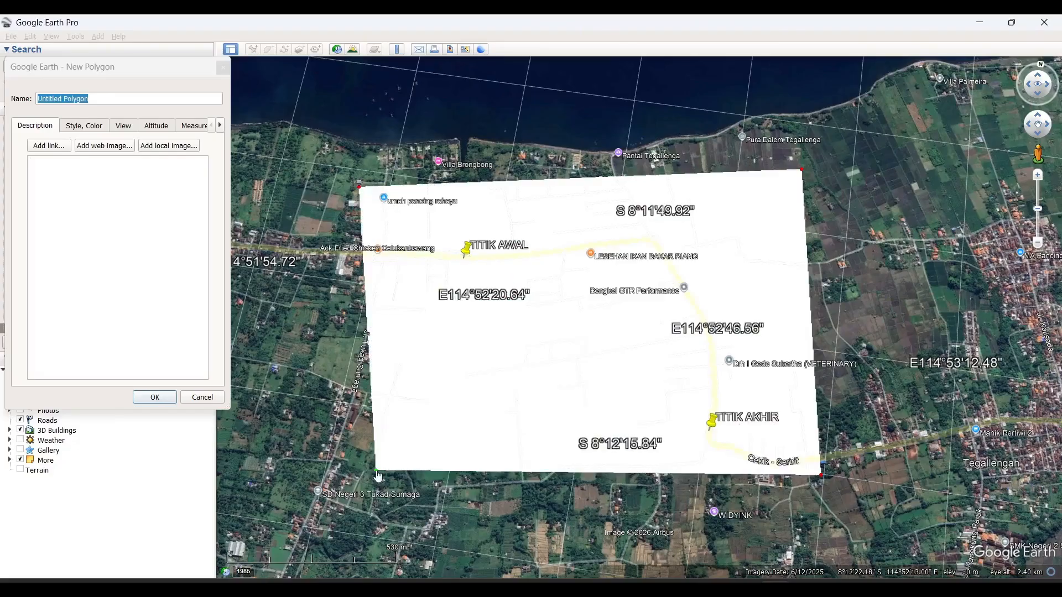
{"action": "left_click", "coordinate": [359, 185]}
- Name the new polygon DAERAH KONTUR
{"action": "left_click", "coordinate": [101, 96]}
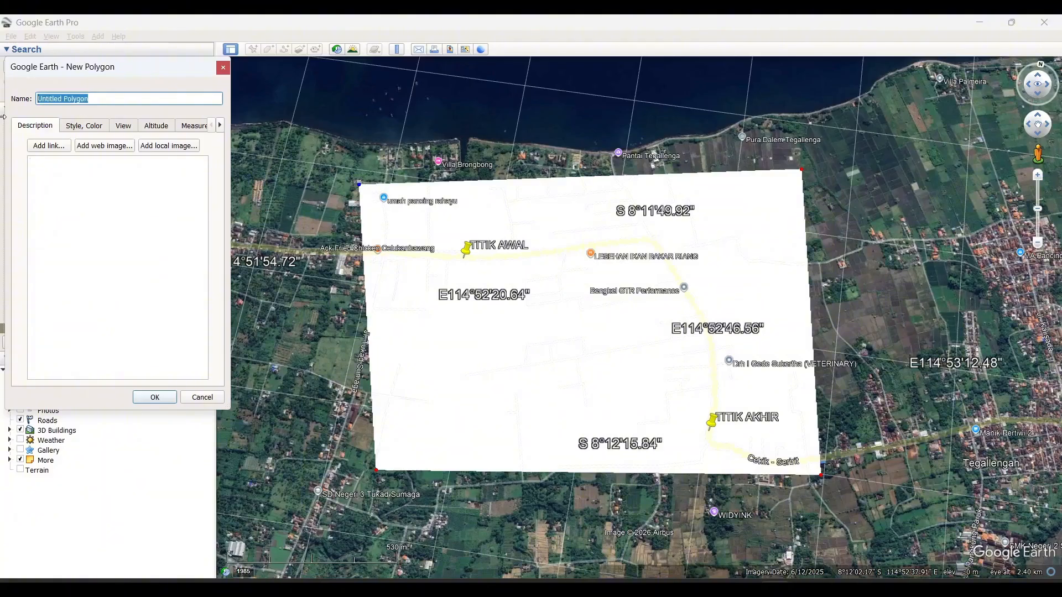
{"action": "type", "text": "DAERAH KONTUR"}
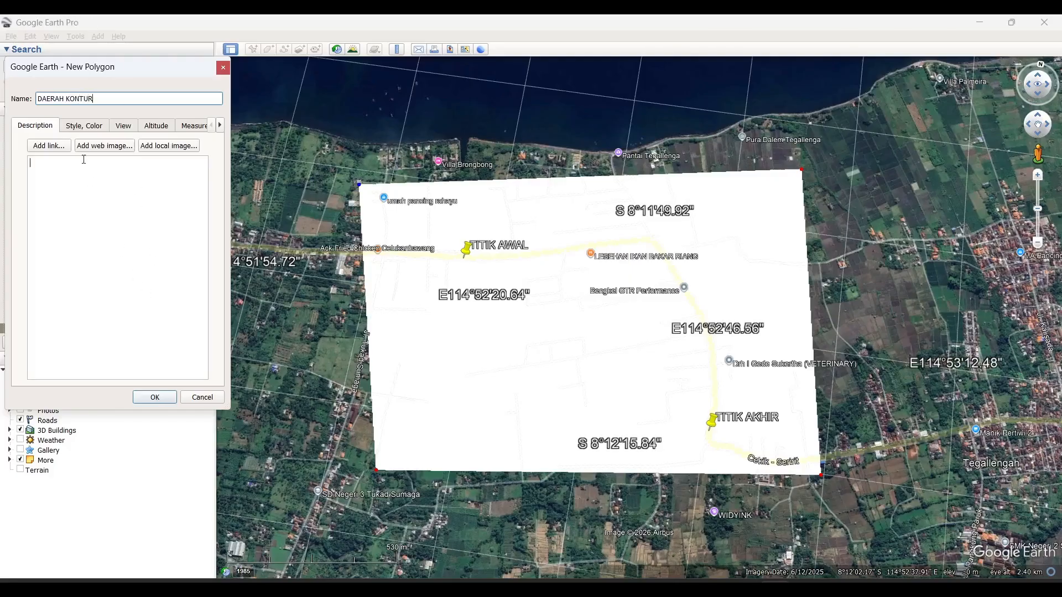
- Give the DAERAH KONTUR polygon a light yellow (#ffff7f) area fill at 50% opacity and finish creating it
{"action": "left_click", "coordinate": [78, 129]}
{"action": "left_click", "coordinate": [63, 209]}
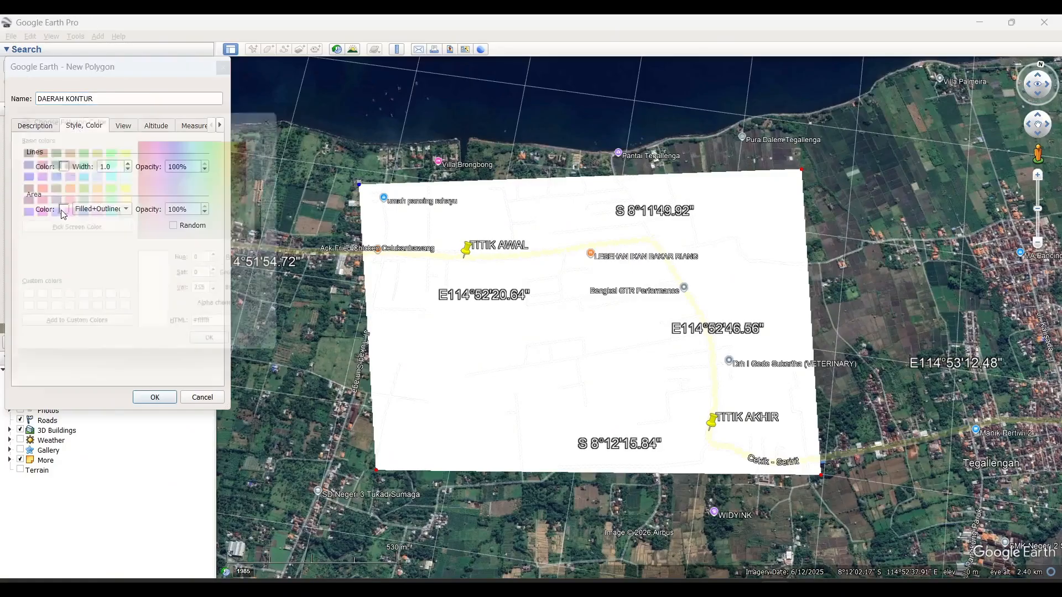
{"action": "left_click", "coordinate": [131, 199]}
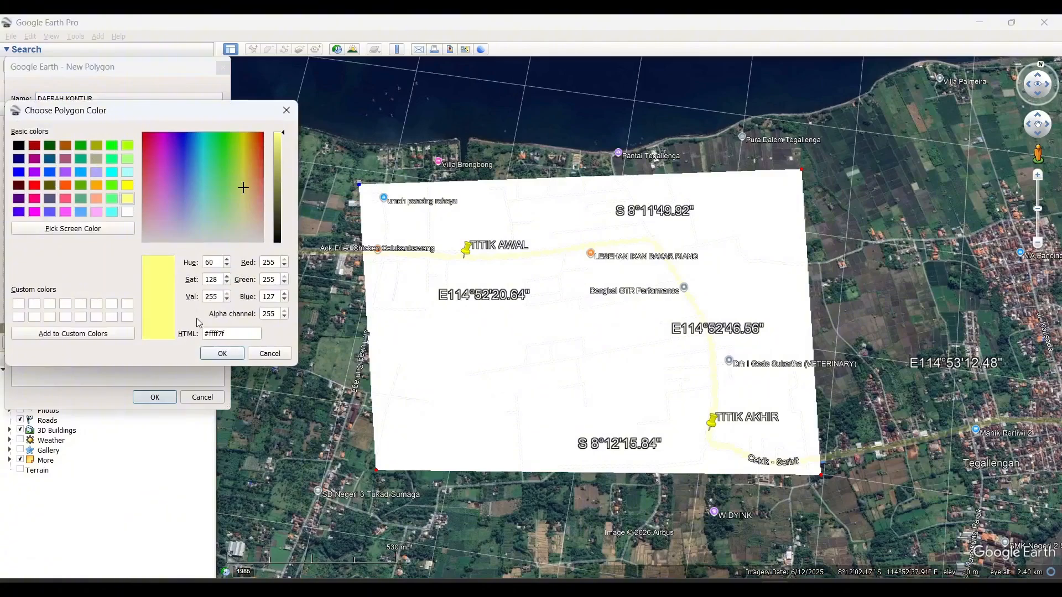
{"action": "left_click", "coordinate": [219, 354]}
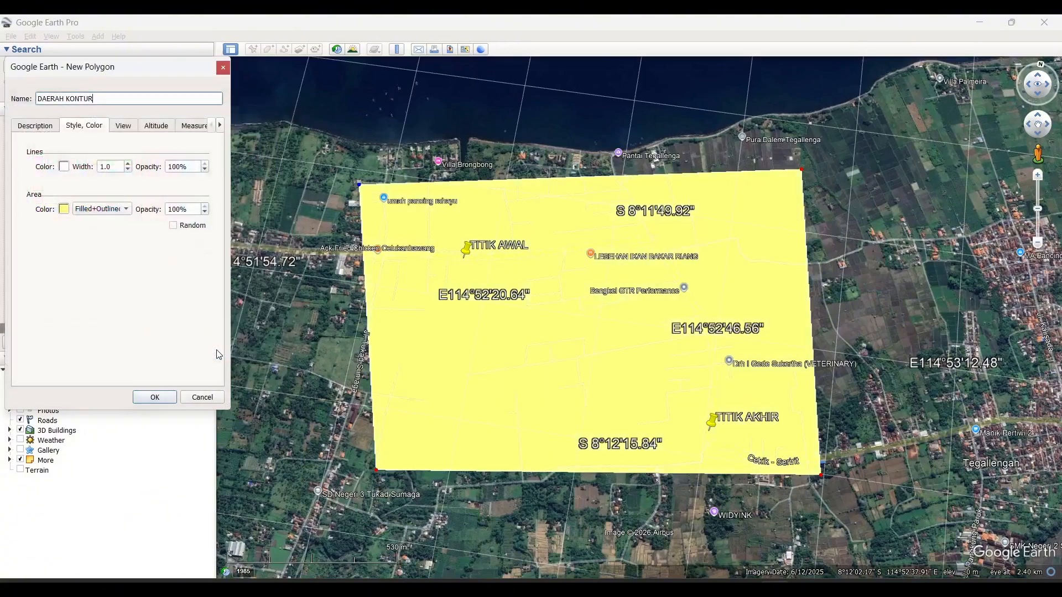
{"action": "left_click", "coordinate": [205, 206]}
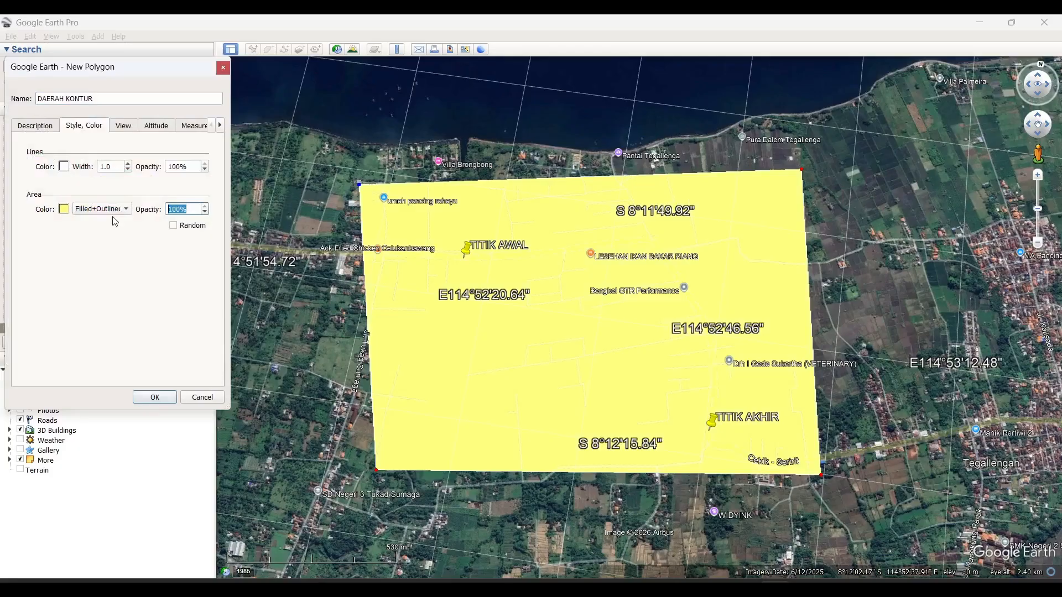
{"action": "type", "text": "50"}
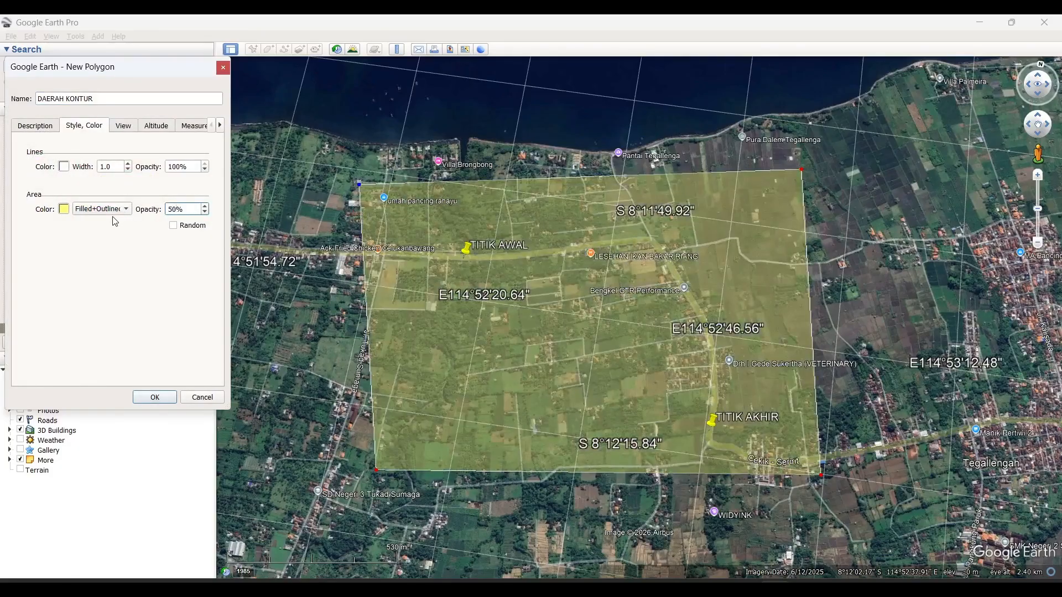
{"action": "key", "text": "Return"}
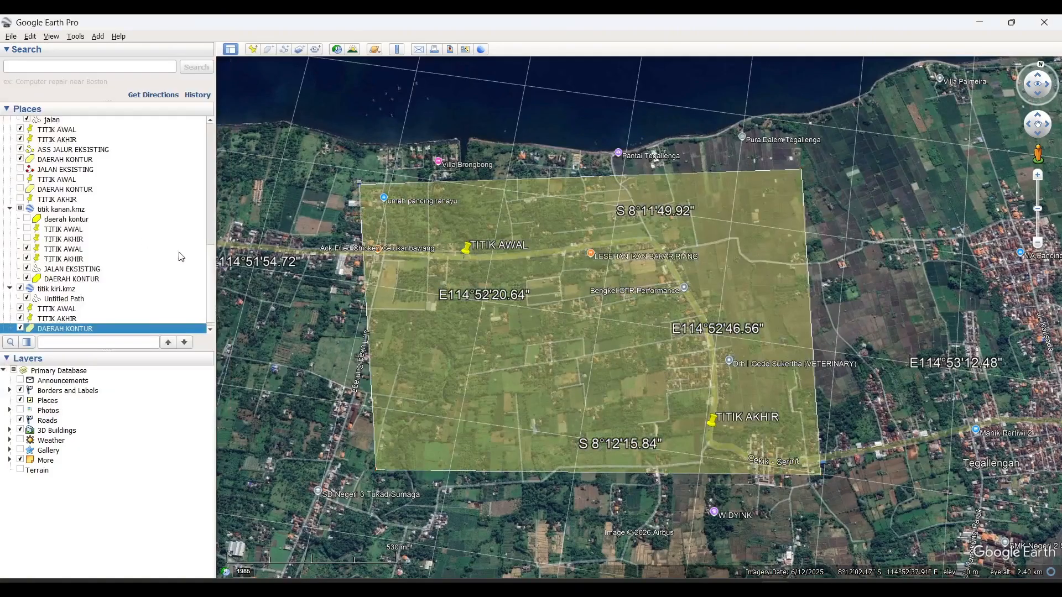
{"action": "scroll", "coordinate": [150, 282], "scroll_direction": "down", "scroll_amount": 1}
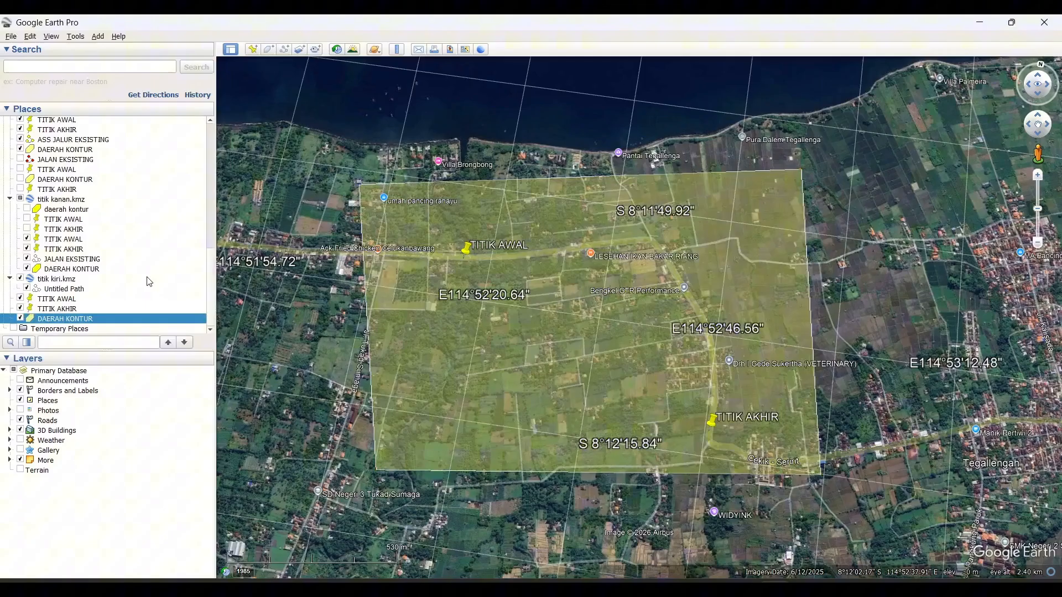
{"action": "left_click", "coordinate": [112, 303]}
{"action": "left_click", "coordinate": [112, 310]}
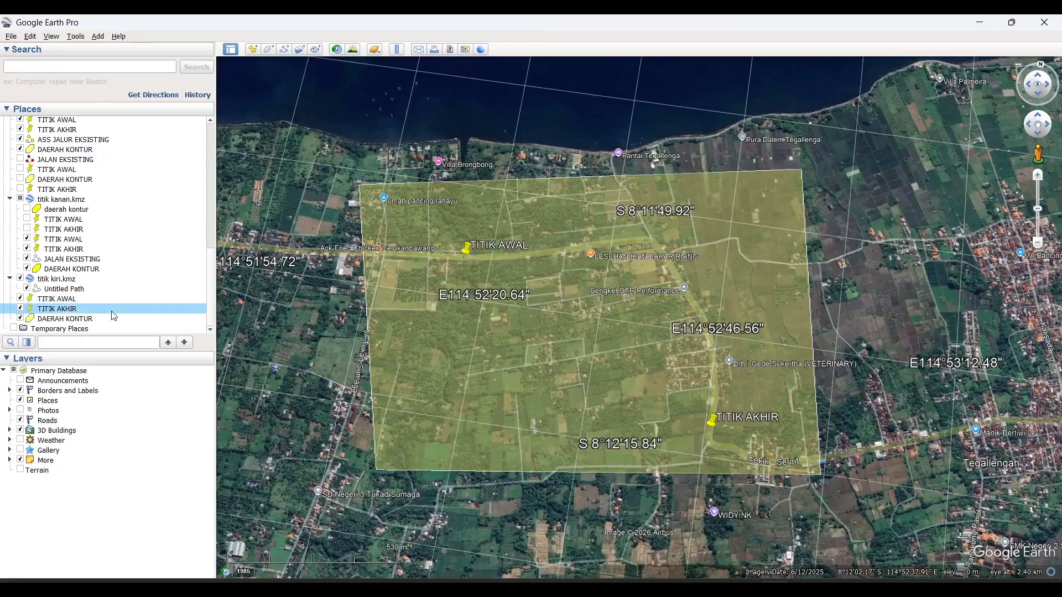
{"action": "left_click", "coordinate": [112, 319]}
{"action": "right_click", "coordinate": [108, 308]}
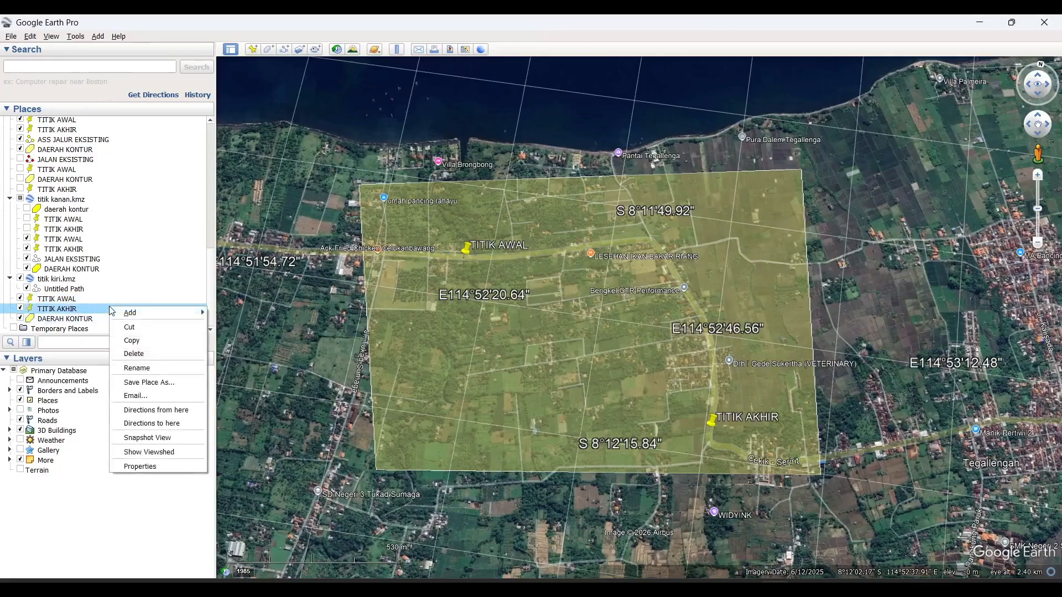
{"action": "left_click", "coordinate": [151, 388]}
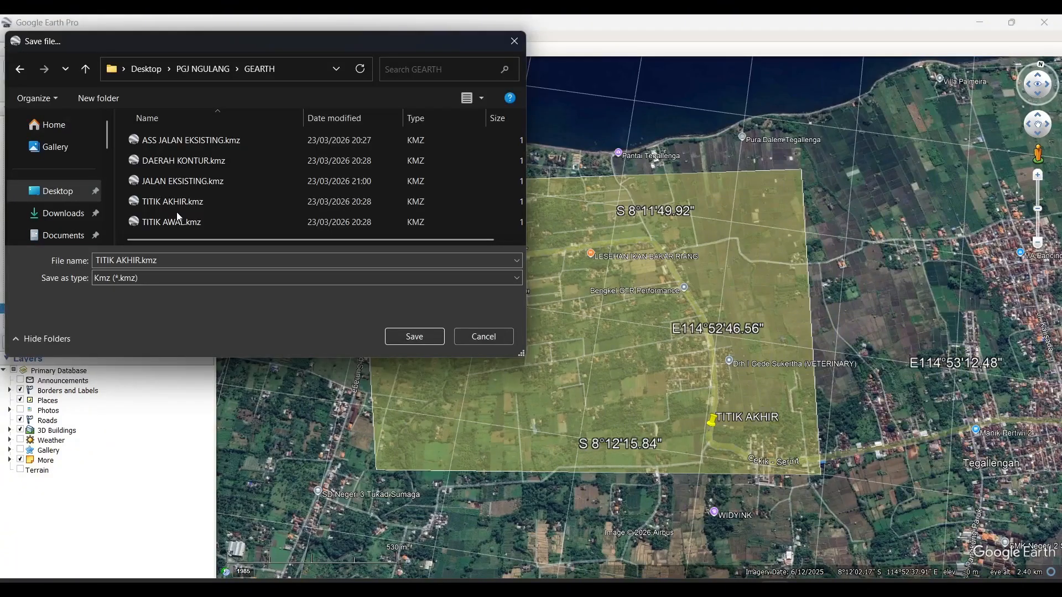
{"action": "left_click", "coordinate": [201, 142]}
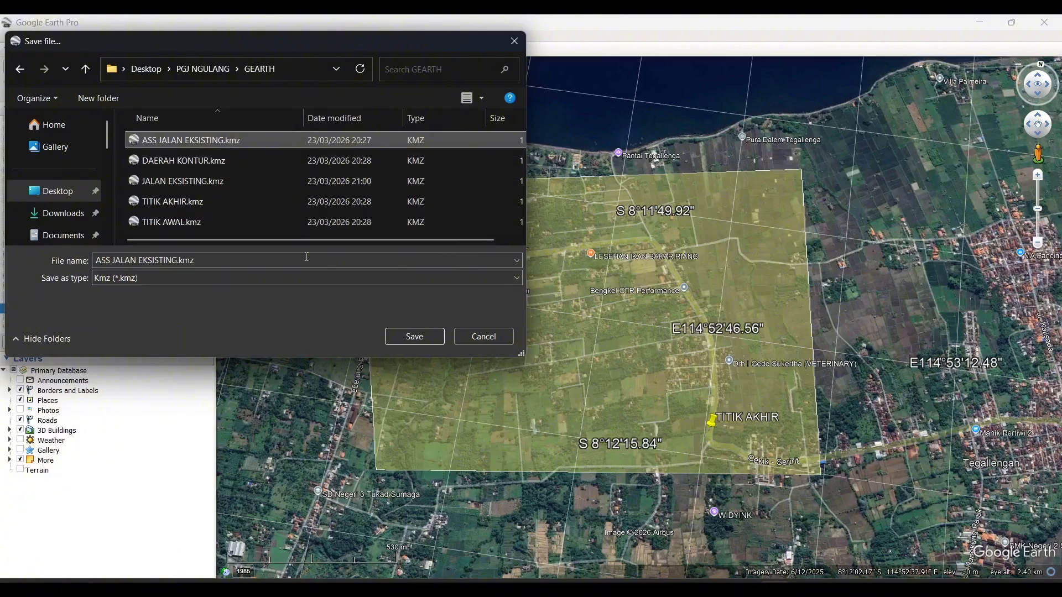
{"action": "left_click", "coordinate": [503, 344]}
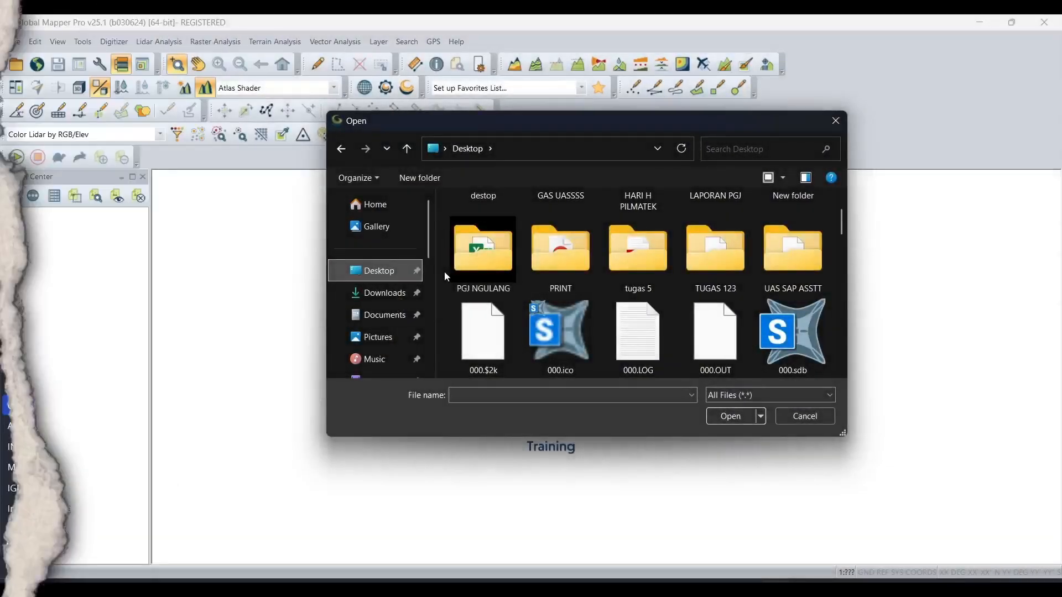
- In Global Mapper, load DAERAH KONTUR.kmz, TITIK AKHIR.kmz and TITIK AWAL.kmz together from the GEARTH folder inside PGJ NGULANG
{"action": "double_click", "coordinate": [479, 250]}
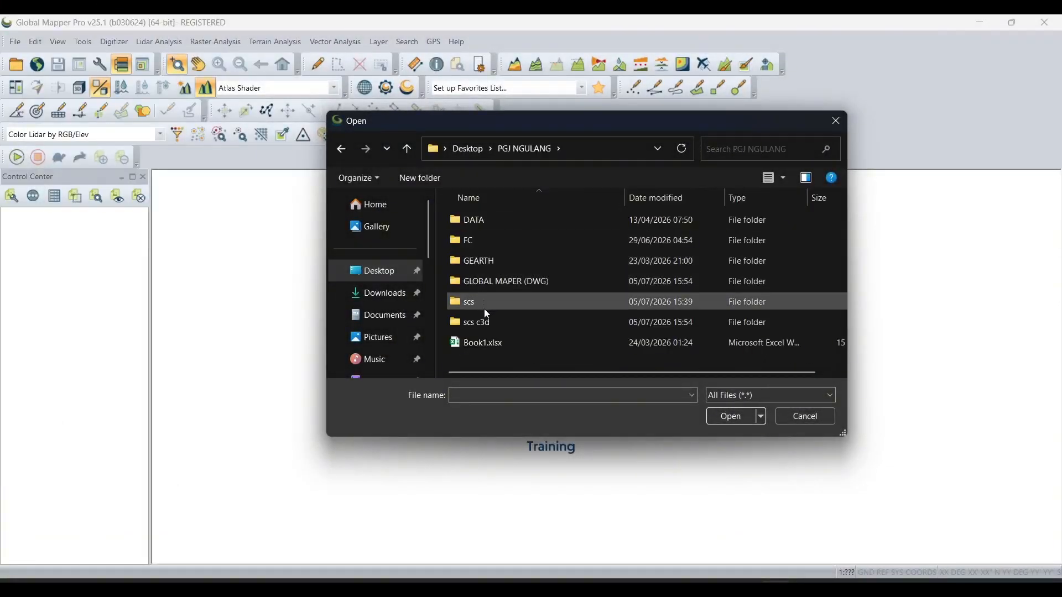
{"action": "double_click", "coordinate": [495, 264]}
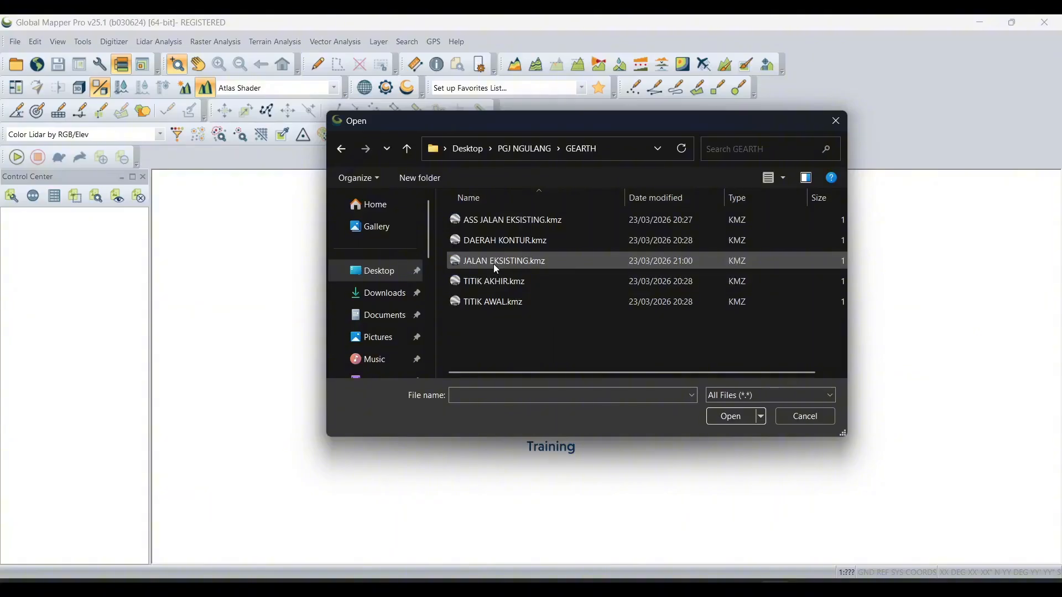
{"action": "left_click", "coordinate": [493, 303]}
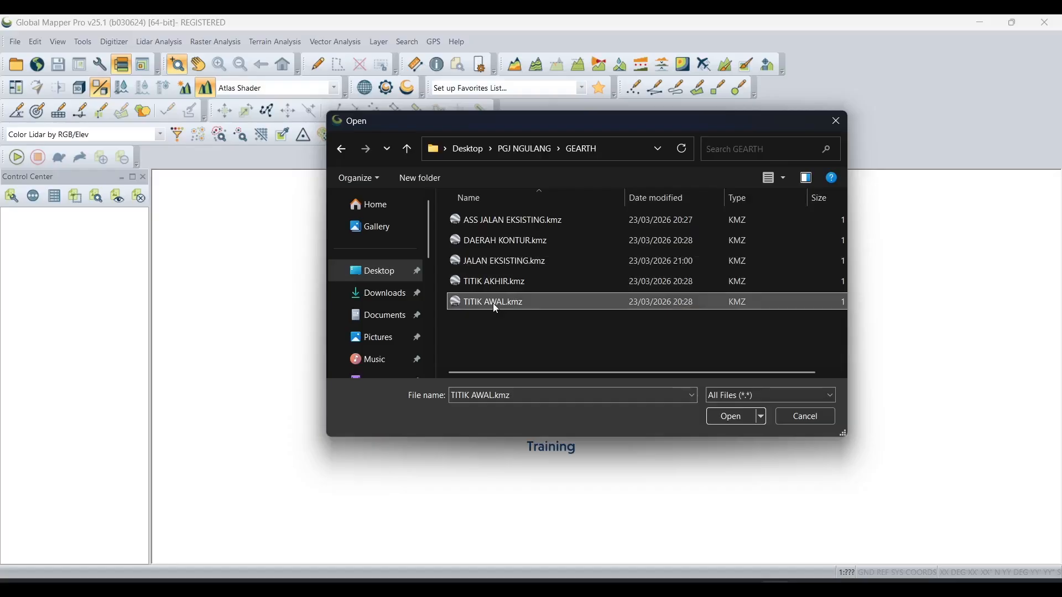
{"action": "left_click", "coordinate": [493, 282], "text": "ctrl"}
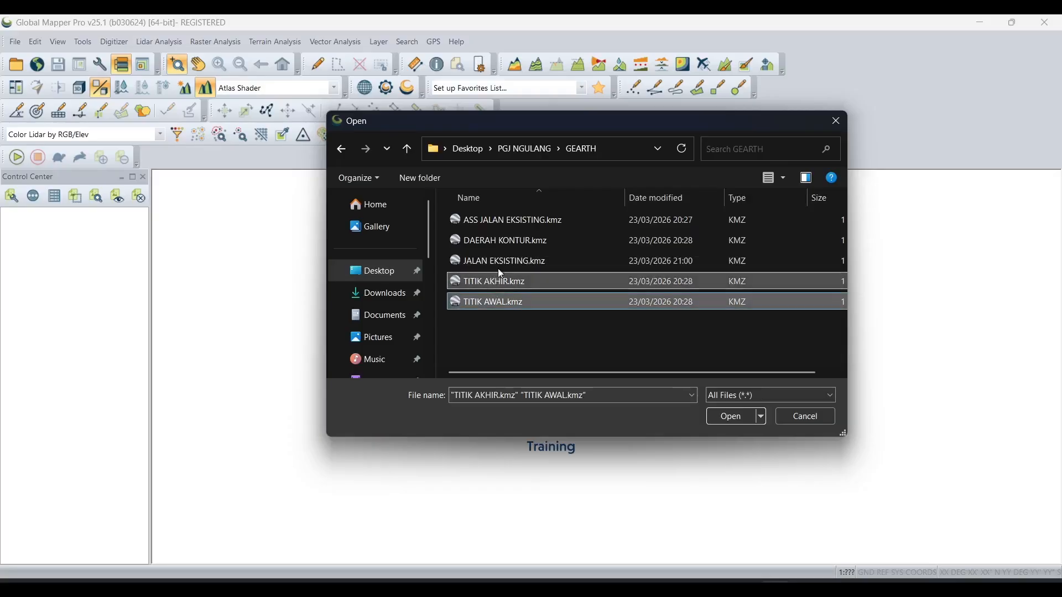
{"action": "left_click", "coordinate": [507, 243], "text": "ctrl"}
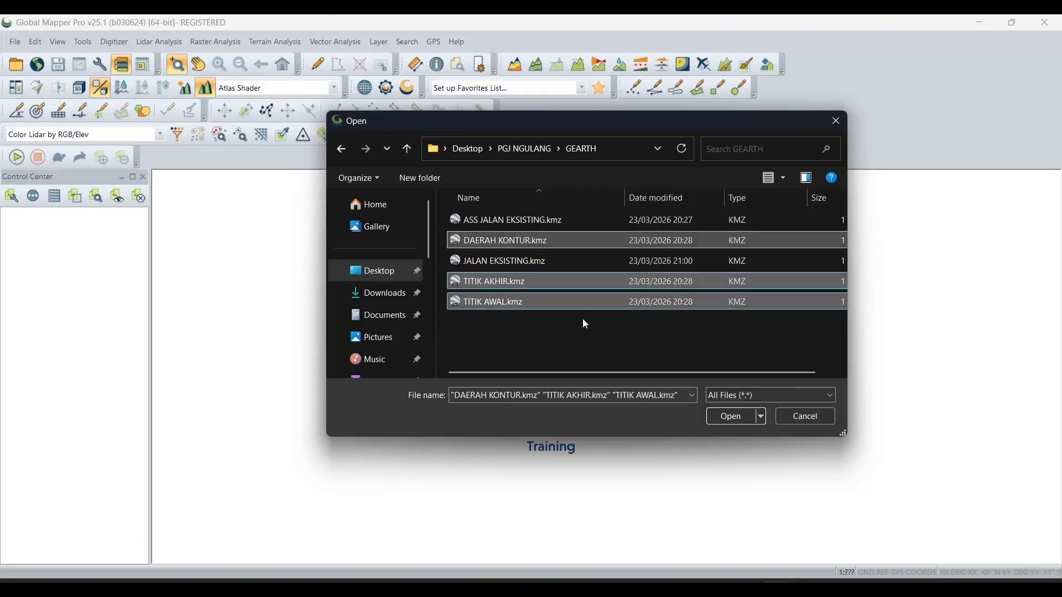
{"action": "left_click", "coordinate": [734, 417]}
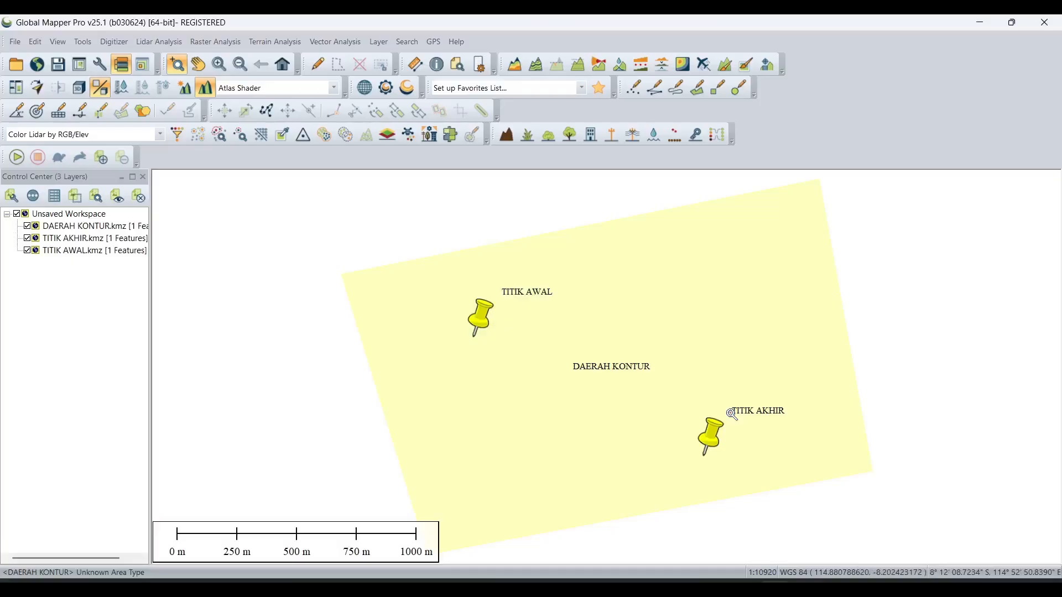
- Set the workspace projection to UTM, zone -50 (114°E - 120°E, Southern Hemisphere), with WGS84 datum and planar units in meters
{"action": "scroll", "coordinate": [714, 353], "scroll_direction": "down", "scroll_amount": 1}
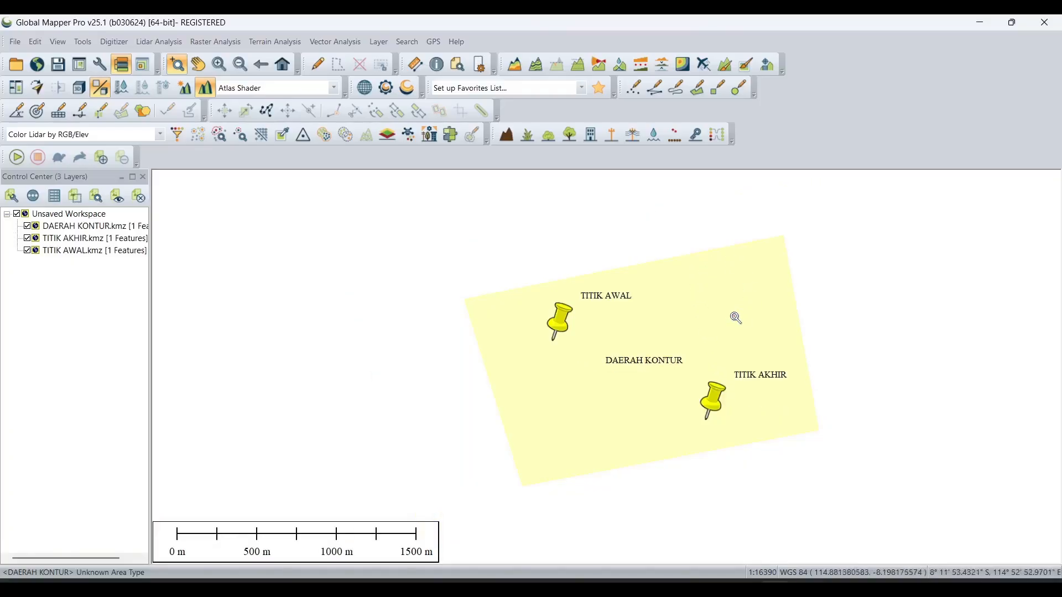
{"action": "middle_click_drag", "start_coordinate": [825, 317], "coordinate": [768, 316]}
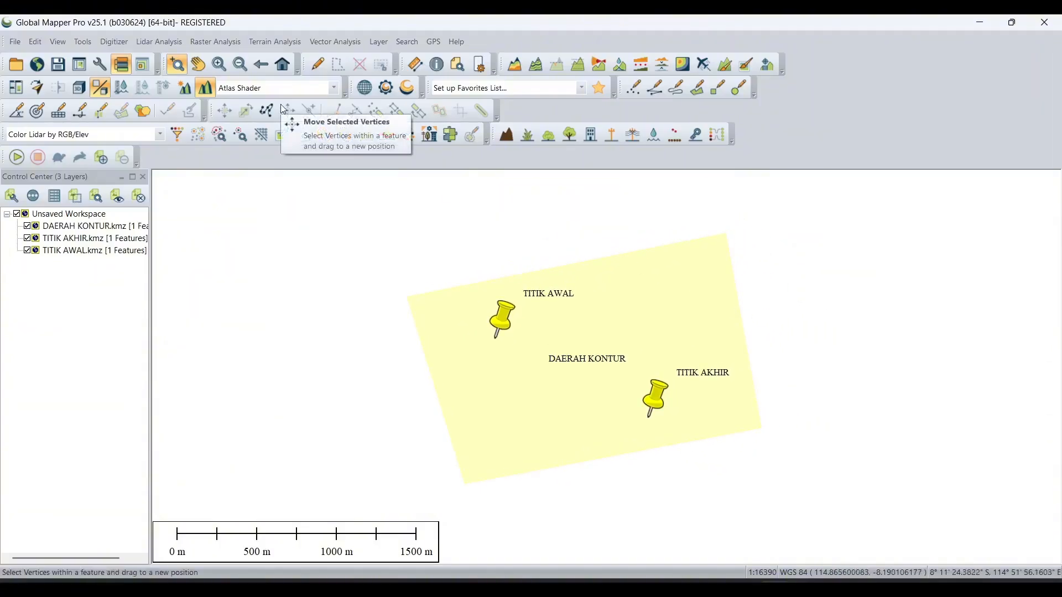
{"action": "left_click", "coordinate": [83, 44]}
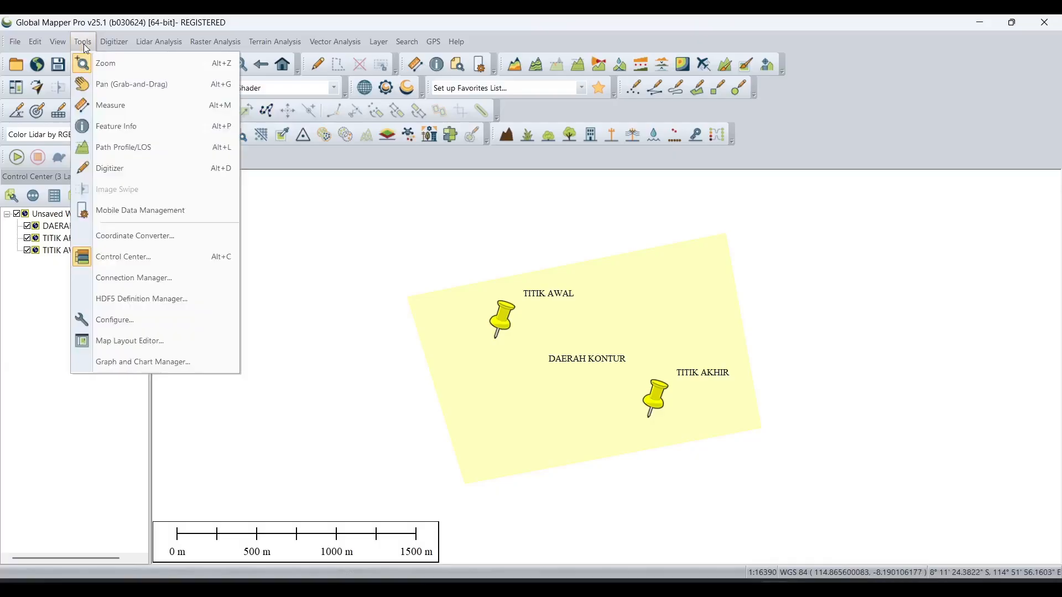
{"action": "left_click", "coordinate": [137, 330]}
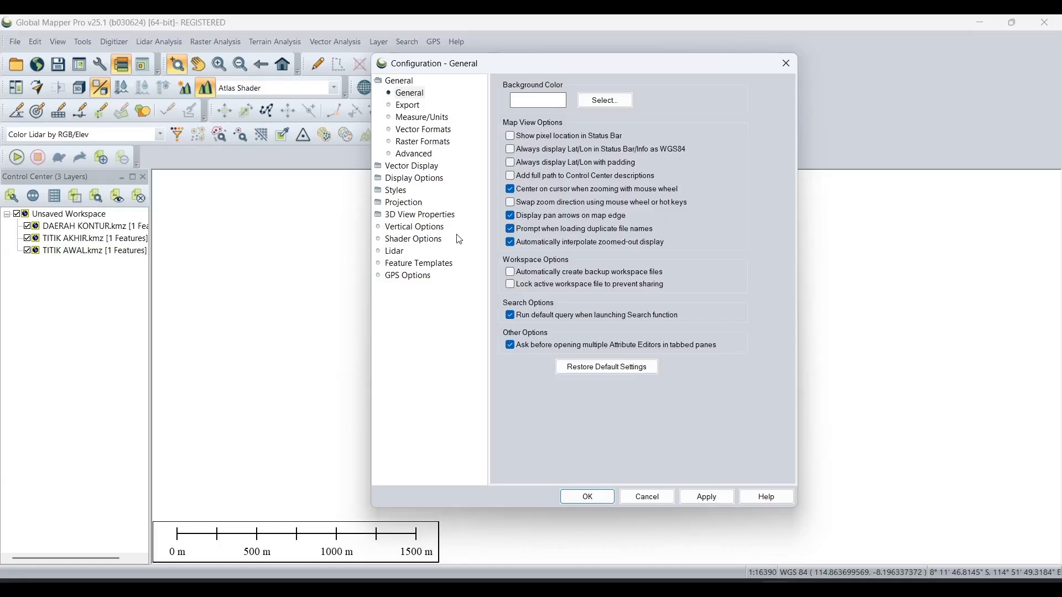
{"action": "left_click", "coordinate": [397, 202]}
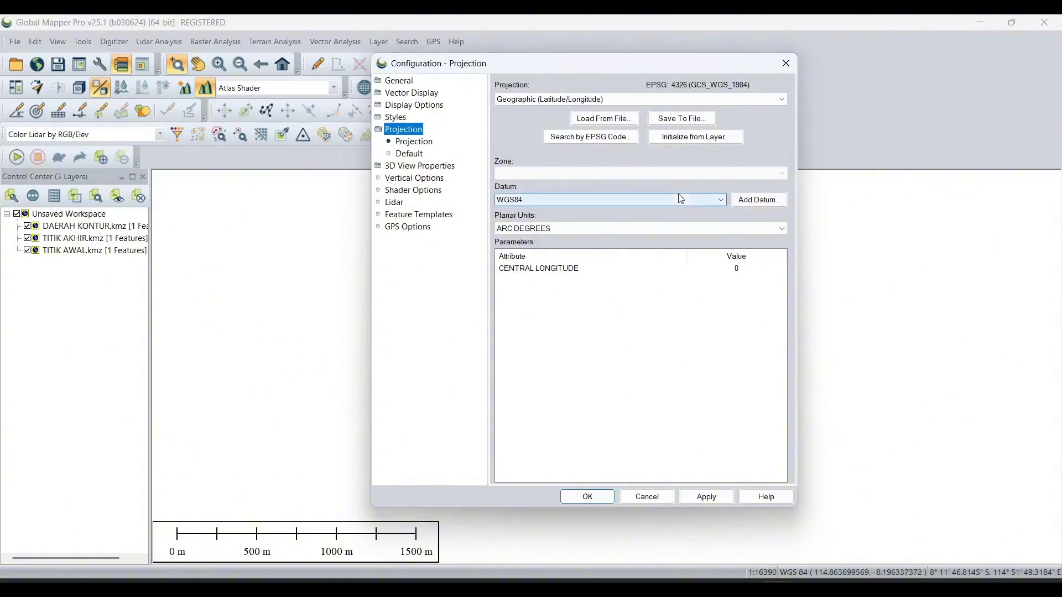
{"action": "left_click", "coordinate": [641, 99]}
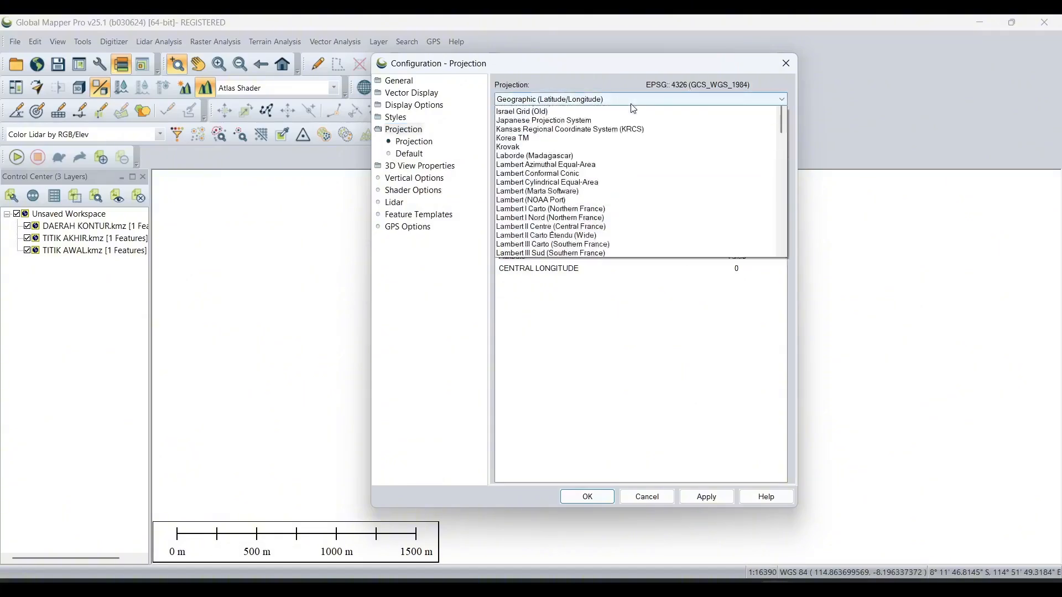
{"action": "scroll", "coordinate": [617, 249], "scroll_direction": "down", "scroll_amount": 20}
{"action": "scroll", "coordinate": [617, 272], "scroll_direction": "down", "scroll_amount": 3}
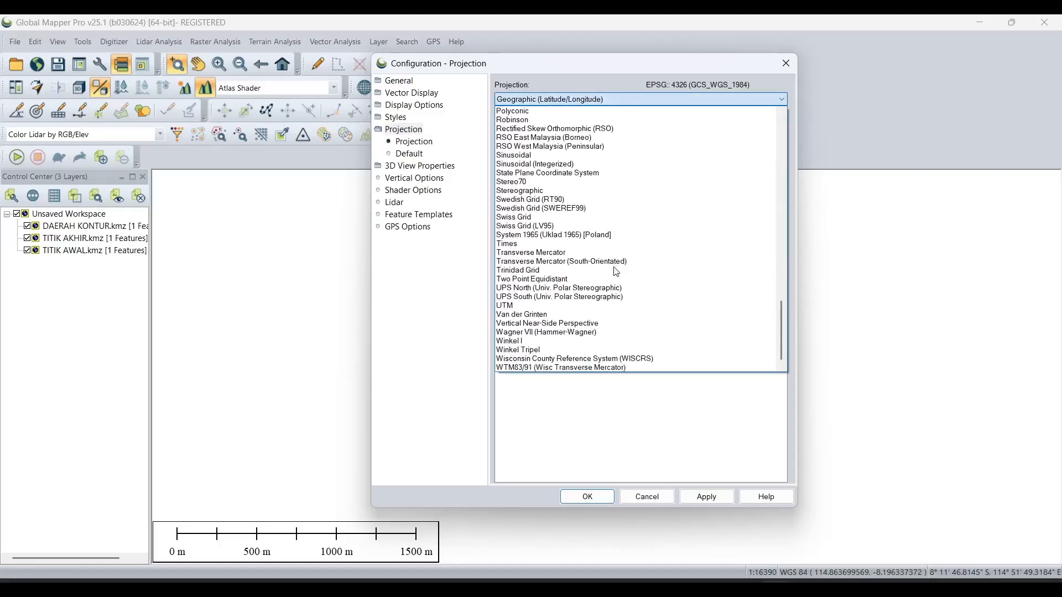
{"action": "left_click", "coordinate": [553, 305]}
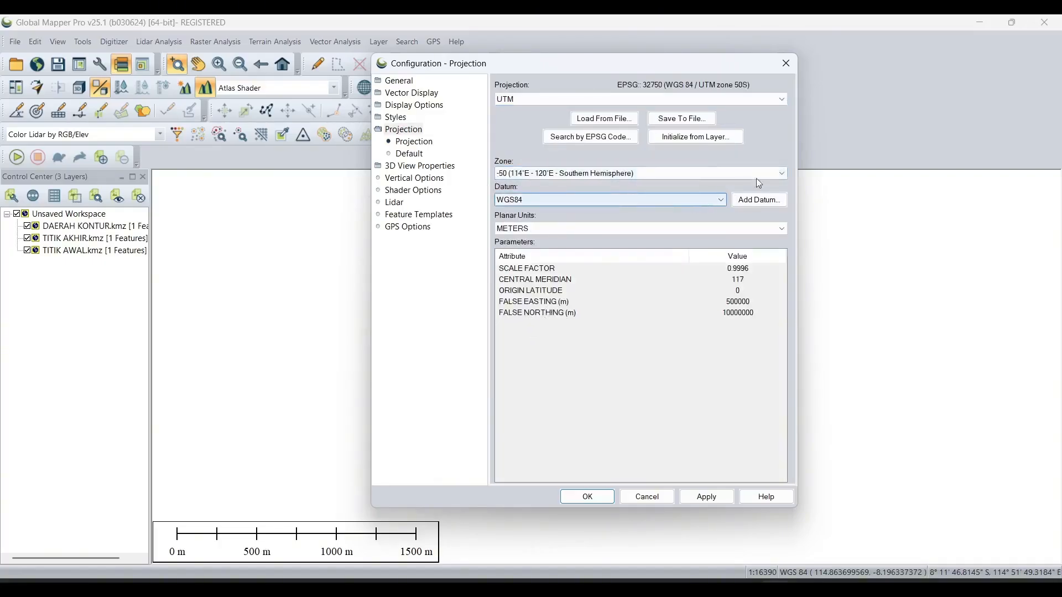
{"action": "left_click", "coordinate": [713, 498]}
{"action": "left_click", "coordinate": [603, 498]}
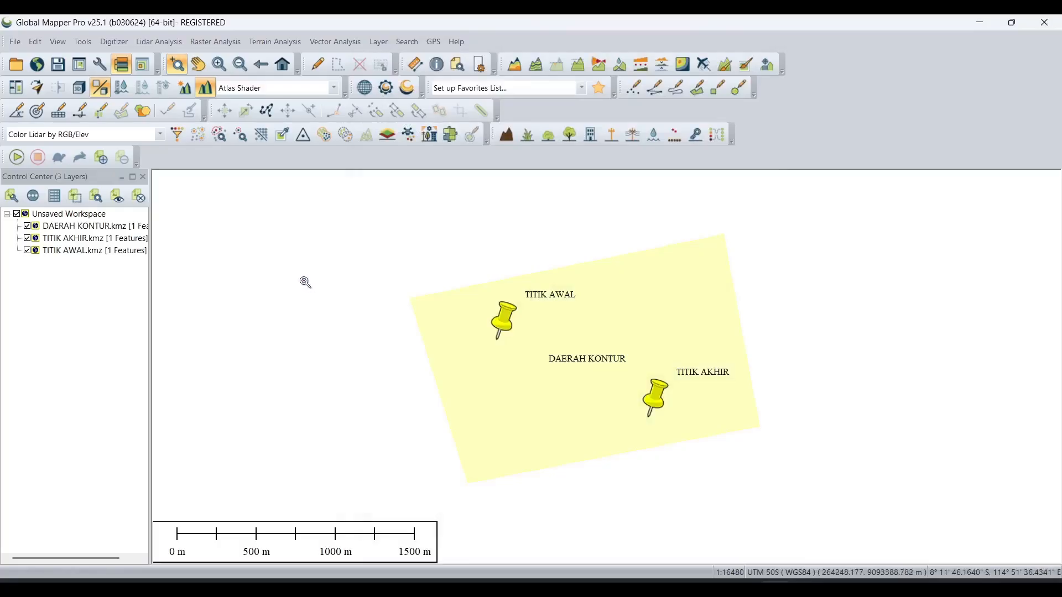
- Download the ASTER GDEM v3 Worldwide Elevation Data from the online sources for the current screen bounds
{"action": "left_click", "coordinate": [38, 65]}
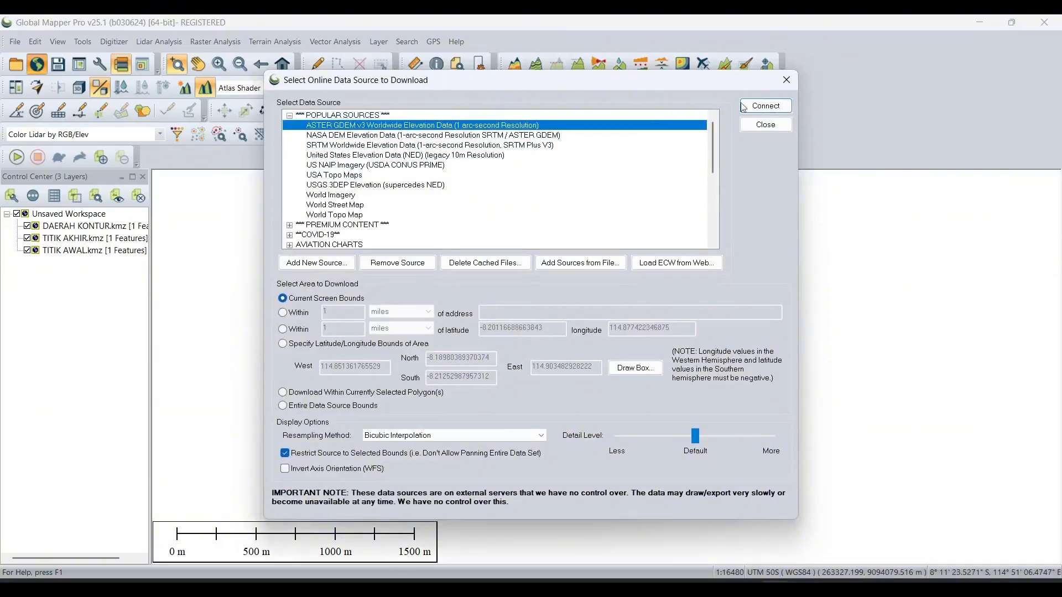
{"action": "left_click", "coordinate": [766, 106]}
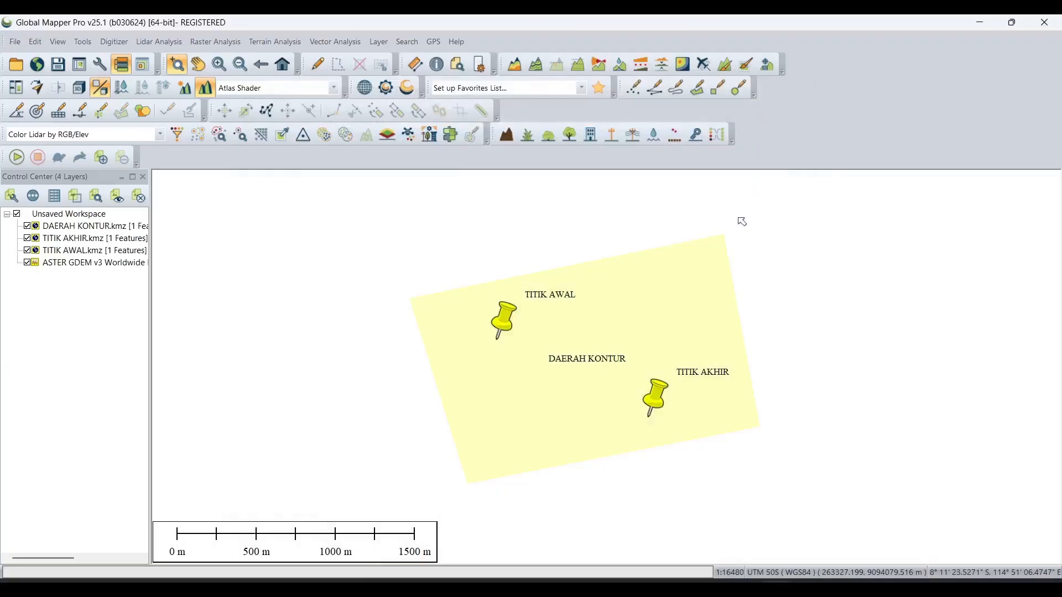
{"action": "scroll", "coordinate": [742, 221], "scroll_direction": "down", "scroll_amount": 1}
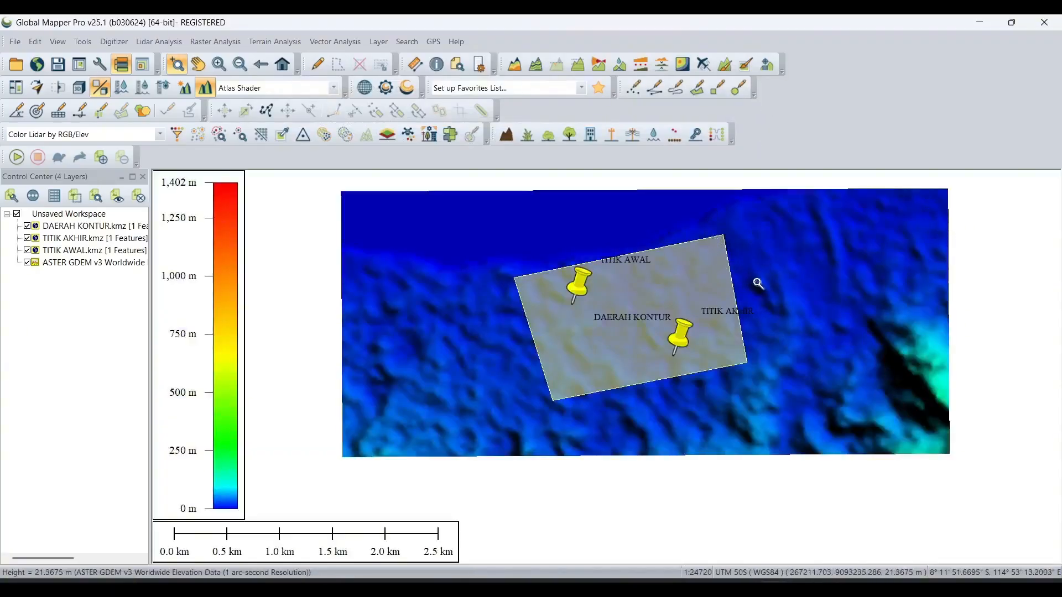
{"action": "scroll", "coordinate": [758, 284], "scroll_direction": "up", "scroll_amount": 1}
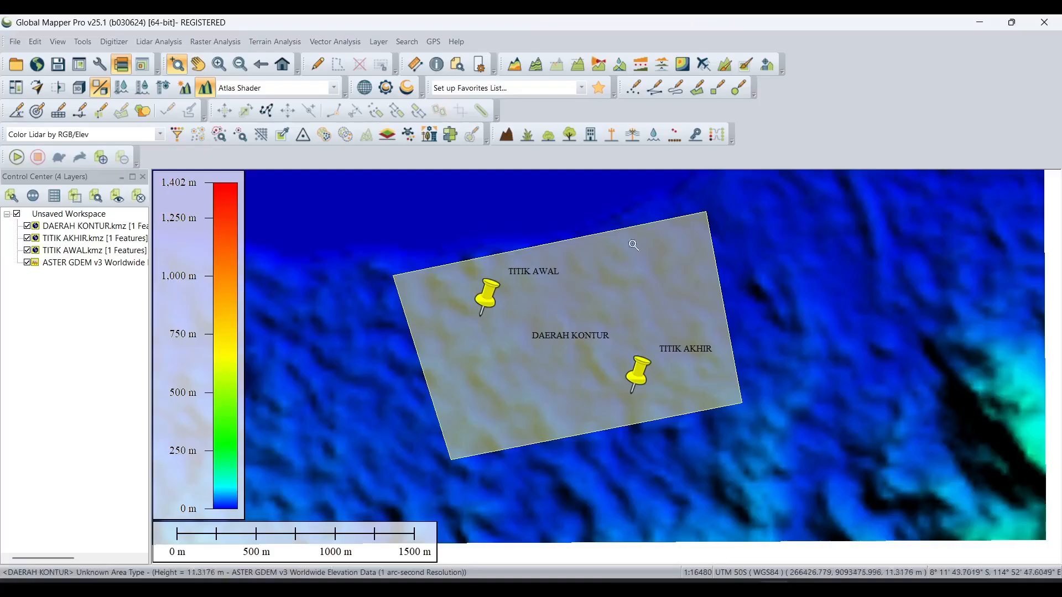
- Start digitizing a line from the DAERAH KONTUR polygon's northwest corner, tracing its west and south edges to the southeast corner
{"action": "left_click", "coordinate": [654, 91]}
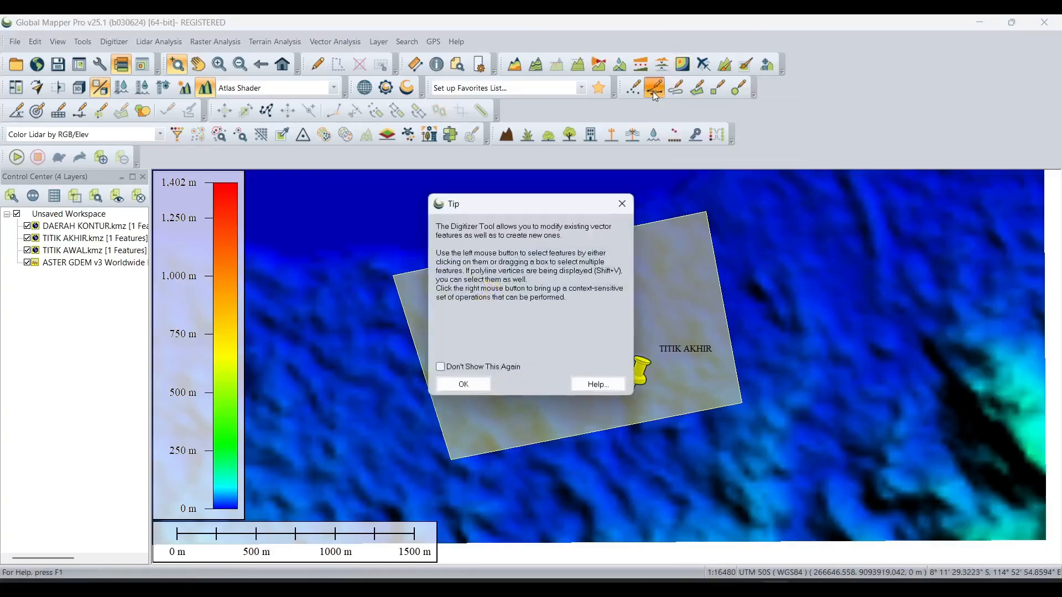
{"action": "left_click", "coordinate": [487, 386]}
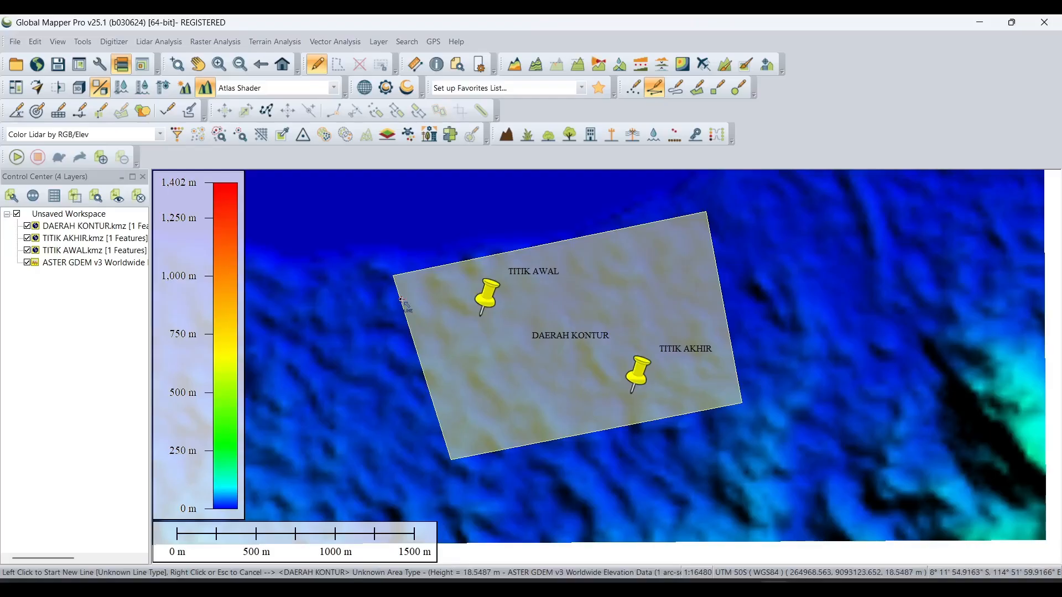
{"action": "scroll", "coordinate": [400, 296], "scroll_direction": "up", "scroll_amount": 2}
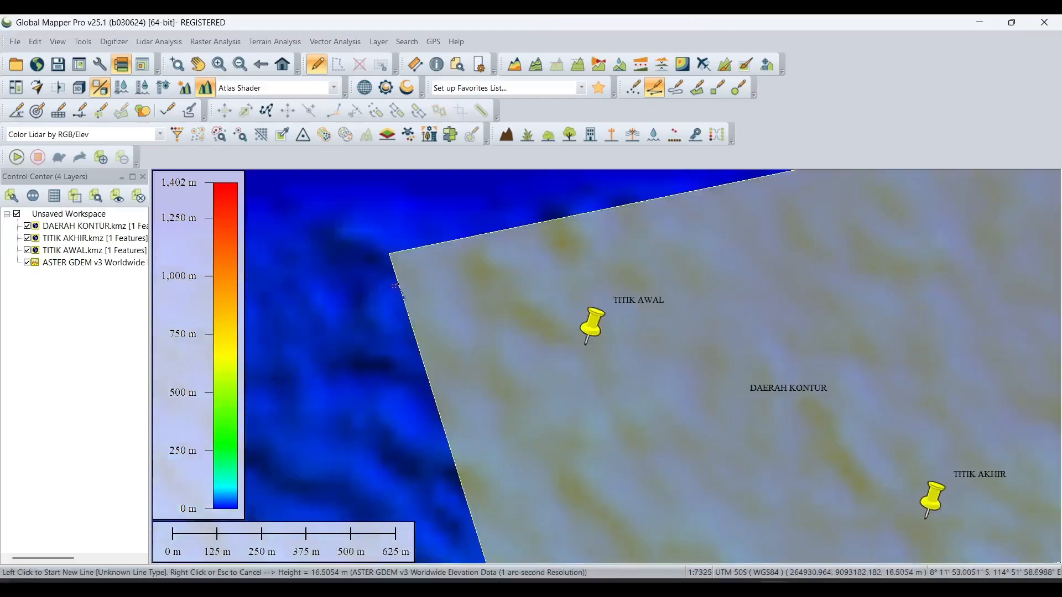
{"action": "left_click", "coordinate": [389, 255]}
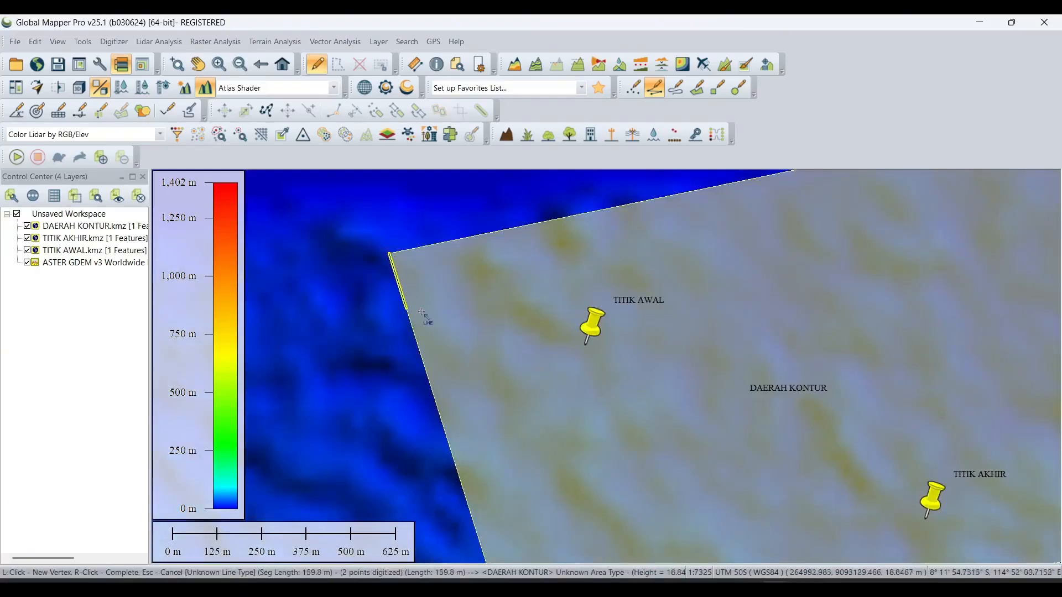
{"action": "scroll", "coordinate": [486, 367], "scroll_direction": "down", "scroll_amount": 4}
{"action": "scroll", "coordinate": [538, 430], "scroll_direction": "up", "scroll_amount": 4}
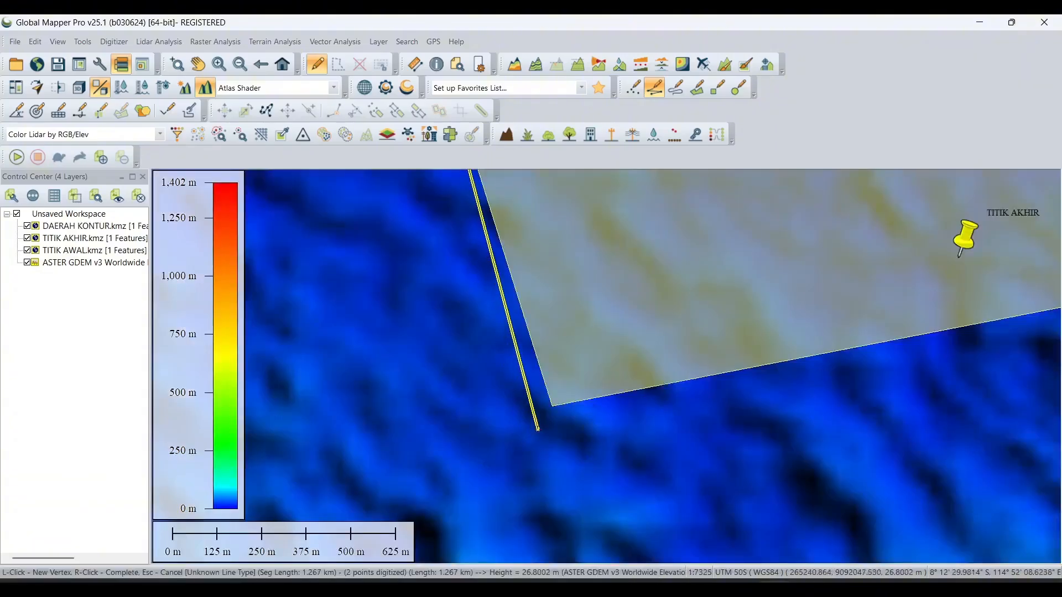
{"action": "left_click", "coordinate": [552, 405]}
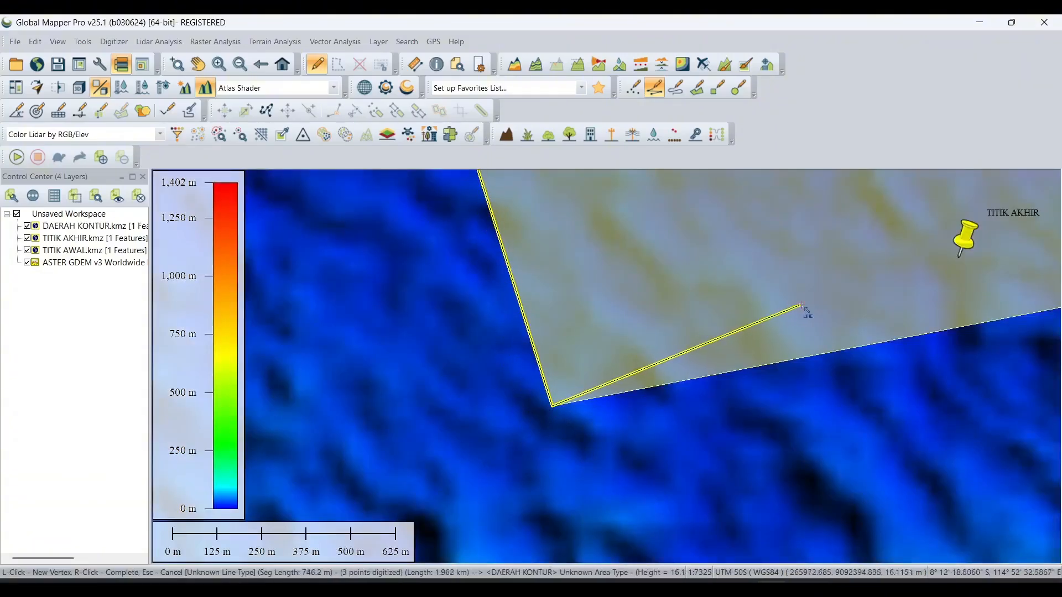
{"action": "middle_click_drag", "start_coordinate": [806, 310], "coordinate": [576, 361]}
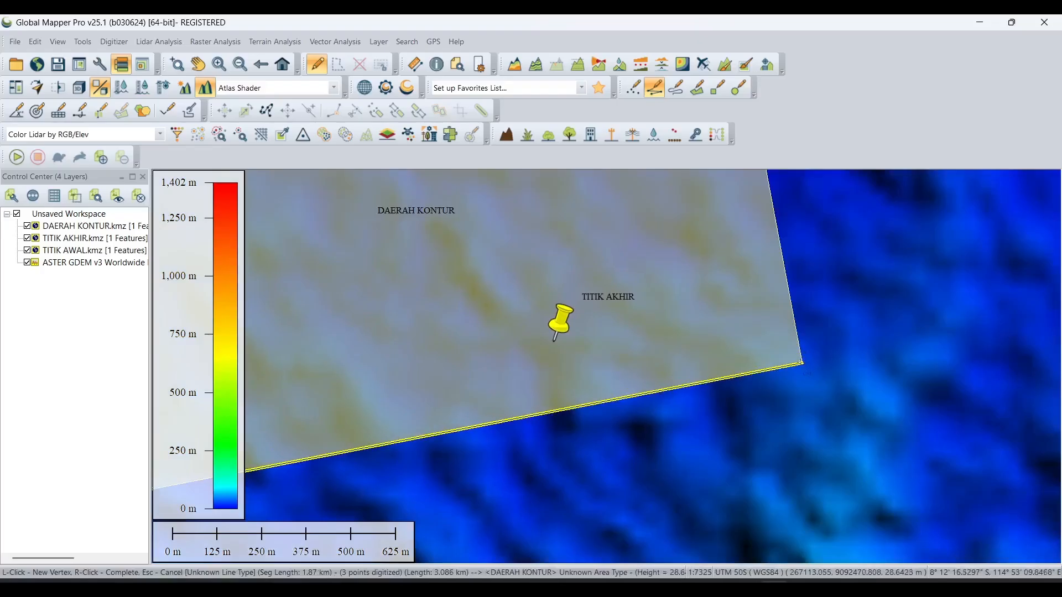
{"action": "left_click", "coordinate": [802, 363]}
- Continue the line along the polygon's east and north edges back to the northwest corner and complete it
{"action": "middle_click_drag", "start_coordinate": [745, 230], "coordinate": [776, 425]}
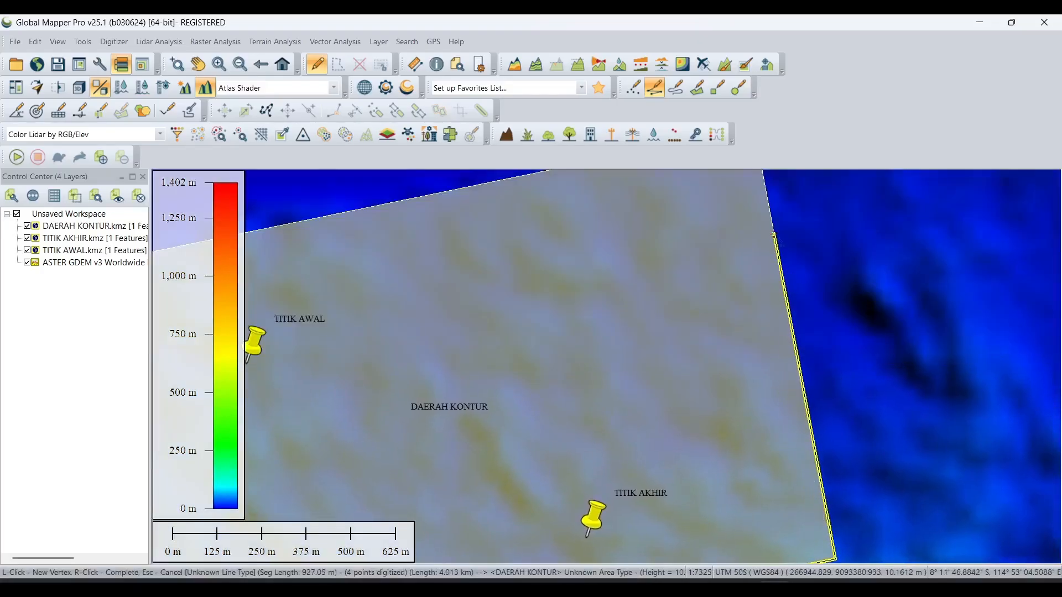
{"action": "middle_click_drag", "start_coordinate": [773, 233], "coordinate": [787, 389]}
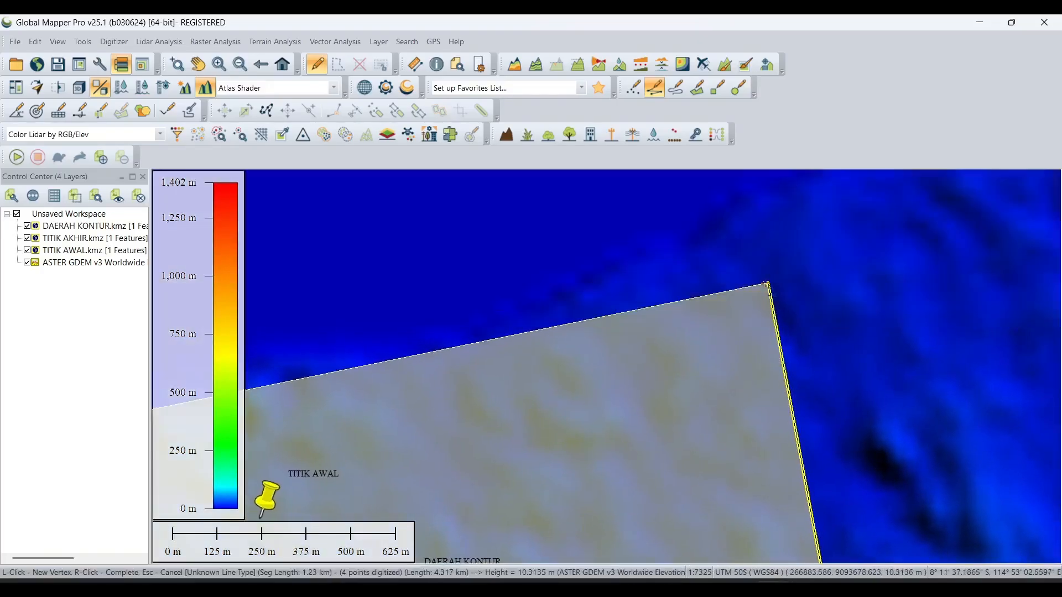
{"action": "left_click", "coordinate": [768, 282]}
{"action": "middle_click_drag", "start_coordinate": [460, 346], "coordinate": [758, 278]}
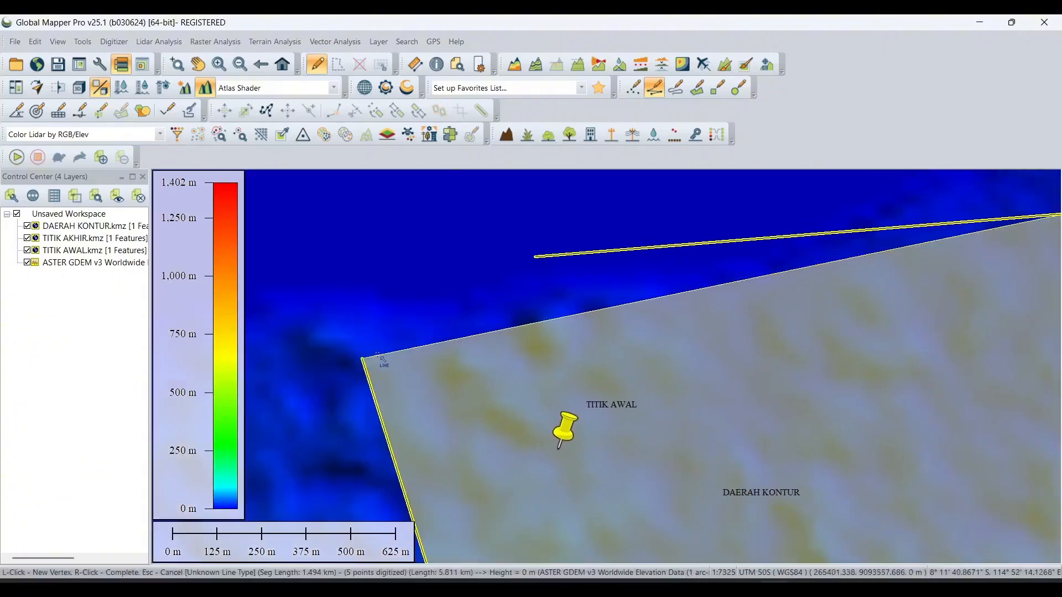
{"action": "middle_click_drag", "start_coordinate": [517, 265], "coordinate": [617, 261]}
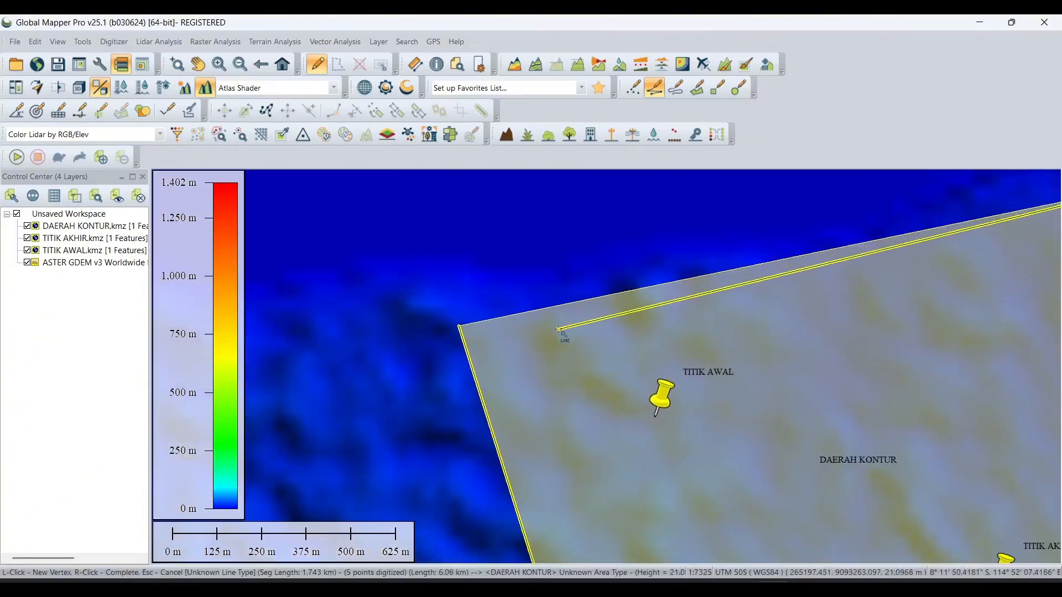
{"action": "left_click", "coordinate": [461, 328]}
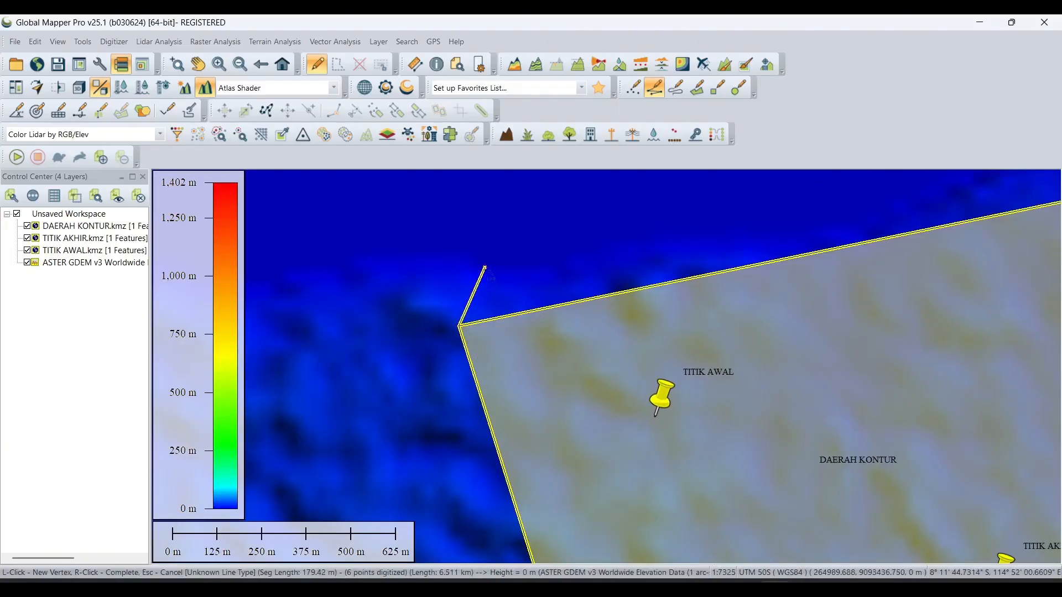
{"action": "right_click", "coordinate": [486, 271]}
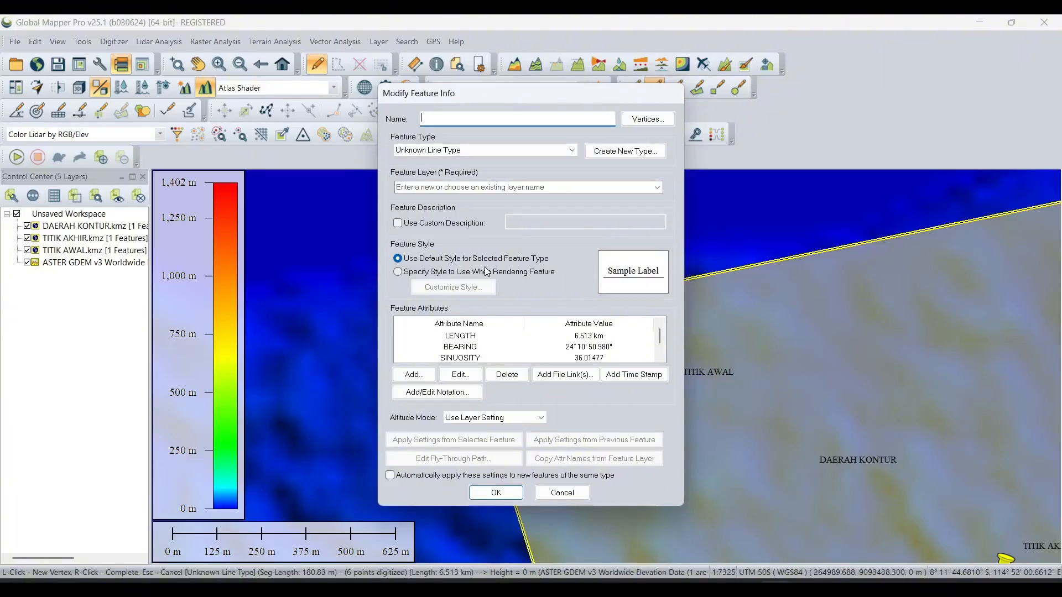
- Name the new line feature KONTUR, assign it to the DAERAH KONTUR.kmz layer, and end line digitizing
{"action": "type", "text": "KONTUR"}
{"action": "left_click", "coordinate": [661, 188]}
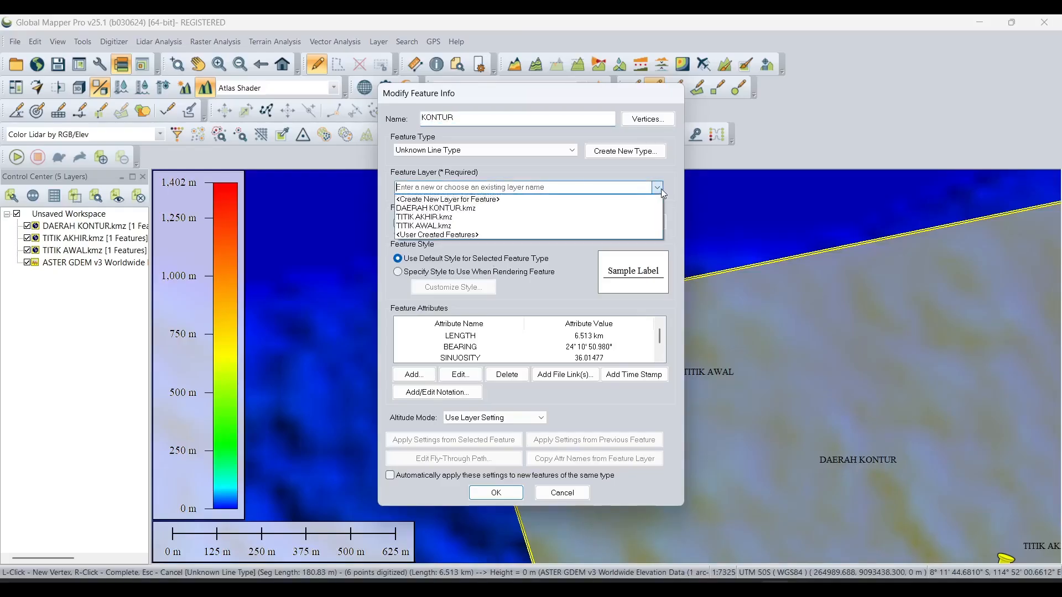
{"action": "left_click", "coordinate": [554, 210]}
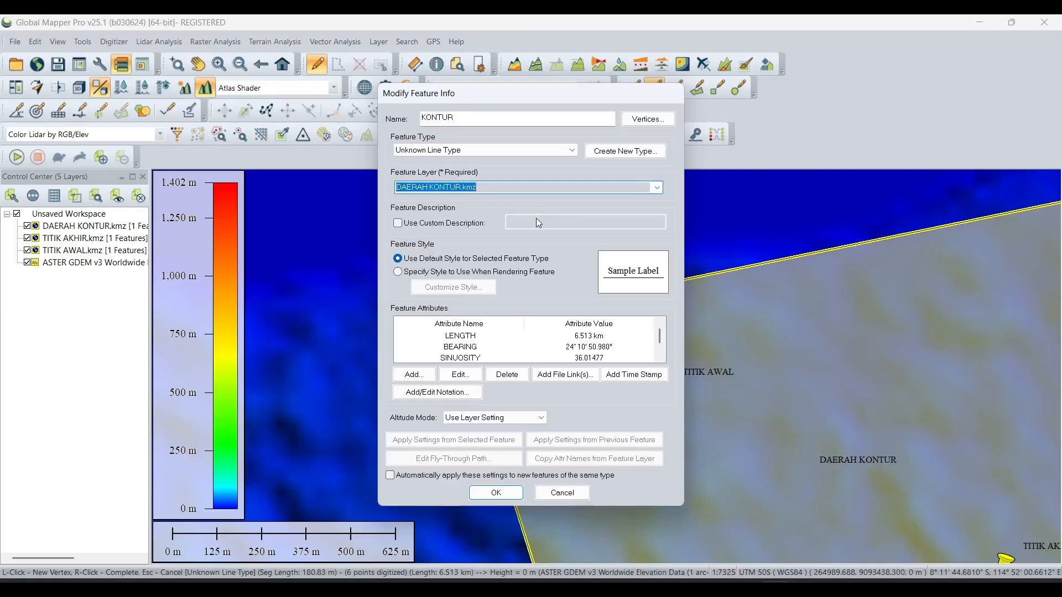
{"action": "left_click", "coordinate": [496, 492]}
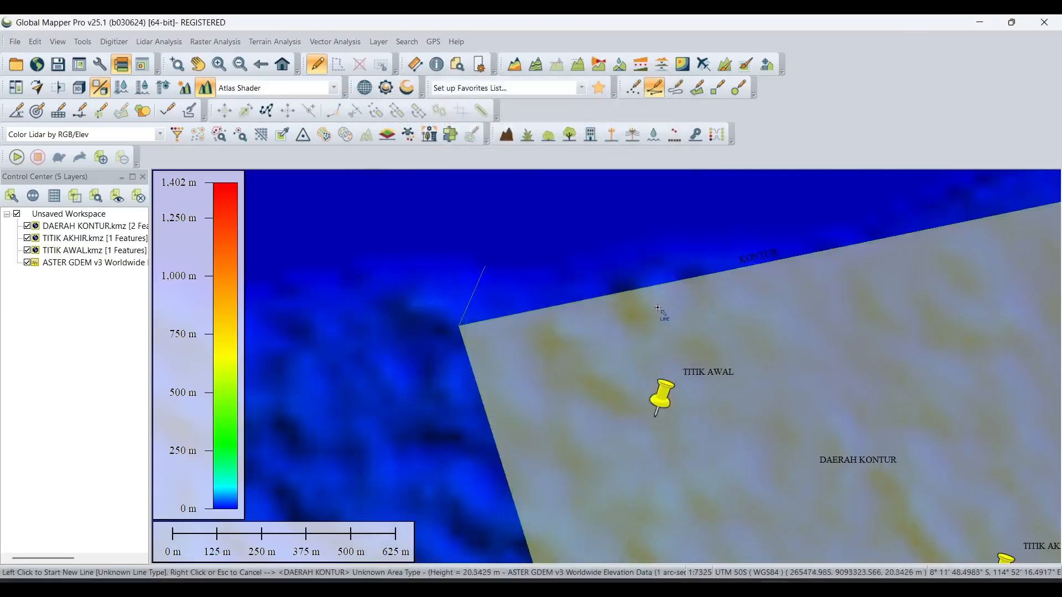
{"action": "scroll", "coordinate": [620, 316], "scroll_direction": "down", "scroll_amount": 2}
{"action": "scroll", "coordinate": [719, 331], "scroll_direction": "down", "scroll_amount": 1}
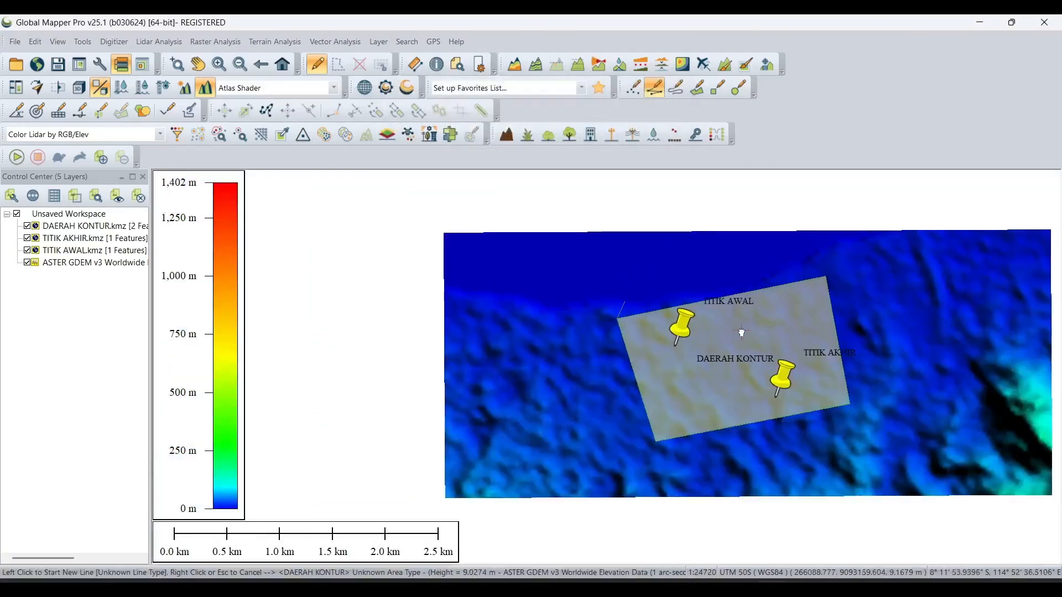
{"action": "key", "text": "Escape"}
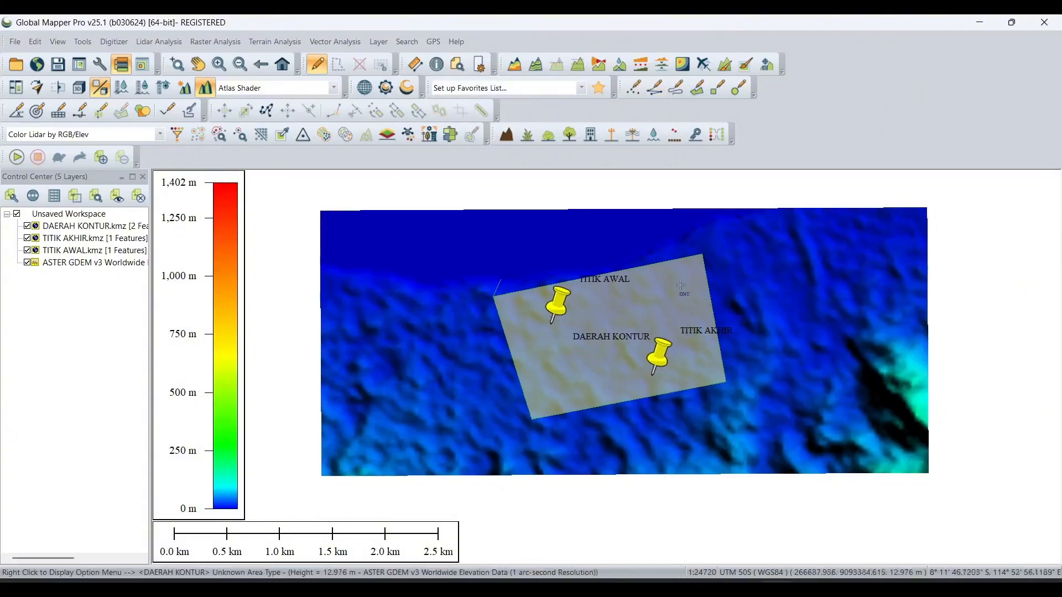
- Crop the ASTER GDEM v3 elevation layer to the selected DAERAH KONTUR polygon, and deselect the polygon
{"action": "left_click", "coordinate": [609, 276]}
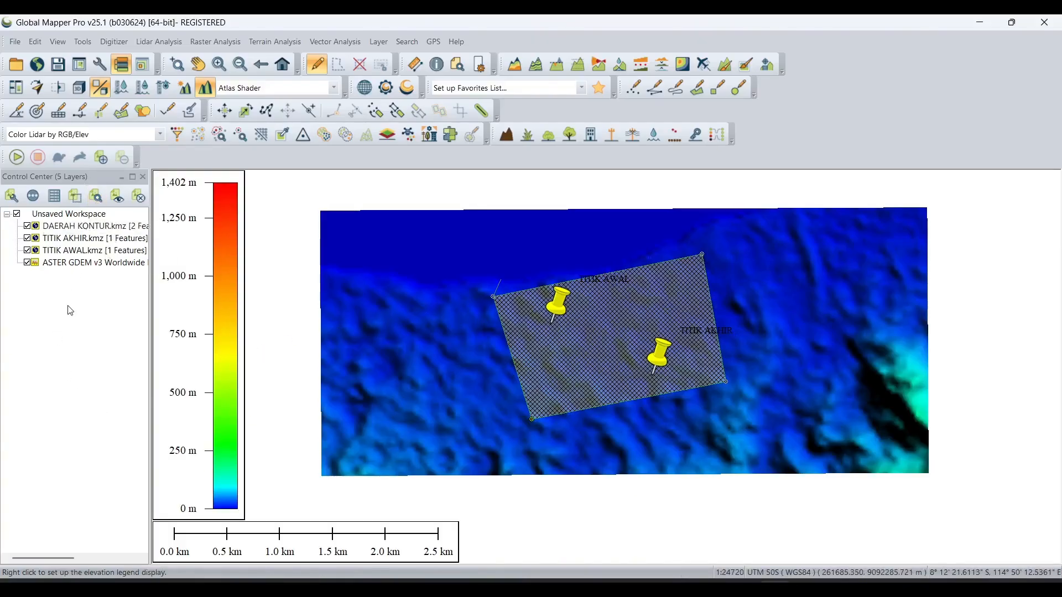
{"action": "right_click", "coordinate": [74, 263]}
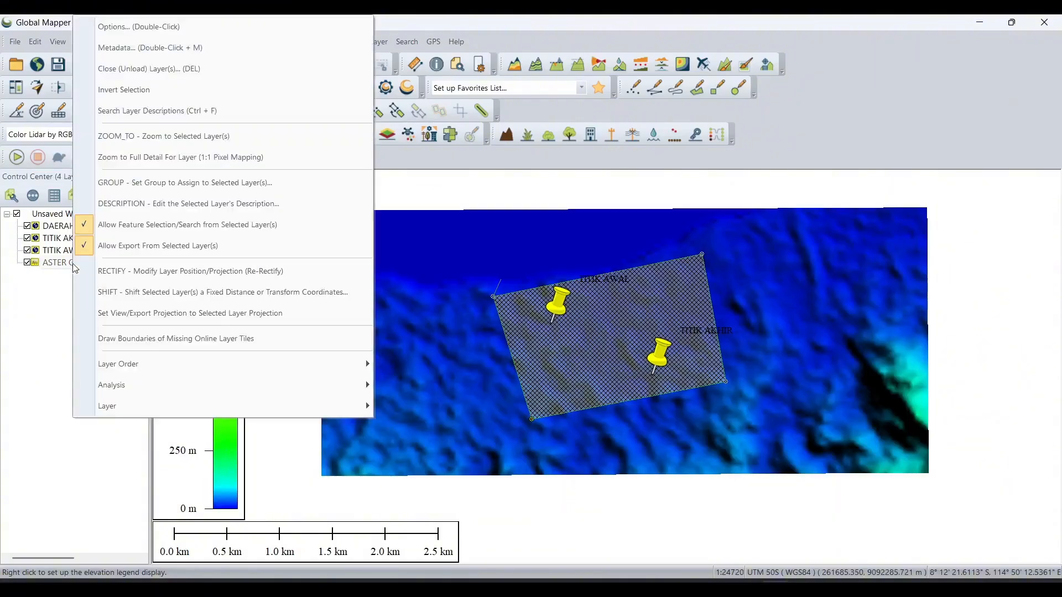
{"action": "left_click", "coordinate": [175, 27]}
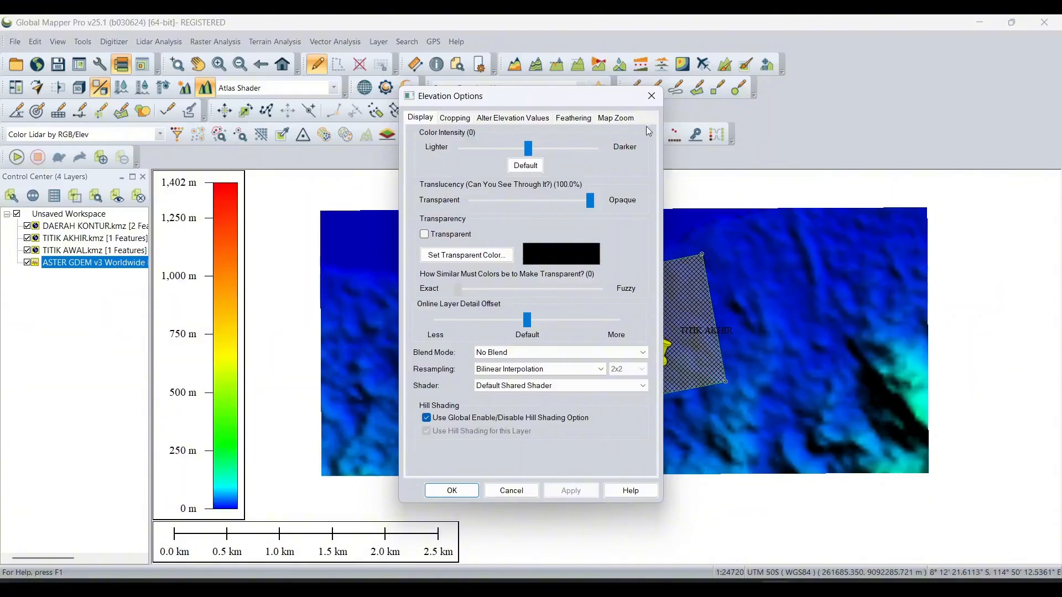
{"action": "left_click", "coordinate": [455, 119]}
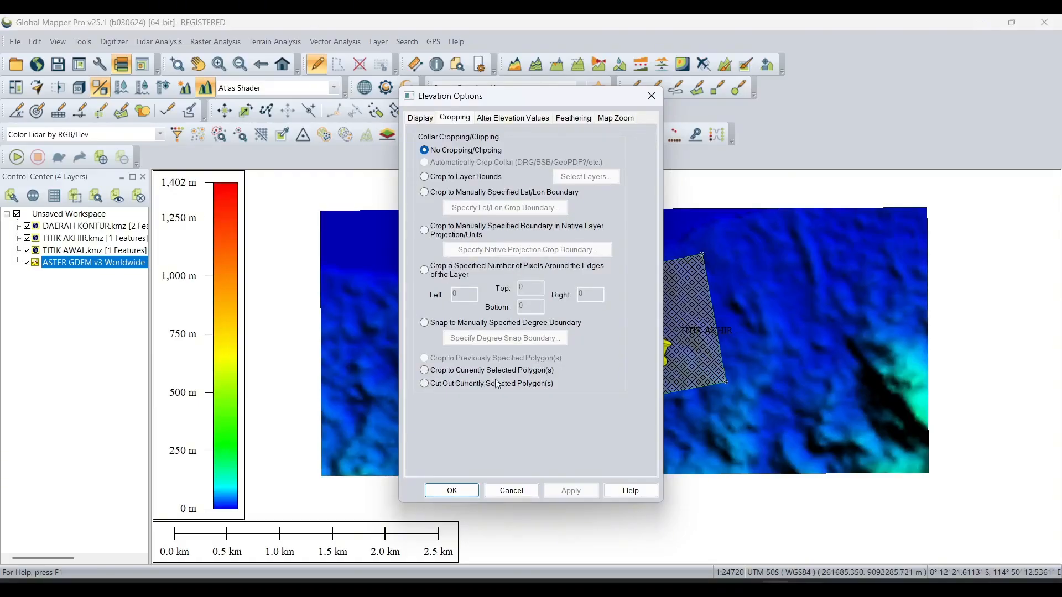
{"action": "left_click", "coordinate": [424, 371]}
{"action": "left_click", "coordinate": [571, 490]}
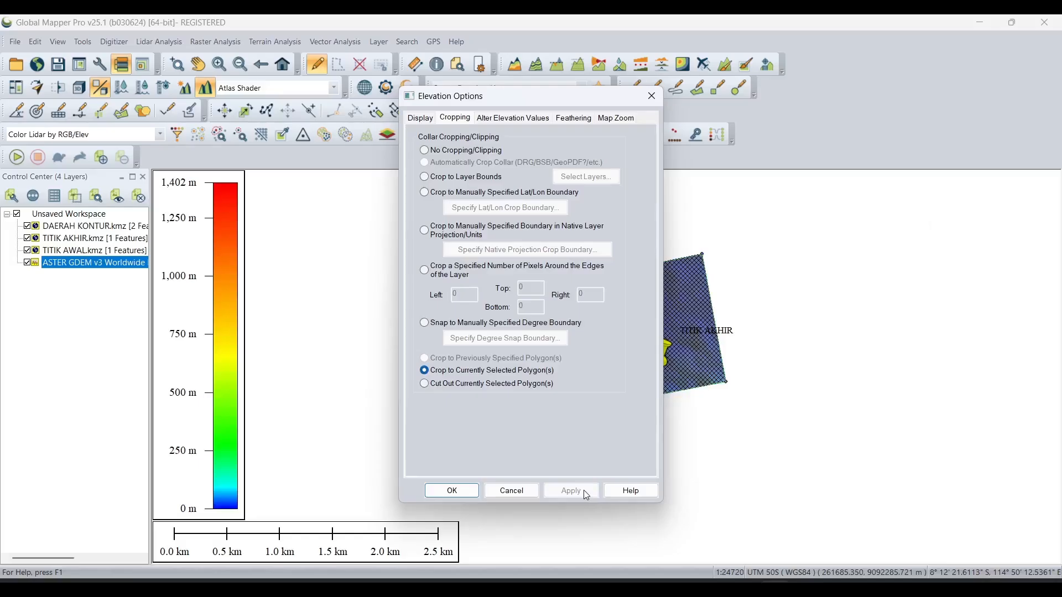
{"action": "left_click", "coordinate": [456, 494]}
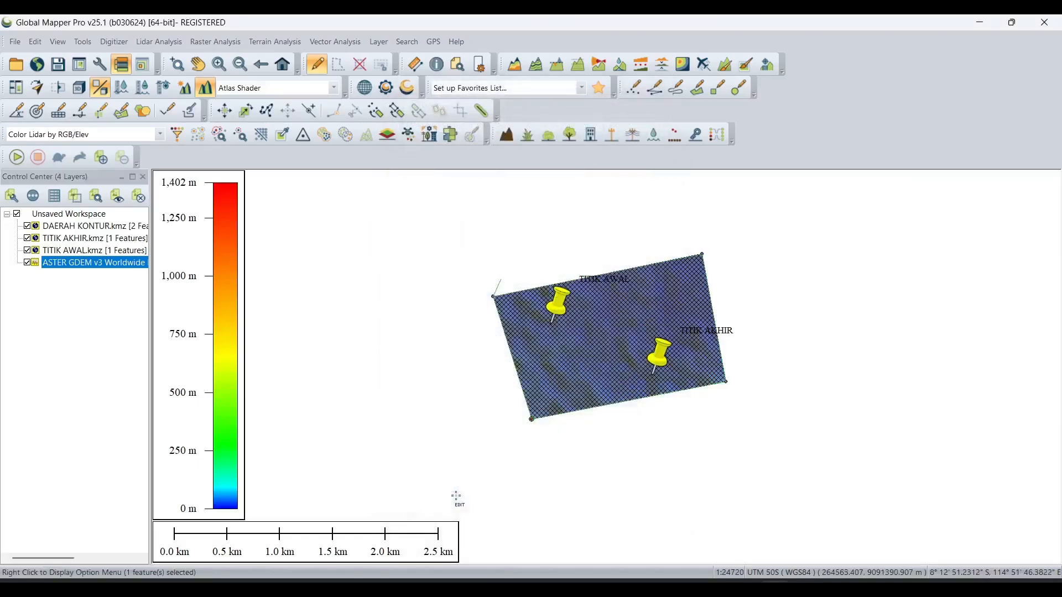
{"action": "left_click", "coordinate": [749, 342]}
{"action": "scroll", "coordinate": [768, 341], "scroll_direction": "up", "scroll_amount": 1}
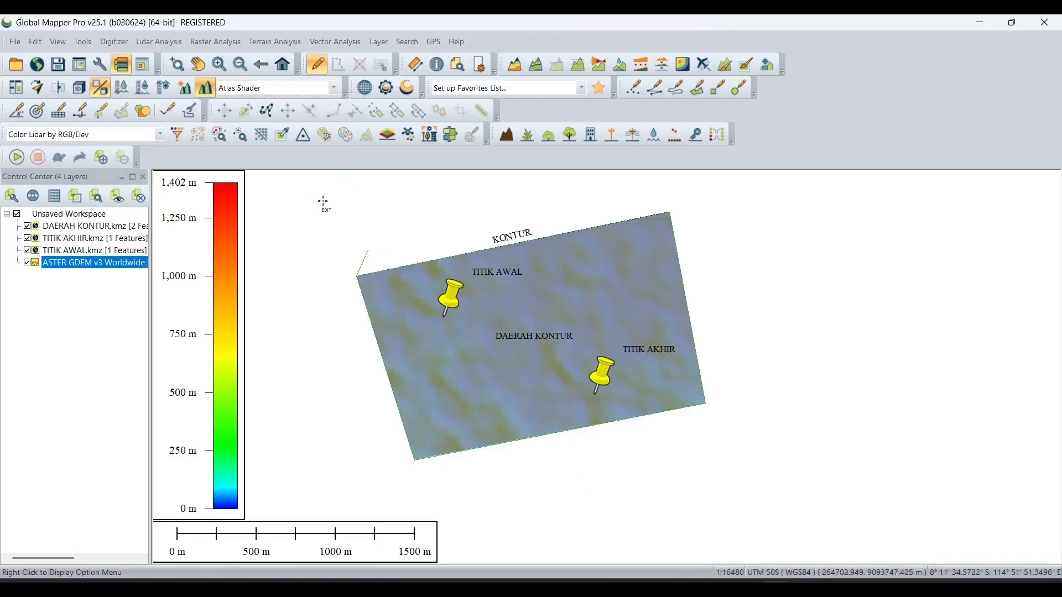
- Set up contour generation from the terrain grid with the layer named KONTUR and a contour interval of 5 meters
{"action": "left_click", "coordinate": [263, 47]}
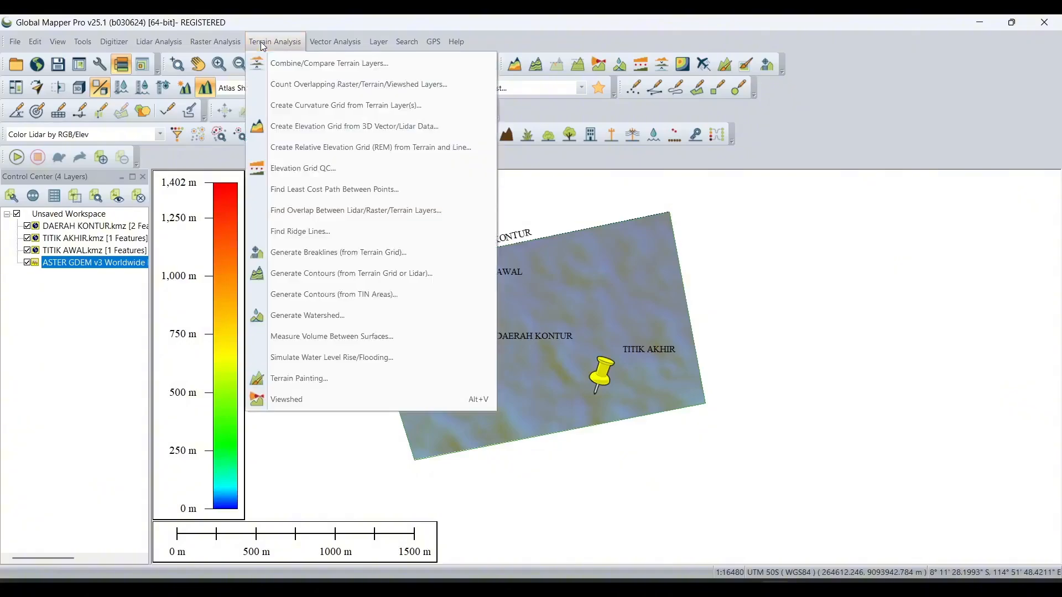
{"action": "left_click", "coordinate": [340, 284]}
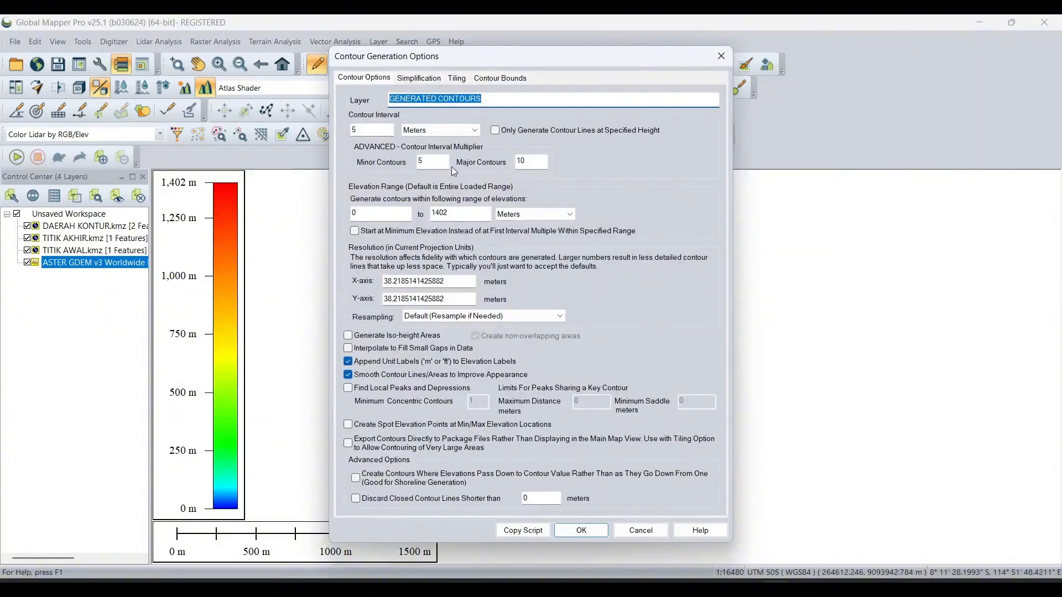
{"action": "key", "text": "BackSpace"}
{"action": "type", "text": "KONTUR"}
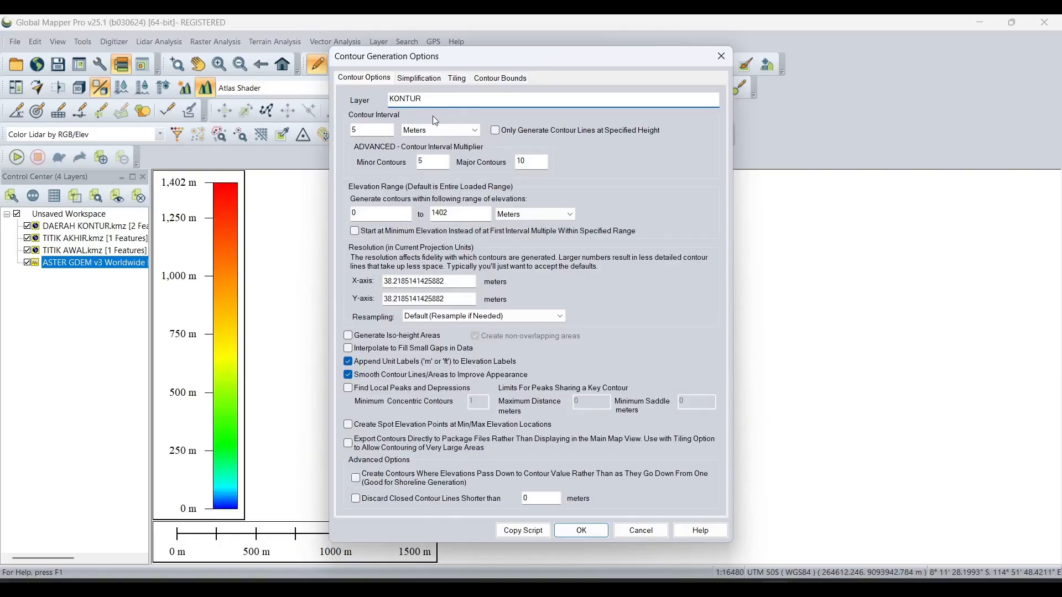
{"action": "double_click", "coordinate": [359, 128]}
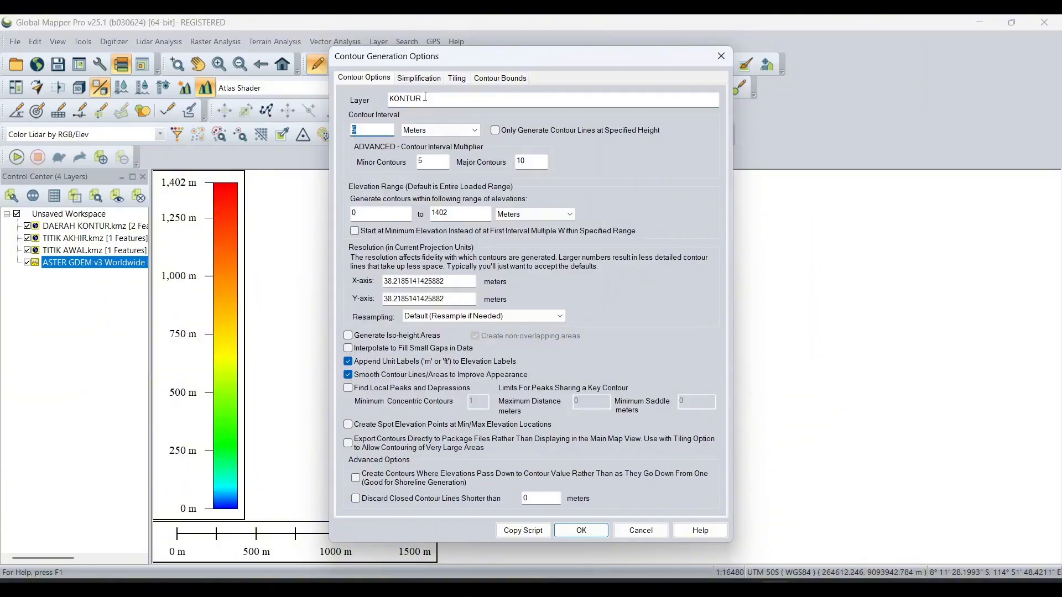
- Limit the contour bounds to the DAERAH KONTUR.kmz and ASTER GDEM v3 layers and generate the contours
{"action": "left_click", "coordinate": [490, 79]}
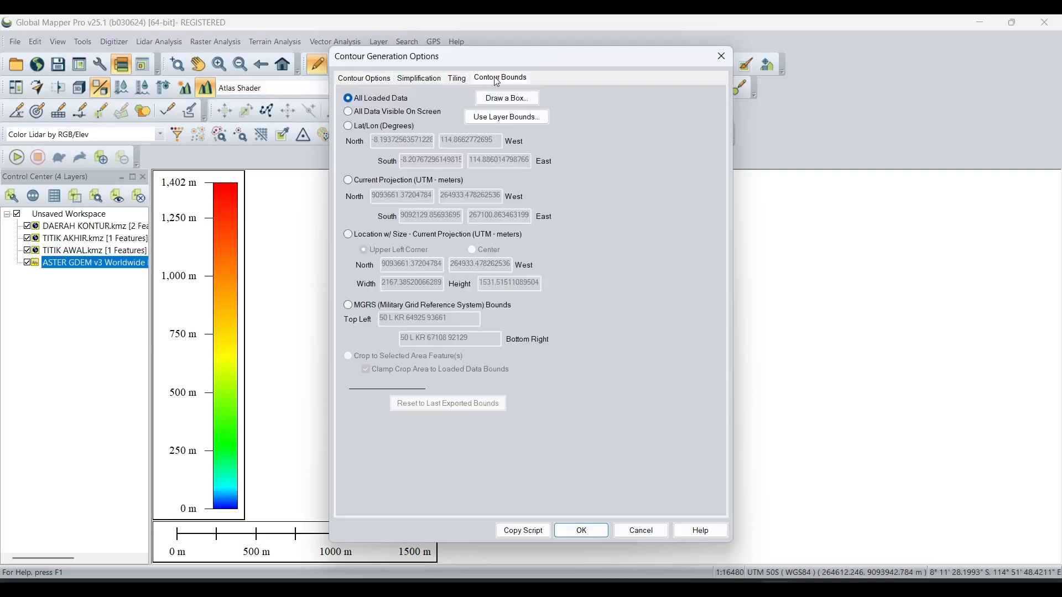
{"action": "left_click", "coordinate": [510, 120]}
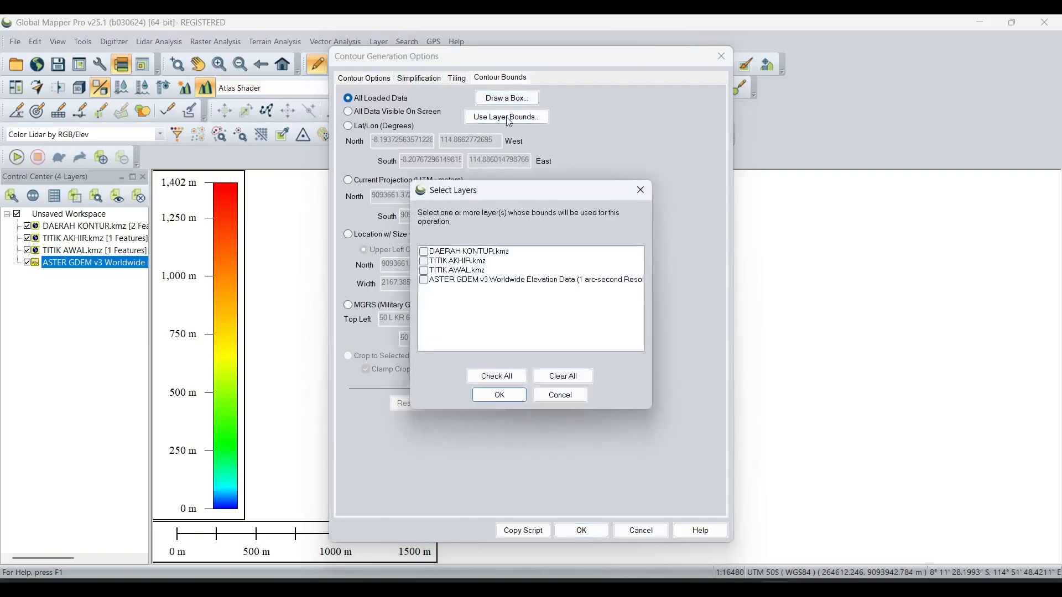
{"action": "left_click", "coordinate": [431, 253]}
{"action": "left_click", "coordinate": [425, 251]}
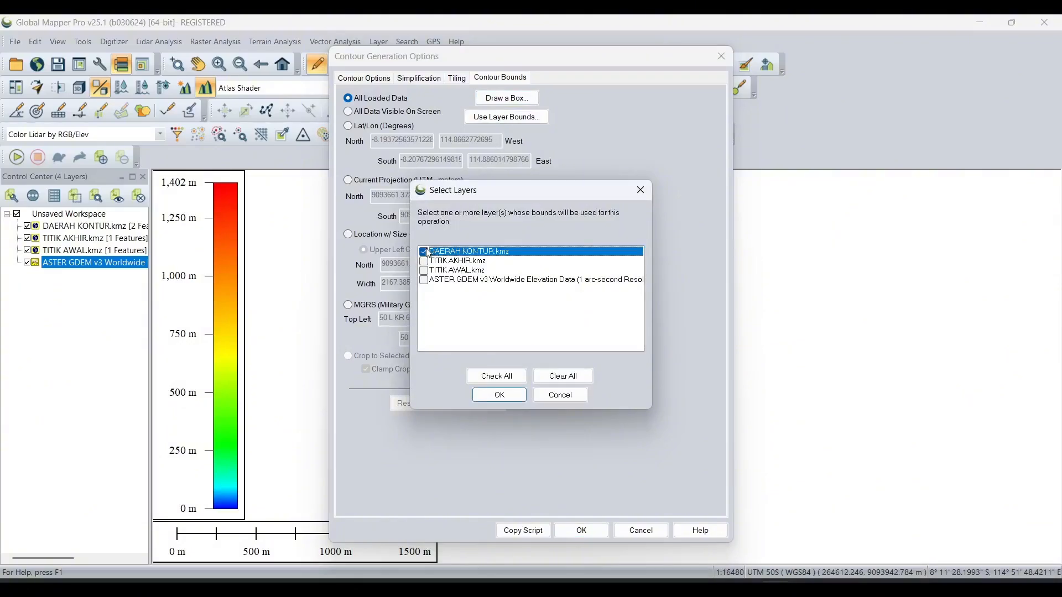
{"action": "left_click", "coordinate": [425, 282]}
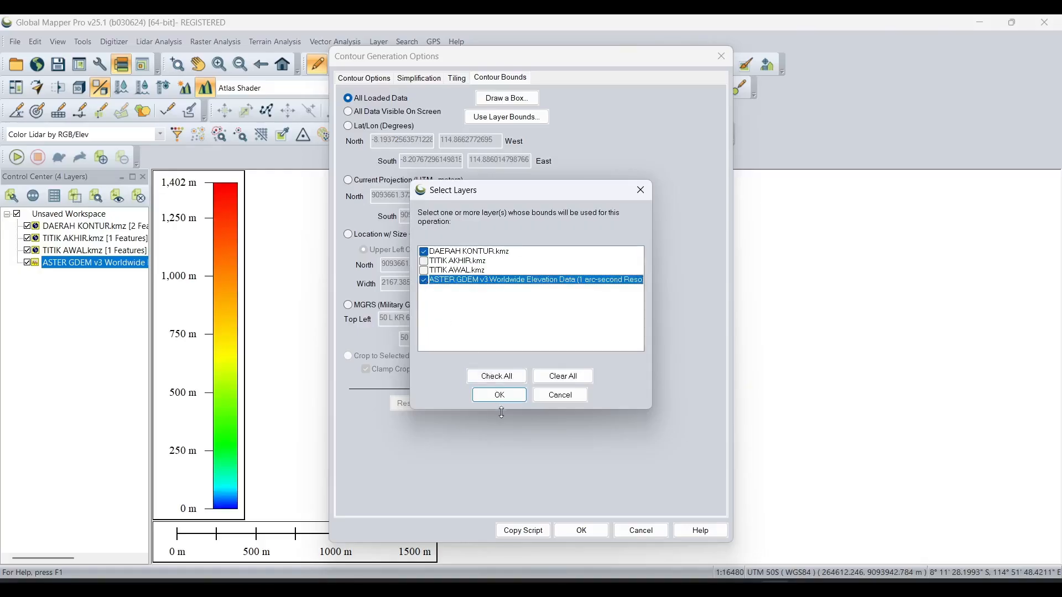
{"action": "left_click", "coordinate": [500, 395]}
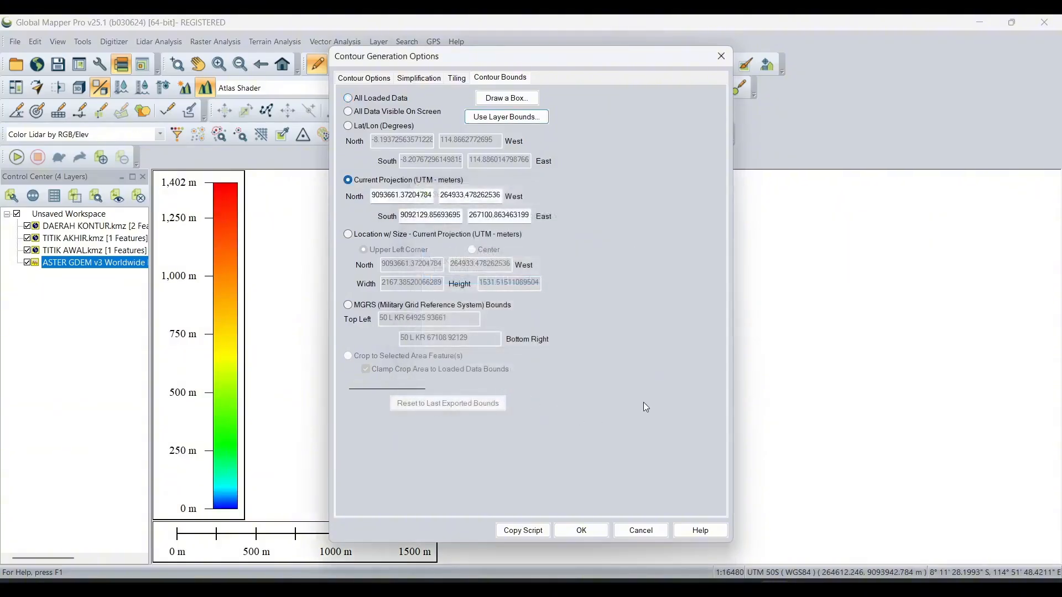
{"action": "left_click", "coordinate": [594, 531]}
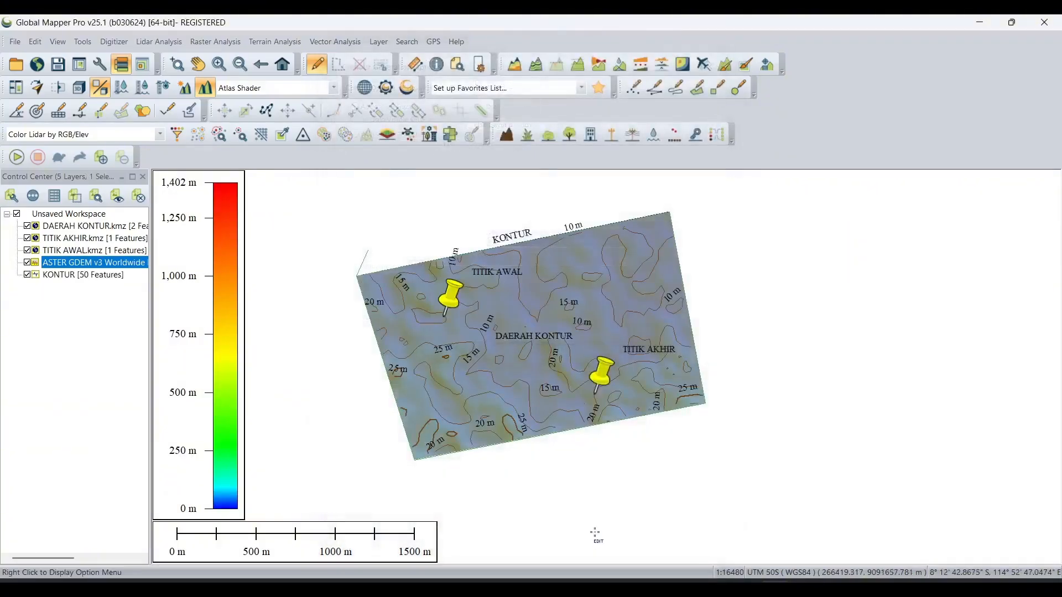
- Start a vector export in DWG format and keep the DWG version at R32 (AutoCAD 2018)
{"action": "scroll", "coordinate": [586, 390], "scroll_direction": "up", "scroll_amount": 1}
{"action": "scroll", "coordinate": [585, 393], "scroll_direction": "down", "scroll_amount": 1}
{"action": "left_click", "coordinate": [22, 41]}
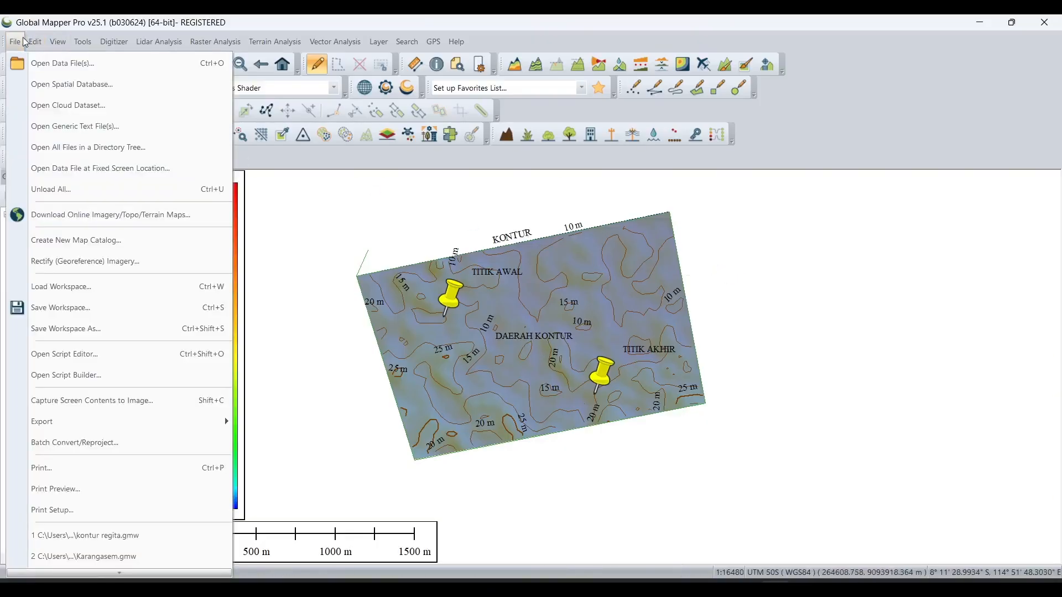
{"action": "mouse_move", "coordinate": [166, 422]}
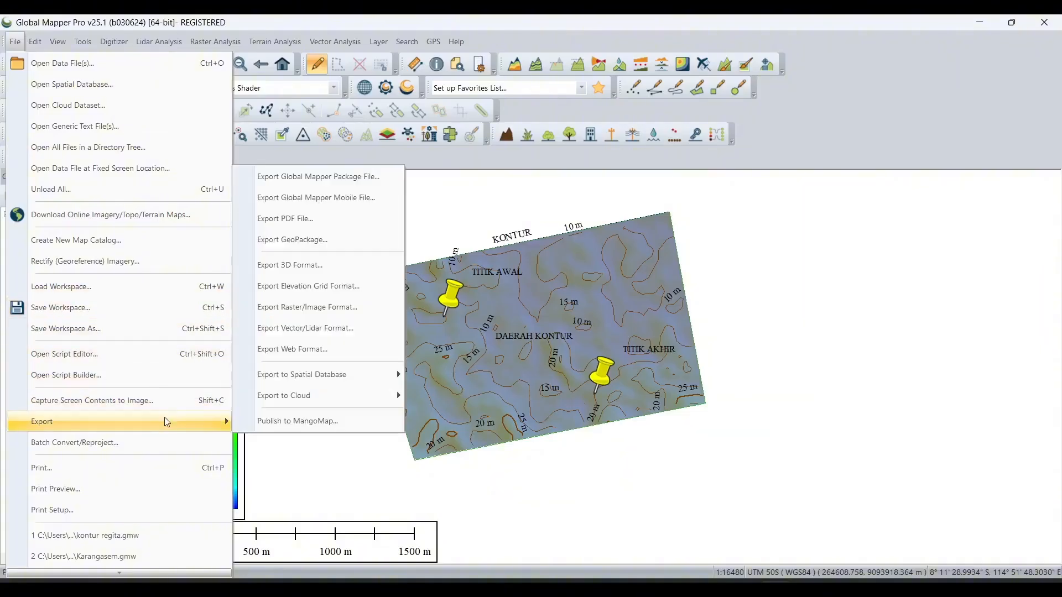
{"action": "mouse_move", "coordinate": [326, 399]}
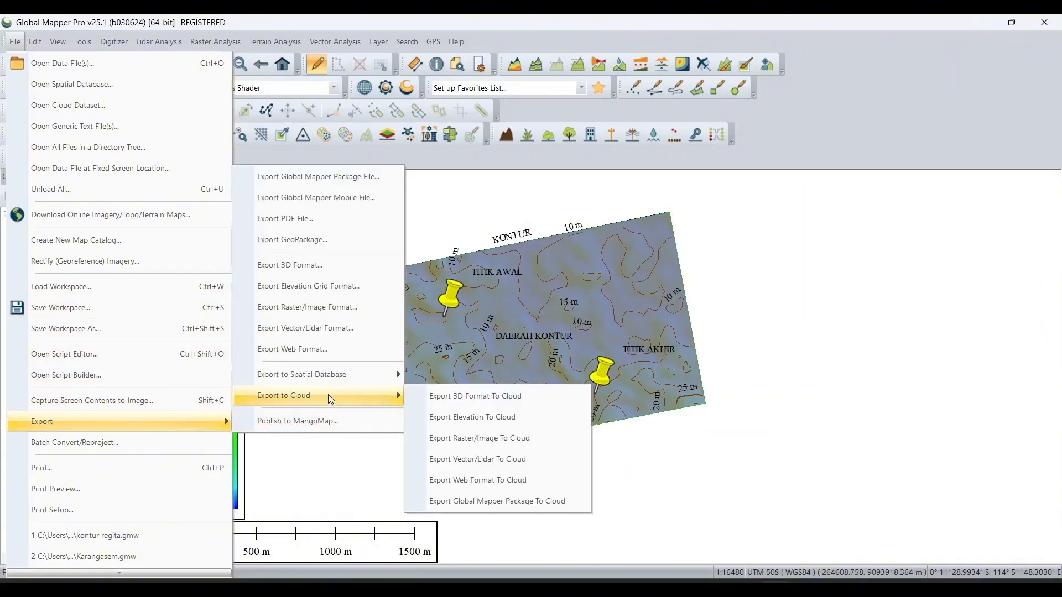
{"action": "mouse_move", "coordinate": [339, 374]}
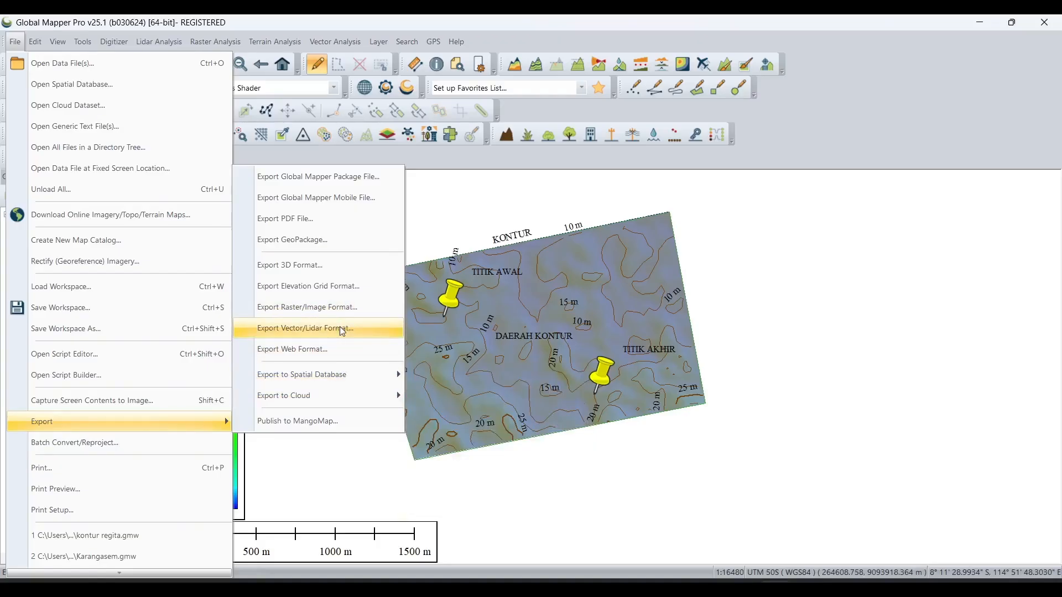
{"action": "left_click", "coordinate": [319, 329]}
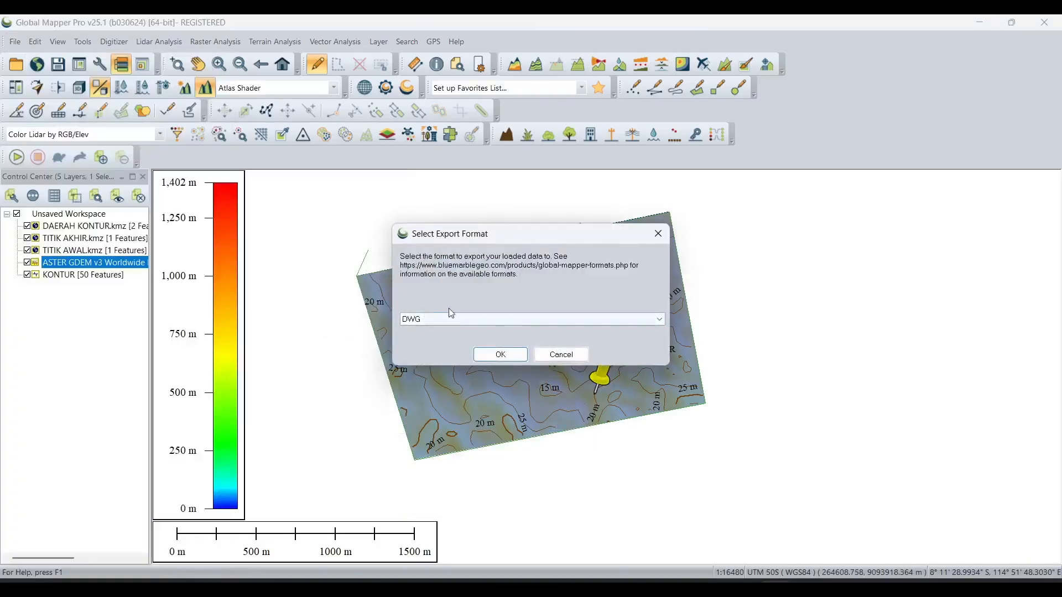
{"action": "left_click", "coordinate": [499, 354]}
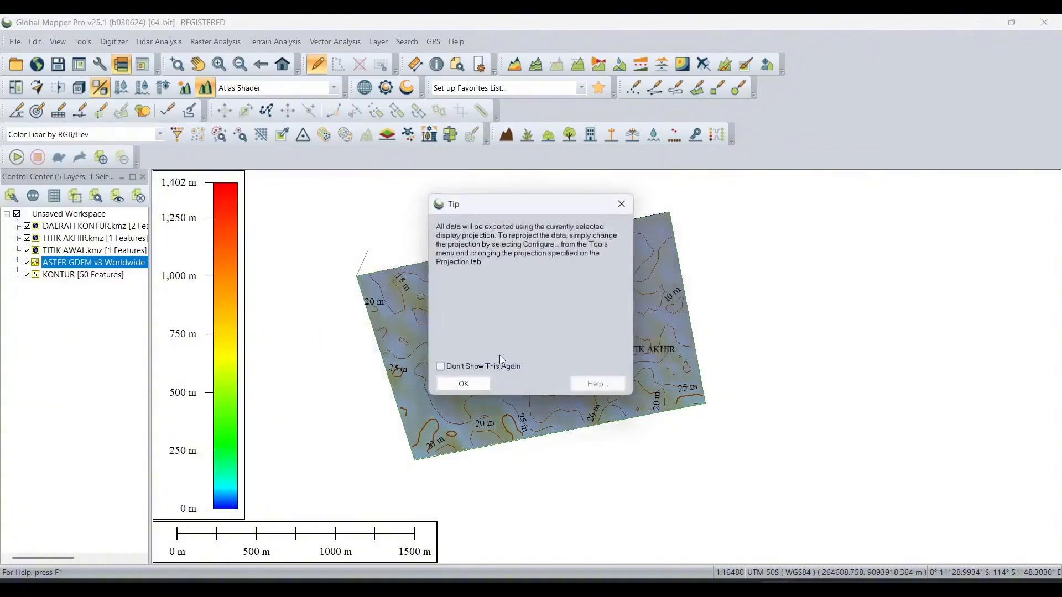
{"action": "left_click", "coordinate": [463, 386]}
{"action": "left_click", "coordinate": [556, 130]}
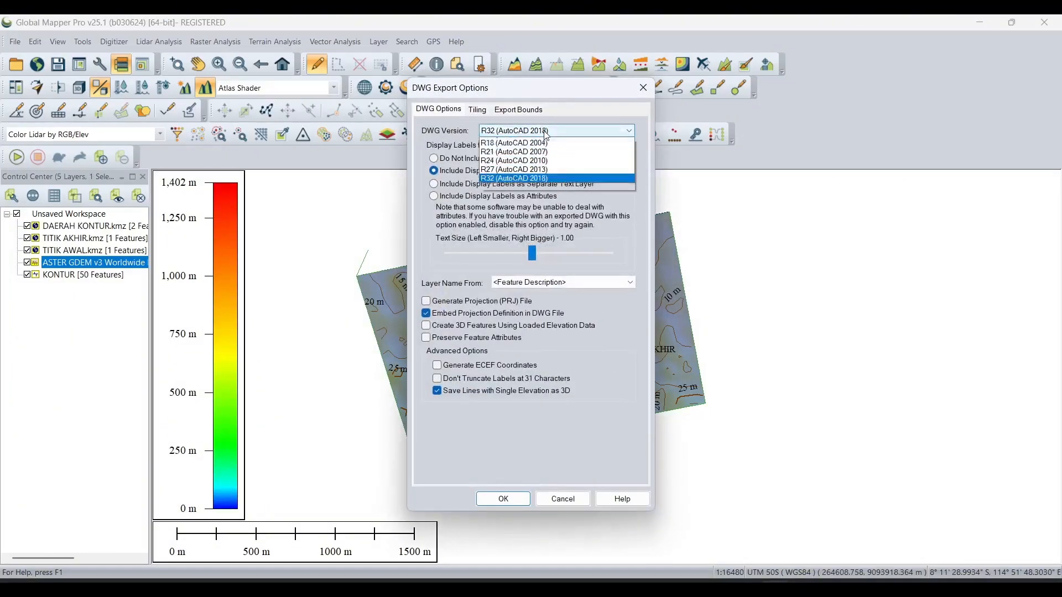
{"action": "left_click", "coordinate": [540, 213]}
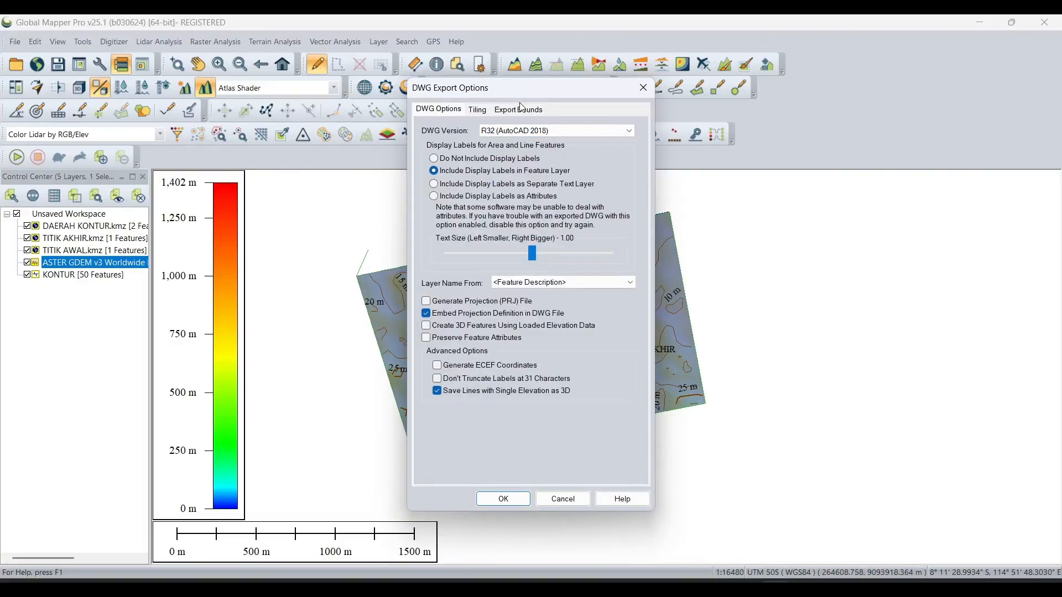
- Limit the export bounds to the DAERAH KONTUR.kmz and KONTUR layers and accept the DWG export options
{"action": "left_click", "coordinate": [522, 109]}
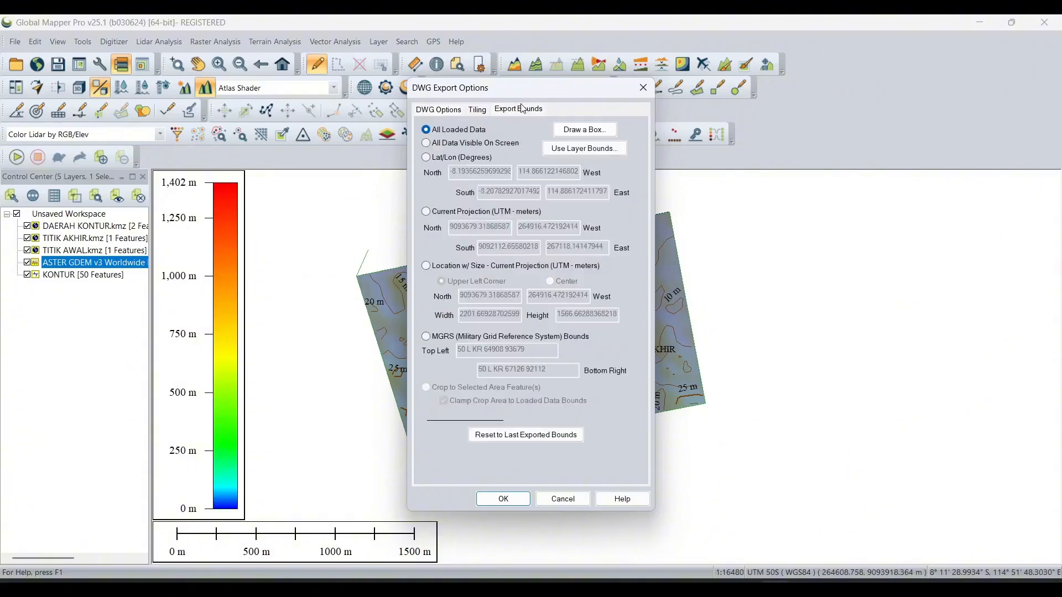
{"action": "left_click", "coordinate": [568, 148]}
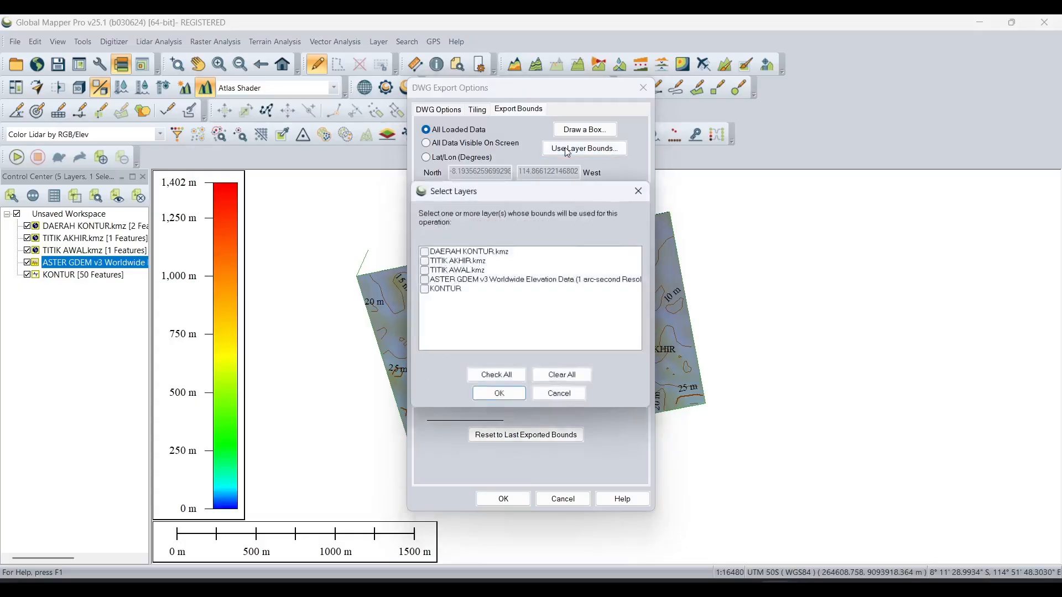
{"action": "left_click", "coordinate": [440, 253]}
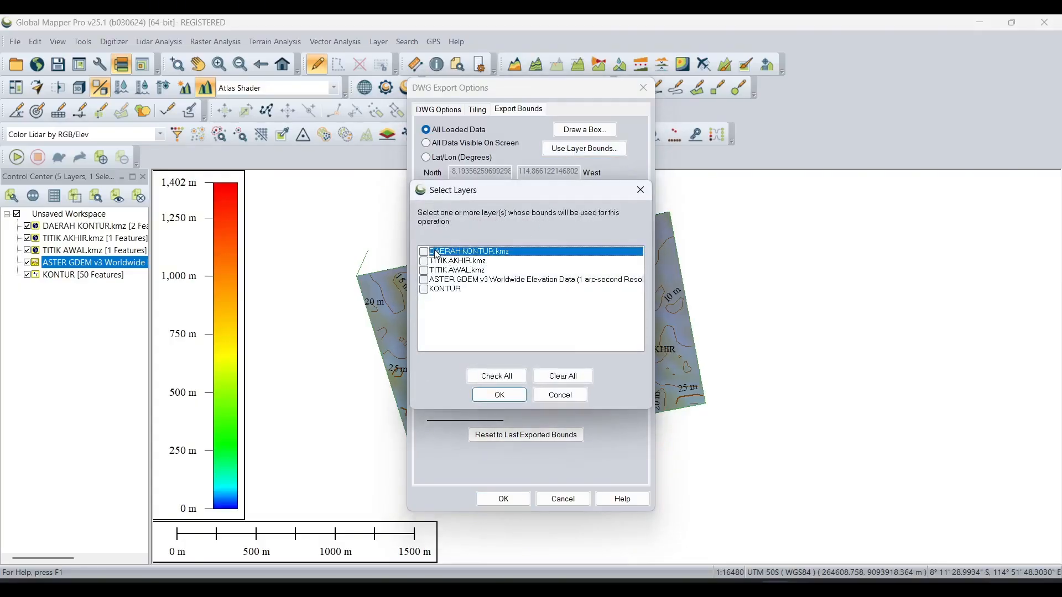
{"action": "left_click", "coordinate": [425, 252]}
{"action": "left_click", "coordinate": [424, 290]}
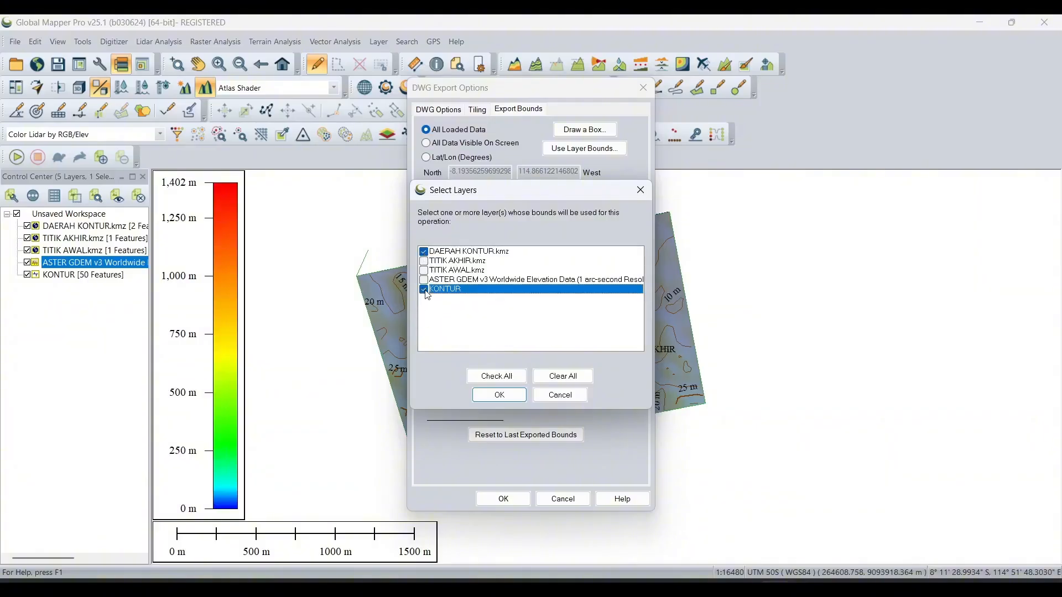
{"action": "left_click", "coordinate": [498, 396]}
{"action": "left_click", "coordinate": [503, 499]}
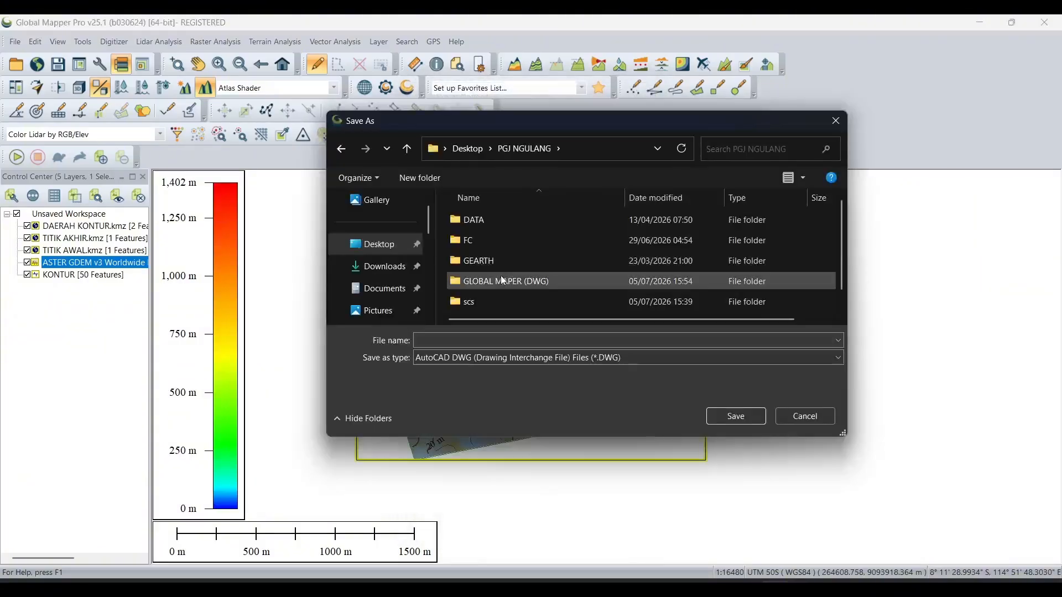
- Save the exported drawing as NEW in the GLOBAL MAPER (DWG) folder
{"action": "left_click", "coordinate": [476, 340]}
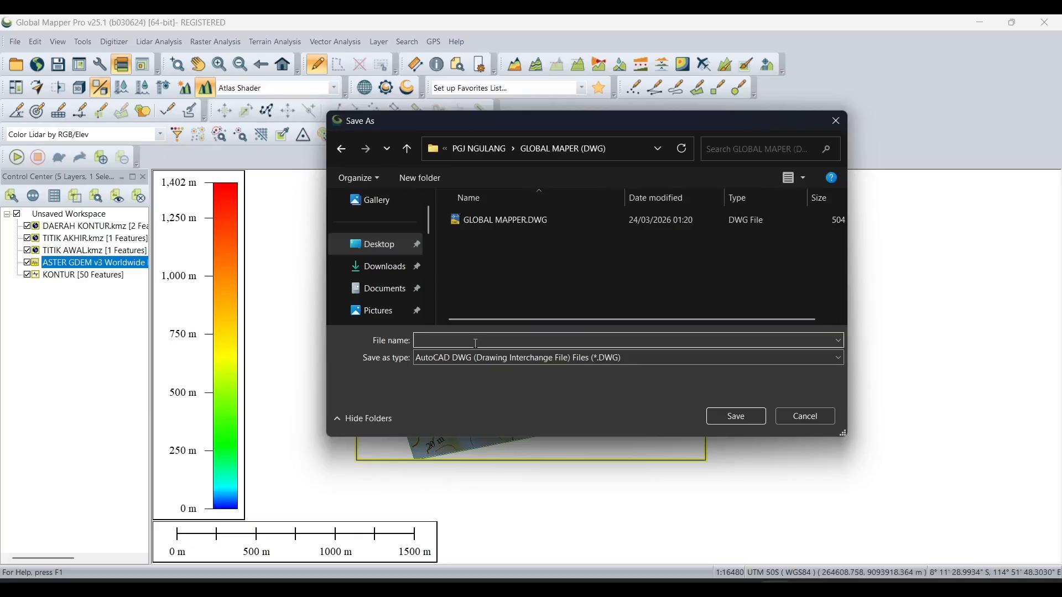
{"action": "type", "text": "G"}
{"action": "key", "text": "BackSpace"}
{"action": "type", "text": "NEW"}
{"action": "key", "text": "Return"}
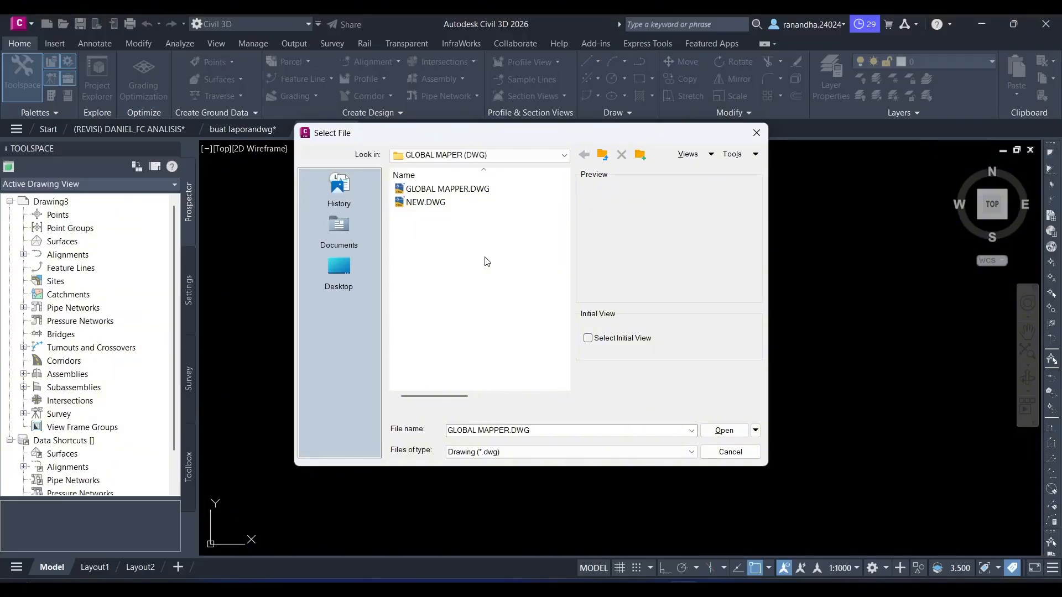
- In Civil 3D, open GLOBAL MAPPER.DWG from the GLOBAL MAPER (DWG) folder, continuing despite its non-Autodesk origin
{"action": "left_click", "coordinate": [477, 188]}
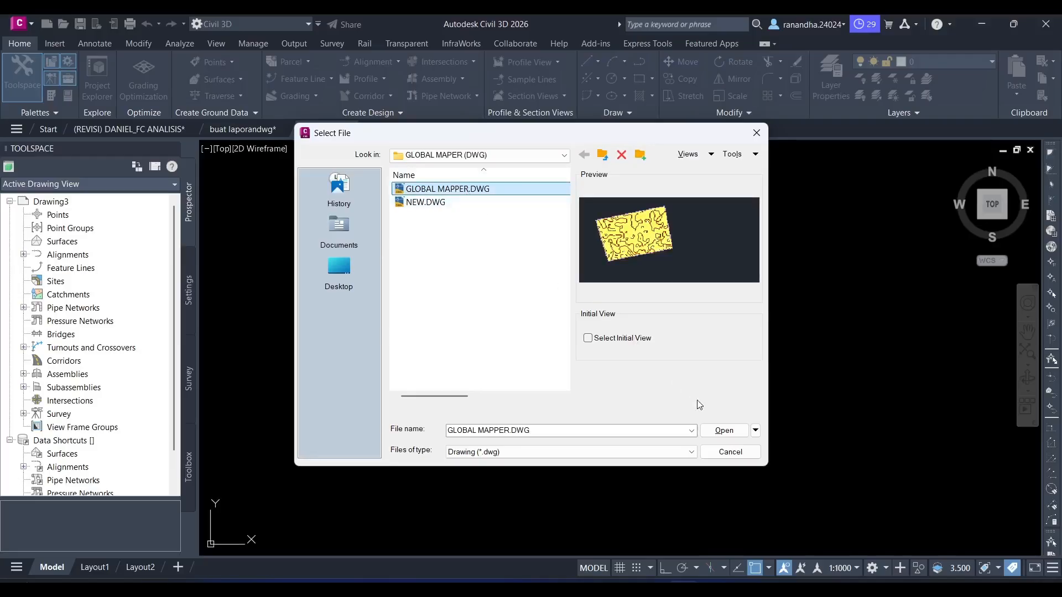
{"action": "left_click", "coordinate": [724, 431]}
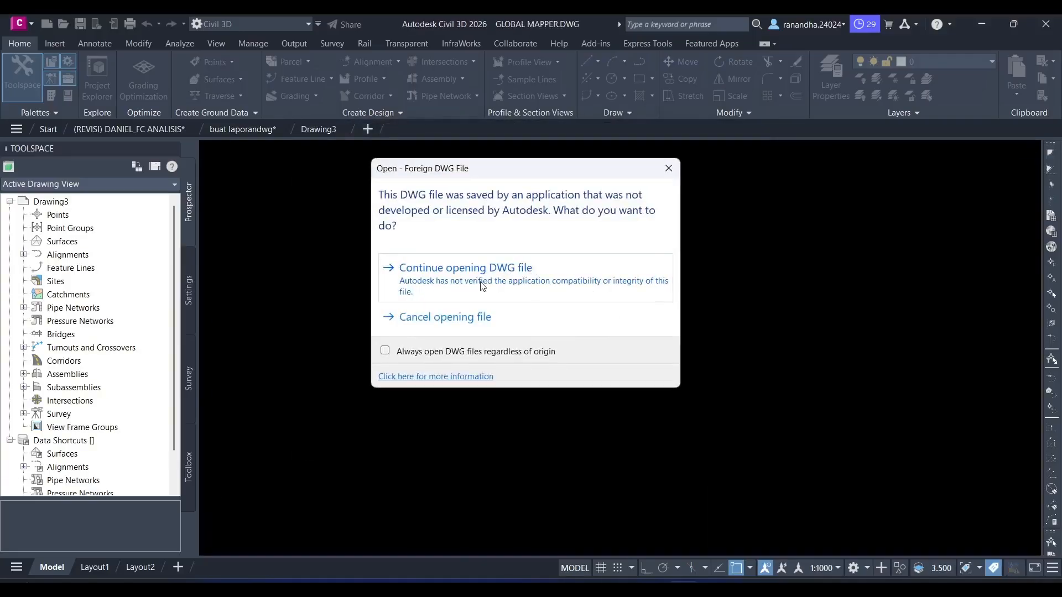
{"action": "left_click", "coordinate": [482, 286]}
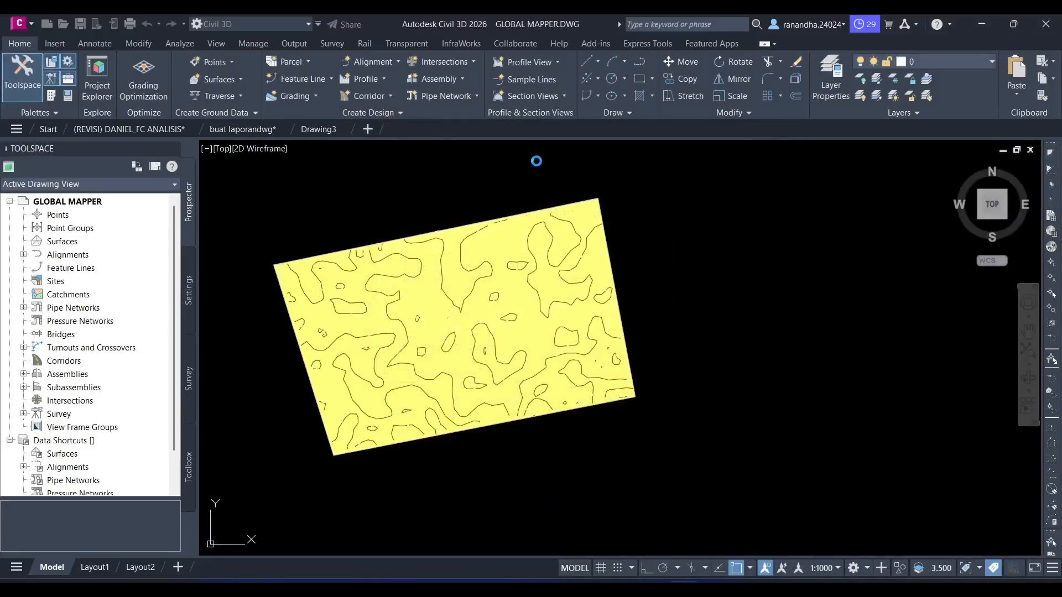
{"action": "middle_click_drag", "start_coordinate": [590, 277], "coordinate": [637, 268]}
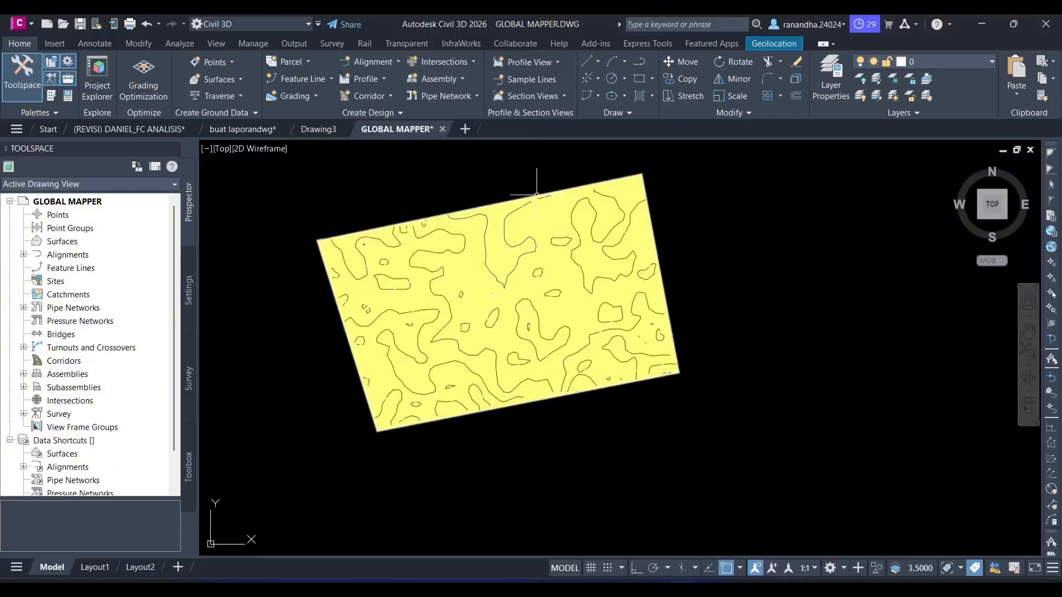
- Delete the yellow solid hatch and the boundary outline around the contours
{"action": "left_click", "coordinate": [525, 291]}
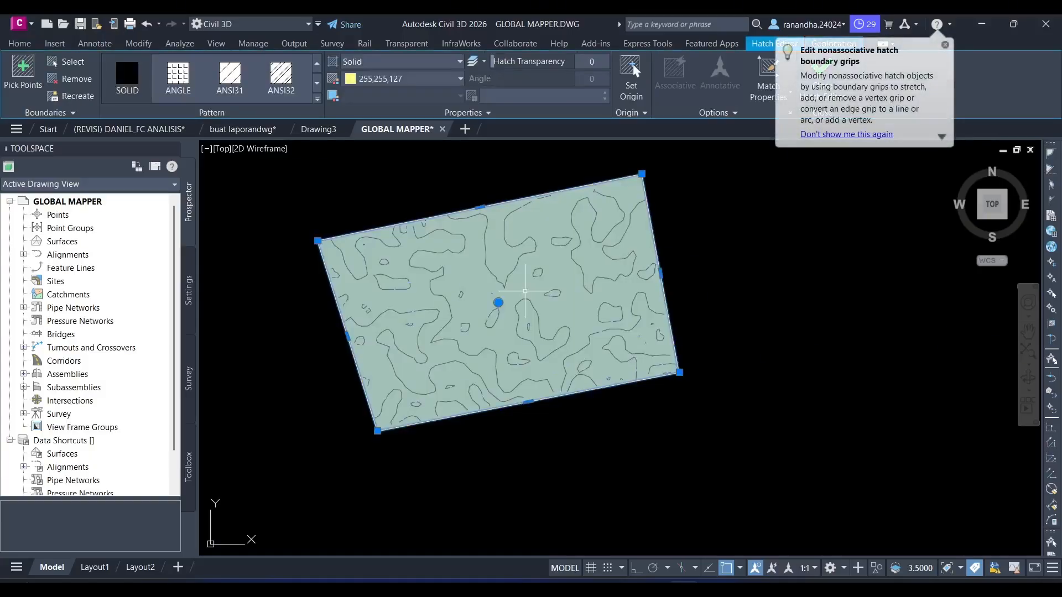
{"action": "key", "text": "Delete"}
{"action": "left_click", "coordinate": [649, 198]}
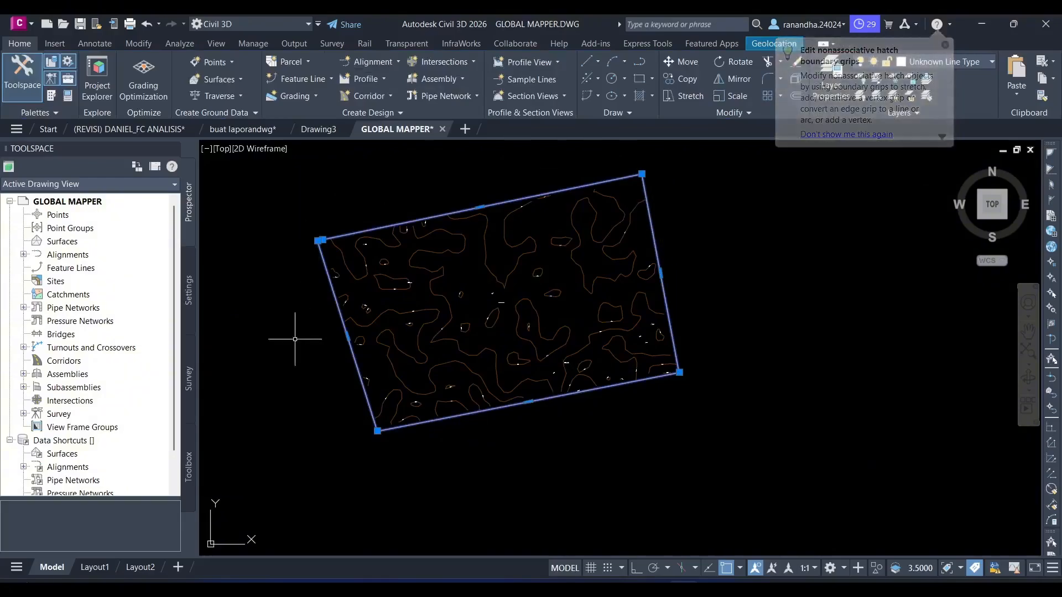
{"action": "key", "text": "Delete"}
{"action": "scroll", "coordinate": [716, 275], "scroll_direction": "up", "scroll_amount": 4}
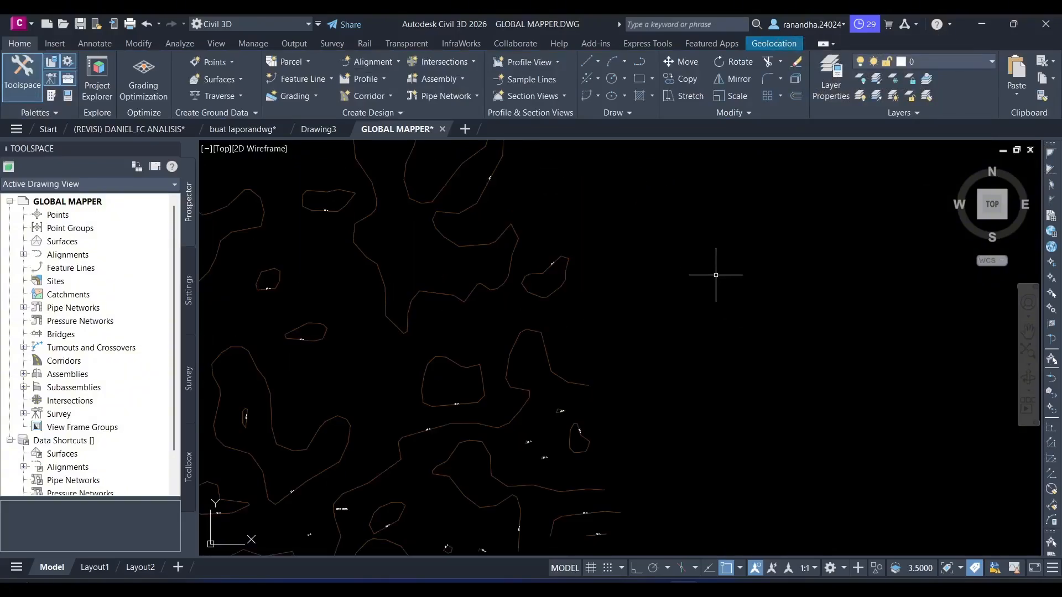
{"action": "scroll", "coordinate": [828, 301], "scroll_direction": "down", "scroll_amount": 4}
- Select all the contour lines and labels in the GLOBAL MAPPER drawing and copy them
{"action": "middle_click_drag", "start_coordinate": [828, 300], "coordinate": [777, 312]}
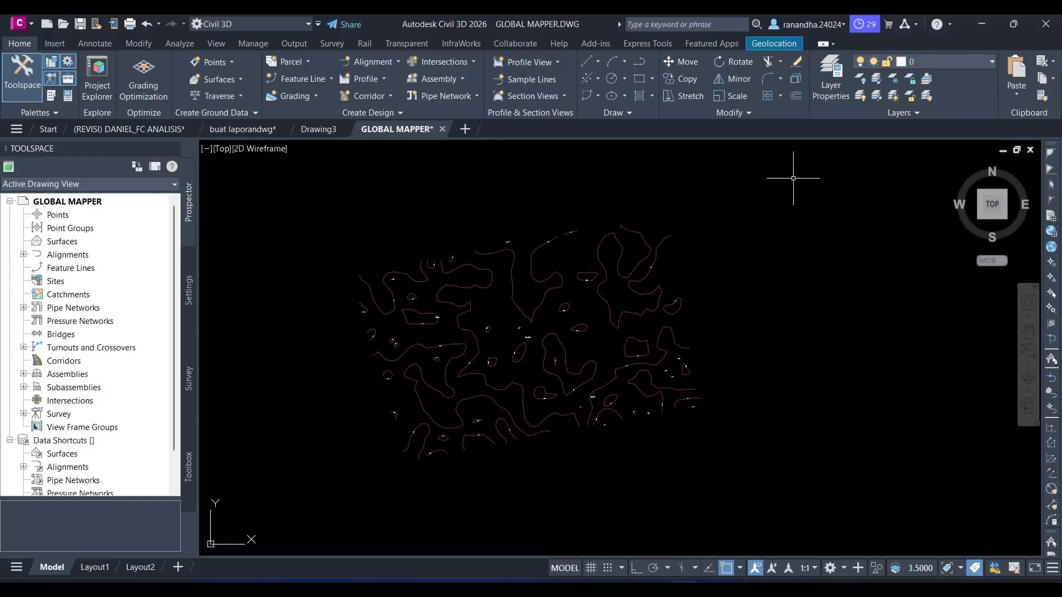
{"action": "left_click", "coordinate": [793, 178]}
{"action": "left_click", "coordinate": [324, 477]}
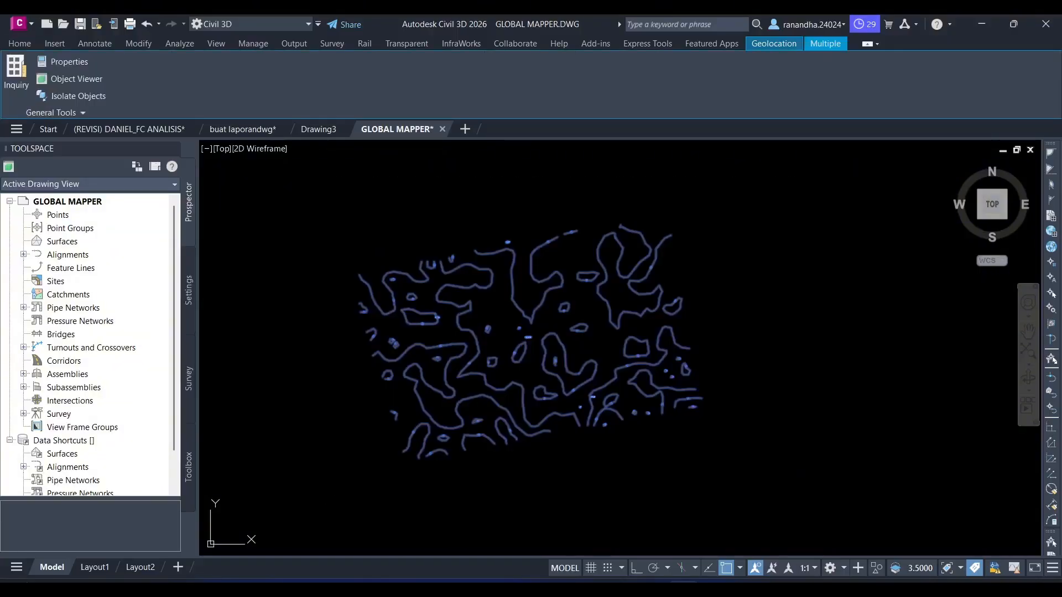
- Paste the copied contours into Drawing3 at their original coordinates
{"action": "left_click", "coordinate": [330, 133]}
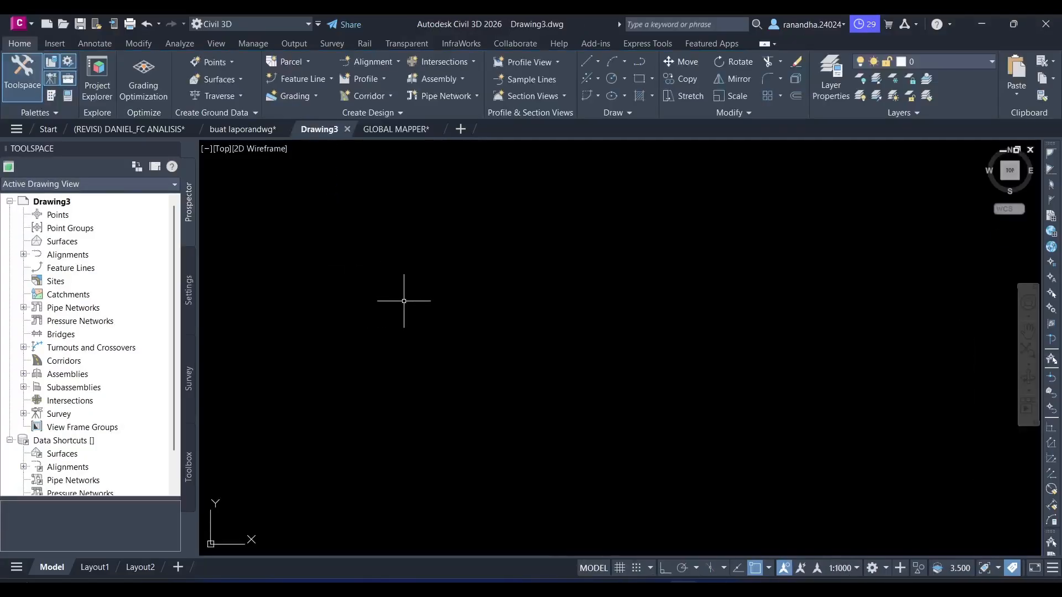
{"action": "right_click", "coordinate": [416, 265]}
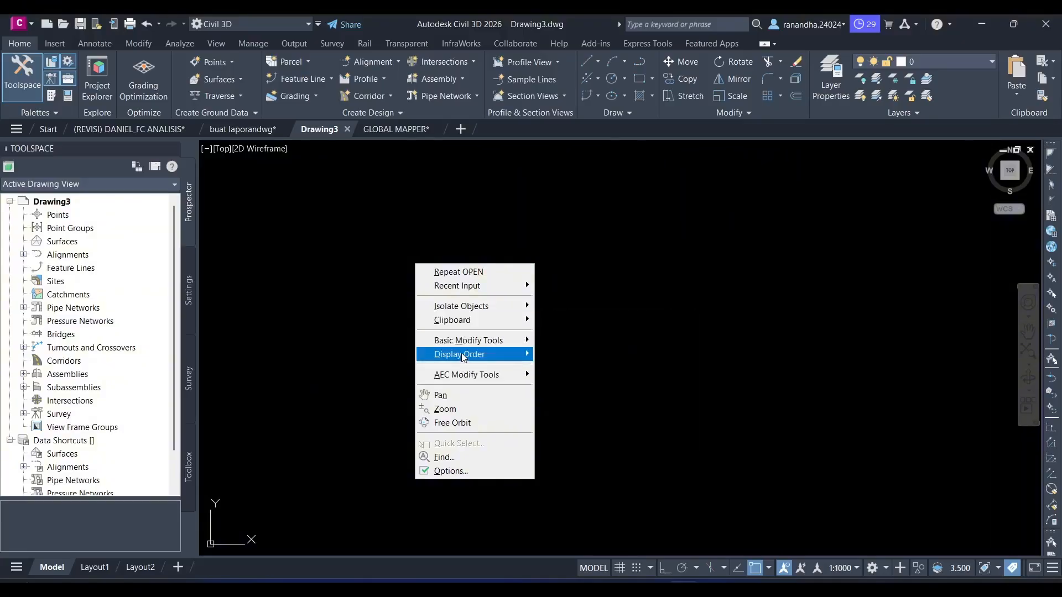
{"action": "mouse_move", "coordinate": [495, 321]}
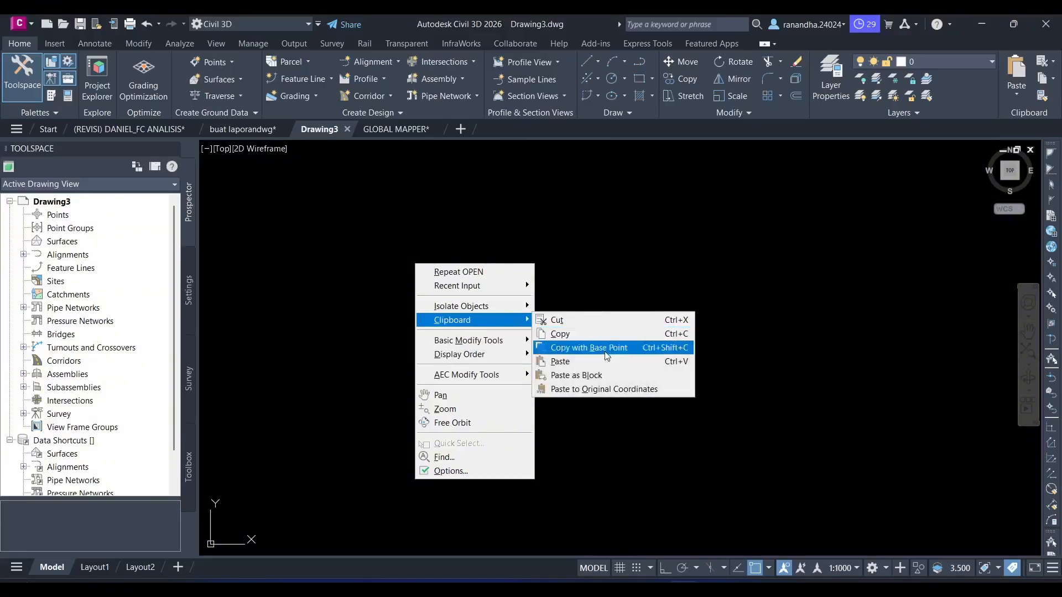
{"action": "left_click", "coordinate": [588, 391]}
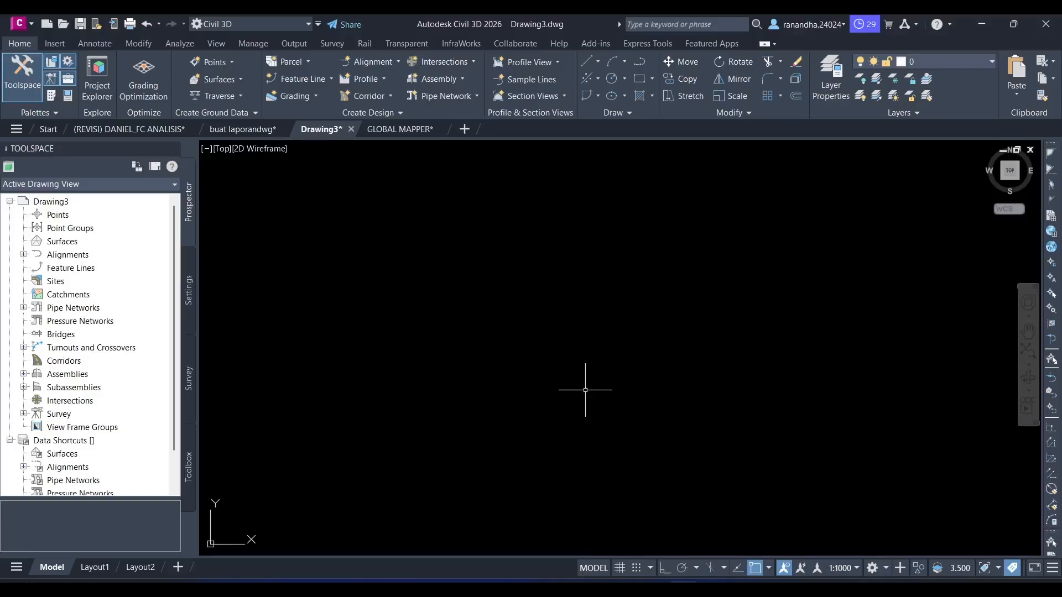
{"action": "type", "text": "z"}
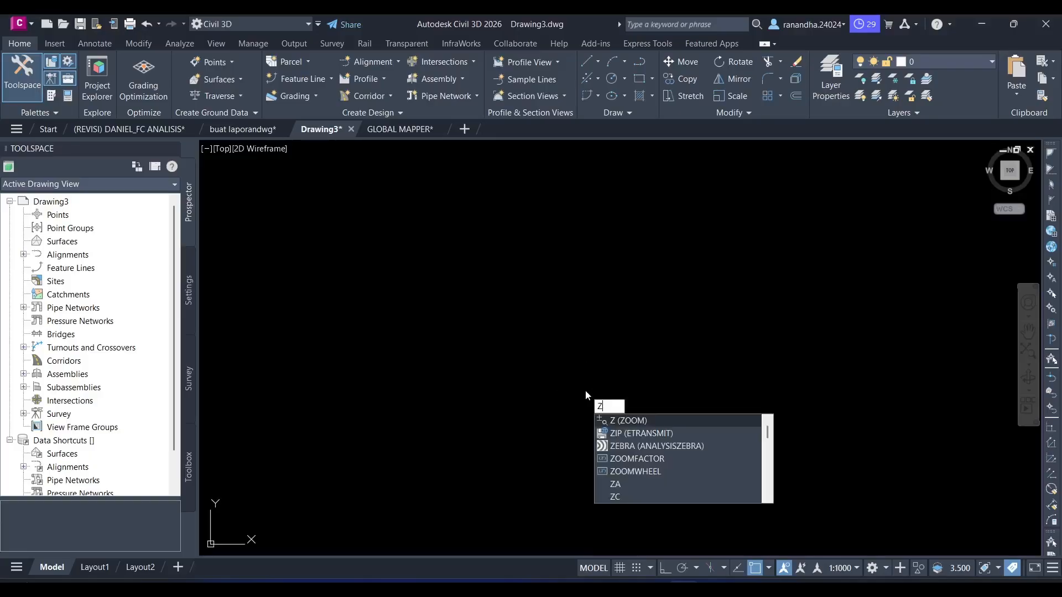
{"action": "key", "text": "Return"}
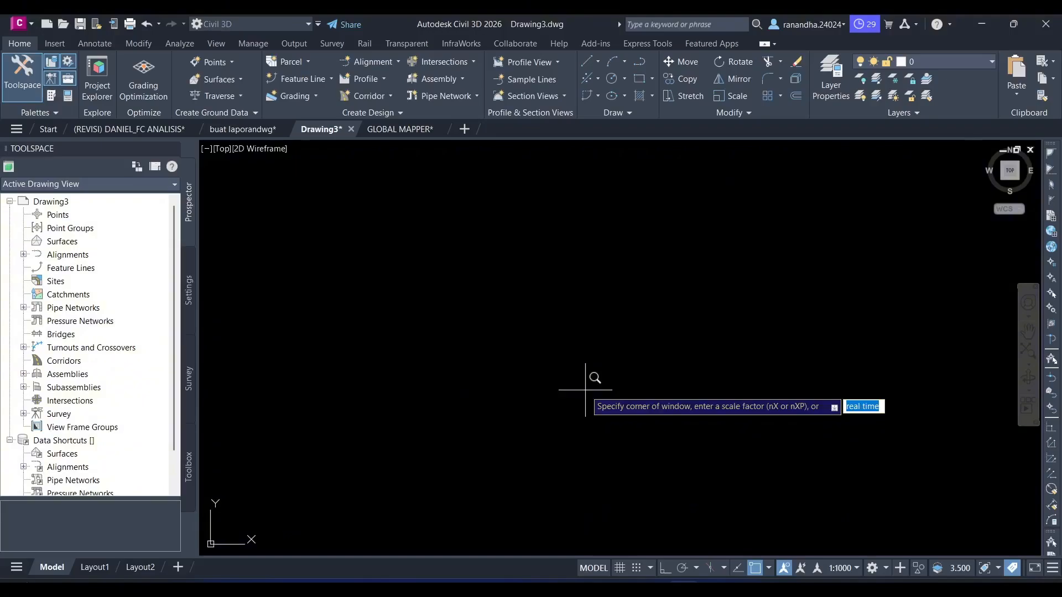
{"action": "type", "text": "e"}
{"action": "key", "text": "Return"}
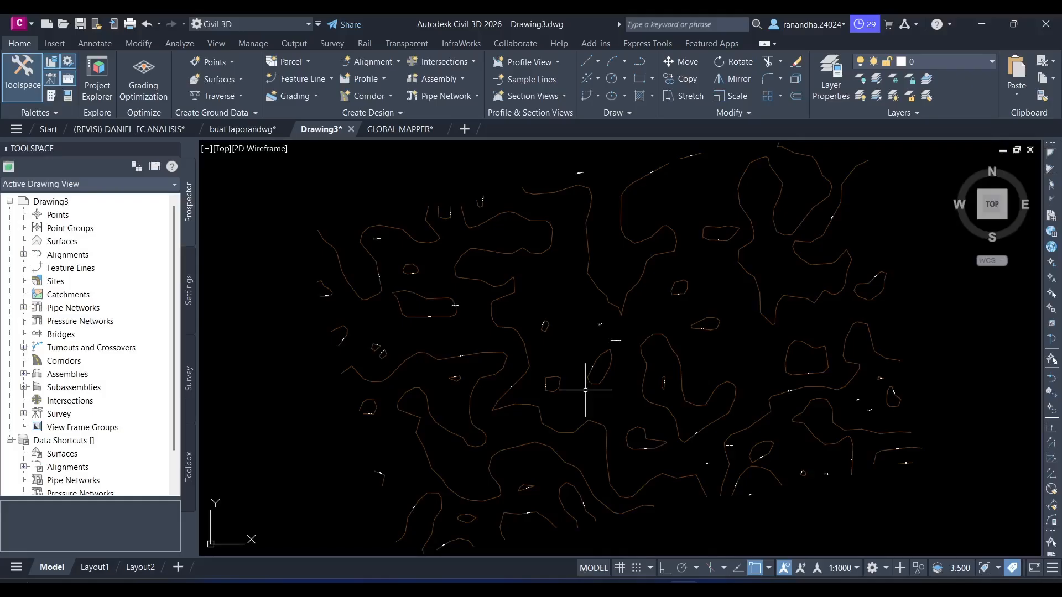
{"action": "scroll", "coordinate": [589, 431], "scroll_direction": "down", "scroll_amount": 4}
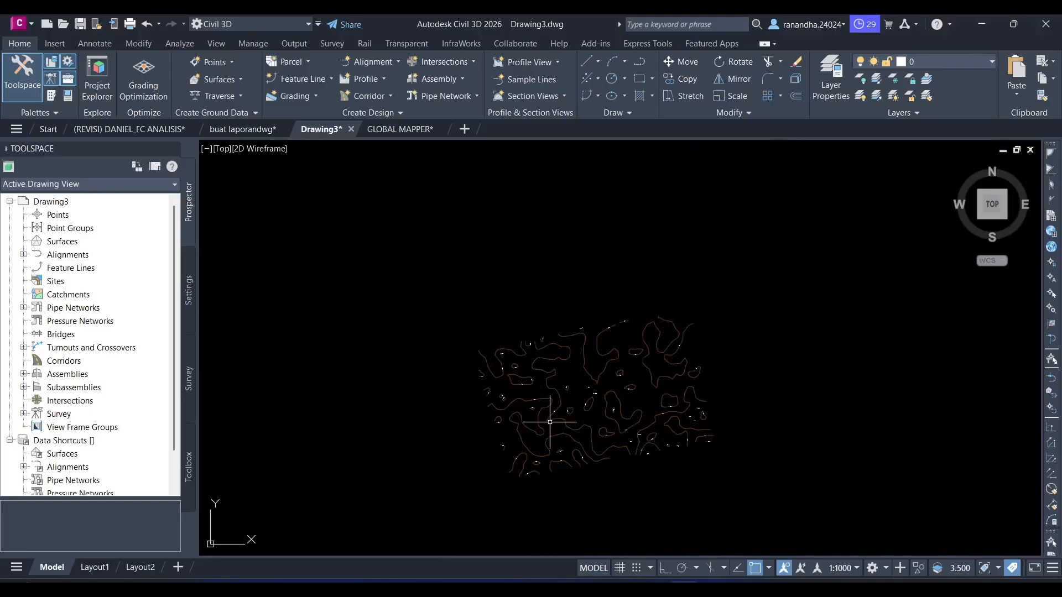
{"action": "scroll", "coordinate": [669, 356], "scroll_direction": "up", "scroll_amount": 3}
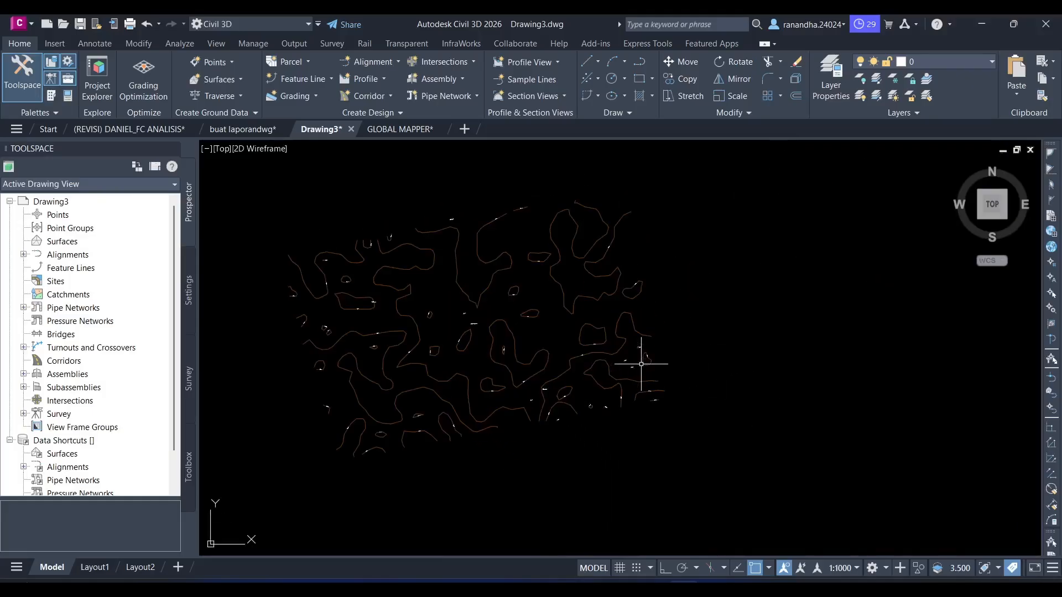
- Open the drawing settings of Drawing3 and set the zone category to UTM, WGS84 Datum
{"action": "left_click", "coordinate": [189, 291]}
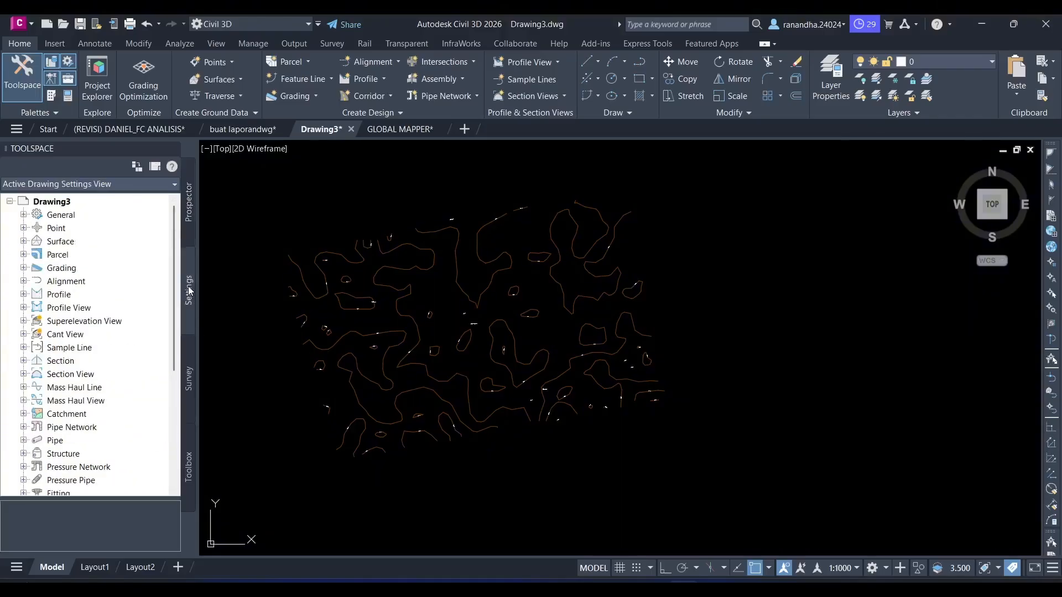
{"action": "right_click", "coordinate": [45, 202]}
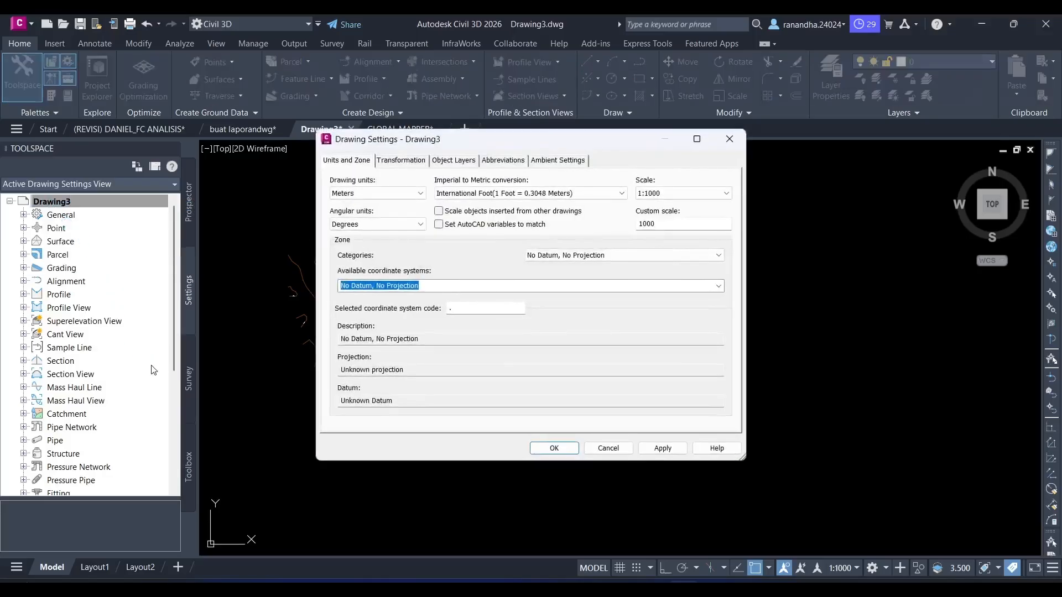
{"action": "left_click", "coordinate": [576, 260]}
{"action": "scroll", "coordinate": [609, 410], "scroll_direction": "down", "scroll_amount": 6}
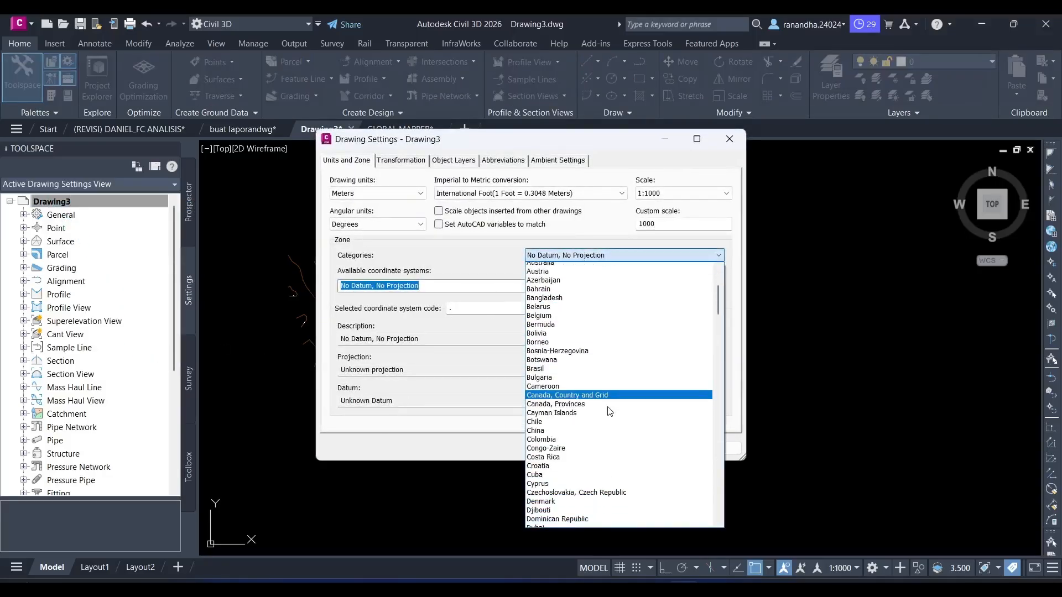
{"action": "scroll", "coordinate": [610, 410], "scroll_direction": "down", "scroll_amount": 20}
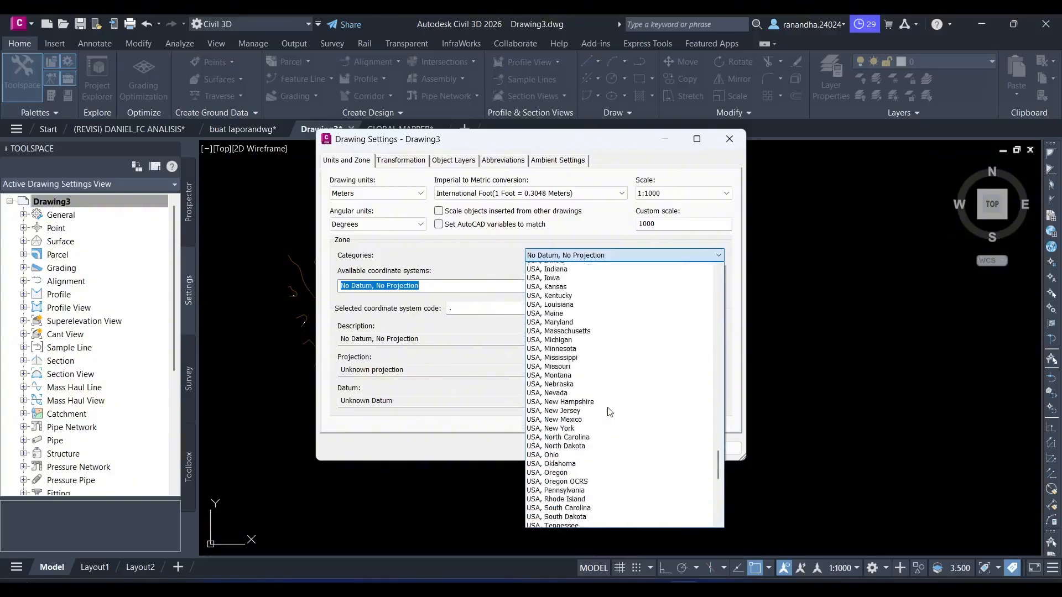
{"action": "scroll", "coordinate": [609, 411], "scroll_direction": "down", "scroll_amount": 12}
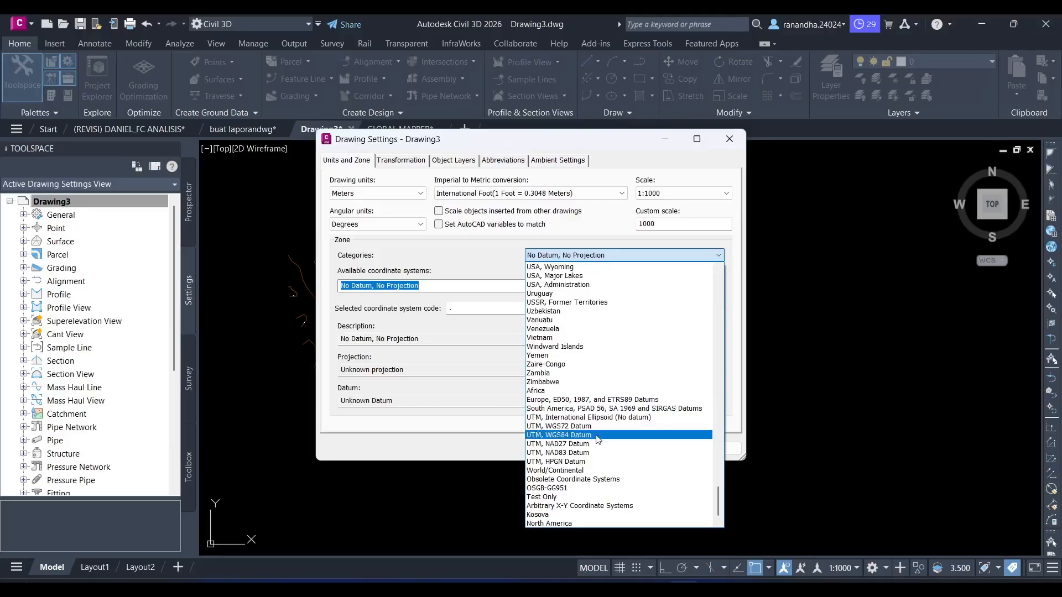
{"action": "left_click", "coordinate": [597, 436]}
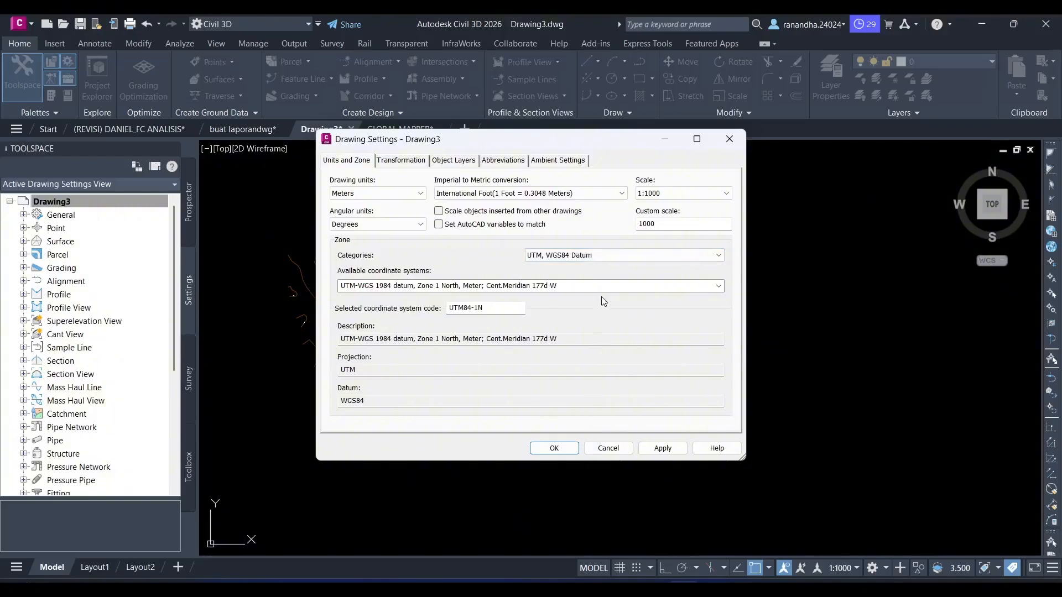
- Assign the coordinate system UTM-WGS 1984 datum, Zone 50 South, Meter (UTM84-50S) to the drawing and apply the settings
{"action": "left_click", "coordinate": [724, 286]}
{"action": "scroll", "coordinate": [520, 412], "scroll_direction": "down", "scroll_amount": 12}
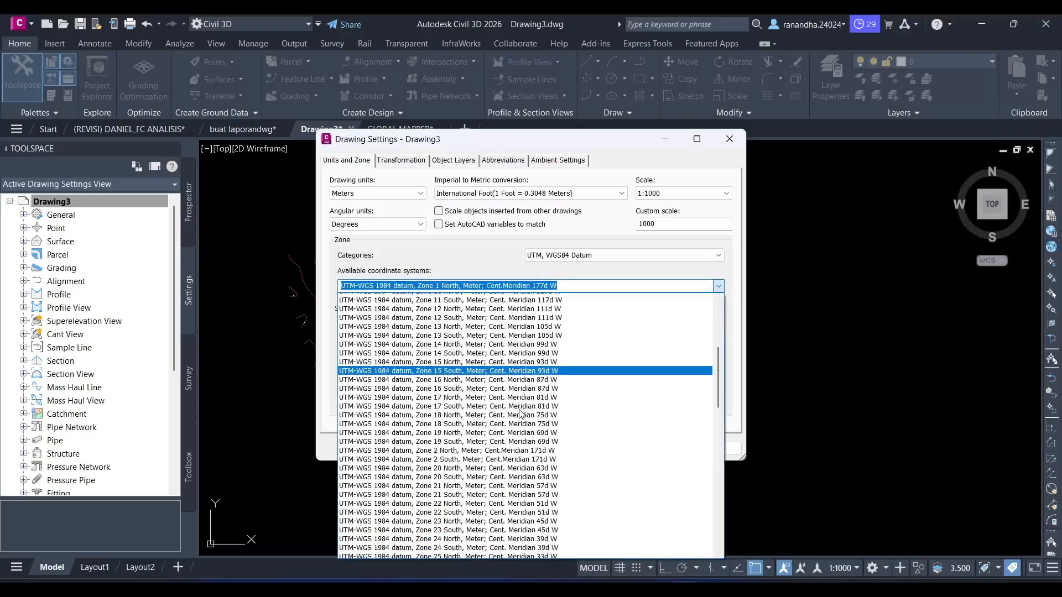
{"action": "scroll", "coordinate": [520, 412], "scroll_direction": "down", "scroll_amount": 17}
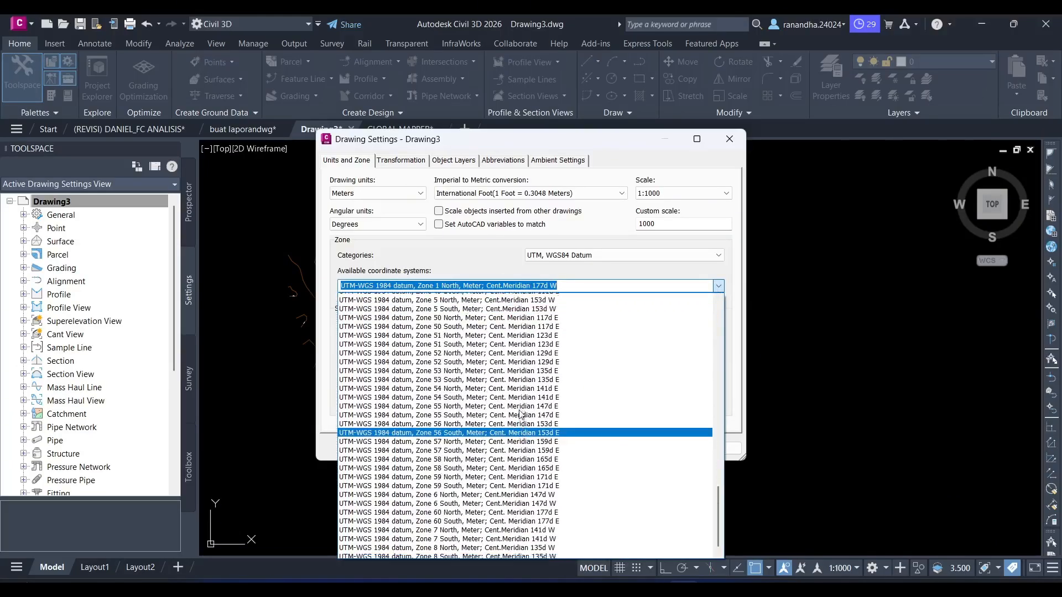
{"action": "scroll", "coordinate": [470, 398], "scroll_direction": "up", "scroll_amount": 2}
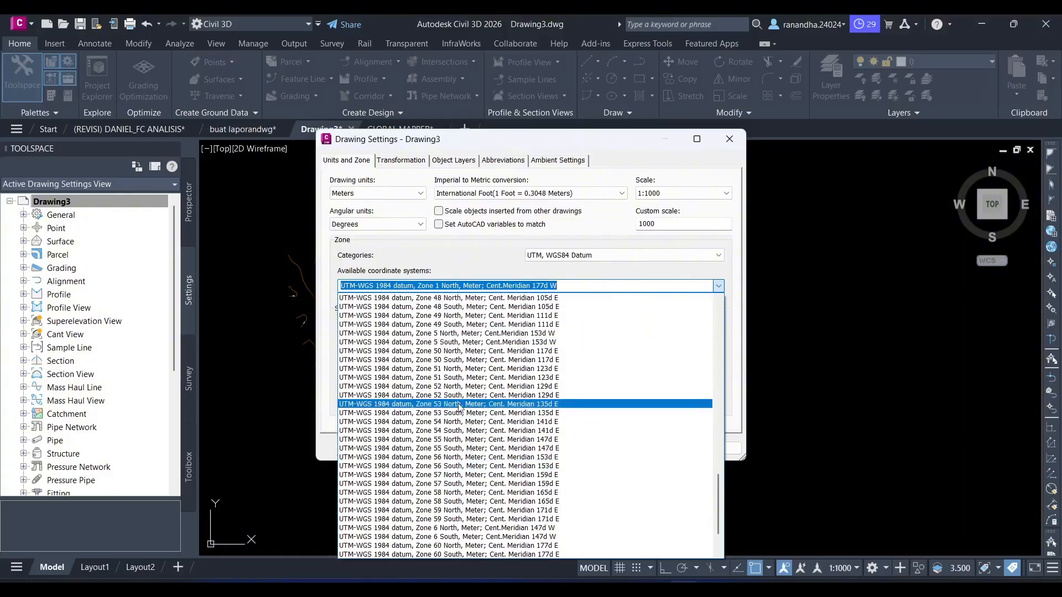
{"action": "left_click", "coordinate": [444, 360]}
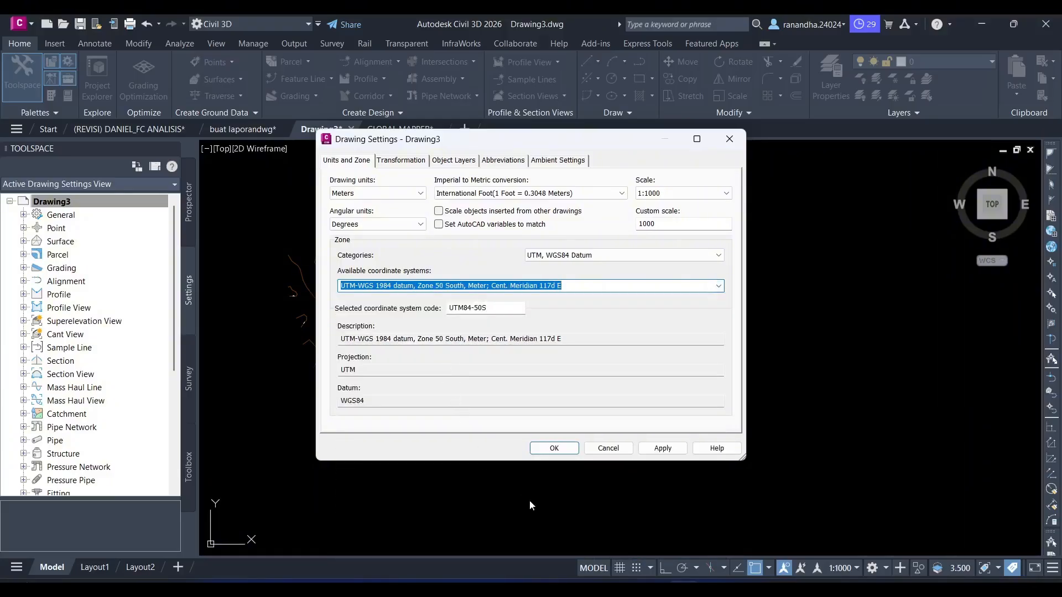
{"action": "left_click", "coordinate": [666, 449]}
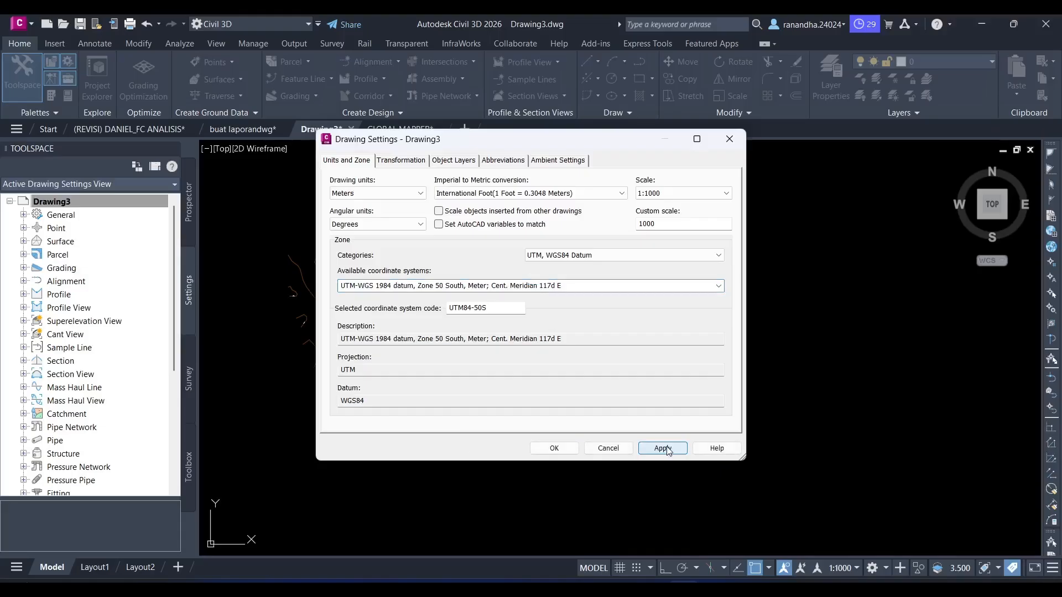
{"action": "left_click", "coordinate": [553, 449]}
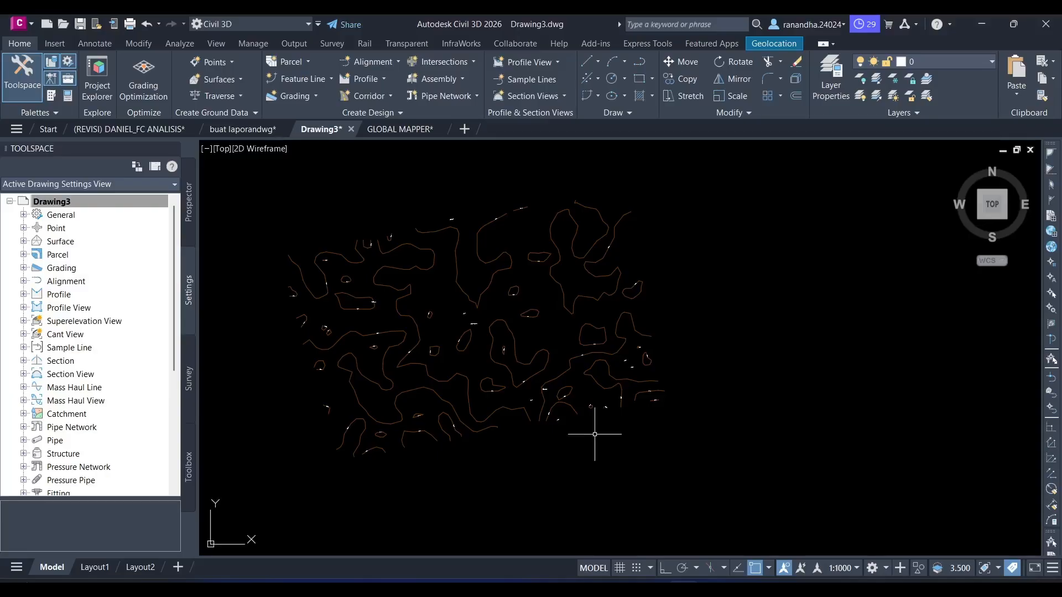
- Display the Bing Hybrid online map behind the contours
{"action": "left_click", "coordinate": [620, 387]}
{"action": "left_click", "coordinate": [781, 43]}
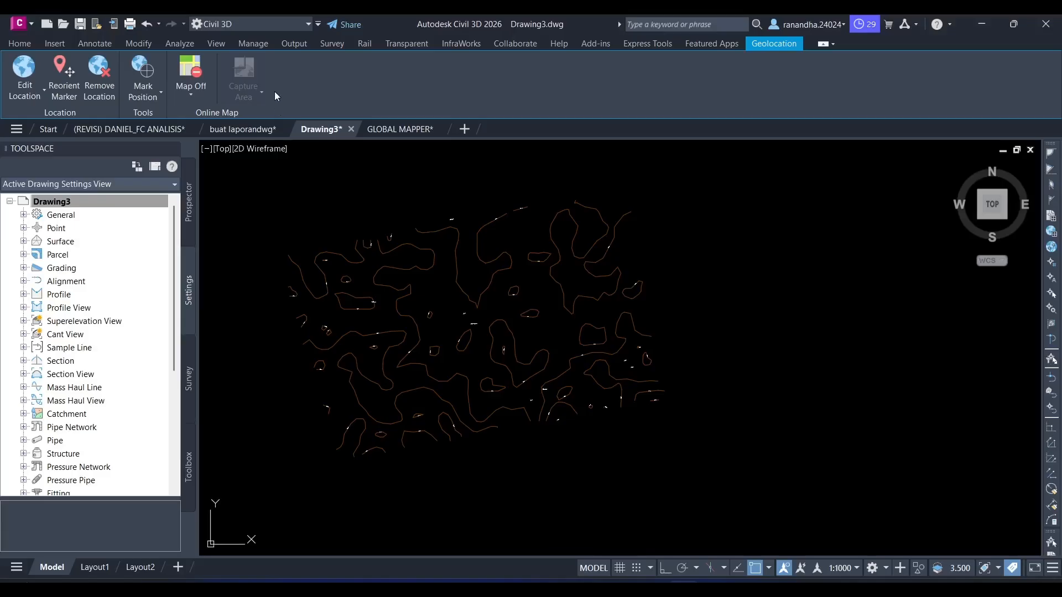
{"action": "left_click", "coordinate": [194, 92]}
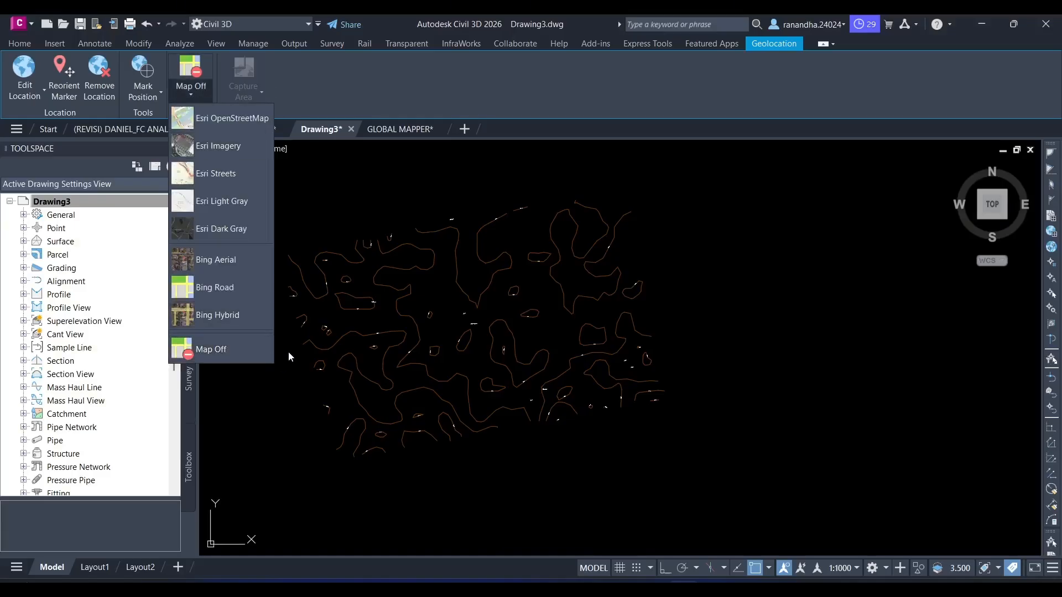
{"action": "left_click", "coordinate": [247, 321]}
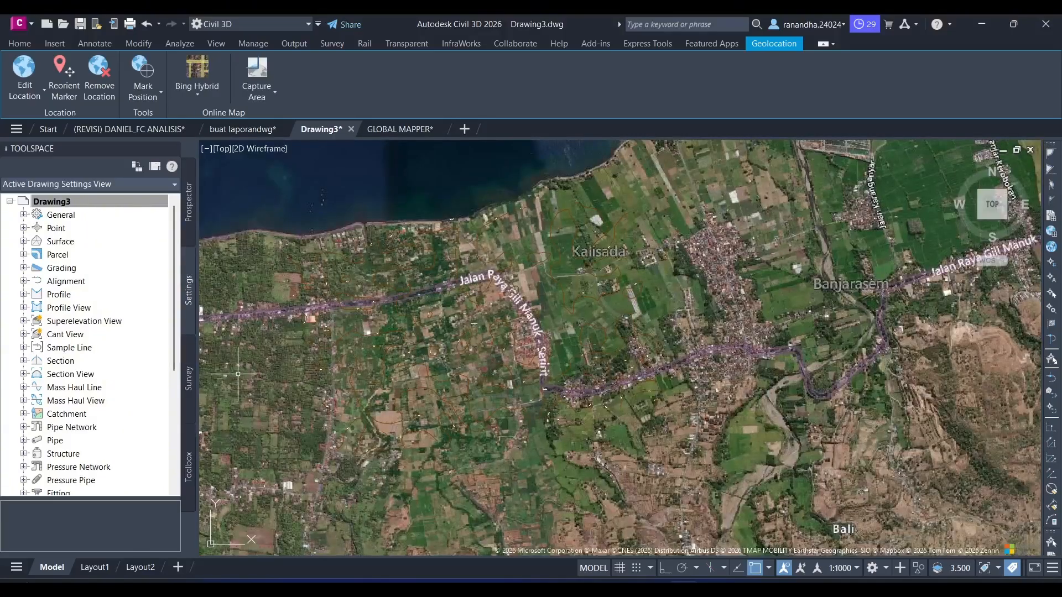
- Examine how the contours sit on the aerial map around the Jalan Raya Gili Manuk - Seririt road bend
{"action": "scroll", "coordinate": [430, 409], "scroll_direction": "down", "scroll_amount": 5}
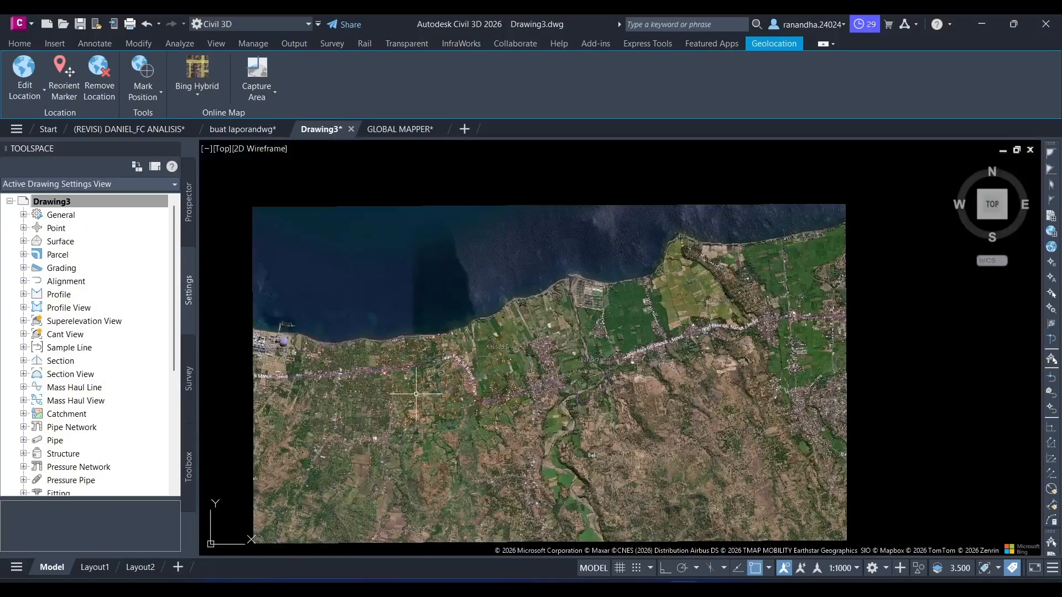
{"action": "scroll", "coordinate": [514, 384], "scroll_direction": "up", "scroll_amount": 3}
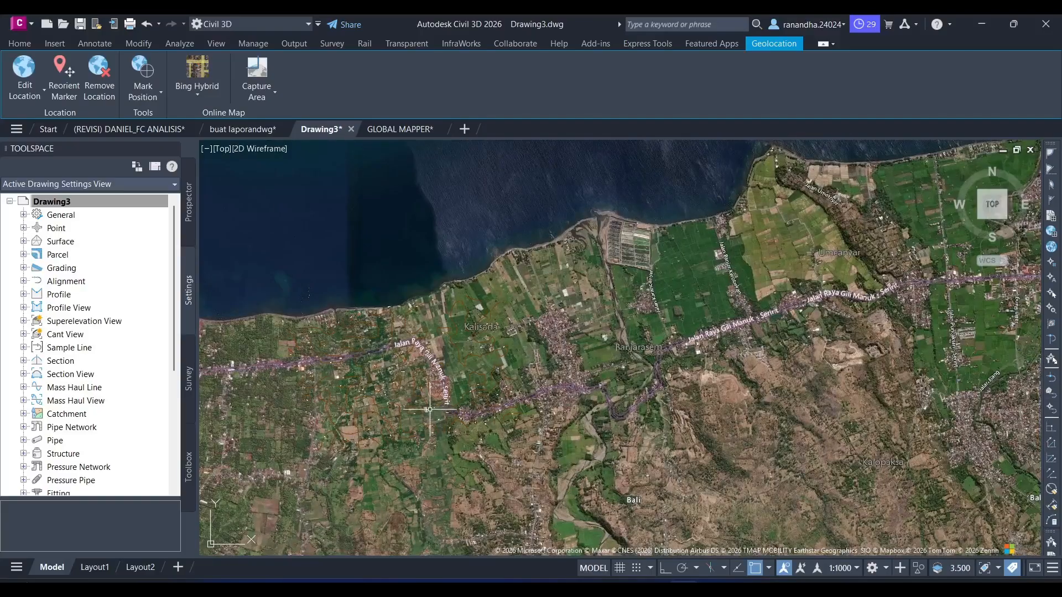
{"action": "middle_click_drag", "start_coordinate": [430, 410], "coordinate": [608, 402]}
{"action": "scroll", "coordinate": [574, 387], "scroll_direction": "up", "scroll_amount": 2}
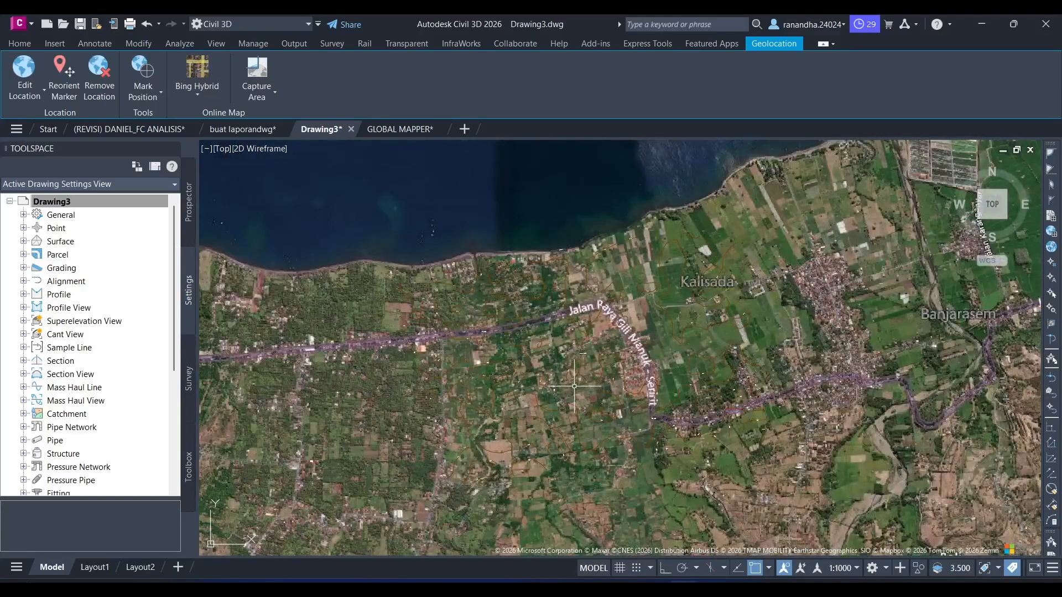
{"action": "middle_click_drag", "start_coordinate": [608, 346], "coordinate": [640, 360]}
{"action": "scroll", "coordinate": [638, 369], "scroll_direction": "up", "scroll_amount": 2}
{"action": "middle_click_drag", "start_coordinate": [634, 409], "coordinate": [620, 375]}
{"action": "scroll", "coordinate": [624, 276], "scroll_direction": "up", "scroll_amount": 4}
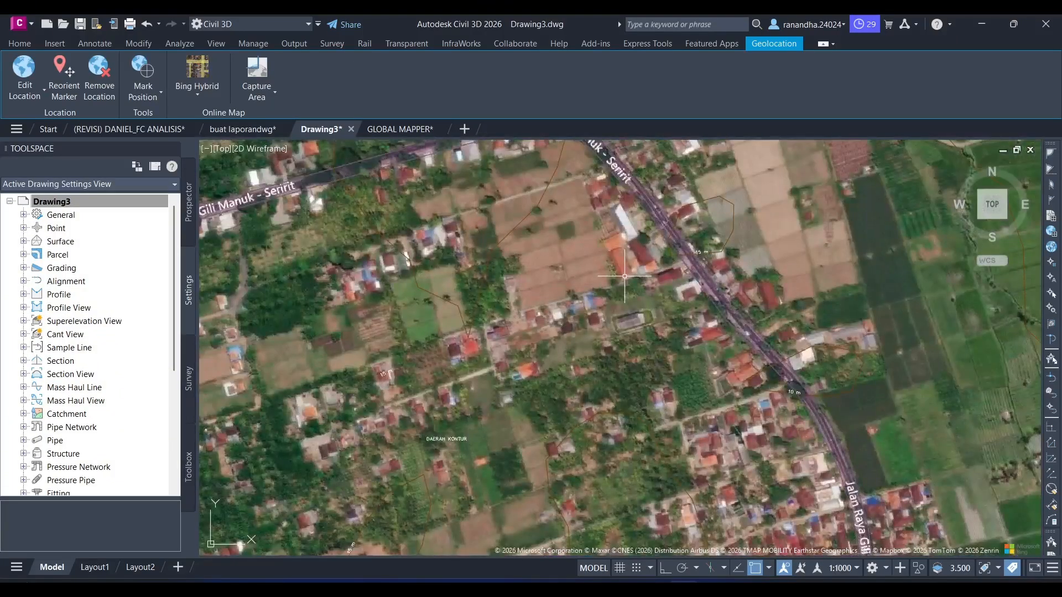
{"action": "middle_click_drag", "start_coordinate": [624, 276], "coordinate": [636, 381]}
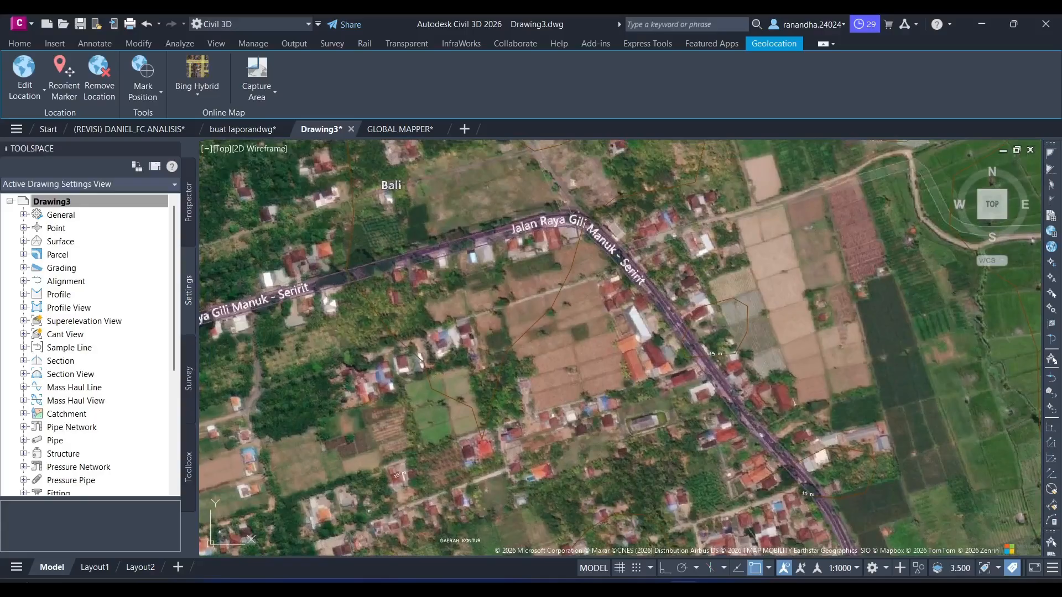
{"action": "scroll", "coordinate": [626, 384], "scroll_direction": "down", "scroll_amount": 5}
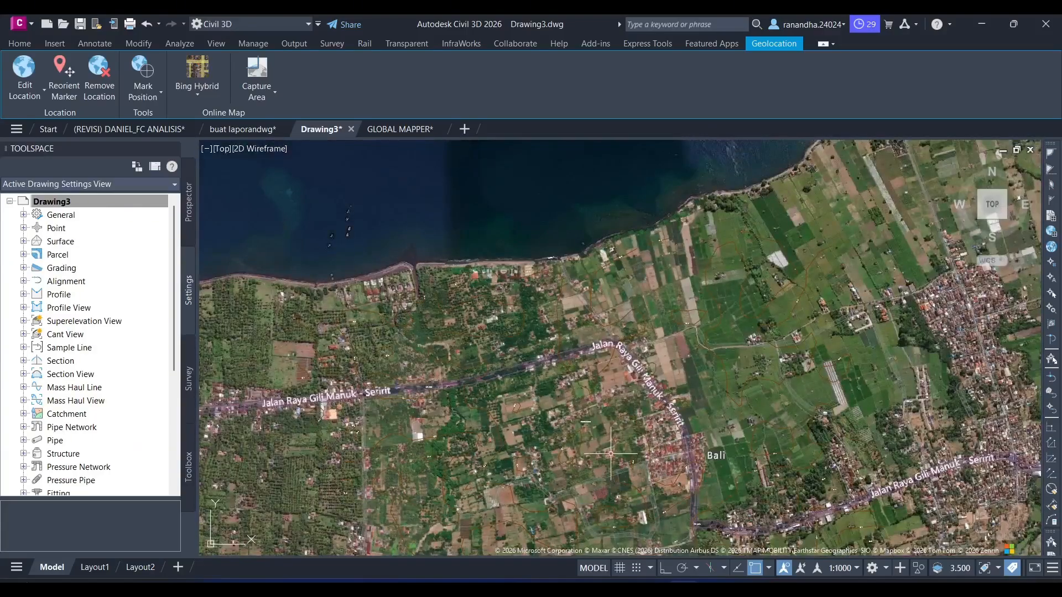
{"action": "middle_click_drag", "start_coordinate": [642, 444], "coordinate": [652, 375]}
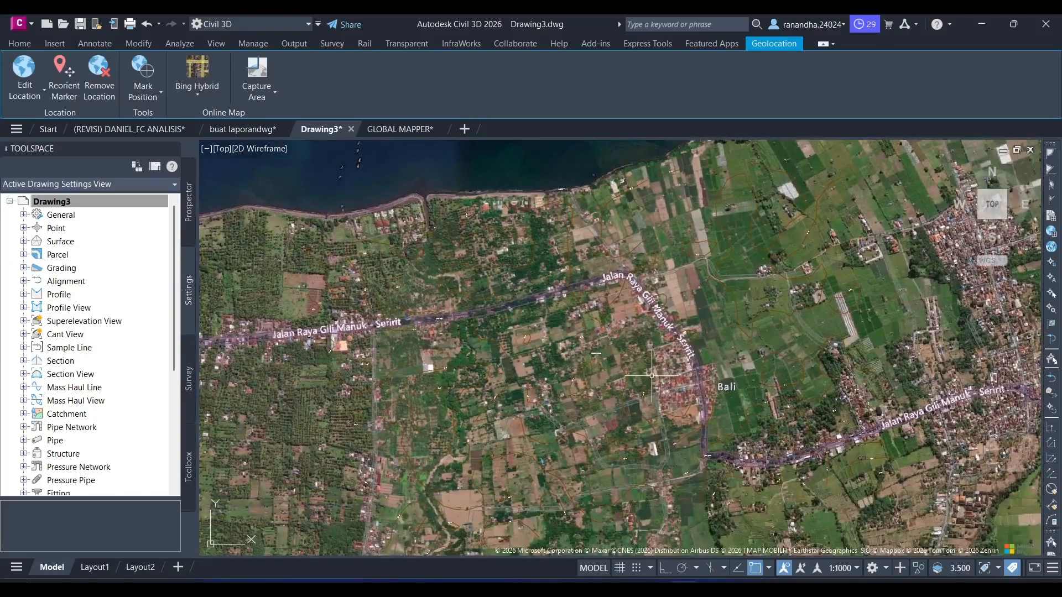
- Turn off the online map so only the contours are displayed
{"action": "left_click", "coordinate": [195, 97]}
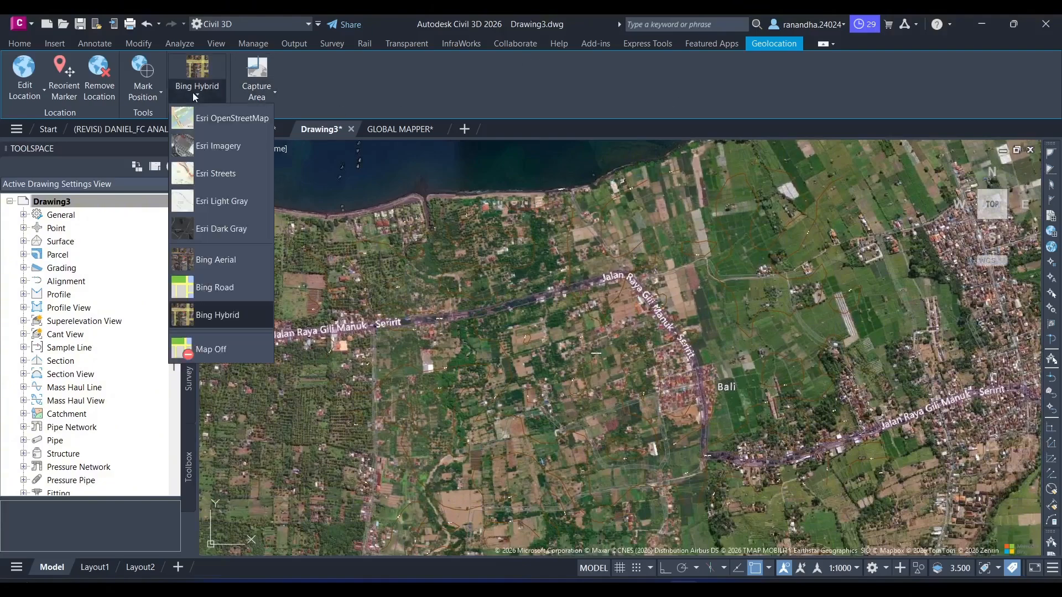
{"action": "left_click", "coordinate": [219, 350]}
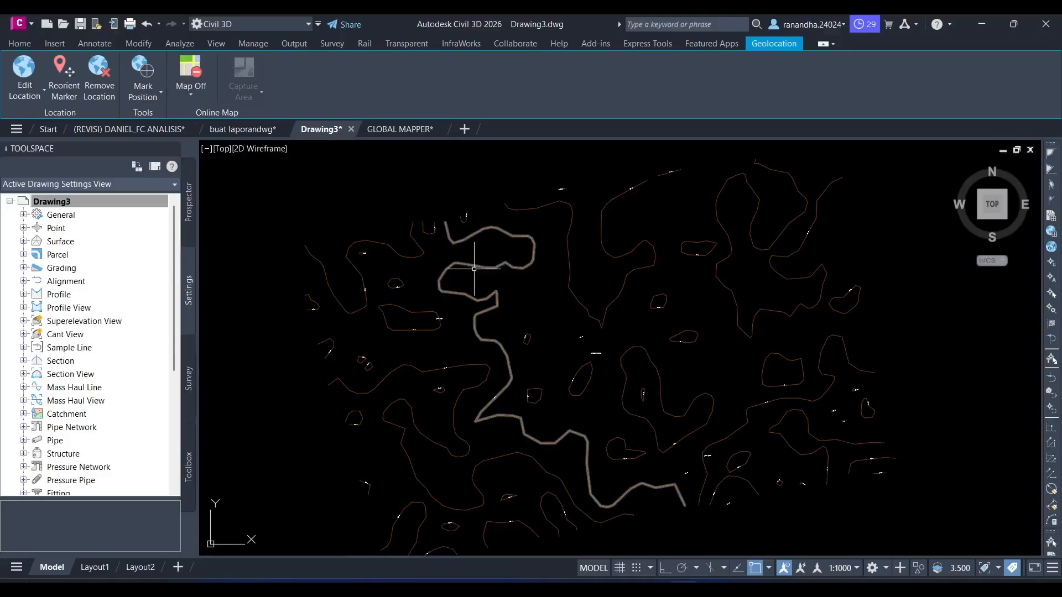
{"action": "scroll", "coordinate": [483, 256], "scroll_direction": "down", "scroll_amount": 5}
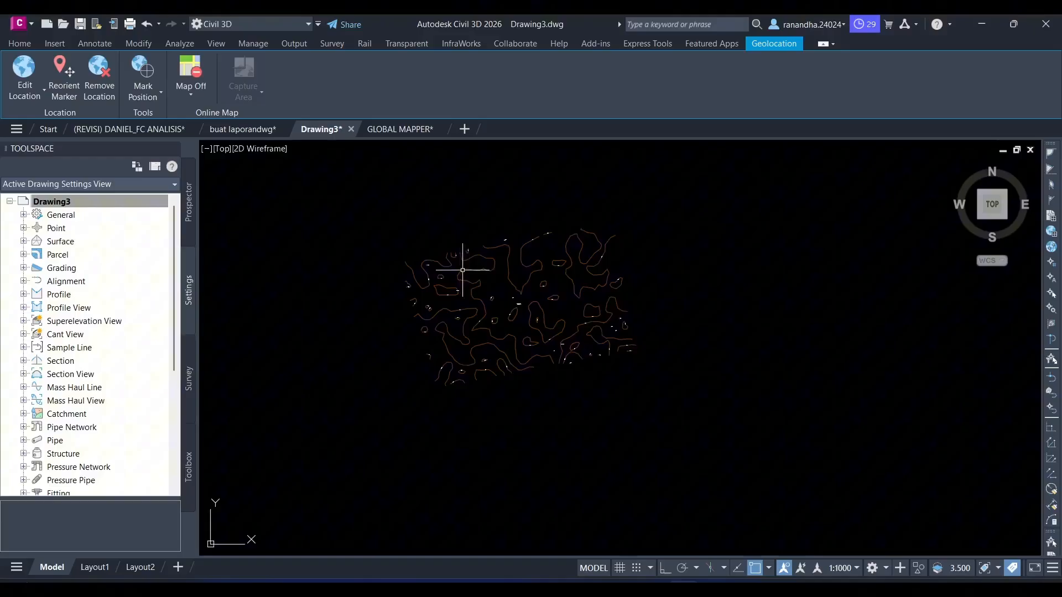
- Create a TIN surface on layer C-TOPO with the Contours 2m and 10m (Background) style and expand it in the drawing's surface tree
{"action": "left_click", "coordinate": [22, 47]}
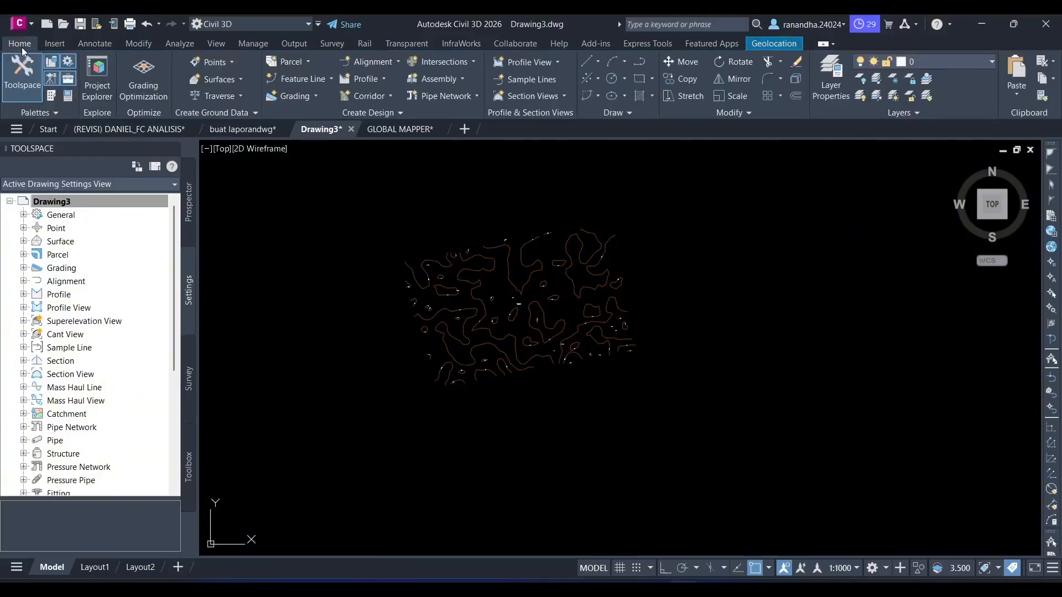
{"action": "left_click", "coordinate": [229, 82]}
{"action": "left_click", "coordinate": [238, 100]}
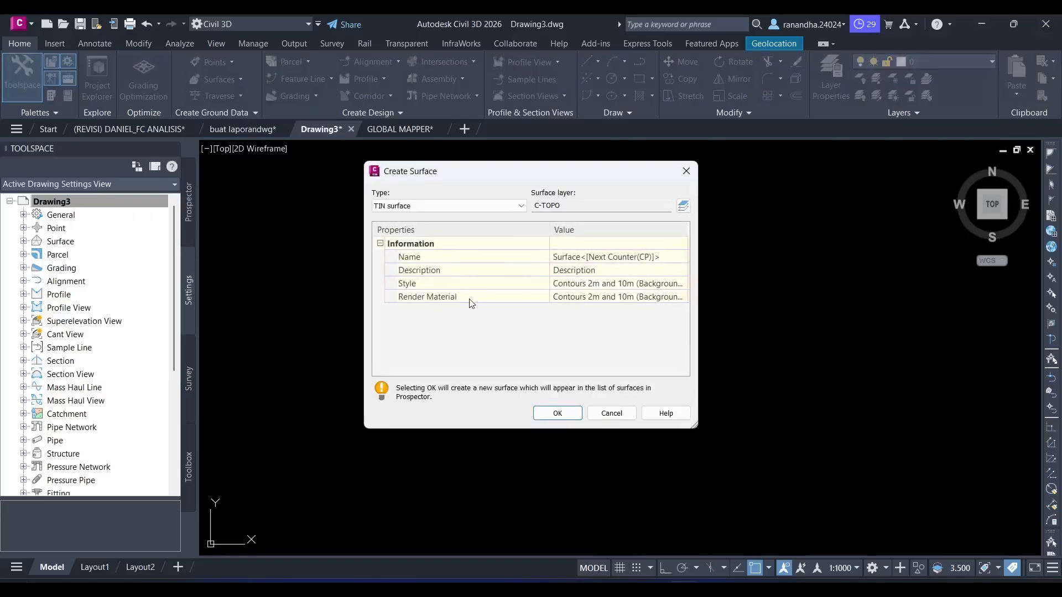
{"action": "left_click", "coordinate": [558, 413]}
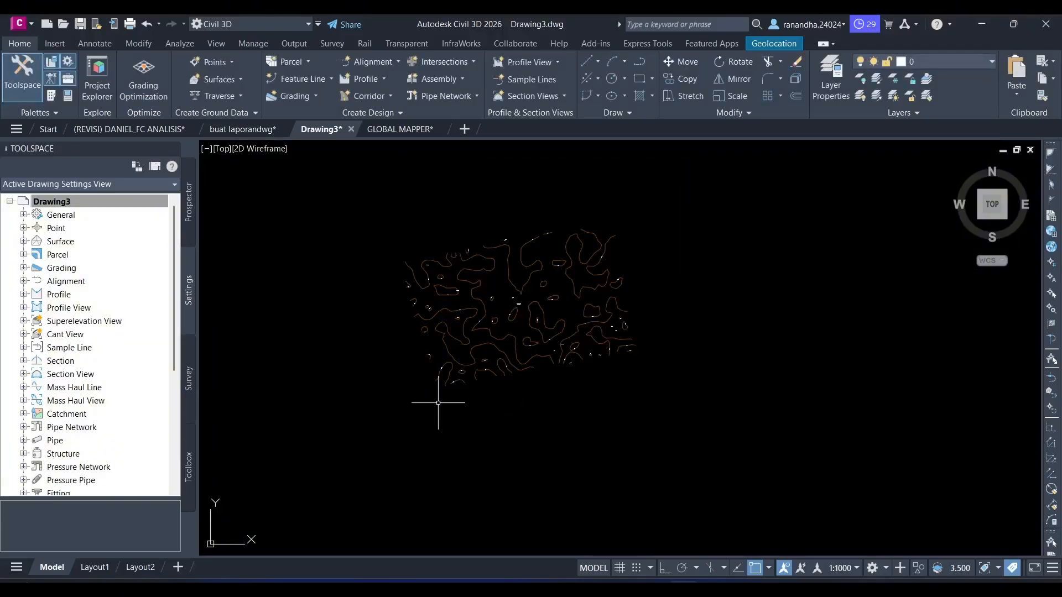
{"action": "left_click", "coordinate": [188, 204]}
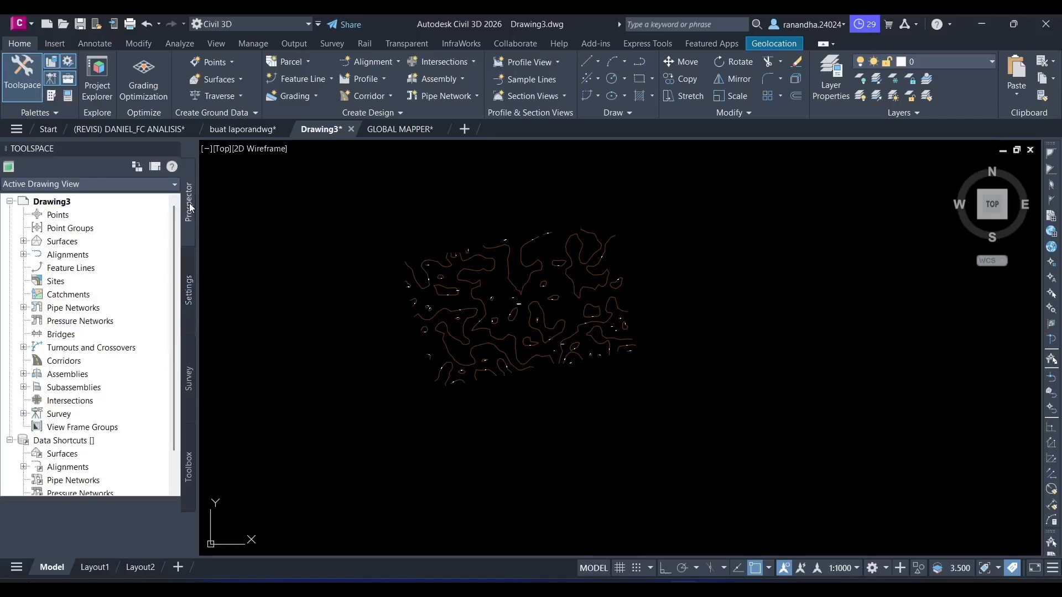
{"action": "left_click", "coordinate": [23, 241]}
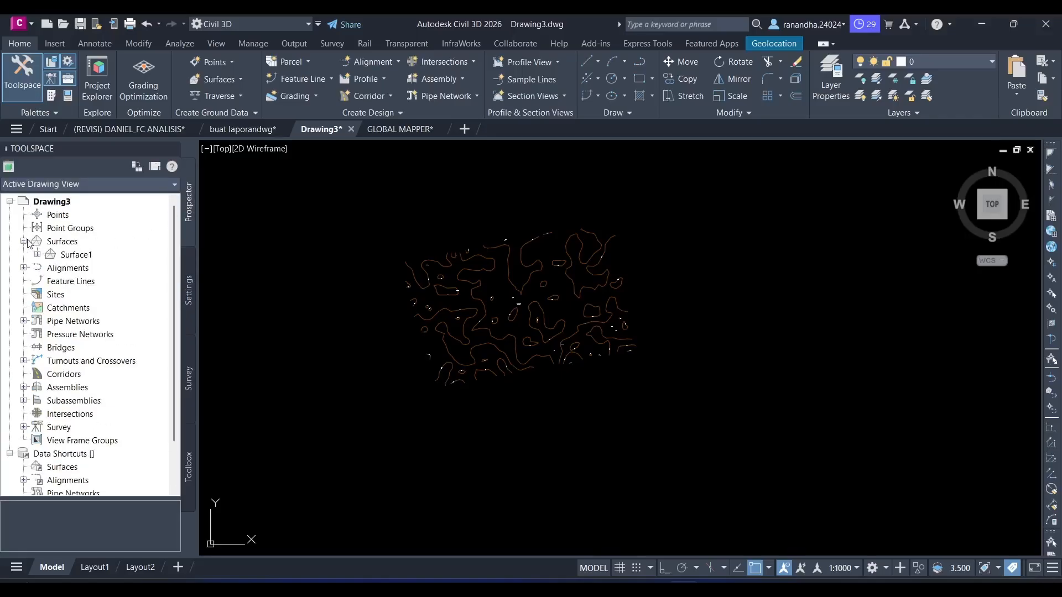
{"action": "left_click", "coordinate": [37, 255]}
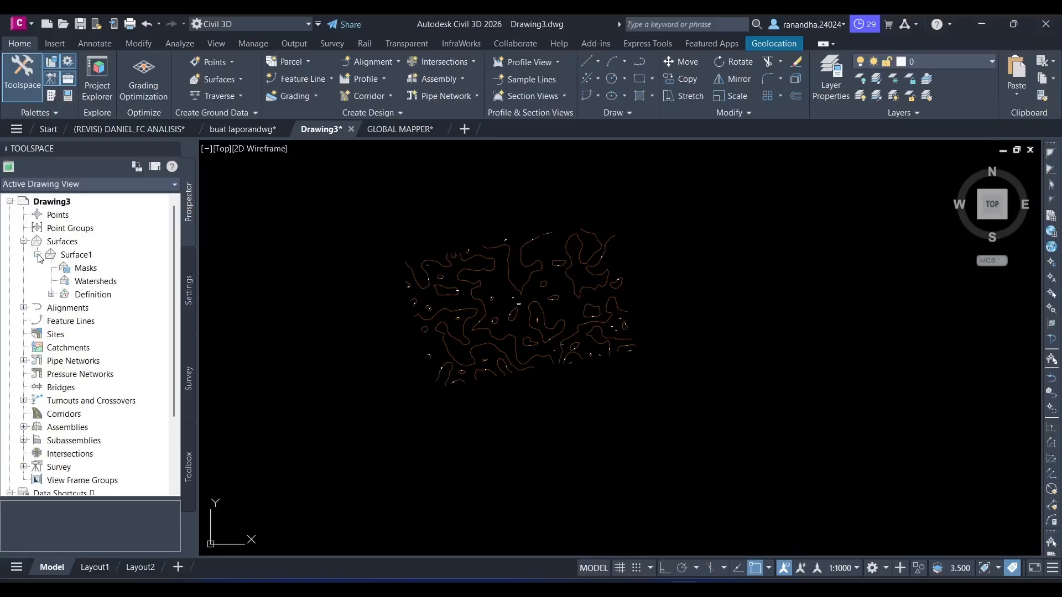
{"action": "right_click", "coordinate": [62, 247]}
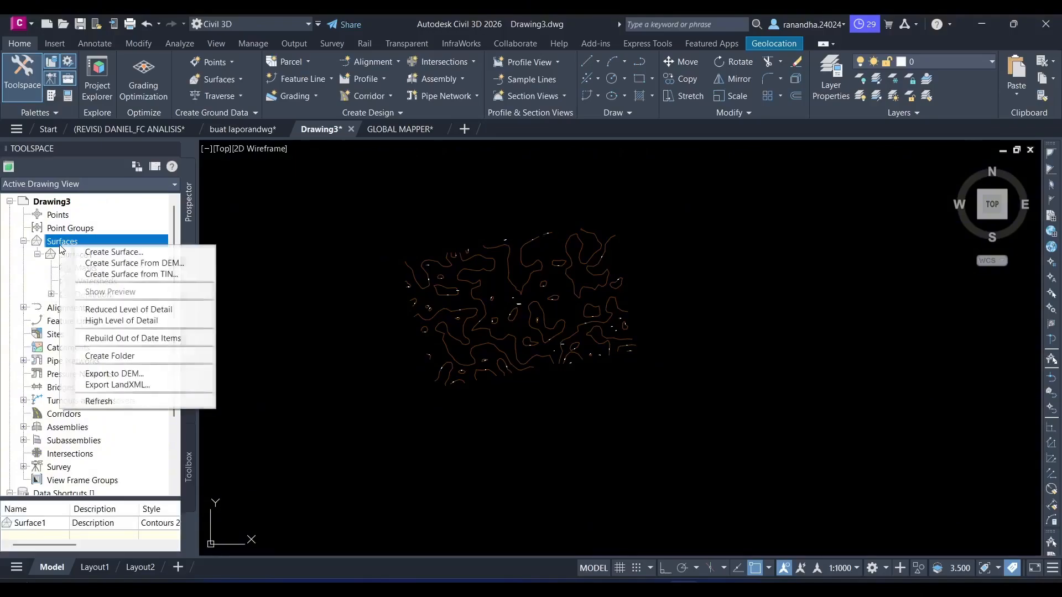
{"action": "left_click", "coordinate": [108, 252]}
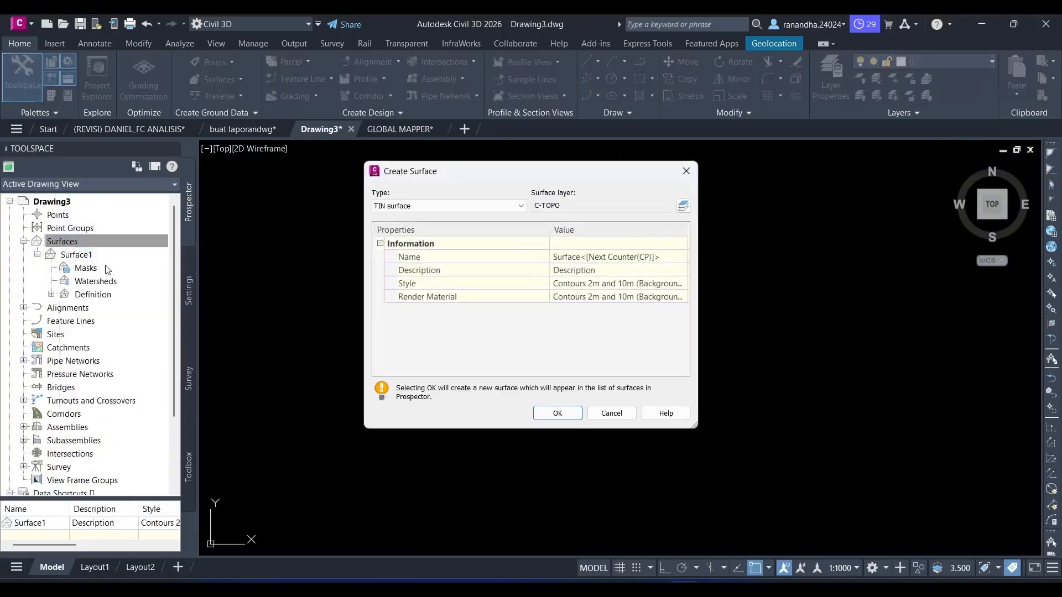
{"action": "left_click", "coordinate": [608, 413]}
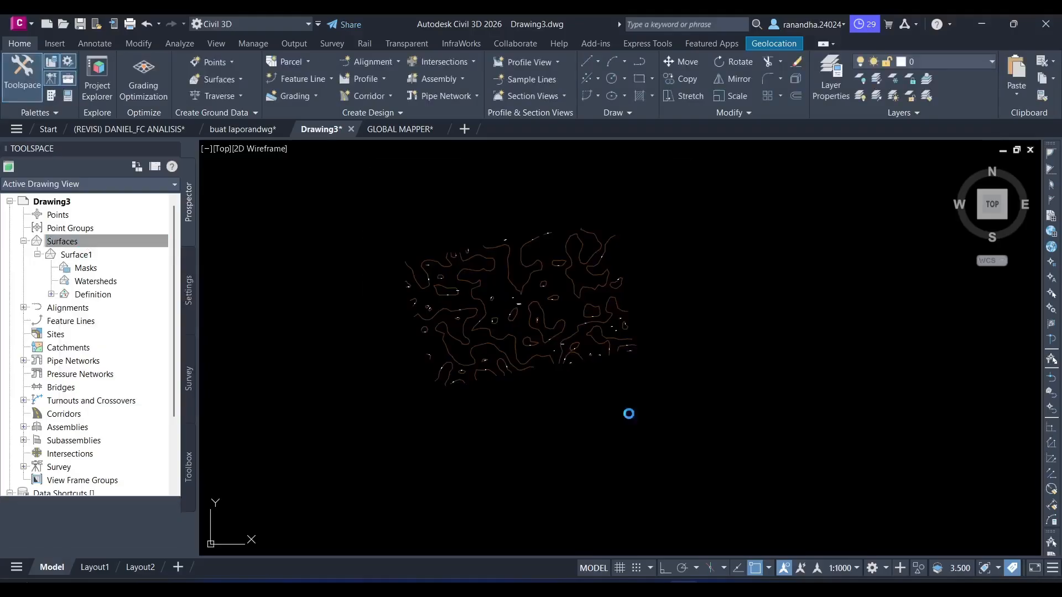
- Add all contour lines in the drawing to Surface1's definition as contour data with the description DAERAH KONTUR
{"action": "left_click", "coordinate": [117, 256]}
{"action": "right_click", "coordinate": [91, 255]}
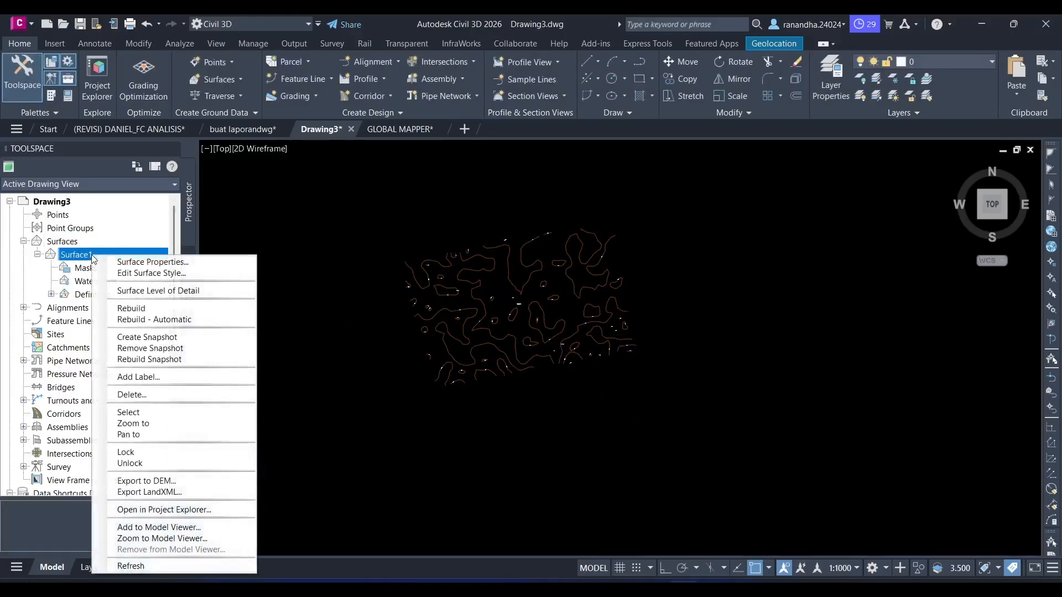
{"action": "left_click", "coordinate": [55, 255]}
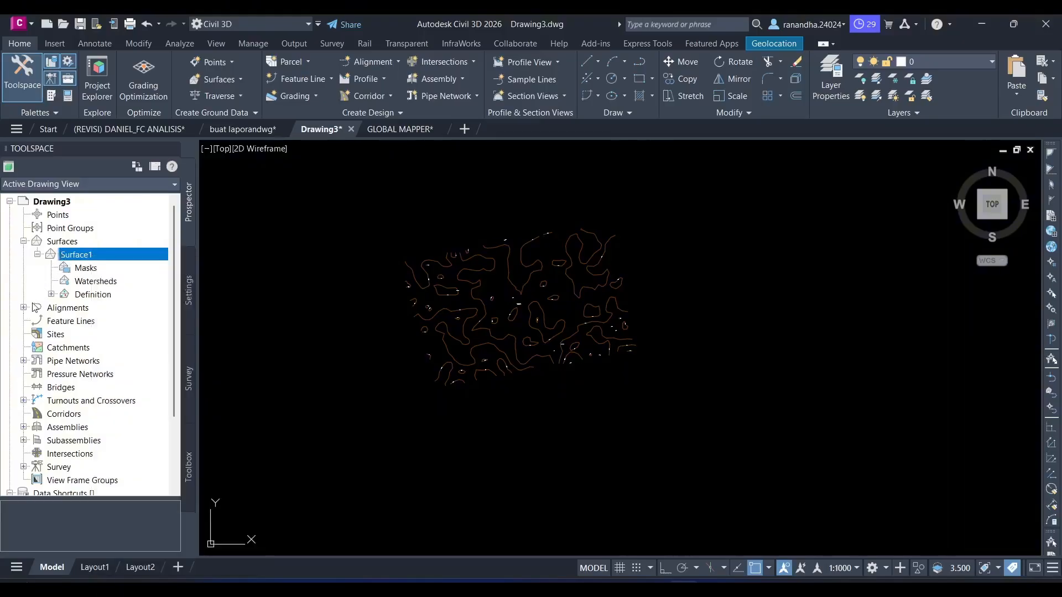
{"action": "left_click", "coordinate": [50, 295]}
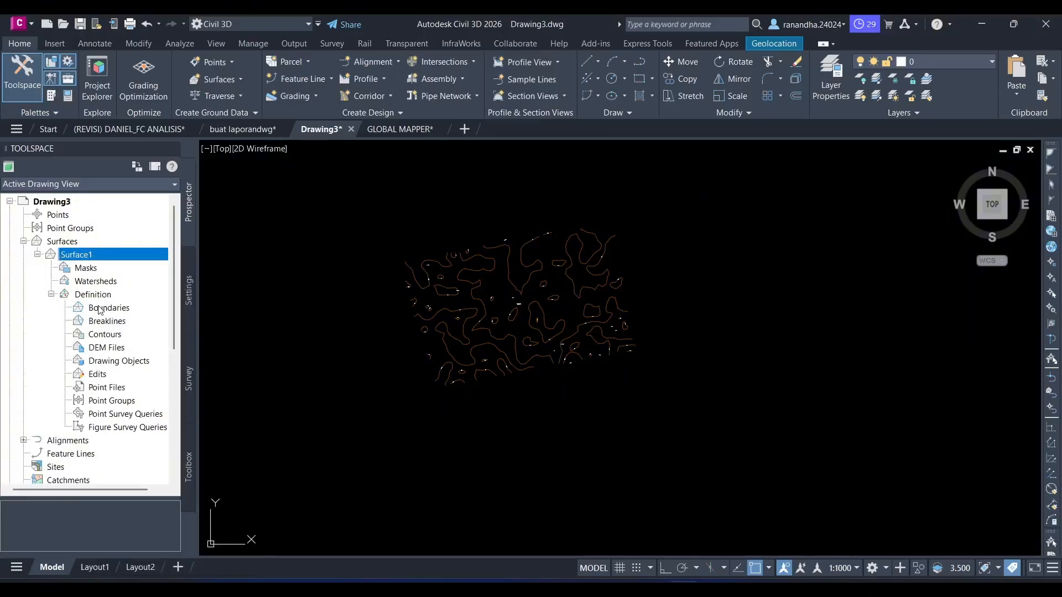
{"action": "left_click", "coordinate": [106, 334]}
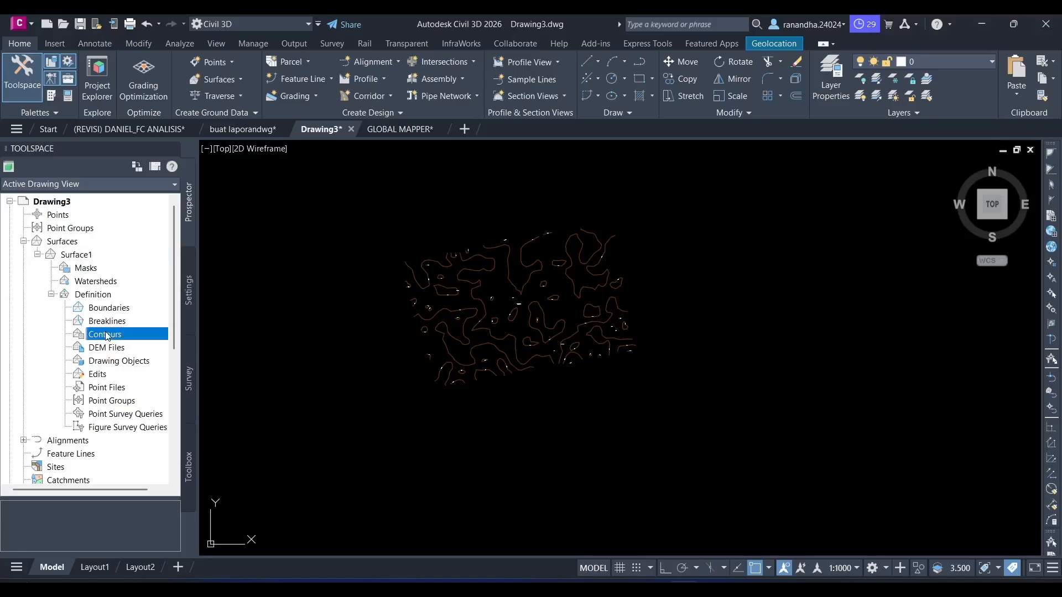
{"action": "right_click", "coordinate": [118, 334]}
{"action": "left_click", "coordinate": [123, 339]}
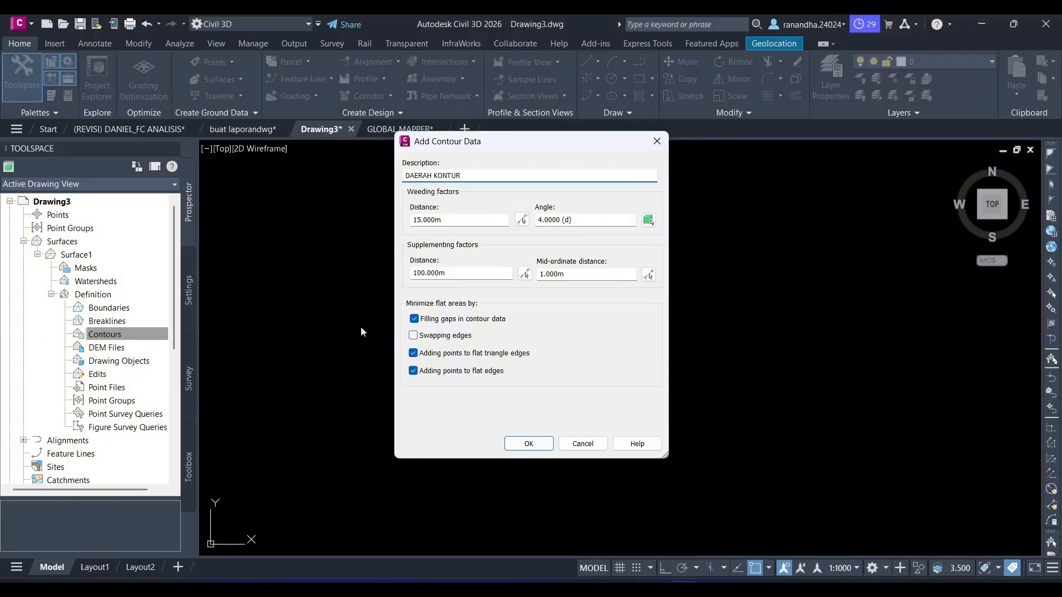
{"action": "left_click", "coordinate": [528, 444]}
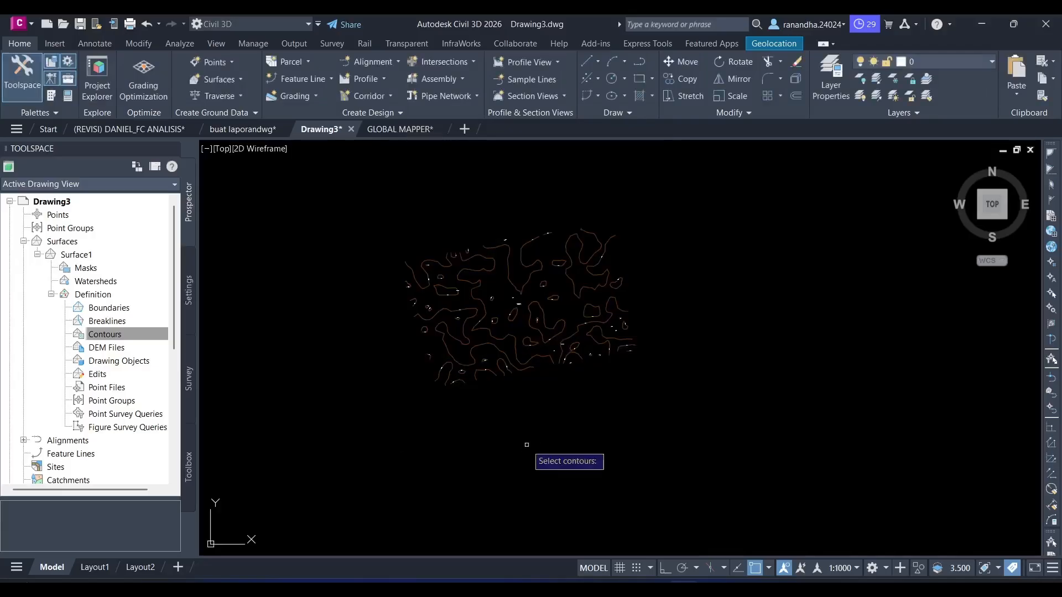
{"action": "left_click", "coordinate": [693, 185]}
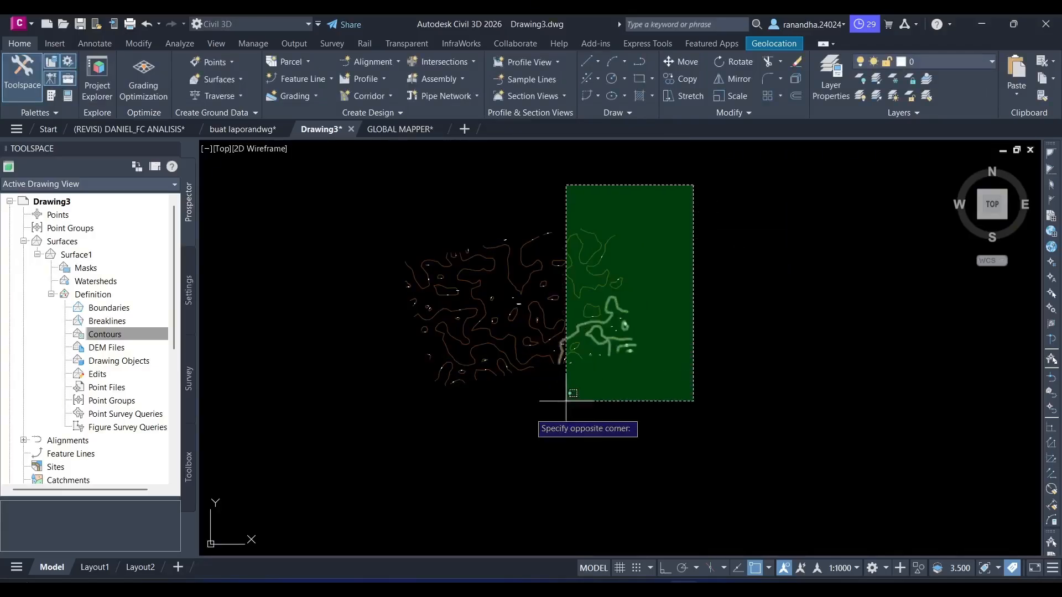
{"action": "left_click", "coordinate": [371, 434]}
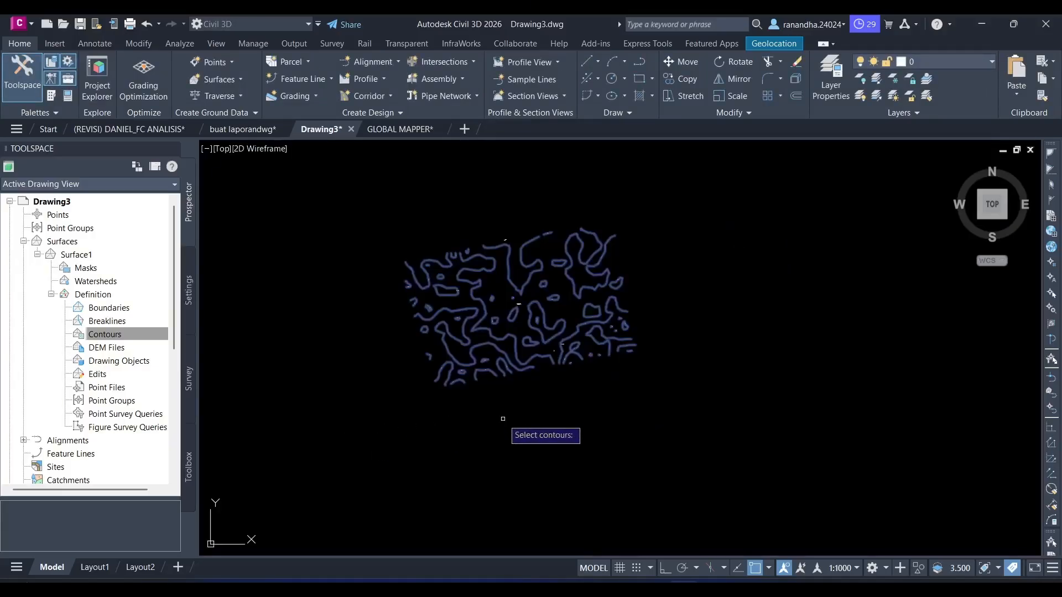
{"action": "key", "text": "Return"}
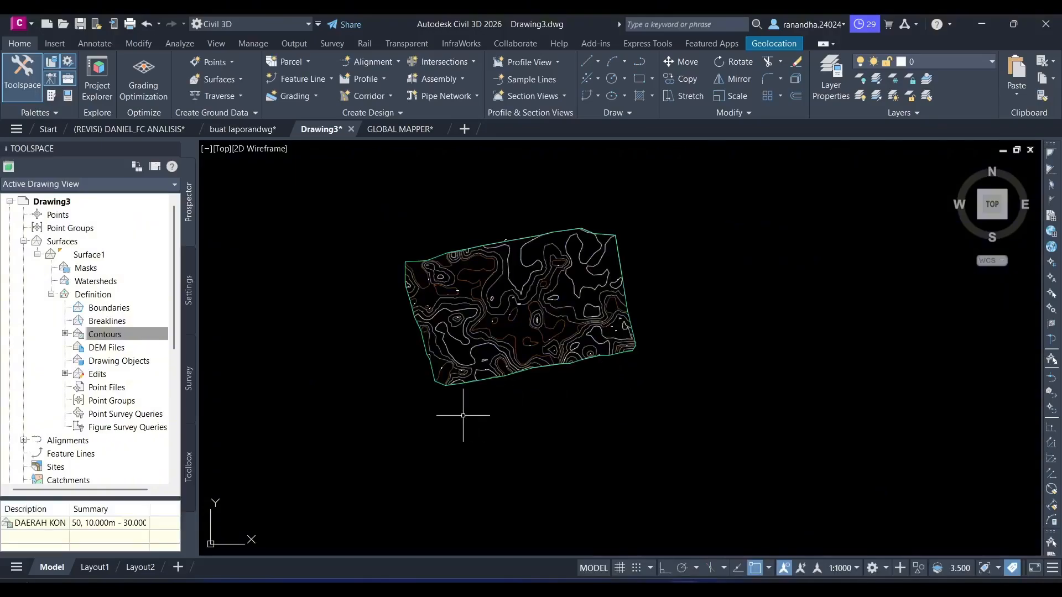
- Turn off the Contour Line_ Minor layer so the imported minor contours are hidden beneath the surface
{"action": "scroll", "coordinate": [456, 324], "scroll_direction": "up", "scroll_amount": 2}
{"action": "mouse_move", "coordinate": [456, 324]}
{"action": "middle_mouse_down"}
{"action": "mouse_move", "coordinate": [434, 394]}
{"action": "mouse_move", "coordinate": [422, 401]}
{"action": "mouse_move", "coordinate": [419, 385]}
{"action": "middle_mouse_up"}
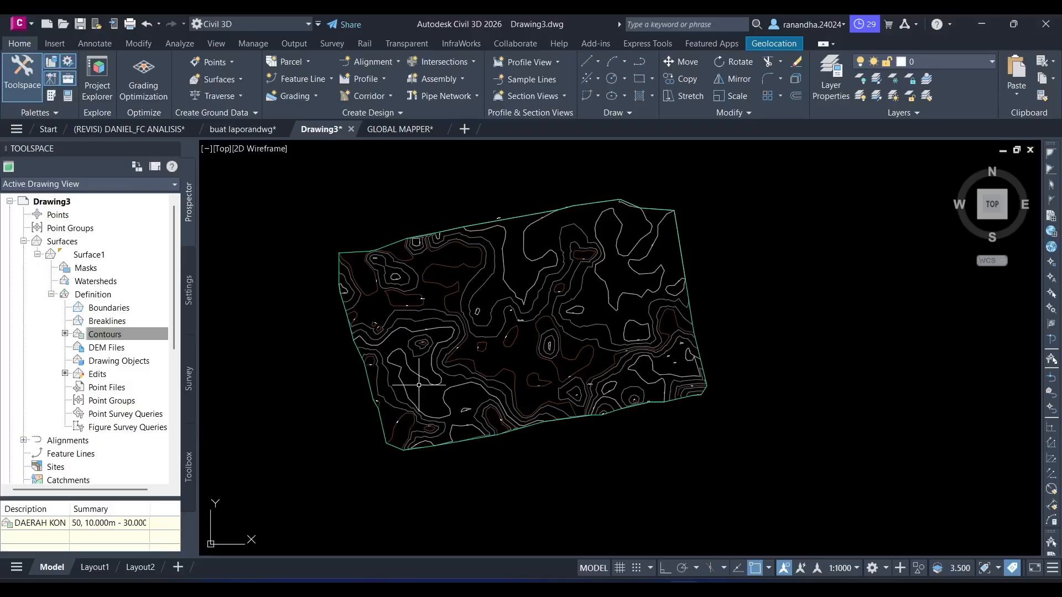
{"action": "left_click", "coordinate": [988, 61]}
{"action": "scroll", "coordinate": [931, 294], "scroll_direction": "down", "scroll_amount": 8}
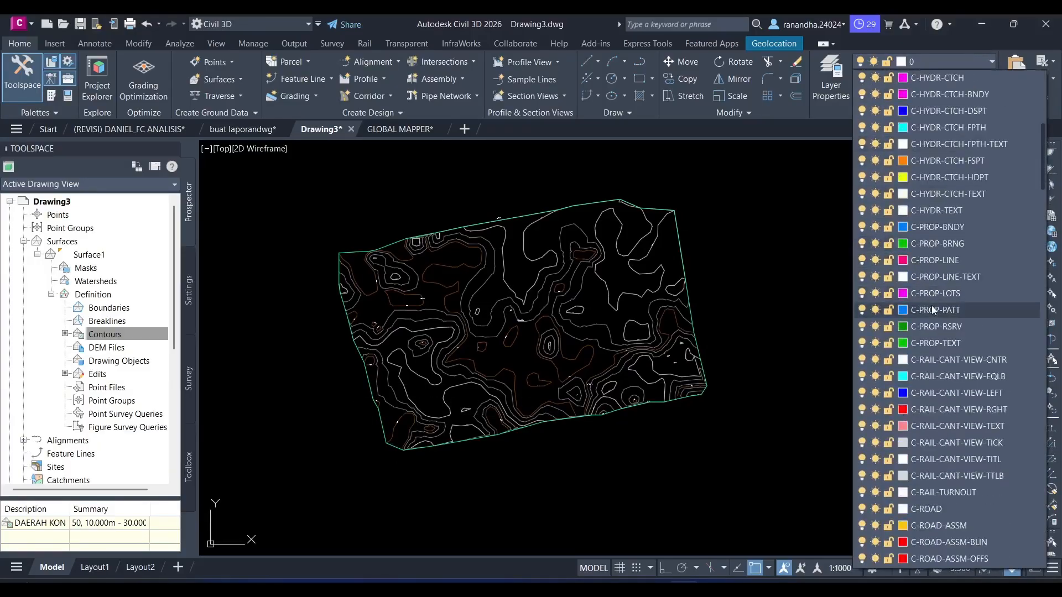
{"action": "scroll", "coordinate": [932, 307], "scroll_direction": "down", "scroll_amount": 20}
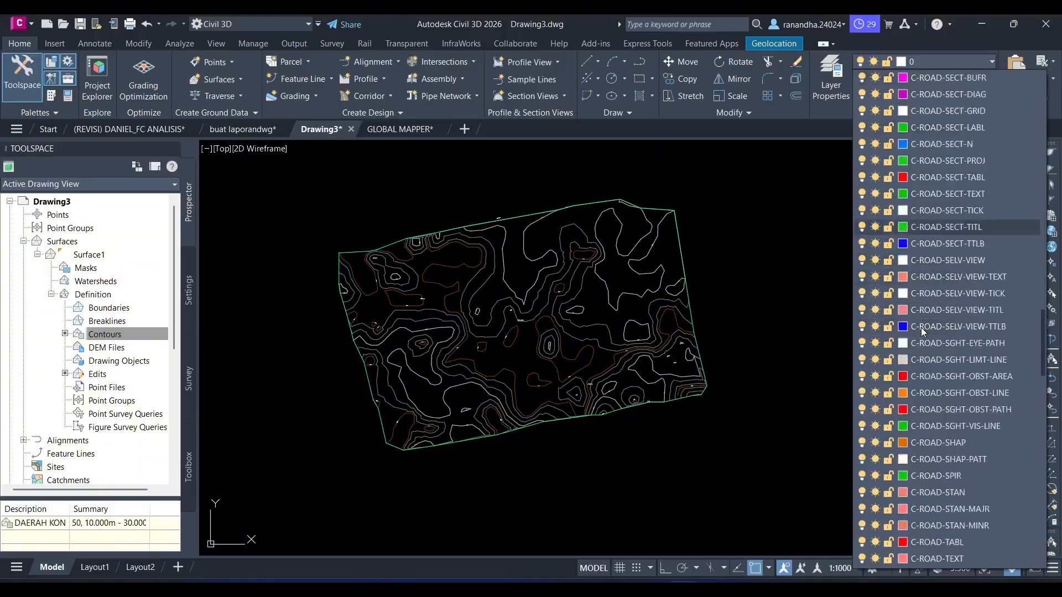
{"action": "scroll", "coordinate": [921, 328], "scroll_direction": "down", "scroll_amount": 20}
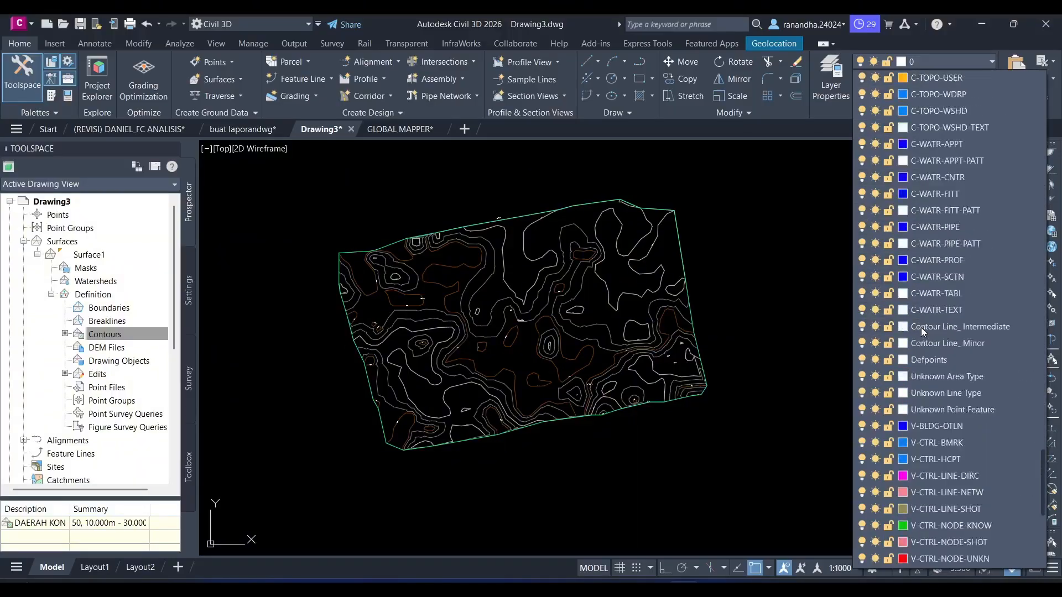
{"action": "scroll", "coordinate": [921, 328], "scroll_direction": "down", "scroll_amount": 3}
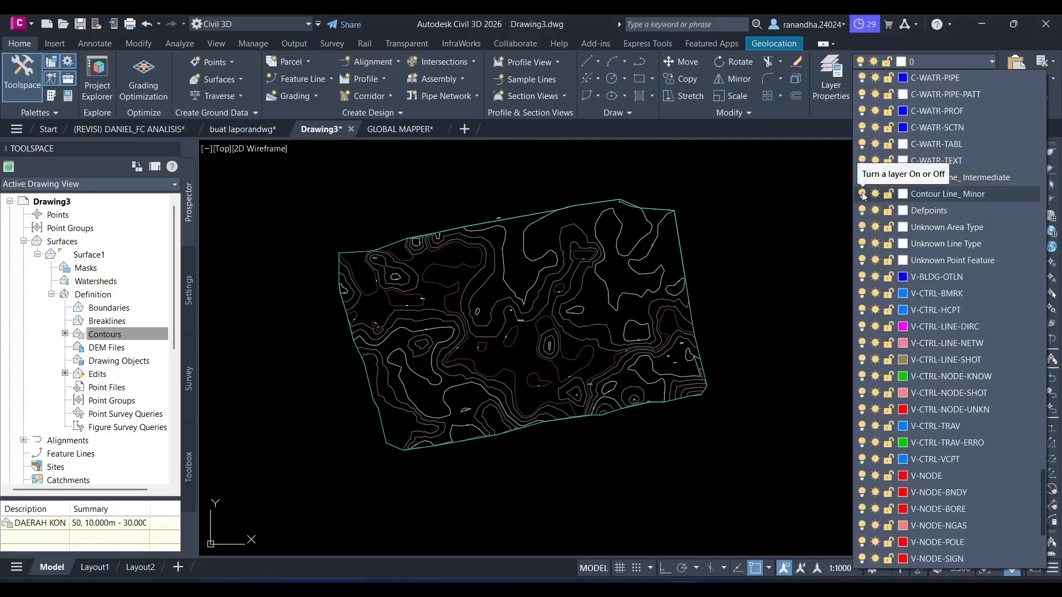
{"action": "left_click", "coordinate": [863, 194]}
{"action": "left_click", "coordinate": [730, 251]}
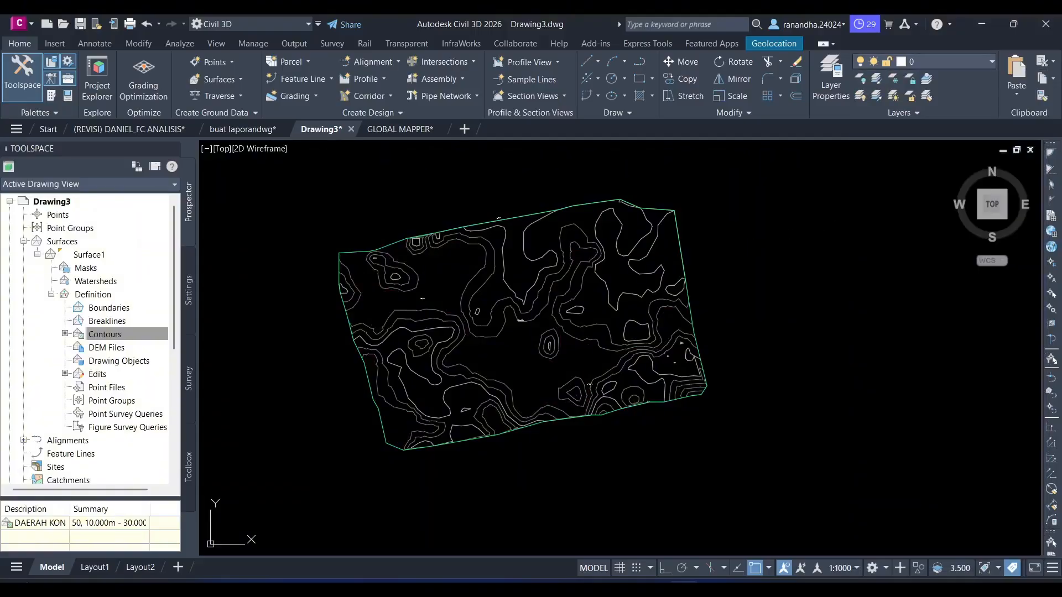
- Regenerate the buat laporandwg drawing and copy its two-segment road polyline to the clipboard
{"action": "mouse_move", "coordinate": [755, 276]}
{"action": "middle_mouse_down"}
{"action": "mouse_move", "coordinate": [819, 278]}
{"action": "mouse_move", "coordinate": [826, 311]}
{"action": "middle_mouse_up"}
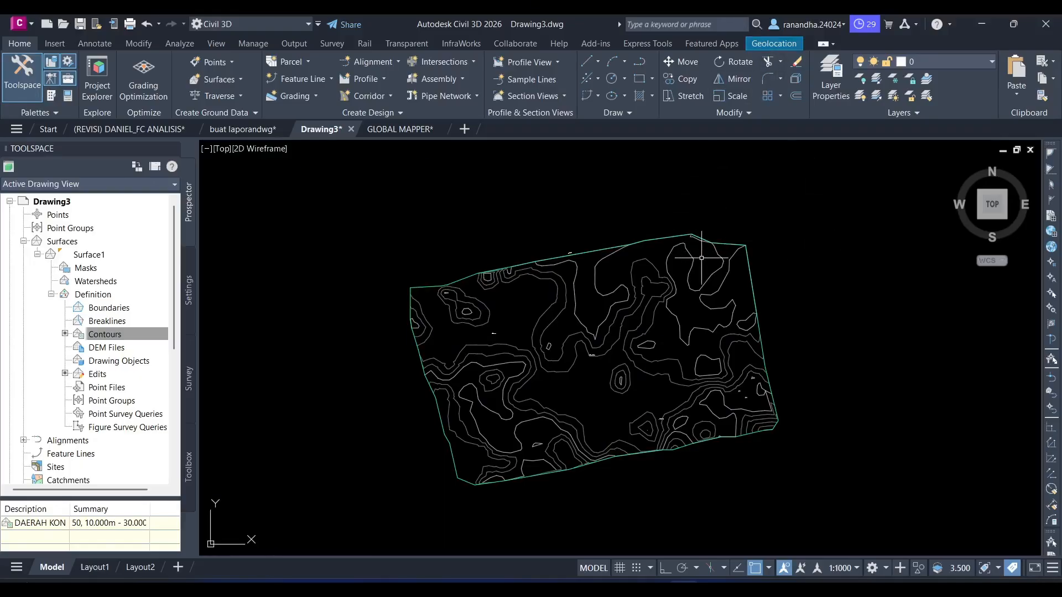
{"action": "mouse_move", "coordinate": [702, 258]}
{"action": "left_click", "coordinate": [401, 130]}
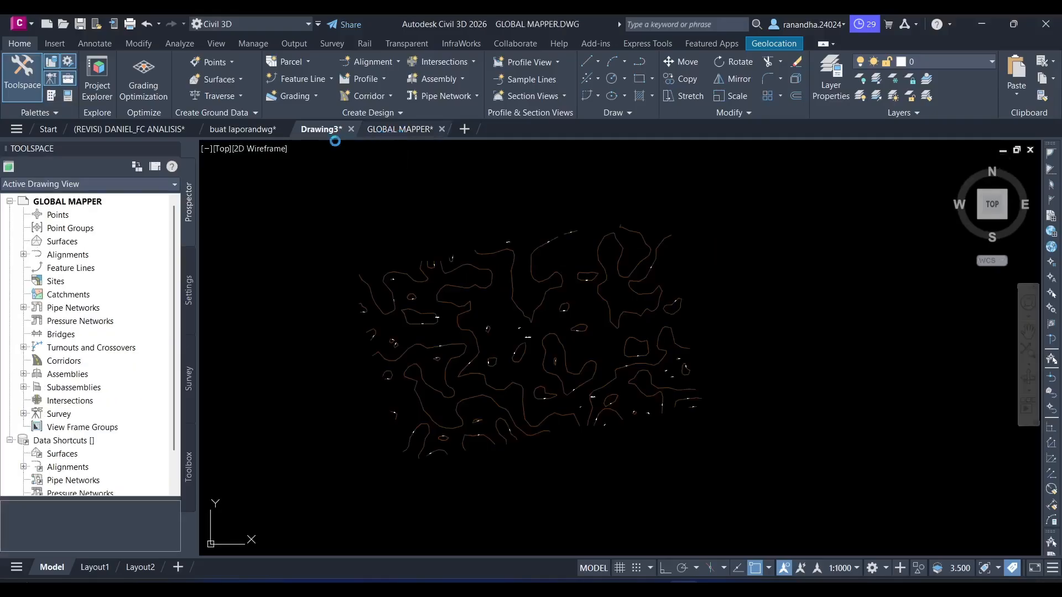
{"action": "left_click", "coordinate": [243, 129]}
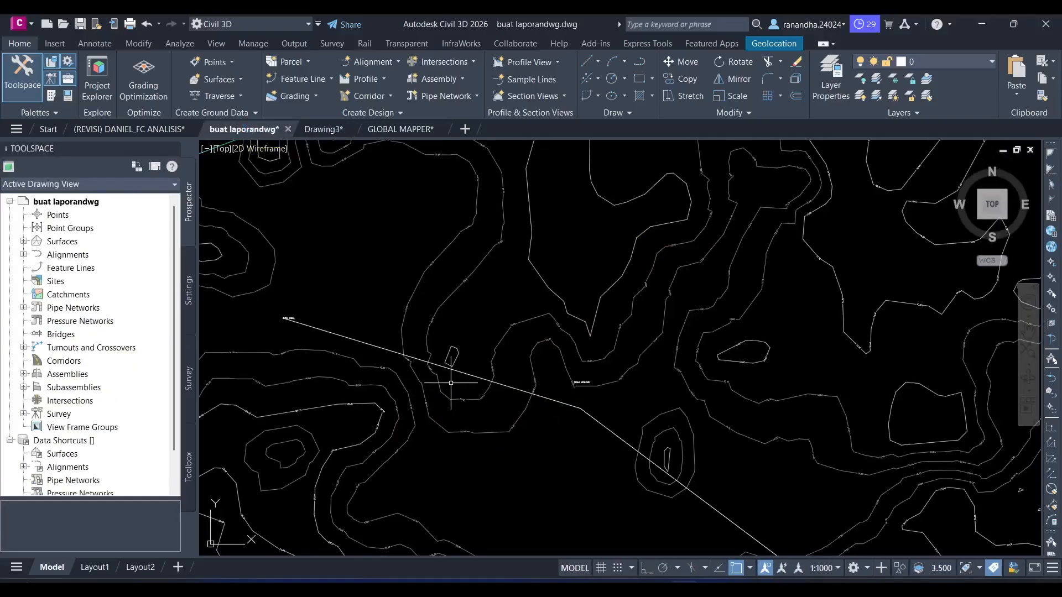
{"action": "middle_click_drag", "start_coordinate": [451, 383], "coordinate": [407, 266]}
{"action": "middle_click_drag", "start_coordinate": [509, 296], "coordinate": [493, 339]}
{"action": "type", "text": "re"}
{"action": "key", "text": "Return"}
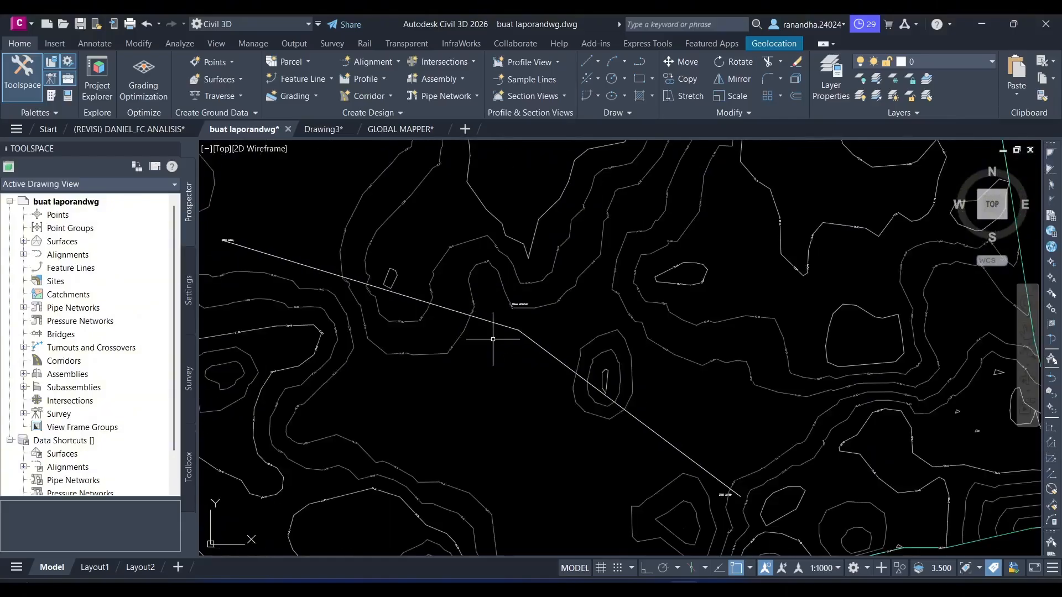
{"action": "left_click", "coordinate": [546, 325]}
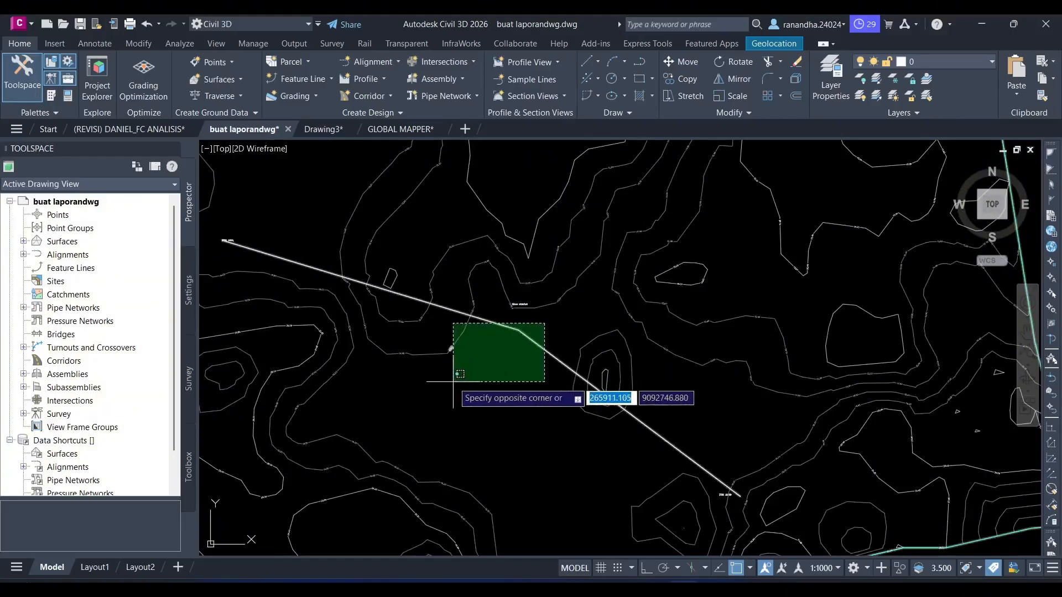
{"action": "left_click", "coordinate": [505, 359]}
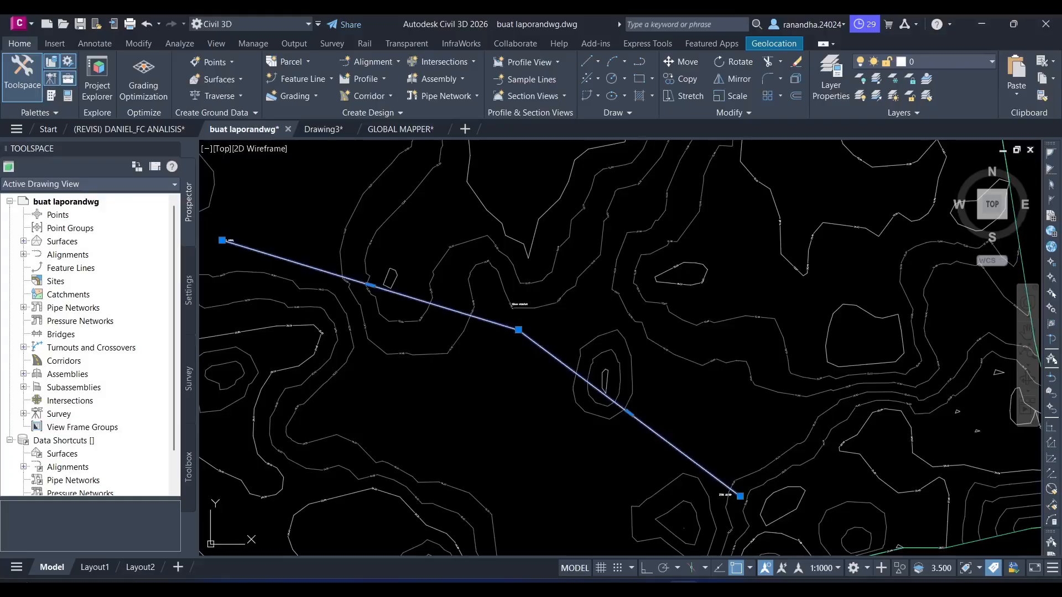
- Paste the copied road polyline into Drawing3 at its original coordinates
{"action": "left_click", "coordinate": [330, 128]}
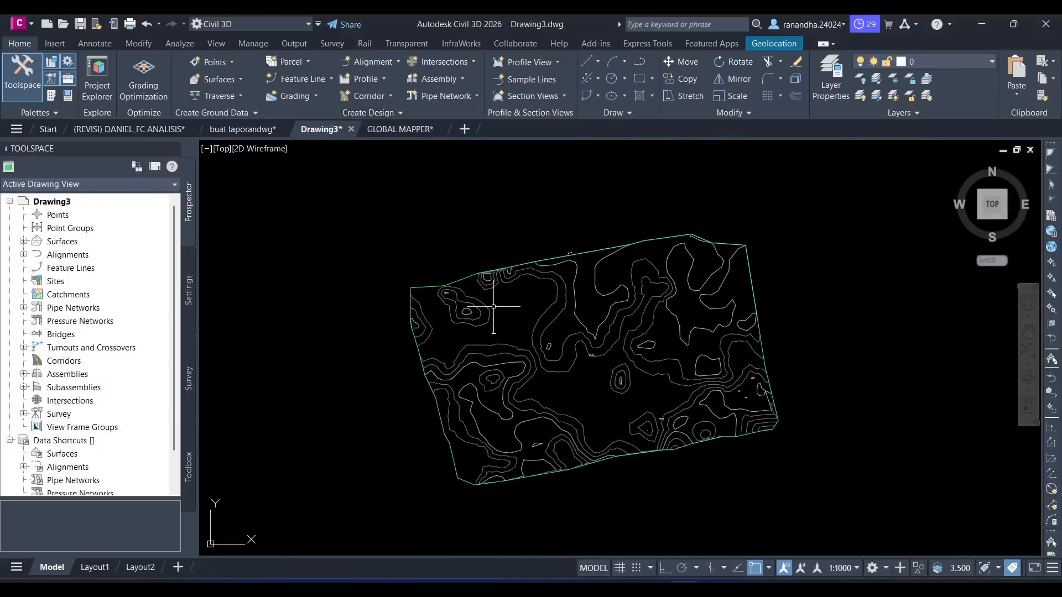
{"action": "mouse_move", "coordinate": [491, 304]}
{"action": "middle_click_drag", "start_coordinate": [556, 382], "coordinate": [508, 371]}
{"action": "right_click", "coordinate": [521, 371]}
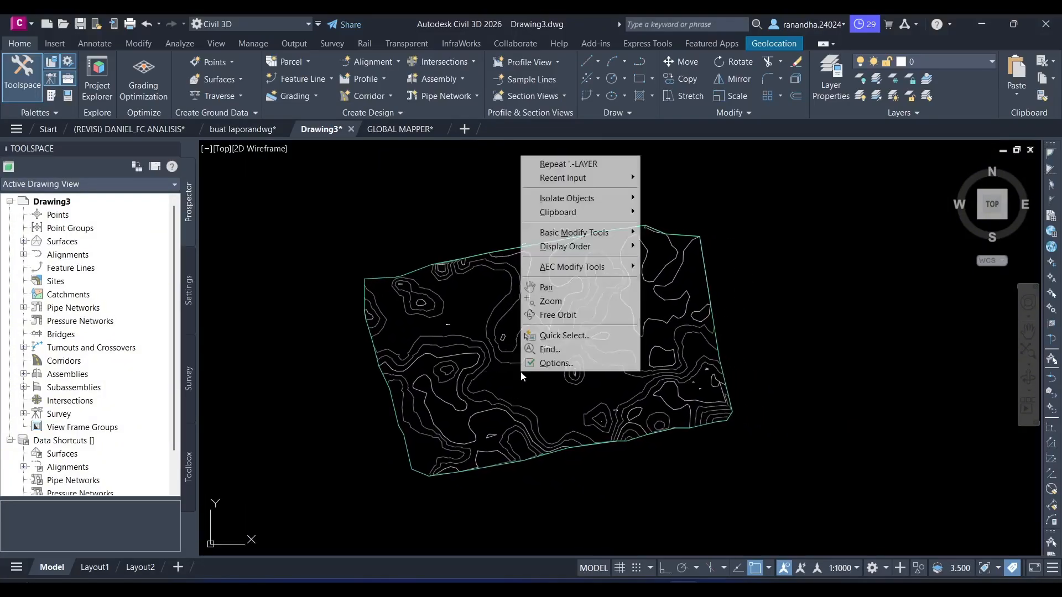
{"action": "mouse_move", "coordinate": [614, 212]}
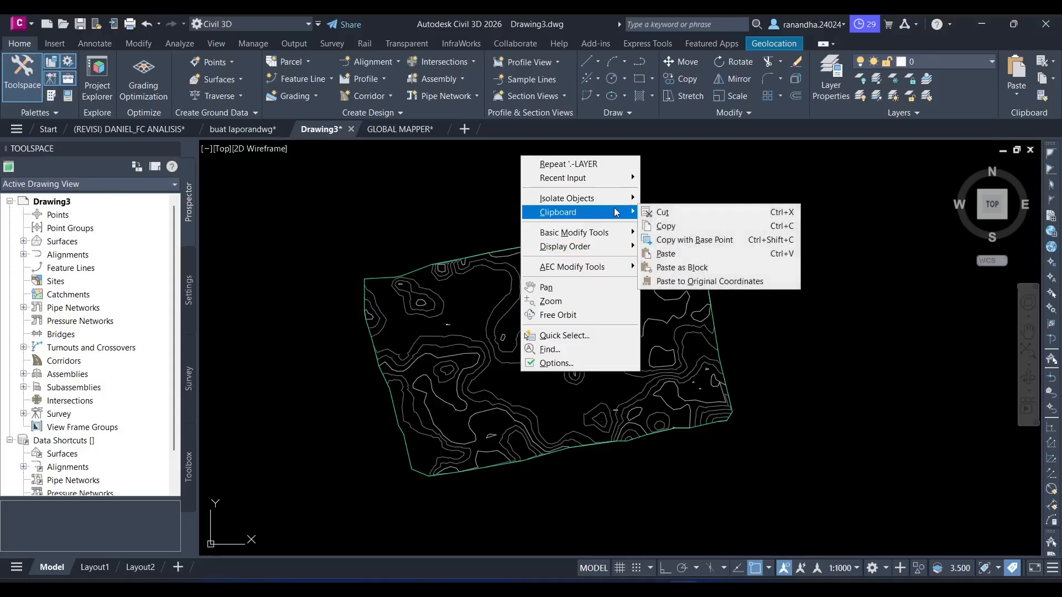
{"action": "left_click", "coordinate": [684, 283]}
{"action": "scroll", "coordinate": [529, 354], "scroll_direction": "up", "scroll_amount": 6}
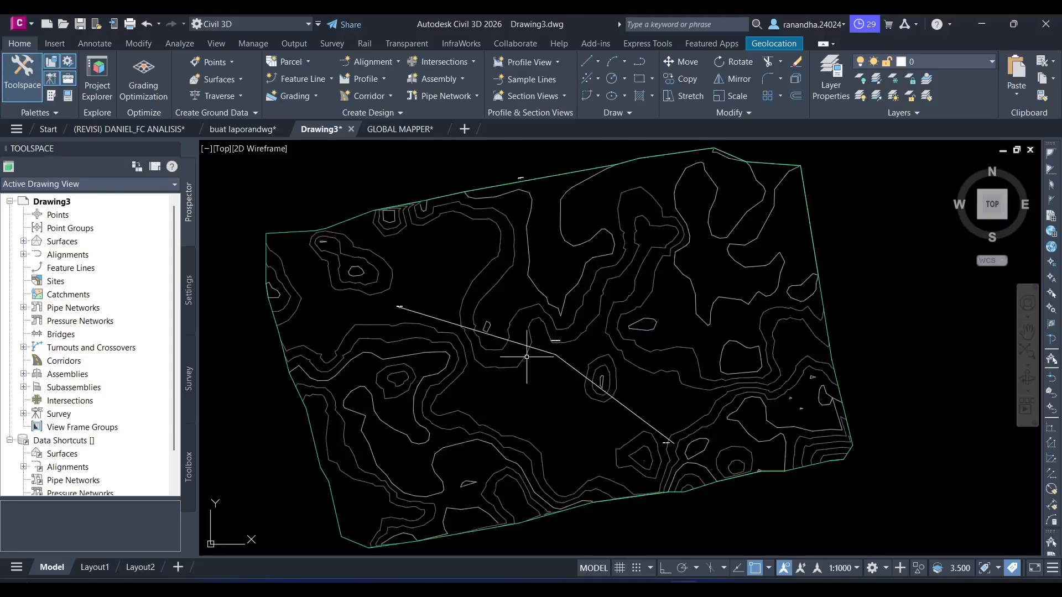
{"action": "scroll", "coordinate": [526, 357], "scroll_direction": "down", "scroll_amount": 3}
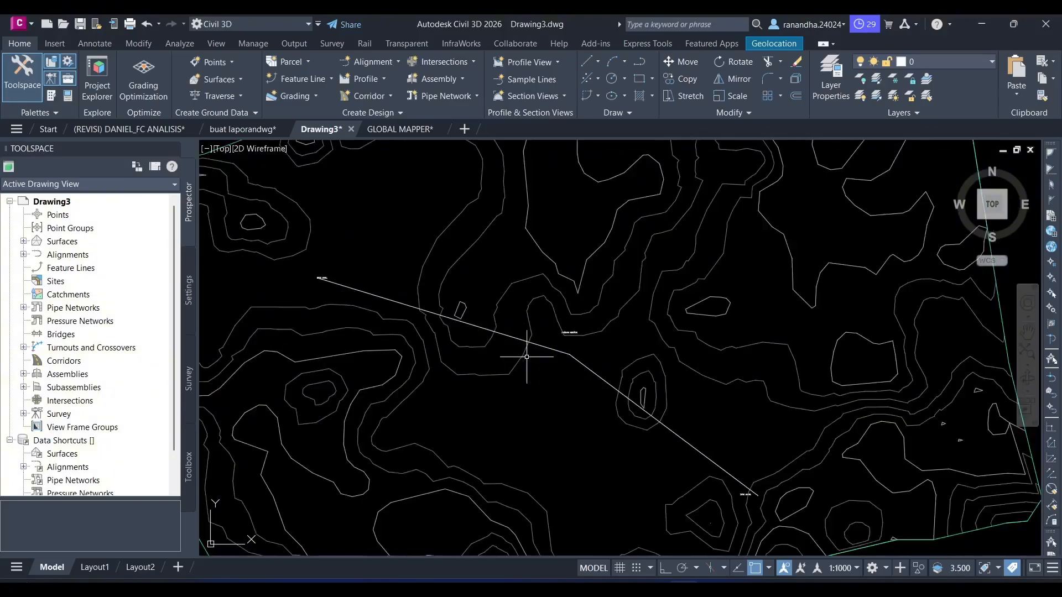
- Select the pasted road polyline near the DAERAH KONTUR label and start the Offset command on it
{"action": "left_click", "coordinate": [361, 292]}
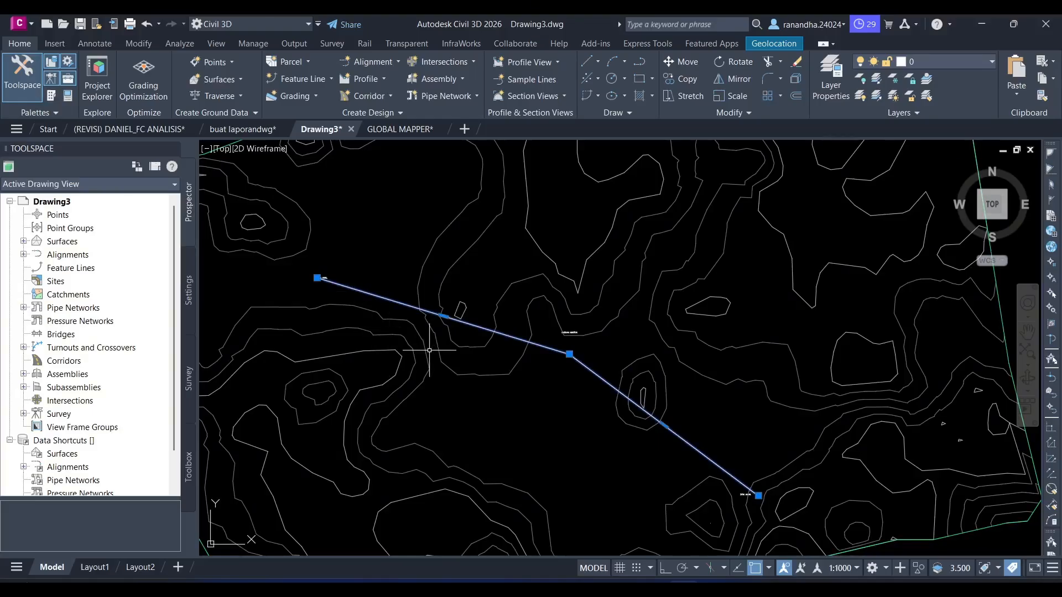
{"action": "mouse_move", "coordinate": [429, 350]}
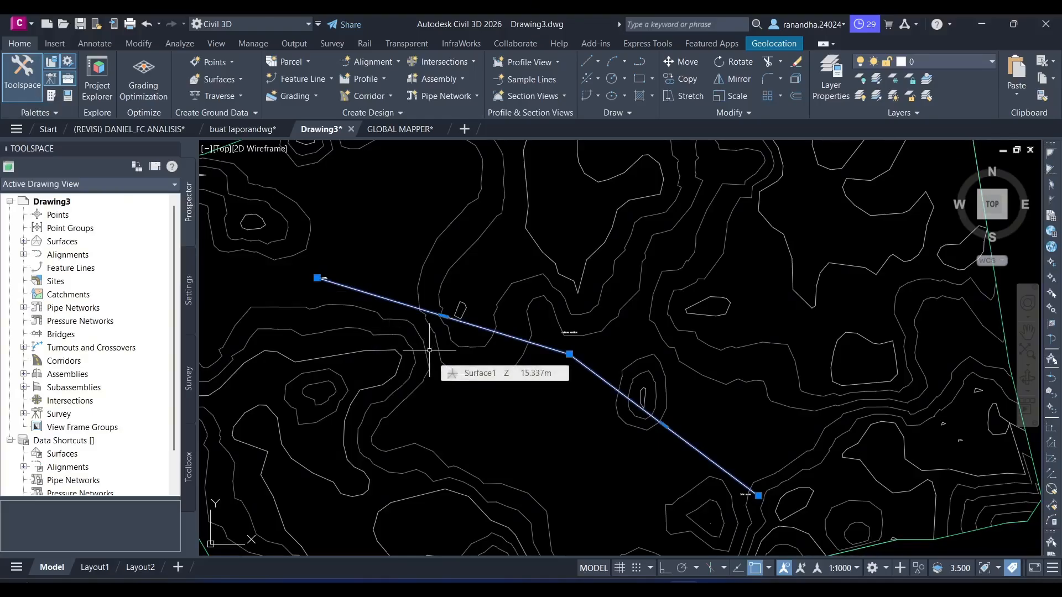
{"action": "key", "text": "Escape"}
{"action": "scroll", "coordinate": [554, 335], "scroll_direction": "up", "scroll_amount": 6}
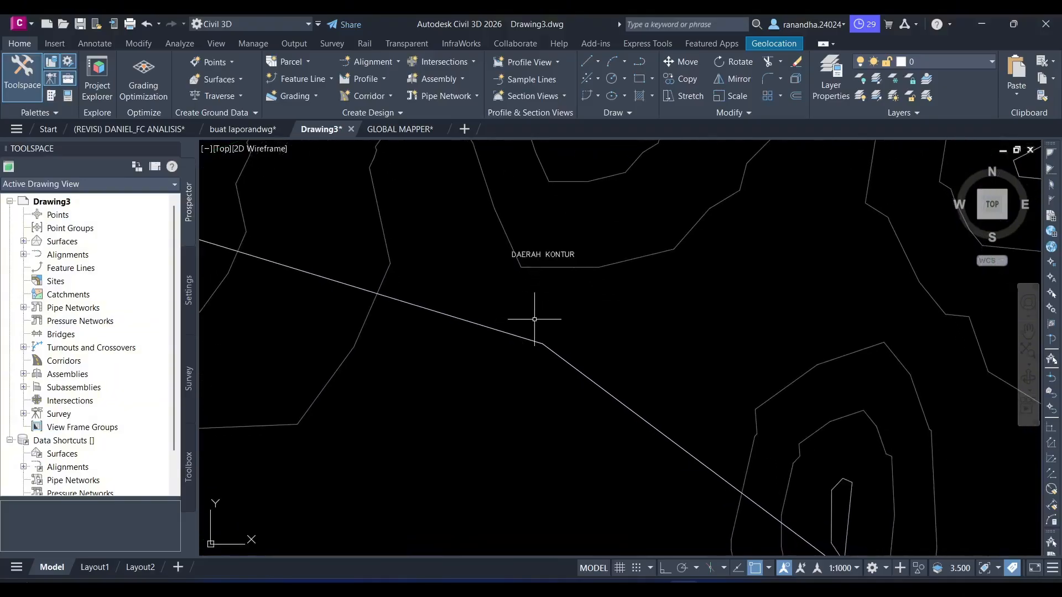
{"action": "left_click", "coordinate": [548, 321]}
{"action": "left_click", "coordinate": [524, 375]}
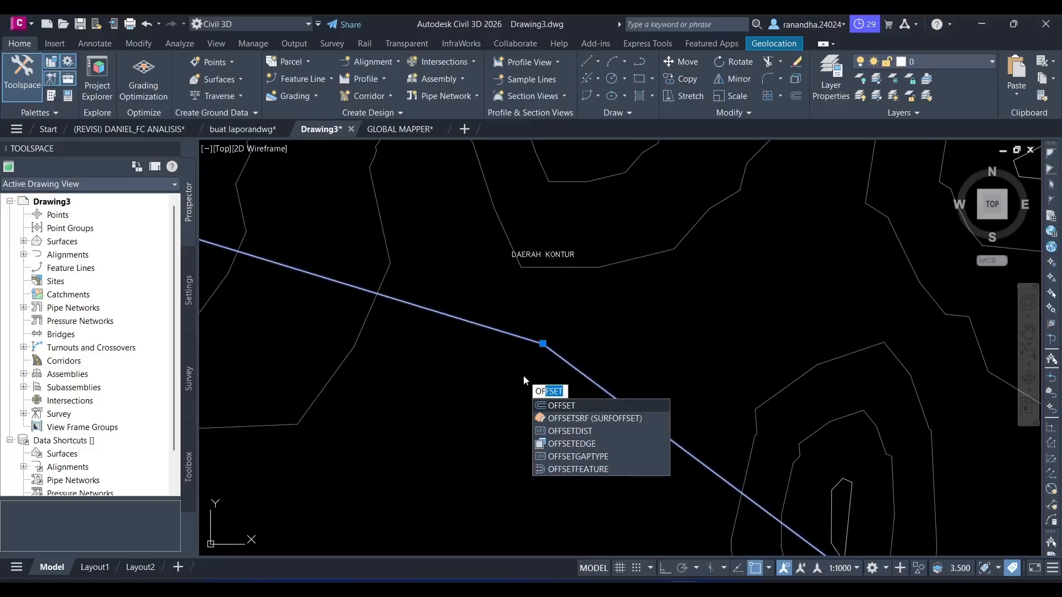
{"action": "key", "text": "Return"}
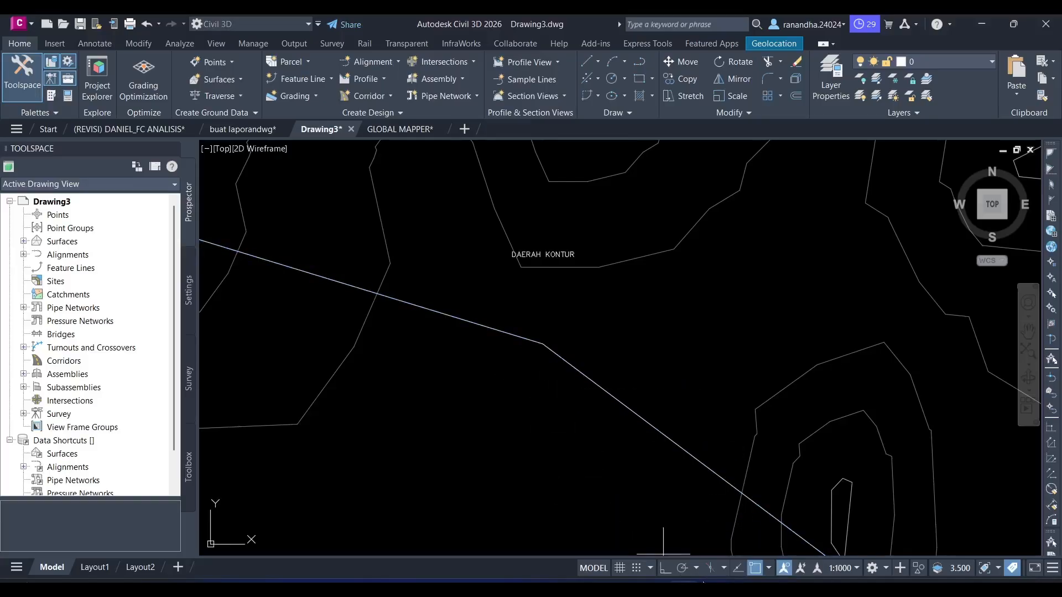
- Switch to the NEW FIX FC DANIEL.xlsx workbook in Excel and open the 024_Kriteria Perancangan sheet
{"action": "left_click", "coordinate": [648, 589]}
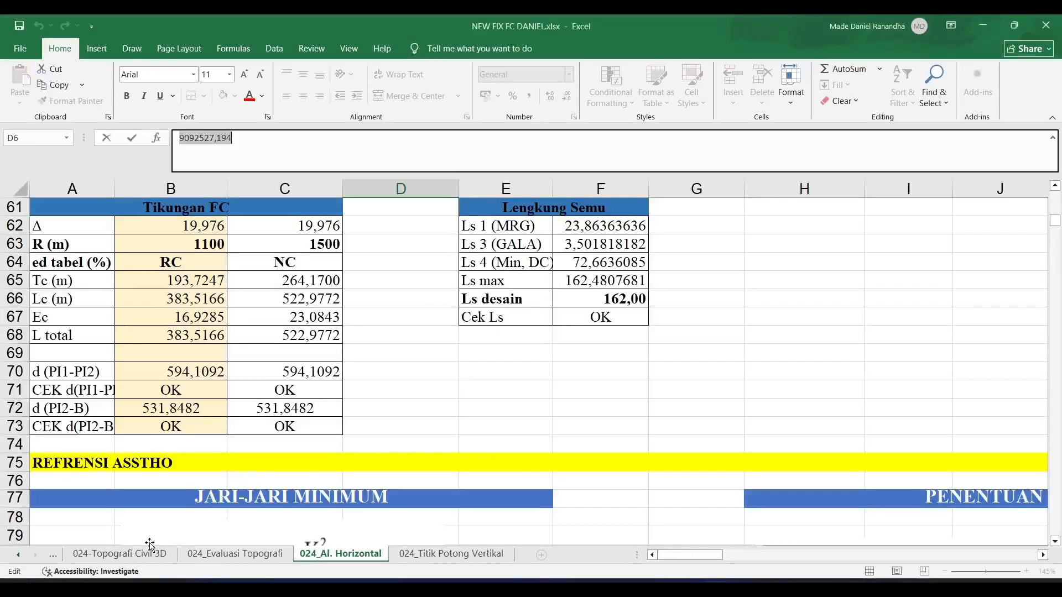
{"action": "left_click", "coordinate": [112, 555]}
{"action": "left_click", "coordinate": [56, 557]}
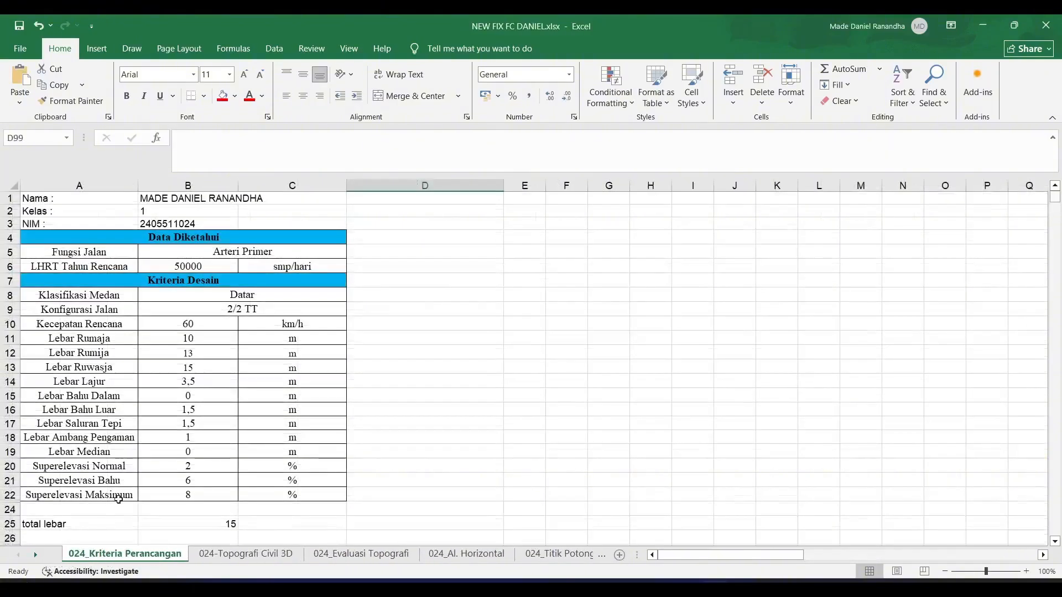
- Sum the lane width, outer shoulder width and side drain width in cell A24 with =SUM(B14;B16;B17)
{"action": "scroll", "coordinate": [119, 497], "scroll_direction": "down", "scroll_amount": 1}
{"action": "left_click", "coordinate": [51, 474]}
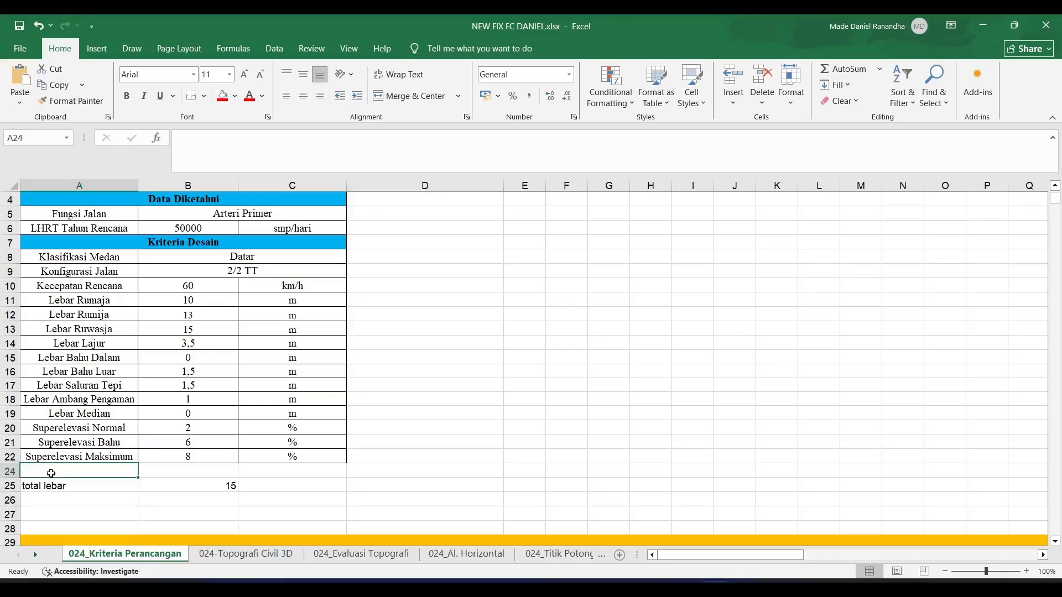
{"action": "type", "text": "="}
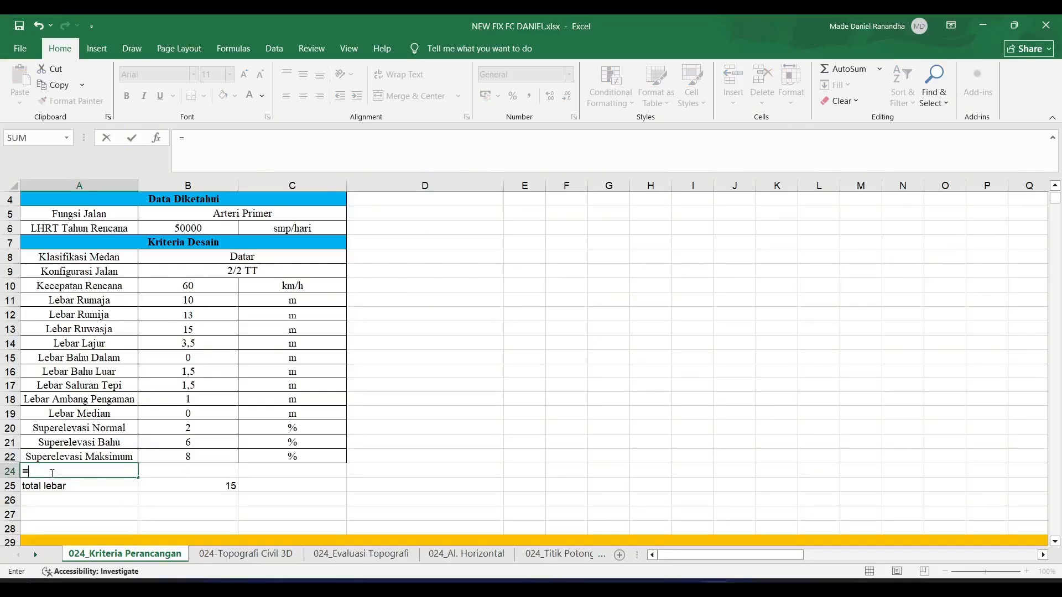
{"action": "type", "text": "SUM("}
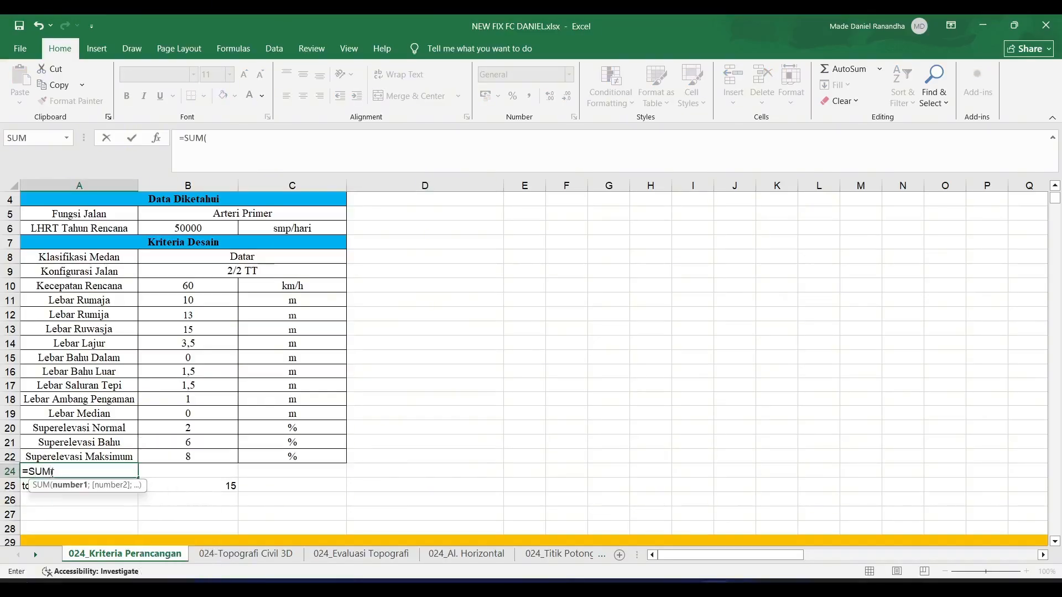
{"action": "left_click", "coordinate": [214, 342]}
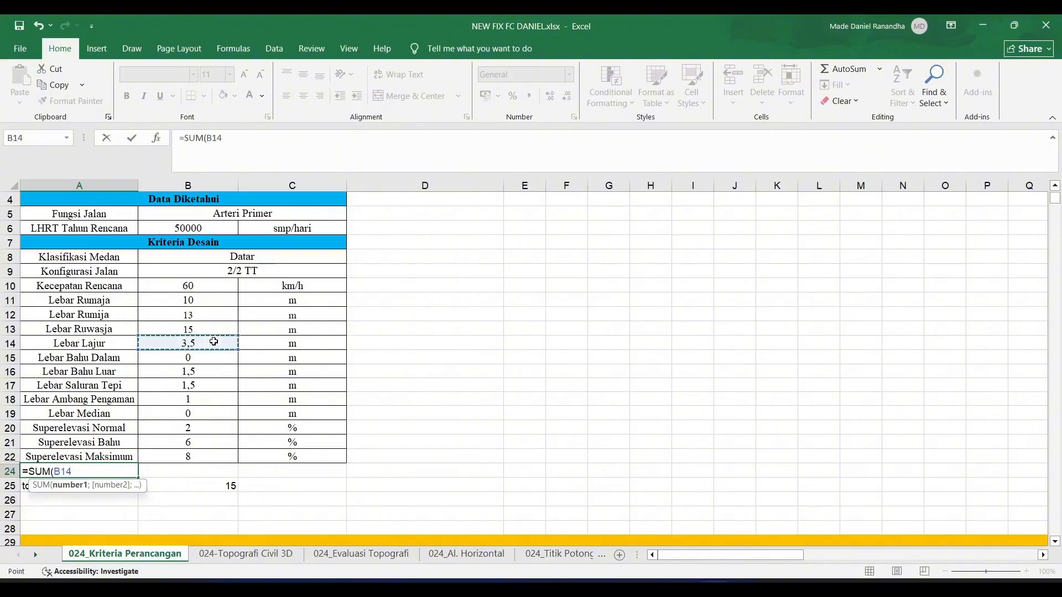
{"action": "left_click", "coordinate": [204, 373], "text": "ctrl"}
{"action": "left_click", "coordinate": [198, 387], "text": "ctrl"}
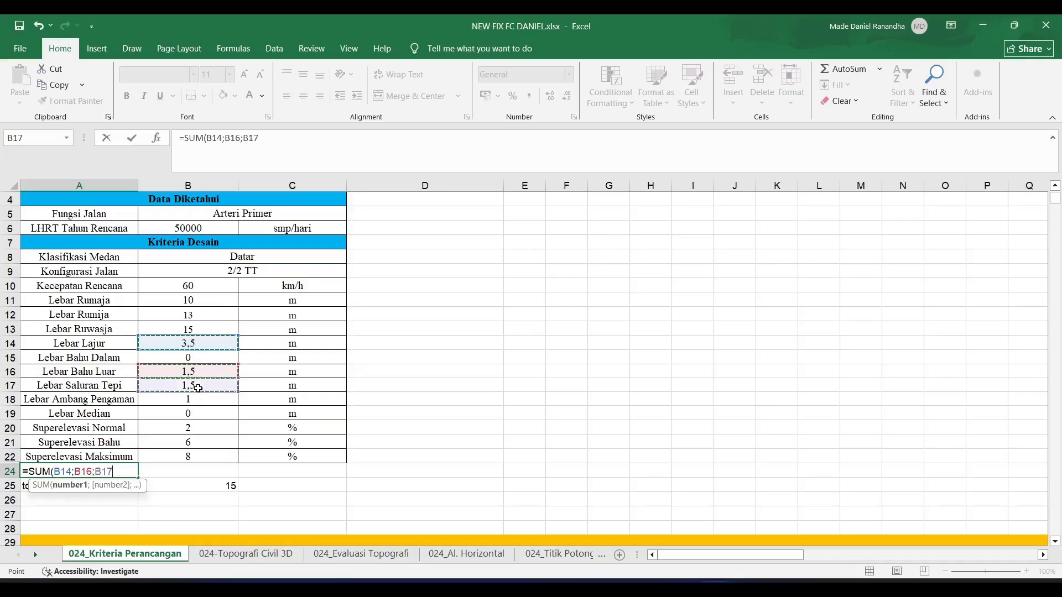
{"action": "key", "text": "Return"}
- Set Lebar Bahu Luar in cell B16 to 0,5 m and check the recalculated sum in A24
{"action": "left_click", "coordinate": [196, 369]}
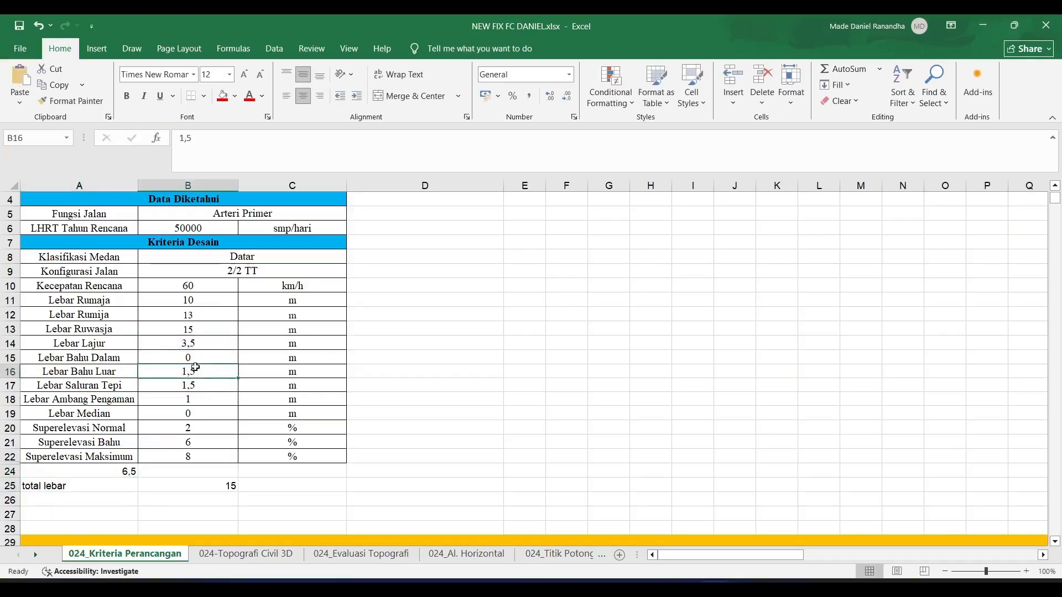
{"action": "left_click", "coordinate": [184, 142]}
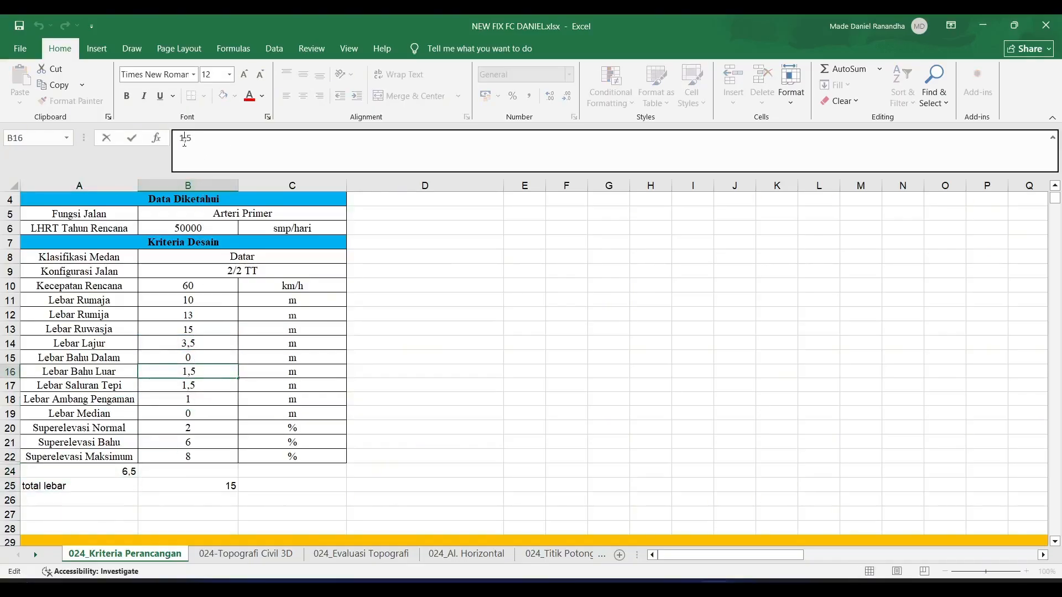
{"action": "key", "text": "Return"}
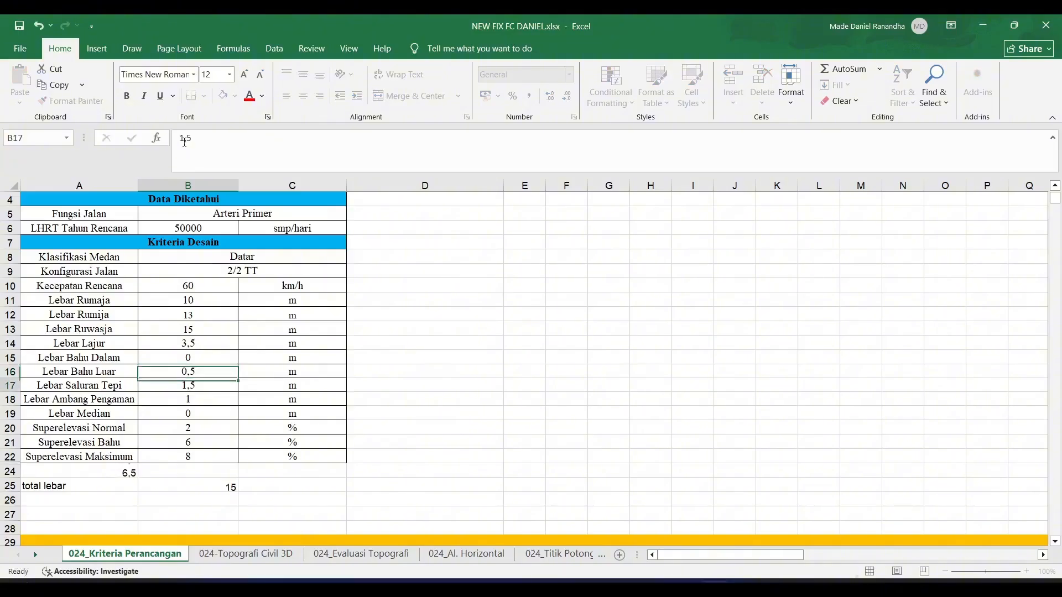
{"action": "left_click", "coordinate": [123, 471]}
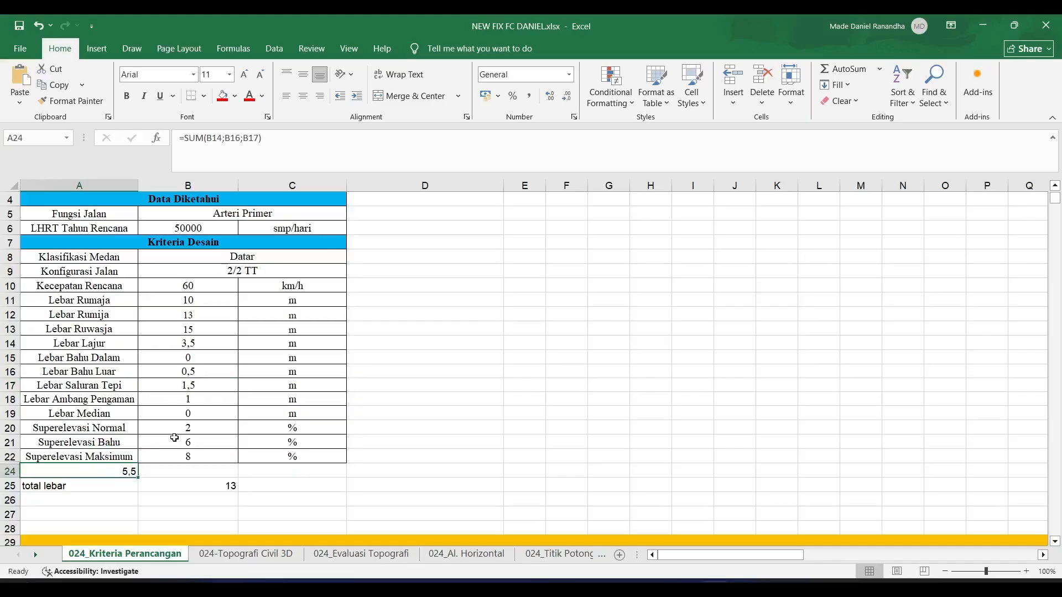
- Switch back to Civil 3D and offset the road polyline by 5.5 to both sides
{"action": "key", "text": "alt+Tab"}
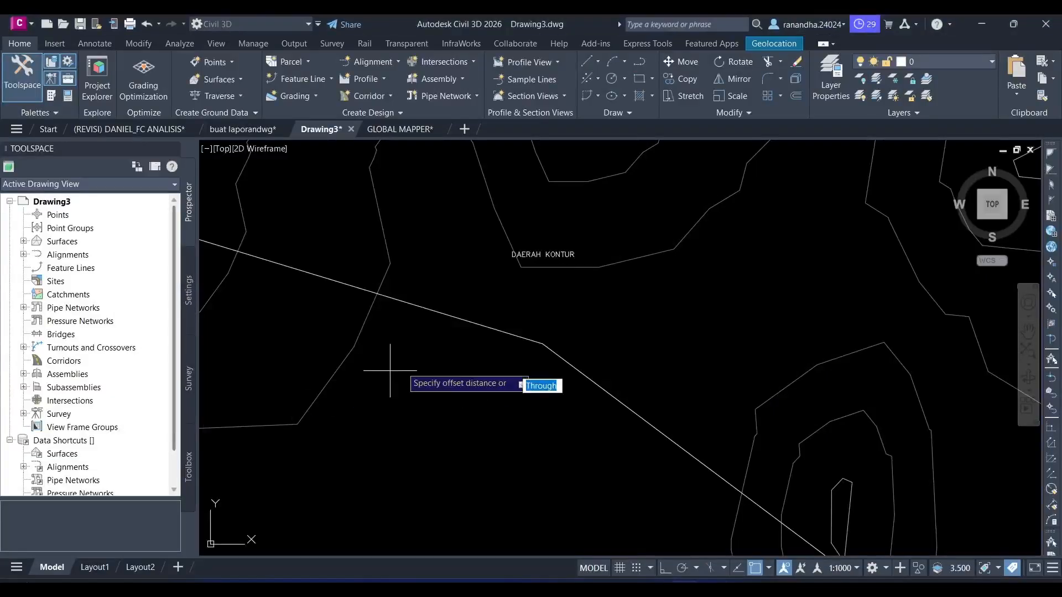
{"action": "type", "text": "5.5"}
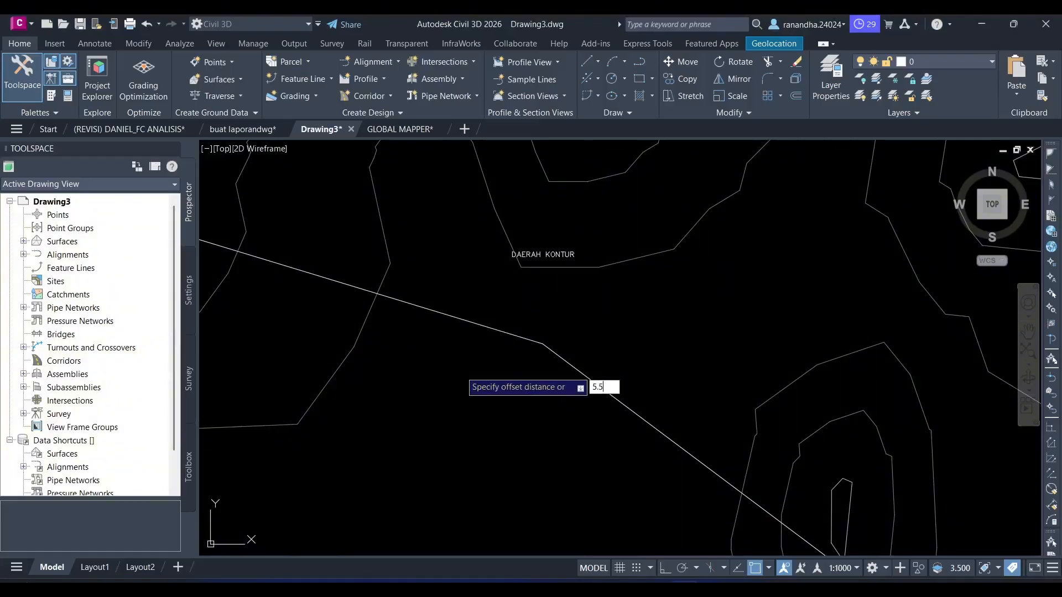
{"action": "key", "text": "Return"}
{"action": "left_click", "coordinate": [472, 323]}
{"action": "left_click", "coordinate": [458, 368]}
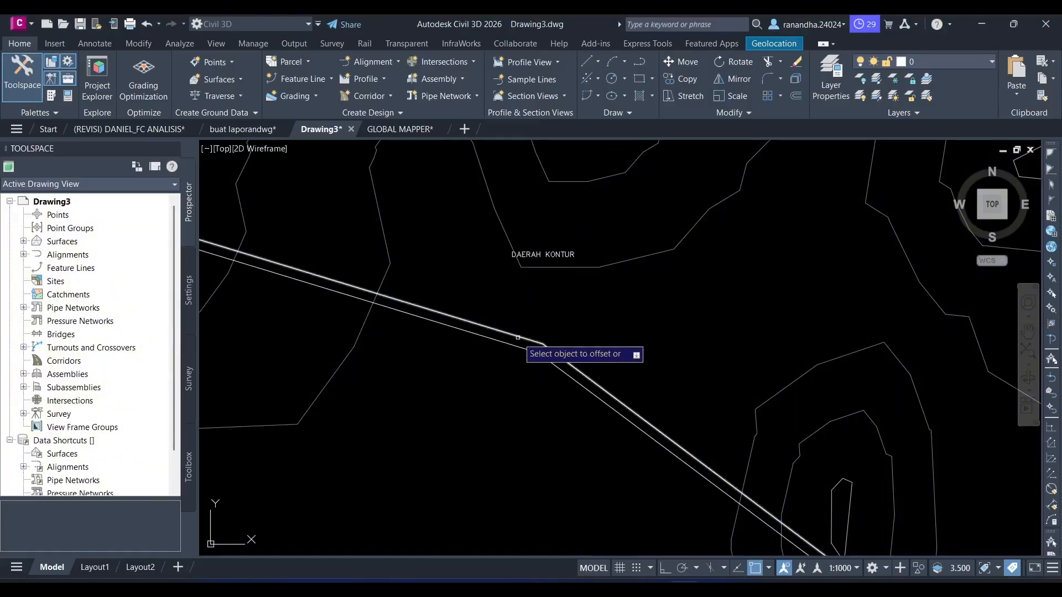
{"action": "left_click", "coordinate": [518, 337]}
{"action": "left_click", "coordinate": [542, 303]}
- Start creating a centerline alignment with the alignment layout tools and enter TRAS as its name
{"action": "scroll", "coordinate": [451, 357], "scroll_direction": "down", "scroll_amount": 2}
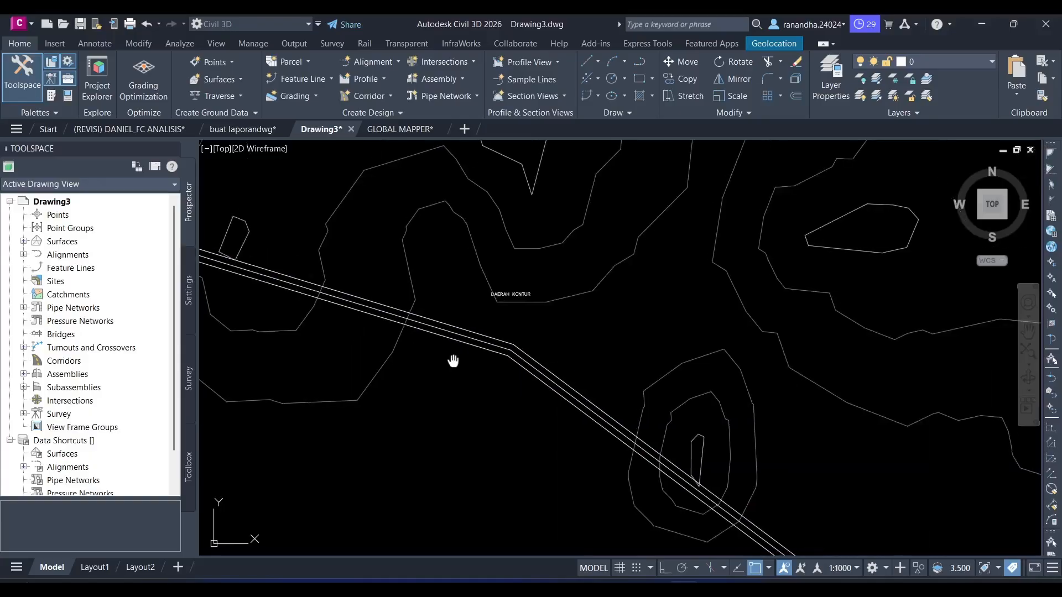
{"action": "middle_click_drag", "start_coordinate": [453, 361], "coordinate": [517, 391]}
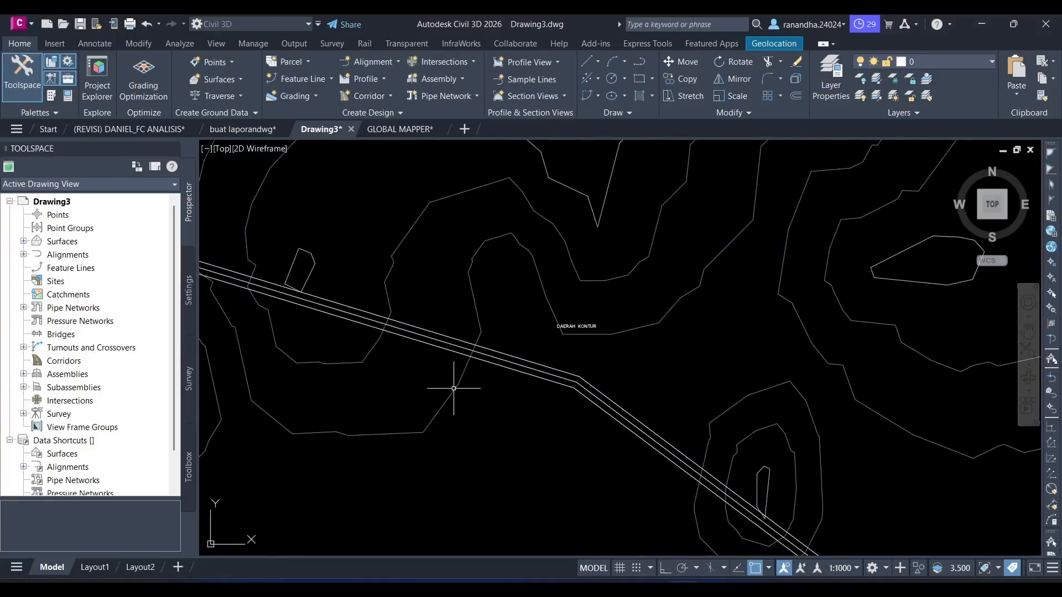
{"action": "scroll", "coordinate": [431, 401], "scroll_direction": "down", "scroll_amount": 4}
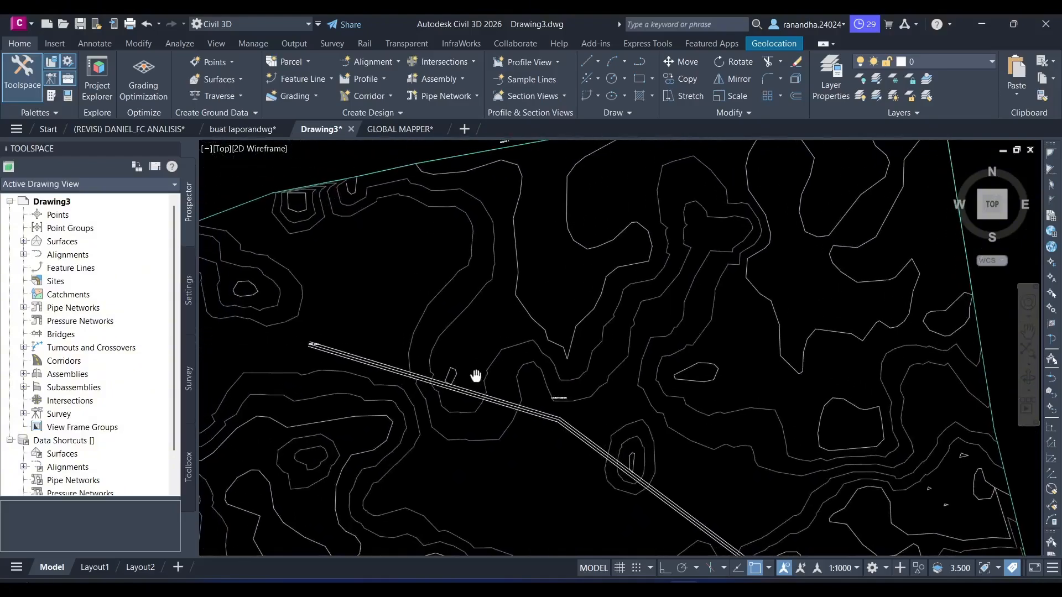
{"action": "left_click", "coordinate": [384, 60]}
{"action": "left_click", "coordinate": [388, 84]}
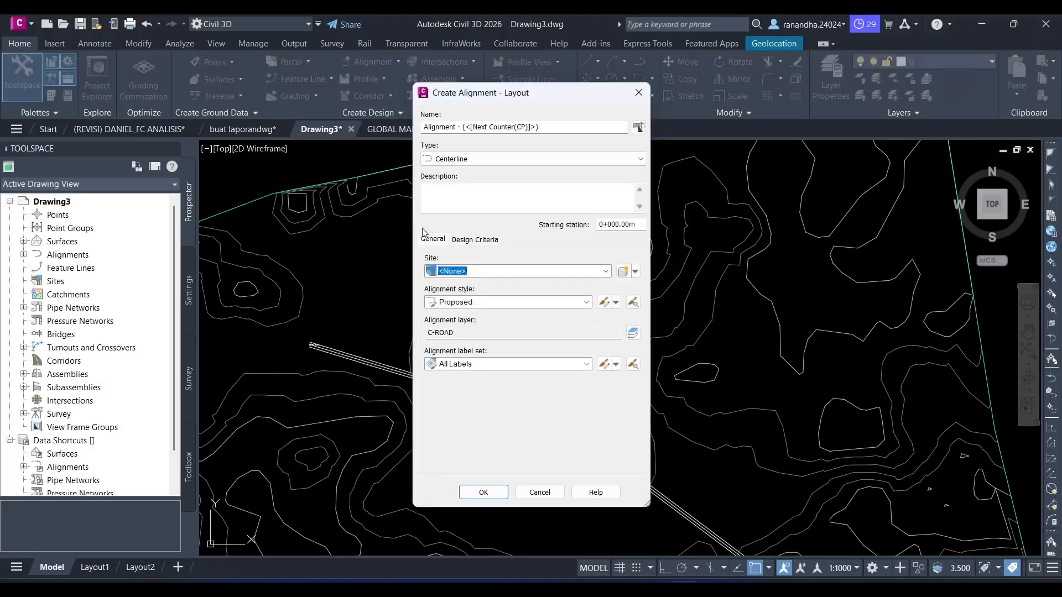
{"action": "left_click", "coordinate": [550, 127]}
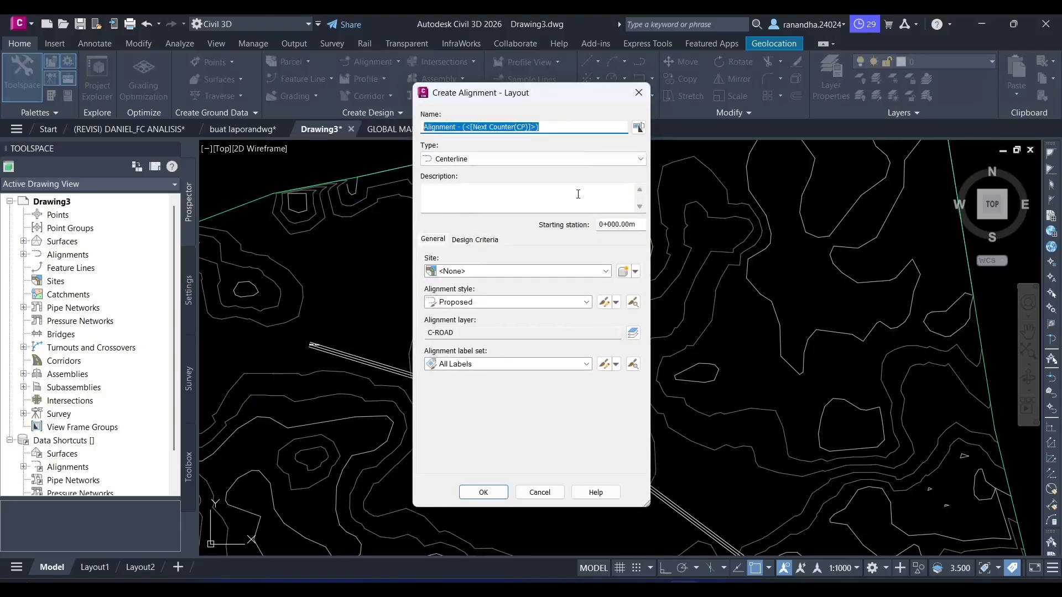
{"action": "type", "text": "TRASE 1"}
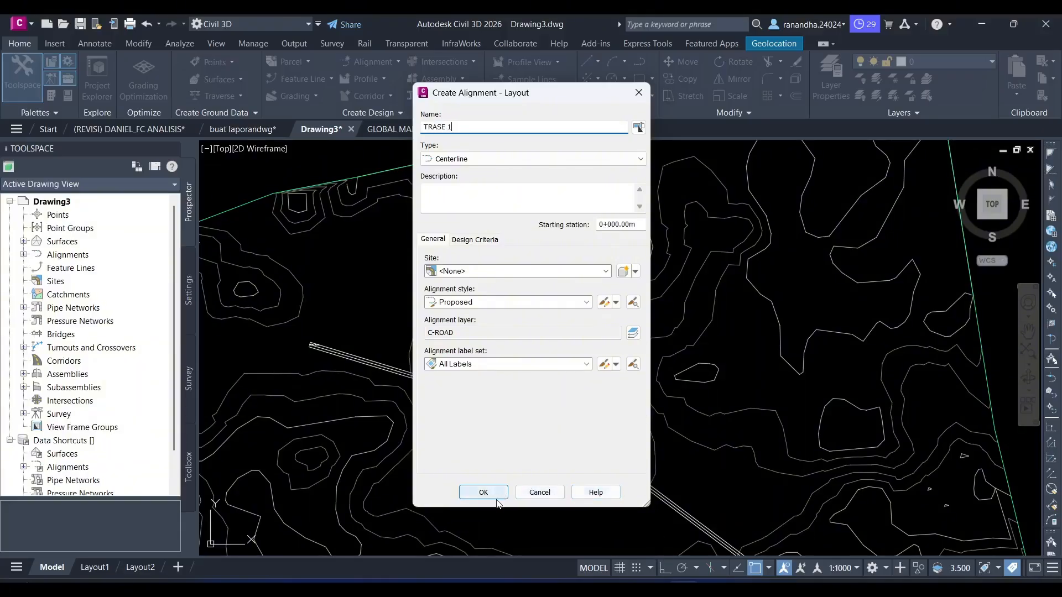
- Name the centerline alignment TRASE 1 and start its tangents without curves at the road centreline's start, TITIK AWAL
{"action": "left_click", "coordinate": [483, 492]}
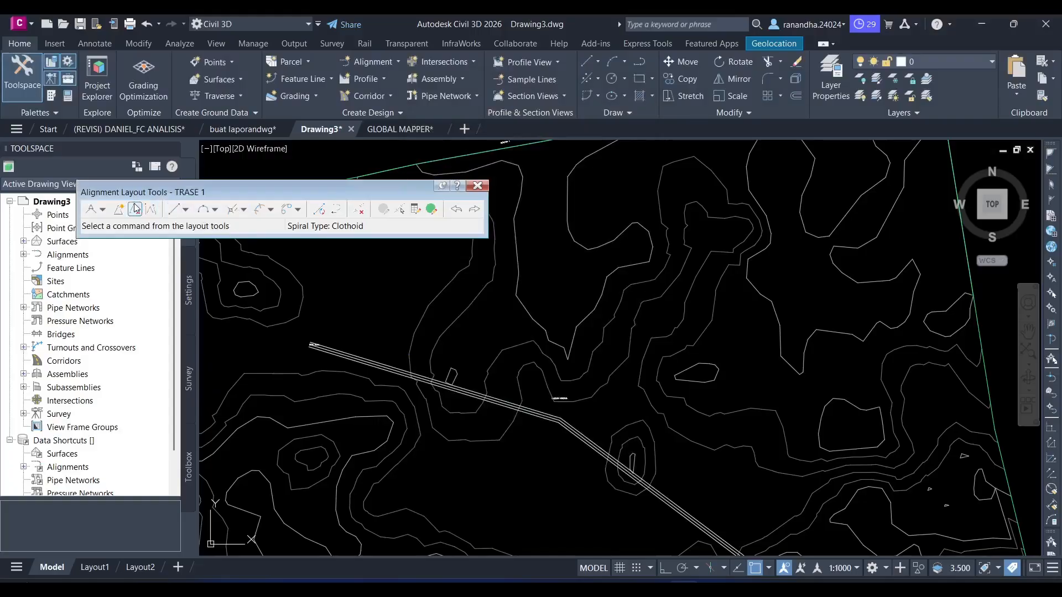
{"action": "left_click", "coordinate": [102, 210]}
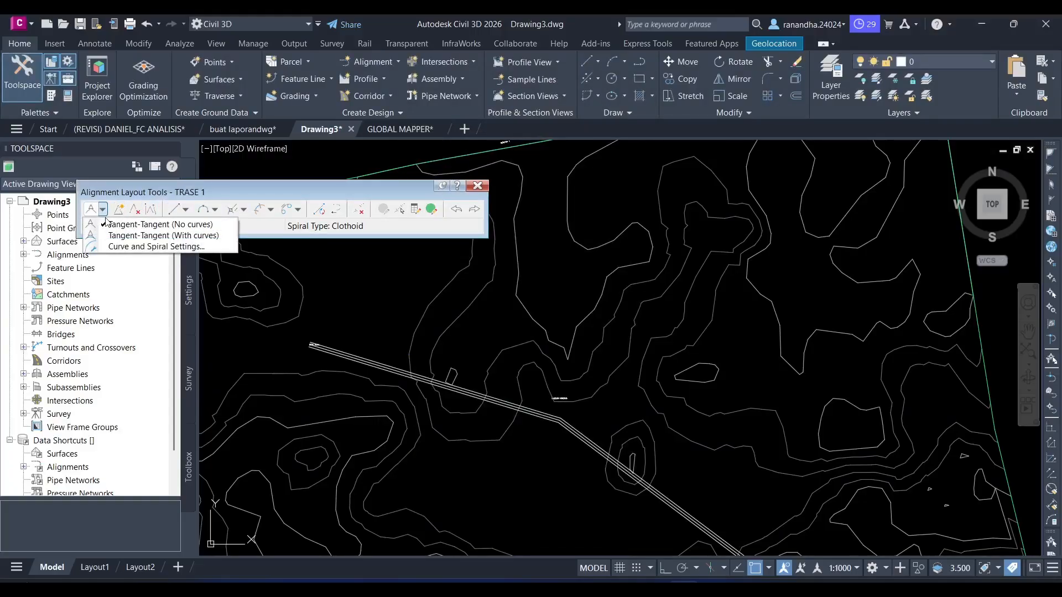
{"action": "left_click", "coordinate": [111, 224]}
{"action": "left_click", "coordinate": [103, 210]}
{"action": "left_click", "coordinate": [111, 225]}
{"action": "scroll", "coordinate": [251, 288], "scroll_direction": "up", "scroll_amount": 5}
{"action": "scroll", "coordinate": [252, 288], "scroll_direction": "down", "scroll_amount": 5}
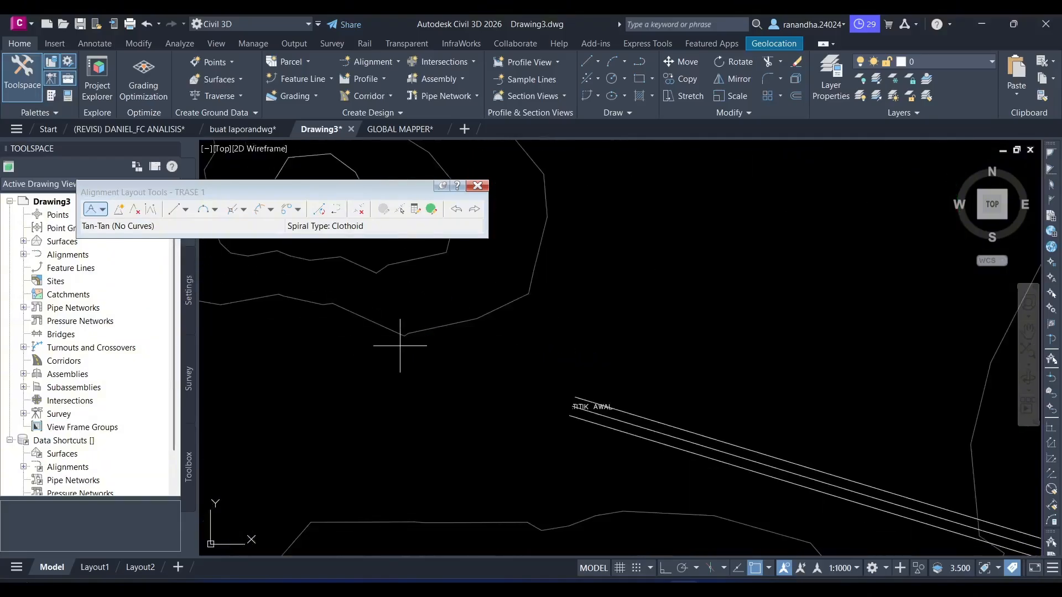
{"action": "middle_click_drag", "start_coordinate": [398, 346], "coordinate": [323, 308]}
{"action": "scroll", "coordinate": [407, 347], "scroll_direction": "up", "scroll_amount": 4}
{"action": "middle_click_drag", "start_coordinate": [462, 370], "coordinate": [409, 356]}
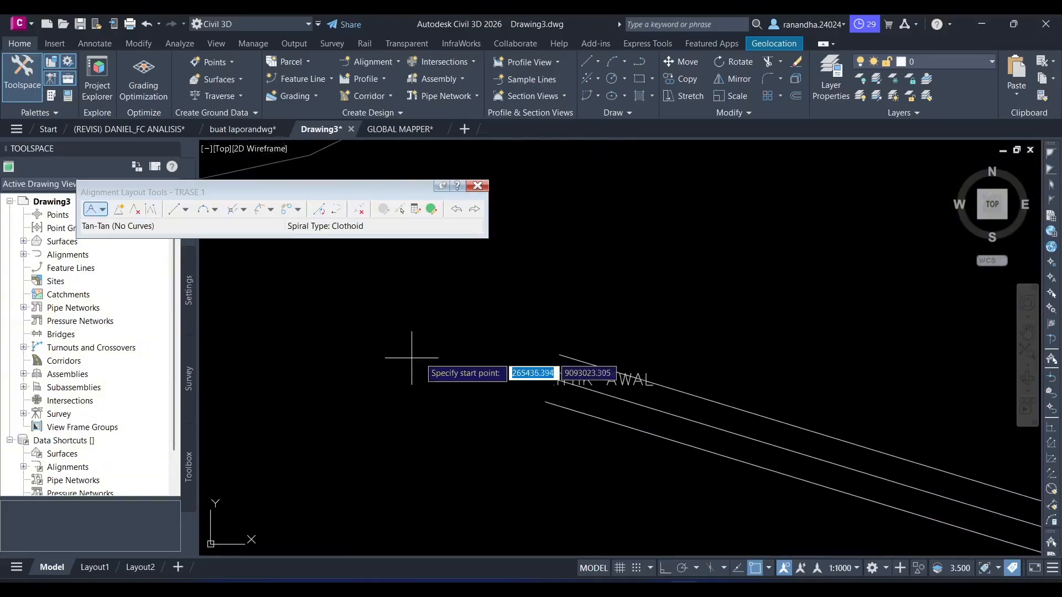
{"action": "left_click", "coordinate": [553, 378]}
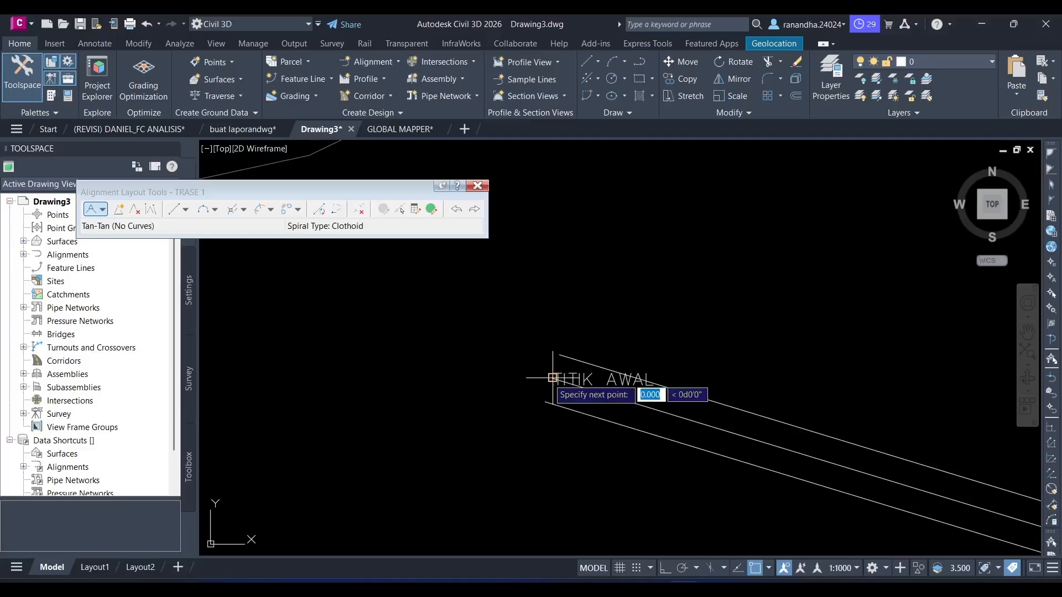
- Continue the TRASE 1 alignment through the centreline's bend to its end at TITIK AKHIR and finish the layout
{"action": "scroll", "coordinate": [556, 377], "scroll_direction": "down", "scroll_amount": 5}
{"action": "scroll", "coordinate": [666, 335], "scroll_direction": "up", "scroll_amount": 5}
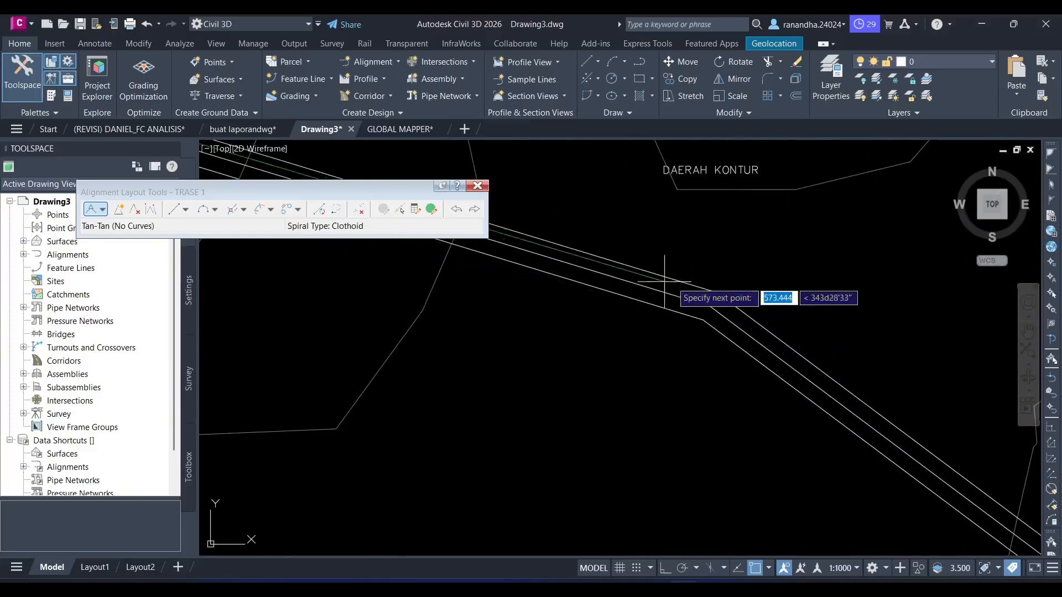
{"action": "scroll", "coordinate": [711, 305], "scroll_direction": "up", "scroll_amount": 2}
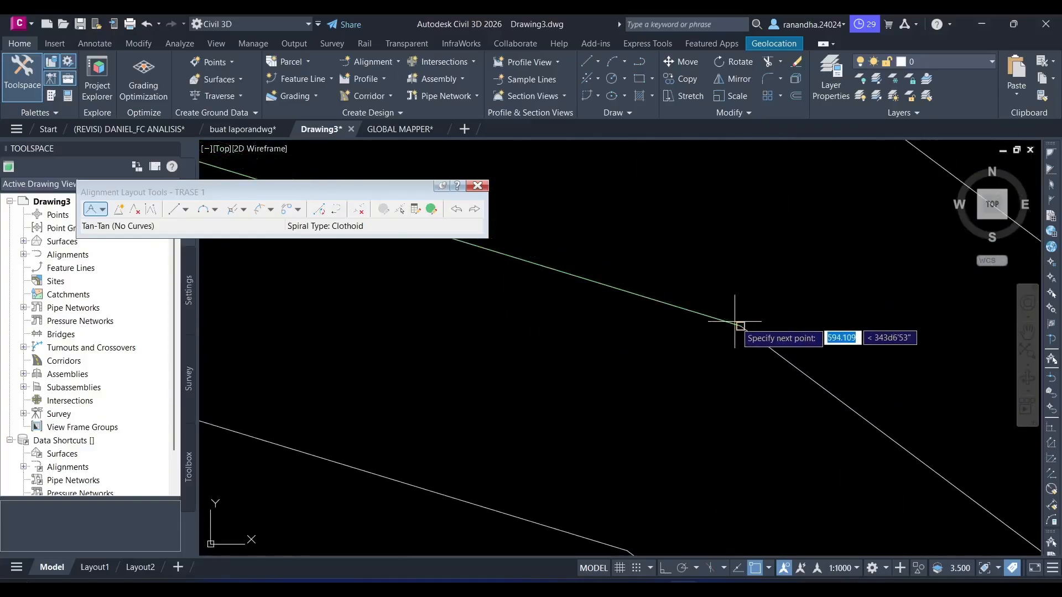
{"action": "left_click", "coordinate": [741, 326]}
{"action": "scroll", "coordinate": [760, 336], "scroll_direction": "down", "scroll_amount": 6}
{"action": "middle_click_drag", "start_coordinate": [784, 370], "coordinate": [752, 346]}
{"action": "scroll", "coordinate": [752, 346], "scroll_direction": "down", "scroll_amount": 5}
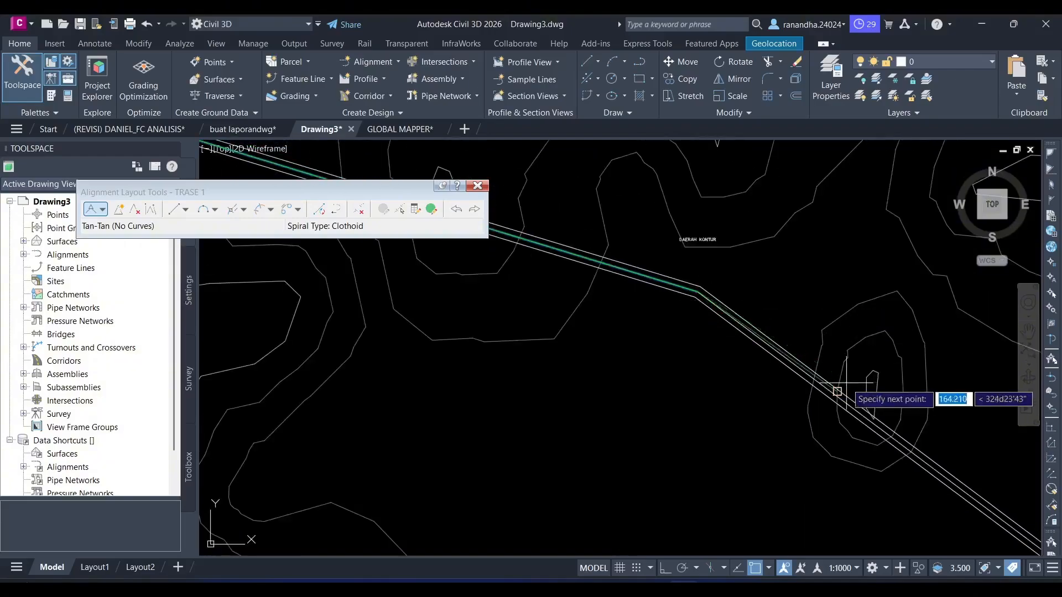
{"action": "scroll", "coordinate": [738, 314], "scroll_direction": "up", "scroll_amount": 6}
{"action": "scroll", "coordinate": [827, 387], "scroll_direction": "up", "scroll_amount": 4}
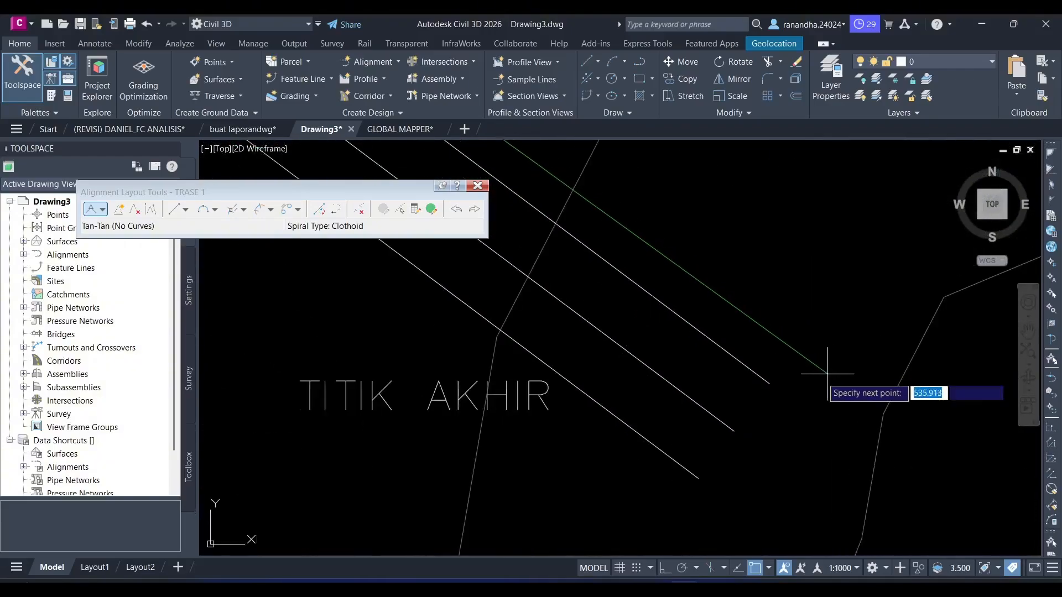
{"action": "key", "text": "Return"}
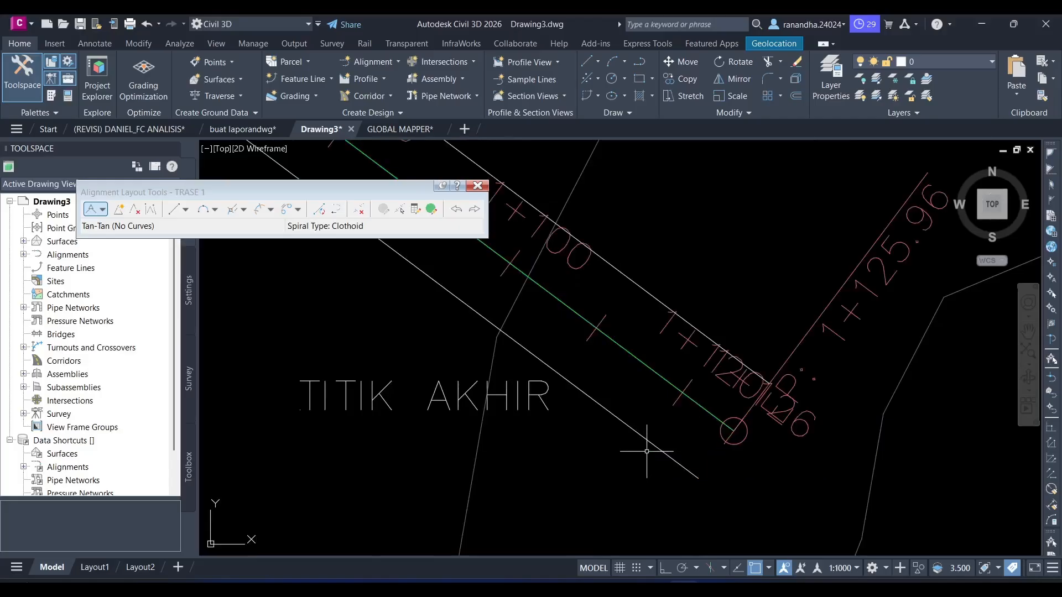
{"action": "left_click", "coordinate": [484, 187]}
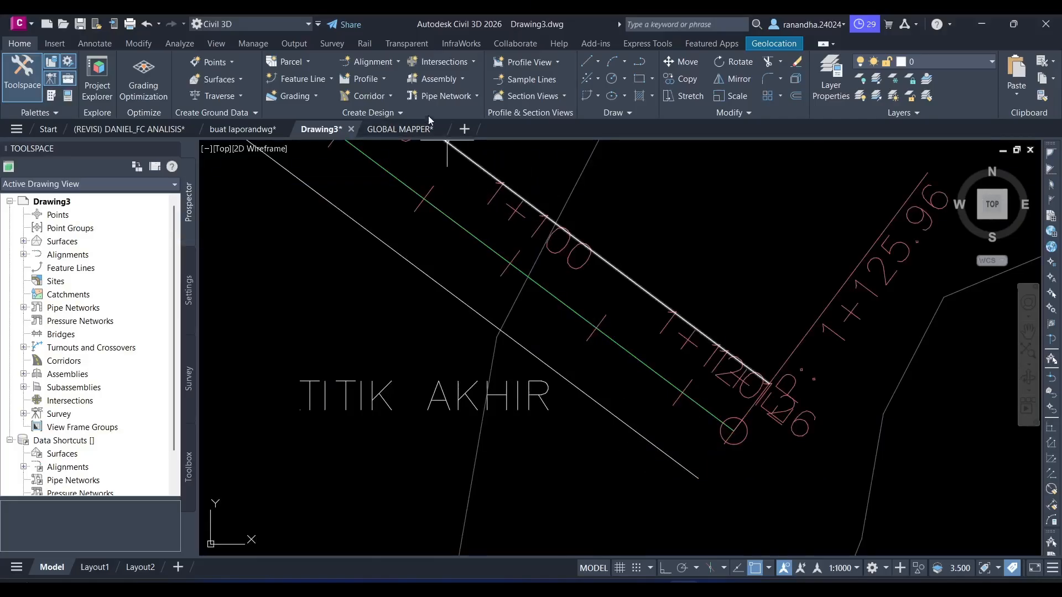
- Create a second centerline alignment named TRASE KANAN with the Proposed style and All Labels set
{"action": "left_click", "coordinate": [381, 62]}
{"action": "left_click", "coordinate": [411, 84]}
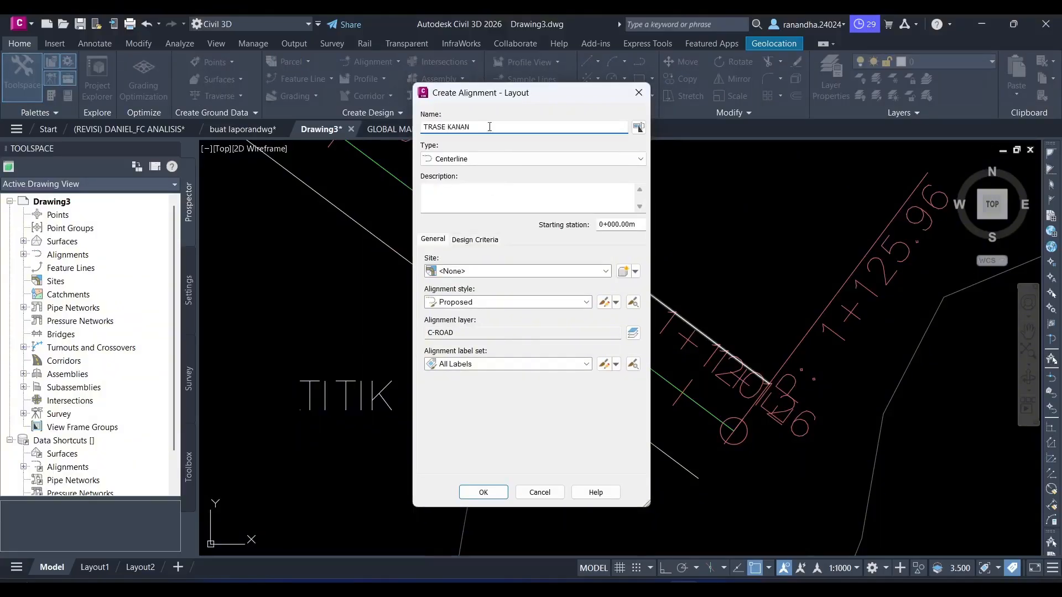
{"action": "left_click", "coordinate": [477, 495]}
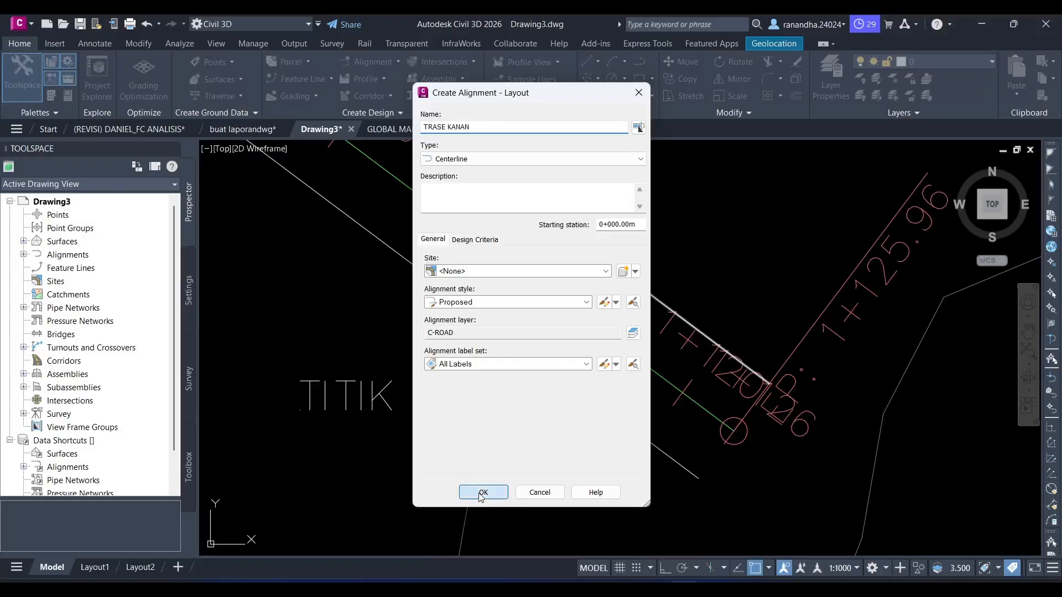
- Start TRASE KANAN with tangents without curves at the start of the lower offset line near TITIK AWAL
{"action": "scroll", "coordinate": [517, 336], "scroll_direction": "down", "scroll_amount": 8}
{"action": "mouse_move", "coordinate": [436, 339]}
{"action": "middle_mouse_down"}
{"action": "mouse_move", "coordinate": [376, 337]}
{"action": "mouse_move", "coordinate": [482, 357]}
{"action": "mouse_move", "coordinate": [564, 394]}
{"action": "middle_mouse_up"}
{"action": "scroll", "coordinate": [481, 356], "scroll_direction": "down", "scroll_amount": 2}
{"action": "middle_click_drag", "start_coordinate": [384, 297], "coordinate": [492, 443]}
{"action": "scroll", "coordinate": [405, 405], "scroll_direction": "up", "scroll_amount": 8}
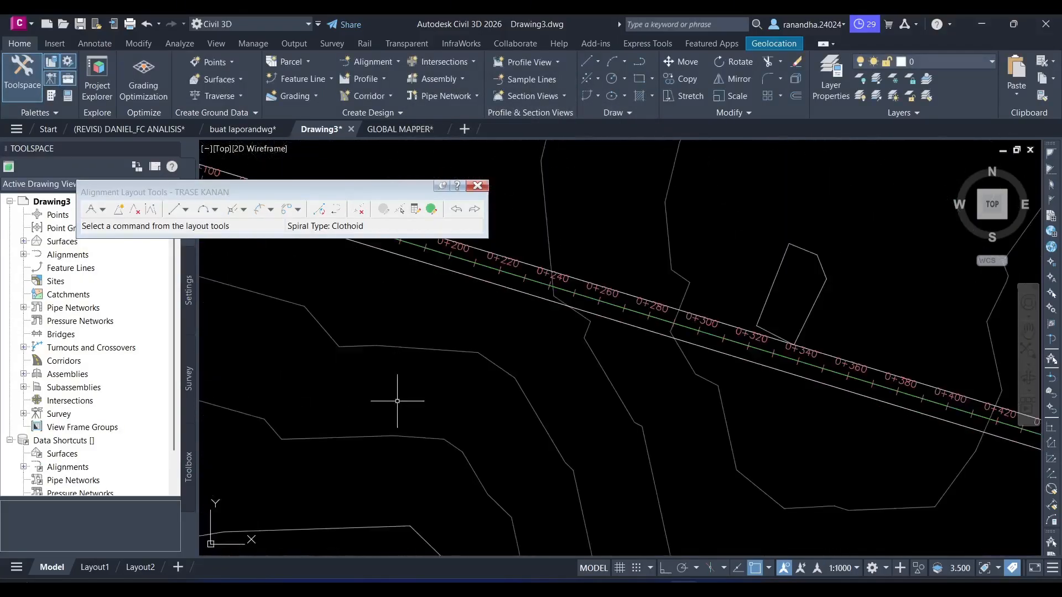
{"action": "middle_click_drag", "start_coordinate": [376, 399], "coordinate": [463, 433]}
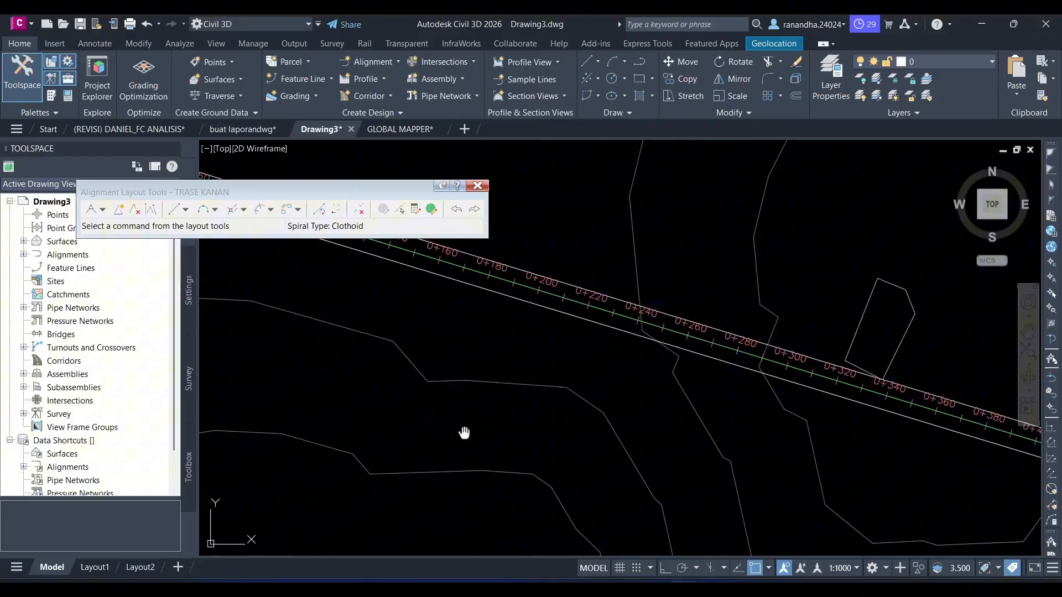
{"action": "left_click", "coordinate": [102, 210]}
{"action": "left_click", "coordinate": [139, 223]}
{"action": "middle_click_drag", "start_coordinate": [232, 246], "coordinate": [340, 415]}
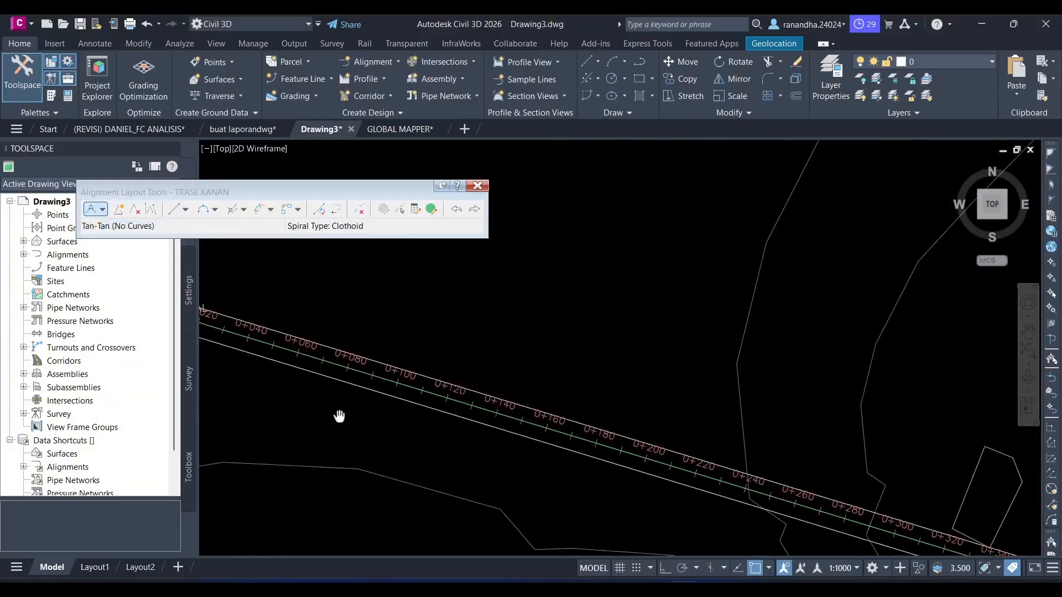
{"action": "scroll", "coordinate": [495, 415], "scroll_direction": "up", "scroll_amount": 2}
{"action": "mouse_move", "coordinate": [496, 415]}
{"action": "middle_mouse_down"}
{"action": "mouse_move", "coordinate": [688, 396]}
{"action": "mouse_move", "coordinate": [487, 270]}
{"action": "middle_mouse_up"}
{"action": "scroll", "coordinate": [559, 332], "scroll_direction": "up", "scroll_amount": 2}
{"action": "left_click", "coordinate": [507, 336]}
- Place the next TRASE KANAN point at the bend of the lower offset line near DAERAH KONTUR
{"action": "scroll", "coordinate": [658, 397], "scroll_direction": "down", "scroll_amount": 7}
{"action": "scroll", "coordinate": [487, 270], "scroll_direction": "down", "scroll_amount": 4}
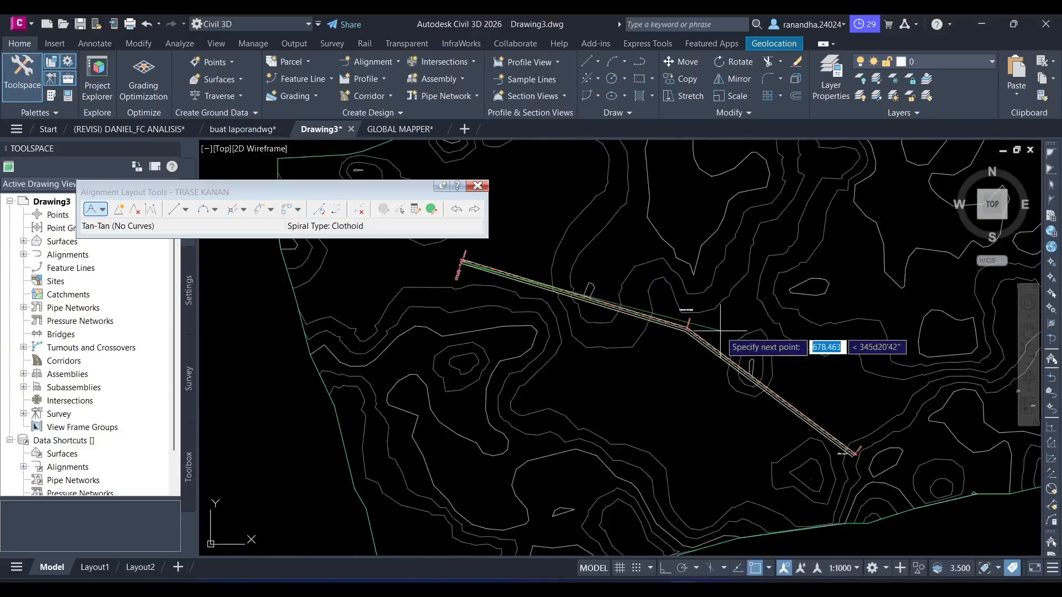
{"action": "scroll", "coordinate": [658, 332], "scroll_direction": "up", "scroll_amount": 8}
{"action": "middle_click_drag", "start_coordinate": [780, 321], "coordinate": [557, 412]}
{"action": "scroll", "coordinate": [556, 412], "scroll_direction": "up", "scroll_amount": 2}
{"action": "scroll", "coordinate": [658, 382], "scroll_direction": "up", "scroll_amount": 2}
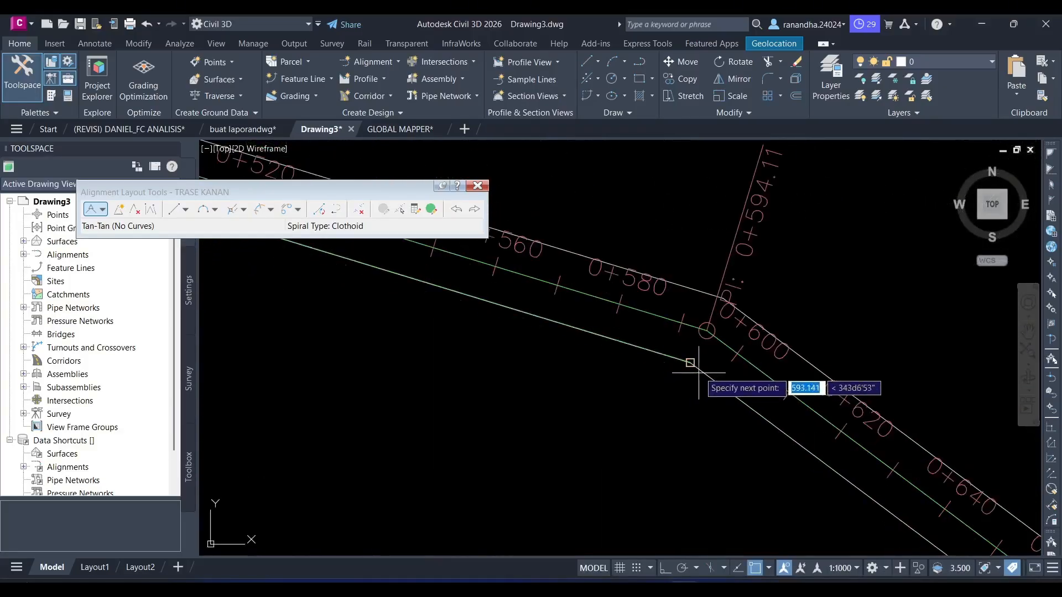
{"action": "left_click", "coordinate": [683, 369]}
- End TRASE KANAN at the lower offset line's endpoint near TITIK AKHIR and finish the layout
{"action": "scroll", "coordinate": [730, 424], "scroll_direction": "down", "scroll_amount": 5}
{"action": "middle_click_drag", "start_coordinate": [737, 430], "coordinate": [612, 243]}
{"action": "scroll", "coordinate": [612, 242], "scroll_direction": "down", "scroll_amount": 2}
{"action": "middle_click_drag", "start_coordinate": [706, 334], "coordinate": [447, 151]}
{"action": "middle_click_drag", "start_coordinate": [734, 409], "coordinate": [585, 292]}
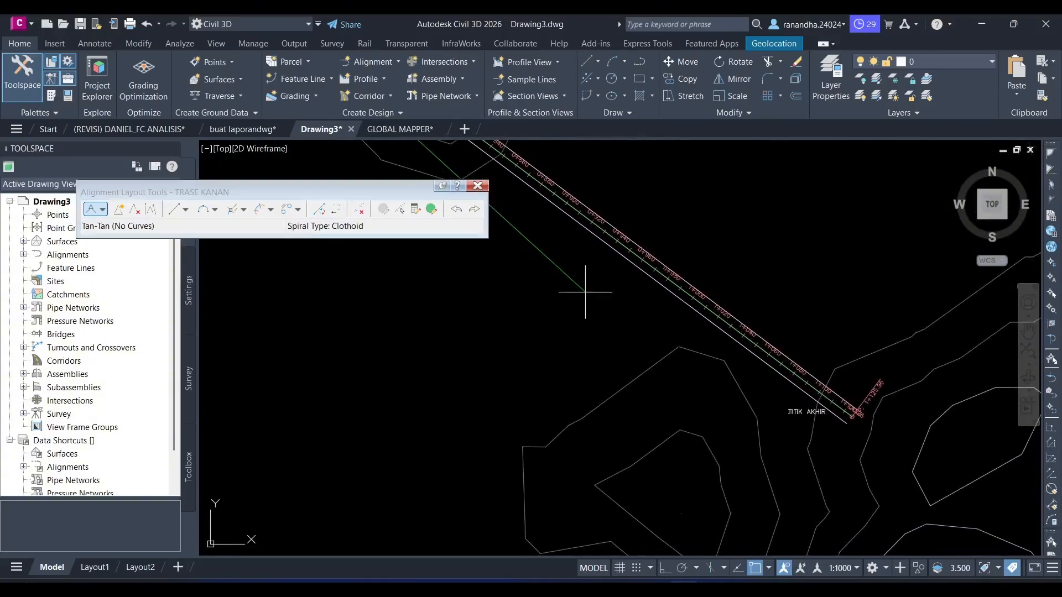
{"action": "scroll", "coordinate": [863, 412], "scroll_direction": "up", "scroll_amount": 8}
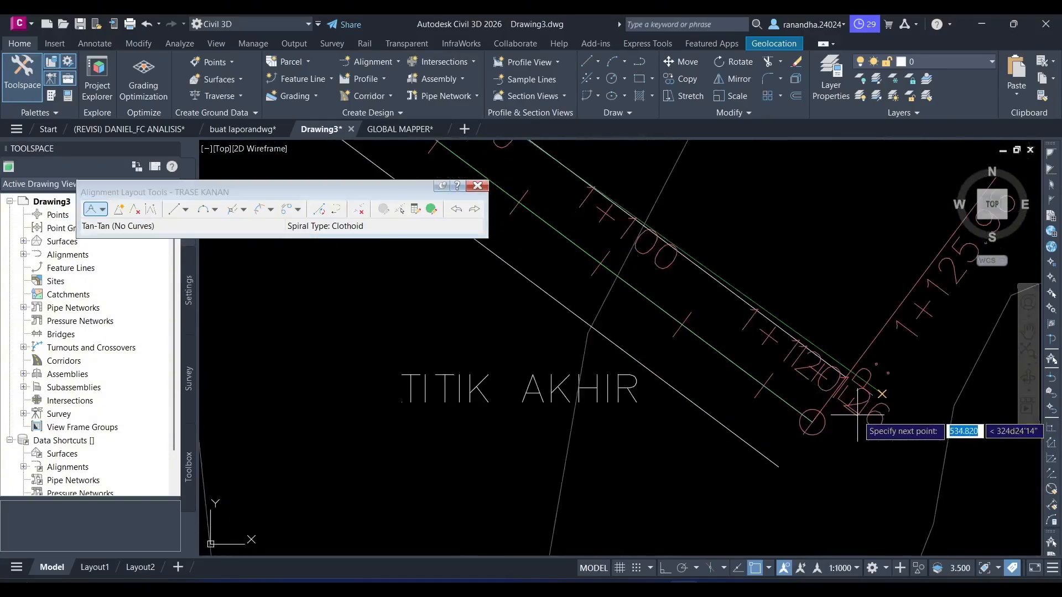
{"action": "left_click", "coordinate": [779, 466]}
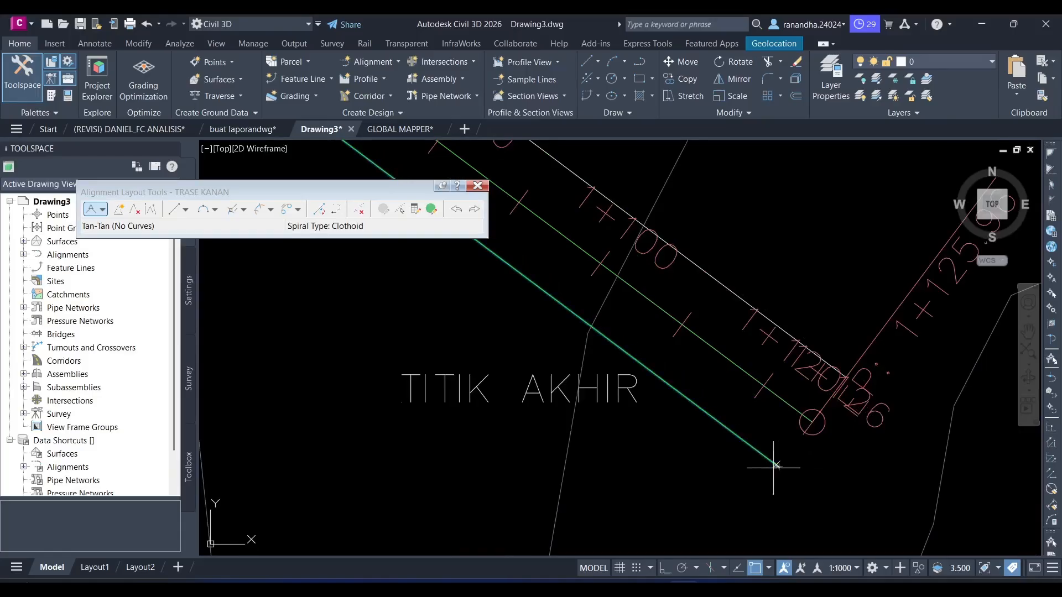
{"action": "left_click", "coordinate": [478, 186]}
- Create a third centerline alignment named TRASE KIRI with the Proposed style and All Labels set
{"action": "left_click", "coordinate": [391, 64]}
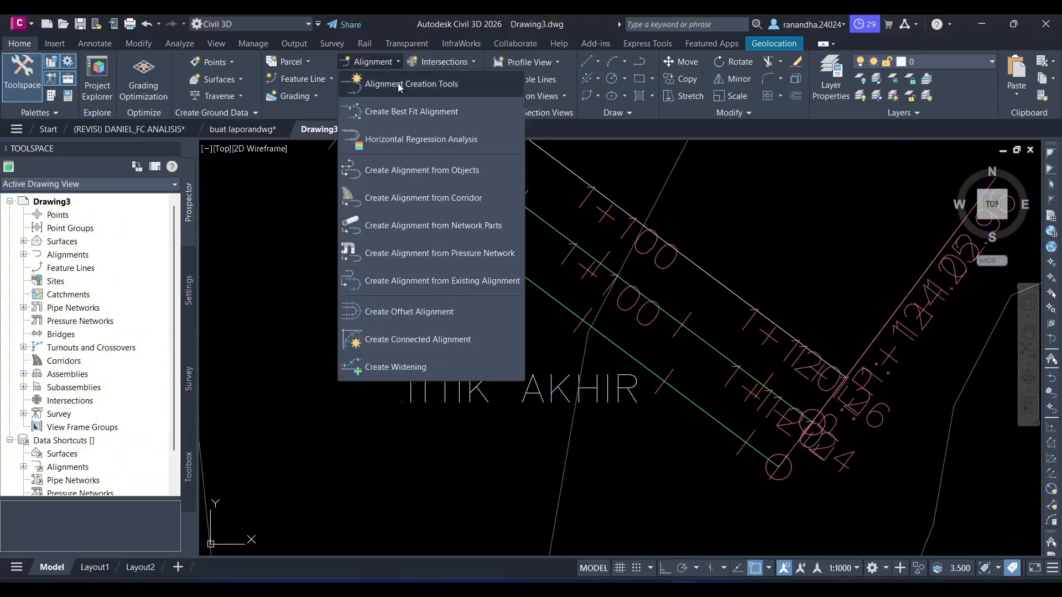
{"action": "left_click", "coordinate": [398, 84]}
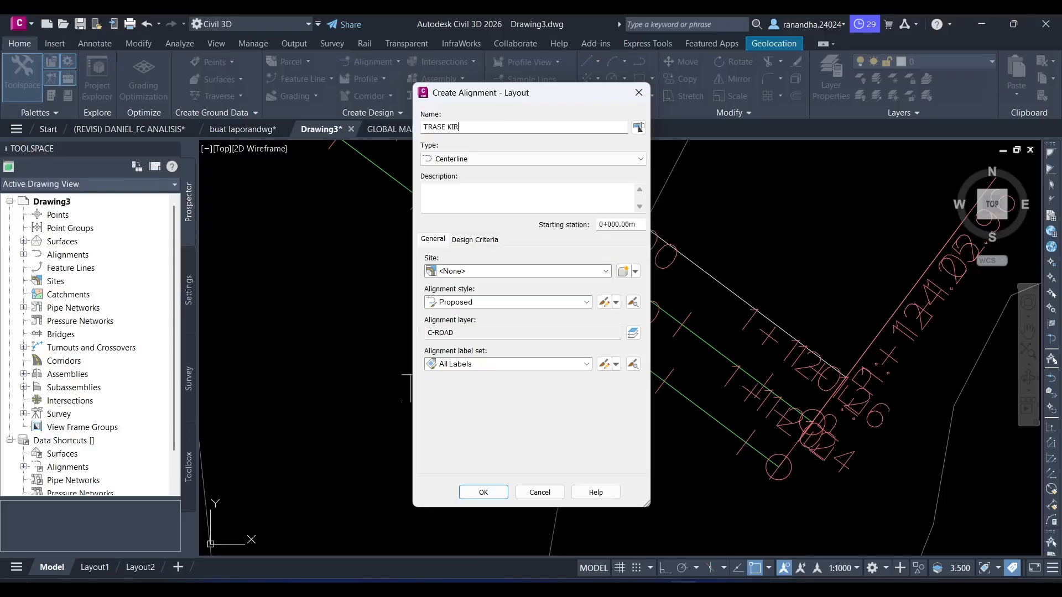
{"action": "left_click", "coordinate": [485, 492]}
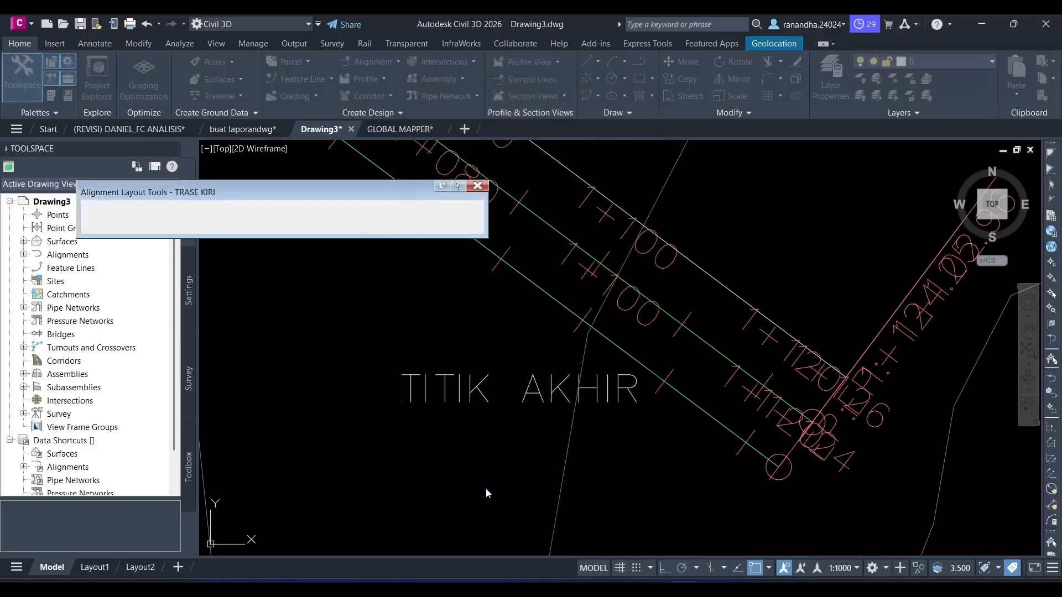
- Start TRASE KIRI with tangents without curves at the start of the upper offset line near TITIK AWAL
{"action": "left_click", "coordinate": [102, 212]}
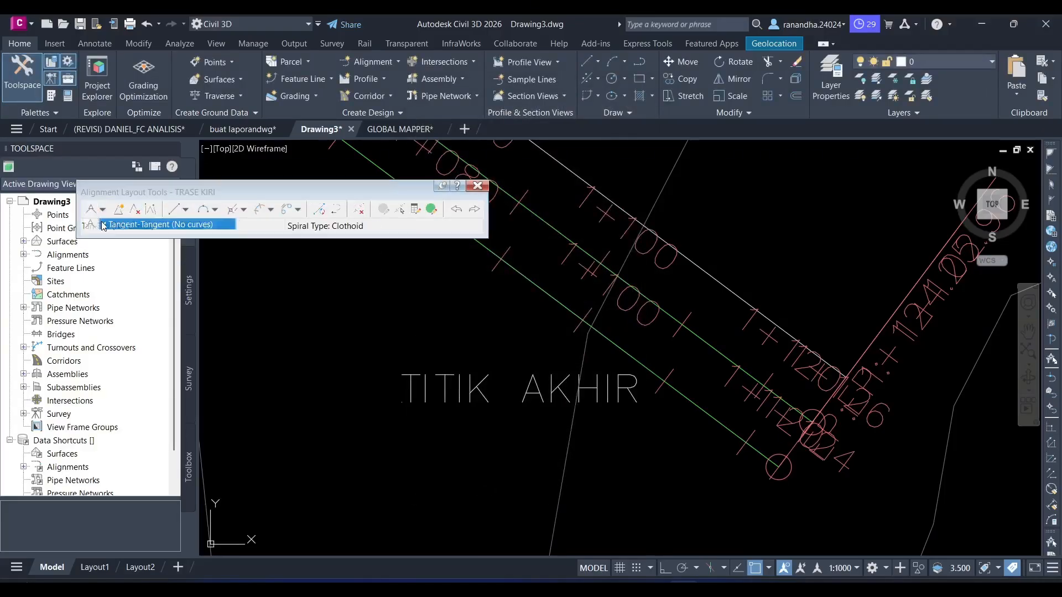
{"action": "left_click", "coordinate": [127, 226]}
{"action": "scroll", "coordinate": [317, 293], "scroll_direction": "down", "scroll_amount": 5}
{"action": "middle_click_drag", "start_coordinate": [316, 294], "coordinate": [534, 369]}
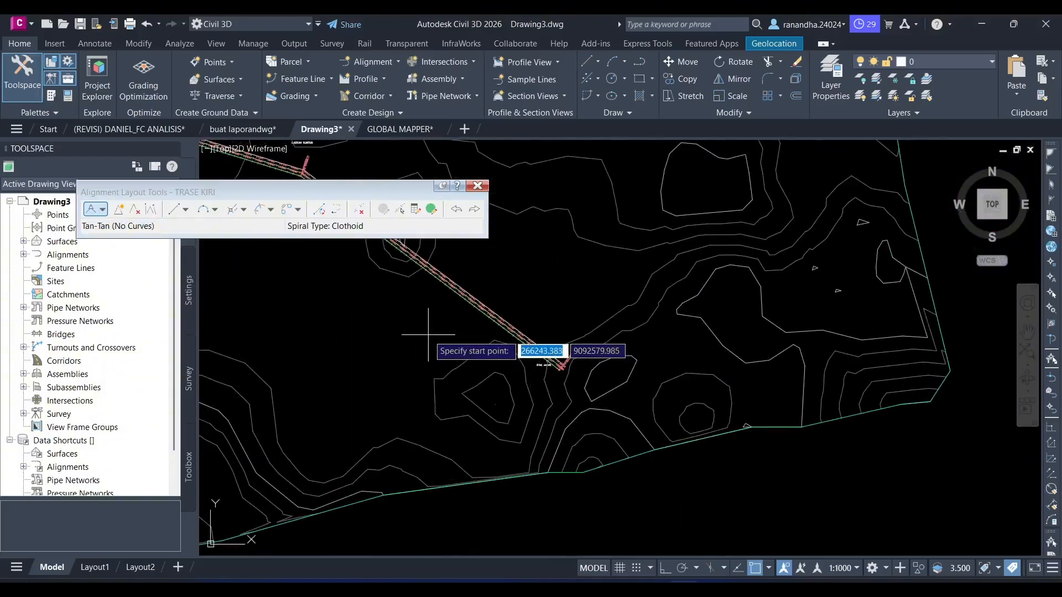
{"action": "middle_click_drag", "start_coordinate": [320, 243], "coordinate": [532, 401]}
{"action": "mouse_move", "coordinate": [435, 363]}
{"action": "middle_mouse_down"}
{"action": "mouse_move", "coordinate": [471, 405]}
{"action": "mouse_move", "coordinate": [664, 443]}
{"action": "middle_mouse_up"}
{"action": "scroll", "coordinate": [393, 329], "scroll_direction": "up", "scroll_amount": 6}
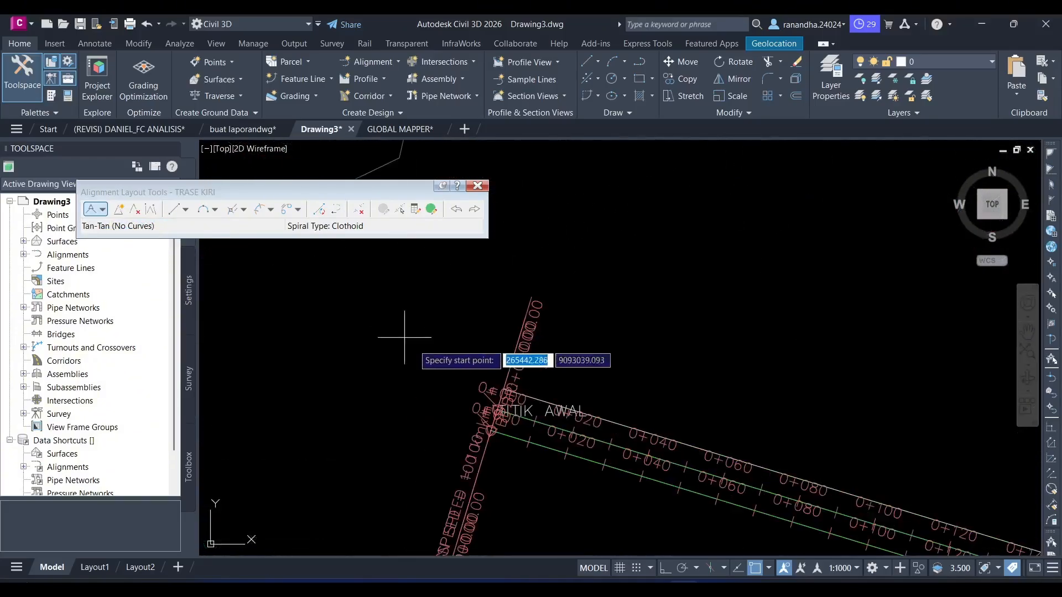
{"action": "scroll", "coordinate": [632, 384], "scroll_direction": "up", "scroll_amount": 4}
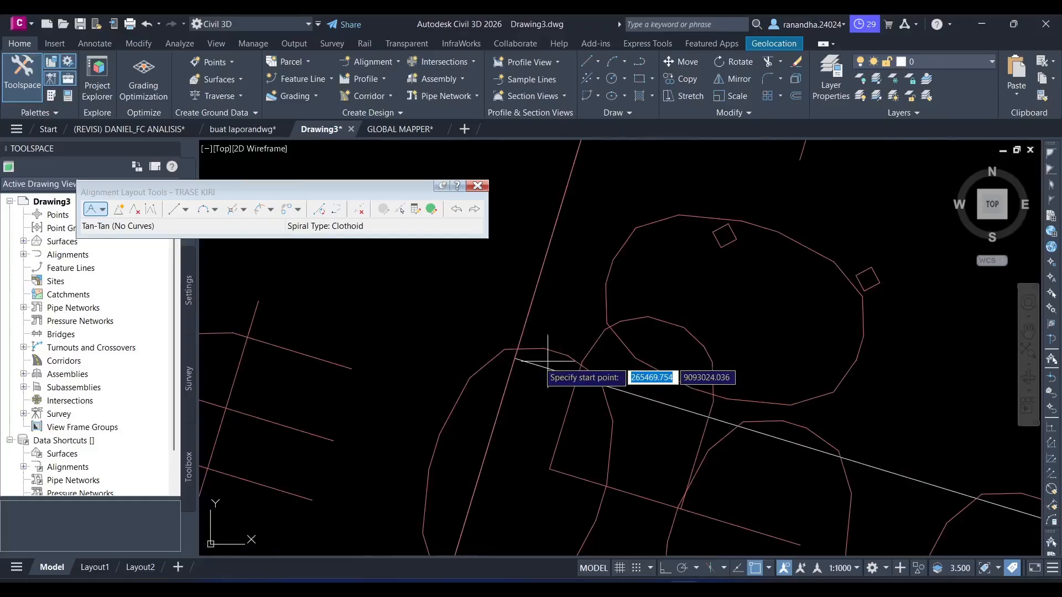
{"action": "left_click", "coordinate": [515, 358]}
- Place the next TRASE KIRI point at the bend of the upper offset line near DAERAH KONTUR
{"action": "scroll", "coordinate": [625, 369], "scroll_direction": "down", "scroll_amount": 12}
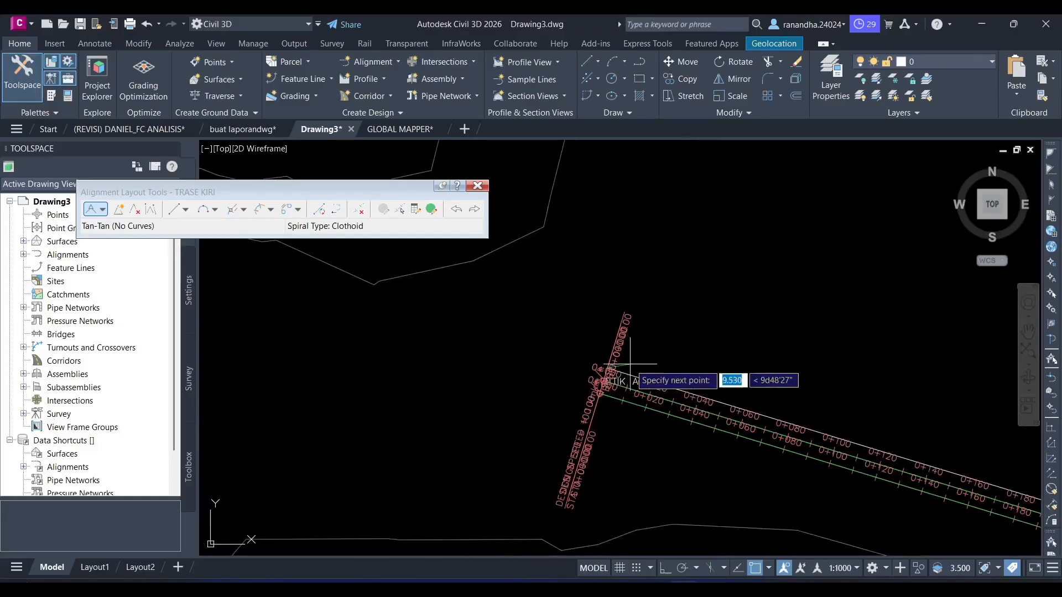
{"action": "middle_click_drag", "start_coordinate": [824, 380], "coordinate": [566, 311]}
{"action": "scroll", "coordinate": [566, 312], "scroll_direction": "down", "scroll_amount": 2}
{"action": "scroll", "coordinate": [806, 394], "scroll_direction": "up", "scroll_amount": 7}
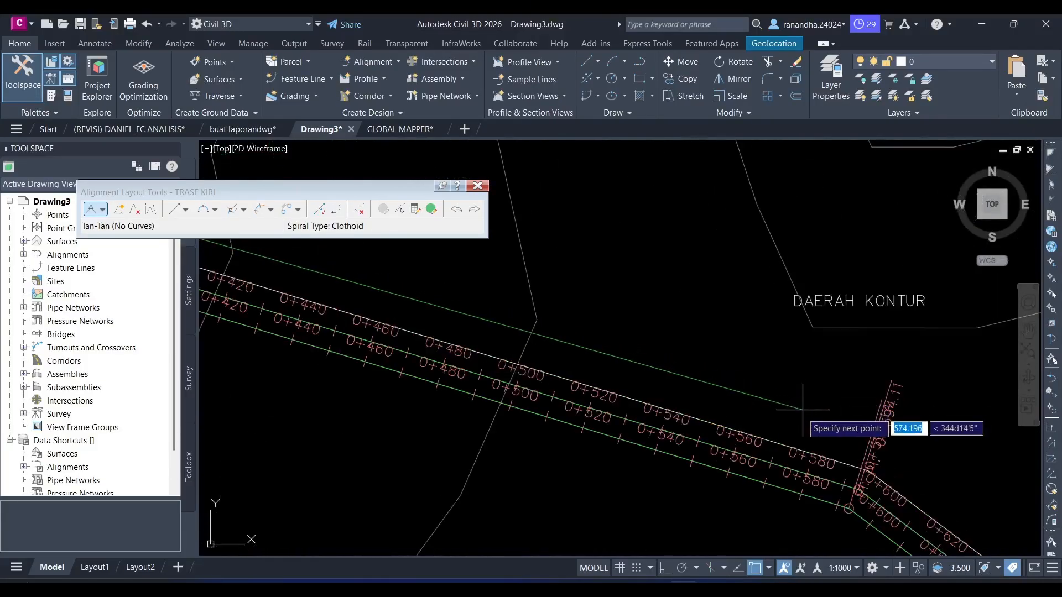
{"action": "middle_click_drag", "start_coordinate": [804, 413], "coordinate": [594, 319]}
{"action": "scroll", "coordinate": [652, 376], "scroll_direction": "up", "scroll_amount": 7}
{"action": "scroll", "coordinate": [652, 377], "scroll_direction": "up", "scroll_amount": 5}
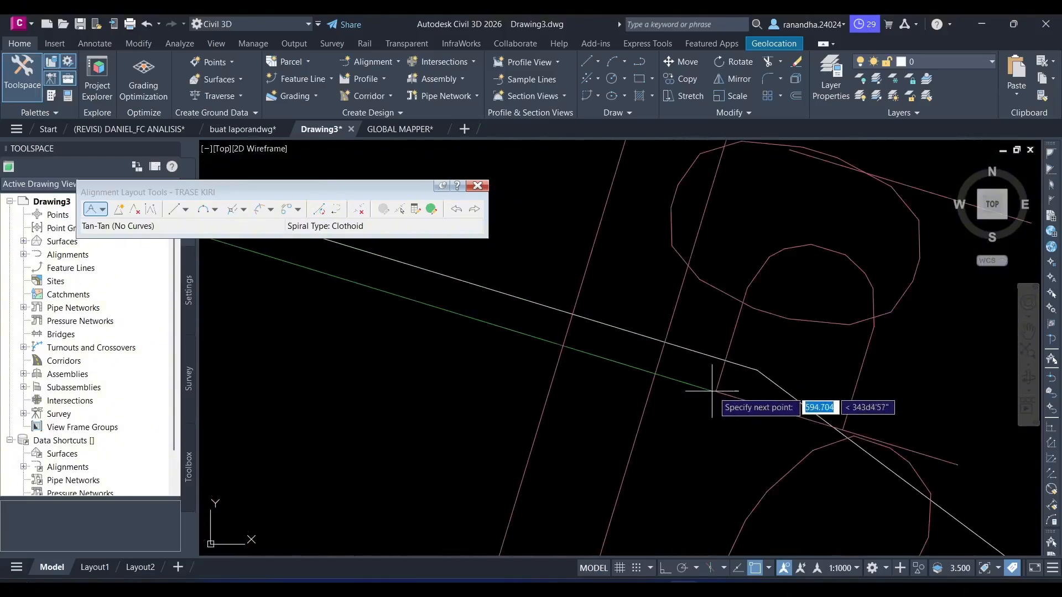
{"action": "left_click", "coordinate": [757, 370]}
- End TRASE KIRI at the upper offset line's endpoint near TITIK AKHIR and finish the alignment layout
{"action": "scroll", "coordinate": [773, 399], "scroll_direction": "down", "scroll_amount": 10}
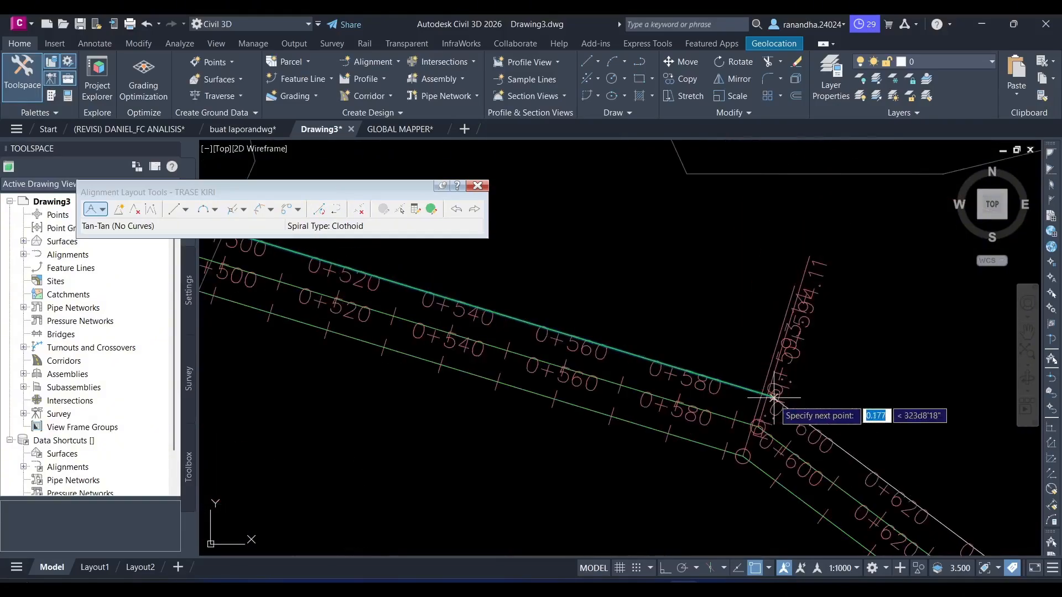
{"action": "middle_click_drag", "start_coordinate": [920, 435], "coordinate": [736, 330]}
{"action": "mouse_move", "coordinate": [838, 398]}
{"action": "middle_mouse_down"}
{"action": "mouse_move", "coordinate": [758, 310]}
{"action": "mouse_move", "coordinate": [686, 264]}
{"action": "middle_mouse_up"}
{"action": "scroll", "coordinate": [686, 265], "scroll_direction": "down", "scroll_amount": 5}
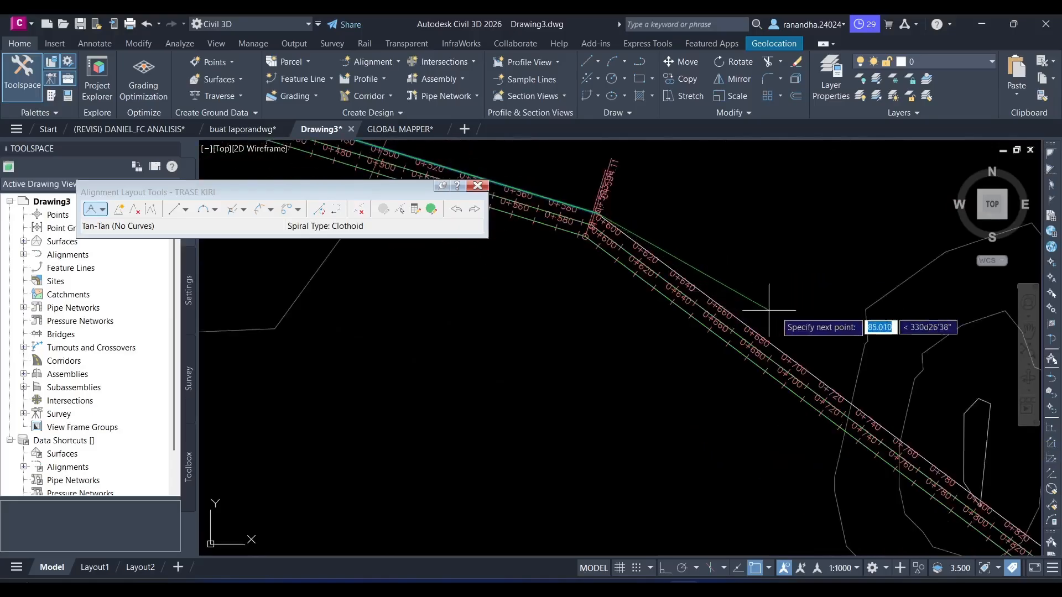
{"action": "middle_click_drag", "start_coordinate": [770, 315], "coordinate": [654, 227]}
{"action": "mouse_move", "coordinate": [793, 343]}
{"action": "middle_mouse_down"}
{"action": "mouse_move", "coordinate": [650, 252]}
{"action": "mouse_move", "coordinate": [603, 200]}
{"action": "middle_mouse_up"}
{"action": "middle_click_drag", "start_coordinate": [853, 348], "coordinate": [742, 282]}
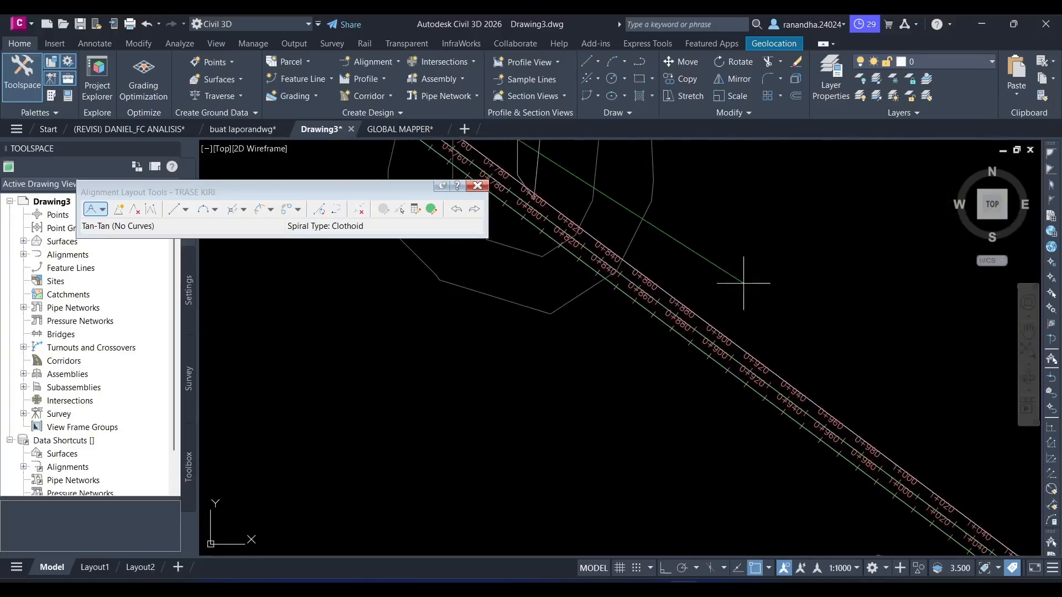
{"action": "middle_click_drag", "start_coordinate": [959, 393], "coordinate": [831, 329]}
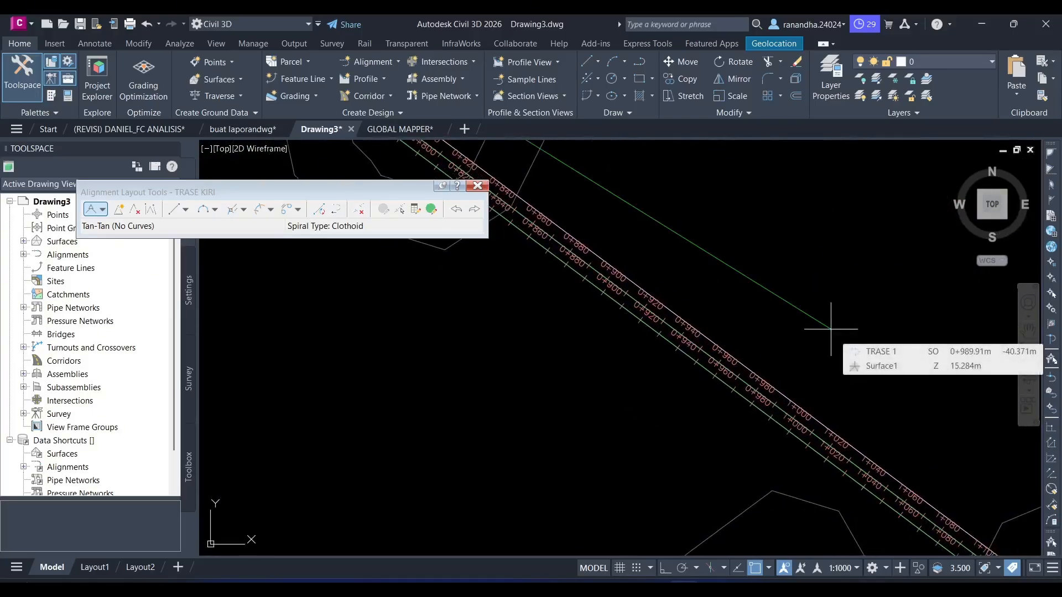
{"action": "scroll", "coordinate": [857, 330], "scroll_direction": "down", "scroll_amount": 4}
{"action": "middle_click_drag", "start_coordinate": [881, 343], "coordinate": [841, 336]}
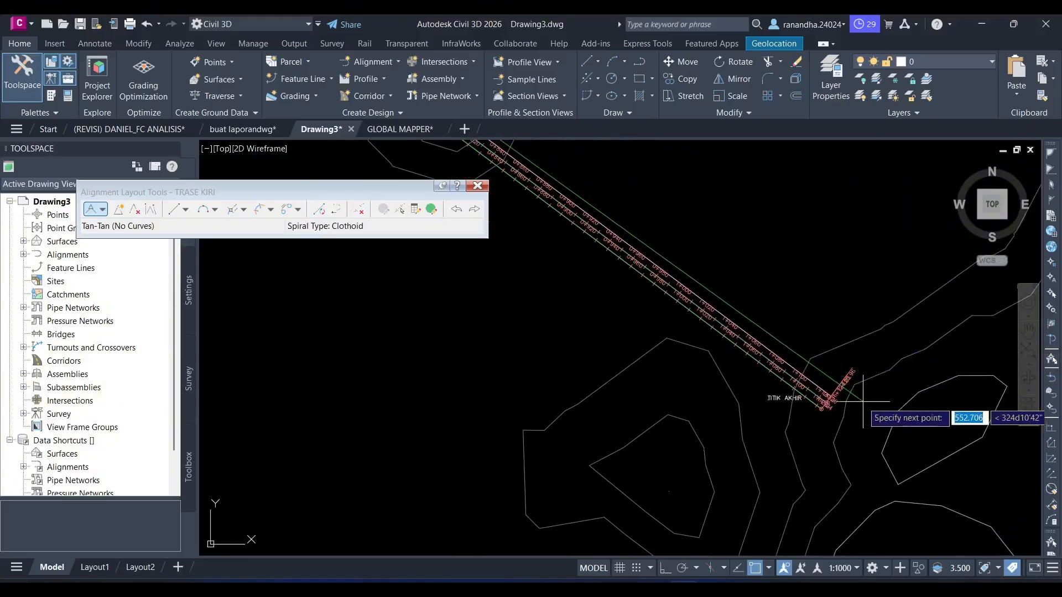
{"action": "scroll", "coordinate": [829, 409], "scroll_direction": "up", "scroll_amount": 5}
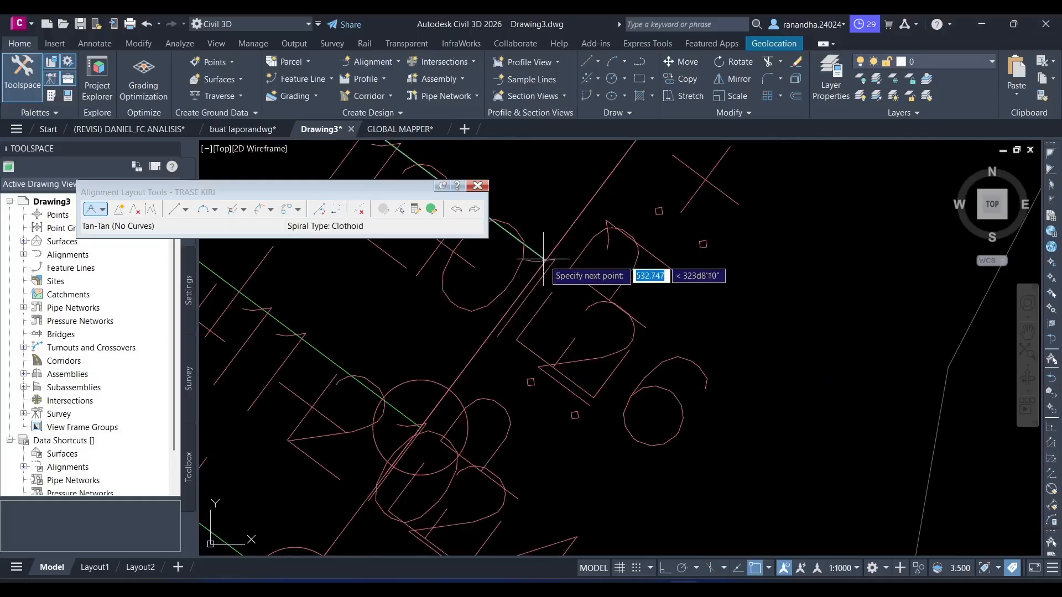
{"action": "left_click", "coordinate": [546, 260]}
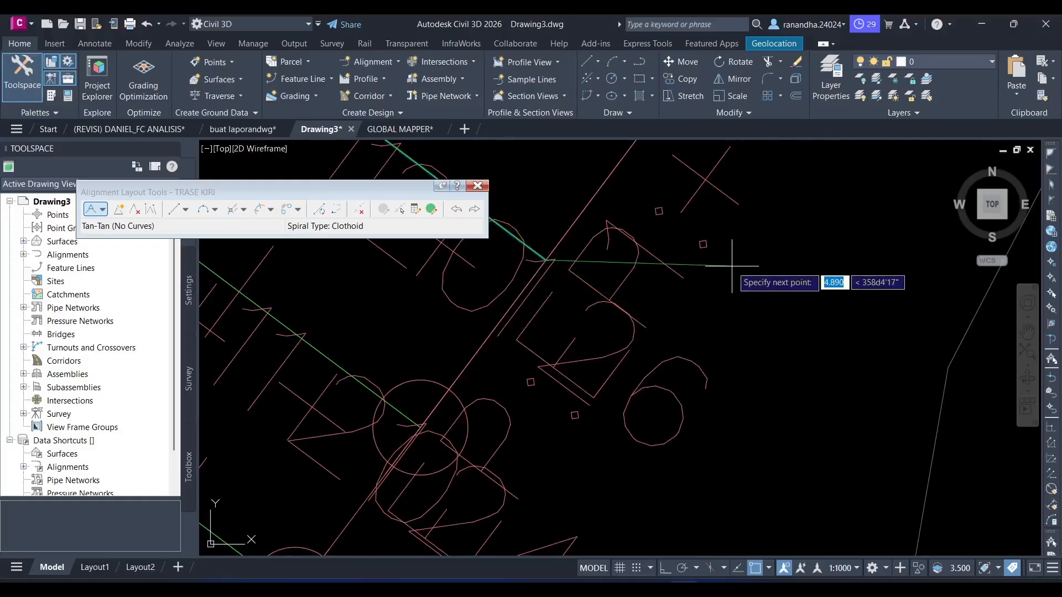
{"action": "key", "text": "Return"}
{"action": "left_click", "coordinate": [485, 186]}
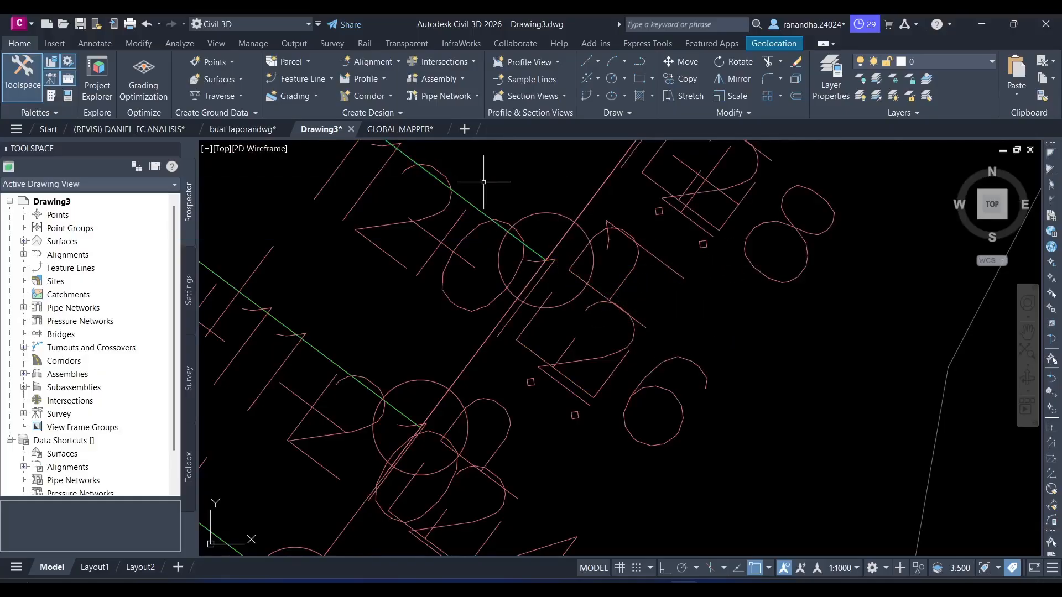
- Examine the three labelled alignments from TITIK AKHIR back to the bend near DAERAH KONTUR
{"action": "scroll", "coordinate": [443, 216], "scroll_direction": "down", "scroll_amount": 5}
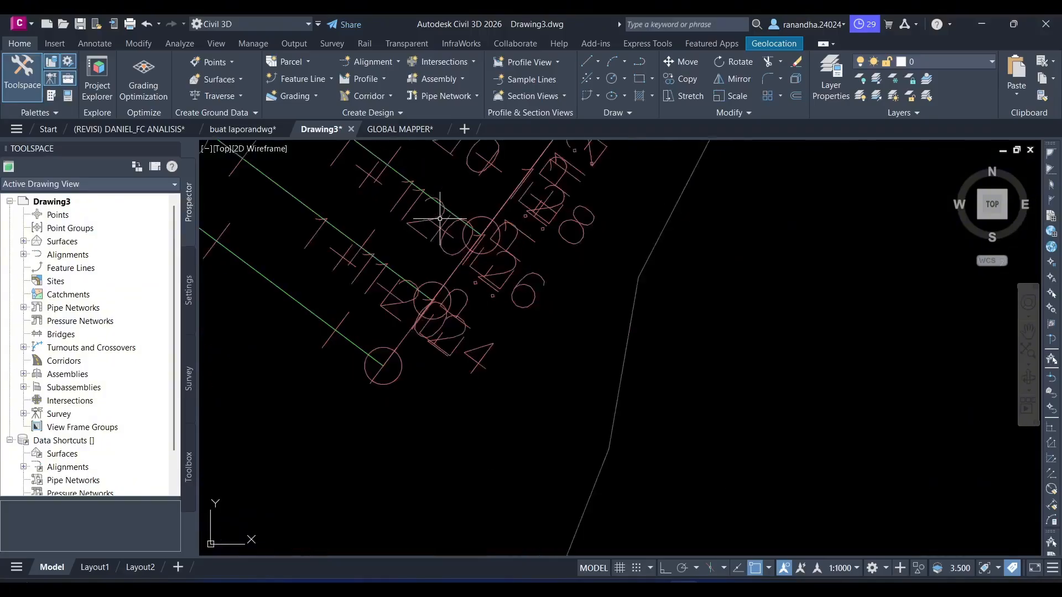
{"action": "scroll", "coordinate": [443, 213], "scroll_direction": "down", "scroll_amount": 5}
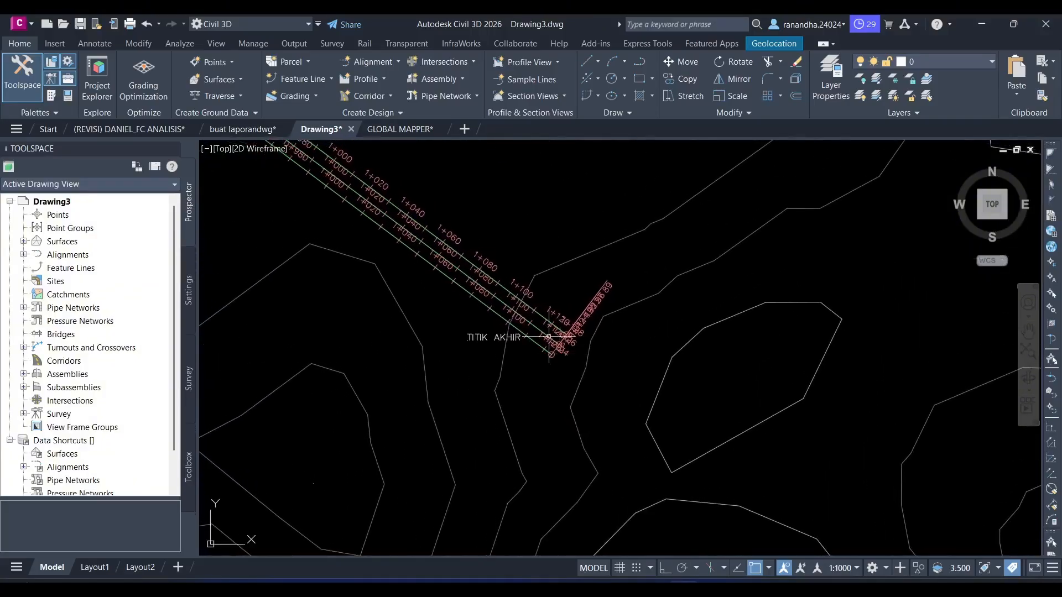
{"action": "middle_click_drag", "start_coordinate": [344, 212], "coordinate": [582, 329]}
{"action": "scroll", "coordinate": [448, 232], "scroll_direction": "down", "scroll_amount": 2}
{"action": "middle_click_drag", "start_coordinate": [407, 225], "coordinate": [526, 323]}
{"action": "scroll", "coordinate": [406, 242], "scroll_direction": "down", "scroll_amount": 2}
{"action": "middle_click_drag", "start_coordinate": [363, 238], "coordinate": [509, 345]}
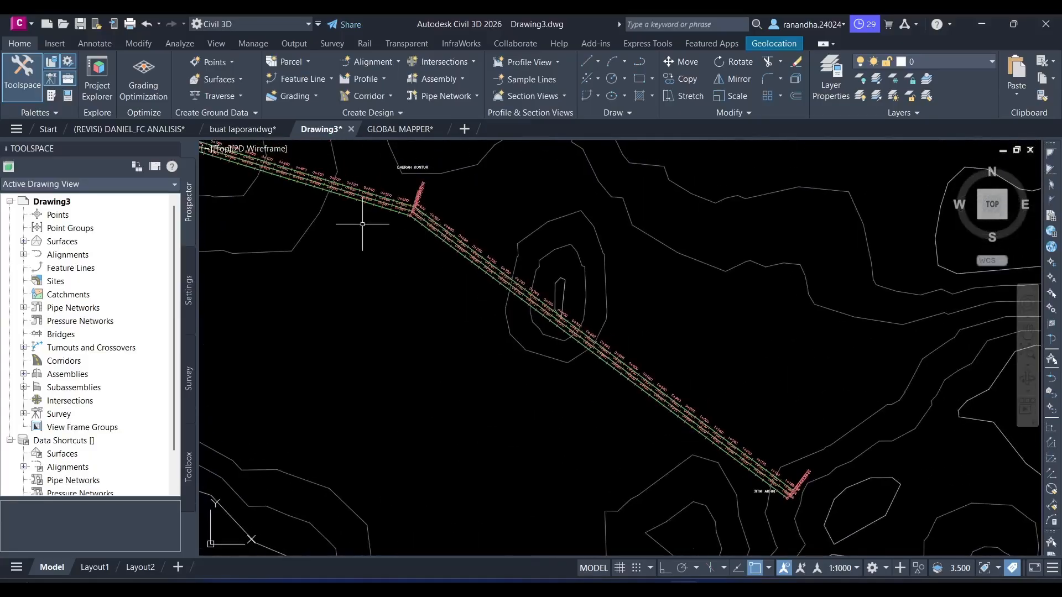
{"action": "scroll", "coordinate": [387, 209], "scroll_direction": "up", "scroll_amount": 5}
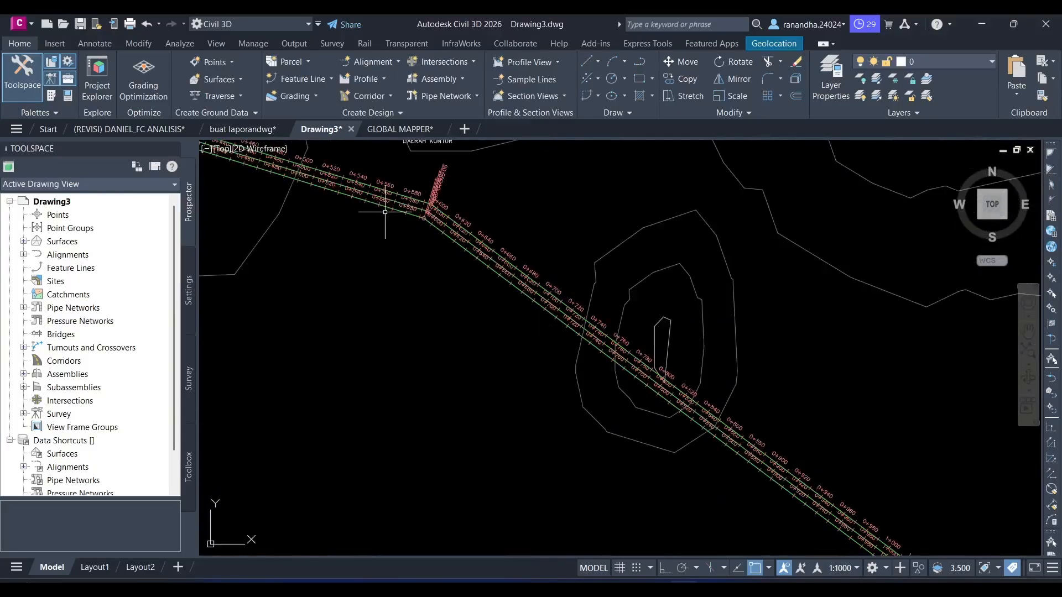
- Add a surface profile of Surface1 along TRASE KANAN with its update mode set to Static
{"action": "left_click", "coordinate": [384, 80]}
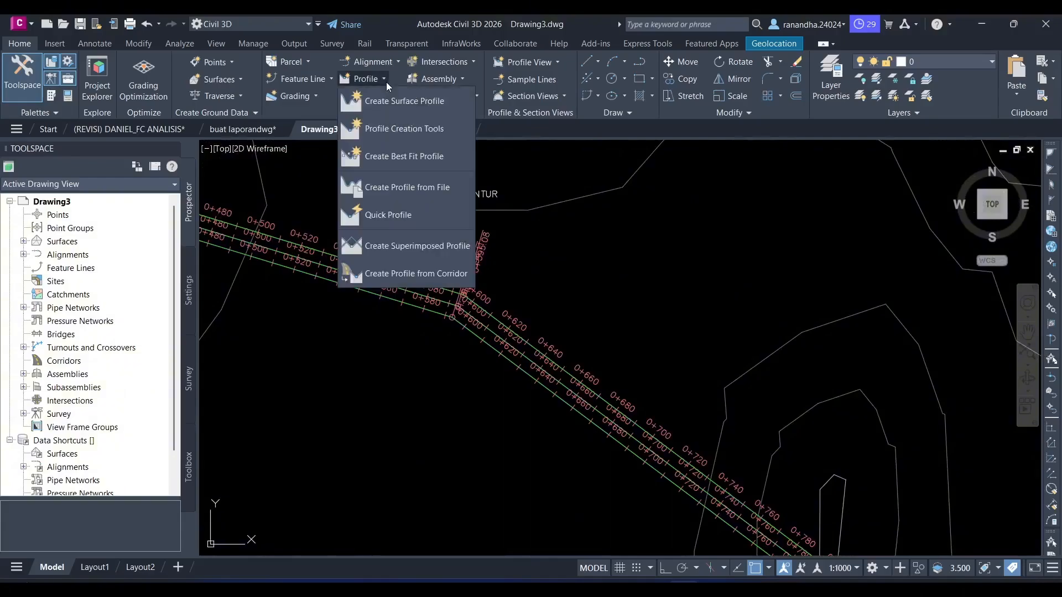
{"action": "left_click", "coordinate": [408, 102]}
{"action": "left_click", "coordinate": [325, 166]}
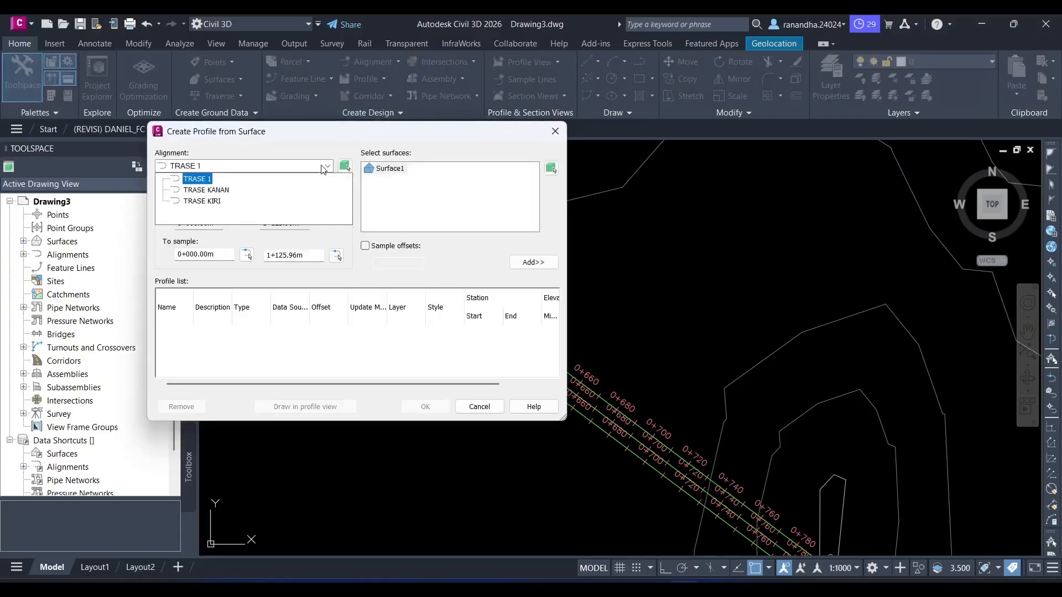
{"action": "left_click", "coordinate": [219, 190]}
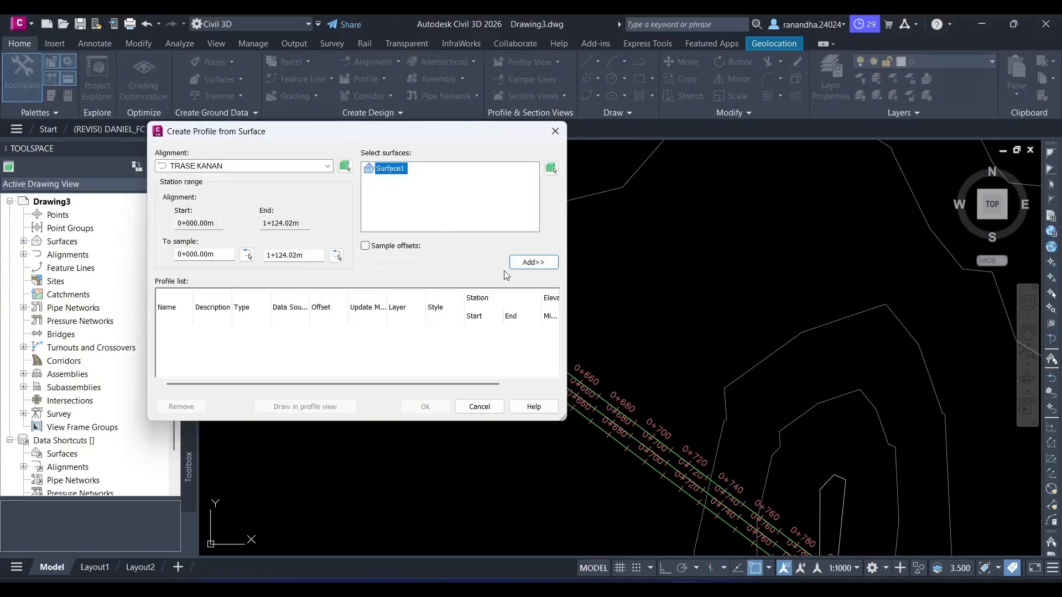
{"action": "left_click", "coordinate": [538, 262]}
{"action": "left_click", "coordinate": [383, 334]}
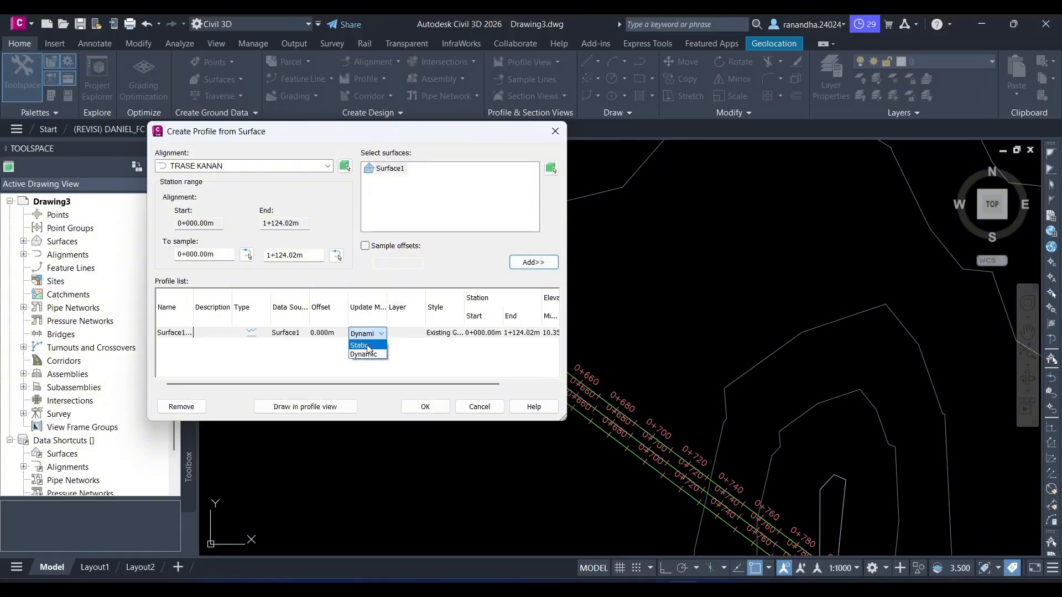
{"action": "left_click", "coordinate": [368, 346]}
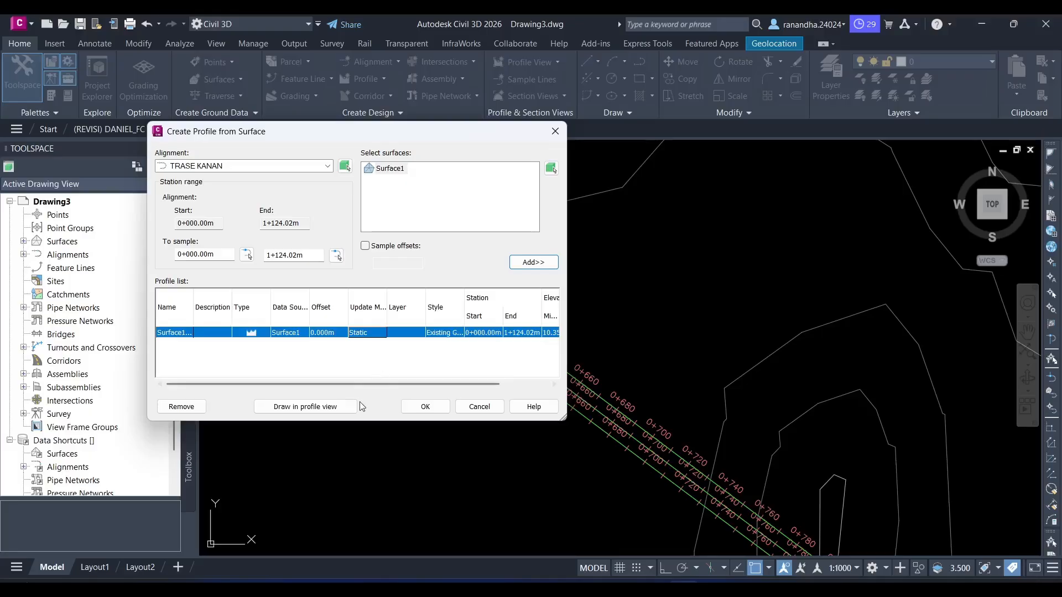
- Create a profile view named PROFIL KANAN for TRASE KANAN and place it in the empty area northeast of the surface
{"action": "left_click", "coordinate": [304, 408]}
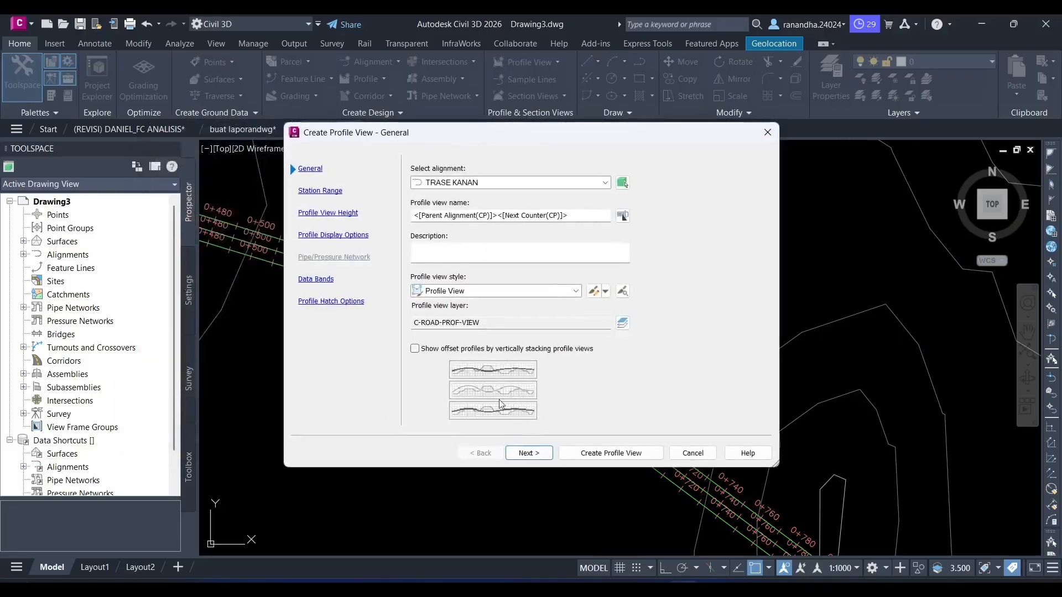
{"action": "left_click_drag", "start_coordinate": [586, 216], "coordinate": [355, 235]}
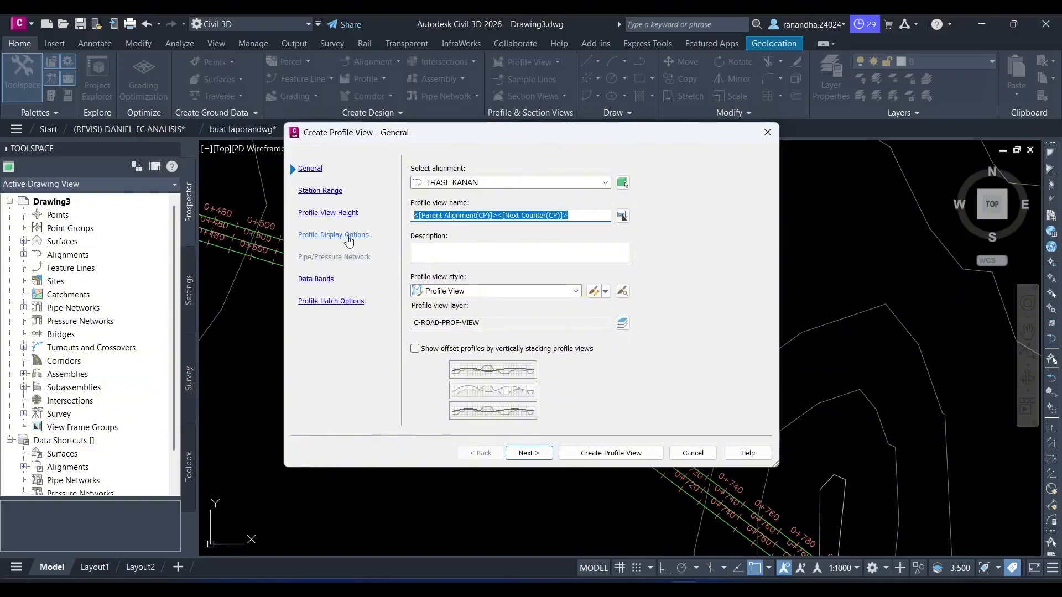
{"action": "key", "text": "BackSpace"}
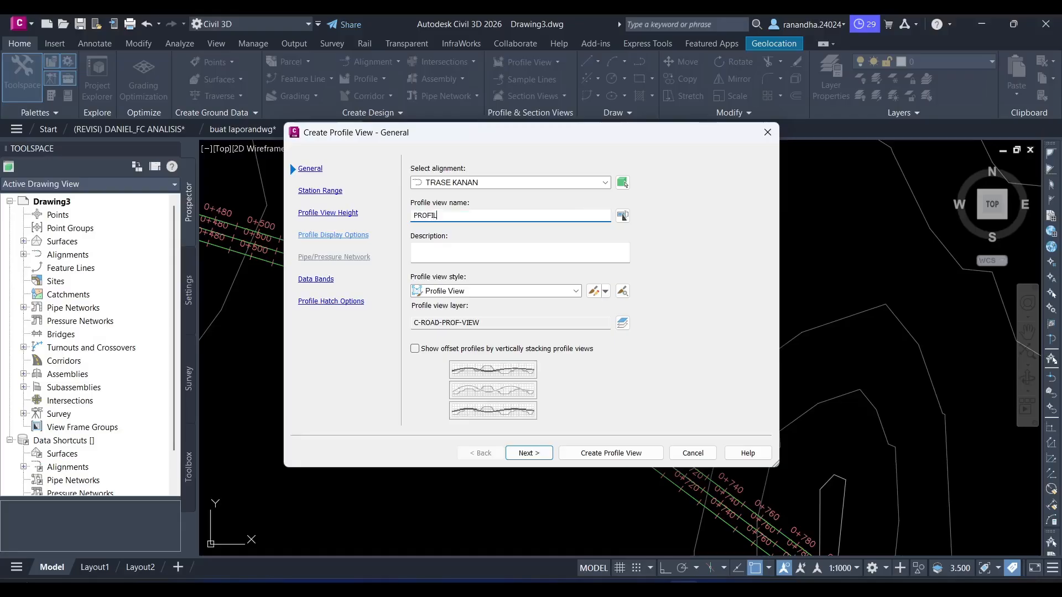
{"action": "type", "text": "KANAN"}
{"action": "left_click", "coordinate": [612, 455]}
{"action": "scroll", "coordinate": [674, 291], "scroll_direction": "down", "scroll_amount": 5}
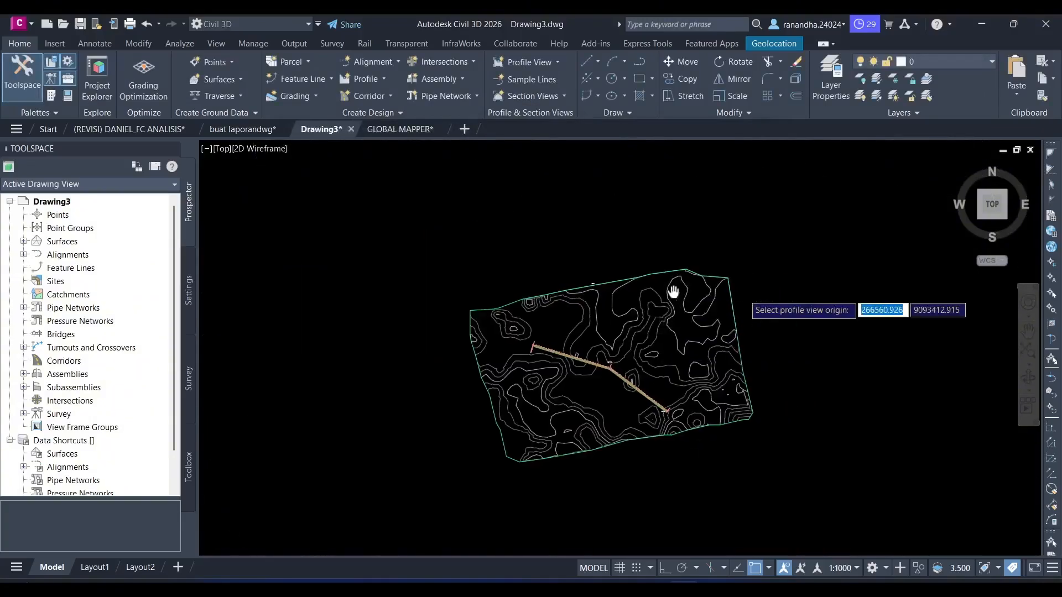
{"action": "middle_click_drag", "start_coordinate": [673, 292], "coordinate": [430, 325]}
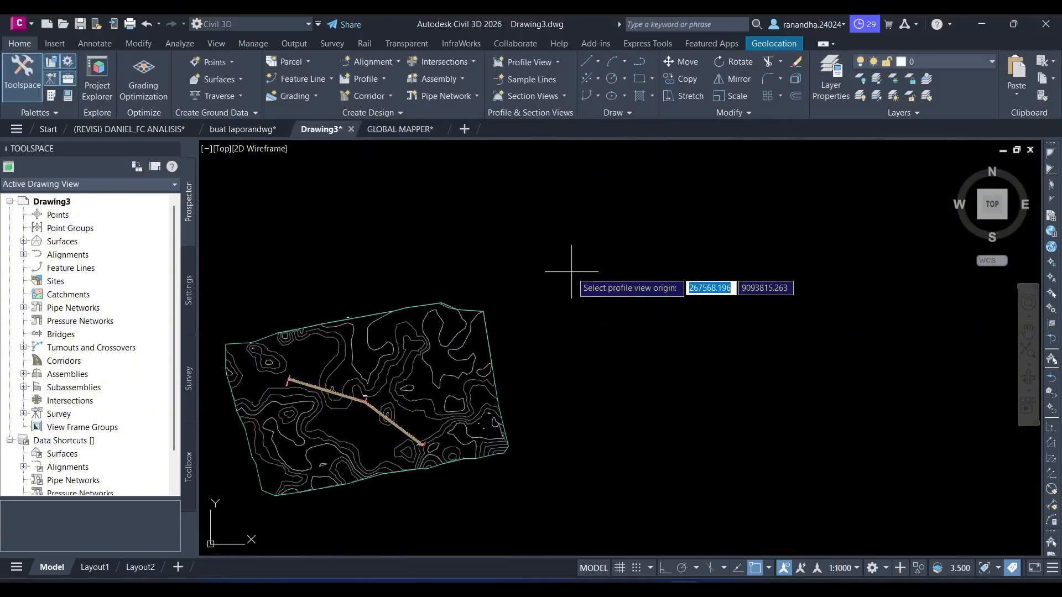
{"action": "left_click", "coordinate": [572, 272]}
{"action": "scroll", "coordinate": [575, 274], "scroll_direction": "up", "scroll_amount": 5}
{"action": "scroll", "coordinate": [576, 314], "scroll_direction": "down", "scroll_amount": 2}
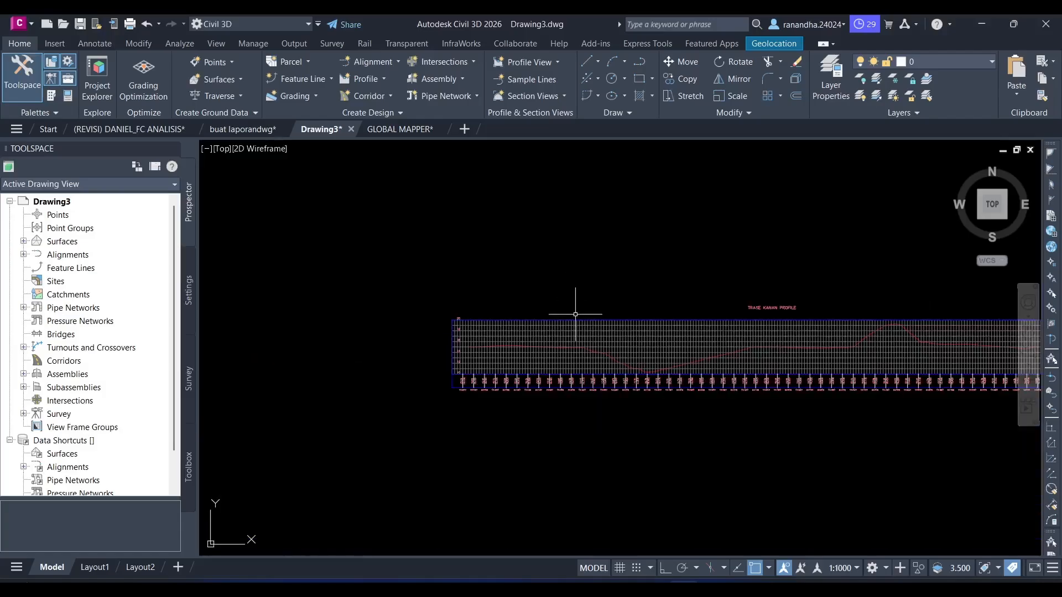
- Edit PROFIL KANAN's view style to clip vertical and horizontal grids to the highest profiles and omit both grids in padding areas
{"action": "left_click", "coordinate": [574, 315]}
{"action": "right_click", "coordinate": [567, 334]}
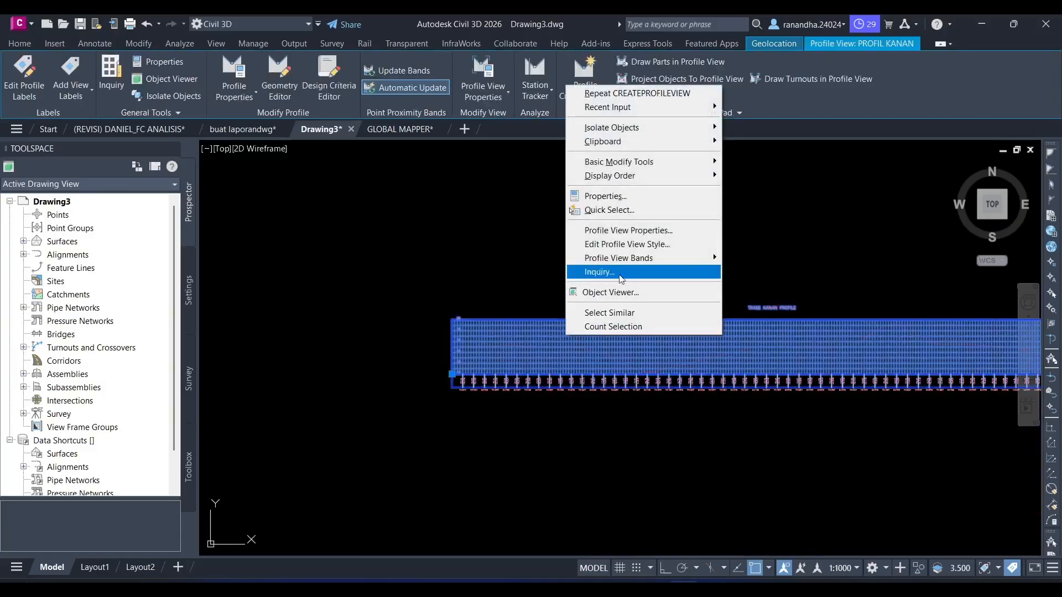
{"action": "left_click", "coordinate": [637, 243]}
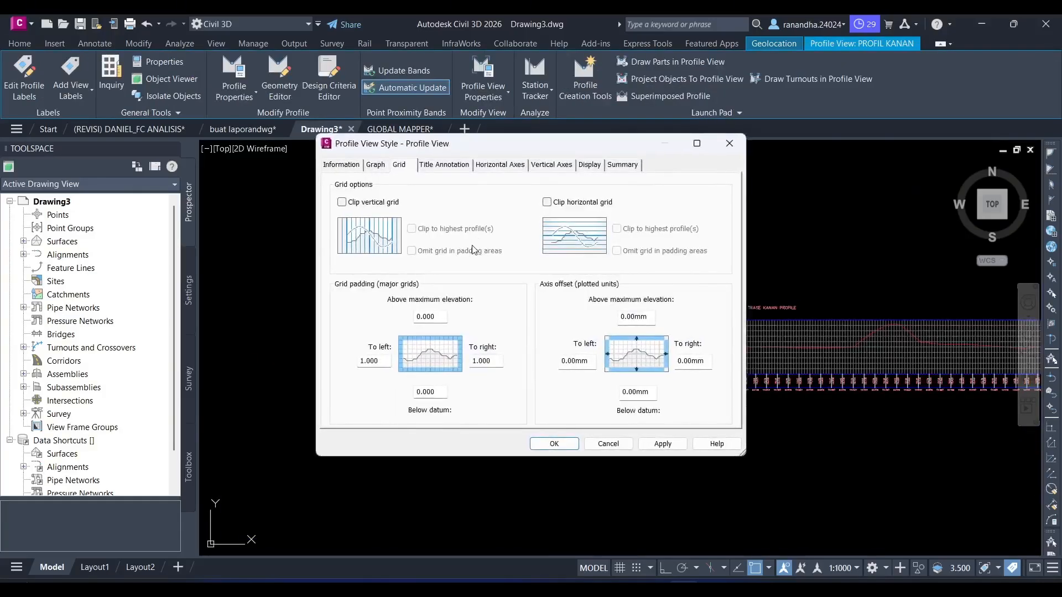
{"action": "left_click", "coordinate": [354, 203]}
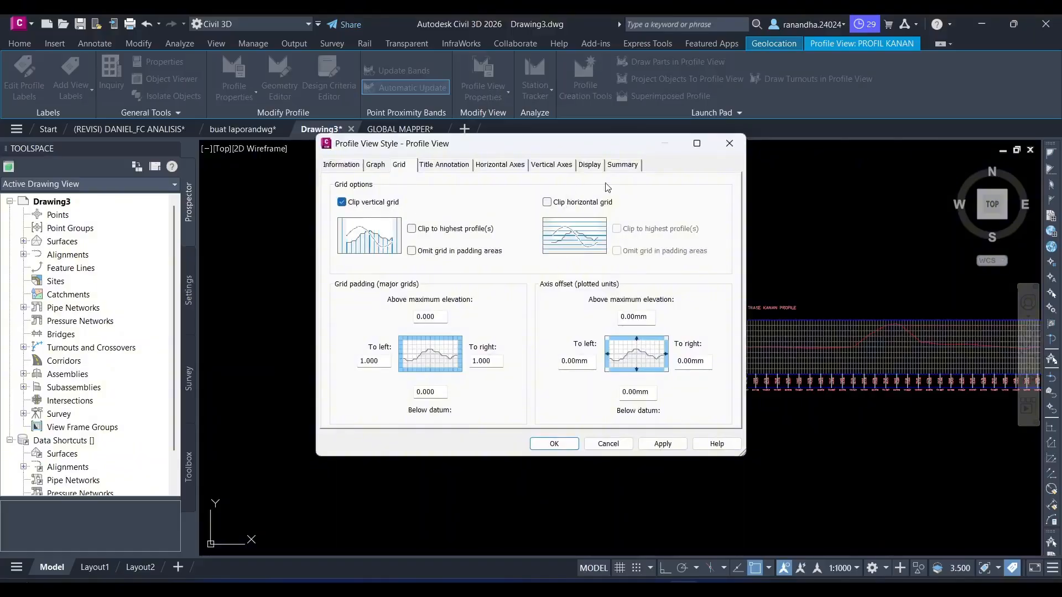
{"action": "left_click", "coordinate": [547, 202]}
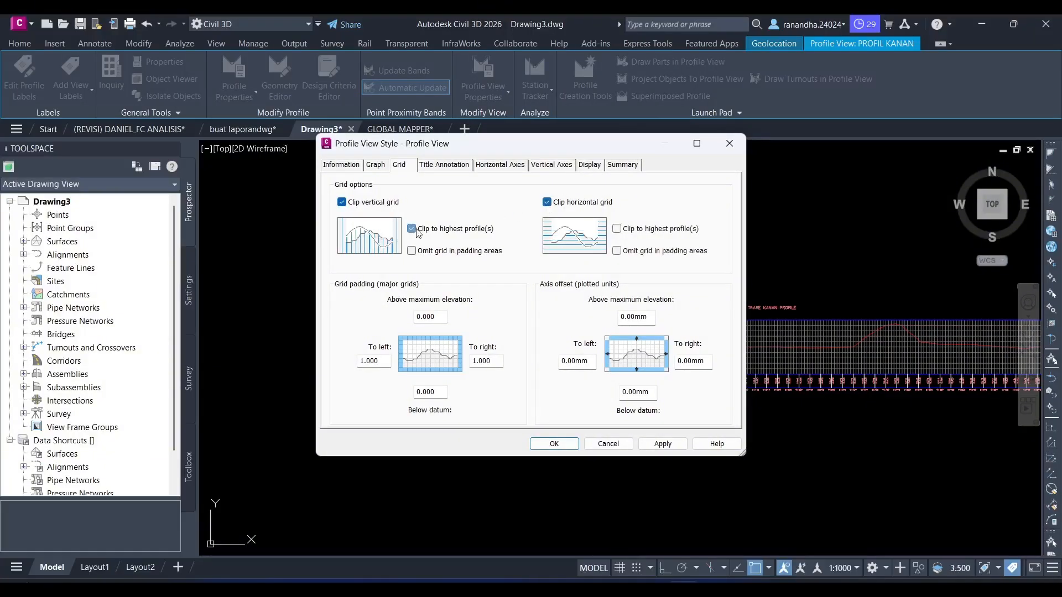
{"action": "left_click", "coordinate": [413, 251]}
{"action": "left_click", "coordinate": [617, 228]}
{"action": "left_click", "coordinate": [617, 251]}
{"action": "left_click", "coordinate": [662, 444]}
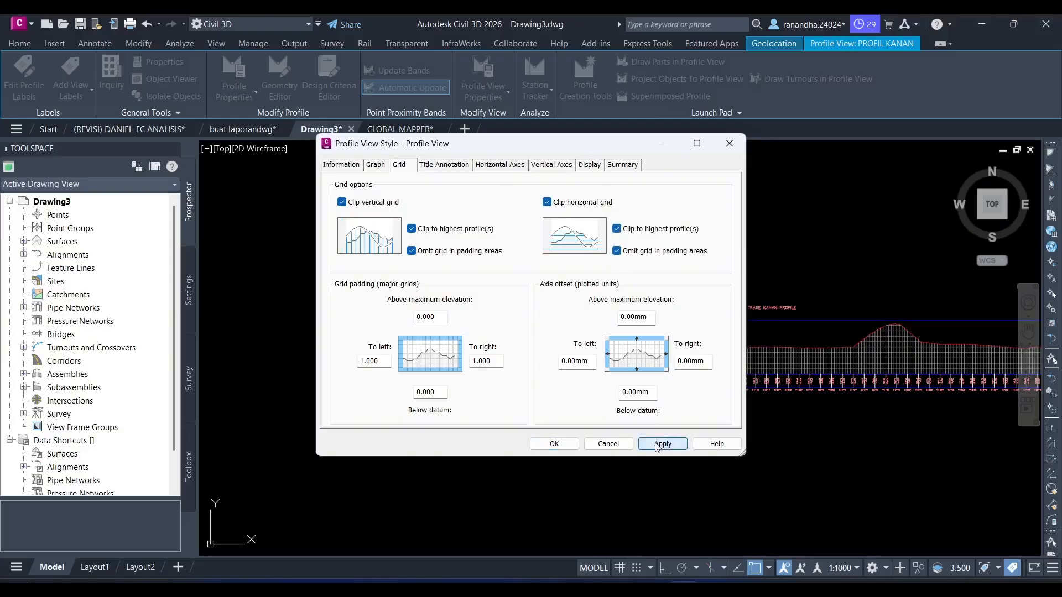
{"action": "left_click", "coordinate": [554, 444]}
{"action": "key", "text": "Escape"}
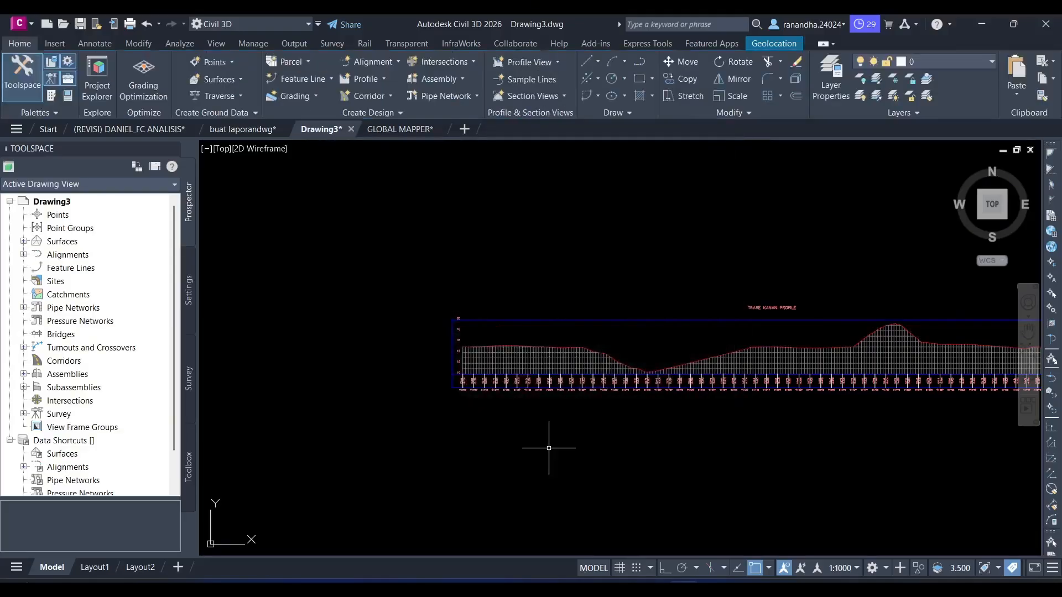
- Add a Static surface profile of Surface1 along TRASE KIRI and open the profile view setup for it
{"action": "left_click", "coordinate": [373, 82]}
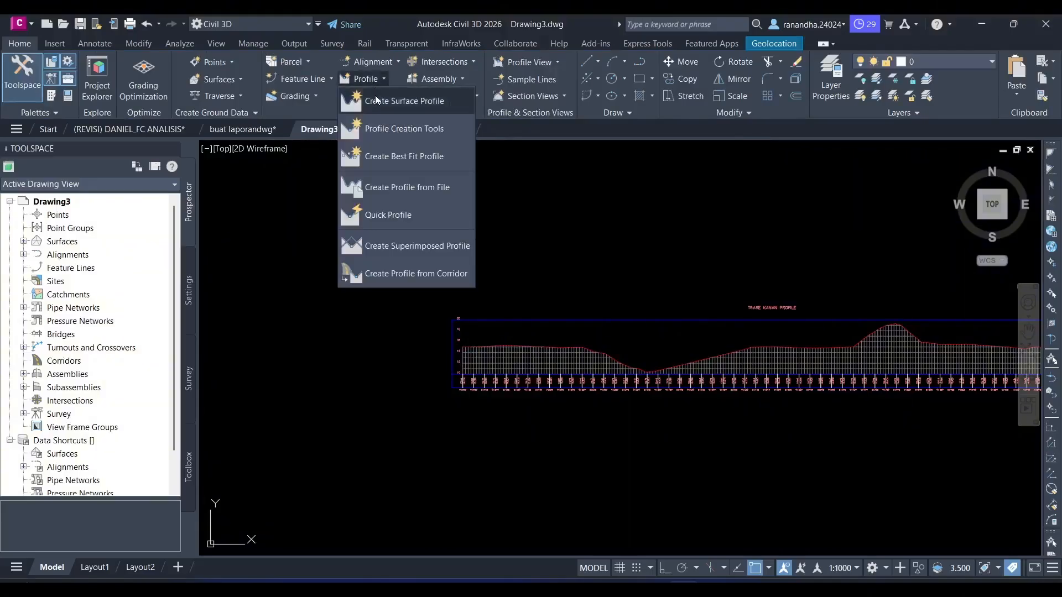
{"action": "left_click", "coordinate": [404, 101]}
{"action": "left_click", "coordinate": [264, 167]}
{"action": "left_click", "coordinate": [202, 201]}
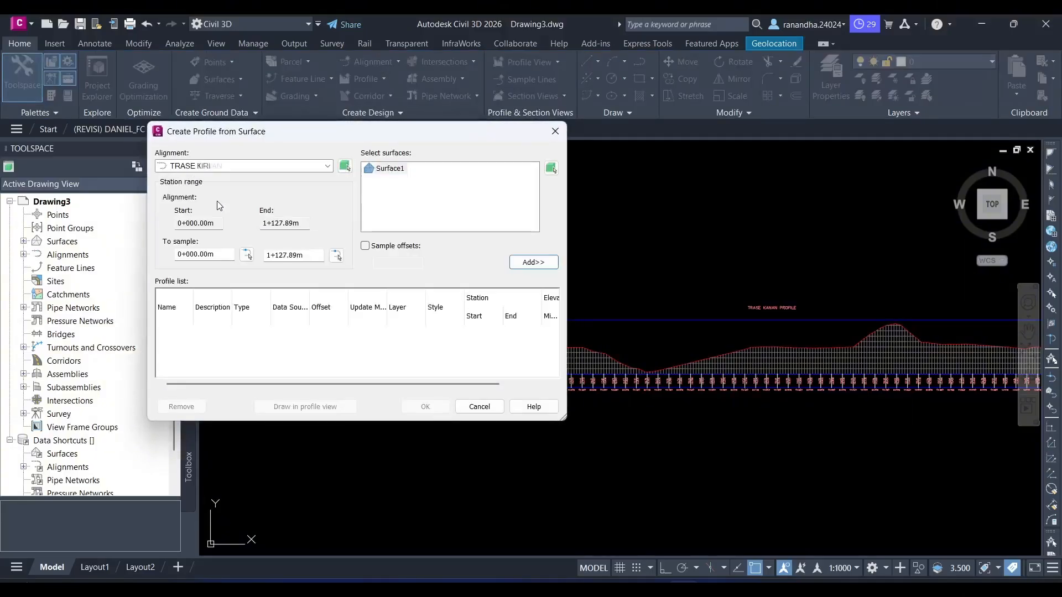
{"action": "left_click", "coordinate": [533, 262]}
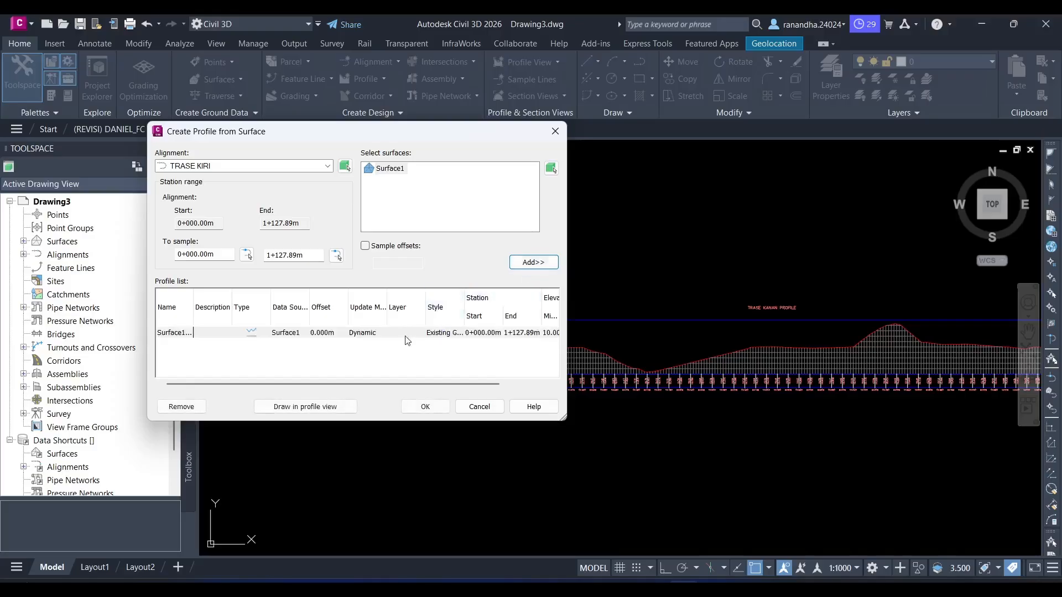
{"action": "left_click", "coordinate": [366, 333]}
{"action": "left_click", "coordinate": [380, 334]}
{"action": "left_click", "coordinate": [376, 346]}
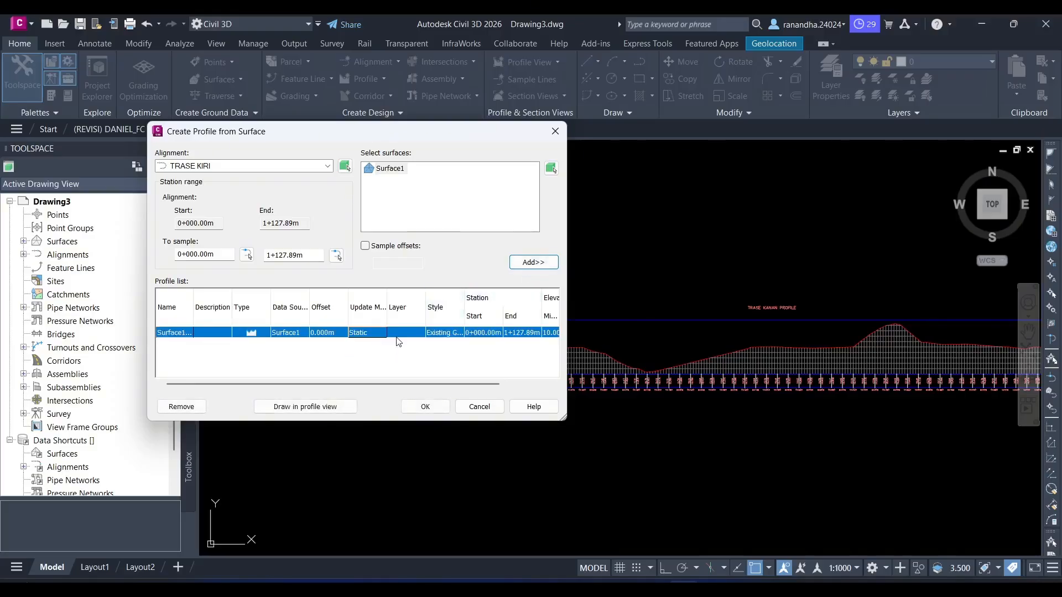
{"action": "left_click", "coordinate": [308, 406]}
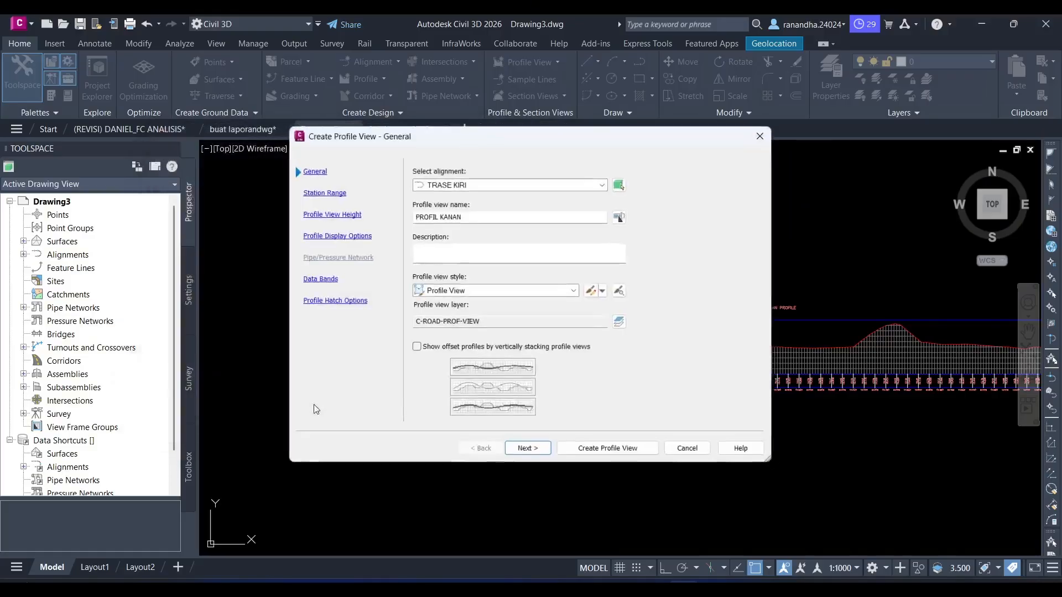
- Create a profile view named PROFIL KIRI for TRASE KIRI and place it directly below the TRASE KANAN profile view
{"action": "left_click", "coordinate": [481, 212]}
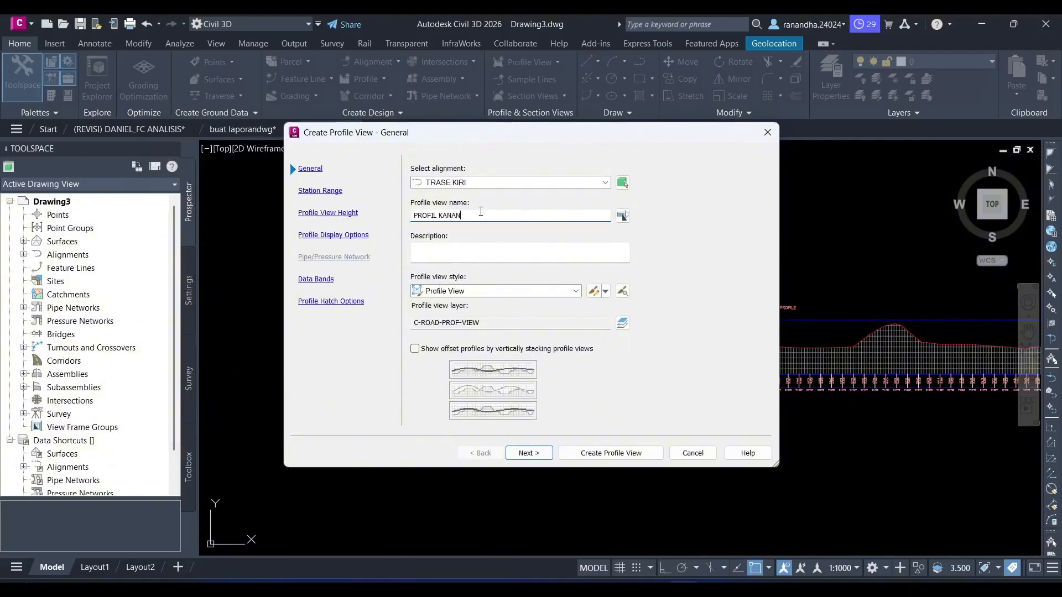
{"action": "key", "text": "Return"}
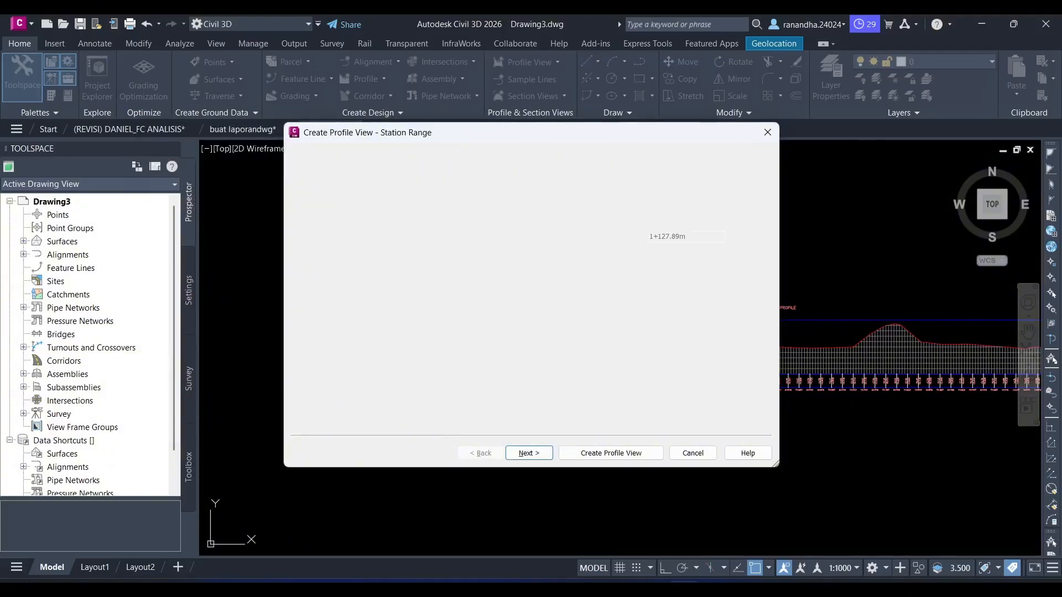
{"action": "left_click", "coordinate": [309, 168]}
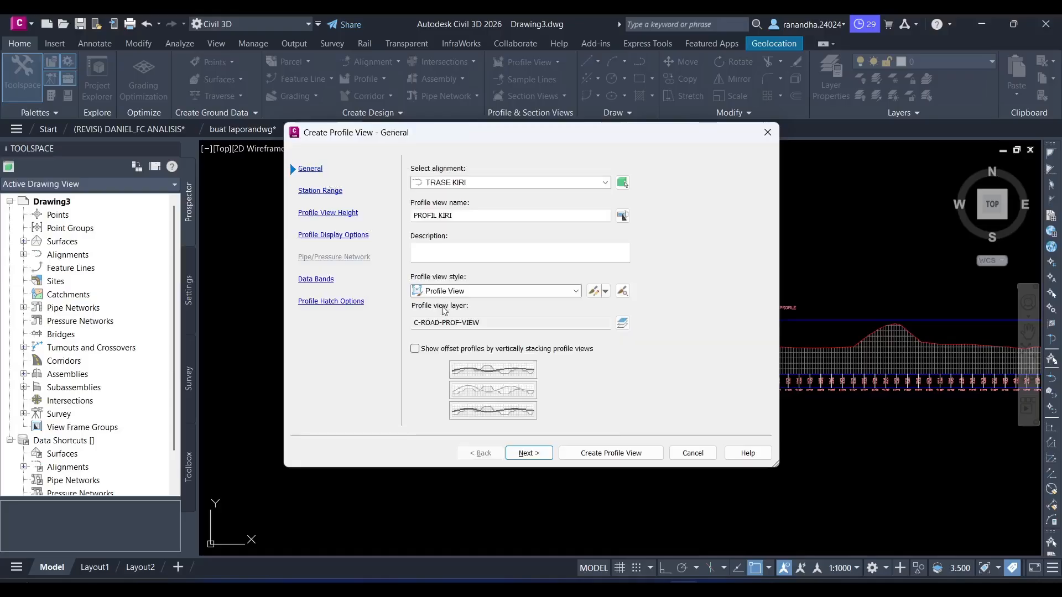
{"action": "left_click", "coordinate": [608, 452]}
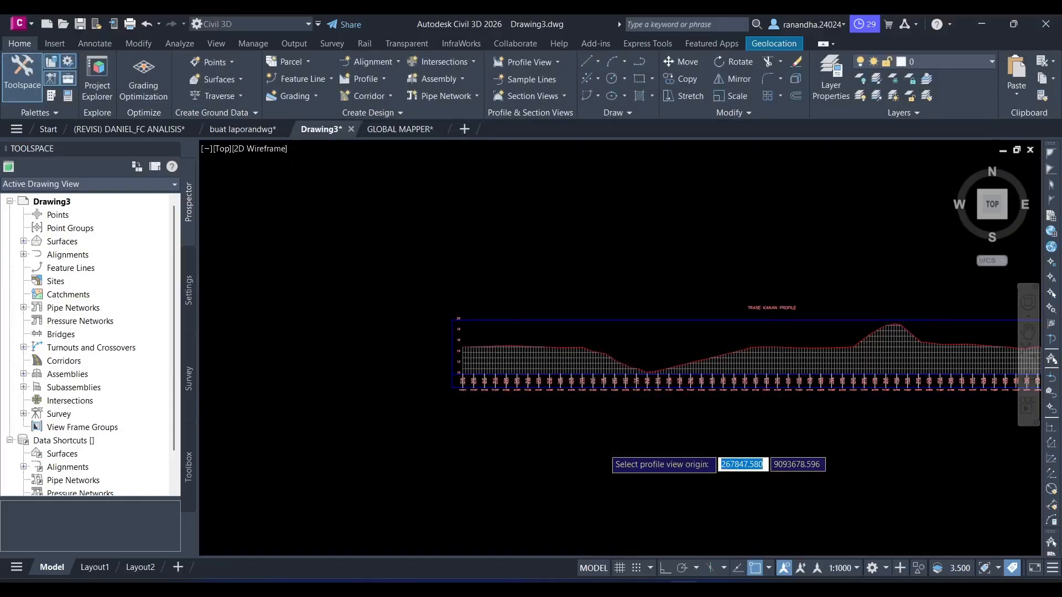
{"action": "scroll", "coordinate": [546, 440], "scroll_direction": "down", "scroll_amount": 2}
{"action": "middle_click_drag", "start_coordinate": [546, 441], "coordinate": [522, 383]}
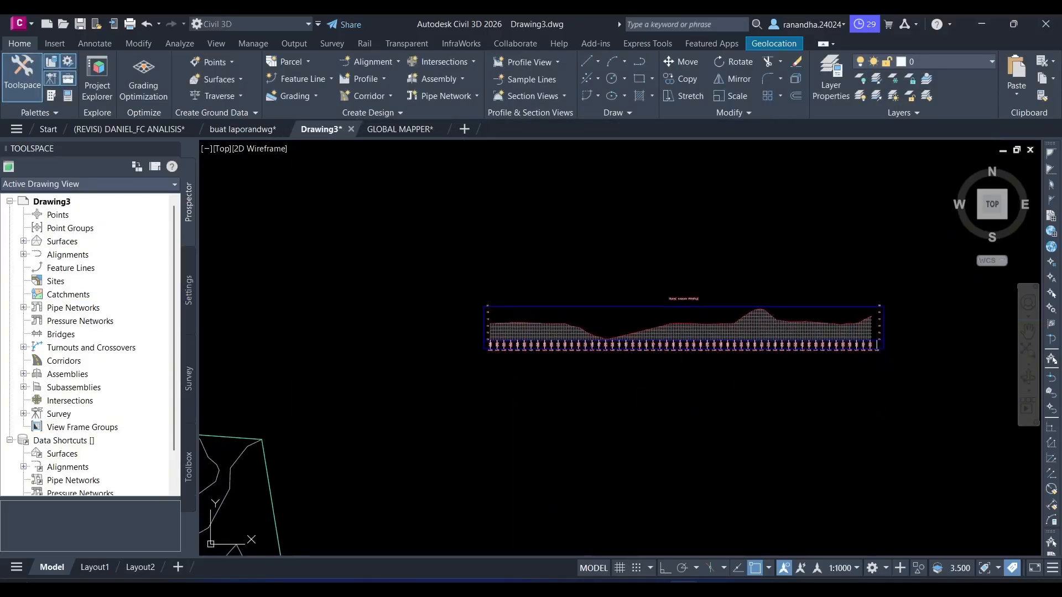
{"action": "left_click", "coordinate": [483, 402]}
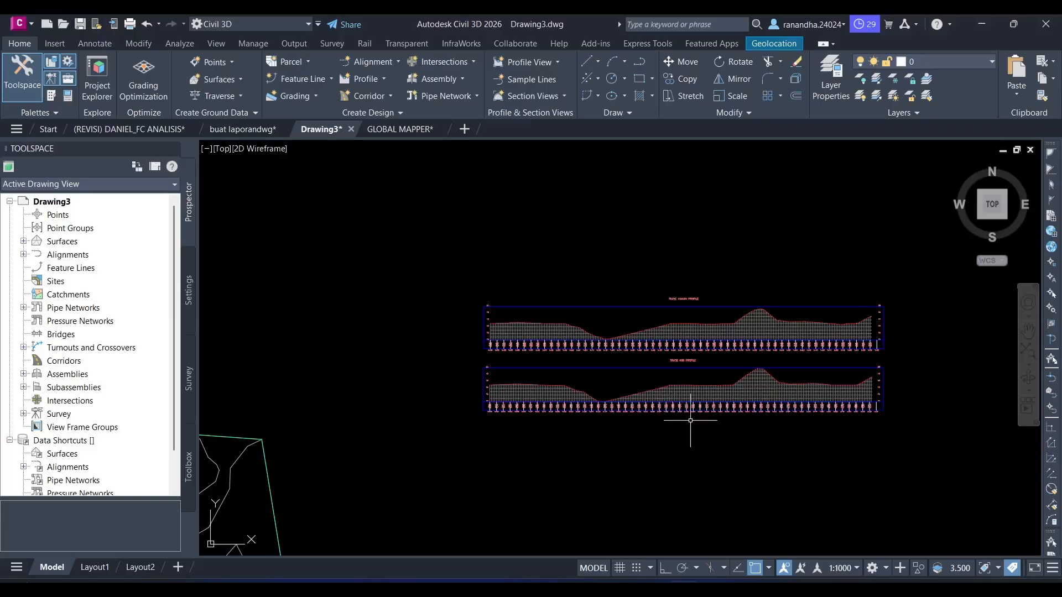
- Start a layout profile named PROFIL KANAN in the TRASE KANAN profile view, using the Design Profile style and Complete Label Set
{"action": "mouse_move", "coordinate": [712, 378]}
{"action": "middle_mouse_down"}
{"action": "mouse_move", "coordinate": [609, 375]}
{"action": "mouse_move", "coordinate": [581, 360]}
{"action": "middle_mouse_up"}
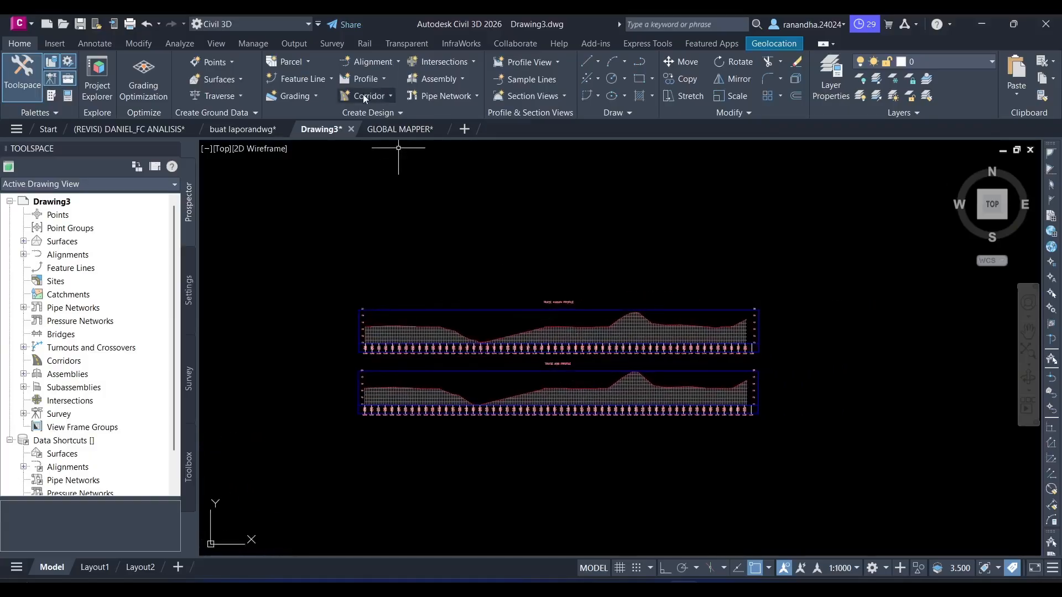
{"action": "left_click", "coordinate": [375, 78]}
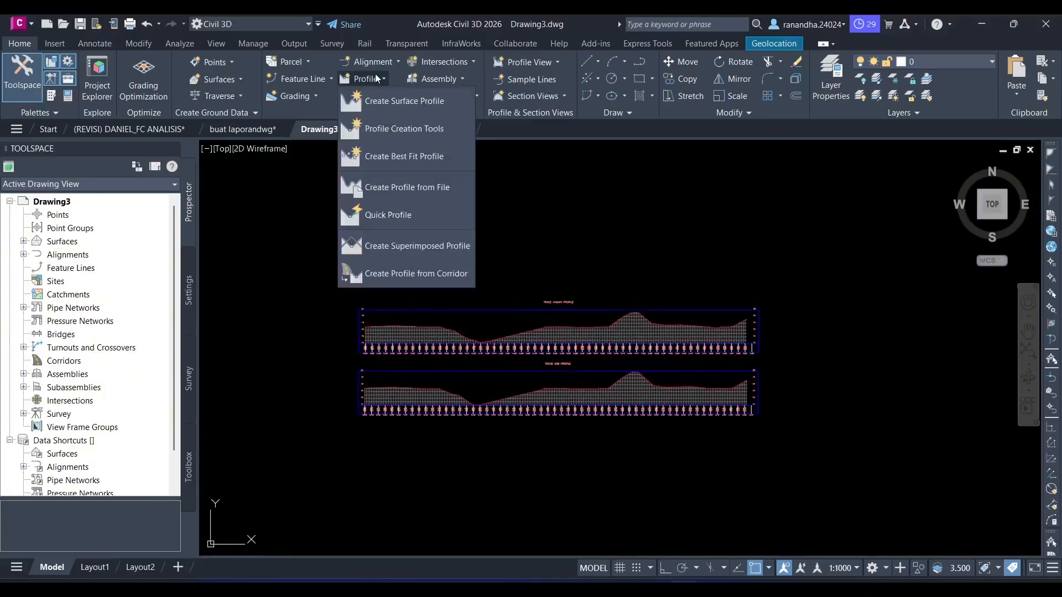
{"action": "left_click", "coordinate": [397, 129]}
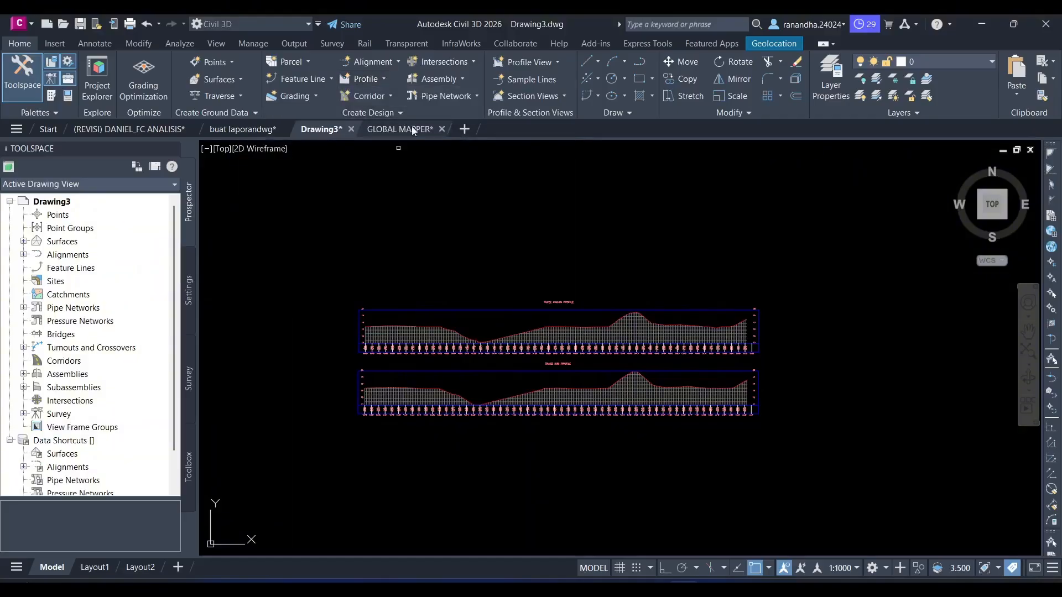
{"action": "scroll", "coordinate": [443, 326], "scroll_direction": "up", "scroll_amount": 4}
{"action": "left_click", "coordinate": [426, 369]}
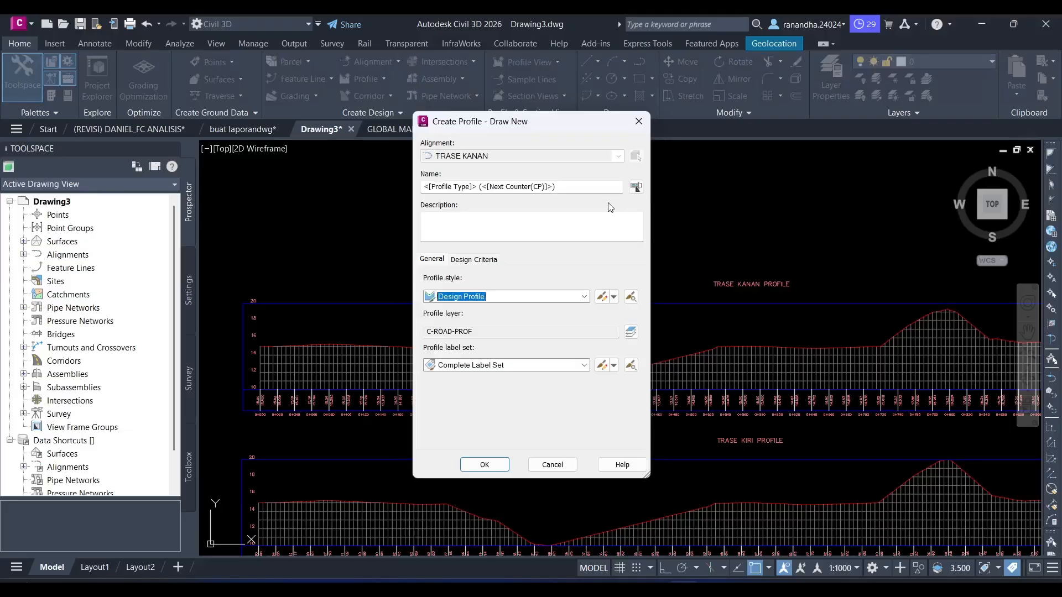
{"action": "left_click_drag", "start_coordinate": [597, 188], "coordinate": [360, 202]}
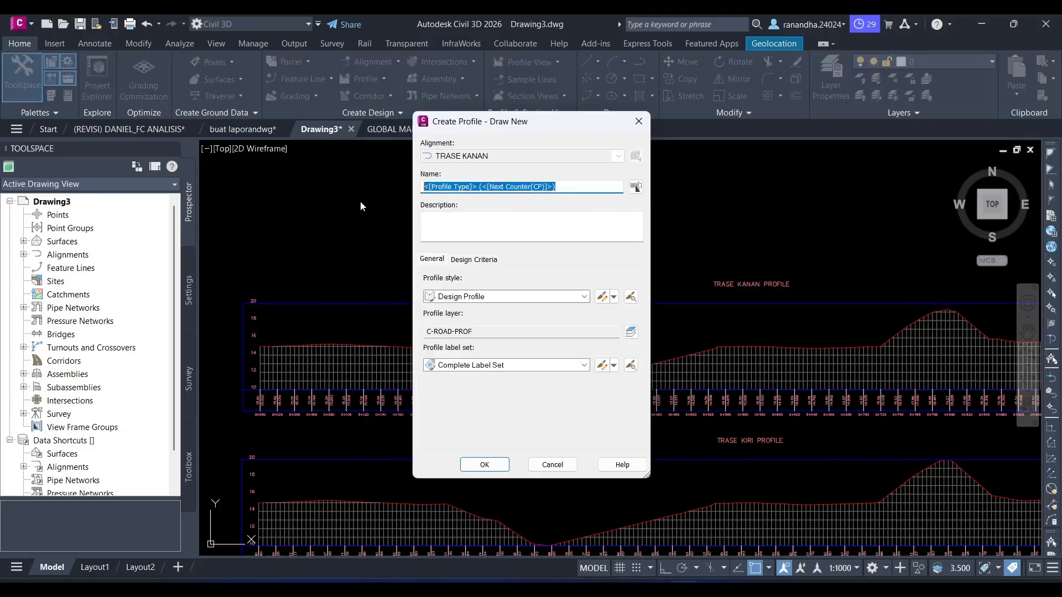
{"action": "key", "text": "BackSpace"}
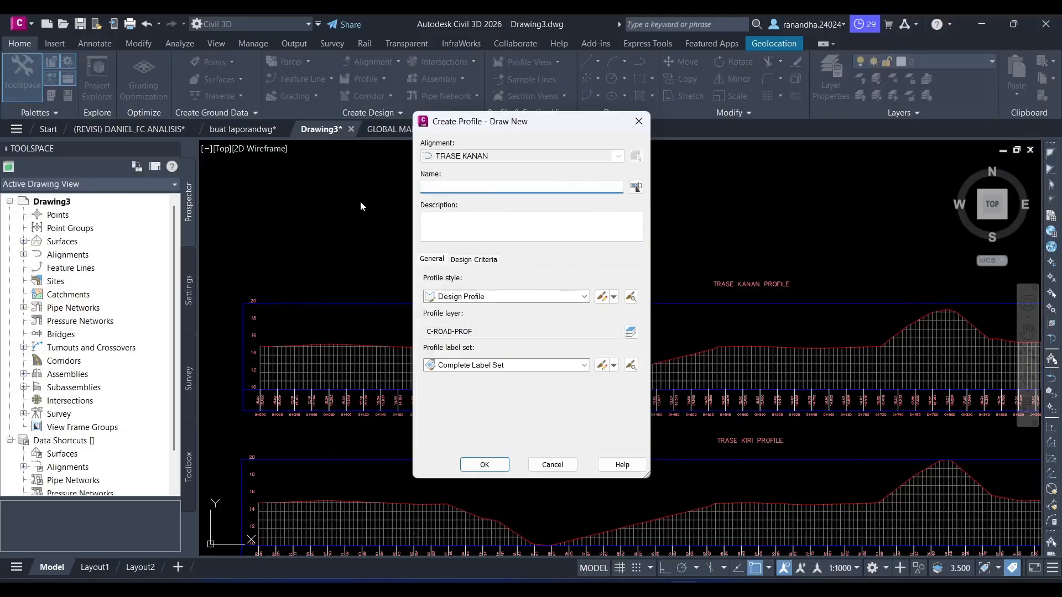
{"action": "type", "text": "PROFIL KANN"}
{"action": "left_click", "coordinate": [485, 464]}
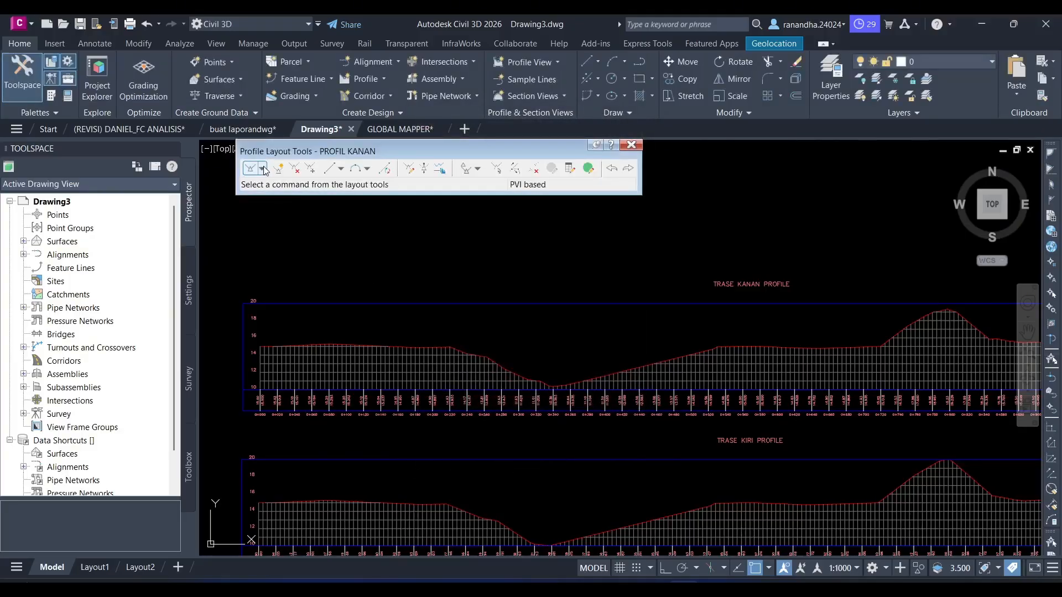
- Draw a single tangent without curves from the start to the end of the TRASE KANAN ground line, and close the layout tools
{"action": "left_click", "coordinate": [262, 168]}
{"action": "left_click", "coordinate": [270, 184]}
{"action": "scroll", "coordinate": [265, 349], "scroll_direction": "up", "scroll_amount": 3}
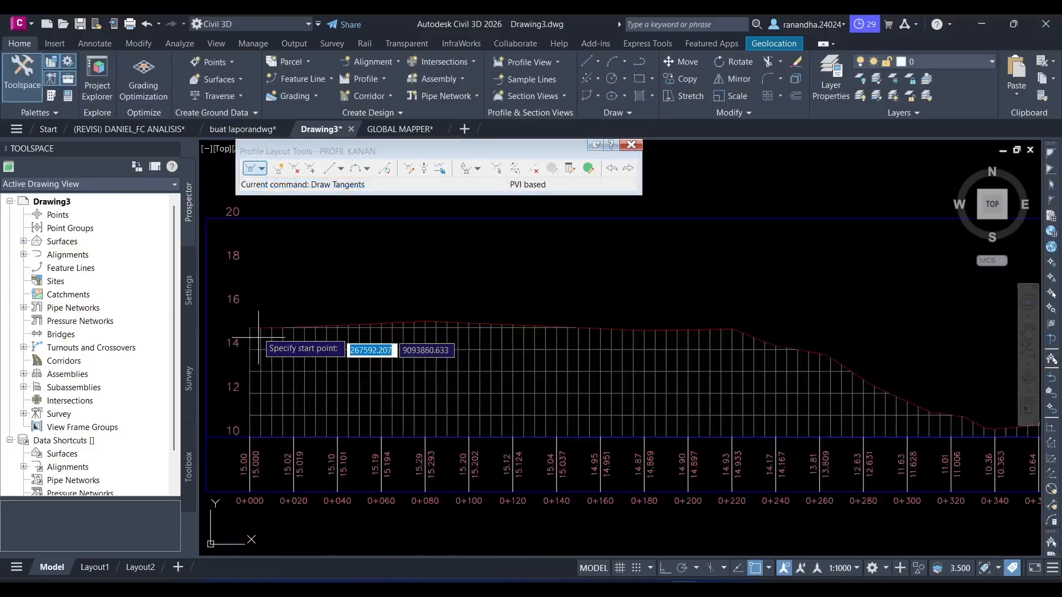
{"action": "scroll", "coordinate": [247, 332], "scroll_direction": "up", "scroll_amount": 3}
{"action": "middle_click_drag", "start_coordinate": [254, 323], "coordinate": [262, 320]}
{"action": "scroll", "coordinate": [379, 326], "scroll_direction": "up", "scroll_amount": 3}
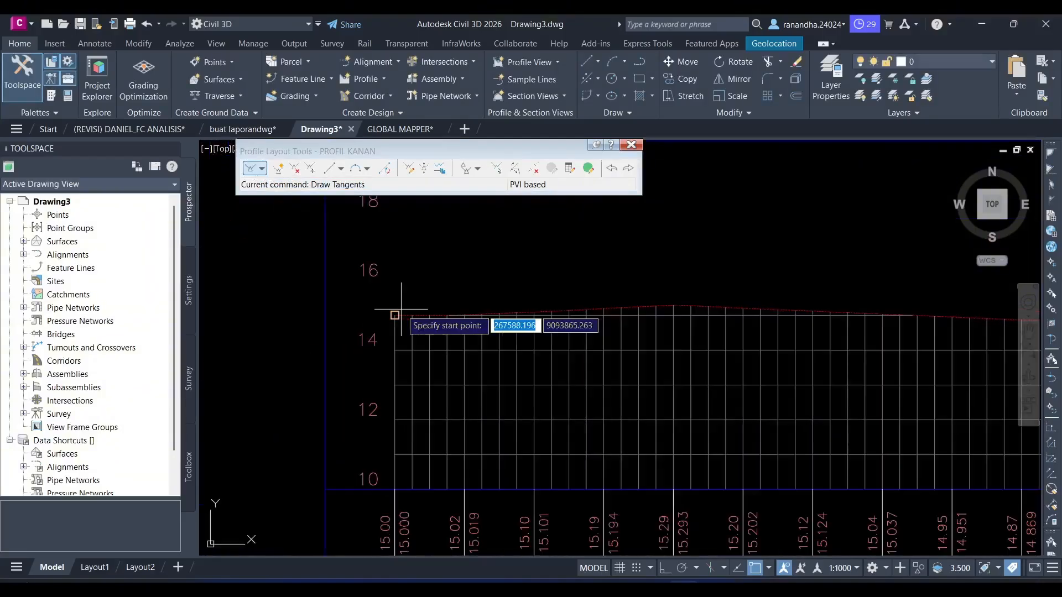
{"action": "left_click", "coordinate": [372, 334]}
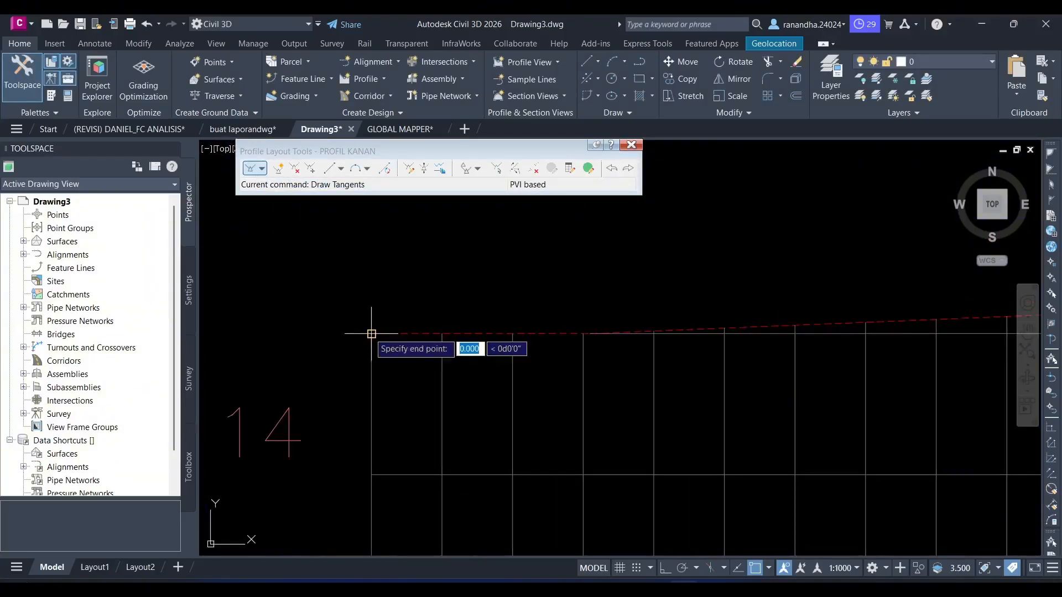
{"action": "scroll", "coordinate": [531, 336], "scroll_direction": "down", "scroll_amount": 15}
{"action": "scroll", "coordinate": [840, 329], "scroll_direction": "up", "scroll_amount": 6}
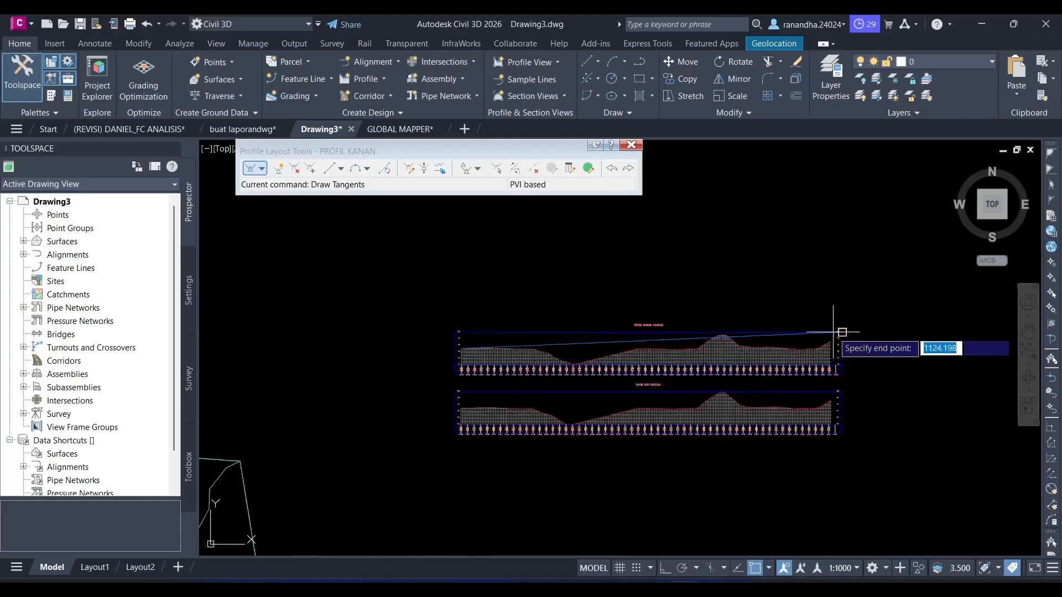
{"action": "middle_click_drag", "start_coordinate": [728, 469], "coordinate": [723, 310]}
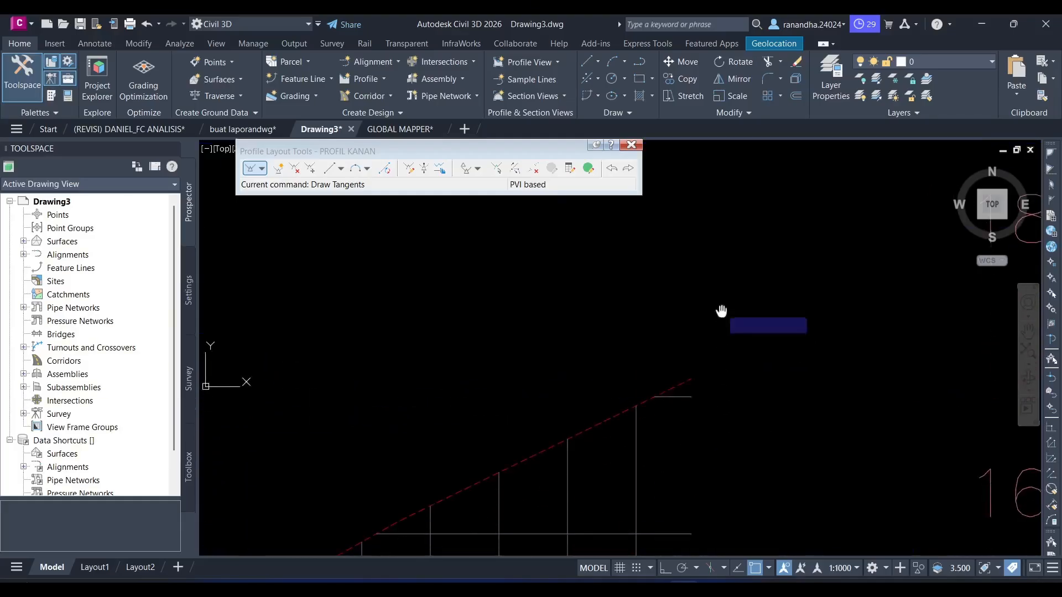
{"action": "left_click", "coordinate": [692, 377]}
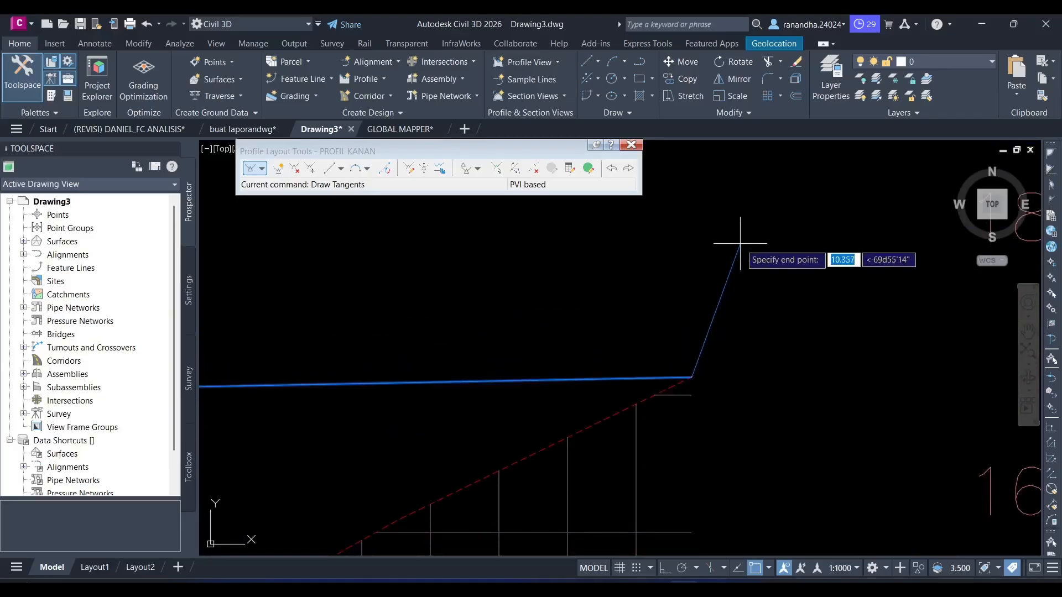
{"action": "key", "text": "Return"}
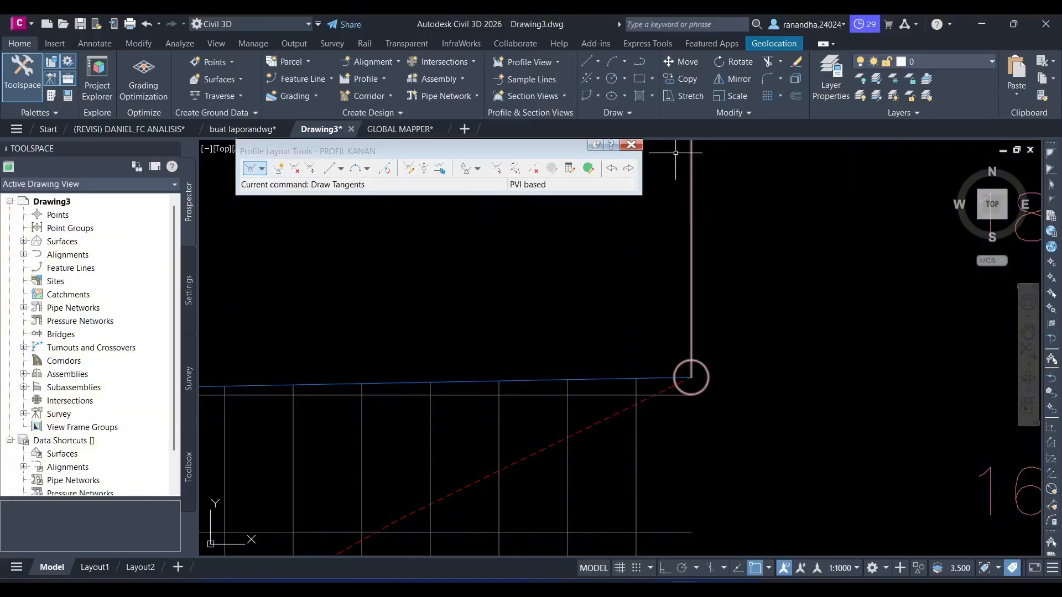
{"action": "left_click", "coordinate": [631, 145]}
- Start a layout profile named TRASE KIRI in the TRASE KIRI profile view, using the Design Profile style and Complete Label Set
{"action": "left_click", "coordinate": [357, 79]}
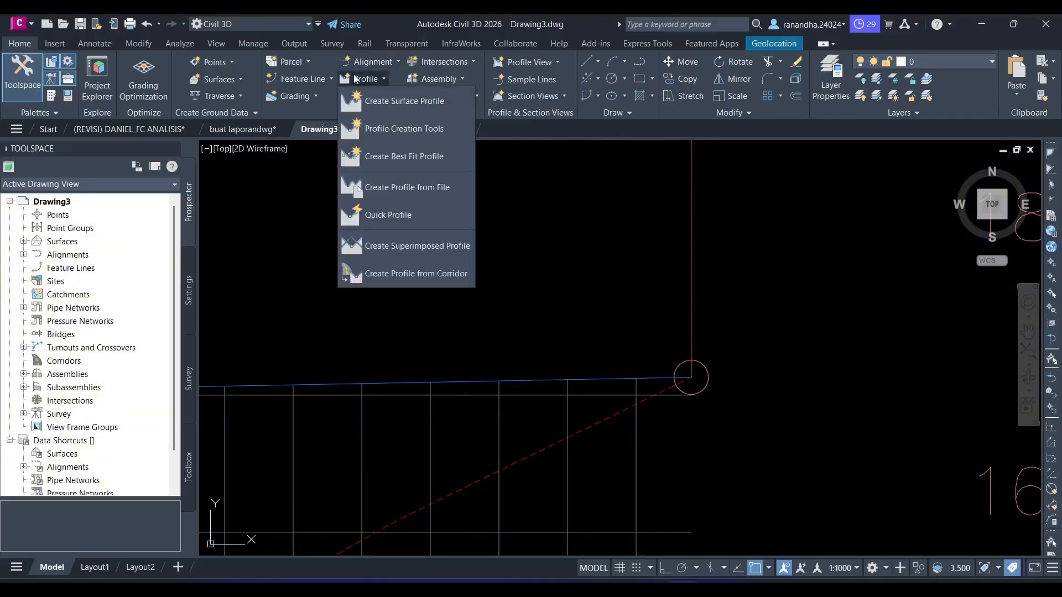
{"action": "left_click", "coordinate": [370, 128]}
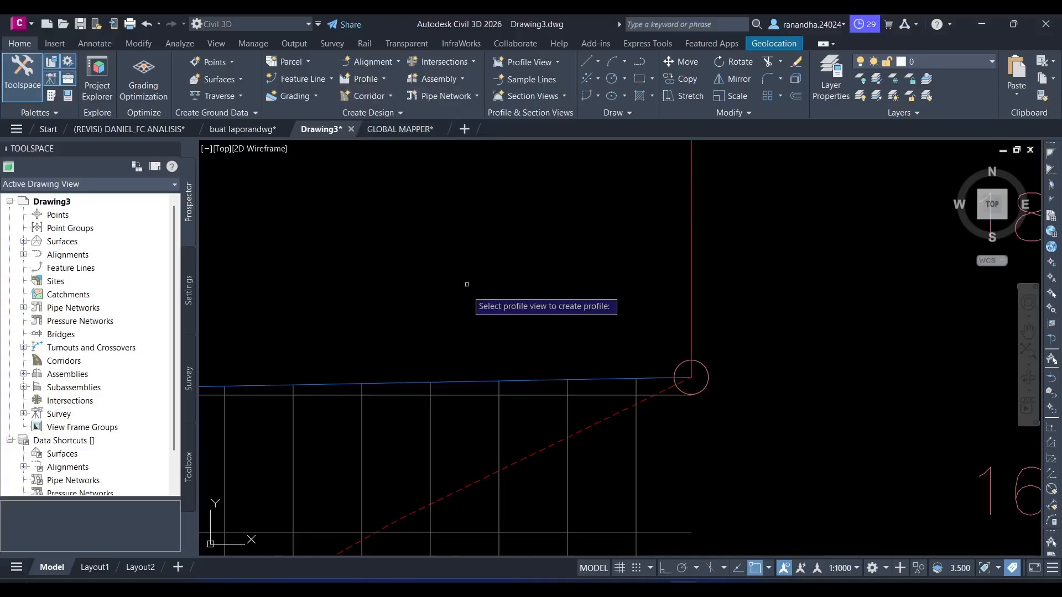
{"action": "scroll", "coordinate": [450, 294], "scroll_direction": "down", "scroll_amount": 5}
{"action": "middle_click_drag", "start_coordinate": [465, 343], "coordinate": [664, 291]}
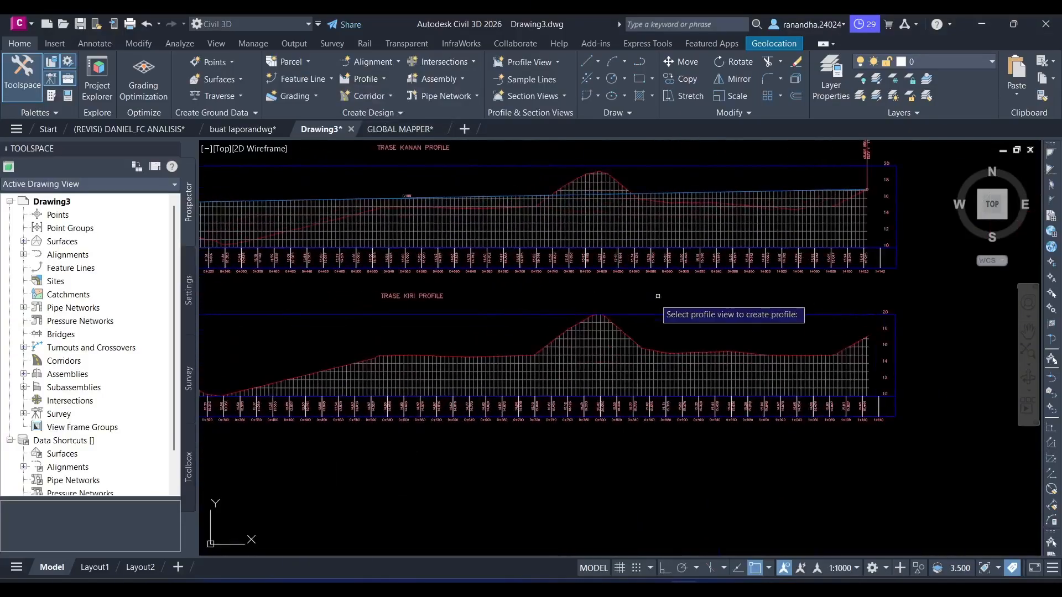
{"action": "left_click", "coordinate": [588, 343]}
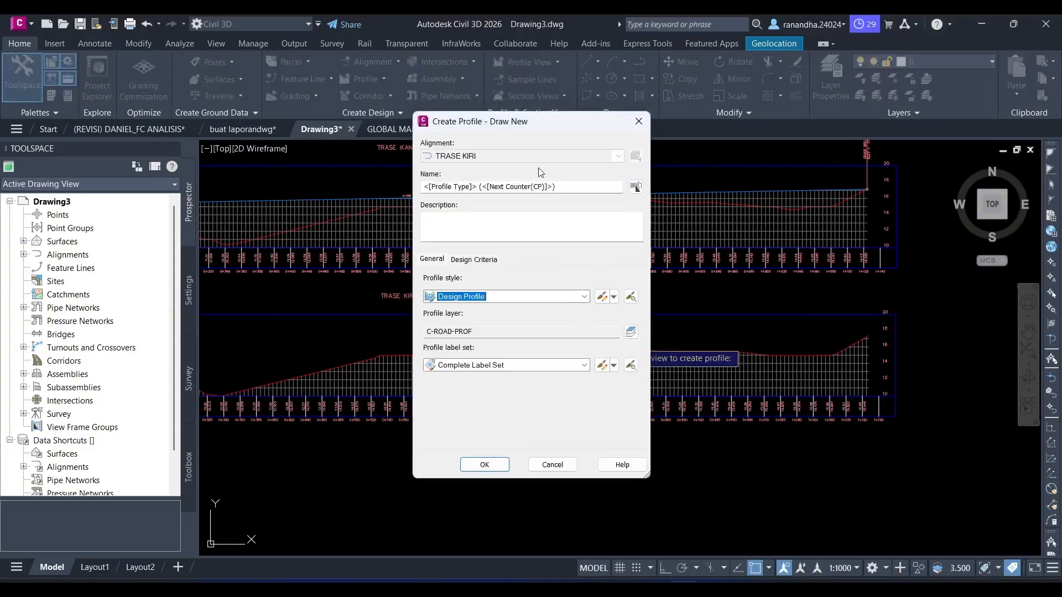
{"action": "left_click", "coordinate": [565, 185]}
{"action": "type", "text": "TRASE KIRI"}
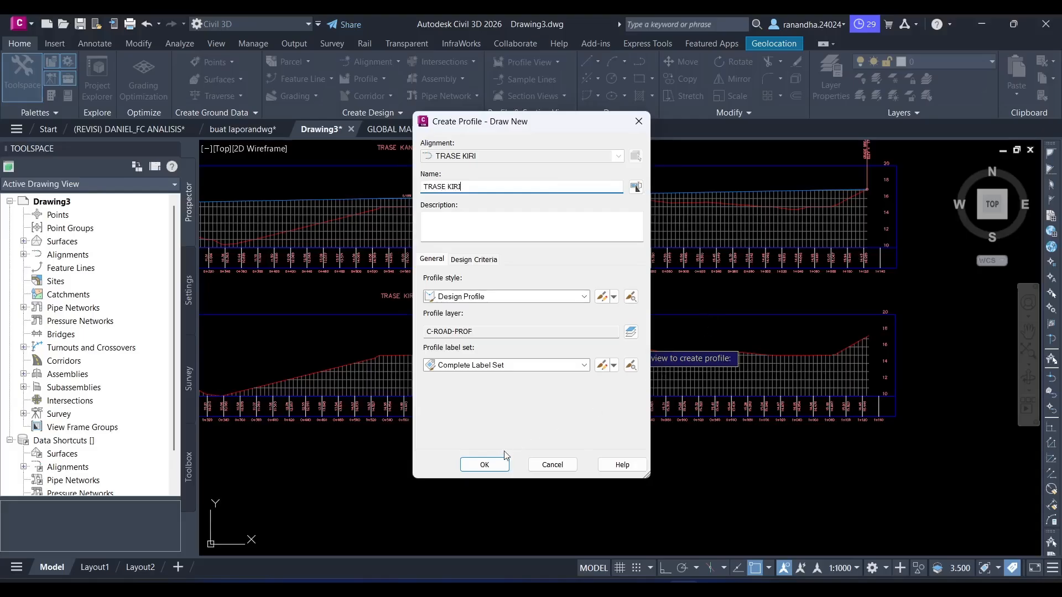
{"action": "left_click", "coordinate": [485, 465]}
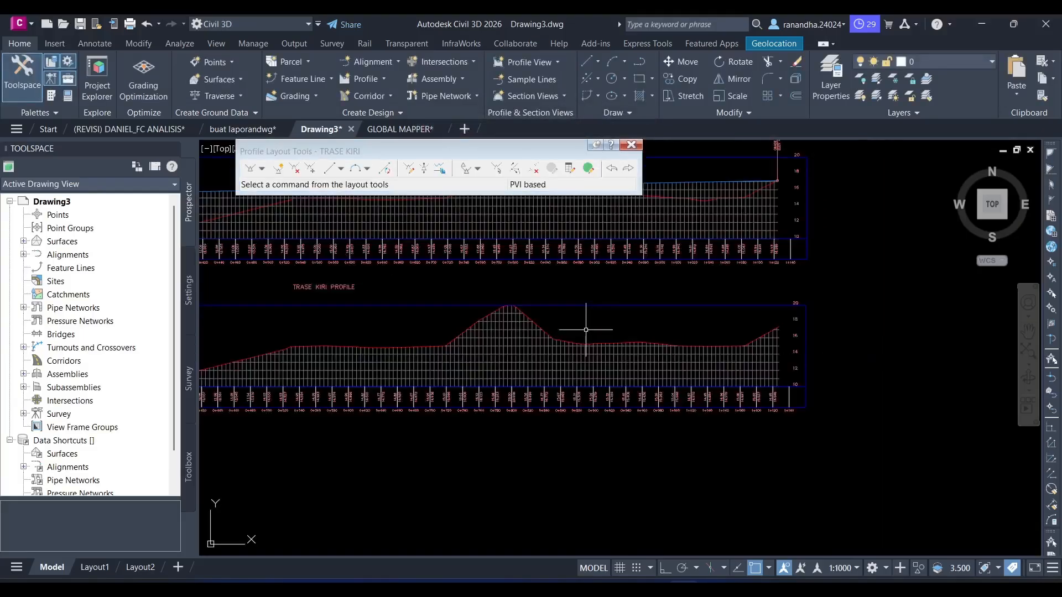
- Draw a single design tangent without curves from the start to the end of the TRASE KIRI ground line
{"action": "scroll", "coordinate": [586, 330], "scroll_direction": "up", "scroll_amount": 2}
{"action": "scroll", "coordinate": [614, 315], "scroll_direction": "down", "scroll_amount": 4}
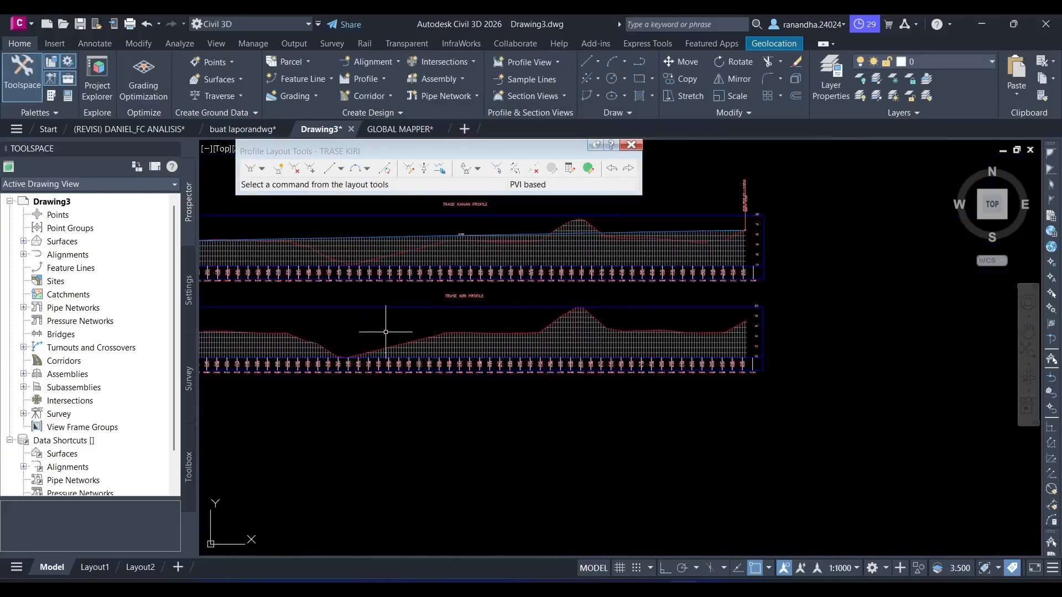
{"action": "middle_click_drag", "start_coordinate": [388, 332], "coordinate": [556, 325]}
{"action": "scroll", "coordinate": [424, 299], "scroll_direction": "up", "scroll_amount": 2}
{"action": "middle_click_drag", "start_coordinate": [337, 326], "coordinate": [441, 334]}
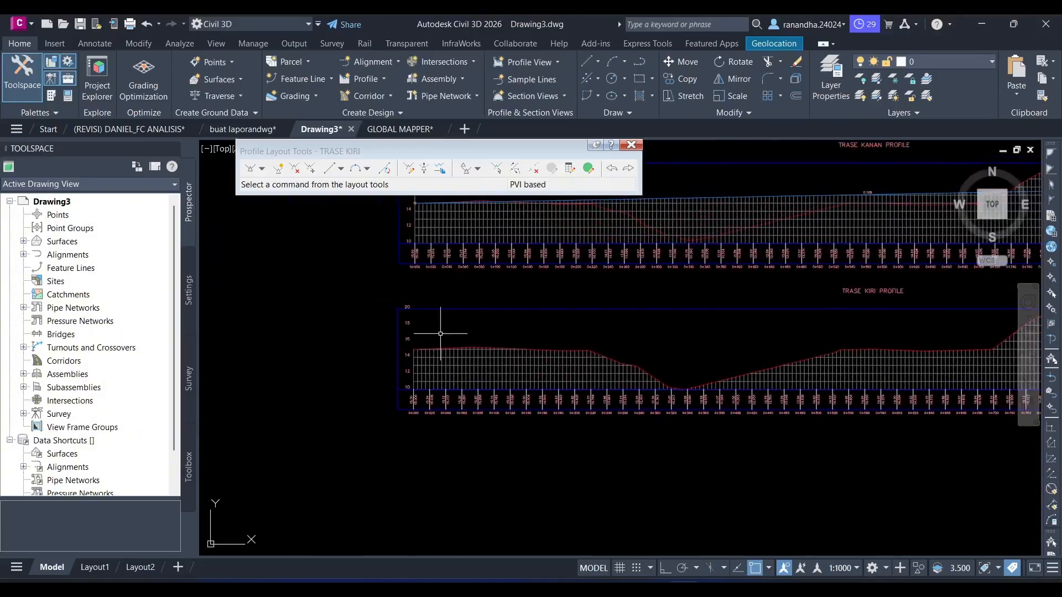
{"action": "left_click", "coordinate": [262, 169]}
{"action": "left_click", "coordinate": [287, 182]}
{"action": "scroll", "coordinate": [378, 328], "scroll_direction": "up", "scroll_amount": 4}
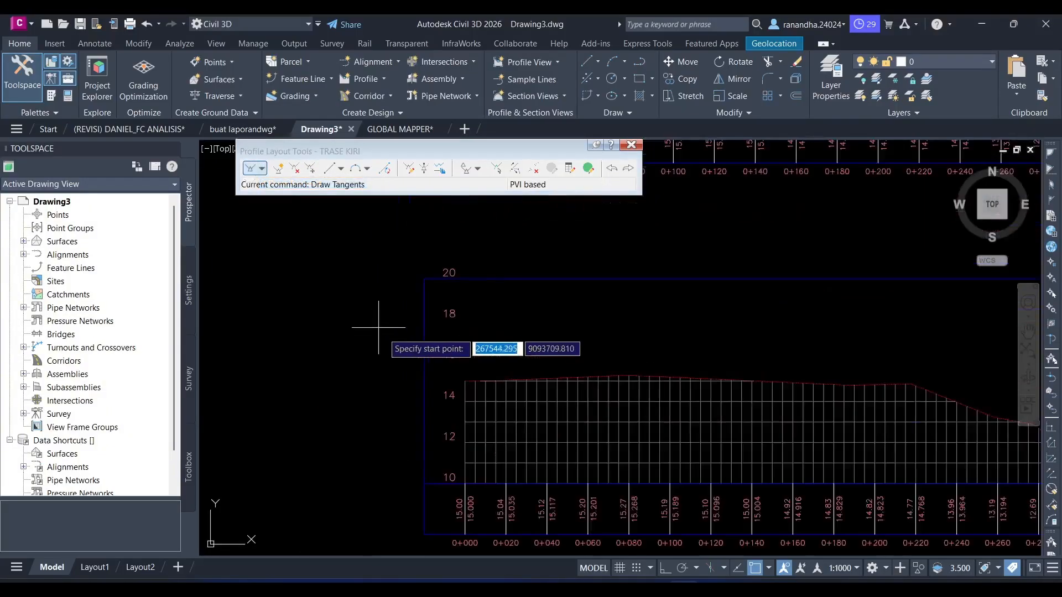
{"action": "left_click", "coordinate": [471, 381]}
{"action": "scroll", "coordinate": [498, 381], "scroll_direction": "down", "scroll_amount": 3}
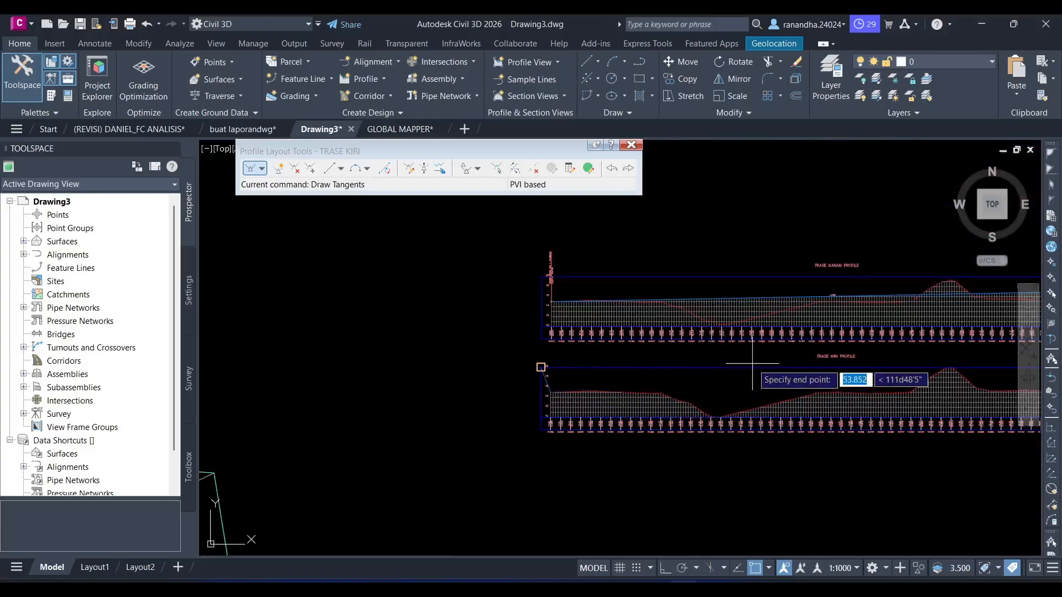
{"action": "mouse_move", "coordinate": [752, 363]}
{"action": "middle_mouse_down"}
{"action": "mouse_move", "coordinate": [645, 370]}
{"action": "mouse_move", "coordinate": [542, 356]}
{"action": "middle_mouse_up"}
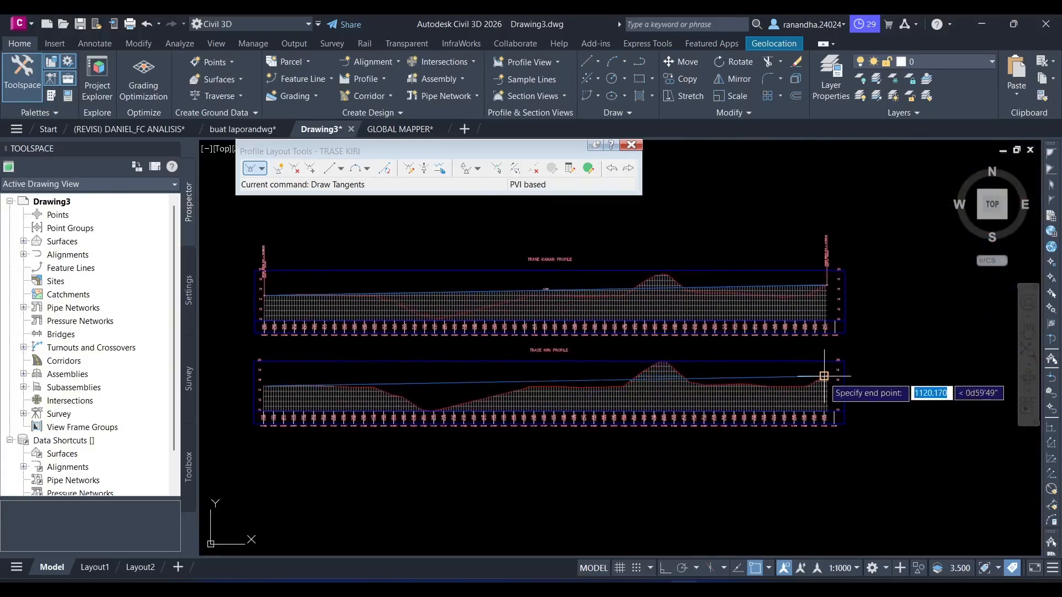
{"action": "scroll", "coordinate": [824, 376], "scroll_direction": "up", "scroll_amount": 8}
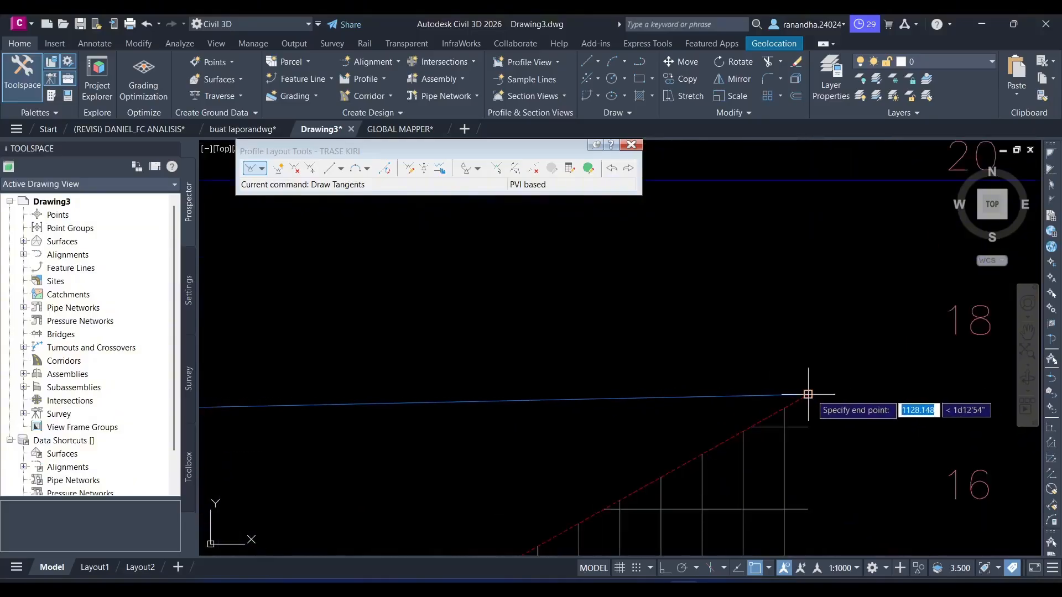
{"action": "left_click", "coordinate": [808, 394]}
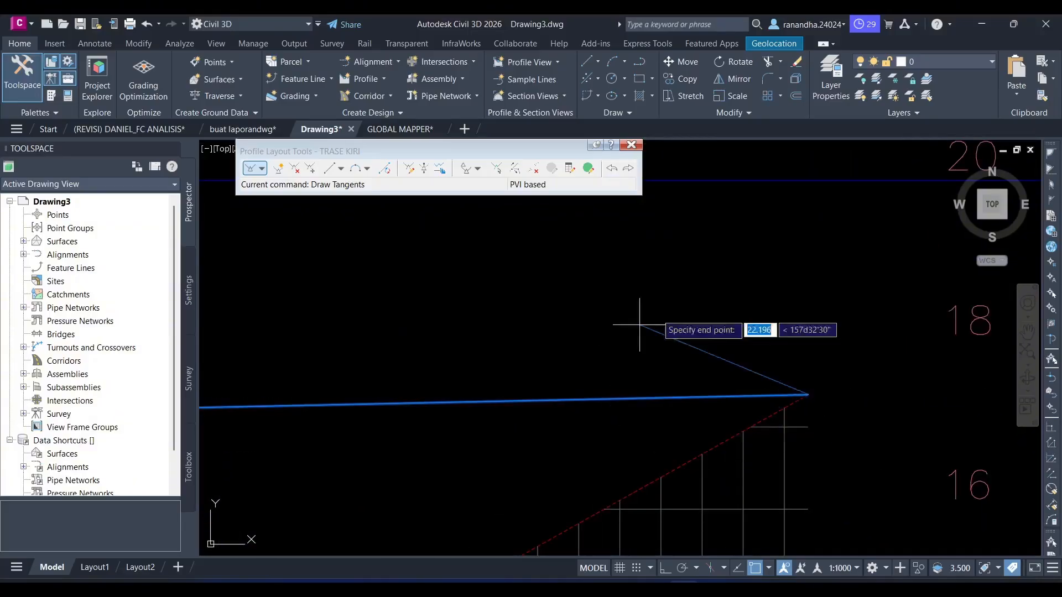
{"action": "scroll", "coordinate": [761, 330], "scroll_direction": "down", "scroll_amount": 5}
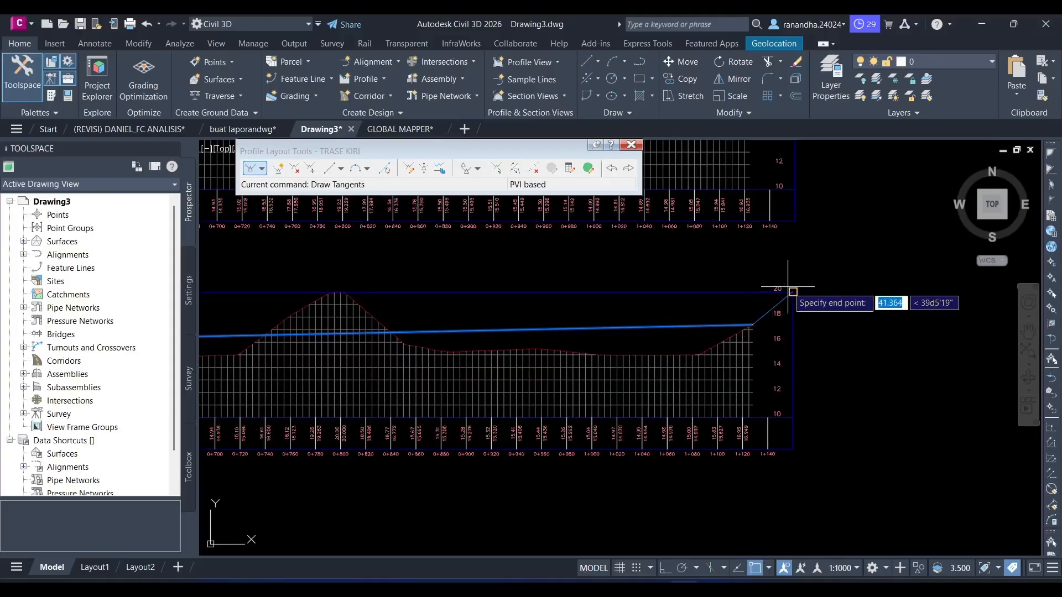
{"action": "scroll", "coordinate": [787, 288], "scroll_direction": "up", "scroll_amount": 6}
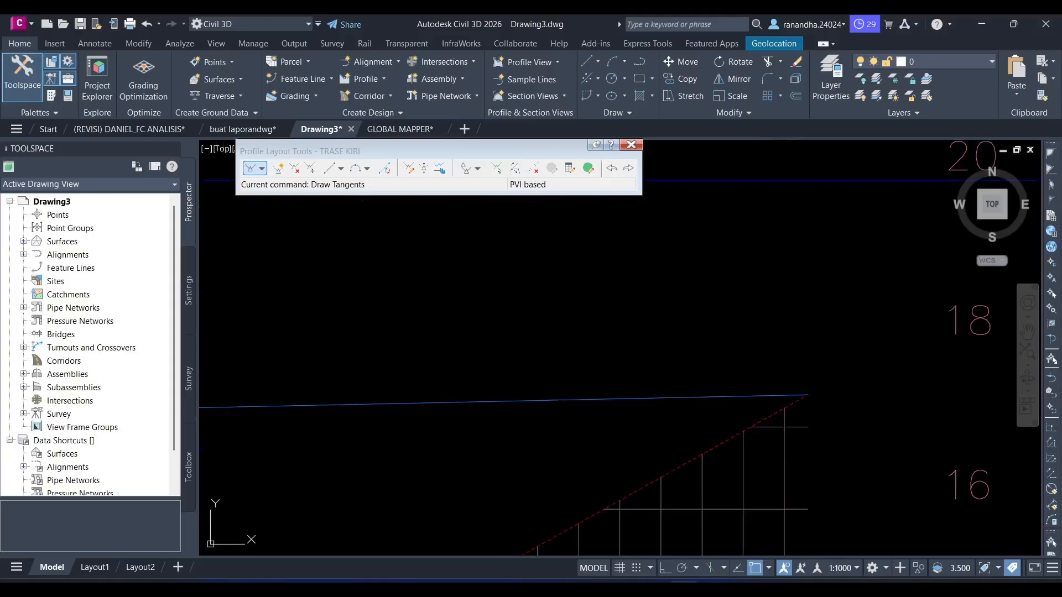
- Close the profile layout tools for TRASE KIRI and show both completed profile views together
{"action": "scroll", "coordinate": [790, 284], "scroll_direction": "down", "scroll_amount": 3}
{"action": "left_click", "coordinate": [631, 145]}
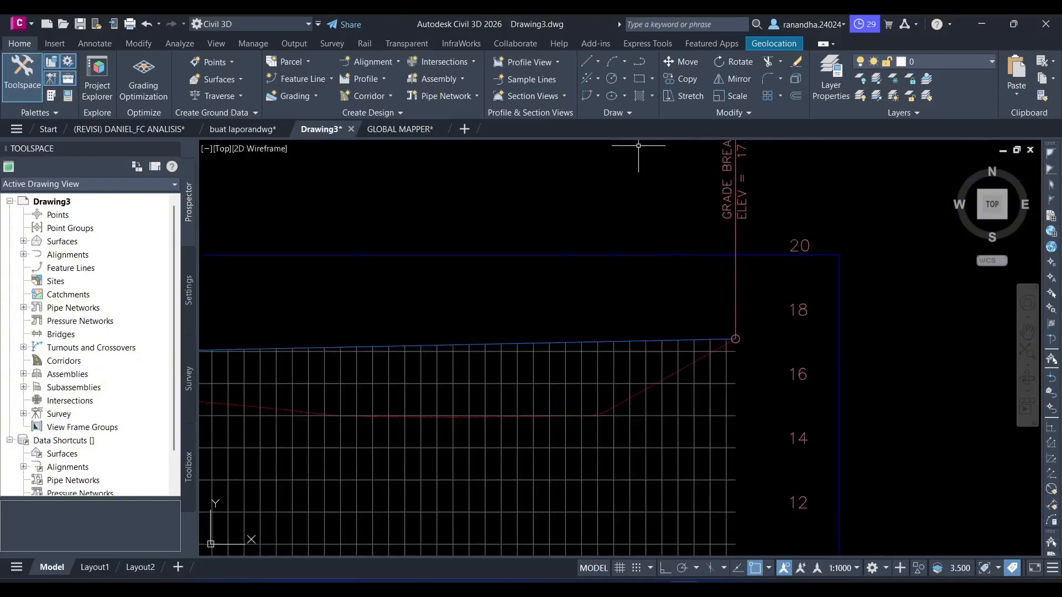
{"action": "scroll", "coordinate": [641, 310], "scroll_direction": "down", "scroll_amount": 5}
{"action": "scroll", "coordinate": [486, 339], "scroll_direction": "down", "scroll_amount": 2}
{"action": "middle_click_drag", "start_coordinate": [486, 339], "coordinate": [631, 365]}
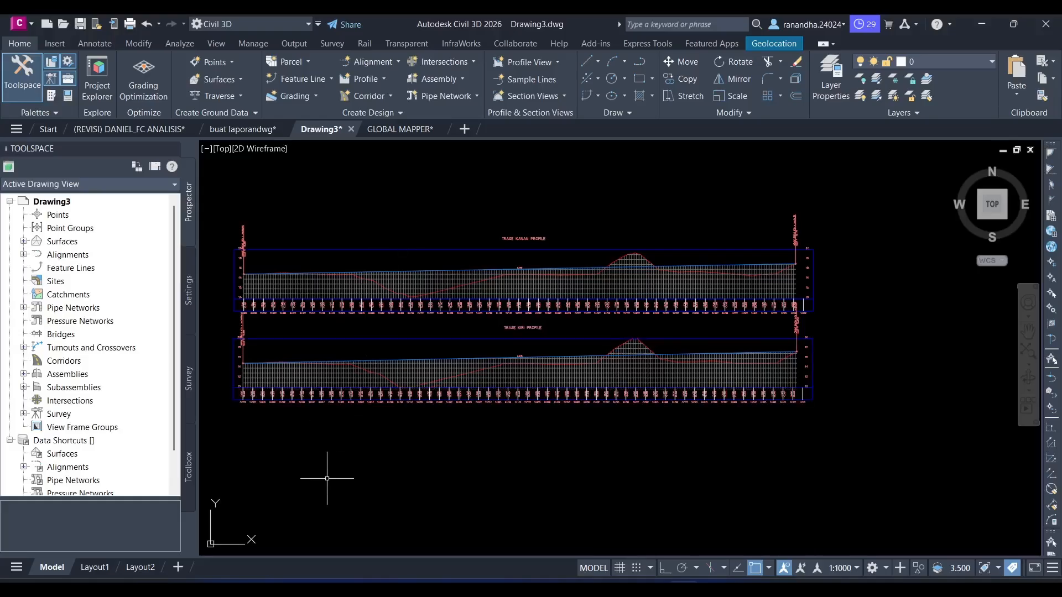
- Run the Incremental Station Elevation Difference Report from the Profile reports in the Toolbox
{"action": "left_click", "coordinate": [189, 466]}
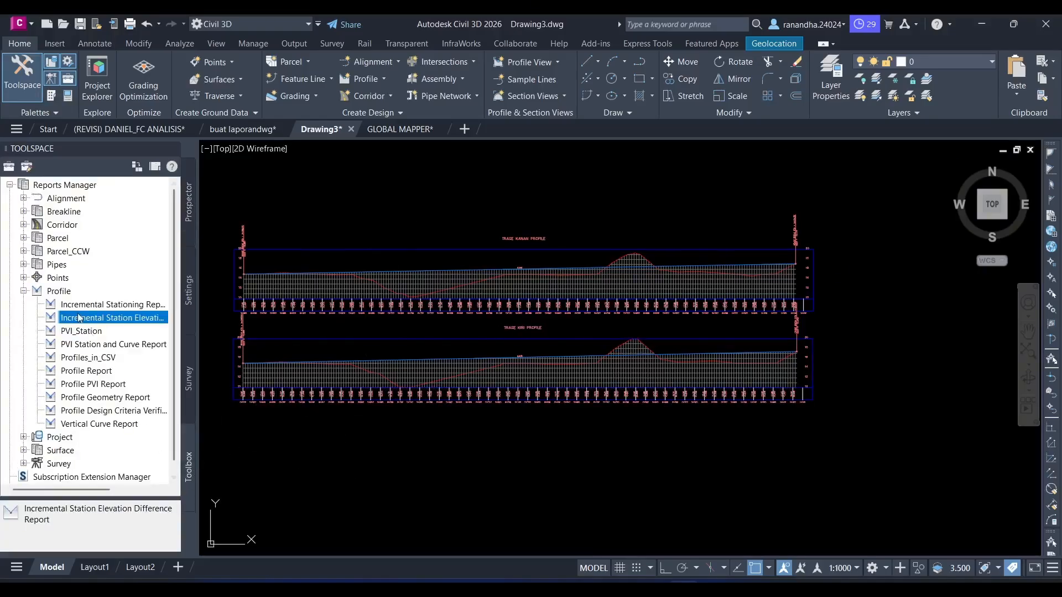
{"action": "left_click", "coordinate": [24, 291]}
{"action": "left_click", "coordinate": [24, 291]}
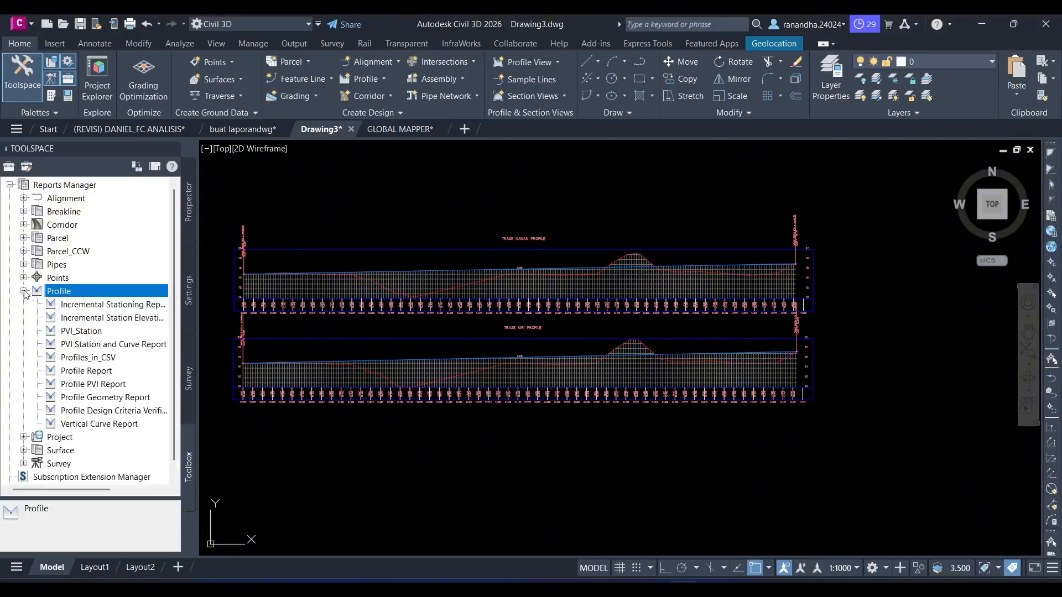
{"action": "left_click", "coordinate": [76, 319]}
{"action": "right_click", "coordinate": [76, 323]}
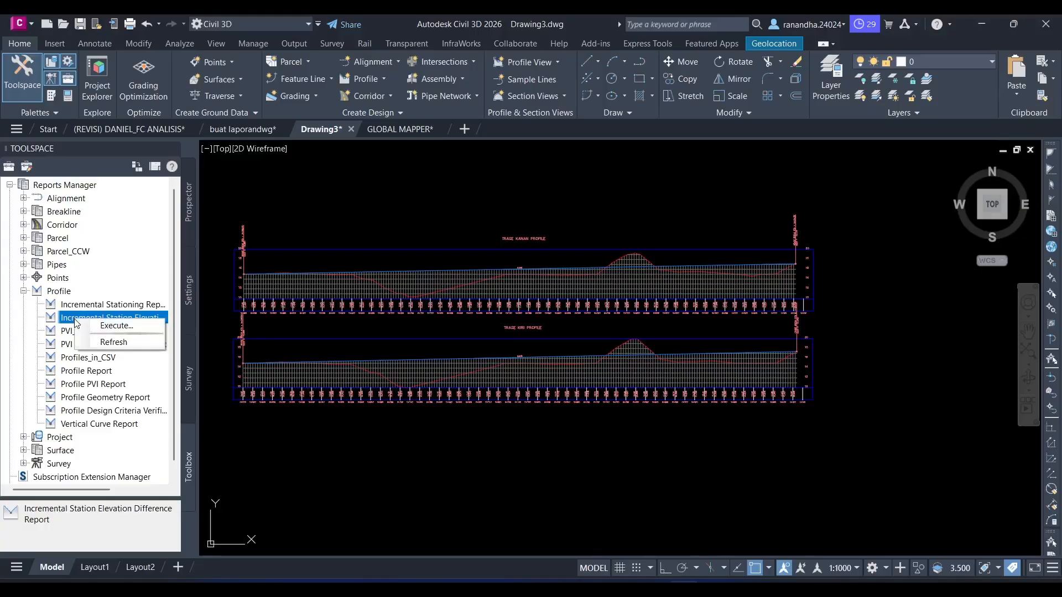
{"action": "left_click", "coordinate": [10, 338]}
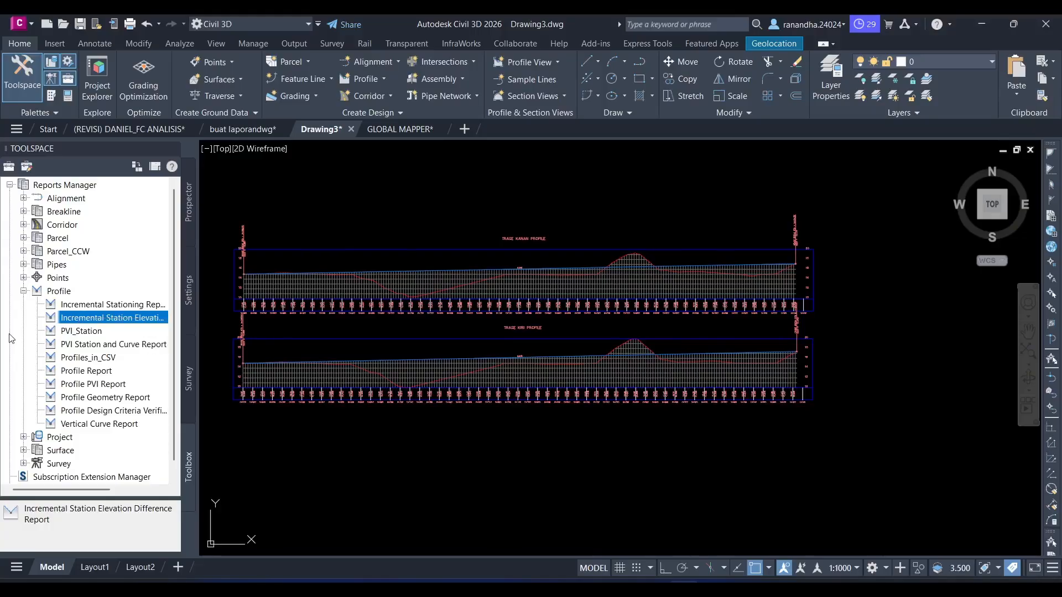
{"action": "right_click", "coordinate": [83, 317]}
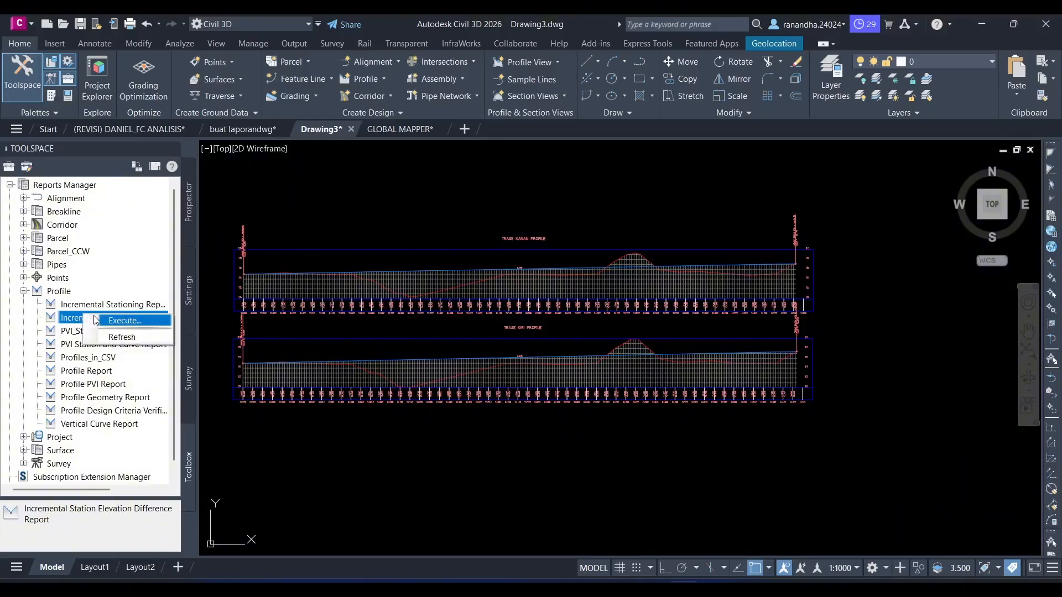
{"action": "left_click", "coordinate": [98, 320]}
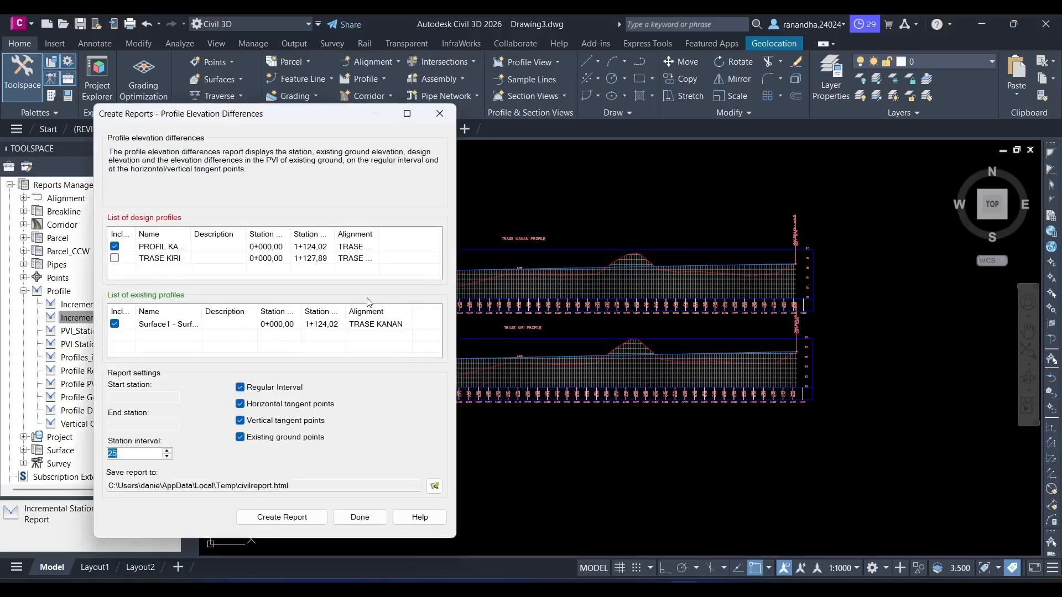
- Set the report's station interval to 50 and exclude horizontal tangent points, vertical tangent points and existing ground points
{"action": "type", "text": "5"}
{"action": "left_click", "coordinate": [239, 437]}
{"action": "left_click", "coordinate": [240, 420]}
{"action": "left_click", "coordinate": [241, 404]}
- Create the elevation difference report for the PROFIL KANAN design profile, continuing past the static profile warning
{"action": "left_click_drag", "start_coordinate": [192, 239], "coordinate": [220, 239]}
{"action": "left_click", "coordinate": [182, 250]}
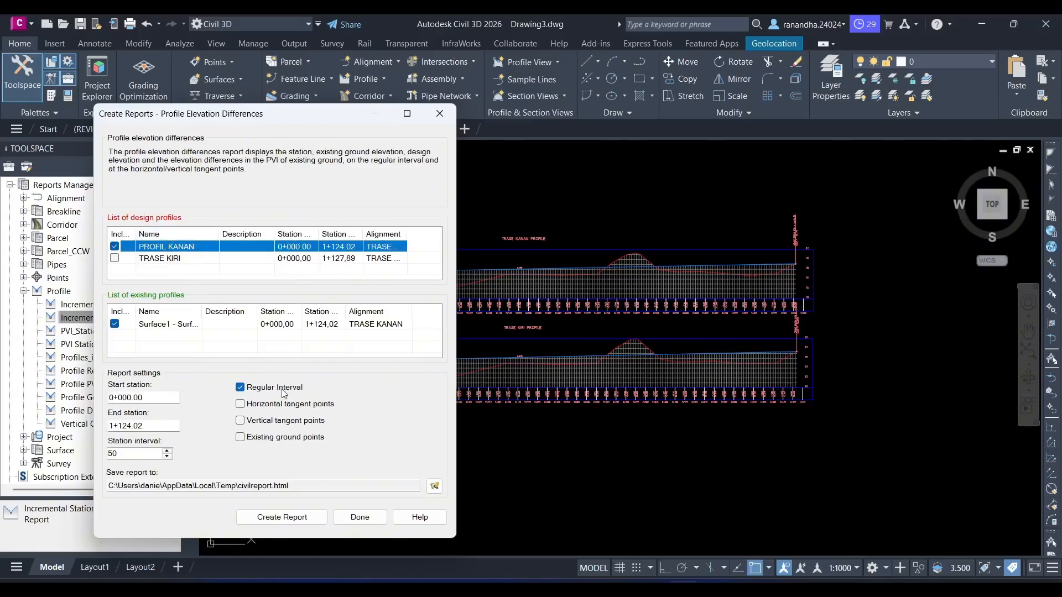
{"action": "left_click", "coordinate": [303, 522]}
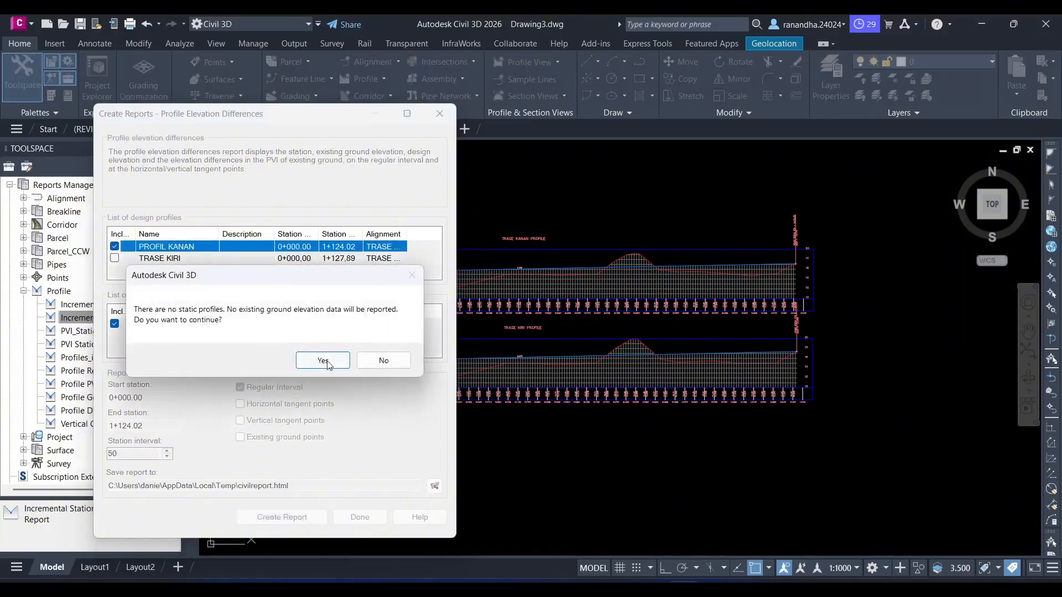
{"action": "left_click", "coordinate": [323, 360]}
- Look through the PROFIL KANAN elevation differences report and select its station rows
{"action": "scroll", "coordinate": [344, 394], "scroll_direction": "down", "scroll_amount": 1}
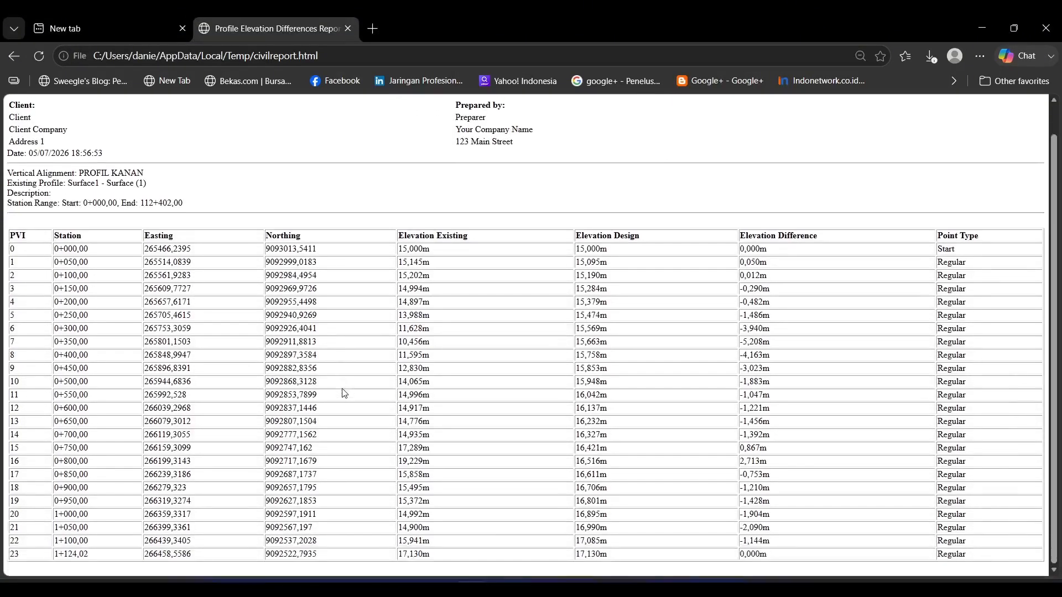
{"action": "scroll", "coordinate": [345, 393], "scroll_direction": "up", "scroll_amount": 1}
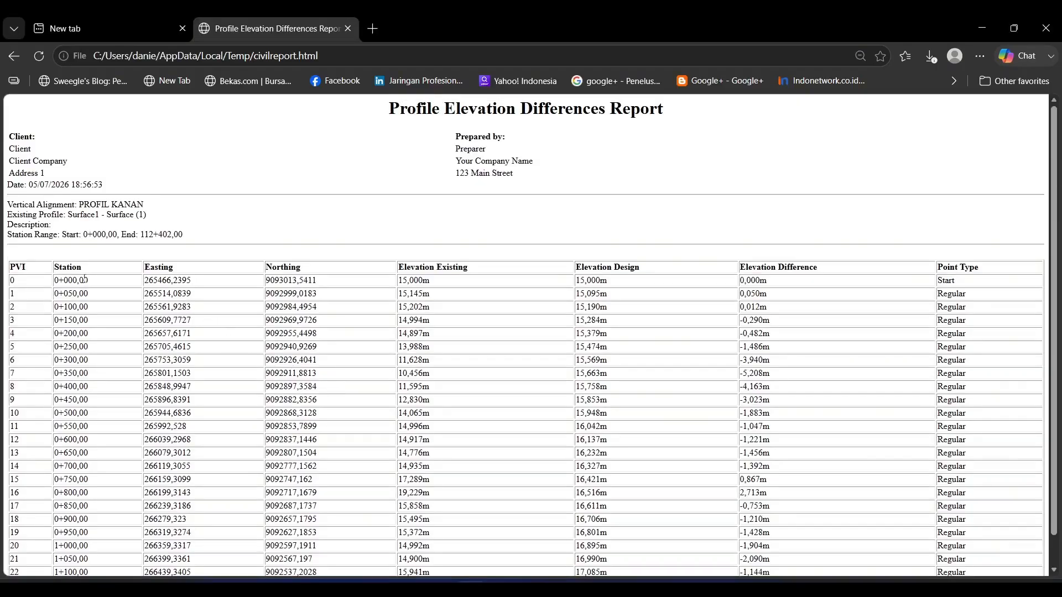
{"action": "left_click_drag", "start_coordinate": [14, 280], "coordinate": [895, 555]}
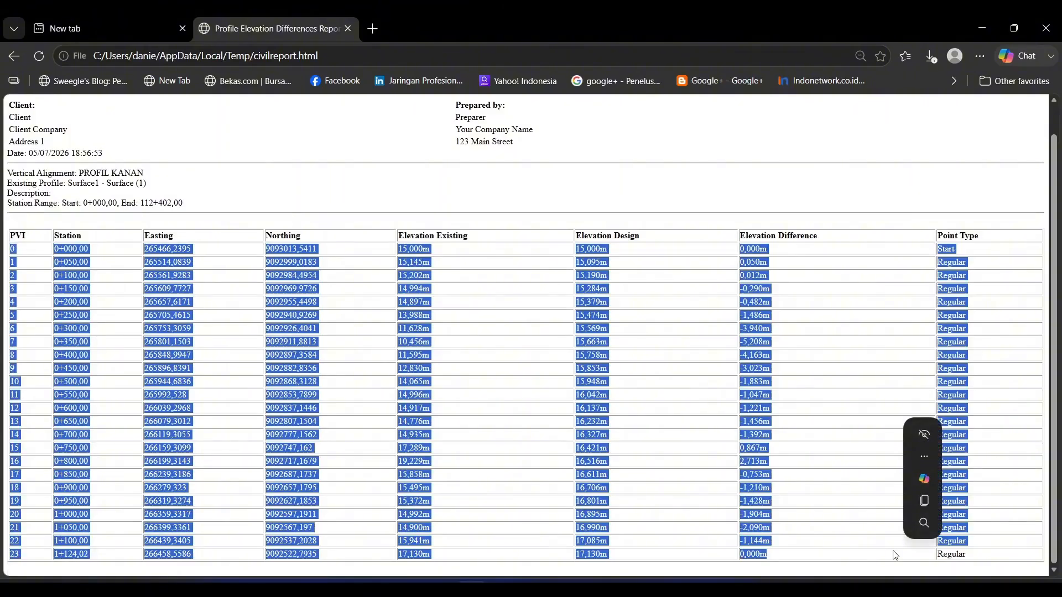
- Switch back to Civil 3D and create the elevation difference report for the TRASE KIRI profile instead of PROFIL KANAN
{"action": "key", "text": "alt+Tab"}
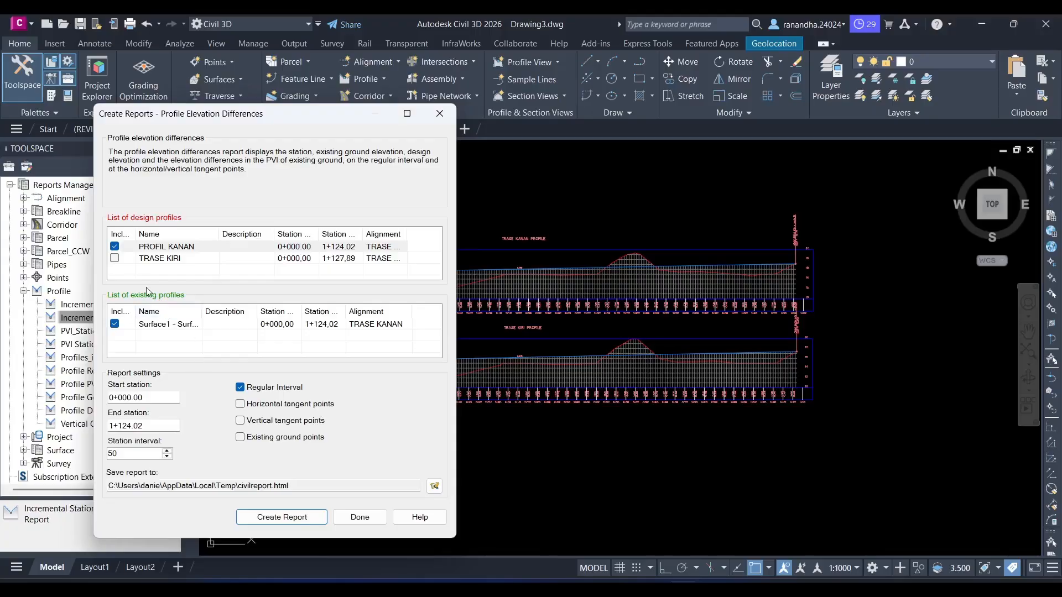
{"action": "left_click", "coordinate": [115, 259]}
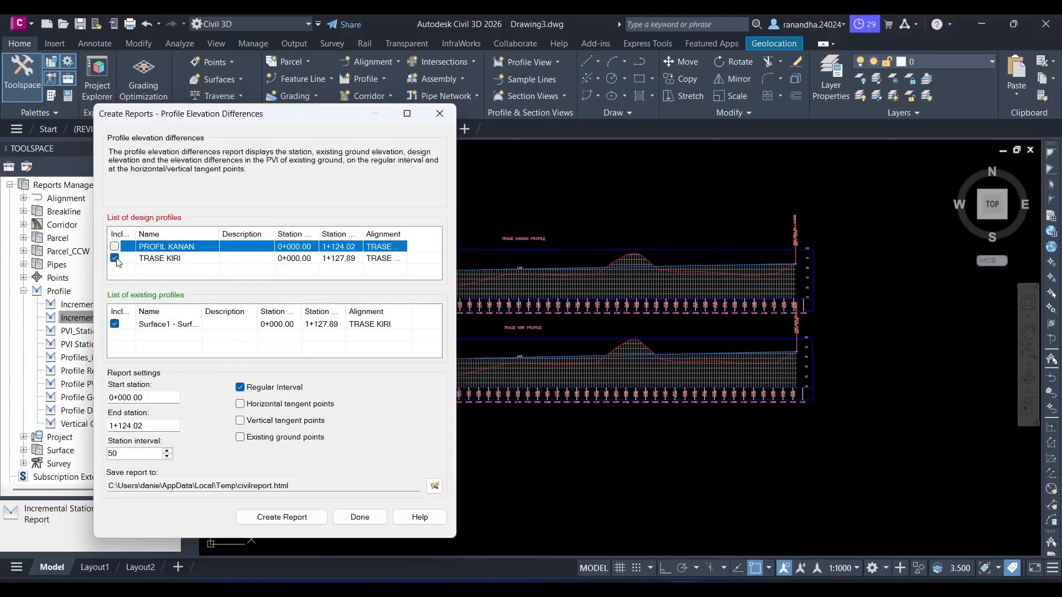
{"action": "left_click", "coordinate": [282, 516]}
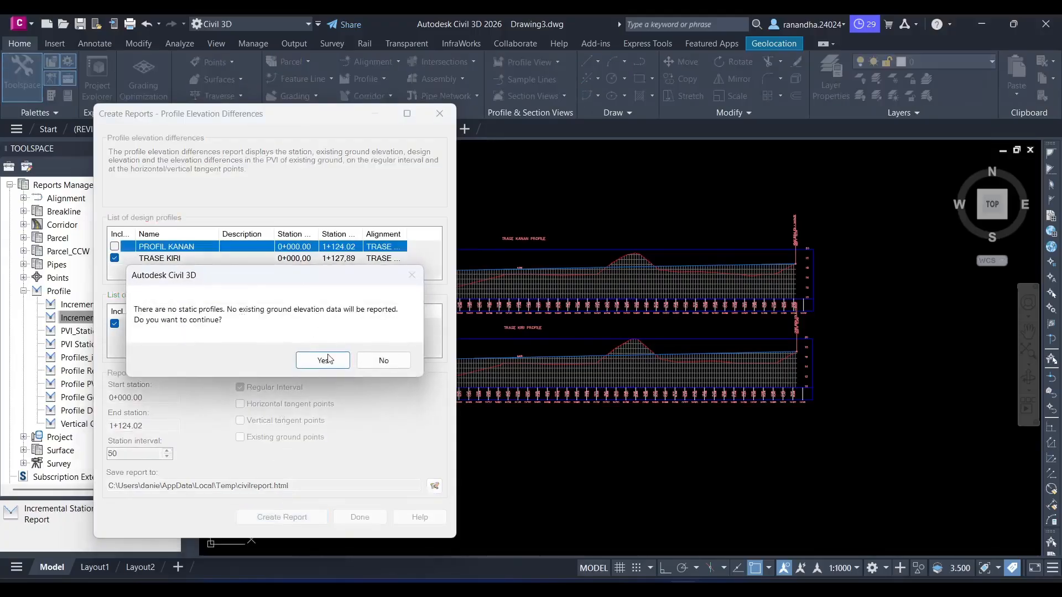
{"action": "left_click", "coordinate": [328, 359]}
{"action": "scroll", "coordinate": [330, 365], "scroll_direction": "down", "scroll_amount": 2}
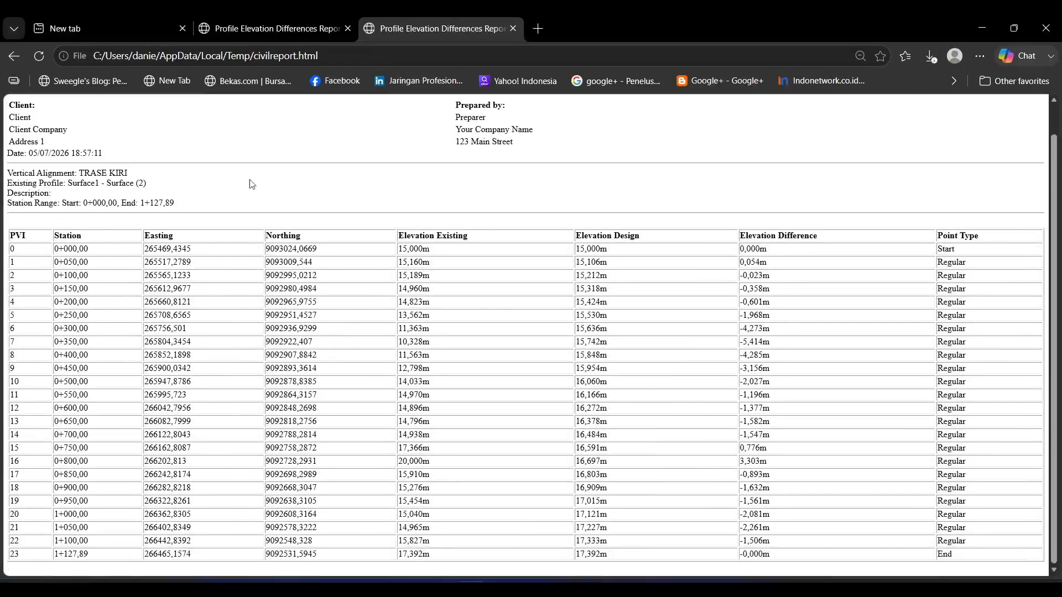
- Close the empty browser tab and check the vertical alignment name in the PROFIL KANAN and TRASE KIRI reports
{"action": "left_click", "coordinate": [183, 33]}
{"action": "left_click", "coordinate": [182, 31]}
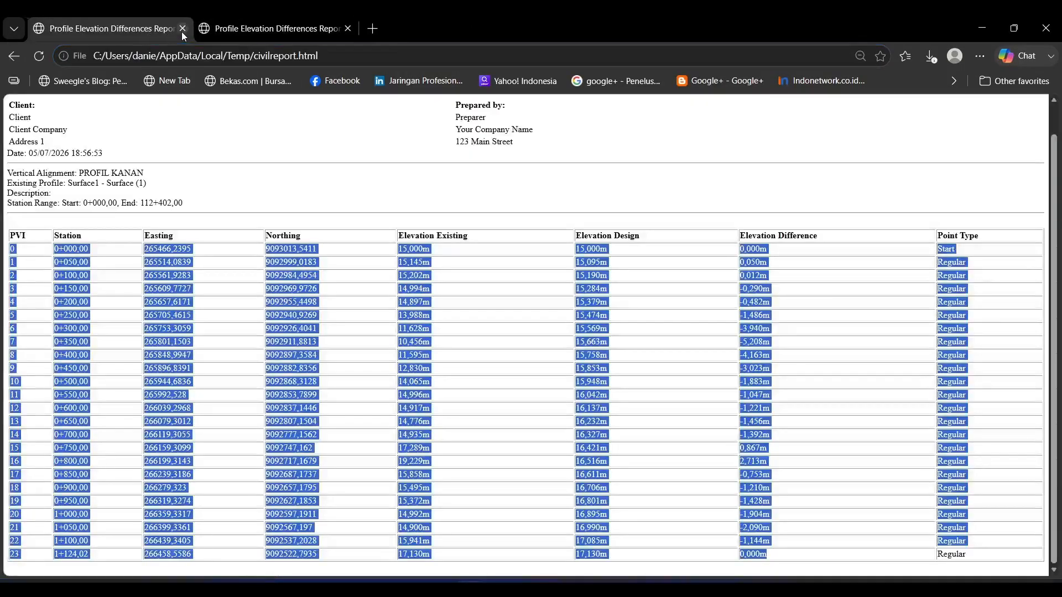
{"action": "left_click", "coordinate": [135, 309]}
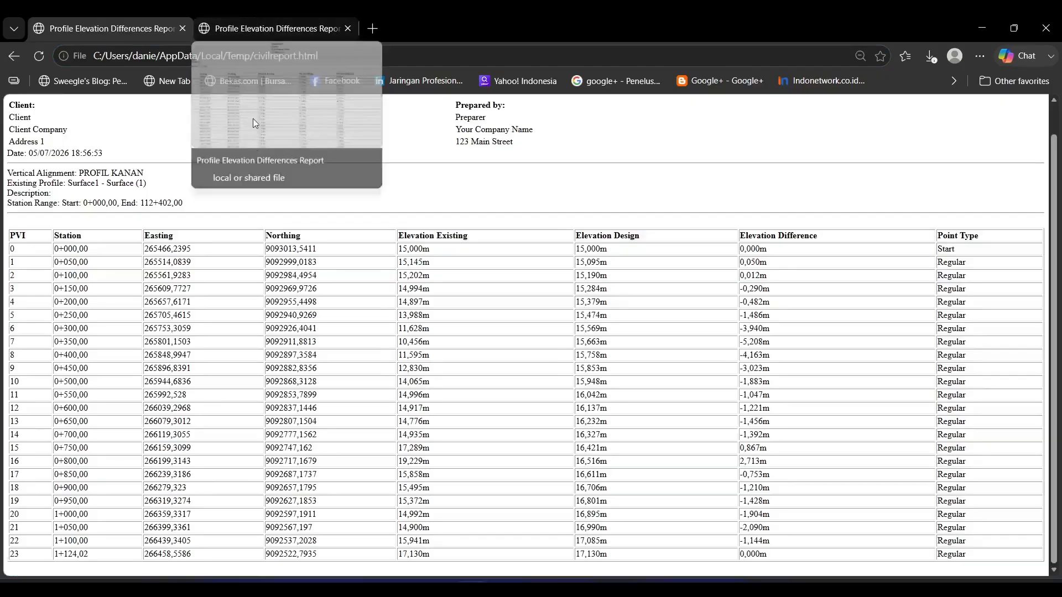
{"action": "scroll", "coordinate": [240, 247], "scroll_direction": "up", "scroll_amount": 1}
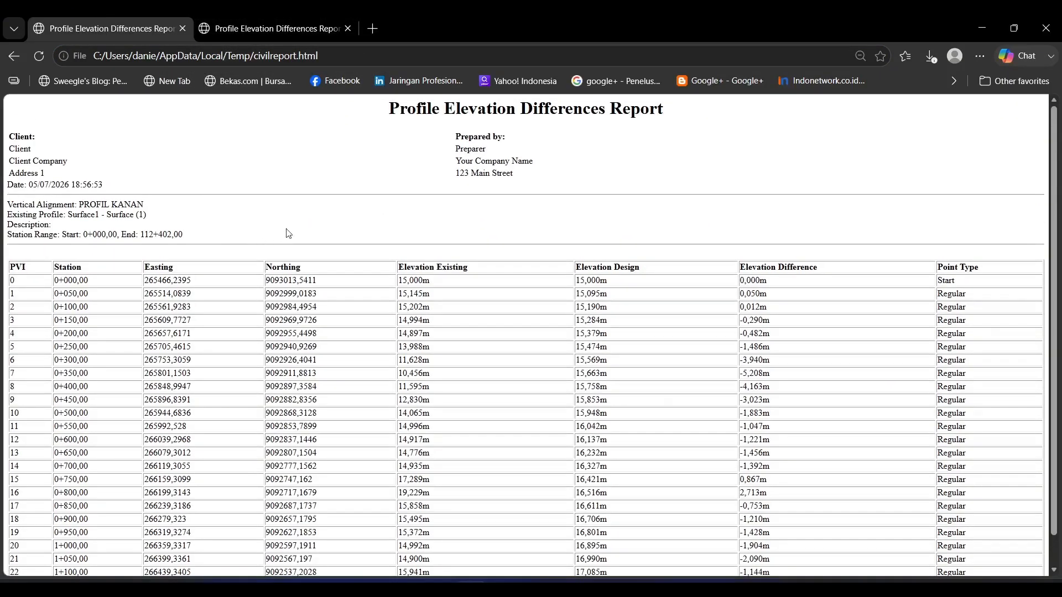
{"action": "left_click_drag", "start_coordinate": [78, 203], "coordinate": [145, 205]}
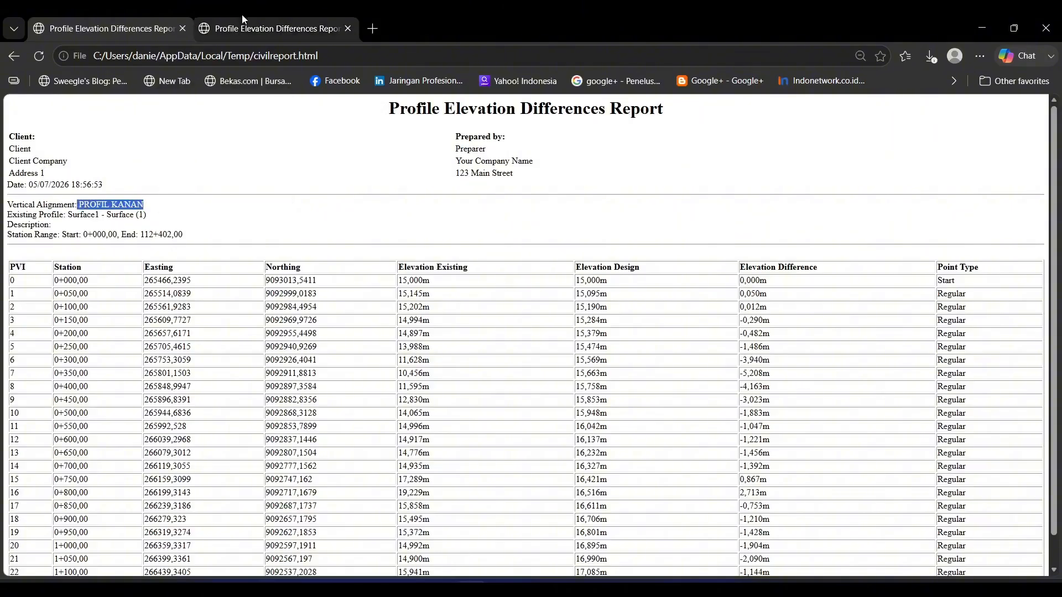
{"action": "left_click", "coordinate": [302, 31]}
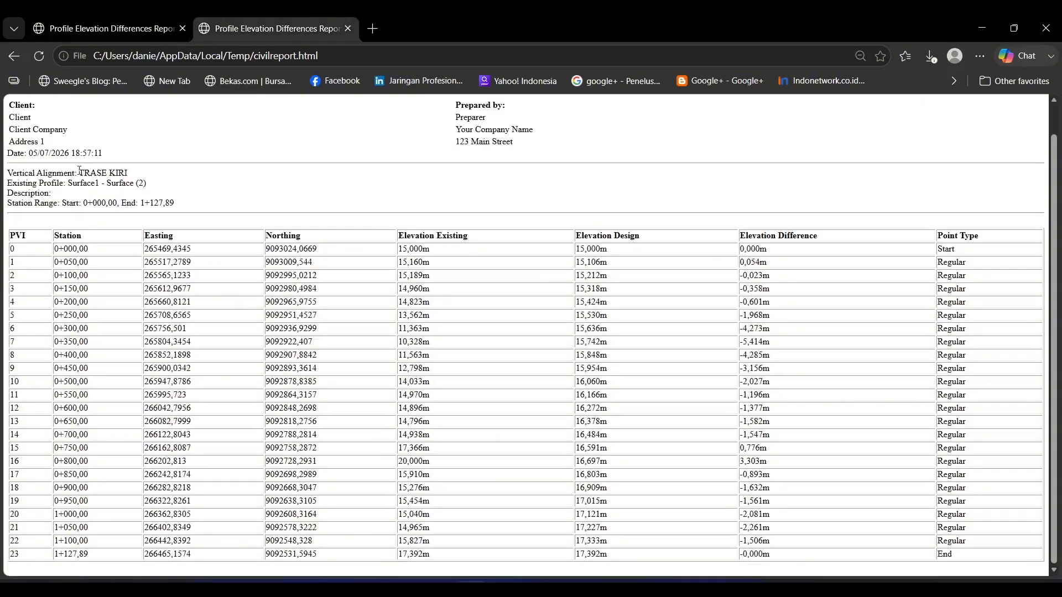
{"action": "left_click_drag", "start_coordinate": [79, 171], "coordinate": [129, 173]}
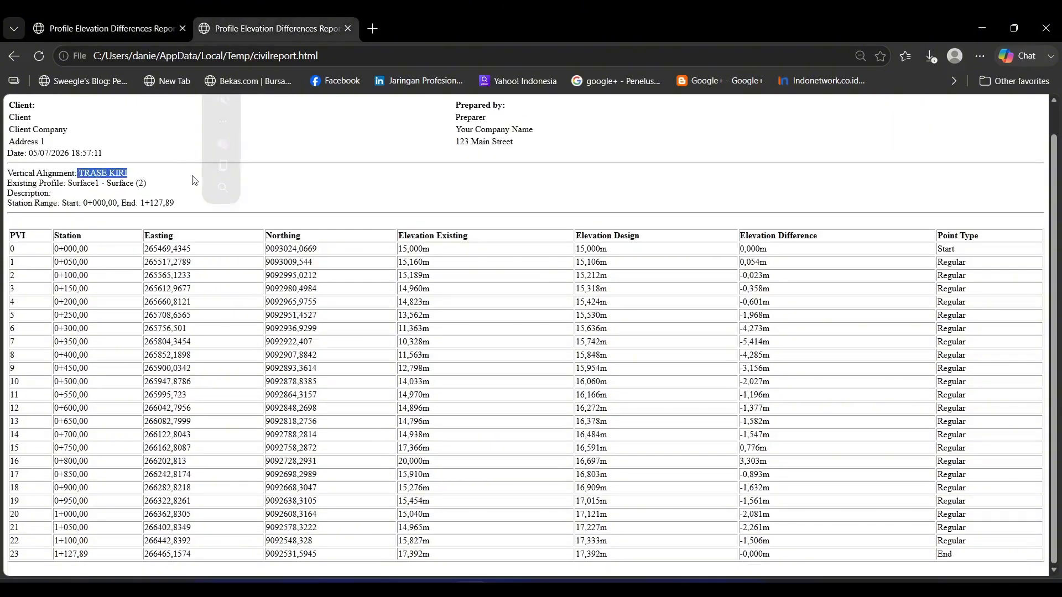
{"action": "left_click", "coordinate": [241, 298]}
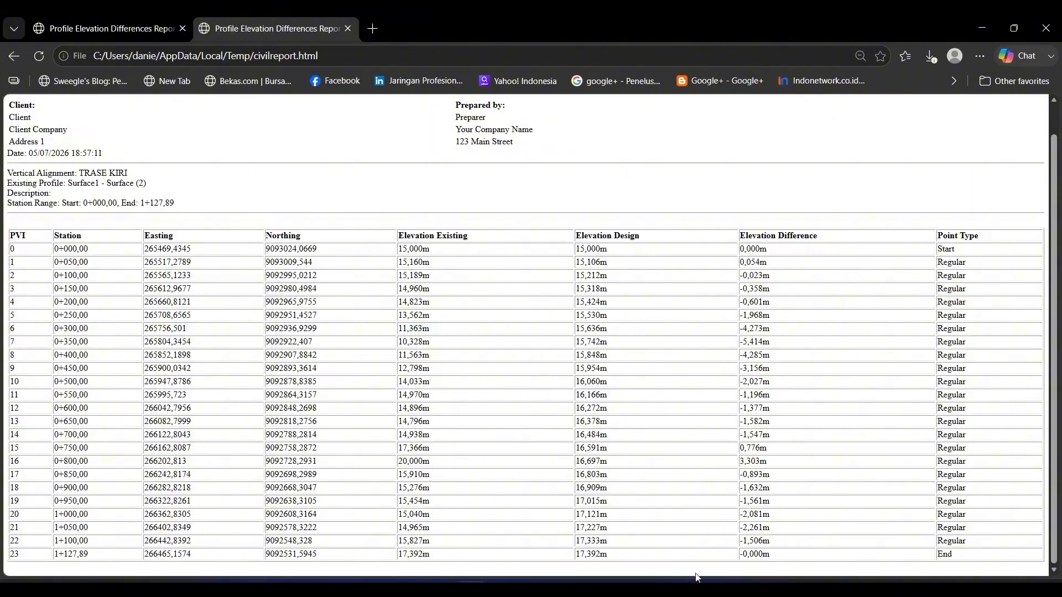
- Switch to the Excel workbook and examine the PROFIL KIRI and PROFIL KANAN tables on the 024-Topografi Civil 3D sheet
{"action": "left_click", "coordinate": [711, 590]}
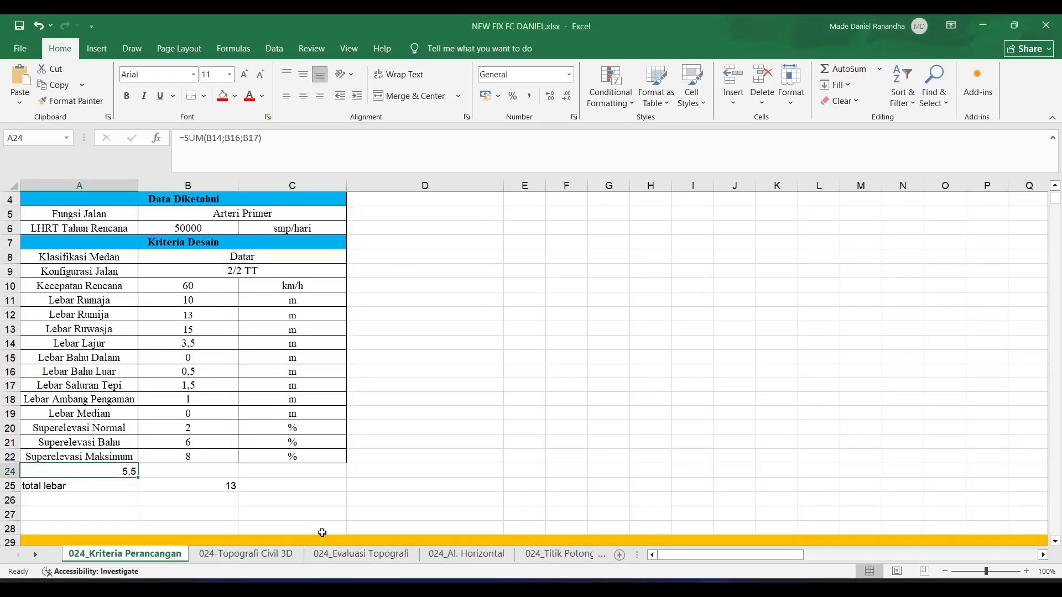
{"action": "left_click", "coordinate": [266, 554]}
{"action": "left_click", "coordinate": [361, 554]}
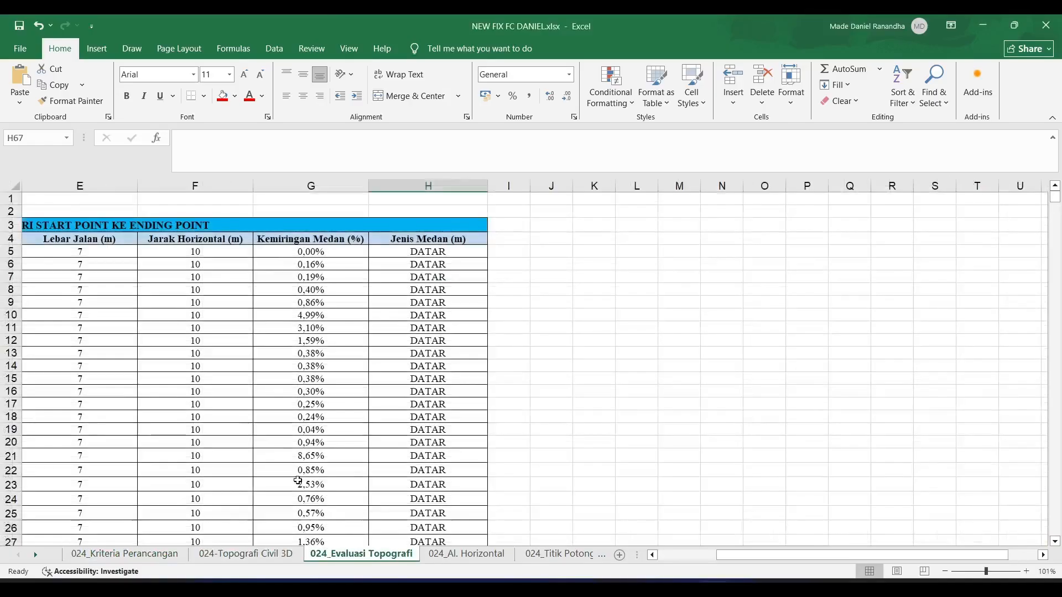
{"action": "key", "text": "ctrl+Page_Up"}
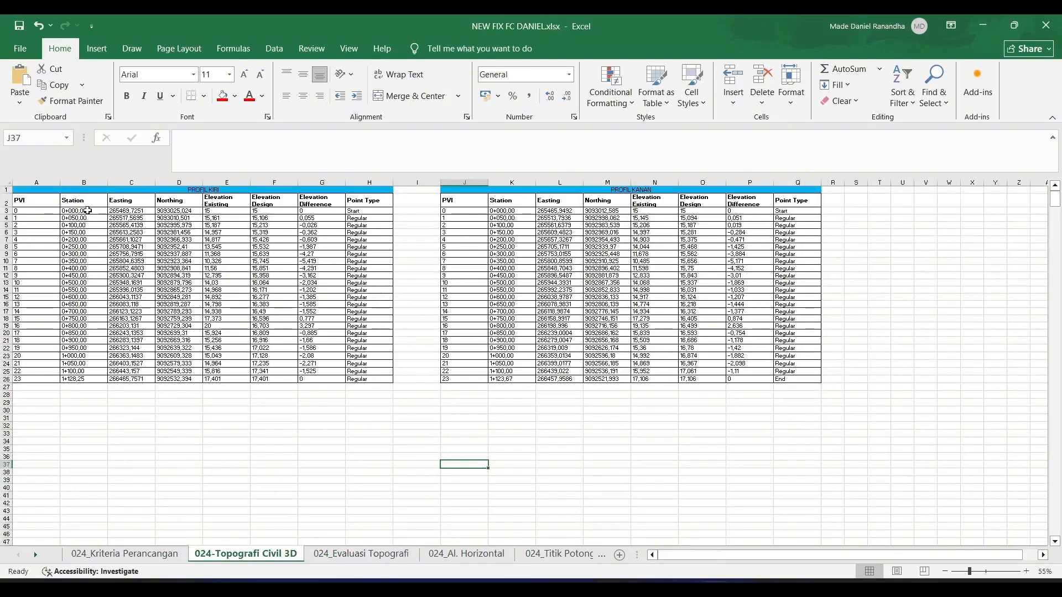
{"action": "left_click_drag", "start_coordinate": [22, 210], "coordinate": [359, 375]}
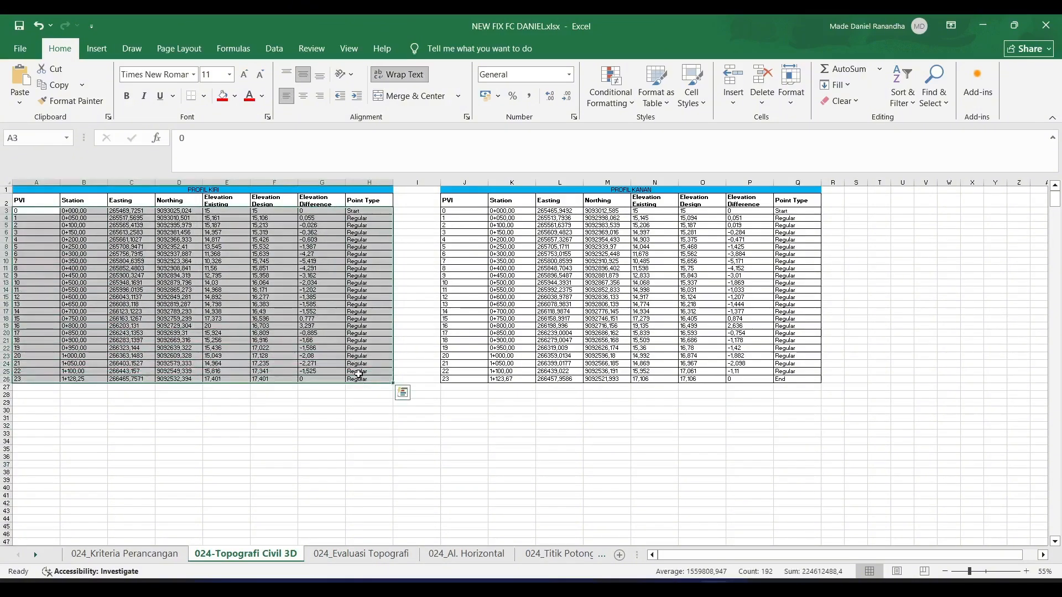
{"action": "left_click_drag", "start_coordinate": [460, 211], "coordinate": [792, 379]}
- Examine the road function, design-year LHRT, terrain classification and road configuration on the 024_Kriteria Perancangan sheet
{"action": "left_click", "coordinate": [77, 552]}
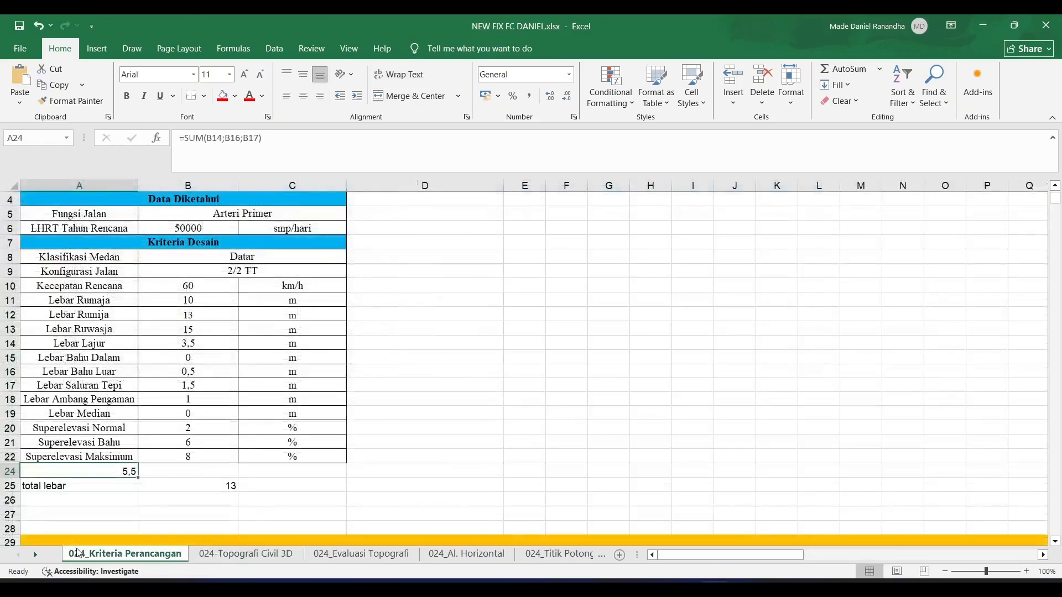
{"action": "scroll", "coordinate": [170, 280], "scroll_direction": "up", "scroll_amount": 1}
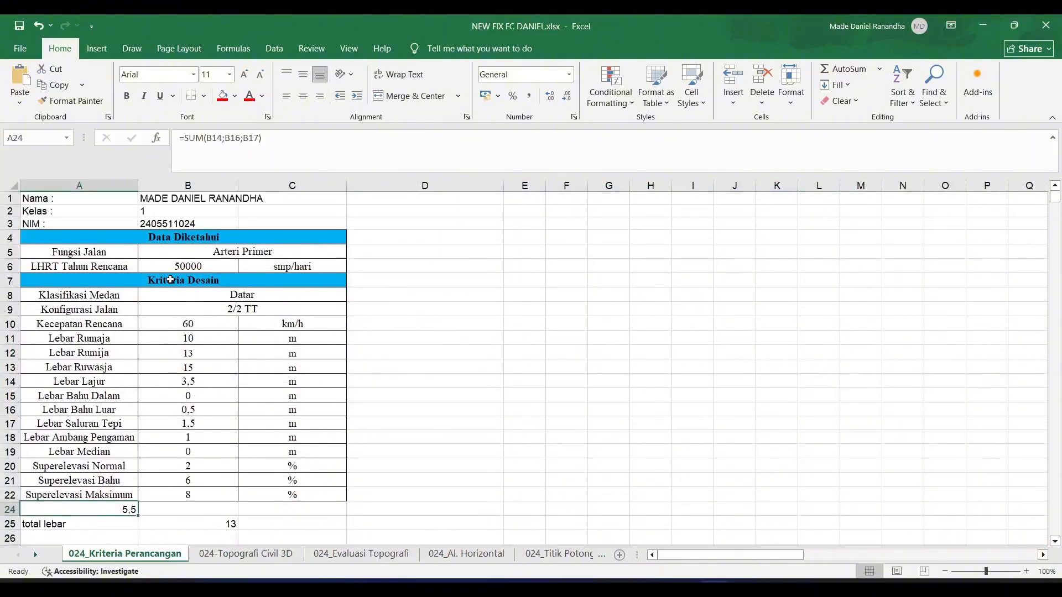
{"action": "left_click", "coordinate": [230, 251]}
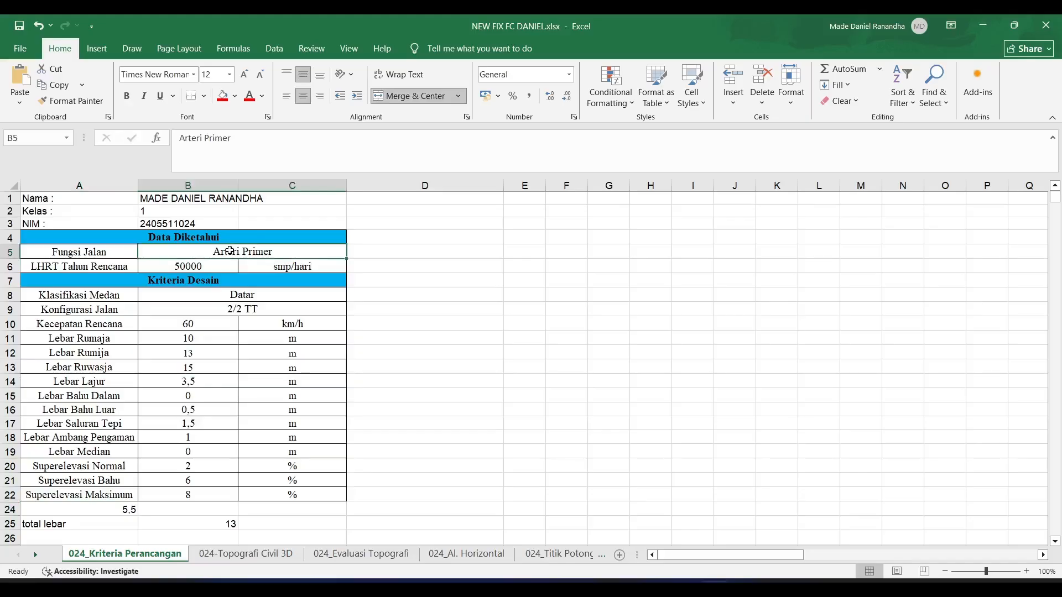
{"action": "left_click", "coordinate": [214, 266]}
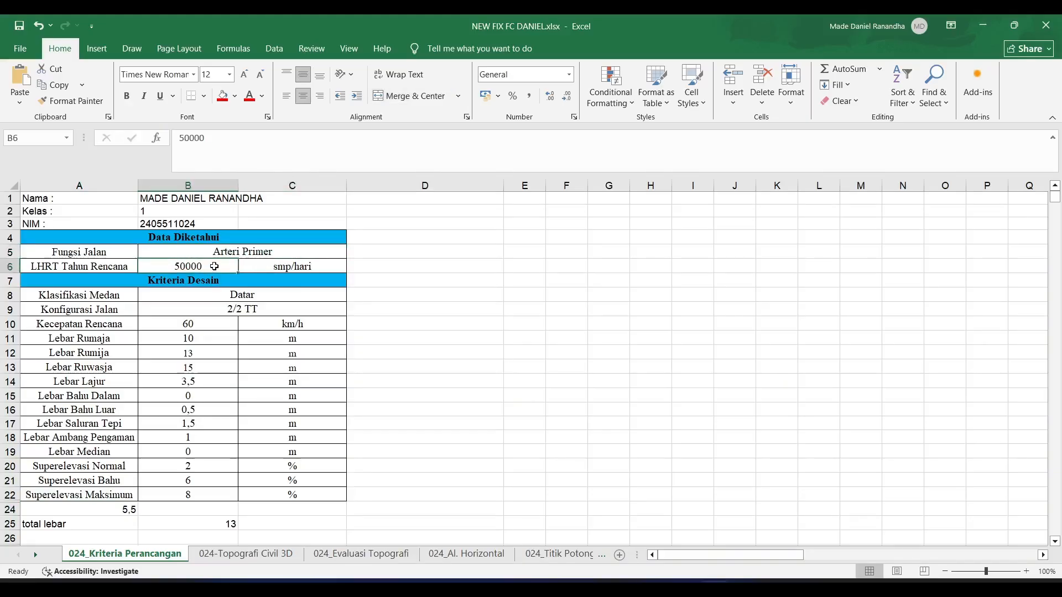
{"action": "left_click", "coordinate": [221, 295]}
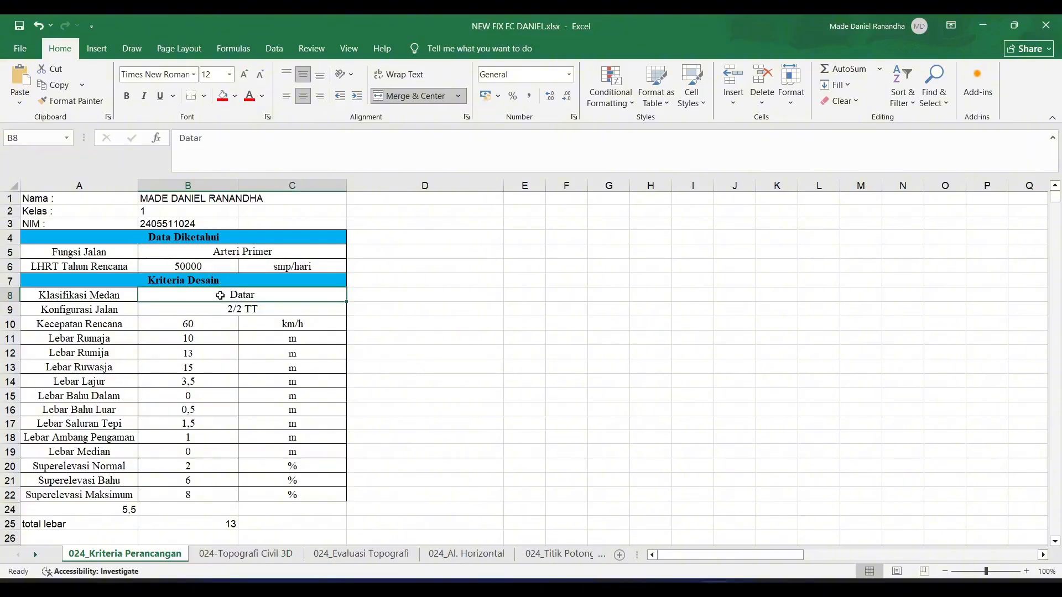
{"action": "left_click", "coordinate": [228, 311]}
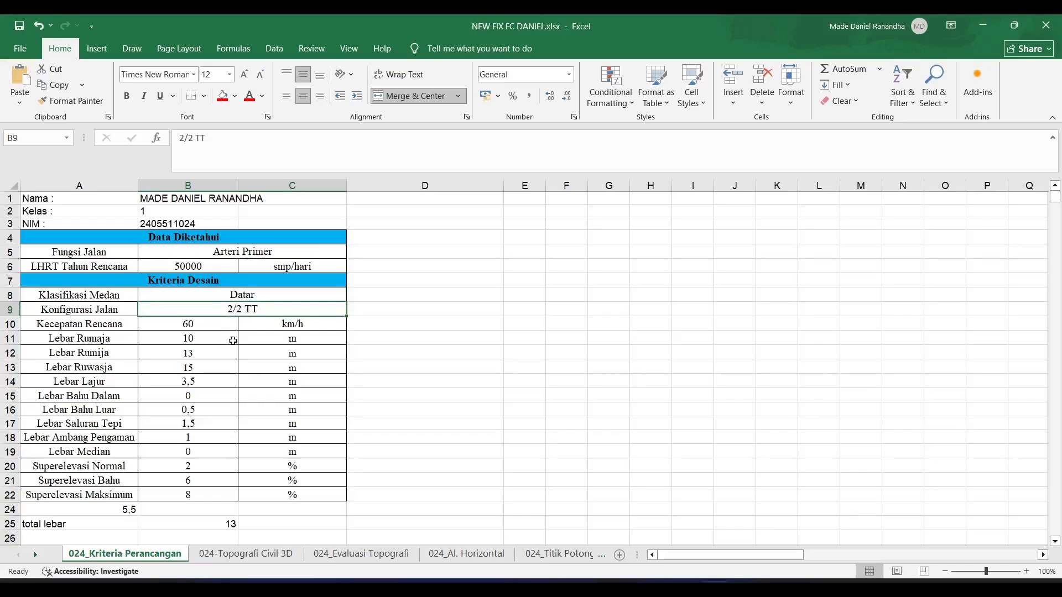
- Examine the design speed, Rumaja, Rumija and Ruwasja widths, lane width, outer shoulder width and side drain width in the design criteria table
{"action": "scroll", "coordinate": [231, 312], "scroll_direction": "down", "scroll_amount": 1}
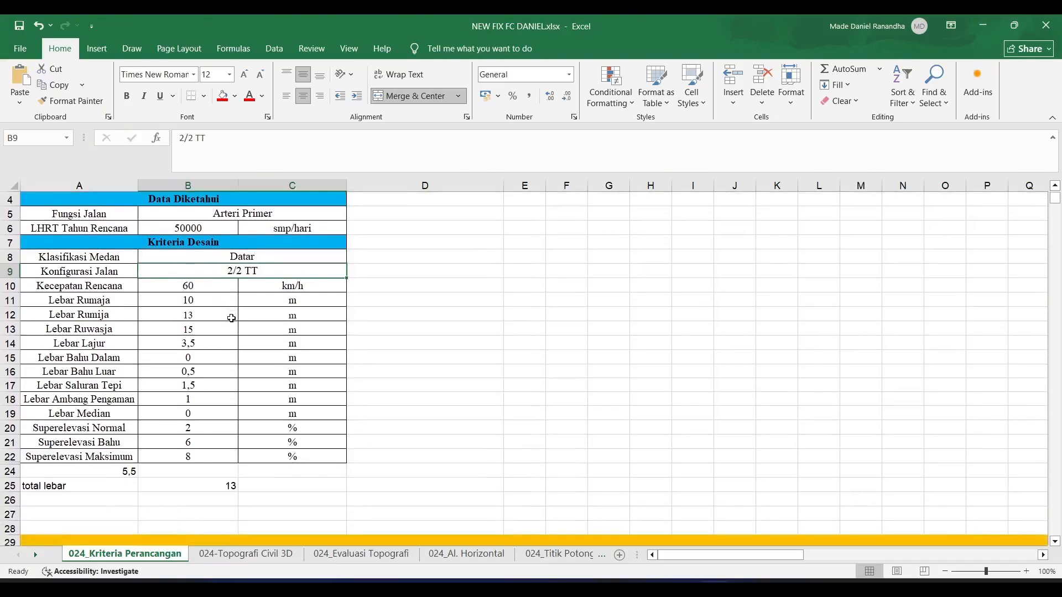
{"action": "left_click", "coordinate": [197, 288]}
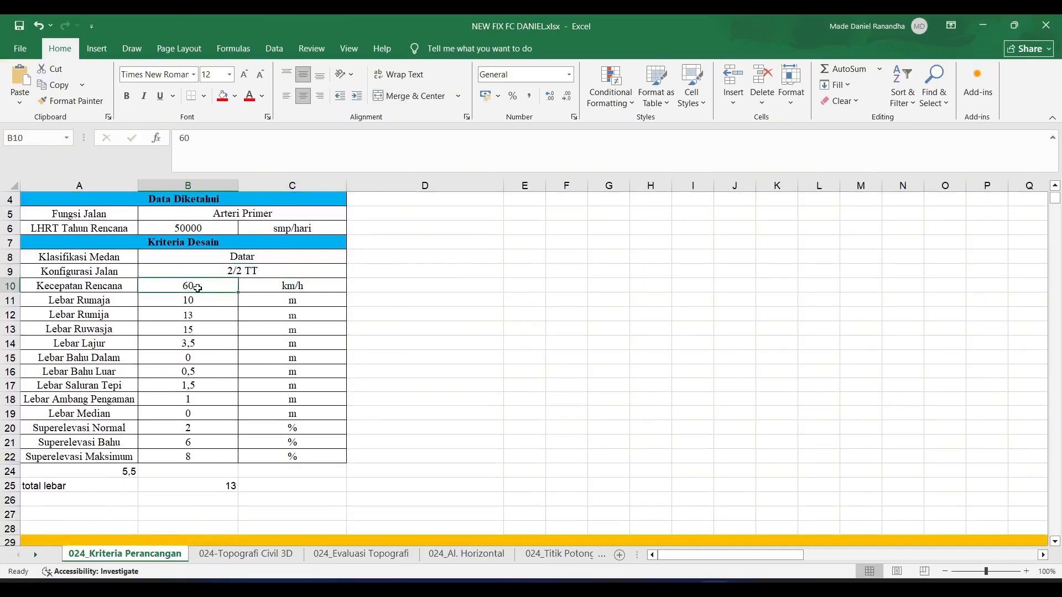
{"action": "left_click", "coordinate": [200, 301]}
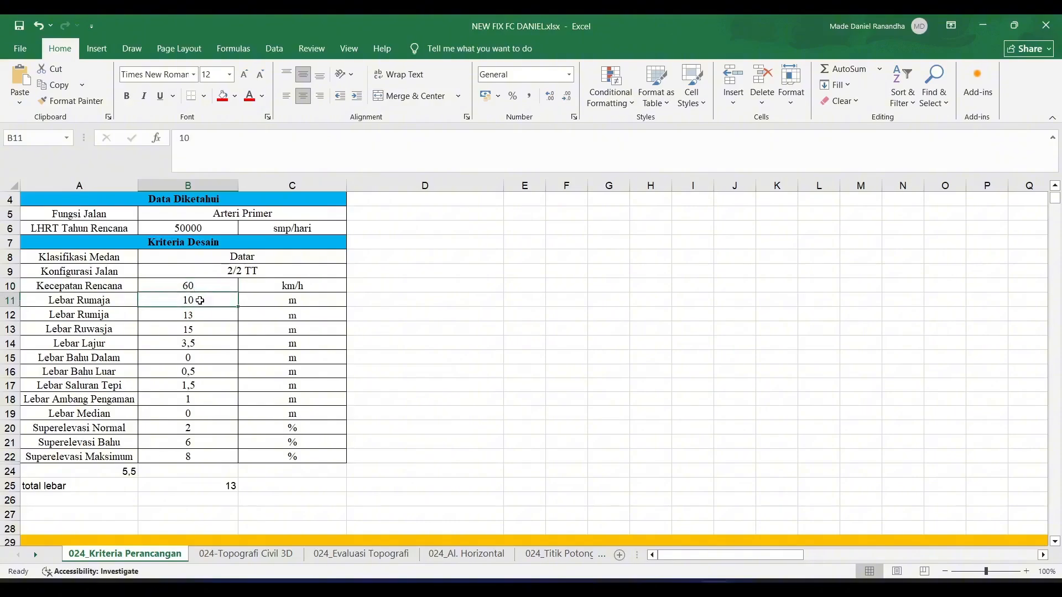
{"action": "left_click", "coordinate": [200, 314]}
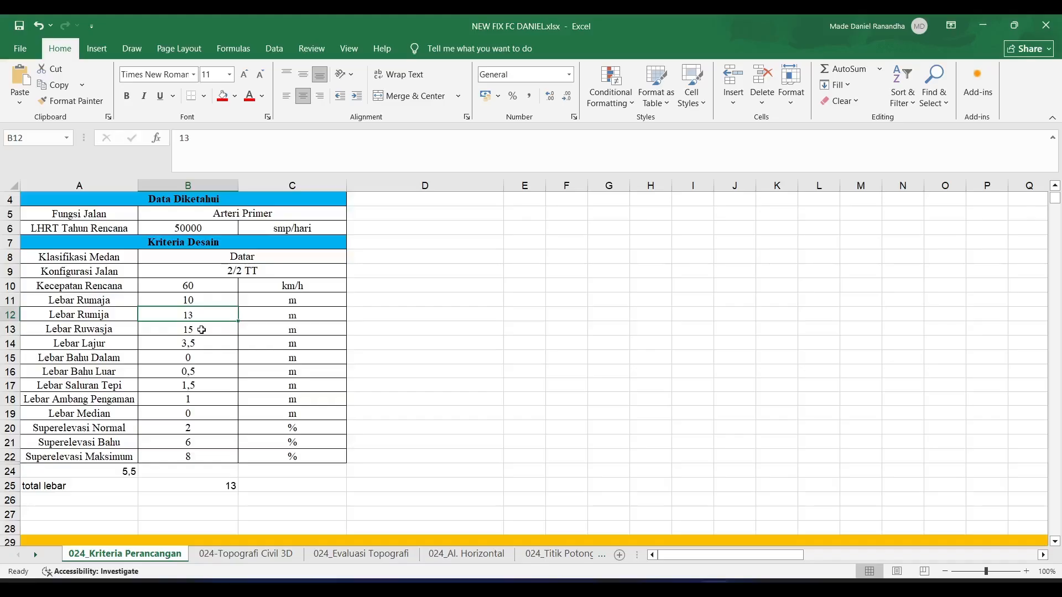
{"action": "left_click", "coordinate": [201, 330]}
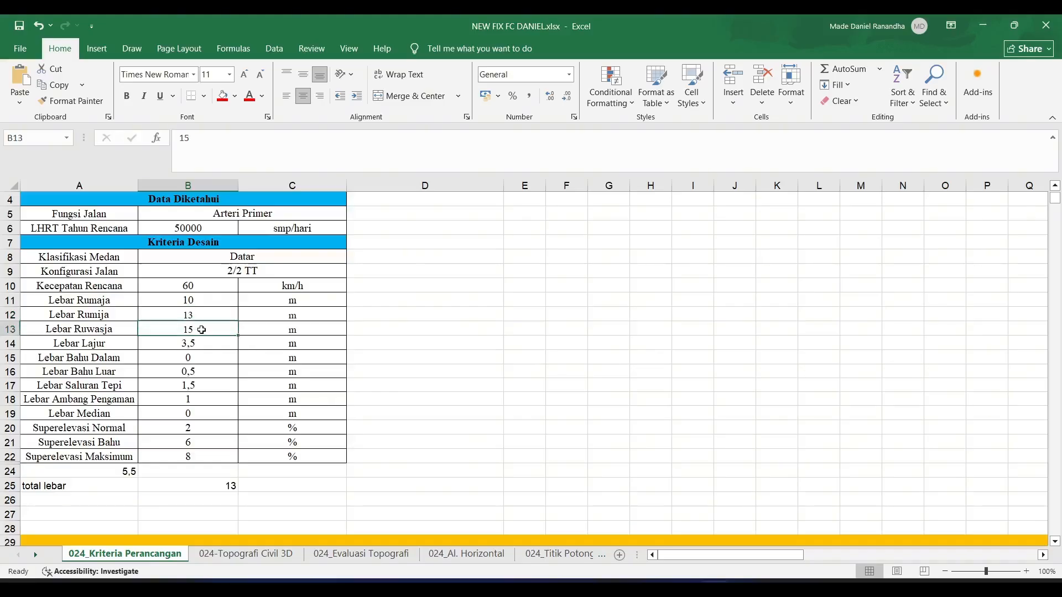
{"action": "left_click", "coordinate": [202, 344]}
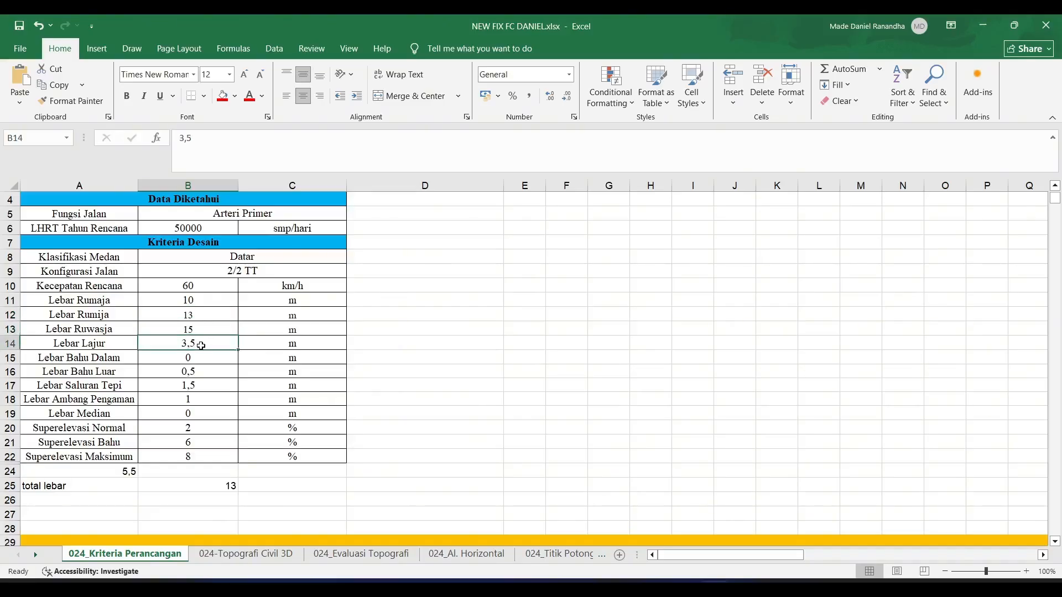
{"action": "scroll", "coordinate": [202, 346], "scroll_direction": "down", "scroll_amount": 1}
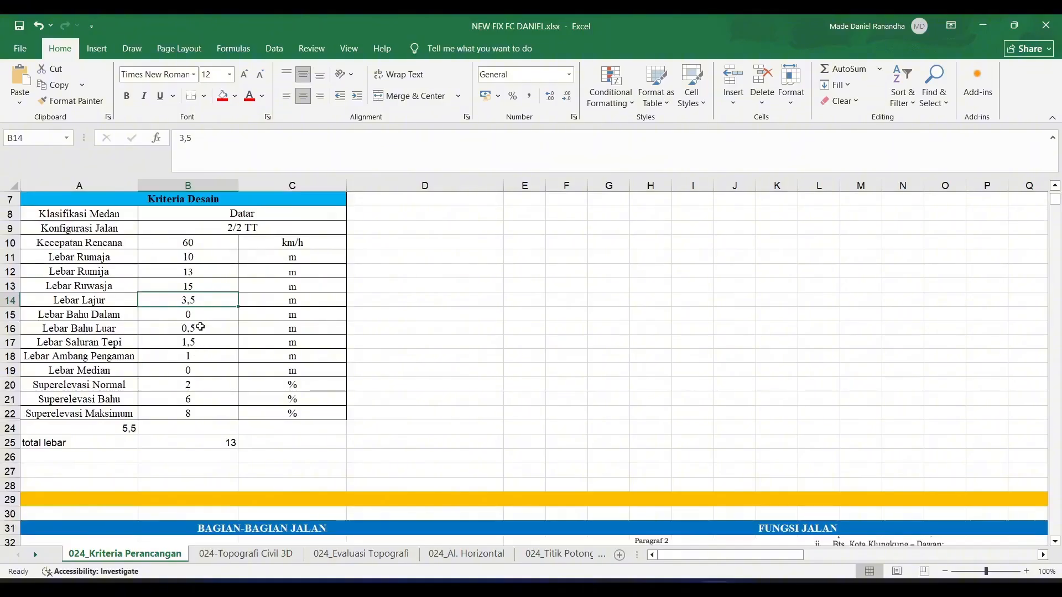
{"action": "left_click", "coordinate": [200, 327]}
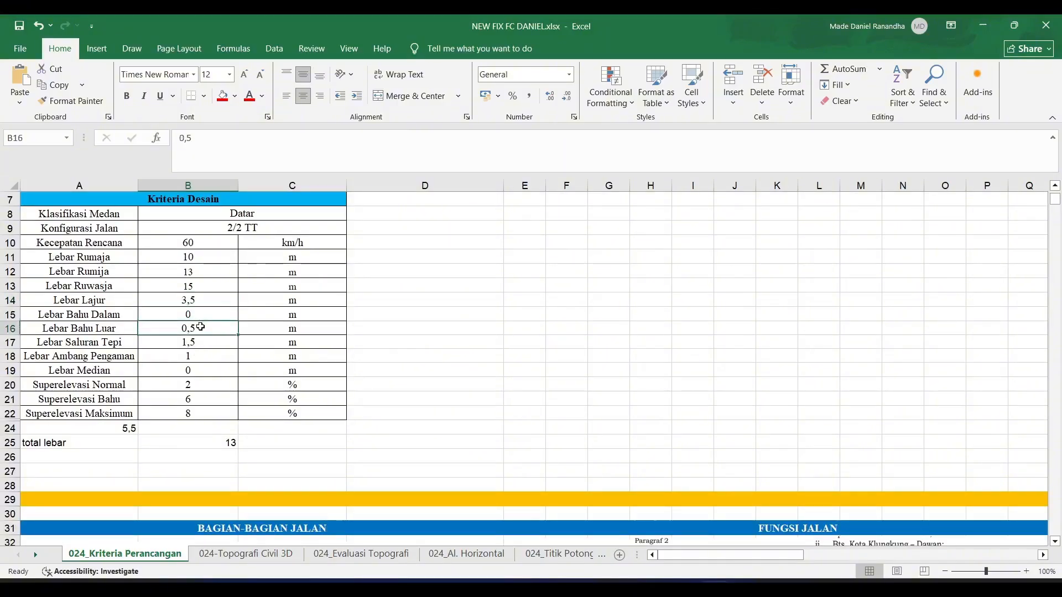
{"action": "left_click", "coordinate": [200, 339]}
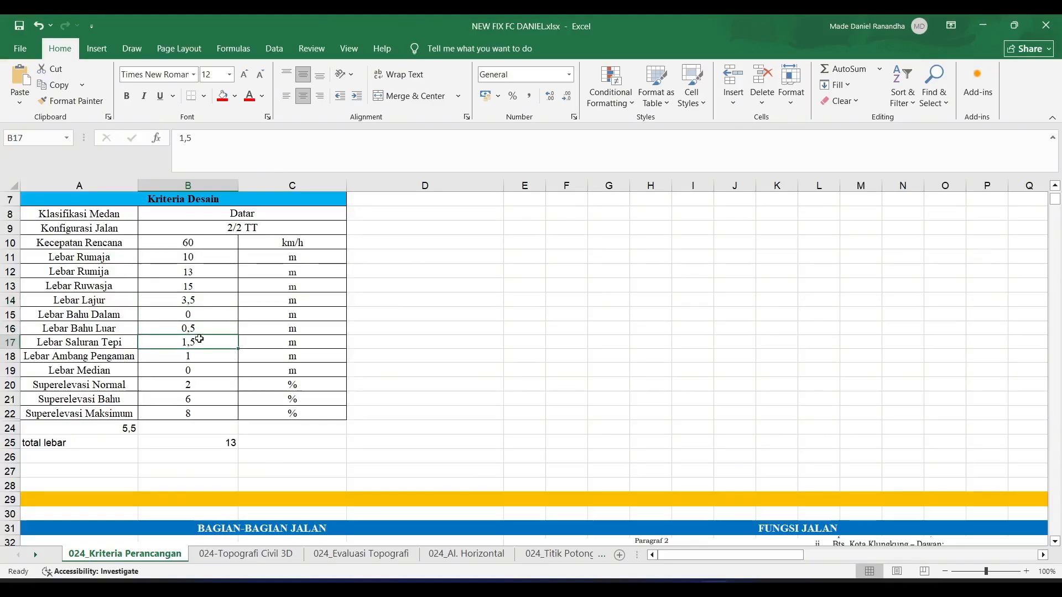
- Examine the normal, shoulder and maximum superelevation values in the design criteria table
{"action": "scroll", "coordinate": [200, 339], "scroll_direction": "down", "scroll_amount": 1}
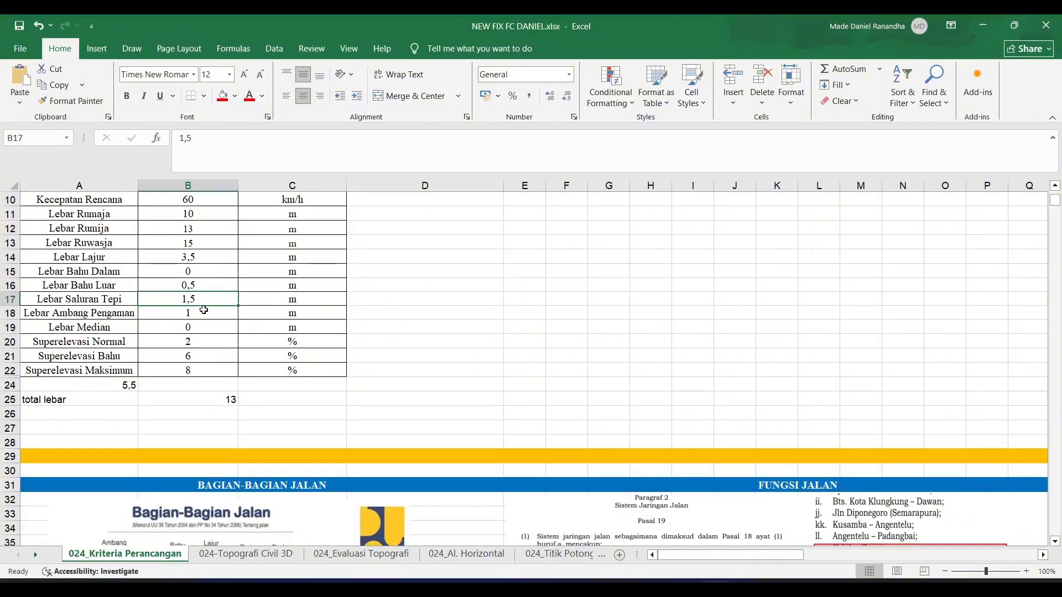
{"action": "left_click", "coordinate": [200, 340]}
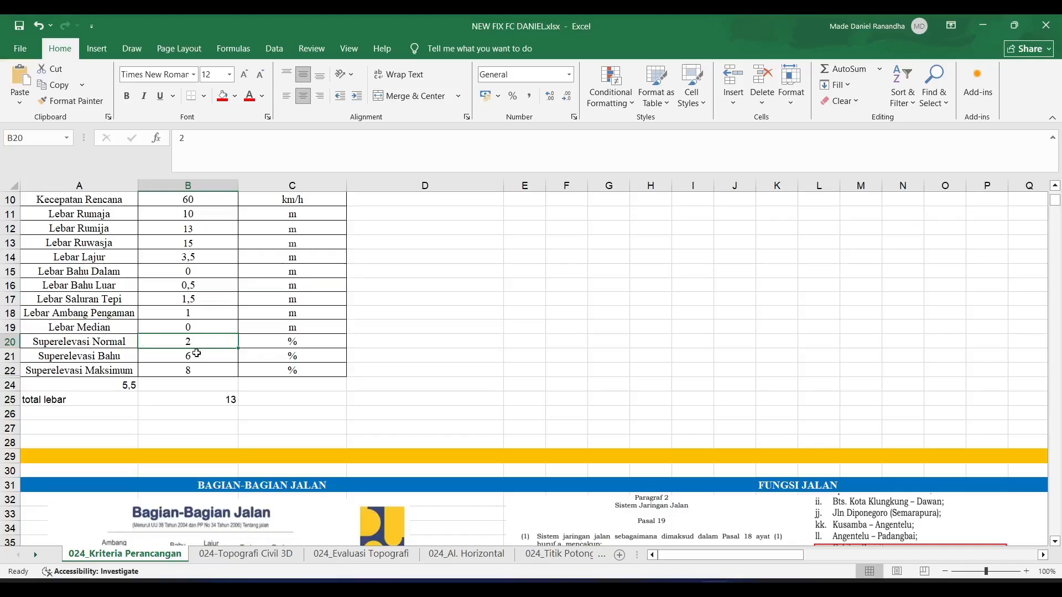
{"action": "left_click", "coordinate": [195, 353]}
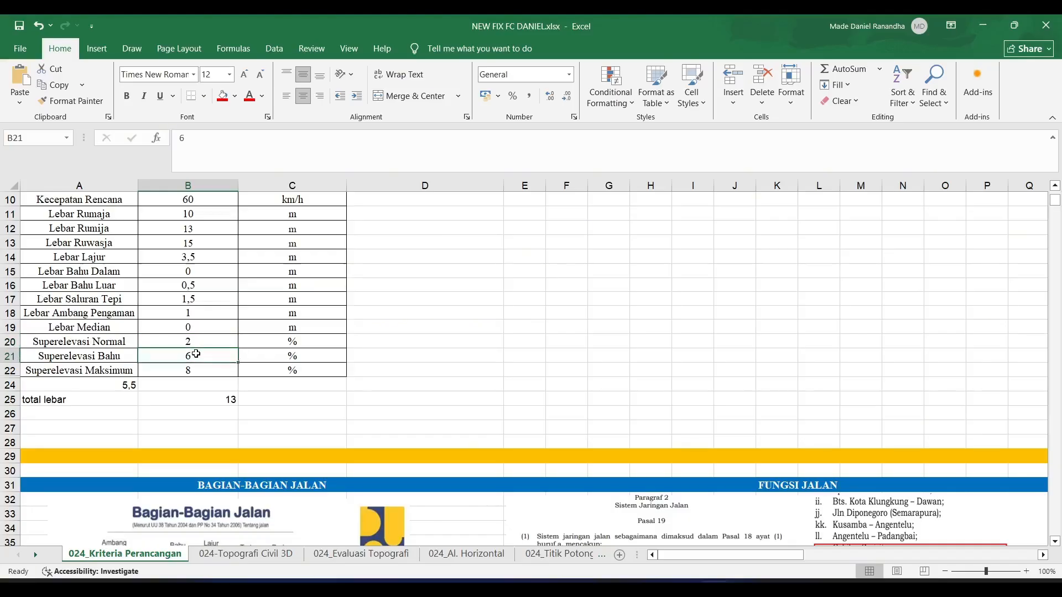
{"action": "left_click", "coordinate": [200, 369]}
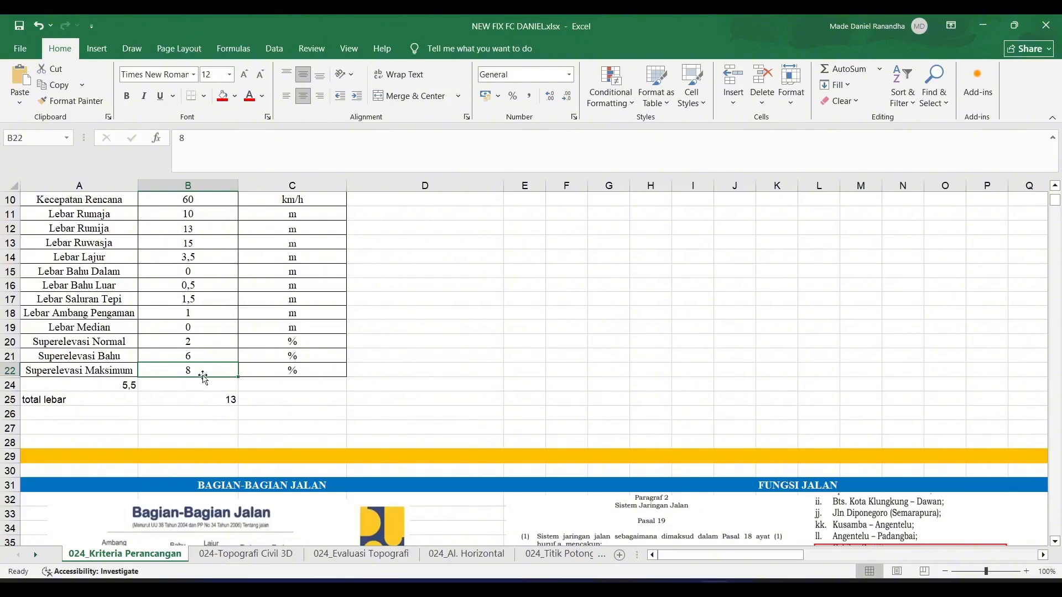
- Examine the station-by-station terrain class calculation on the 024_Evaluasi Topografi sheet
{"action": "left_click", "coordinate": [276, 555]}
{"action": "left_click", "coordinate": [354, 554]}
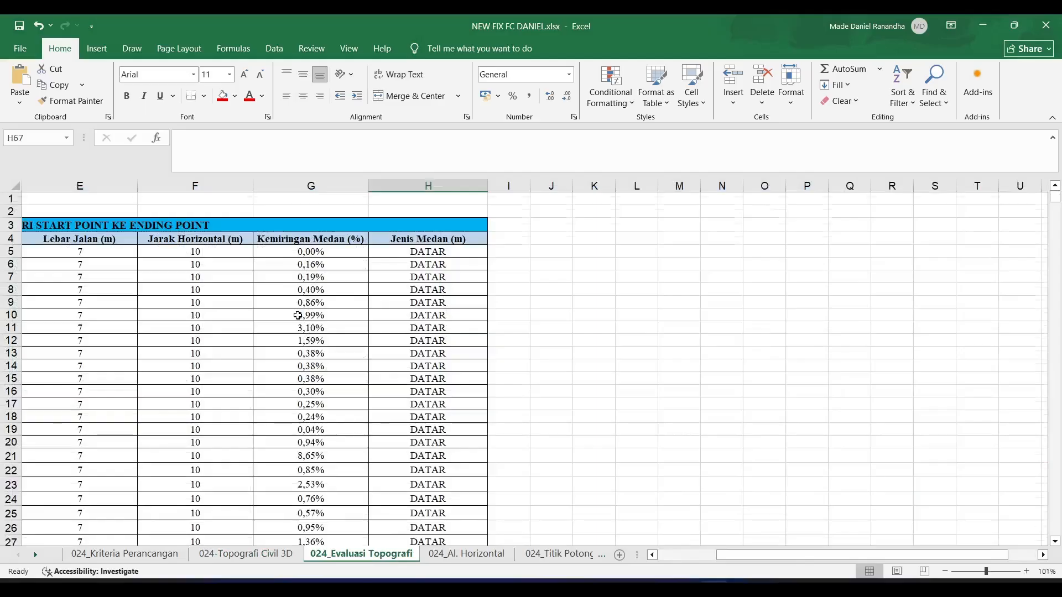
{"action": "scroll", "coordinate": [298, 316], "scroll_direction": "down", "scroll_amount": 5}
{"action": "scroll", "coordinate": [298, 316], "scroll_direction": "up", "scroll_amount": 5}
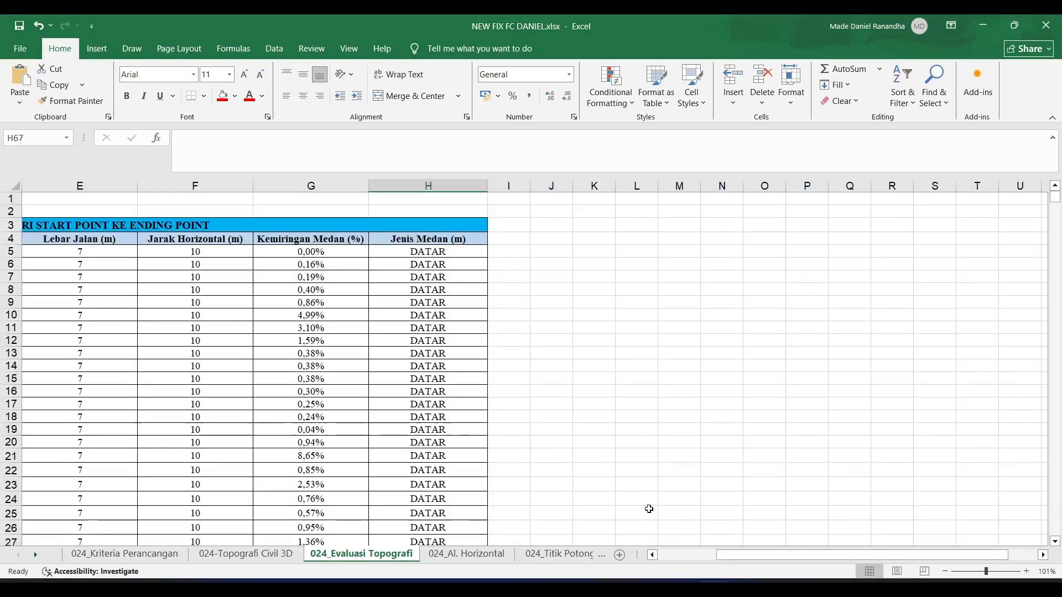
{"action": "left_click_drag", "start_coordinate": [748, 555], "coordinate": [691, 560]}
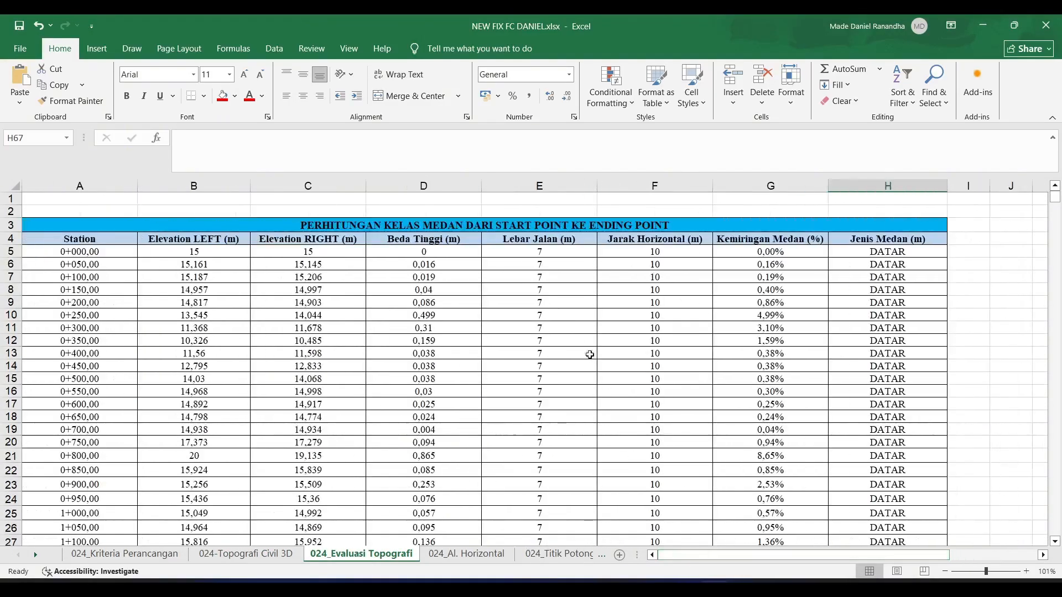
{"action": "scroll", "coordinate": [580, 347], "scroll_direction": "down", "scroll_amount": 4}
{"action": "scroll", "coordinate": [579, 346], "scroll_direction": "up", "scroll_amount": 4}
{"action": "scroll", "coordinate": [579, 347], "scroll_direction": "down", "scroll_amount": 5}
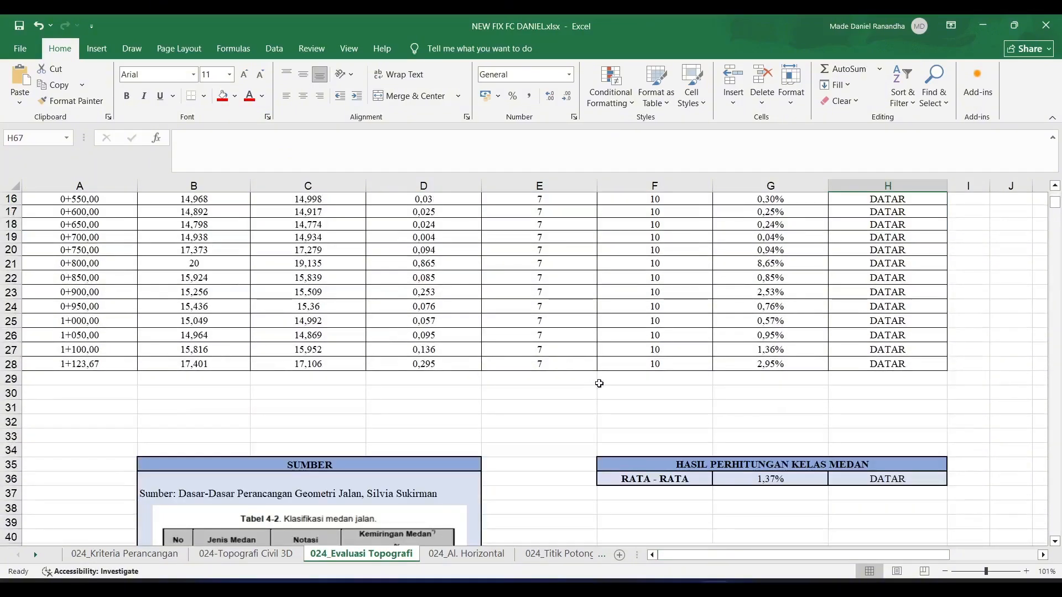
{"action": "scroll", "coordinate": [725, 447], "scroll_direction": "down", "scroll_amount": 2}
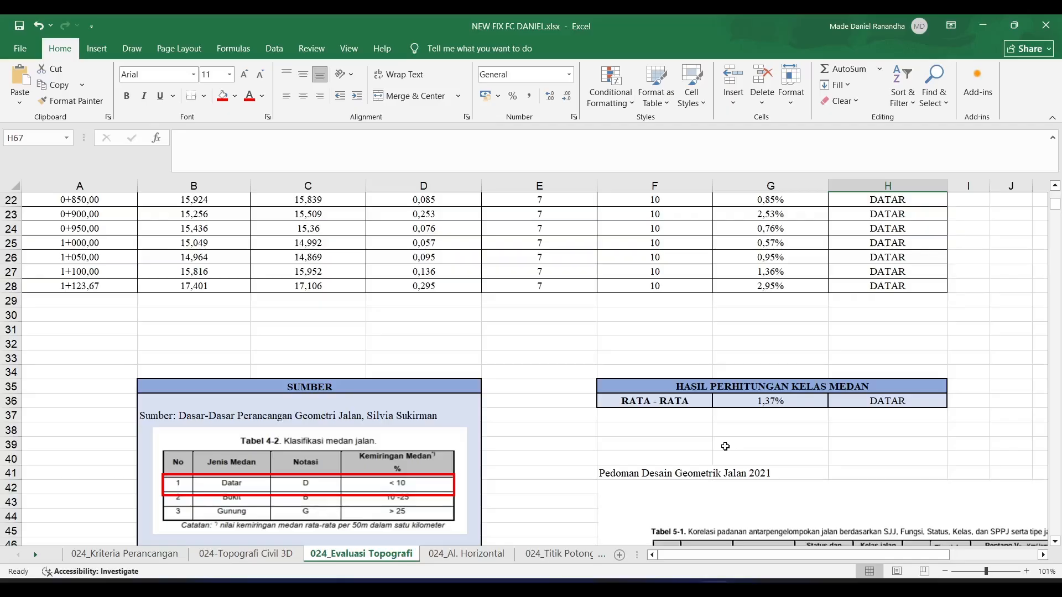
- Check the average terrain slope formula and the resulting terrain class against the slope limits in Tabel 4-2
{"action": "left_click", "coordinate": [772, 399]}
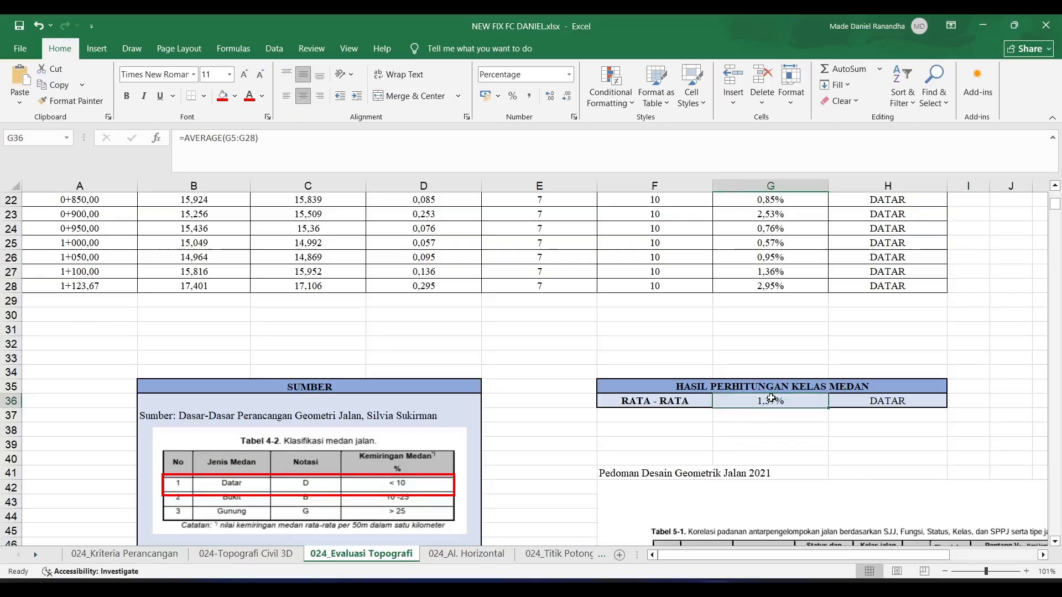
{"action": "scroll", "coordinate": [772, 398], "scroll_direction": "down", "scroll_amount": 1}
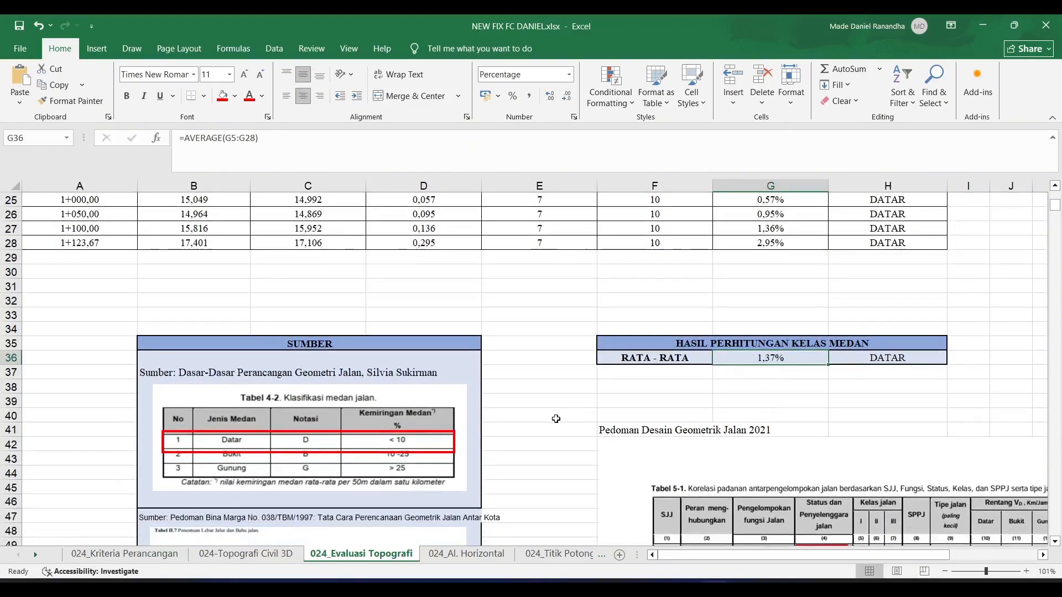
{"action": "left_click", "coordinate": [556, 418]}
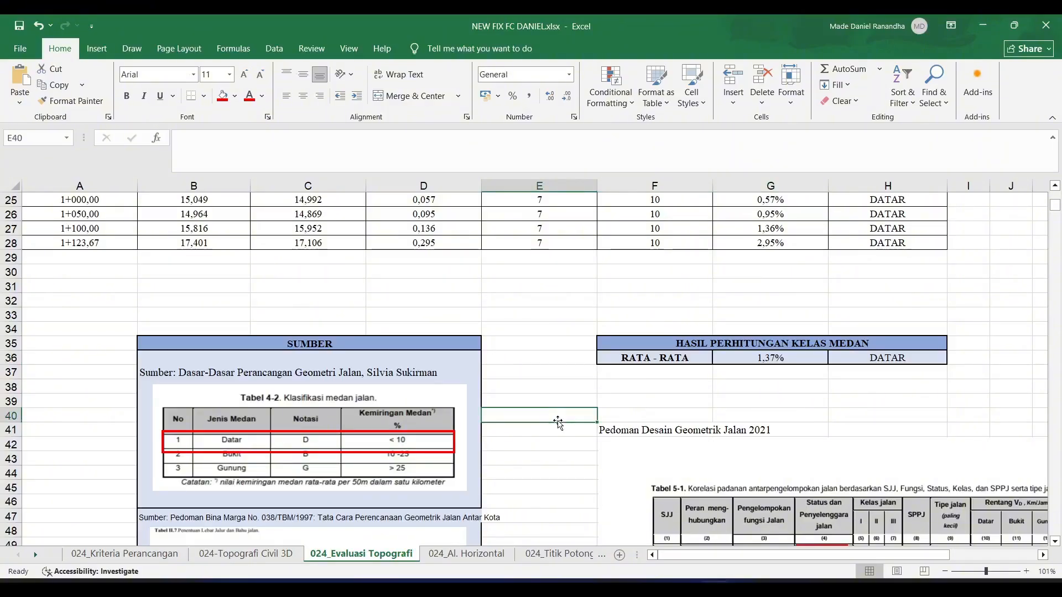
{"action": "scroll", "coordinate": [520, 410], "scroll_direction": "down", "scroll_amount": 1}
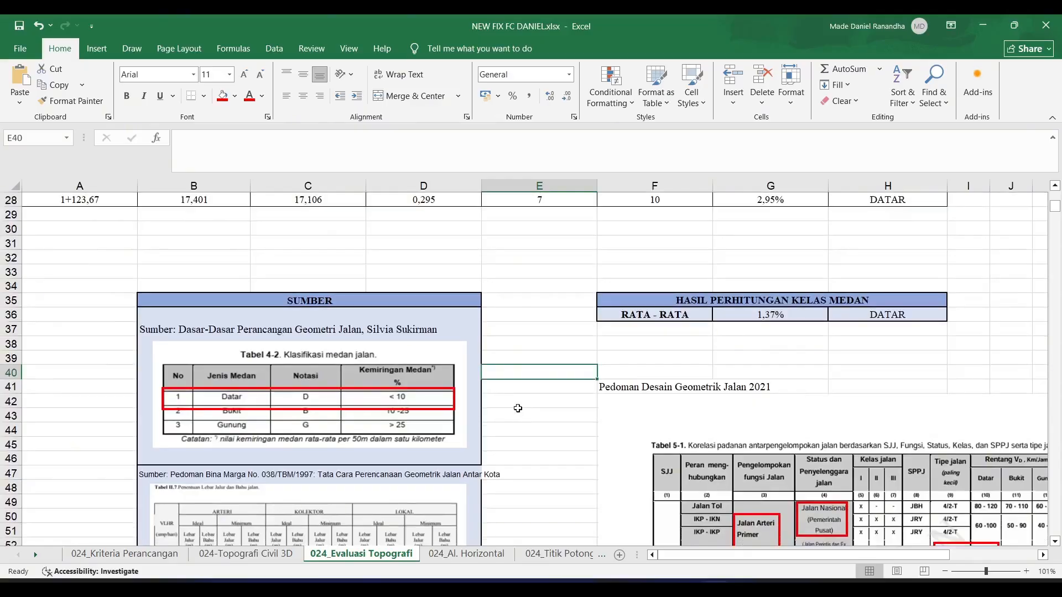
{"action": "left_click", "coordinate": [356, 403]}
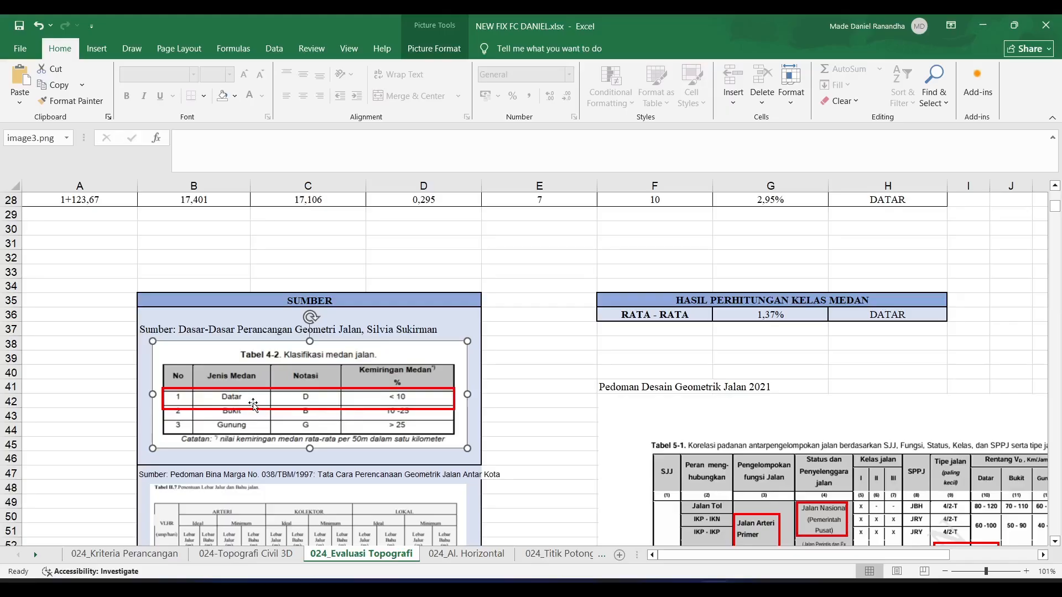
{"action": "left_click", "coordinate": [804, 317]}
{"action": "scroll", "coordinate": [789, 351], "scroll_direction": "up", "scroll_amount": 3}
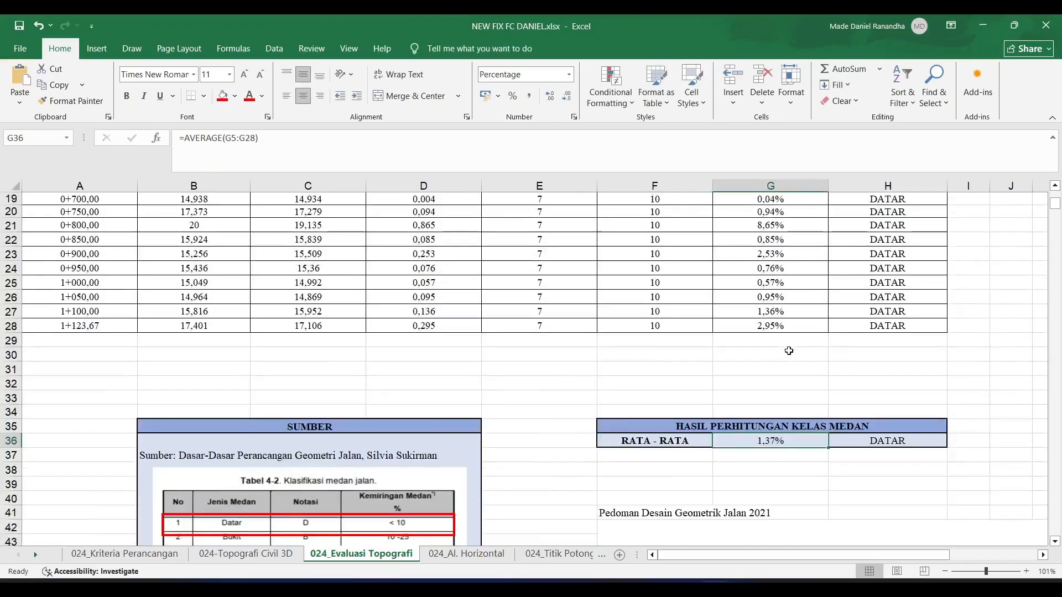
{"action": "scroll", "coordinate": [789, 351], "scroll_direction": "down", "scroll_amount": 3}
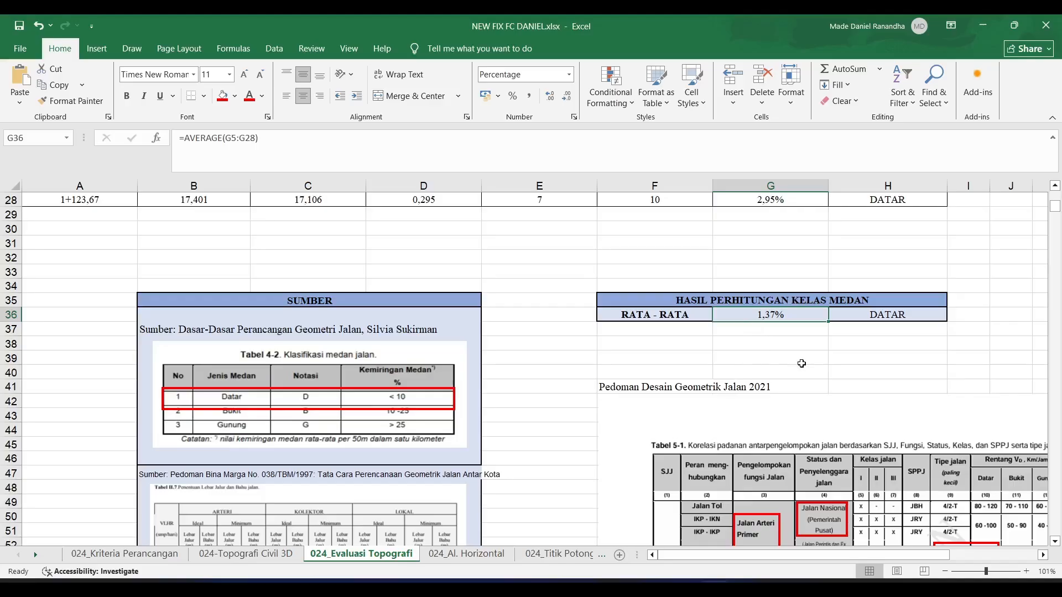
{"action": "left_click", "coordinate": [896, 317]}
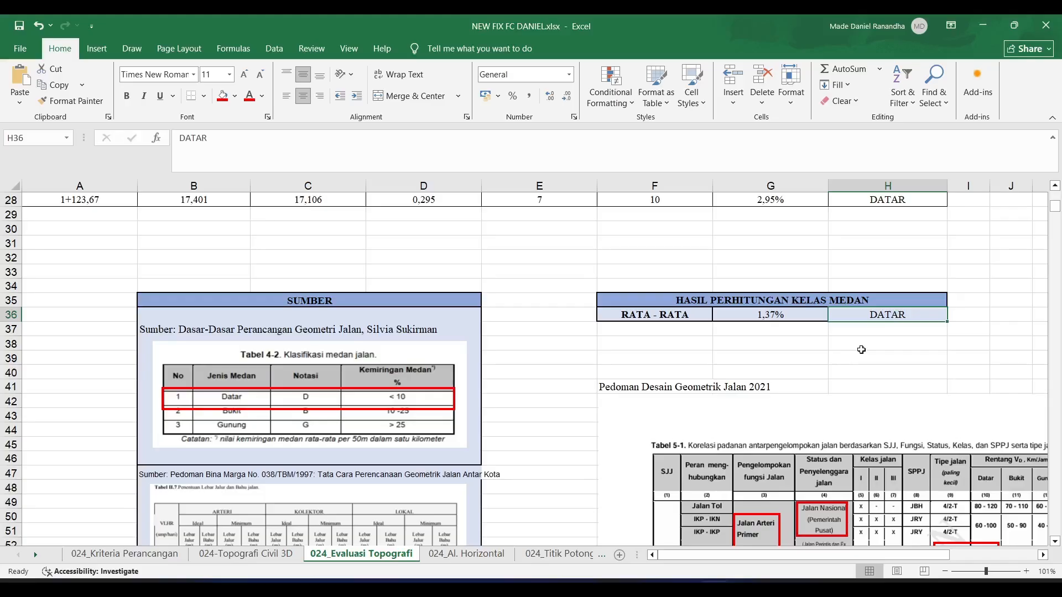
- Return to the 024_Kriteria Perancangan sheet and check its terrain classification entry
{"action": "left_click", "coordinate": [125, 554]}
{"action": "scroll", "coordinate": [288, 245], "scroll_direction": "up", "scroll_amount": 1}
{"action": "left_click", "coordinate": [270, 295]}
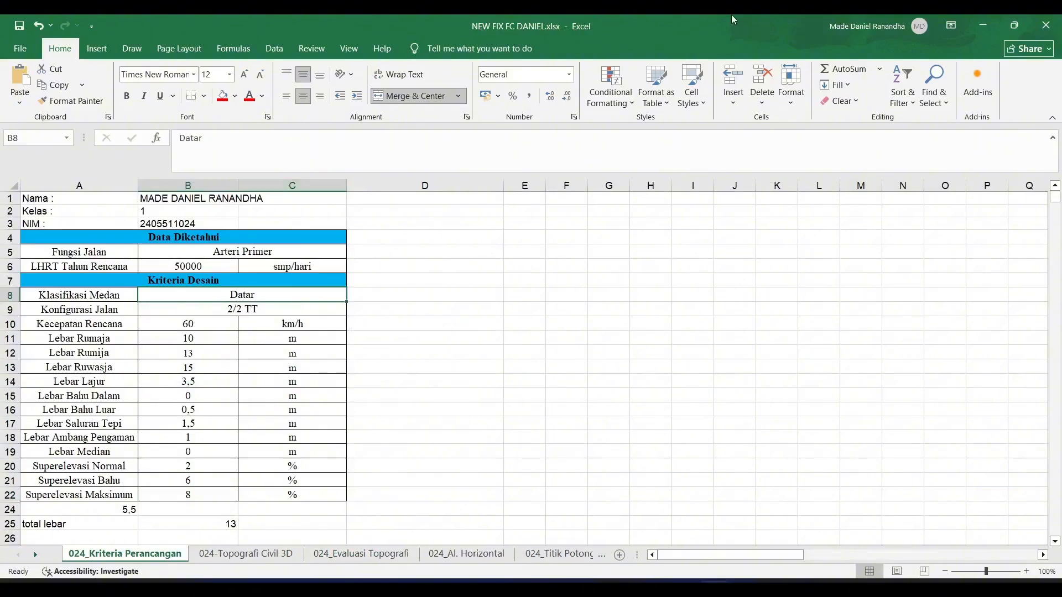
- Look through the horizontal curve calculations on the 024_Al. Horizontal sheet
{"action": "left_click", "coordinate": [466, 554]}
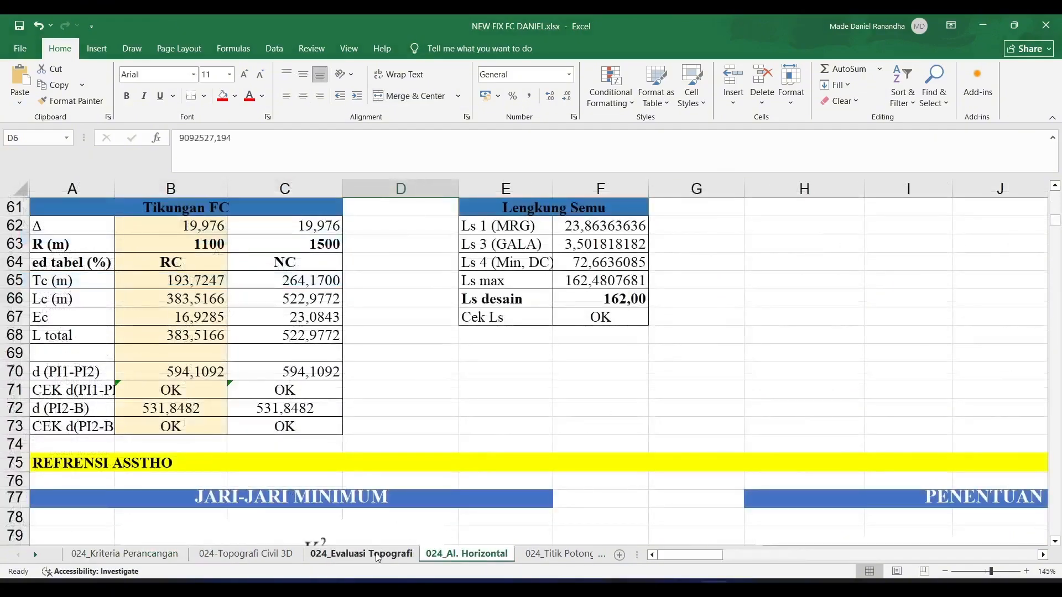
{"action": "left_click", "coordinate": [387, 554]}
{"action": "left_click", "coordinate": [467, 554]}
{"action": "scroll", "coordinate": [278, 436], "scroll_direction": "up", "scroll_amount": 20}
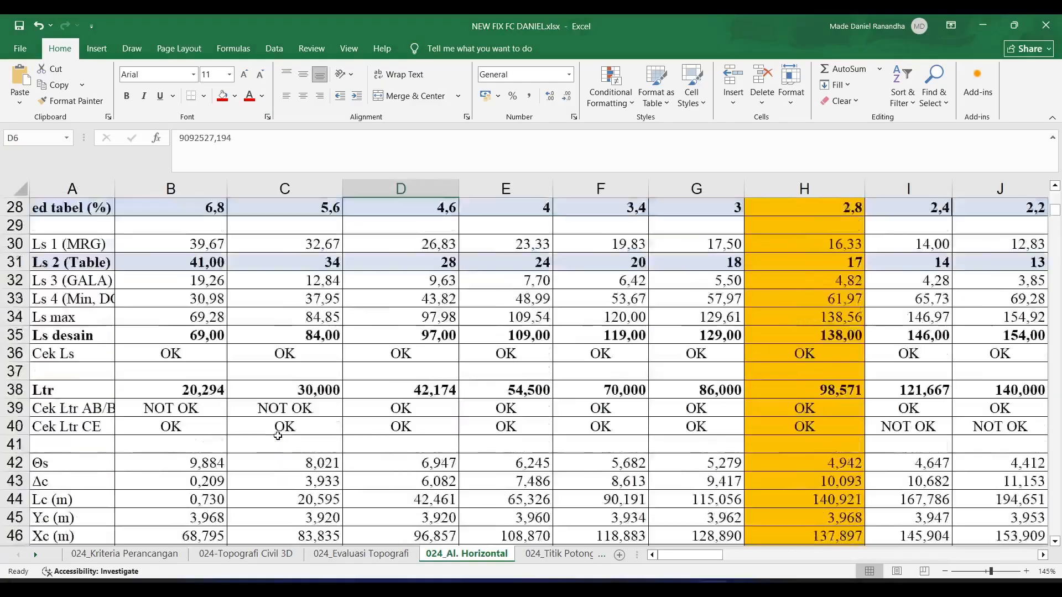
{"action": "scroll", "coordinate": [278, 436], "scroll_direction": "down", "scroll_amount": 2, "text": "ctrl"}
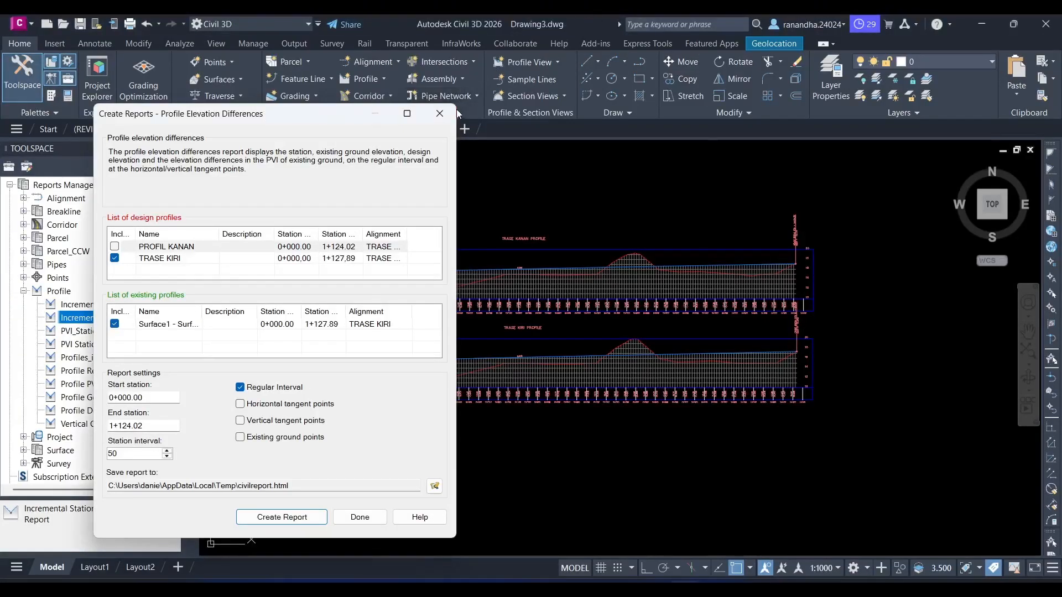
- Switch to Civil 3D, close the profile elevation differences report dialog and delete both profile views from Drawing3
{"action": "left_click", "coordinate": [442, 113]}
{"action": "scroll", "coordinate": [488, 239], "scroll_direction": "down", "scroll_amount": 2}
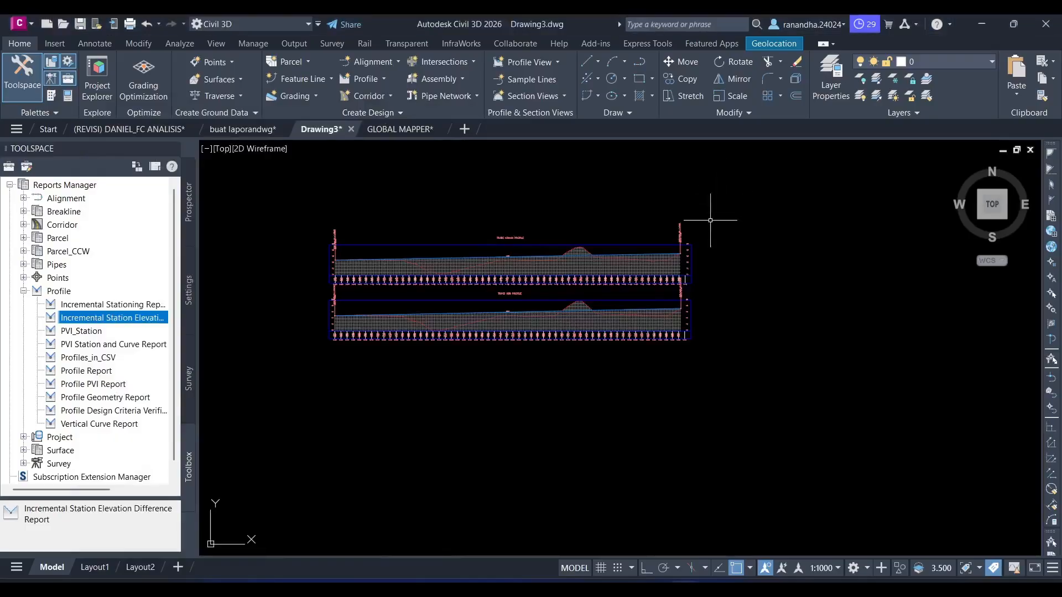
{"action": "left_click", "coordinate": [762, 191]}
{"action": "left_click", "coordinate": [289, 416]}
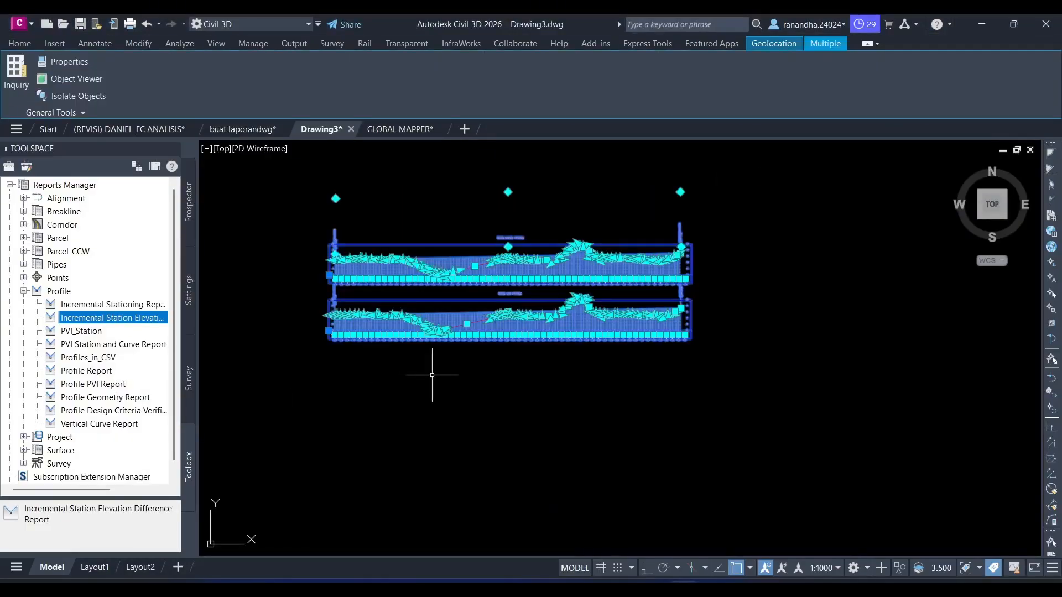
{"action": "key", "text": "Delete"}
- Delete the two outer alignments running on either side of the centre road alignment
{"action": "scroll", "coordinate": [431, 373], "scroll_direction": "down", "scroll_amount": 5}
{"action": "middle_click_drag", "start_coordinate": [327, 390], "coordinate": [573, 365]}
{"action": "scroll", "coordinate": [534, 386], "scroll_direction": "up", "scroll_amount": 6}
{"action": "scroll", "coordinate": [474, 386], "scroll_direction": "up", "scroll_amount": 8}
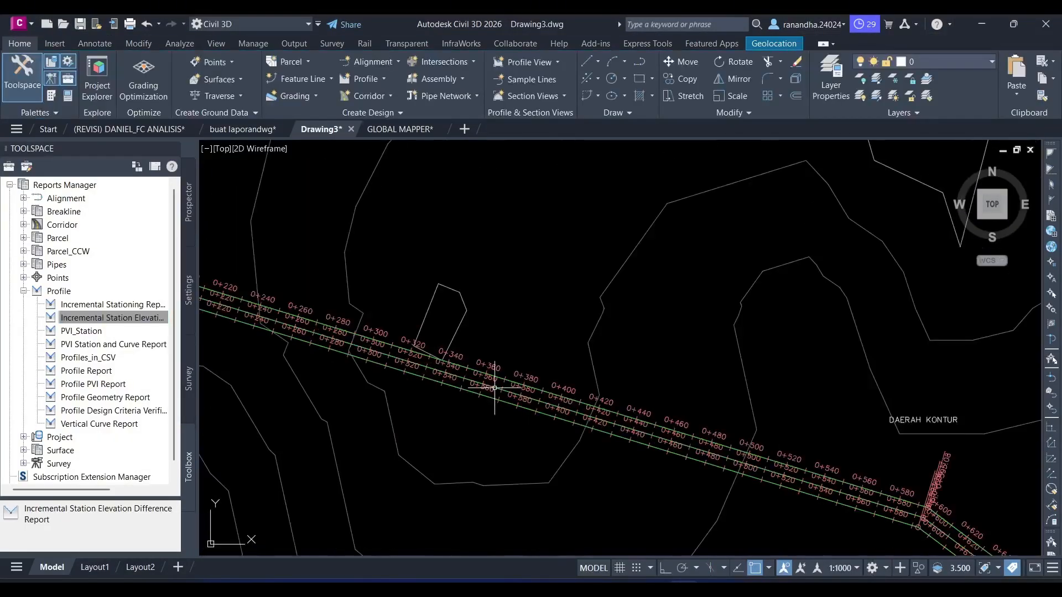
{"action": "left_click", "coordinate": [479, 361]}
{"action": "left_click", "coordinate": [464, 412]}
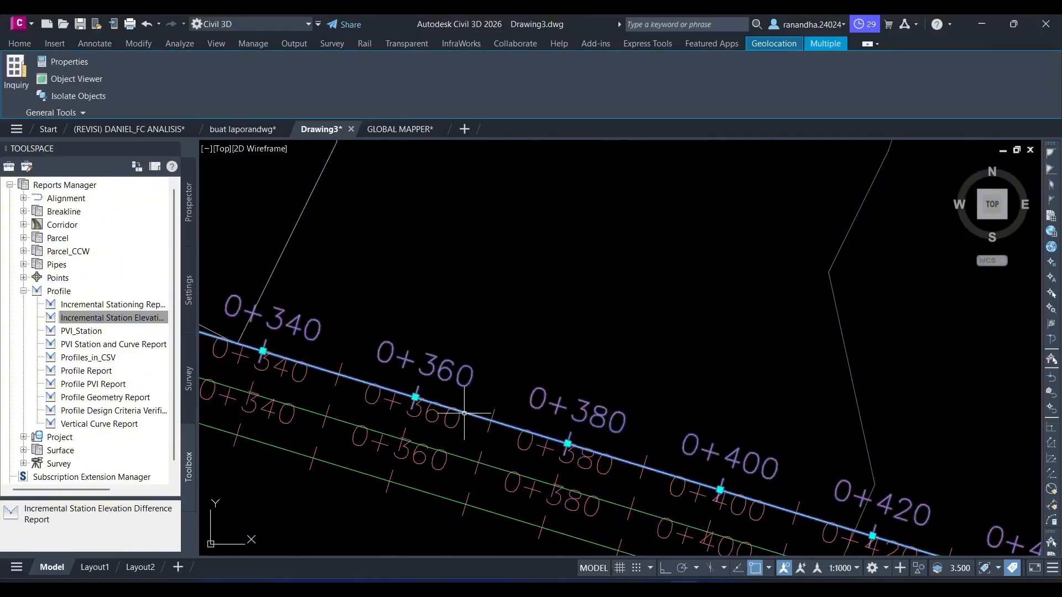
{"action": "key", "text": "Delete"}
{"action": "left_click", "coordinate": [410, 489]}
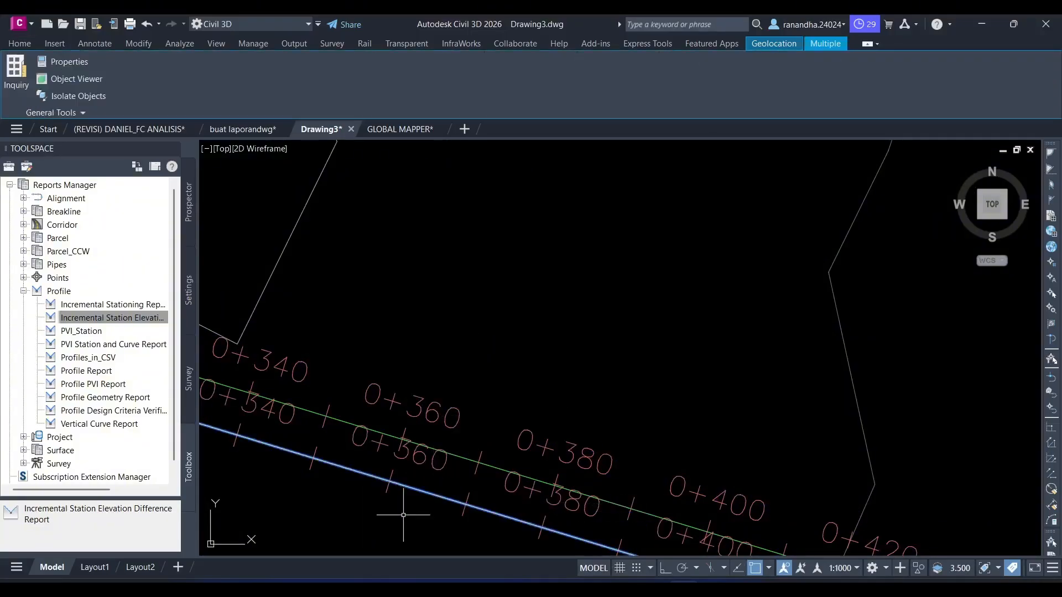
{"action": "key", "text": "Delete"}
- Inspect the remaining alignment's start, then switch to Excel and check the X coordinate references of points A, PI1 and B
{"action": "scroll", "coordinate": [414, 437], "scroll_direction": "down", "scroll_amount": 5}
{"action": "middle_click_drag", "start_coordinate": [417, 417], "coordinate": [637, 361]}
{"action": "scroll", "coordinate": [628, 354], "scroll_direction": "down", "scroll_amount": 4}
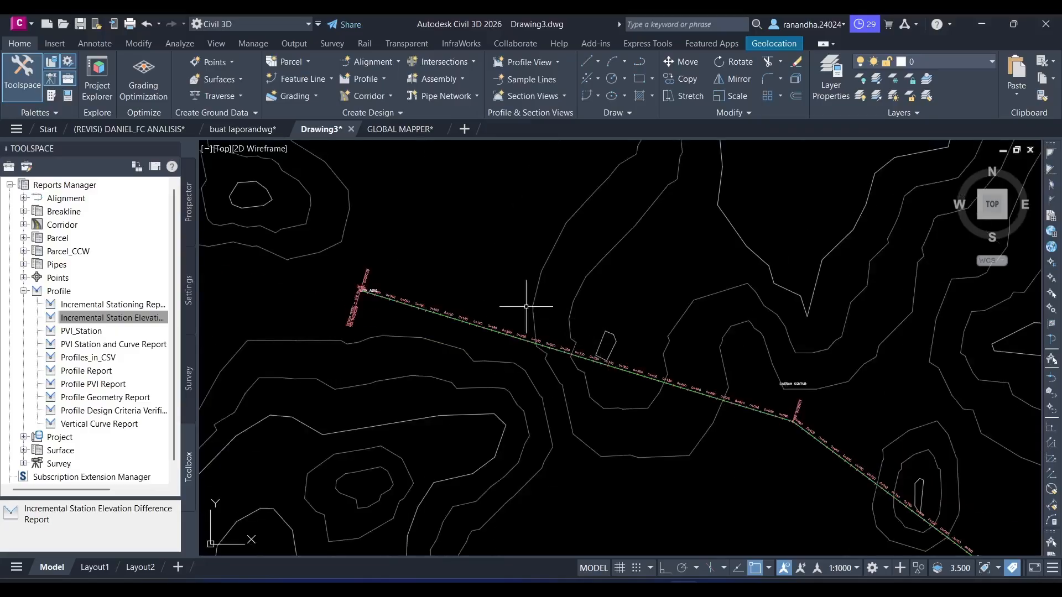
{"action": "mouse_move", "coordinate": [465, 279]}
{"action": "middle_mouse_down"}
{"action": "mouse_move", "coordinate": [508, 309]}
{"action": "mouse_move", "coordinate": [547, 313]}
{"action": "mouse_move", "coordinate": [471, 307]}
{"action": "middle_mouse_up"}
{"action": "scroll", "coordinate": [412, 310], "scroll_direction": "up", "scroll_amount": 6}
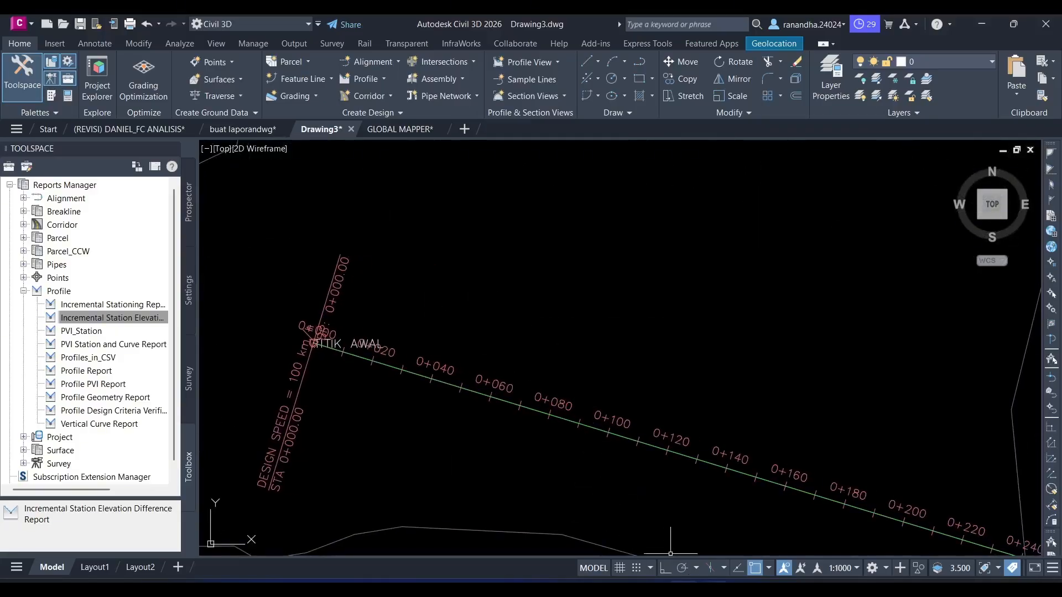
{"action": "left_click", "coordinate": [709, 589]}
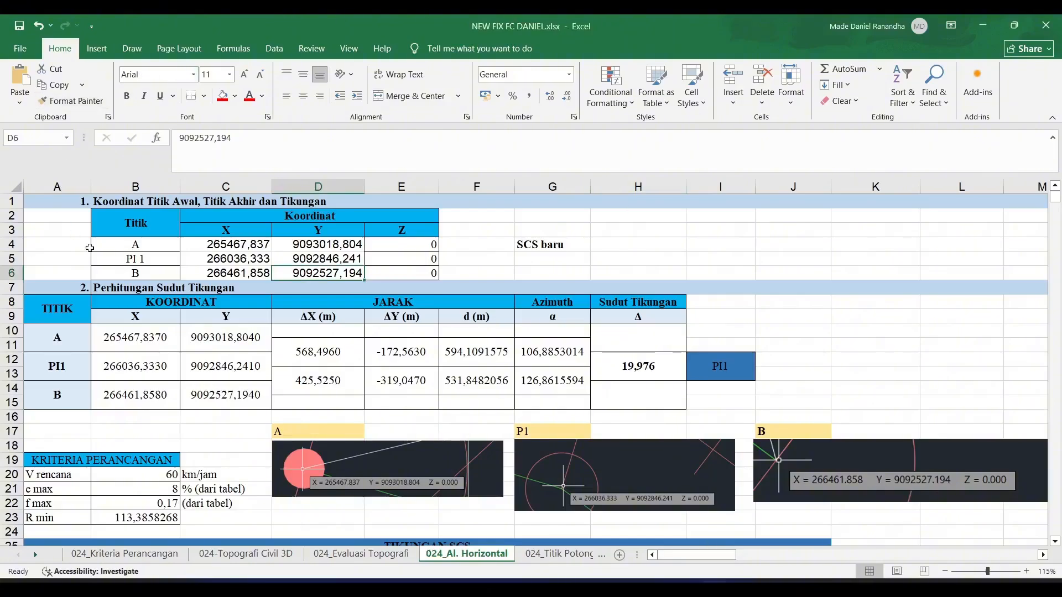
{"action": "left_click", "coordinate": [138, 342]}
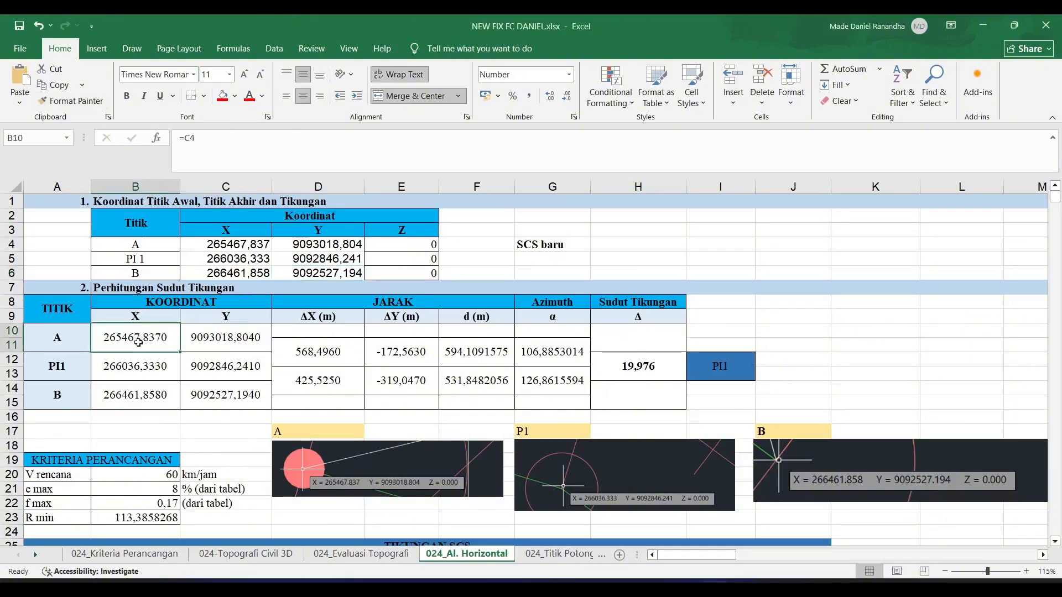
{"action": "left_click", "coordinate": [142, 375]}
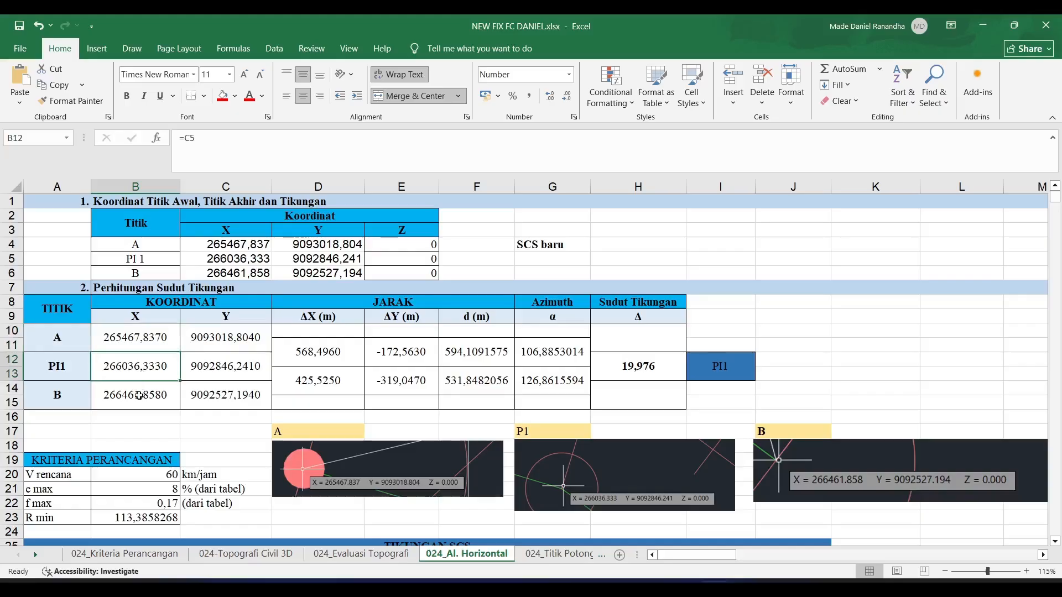
{"action": "left_click", "coordinate": [139, 396]}
- Switch to Civil 3D and identify the coordinates of the alignment's start point at TITIK AWAL with the ID command
{"action": "key", "text": "alt+Tab"}
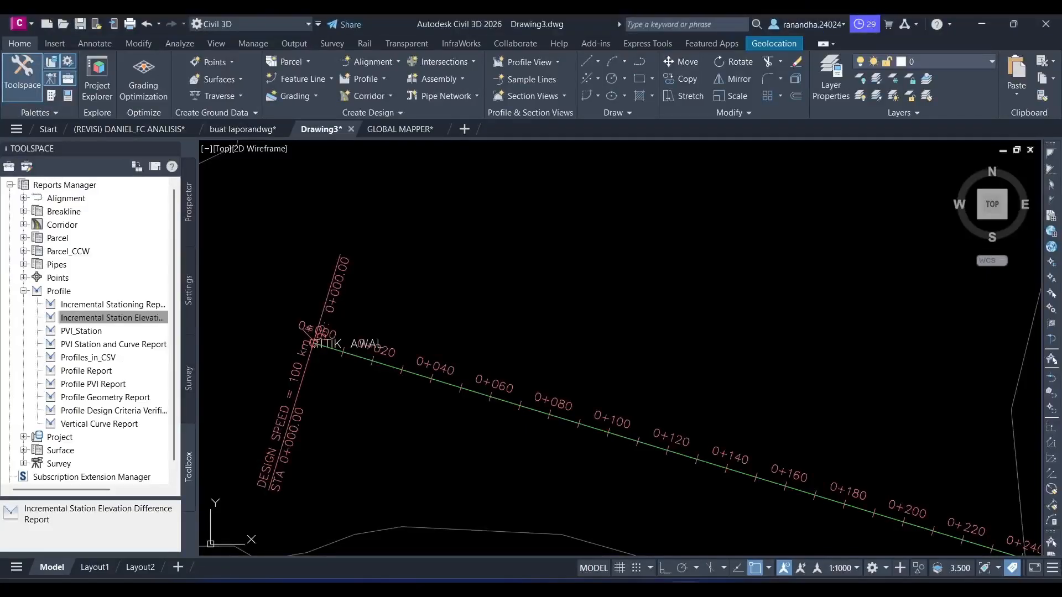
{"action": "scroll", "coordinate": [569, 360], "scroll_direction": "down", "scroll_amount": 3}
{"action": "mouse_move", "coordinate": [569, 361]}
{"action": "middle_mouse_down"}
{"action": "mouse_move", "coordinate": [560, 350]}
{"action": "mouse_move", "coordinate": [515, 366]}
{"action": "middle_mouse_up"}
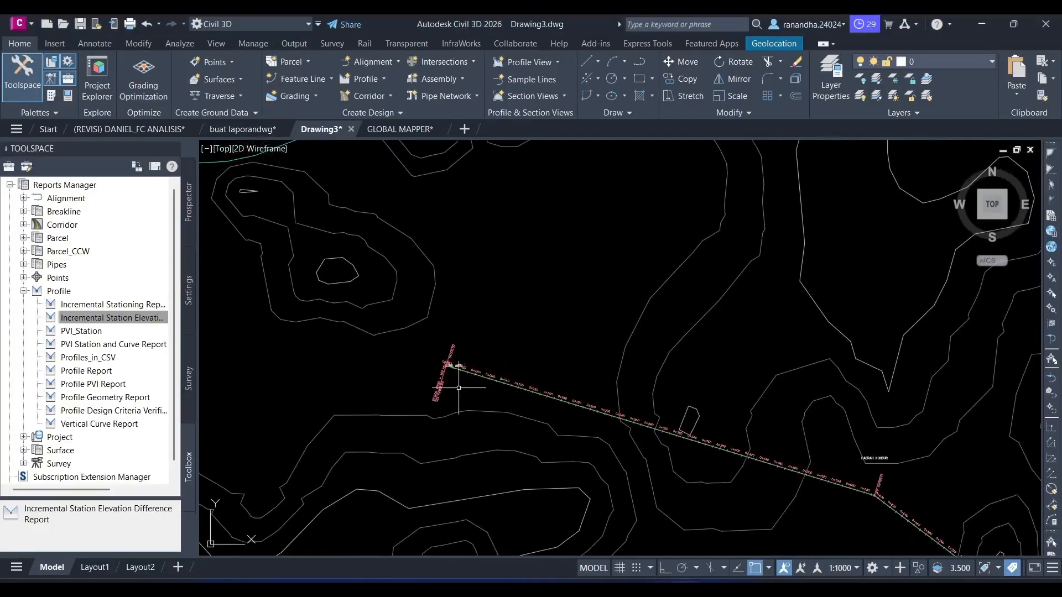
{"action": "scroll", "coordinate": [456, 383], "scroll_direction": "up", "scroll_amount": 10}
{"action": "middle_click_drag", "start_coordinate": [398, 281], "coordinate": [496, 504]}
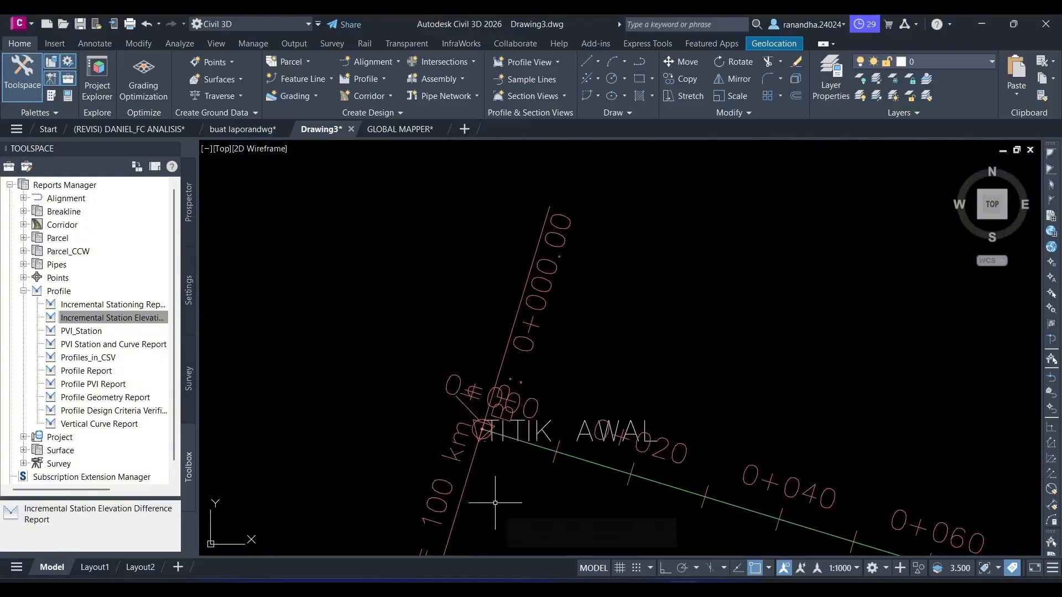
{"action": "type", "text": "ID"}
{"action": "scroll", "coordinate": [495, 503], "scroll_direction": "up", "scroll_amount": 2}
{"action": "key", "text": "Return"}
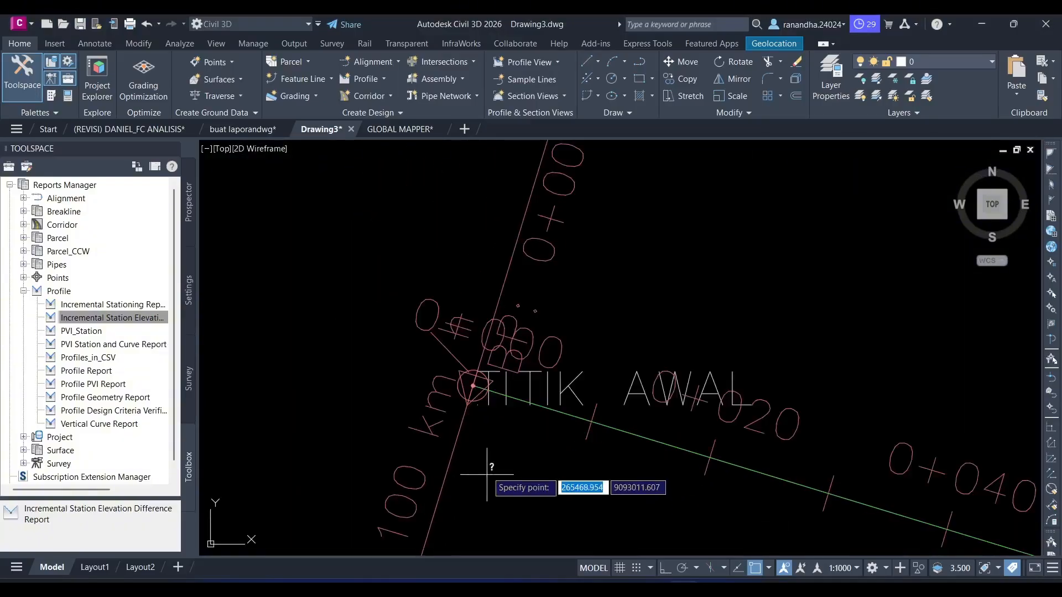
{"action": "scroll", "coordinate": [470, 381], "scroll_direction": "up", "scroll_amount": 5}
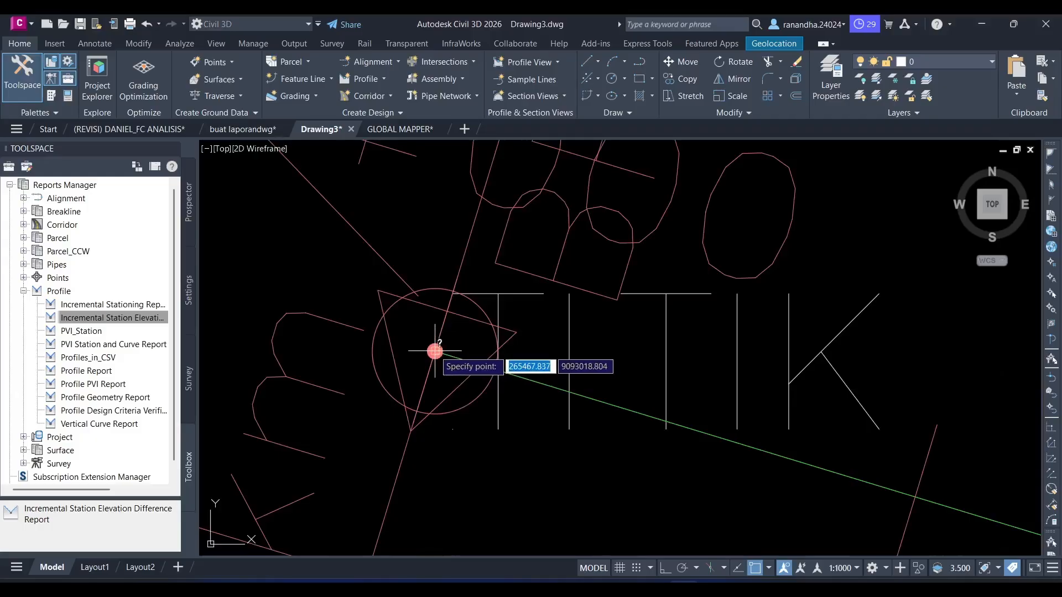
{"action": "left_click", "coordinate": [435, 351]}
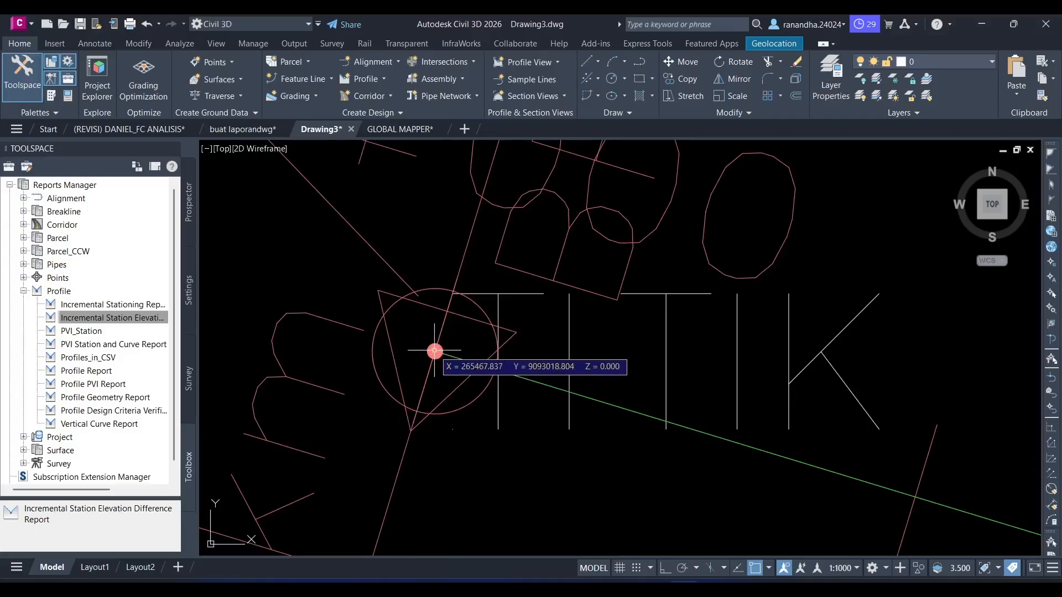
- Capture the start point's coordinate read-out as a screenshot and paste it into the 024_Al. Horizontal sheet below point A's picture
{"action": "key", "text": "super+shift+s"}
{"action": "left_click_drag", "start_coordinate": [403, 316], "coordinate": [655, 390]}
{"action": "key", "text": "alt+Tab"}
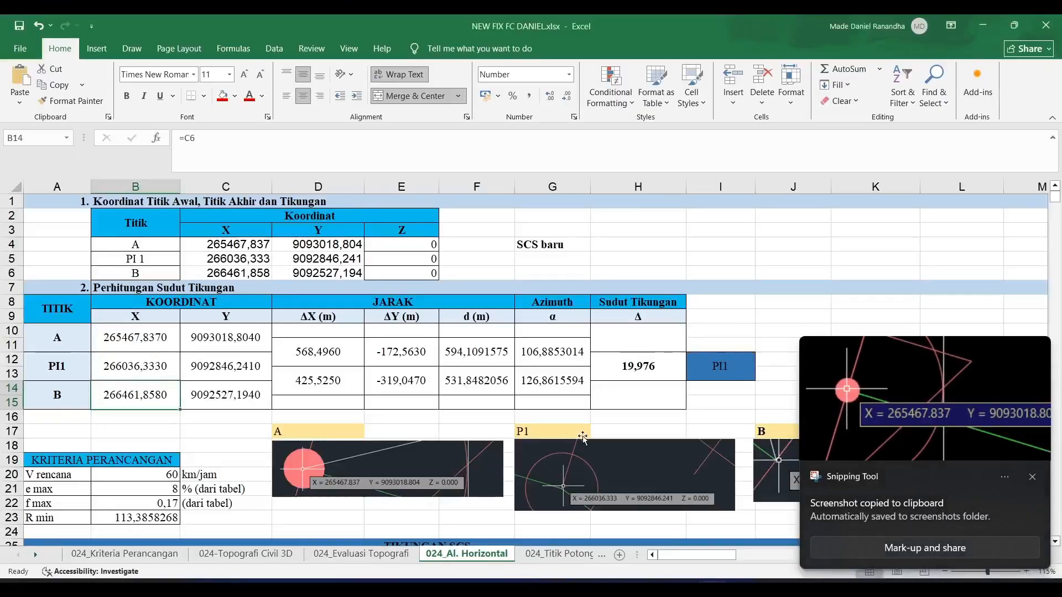
{"action": "scroll", "coordinate": [406, 483], "scroll_direction": "down", "scroll_amount": 1}
{"action": "key", "text": "ctrl+v"}
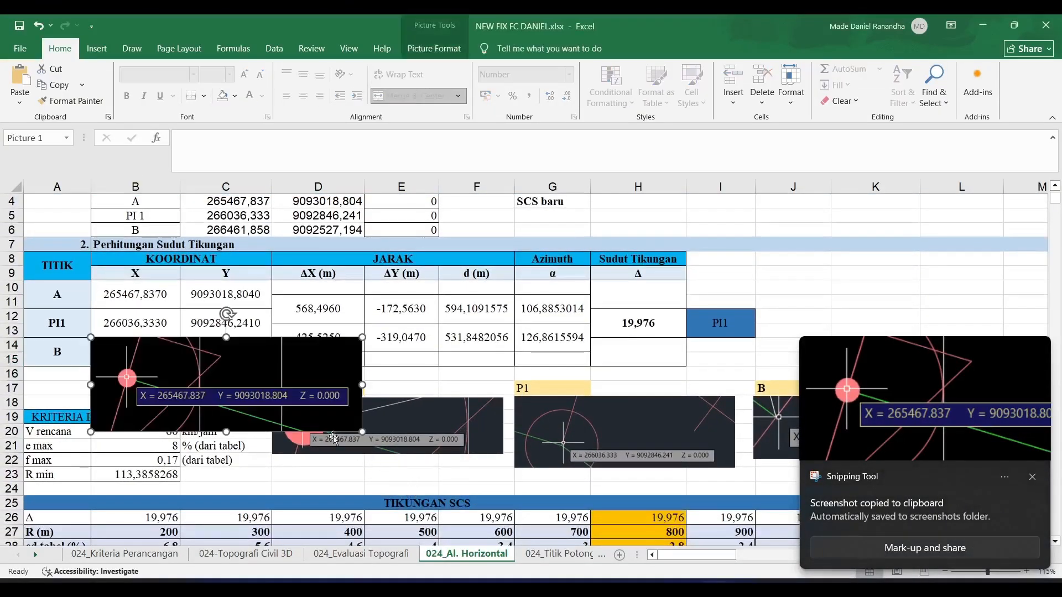
{"action": "left_click_drag", "start_coordinate": [286, 390], "coordinate": [465, 511]}
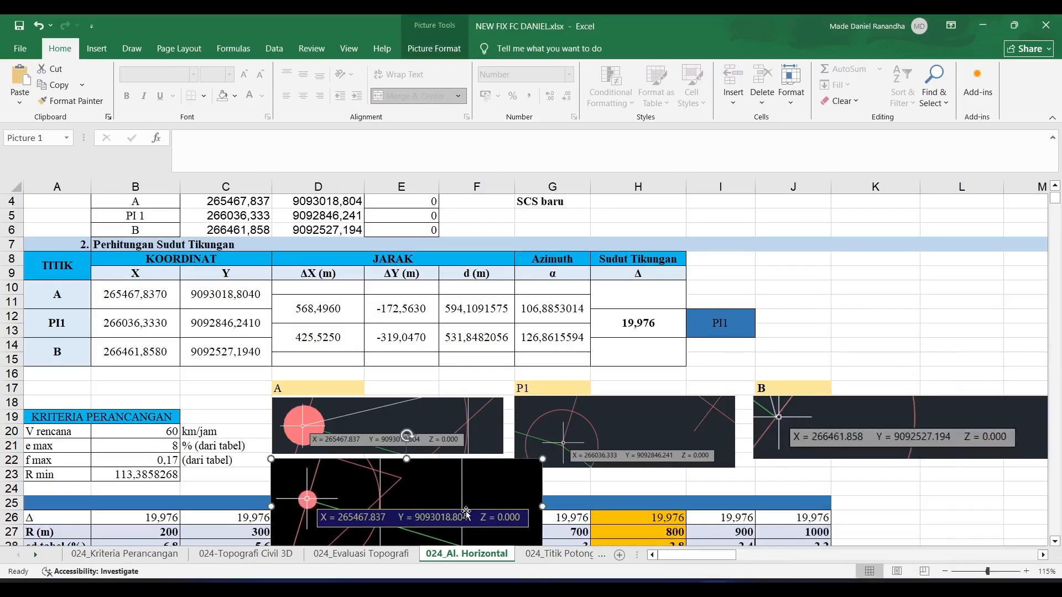
- Delete the pasted coordinate screenshot below point A's picture after comparing it with the existing coordinate pictures
{"action": "scroll", "coordinate": [444, 409], "scroll_direction": "down", "scroll_amount": 2}
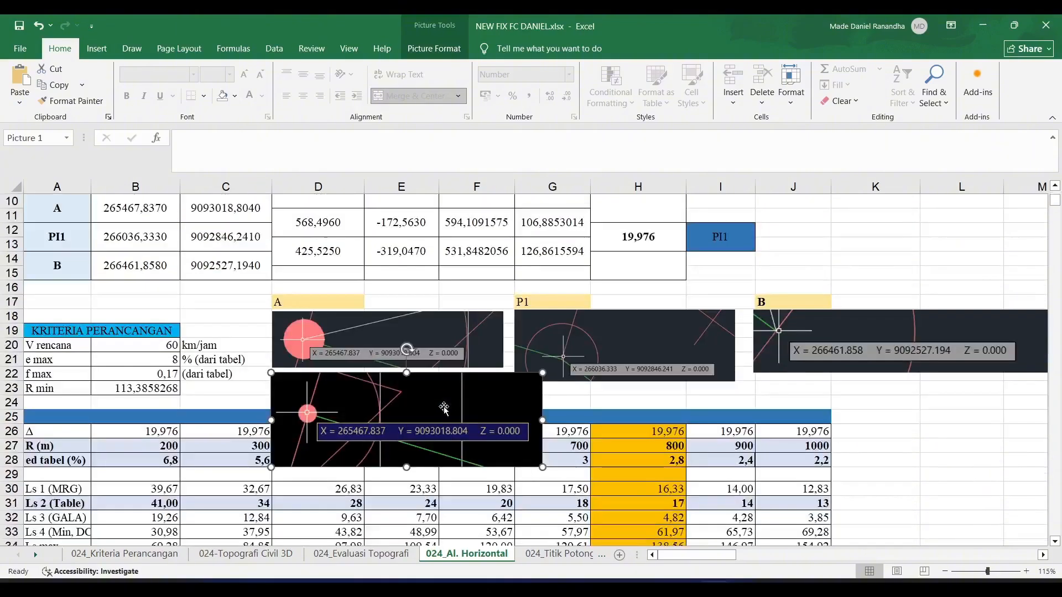
{"action": "left_click", "coordinate": [895, 354]}
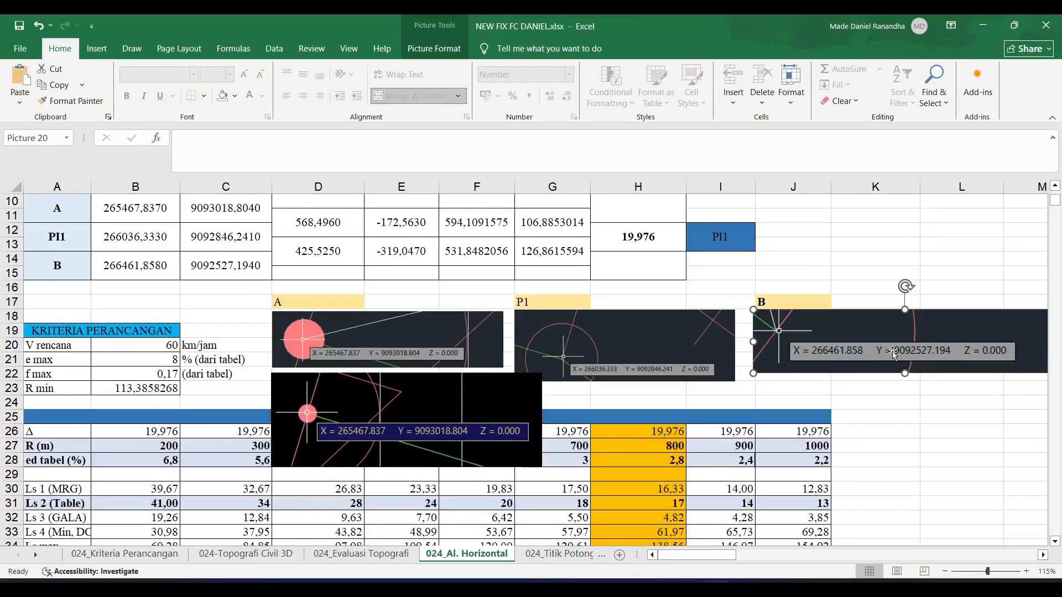
{"action": "left_click", "coordinate": [661, 332]}
{"action": "left_click", "coordinate": [477, 350]}
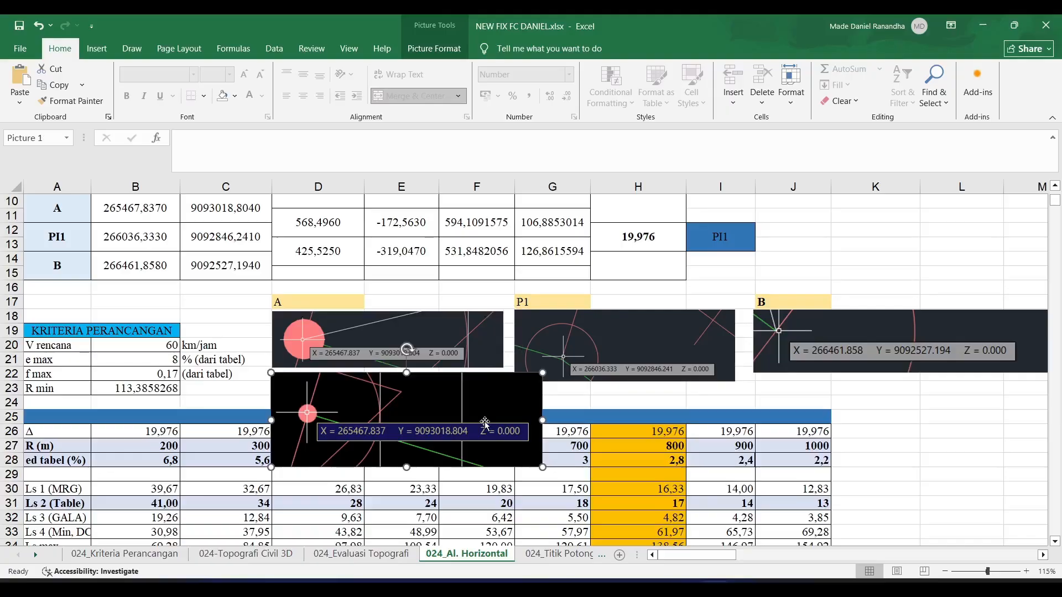
{"action": "key", "text": "Delete"}
- Compare the pictures of A, P1 and B with the coordinate table and check the Sudut Tikungan formula for PI1
{"action": "scroll", "coordinate": [484, 422], "scroll_direction": "up", "scroll_amount": 3}
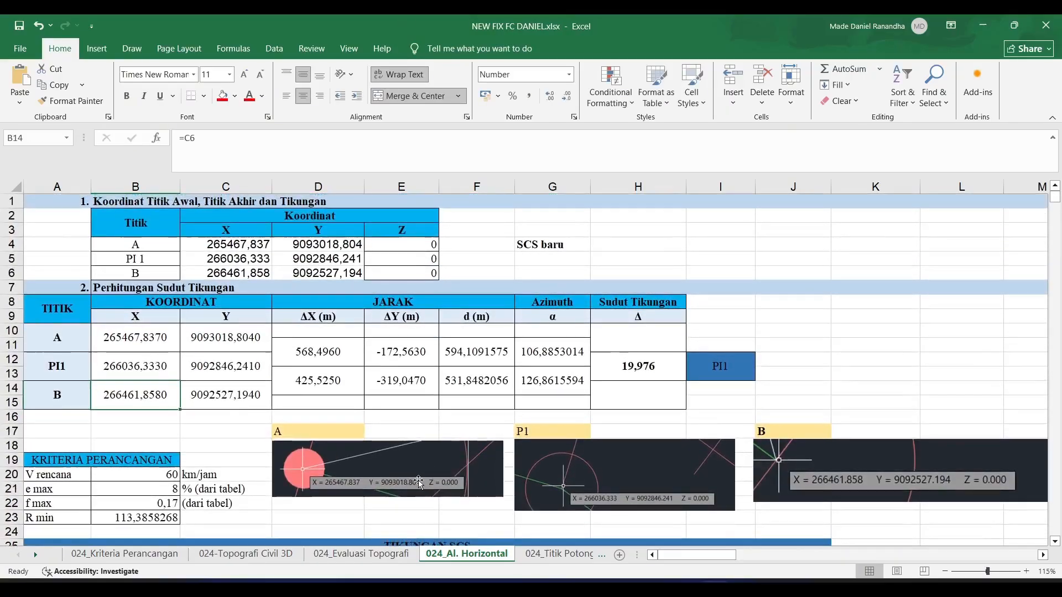
{"action": "left_click", "coordinate": [304, 463]}
{"action": "left_click", "coordinate": [646, 501]}
{"action": "left_click", "coordinate": [770, 472]}
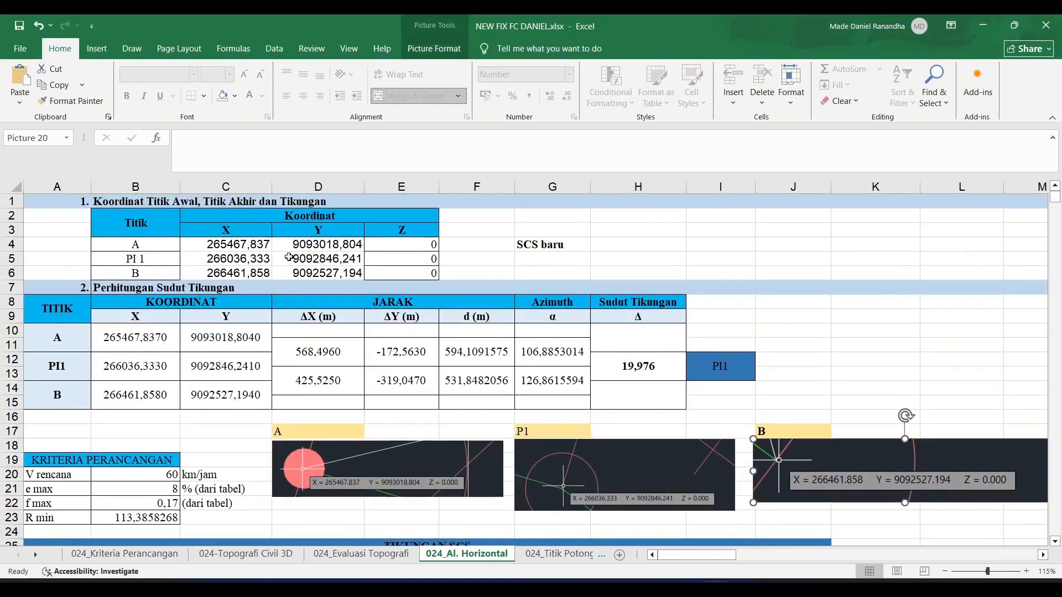
{"action": "left_click_drag", "start_coordinate": [216, 238], "coordinate": [329, 273]}
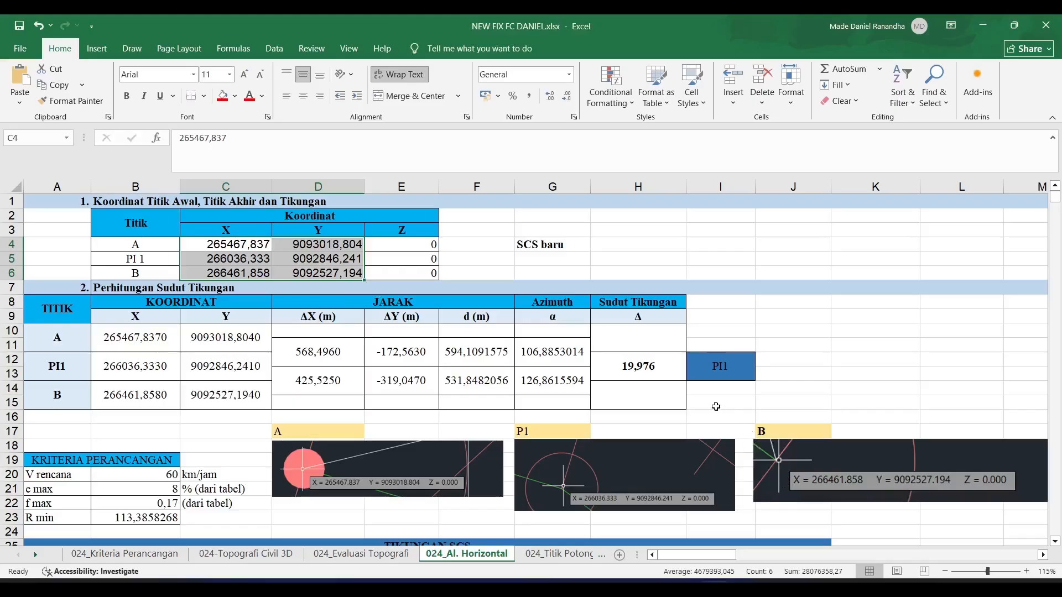
{"action": "left_click", "coordinate": [653, 367]}
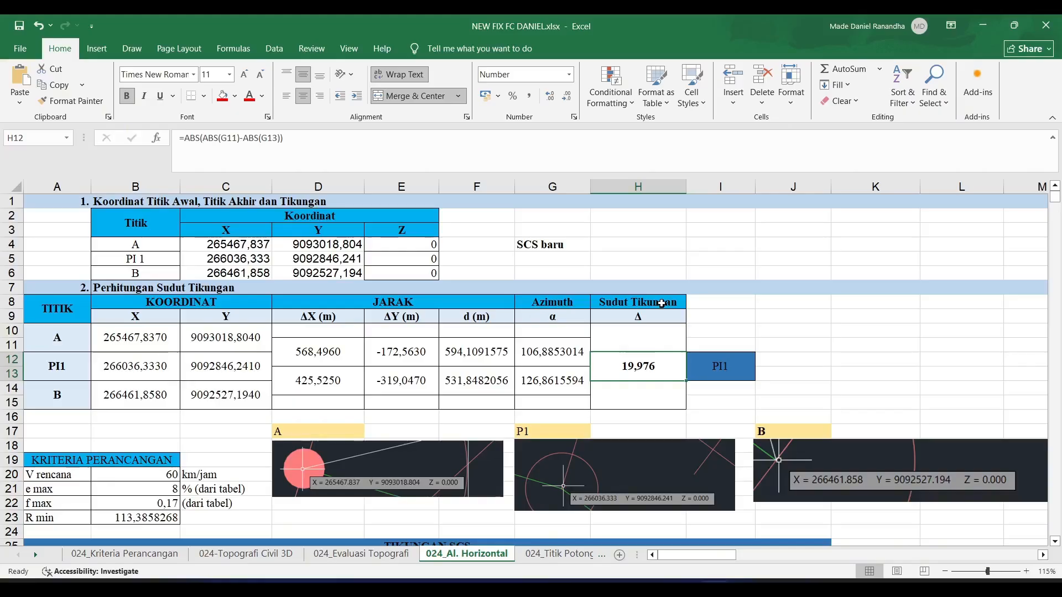
- Check the design speed and f max under Kriteria Perancangan and look through the AASHTO minimum radius and superelevation reference tables
{"action": "scroll", "coordinate": [662, 304], "scroll_direction": "down", "scroll_amount": 3}
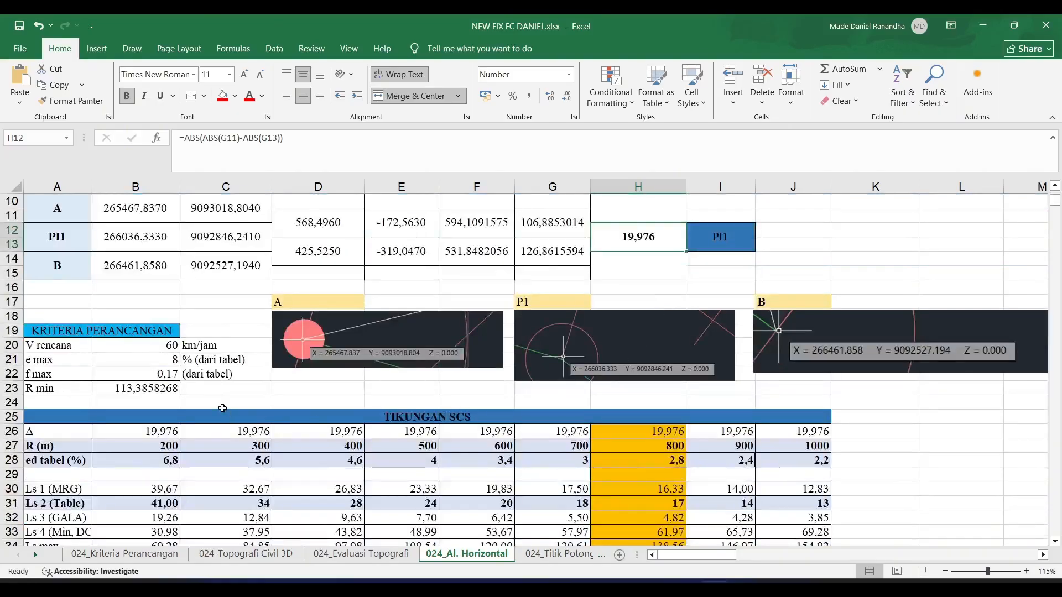
{"action": "left_click", "coordinate": [163, 352]}
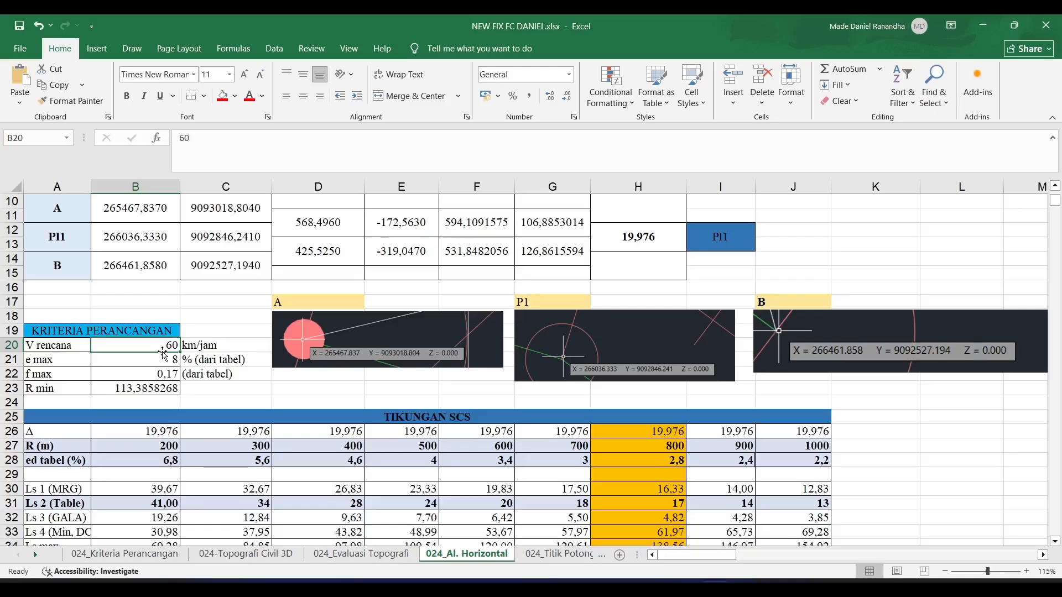
{"action": "left_click", "coordinate": [152, 372]}
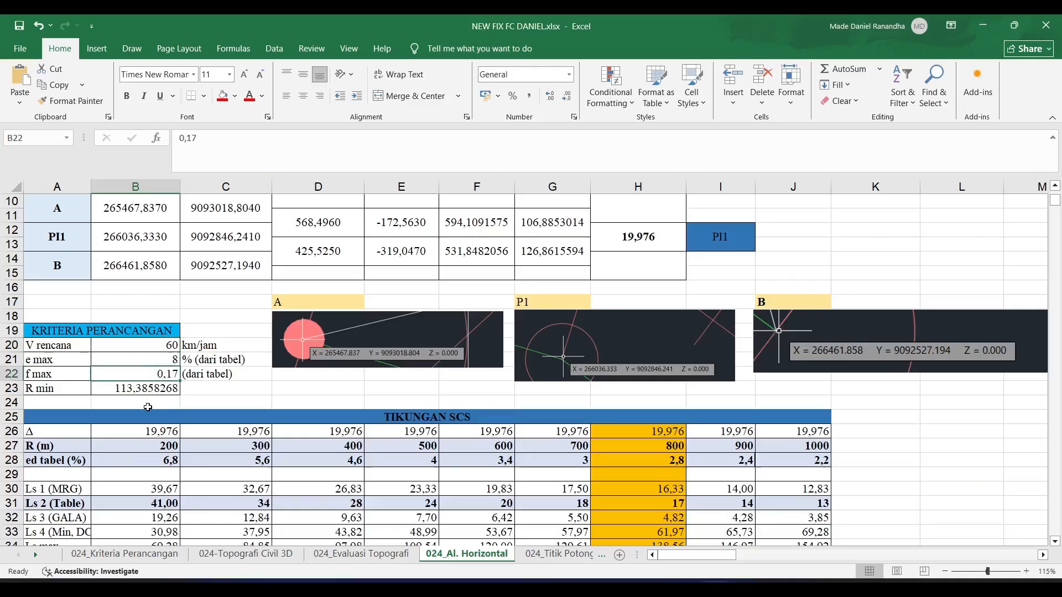
{"action": "scroll", "coordinate": [148, 408], "scroll_direction": "down", "scroll_amount": 19}
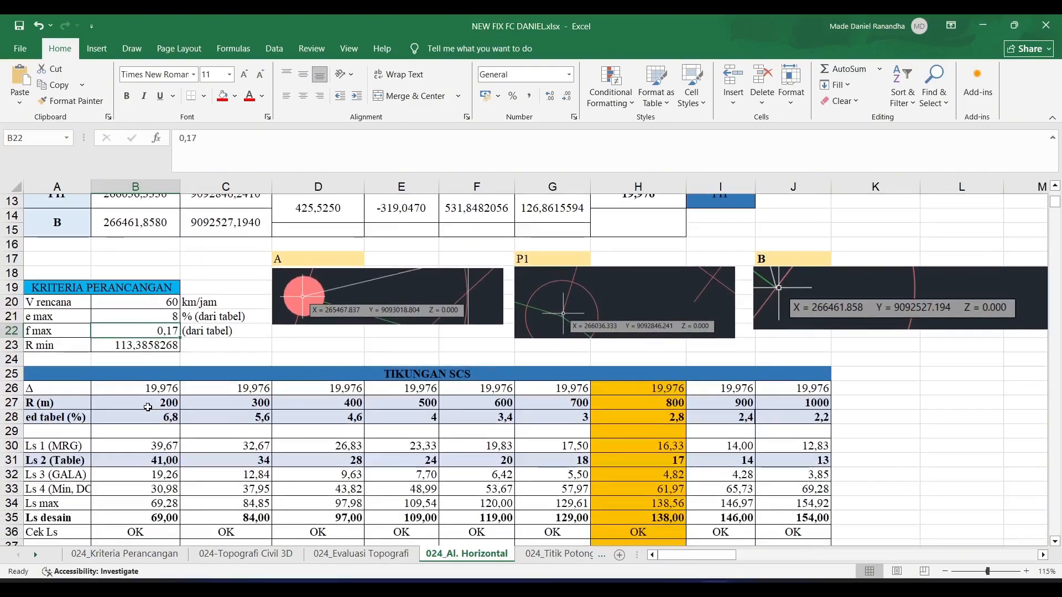
{"action": "scroll", "coordinate": [462, 398], "scroll_direction": "down", "scroll_amount": 5}
{"action": "scroll", "coordinate": [459, 398], "scroll_direction": "down", "scroll_amount": 2, "text": "ctrl"}
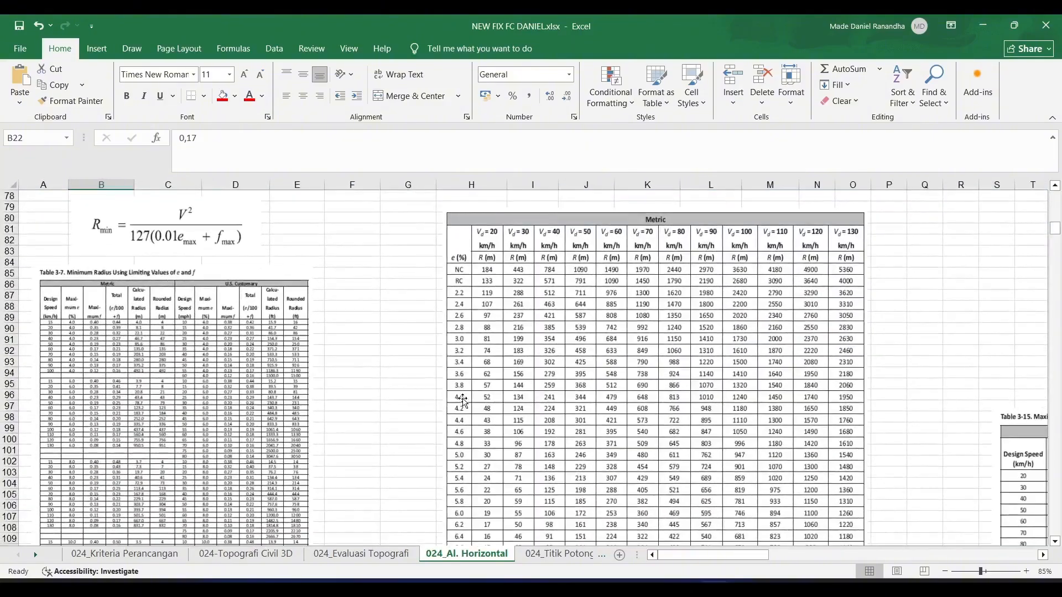
{"action": "scroll", "coordinate": [464, 402], "scroll_direction": "down", "scroll_amount": 3}
{"action": "scroll", "coordinate": [727, 463], "scroll_direction": "up", "scroll_amount": 3}
{"action": "mouse_move", "coordinate": [672, 555]}
{"action": "left_mouse_down"}
{"action": "mouse_move", "coordinate": [912, 555]}
{"action": "mouse_move", "coordinate": [673, 555]}
{"action": "left_mouse_up"}
{"action": "scroll", "coordinate": [383, 426], "scroll_direction": "up", "scroll_amount": 20}
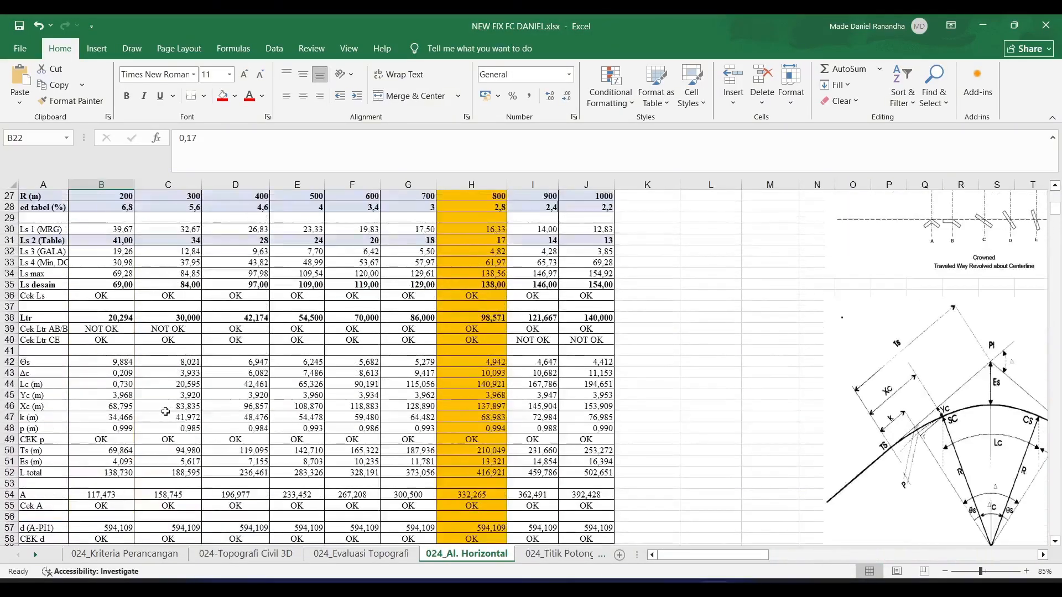
- Examine the Tikungan SCS and Tikungan FC calculation tables, including the angle Δ reference in the FC table
{"action": "left_click", "coordinate": [134, 369]}
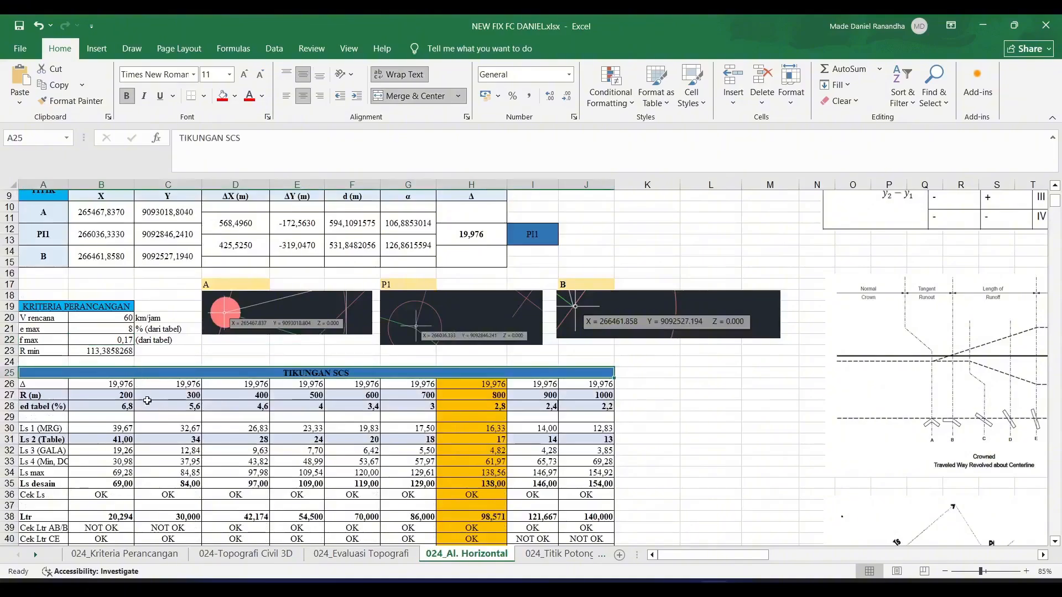
{"action": "scroll", "coordinate": [122, 421], "scroll_direction": "down", "scroll_amount": 13}
{"action": "scroll", "coordinate": [106, 473], "scroll_direction": "up", "scroll_amount": 2, "text": "ctrl"}
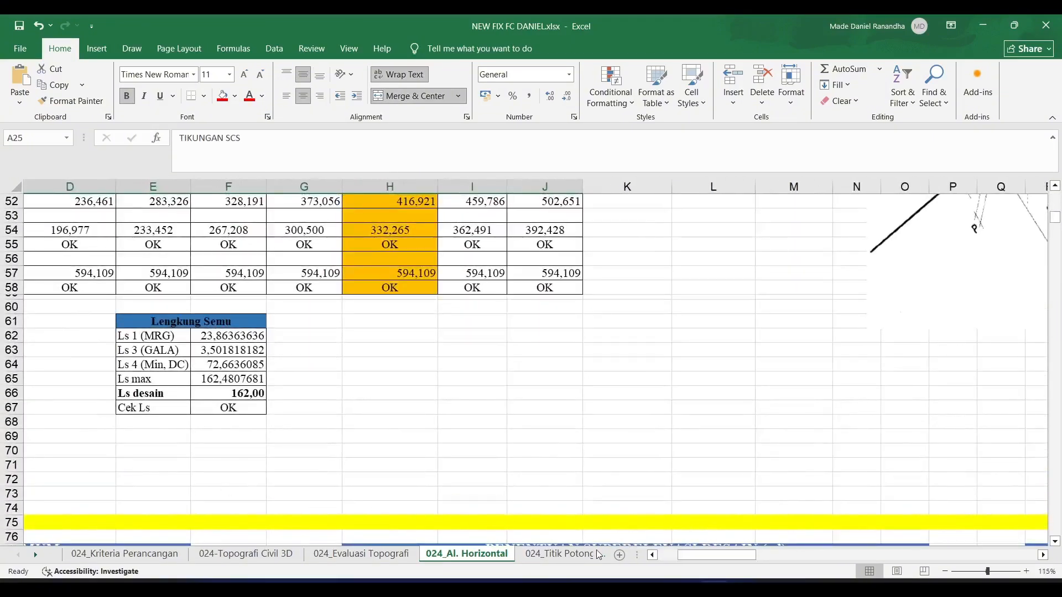
{"action": "scroll", "coordinate": [304, 416], "scroll_direction": "left", "scroll_amount": 3}
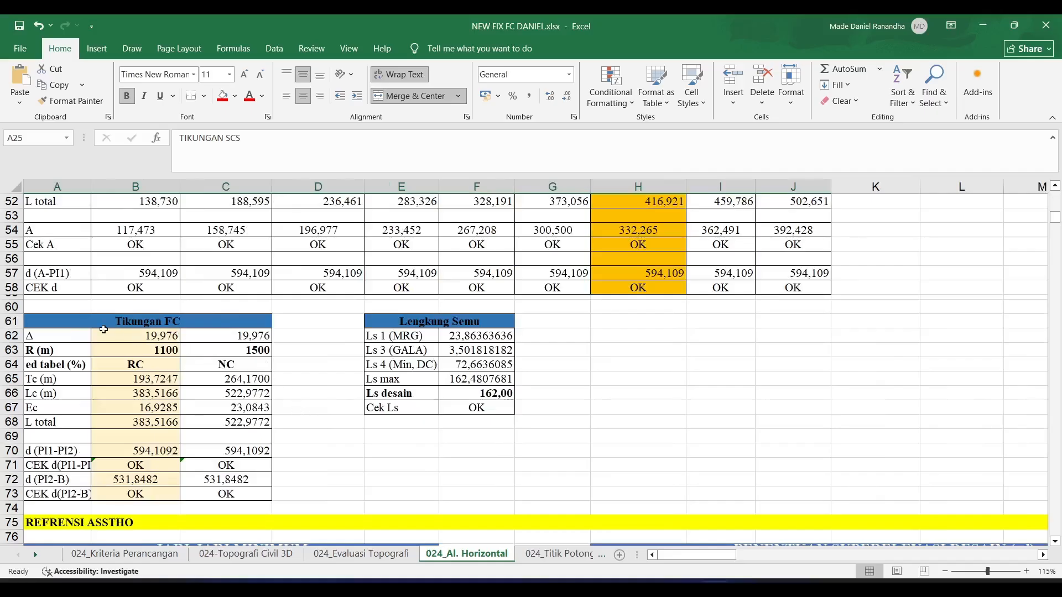
{"action": "left_click_drag", "start_coordinate": [56, 328], "coordinate": [233, 494]}
{"action": "left_click", "coordinate": [72, 336]}
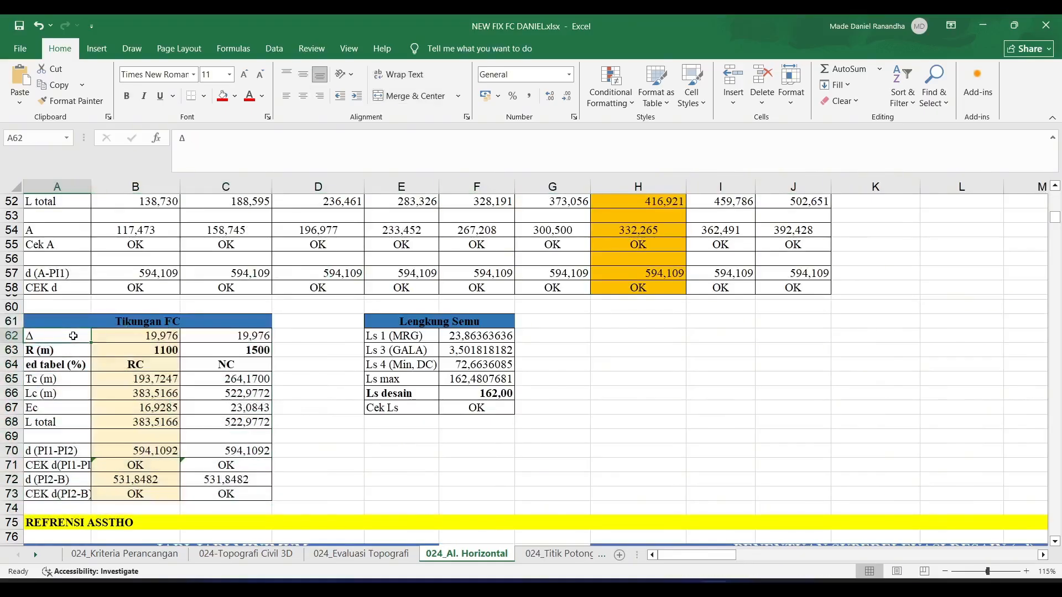
{"action": "left_click", "coordinate": [157, 341]}
{"action": "scroll", "coordinate": [670, 356], "scroll_direction": "up", "scroll_amount": 15}
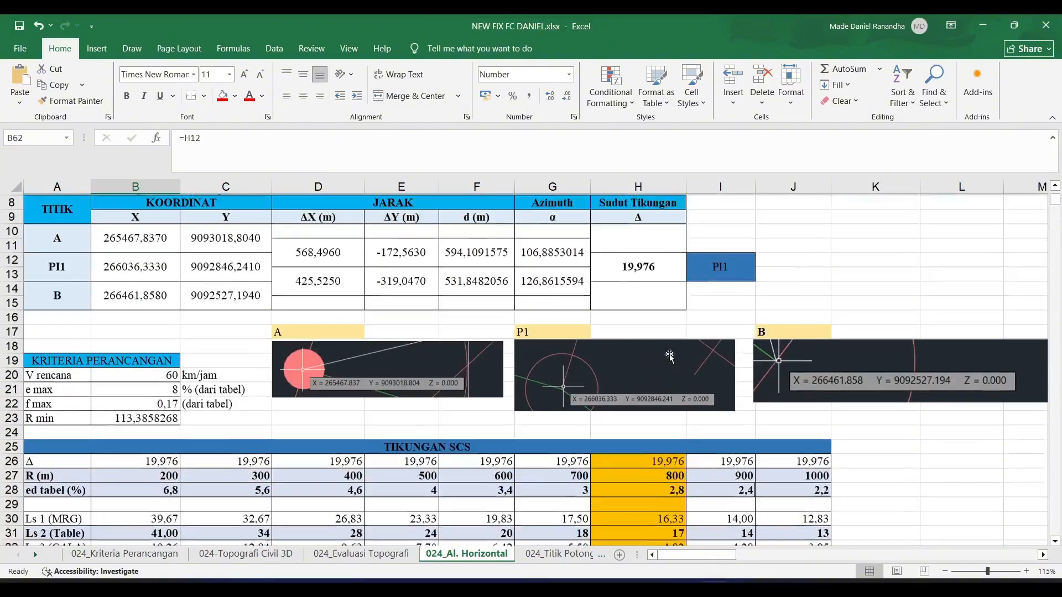
- Check the PI1 Sudut Tikungan formula against the Δ and R cells in the first column of the Tikungan FC table
{"action": "scroll", "coordinate": [670, 357], "scroll_direction": "up", "scroll_amount": 1}
{"action": "left_click", "coordinate": [651, 278]}
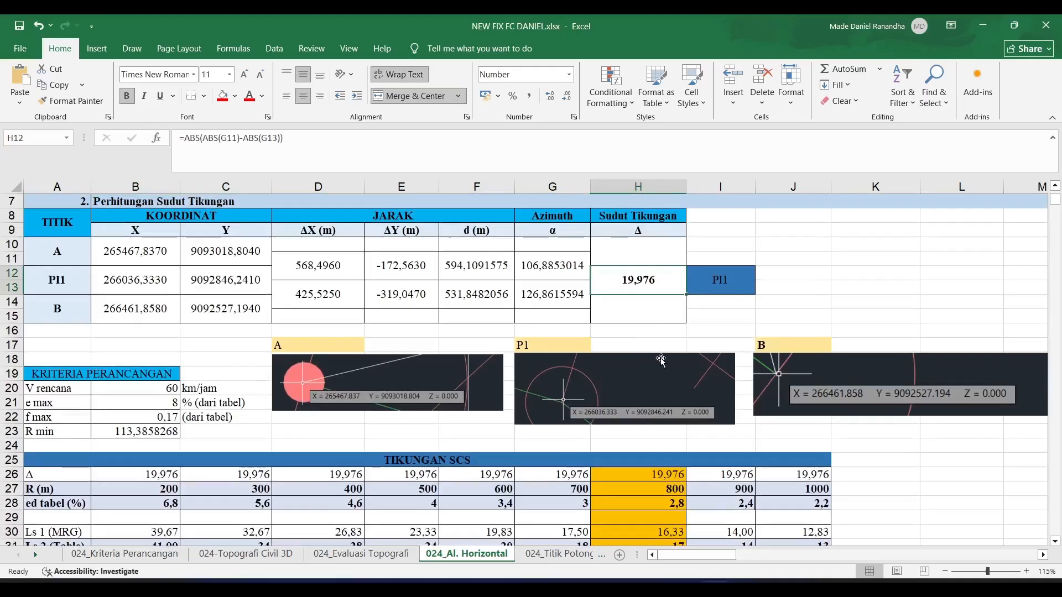
{"action": "scroll", "coordinate": [662, 359], "scroll_direction": "down", "scroll_amount": 13}
{"action": "scroll", "coordinate": [663, 360], "scroll_direction": "down", "scroll_amount": 2}
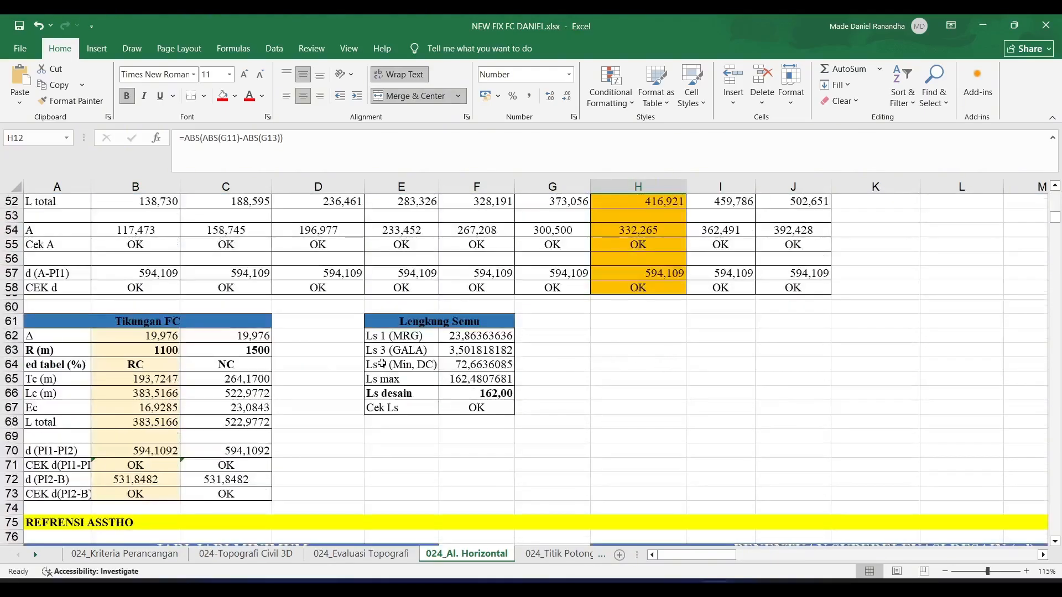
{"action": "left_click", "coordinate": [145, 338]}
{"action": "left_click", "coordinate": [146, 350]}
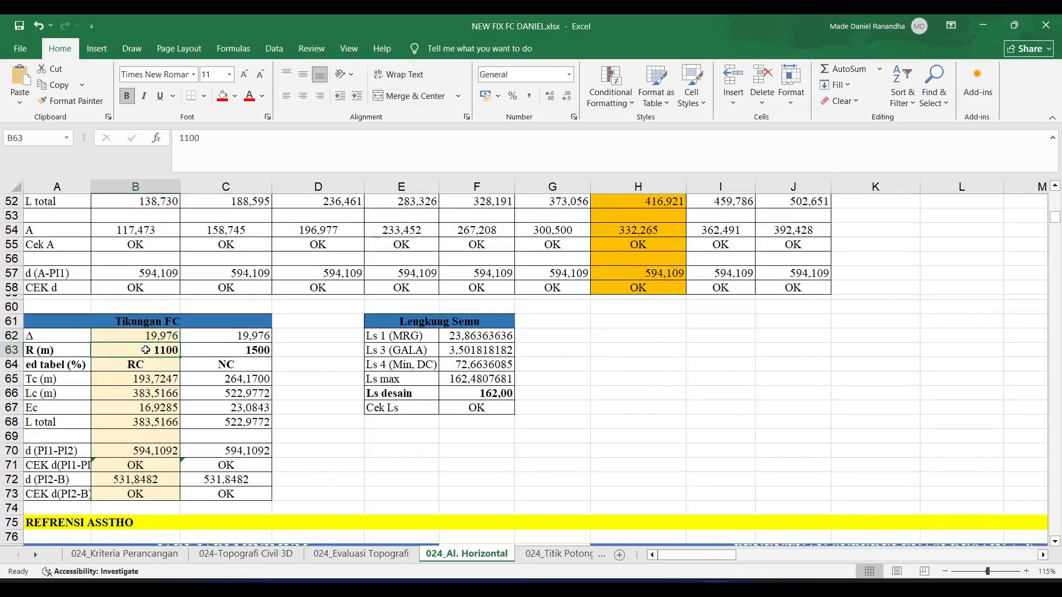
- Look up the NC and RC radii for a 60 km/h design speed in the AASHTO superelevation table
{"action": "scroll", "coordinate": [518, 395], "scroll_direction": "down", "scroll_amount": 11}
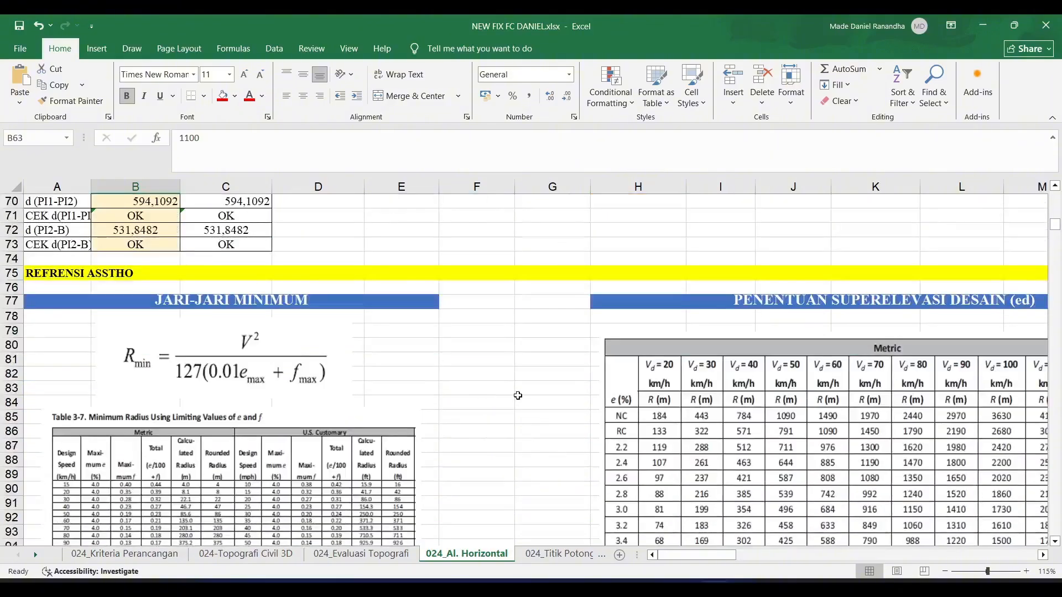
{"action": "scroll", "coordinate": [517, 395], "scroll_direction": "up", "scroll_amount": 3}
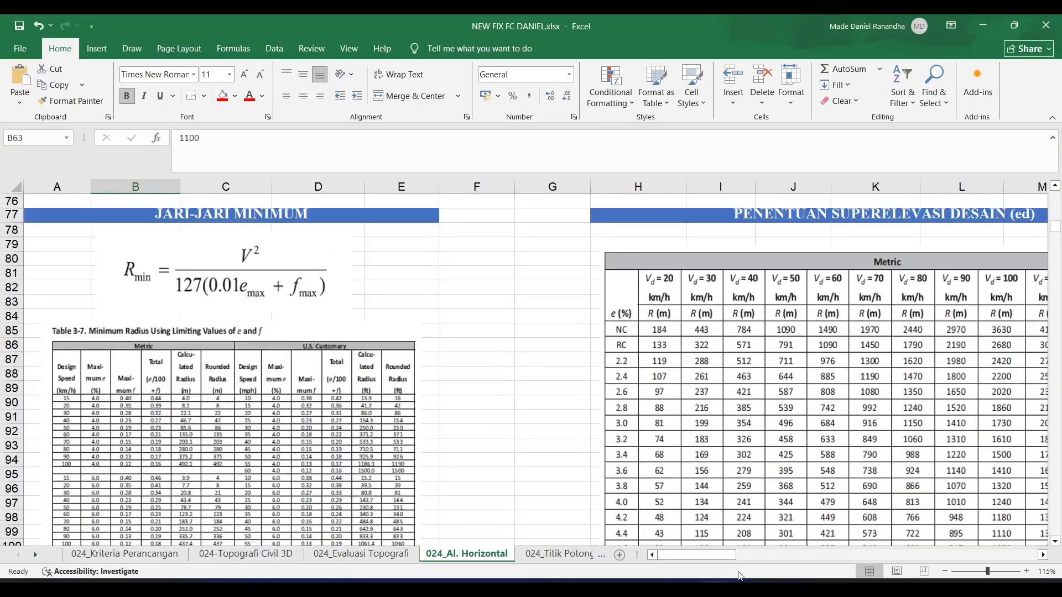
{"action": "left_click_drag", "start_coordinate": [712, 558], "coordinate": [726, 560]}
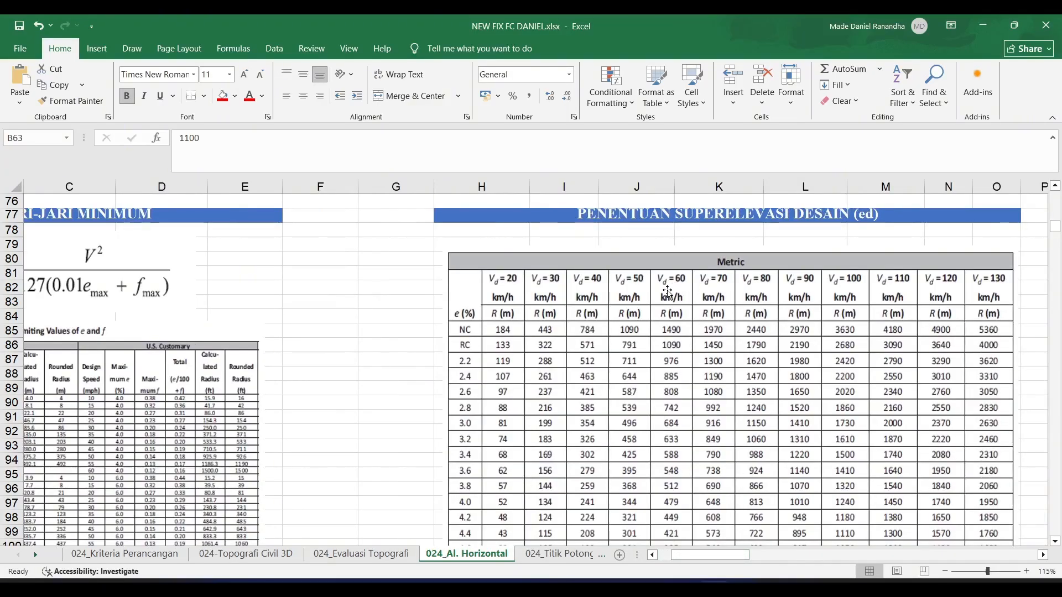
{"action": "scroll", "coordinate": [678, 296], "scroll_direction": "down", "scroll_amount": 1}
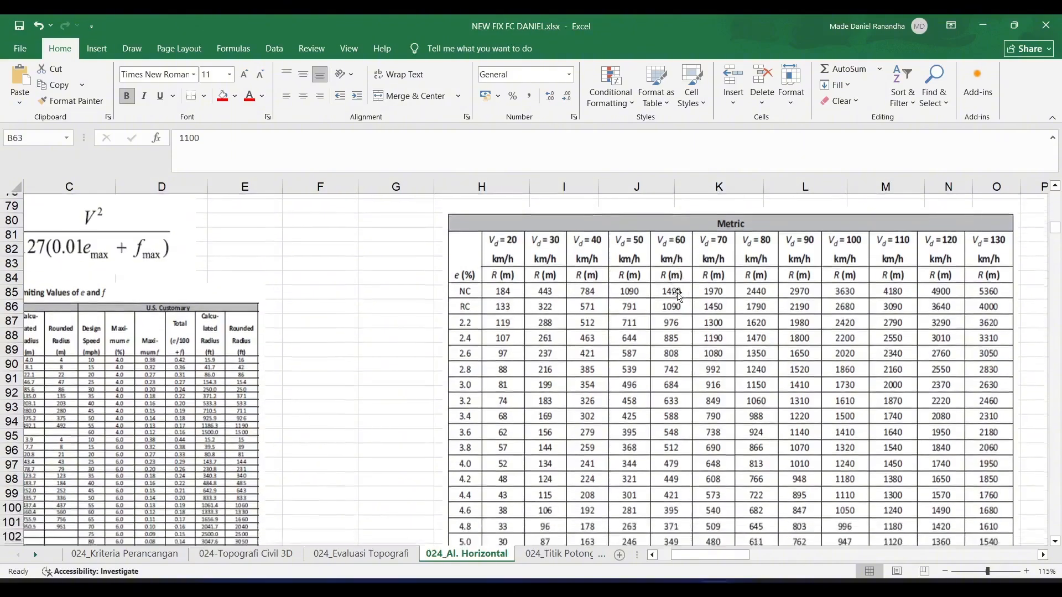
{"action": "scroll", "coordinate": [679, 297], "scroll_direction": "down", "scroll_amount": 1}
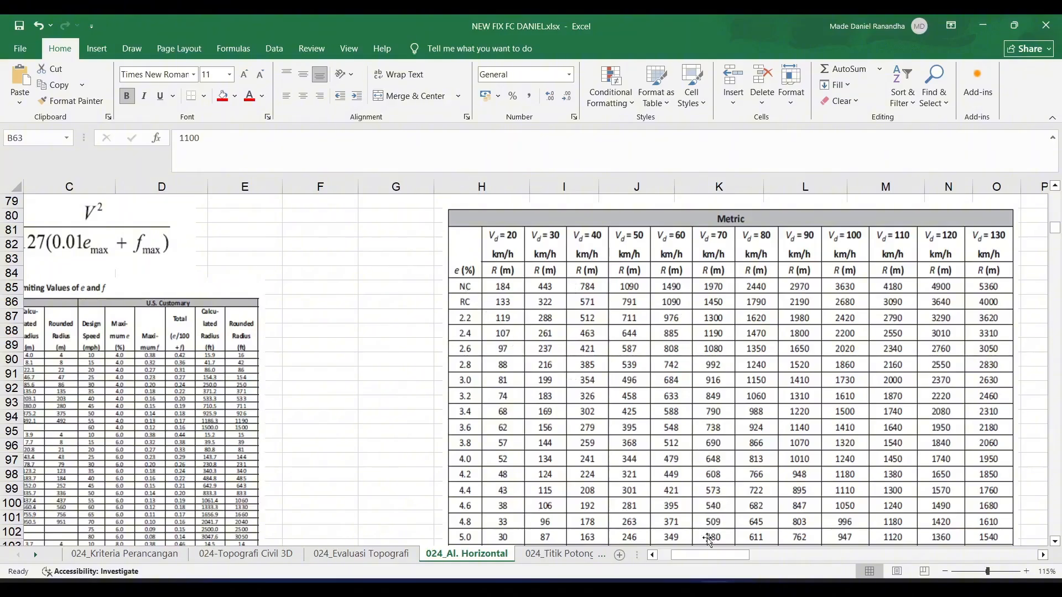
{"action": "left_click_drag", "start_coordinate": [704, 554], "coordinate": [692, 555]}
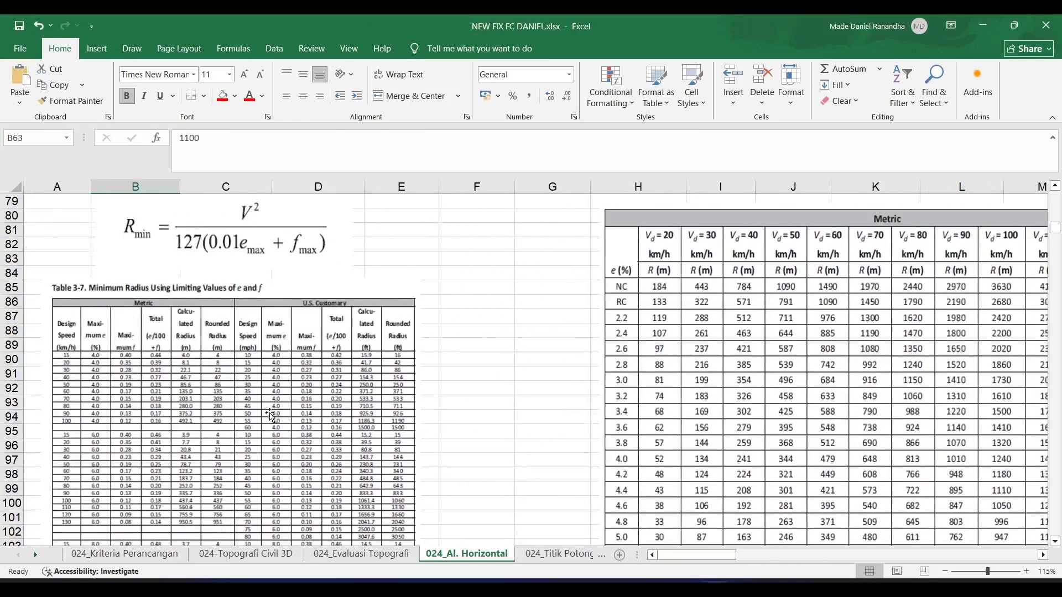
{"action": "scroll", "coordinate": [268, 413], "scroll_direction": "up", "scroll_amount": 7}
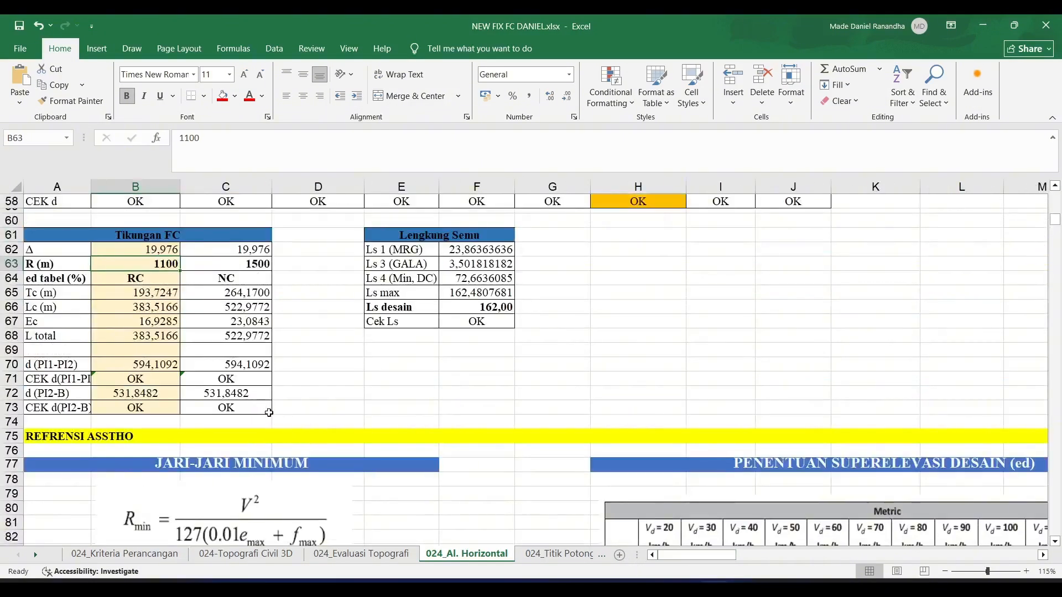
- Compare the RC and NC options in the Tikungan FC table, reviewing their radii and the highlighted 1100 m column
{"action": "left_click", "coordinate": [129, 286]}
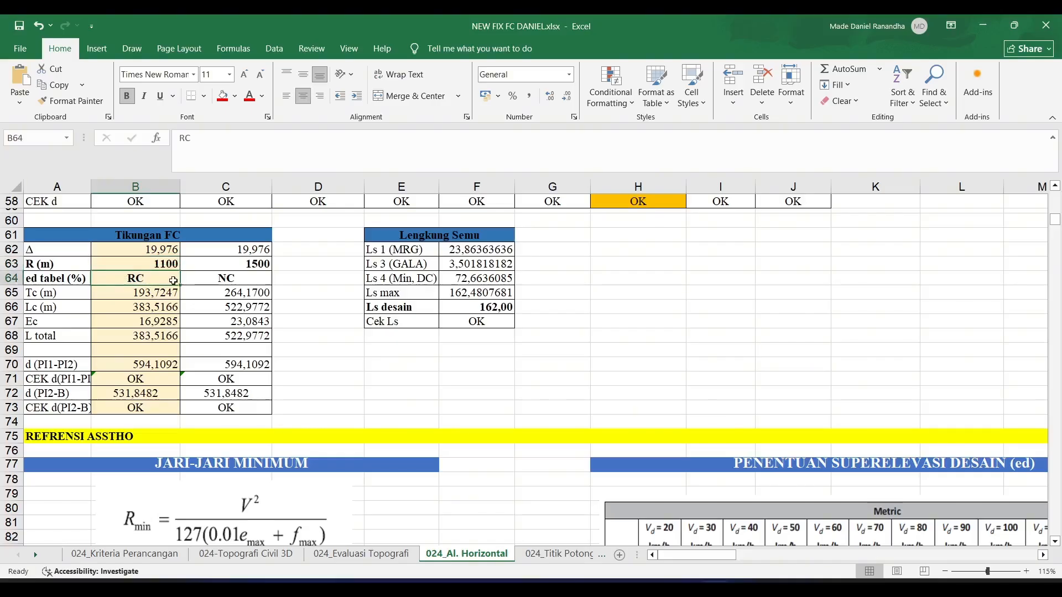
{"action": "left_click", "coordinate": [235, 281]}
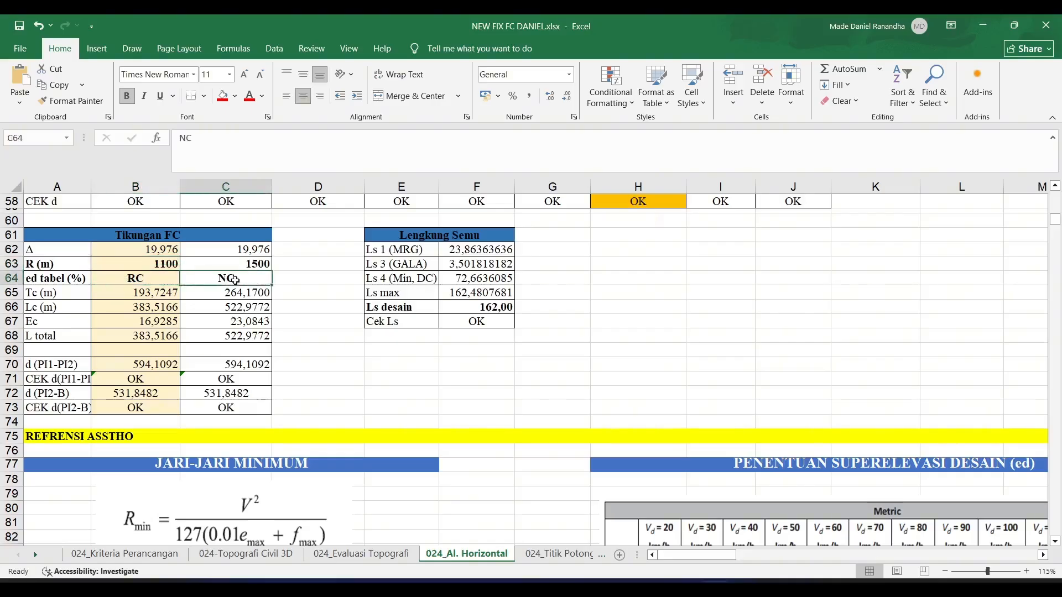
{"action": "left_click", "coordinate": [146, 264]}
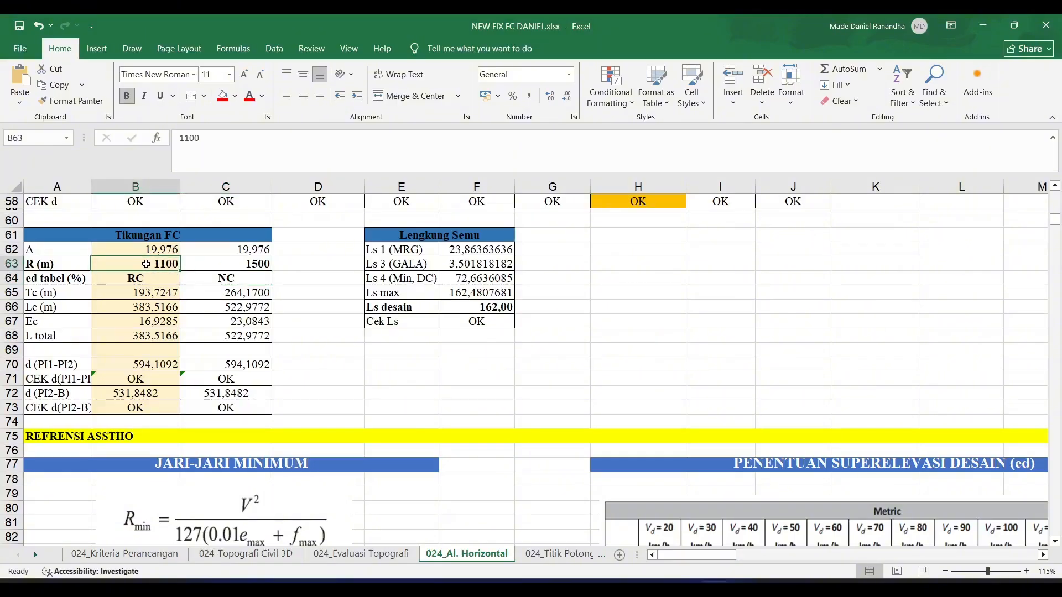
{"action": "left_click", "coordinate": [213, 264]}
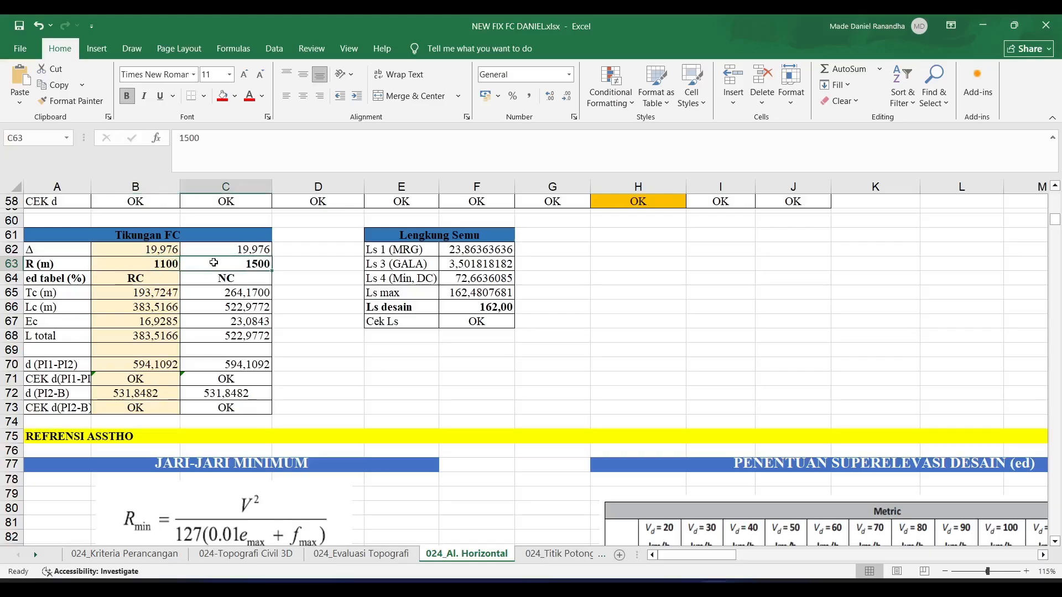
{"action": "scroll", "coordinate": [155, 287], "scroll_direction": "up", "scroll_amount": 1}
{"action": "left_click", "coordinate": [154, 290]}
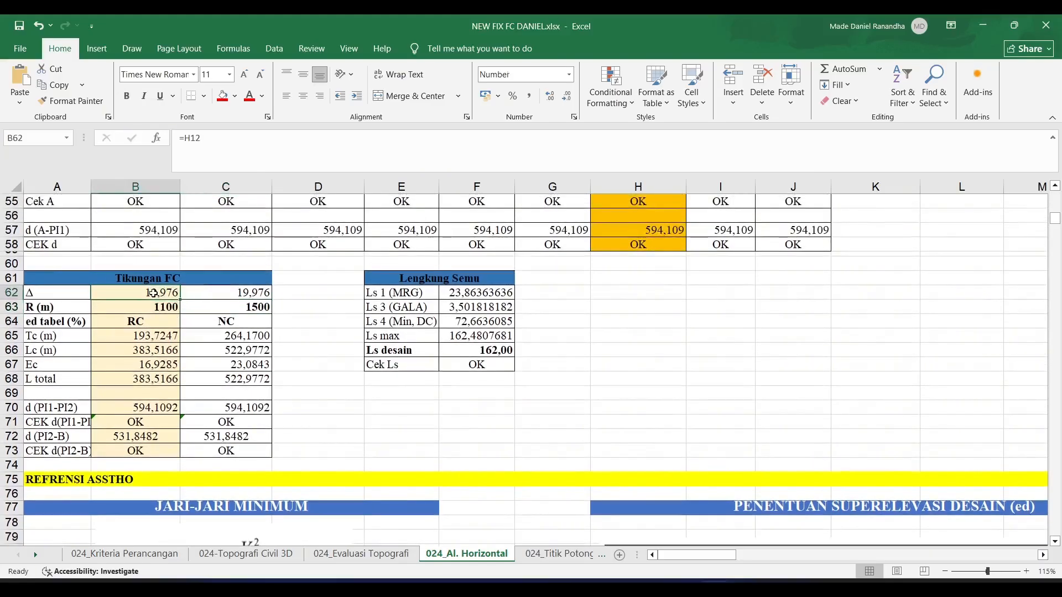
{"action": "left_click_drag", "start_coordinate": [153, 292], "coordinate": [150, 455]}
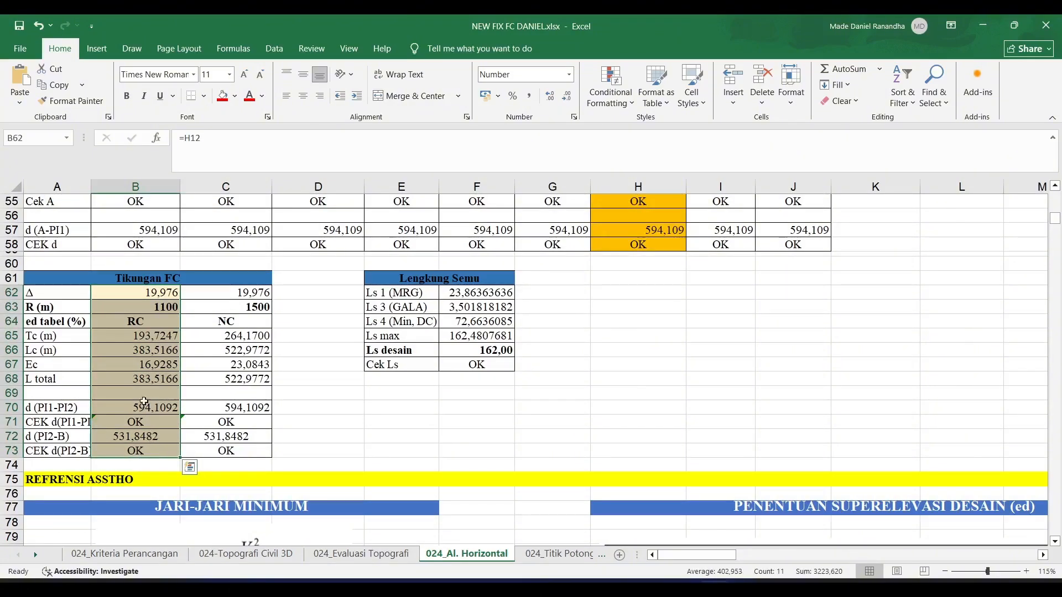
{"action": "left_click", "coordinate": [148, 308]}
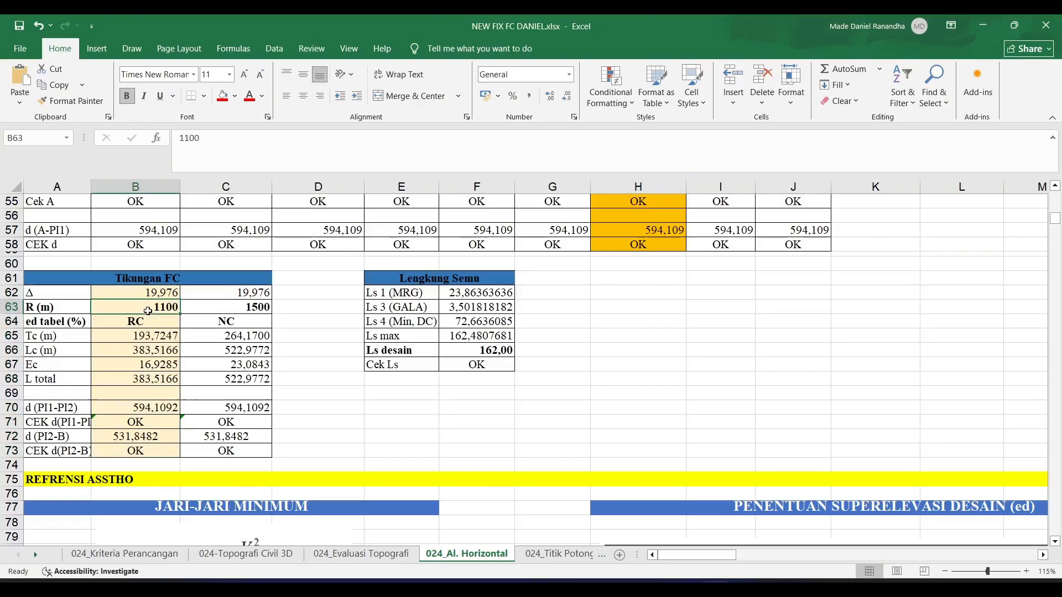
{"action": "scroll", "coordinate": [232, 323], "scroll_direction": "down", "scroll_amount": 2}
{"action": "scroll", "coordinate": [322, 335], "scroll_direction": "up", "scroll_amount": 2}
- Examine the Lengkung Semu table, including the Ls desain and Cek Ls formulas, alongside the Tikungan FC table
{"action": "left_click", "coordinate": [460, 392]}
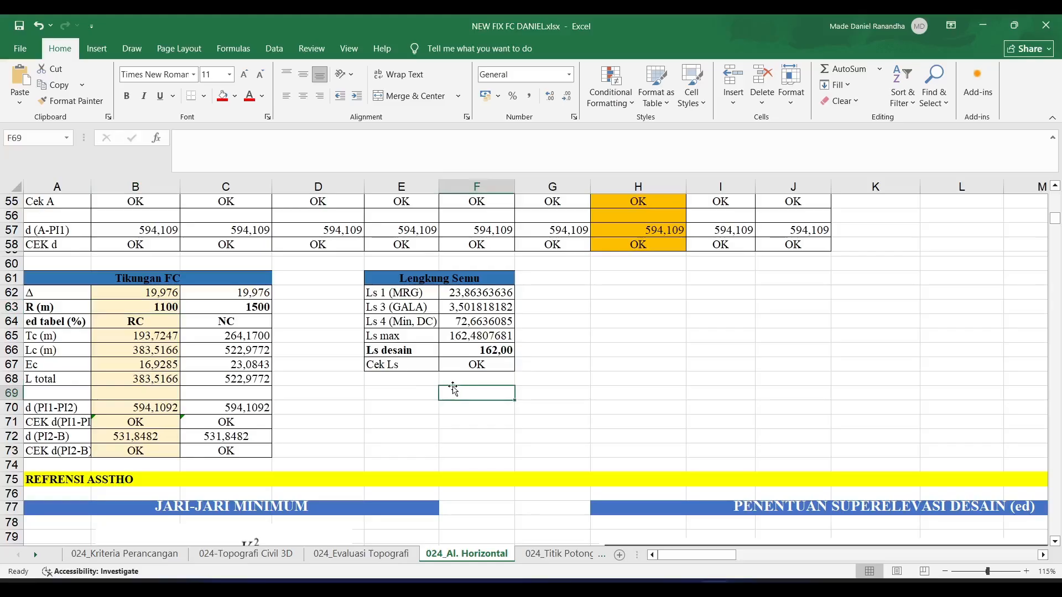
{"action": "left_click", "coordinate": [443, 278]}
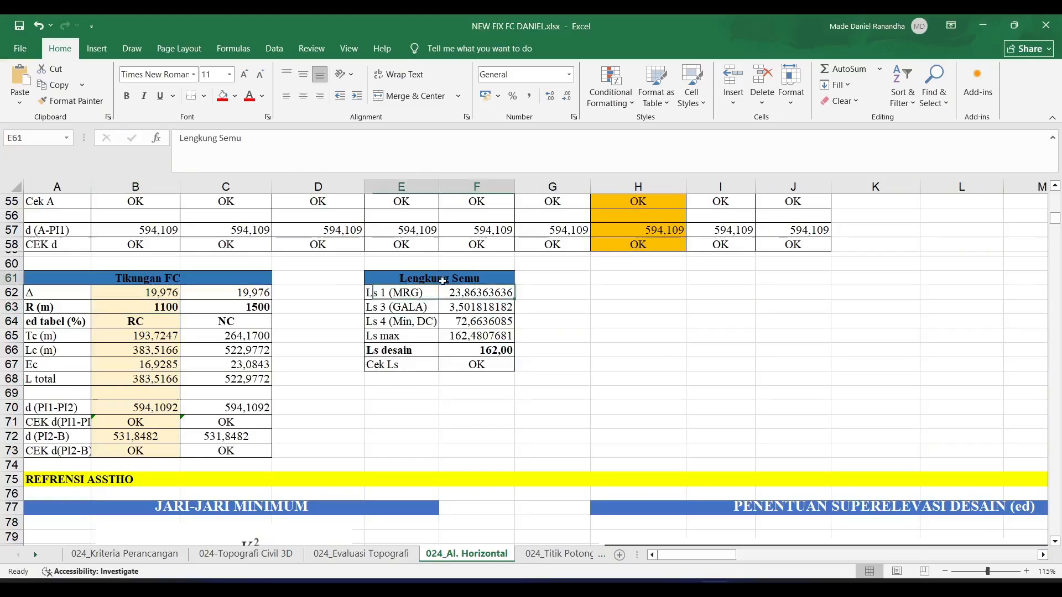
{"action": "left_click", "coordinate": [409, 369]}
{"action": "left_click", "coordinate": [463, 346]}
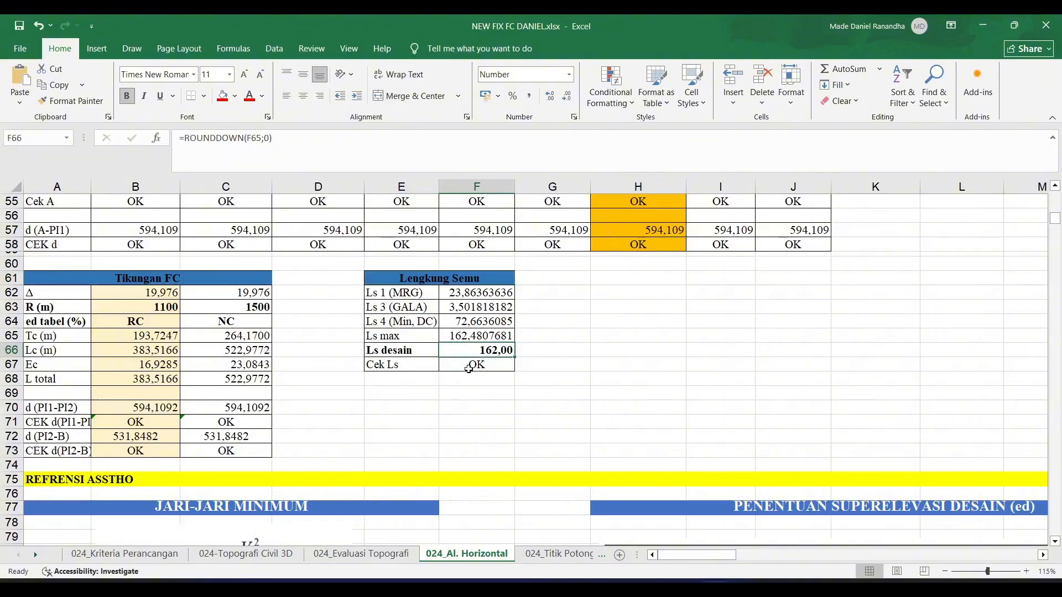
{"action": "left_click", "coordinate": [468, 366]}
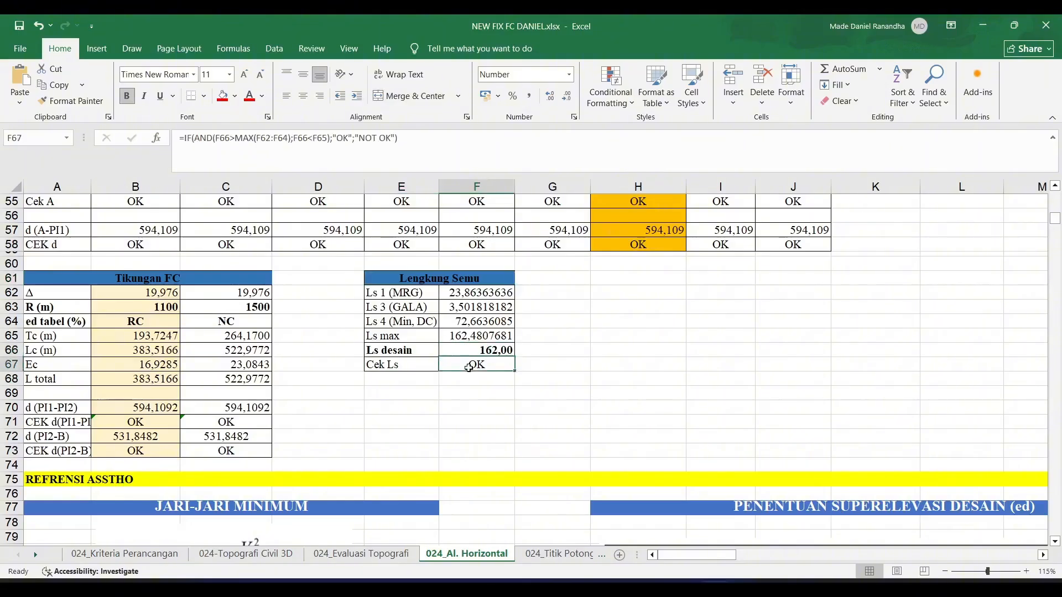
{"action": "left_click", "coordinate": [439, 140]}
{"action": "left_click", "coordinate": [483, 422]}
{"action": "left_click", "coordinate": [486, 368]}
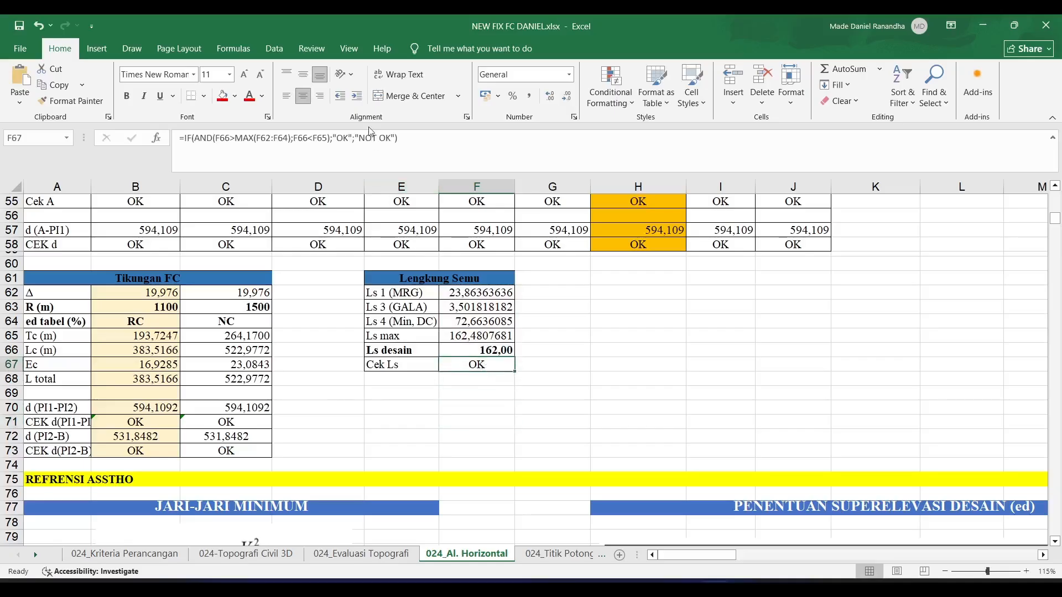
{"action": "left_click", "coordinate": [372, 135]}
{"action": "key", "text": "Return"}
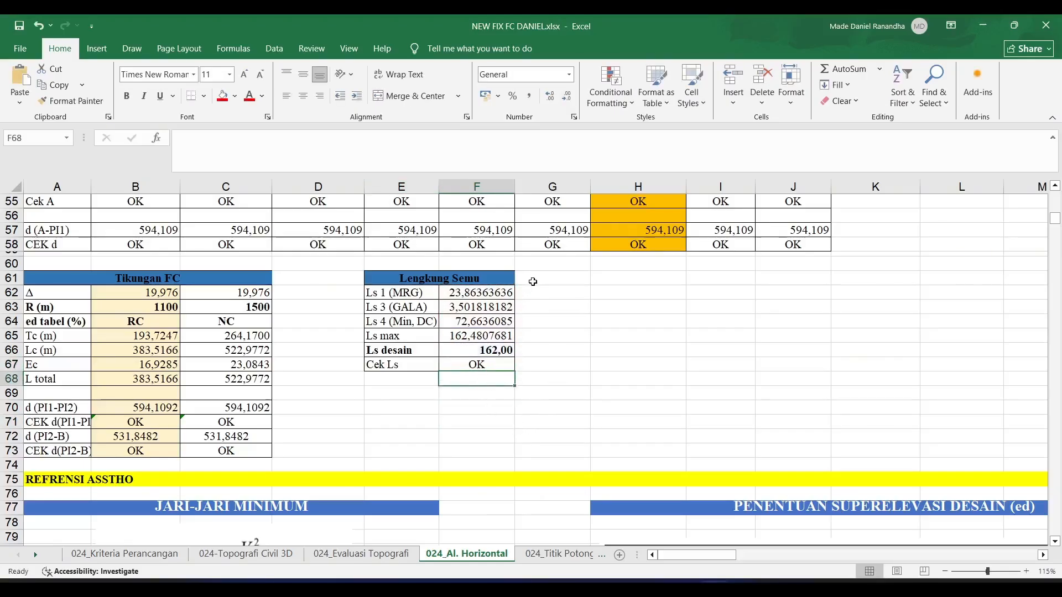
{"action": "left_click_drag", "start_coordinate": [552, 263], "coordinate": [82, 467]}
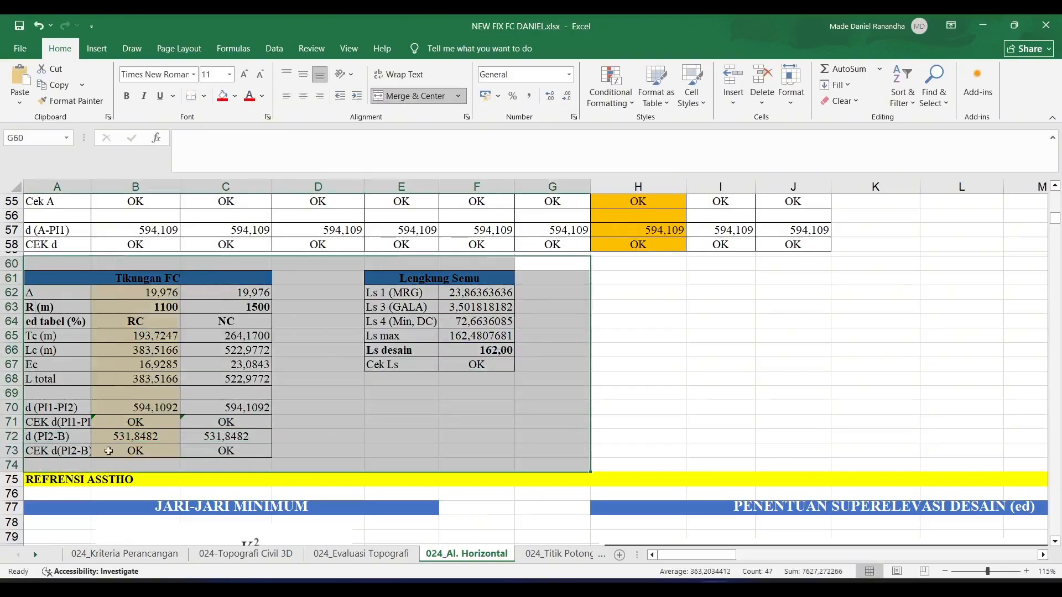
- Switch to Civil 3D and open the Geometry Editor for the TRASE 1 alignment
{"action": "left_click", "coordinate": [686, 589]}
{"action": "scroll", "coordinate": [548, 406], "scroll_direction": "down", "scroll_amount": 10}
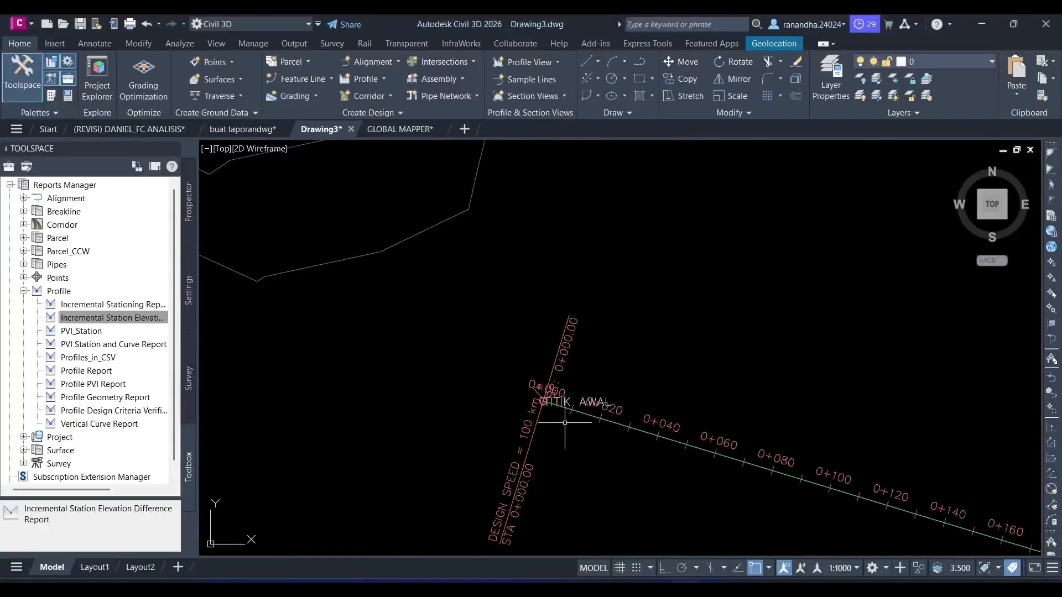
{"action": "scroll", "coordinate": [486, 361], "scroll_direction": "up", "scroll_amount": 10}
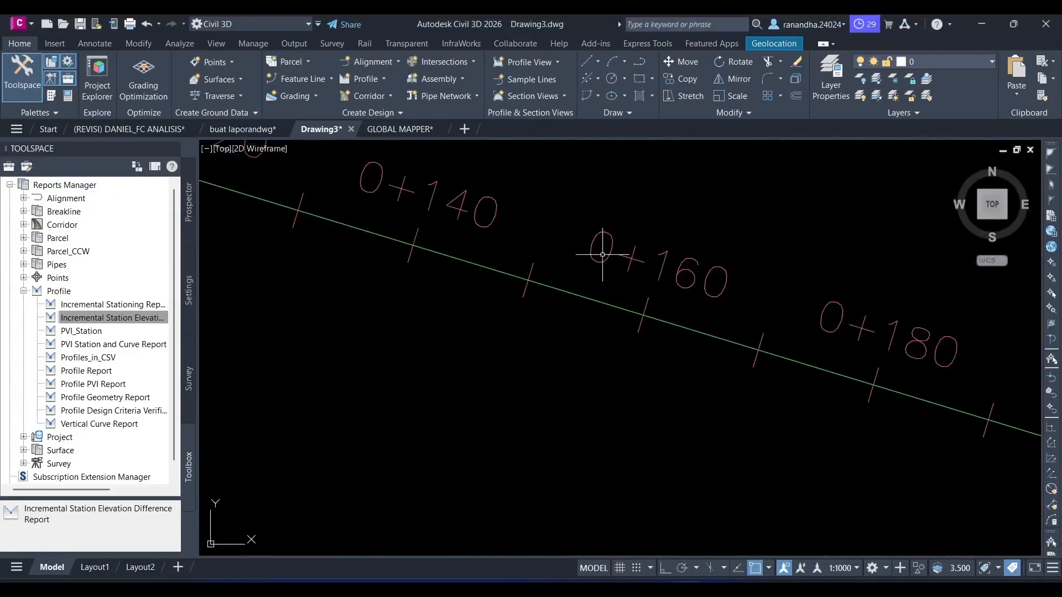
{"action": "left_click", "coordinate": [573, 293]}
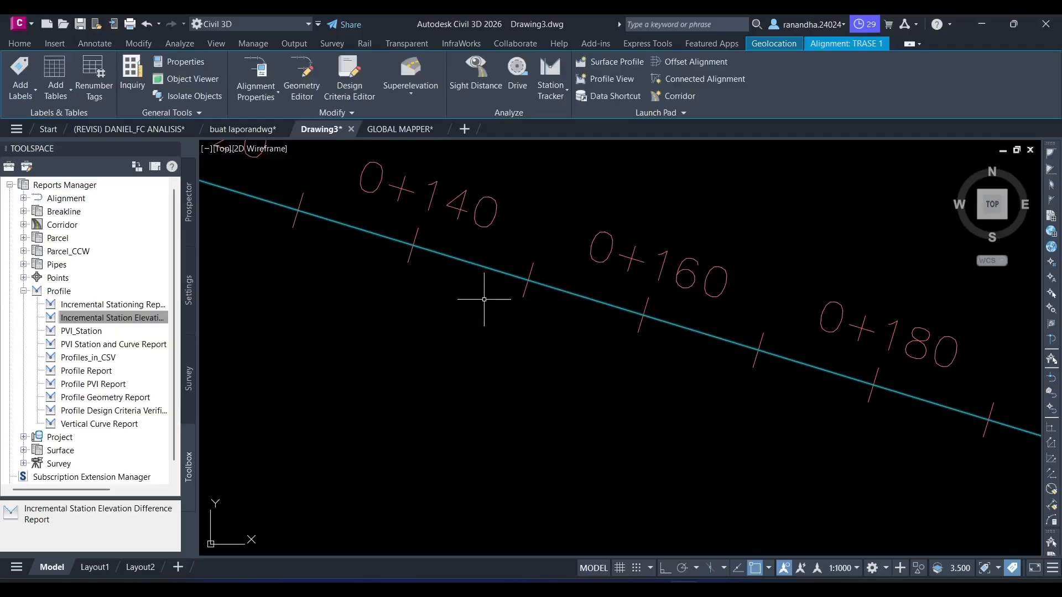
{"action": "left_click", "coordinate": [303, 75]}
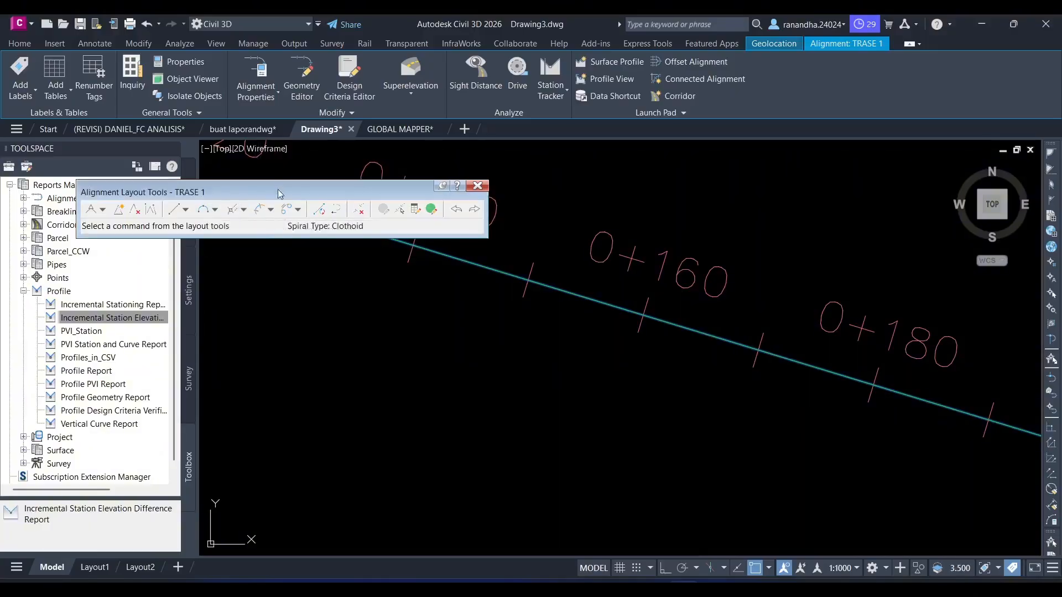
{"action": "left_click", "coordinate": [214, 210]}
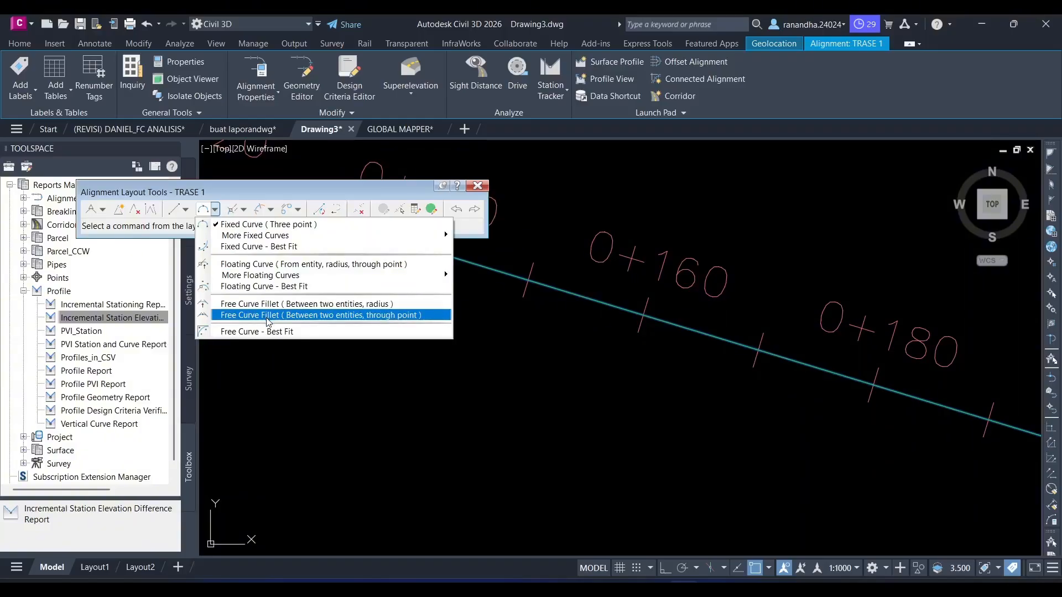
{"action": "left_click", "coordinate": [274, 210]}
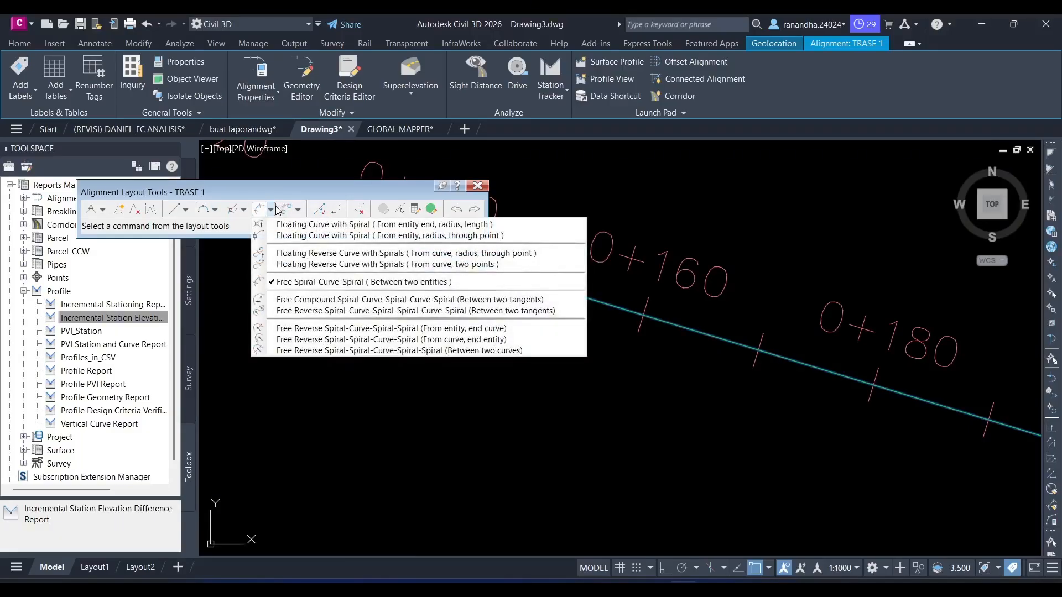
{"action": "left_click", "coordinate": [298, 210]}
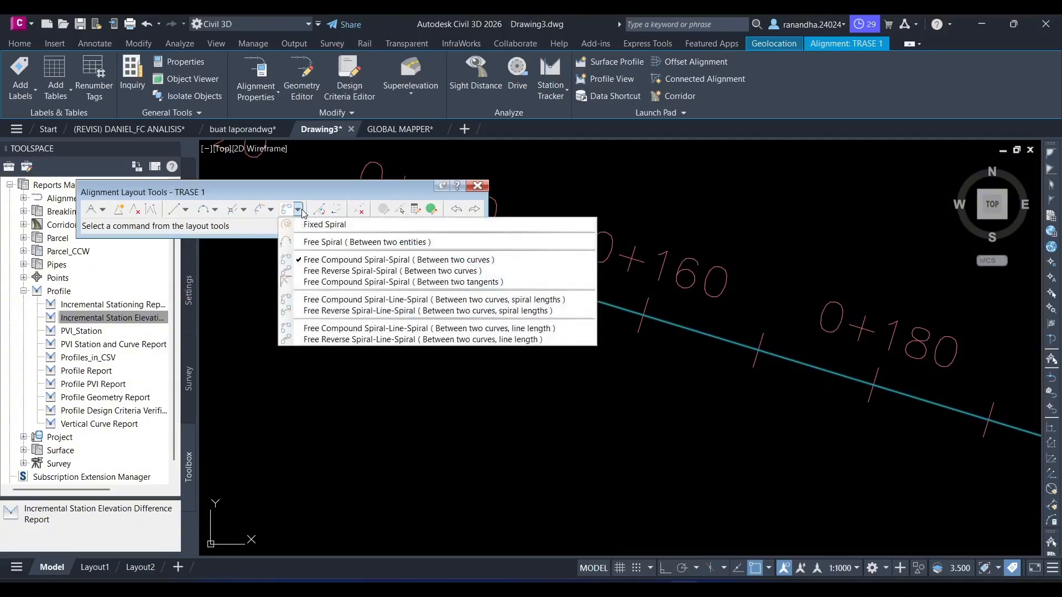
{"action": "left_click", "coordinate": [215, 210]}
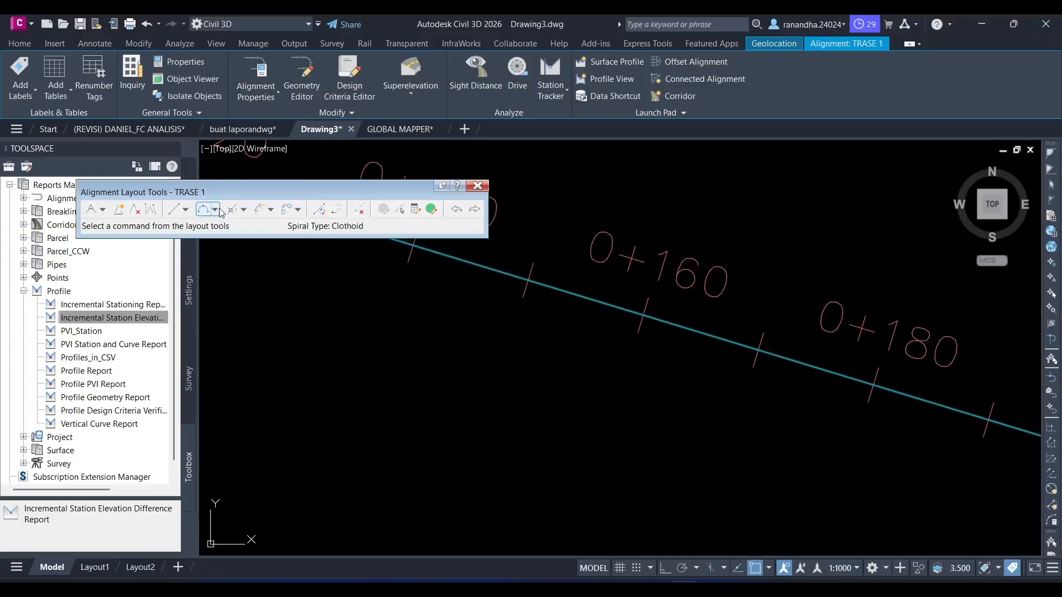
- Start a free curve fillet by radius between the two tangents meeting near station 0+594, choosing the solution angle less than 180
{"action": "left_click", "coordinate": [215, 210]}
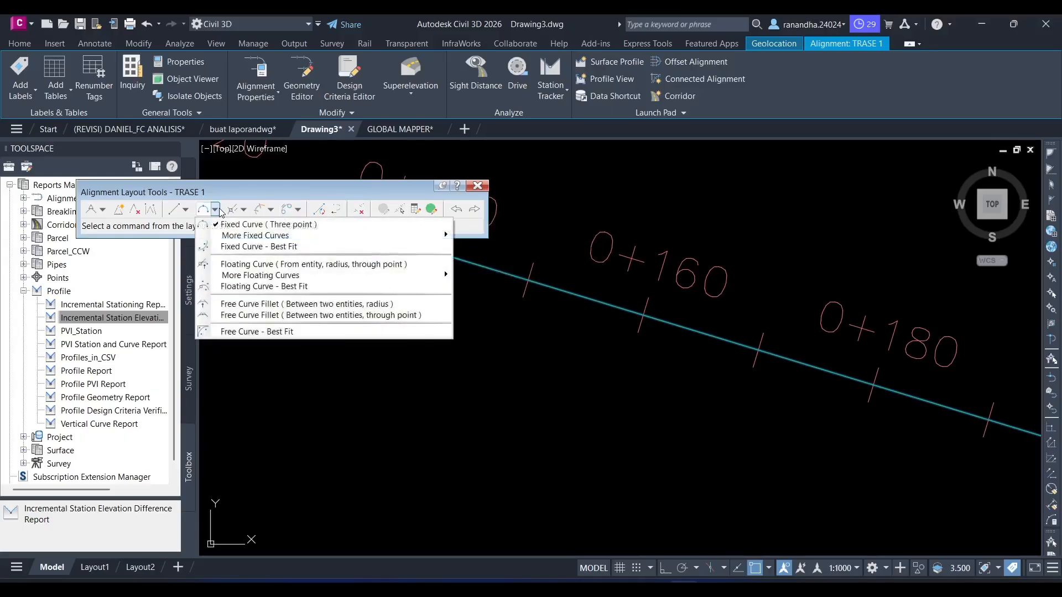
{"action": "left_click", "coordinate": [270, 308]}
{"action": "scroll", "coordinate": [475, 328], "scroll_direction": "down", "scroll_amount": 2}
{"action": "middle_click_drag", "start_coordinate": [500, 340], "coordinate": [501, 339]}
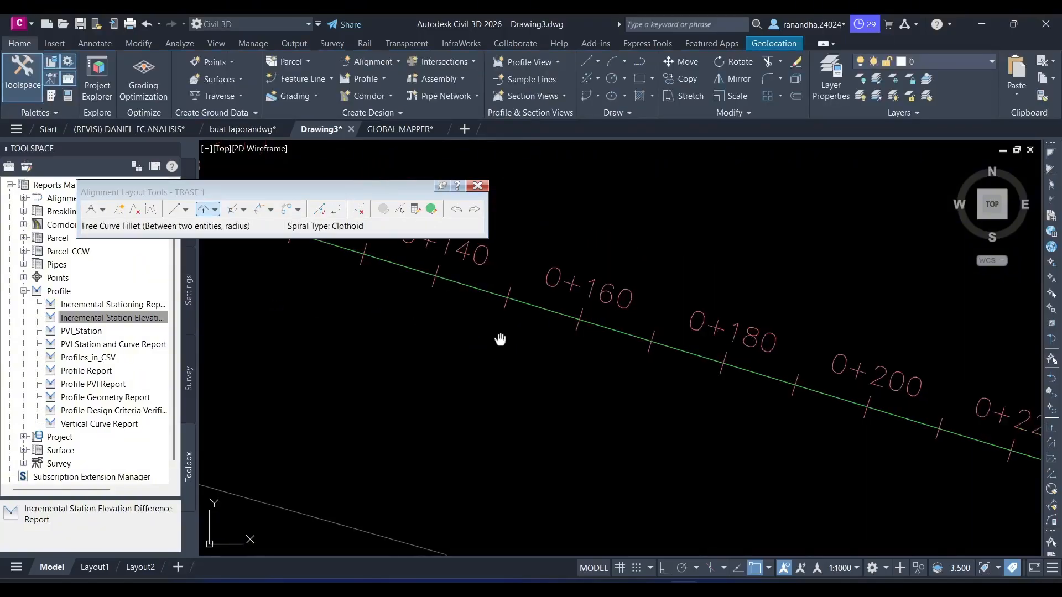
{"action": "scroll", "coordinate": [481, 343], "scroll_direction": "down", "scroll_amount": 5}
{"action": "scroll", "coordinate": [698, 383], "scroll_direction": "up", "scroll_amount": 2}
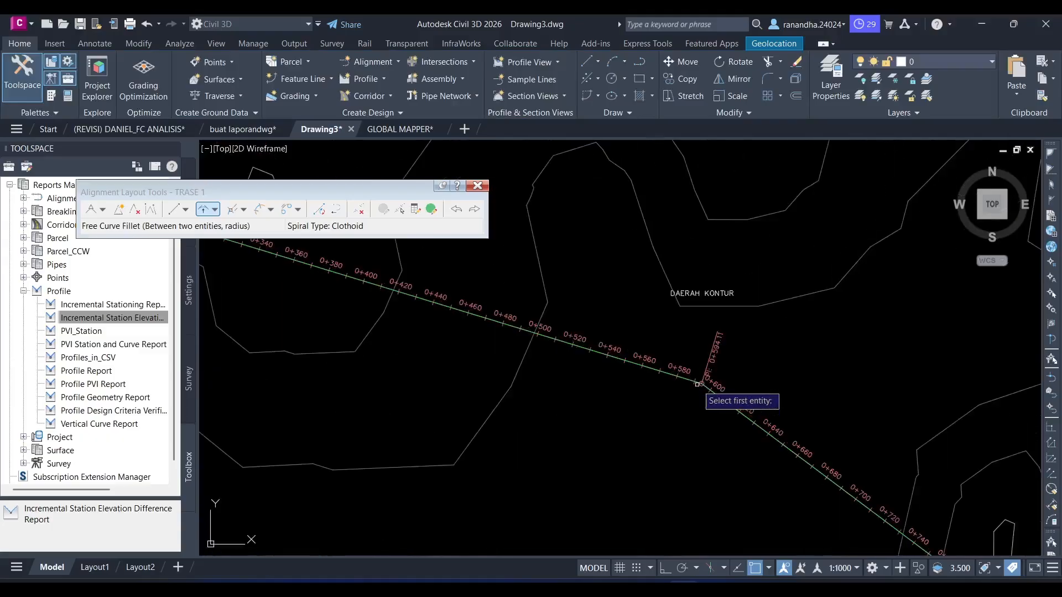
{"action": "scroll", "coordinate": [698, 383], "scroll_direction": "up", "scroll_amount": 6}
{"action": "left_click", "coordinate": [635, 333]}
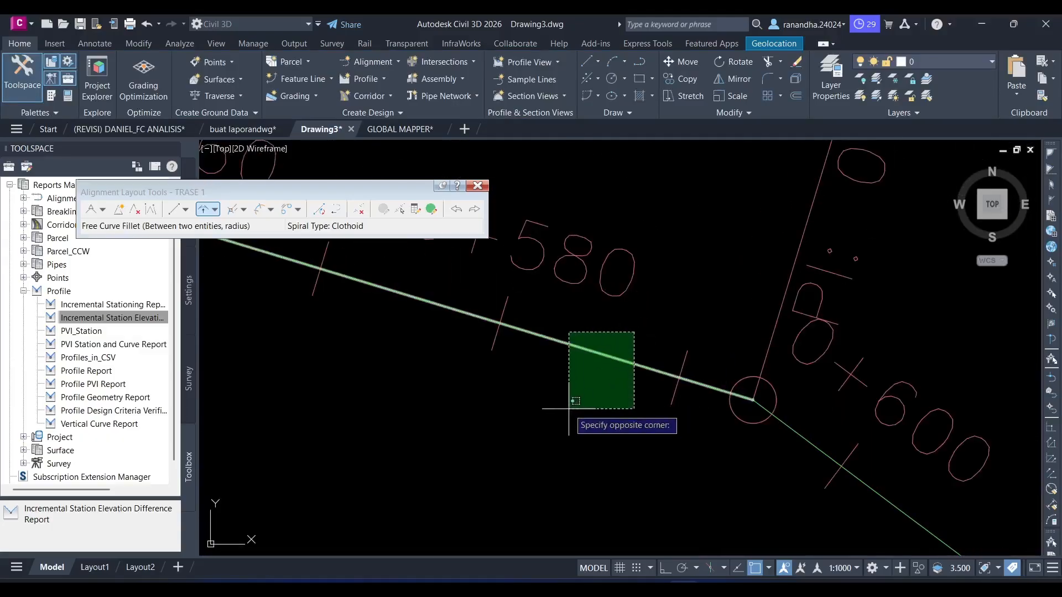
{"action": "left_click", "coordinate": [569, 409]}
{"action": "middle_click_drag", "start_coordinate": [885, 479], "coordinate": [816, 440]}
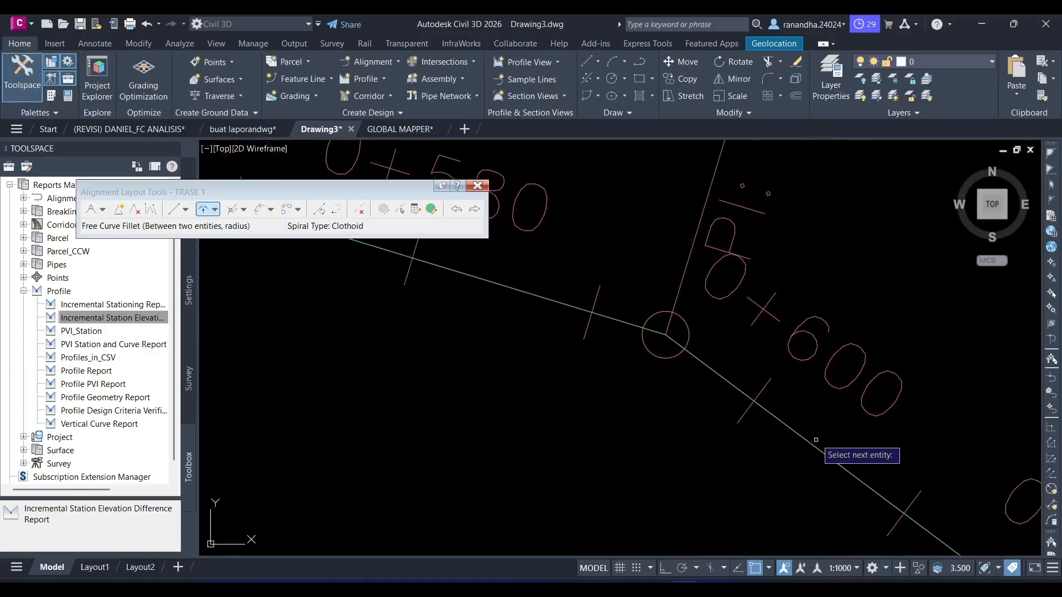
{"action": "left_click", "coordinate": [816, 439]}
{"action": "left_click", "coordinate": [764, 484]}
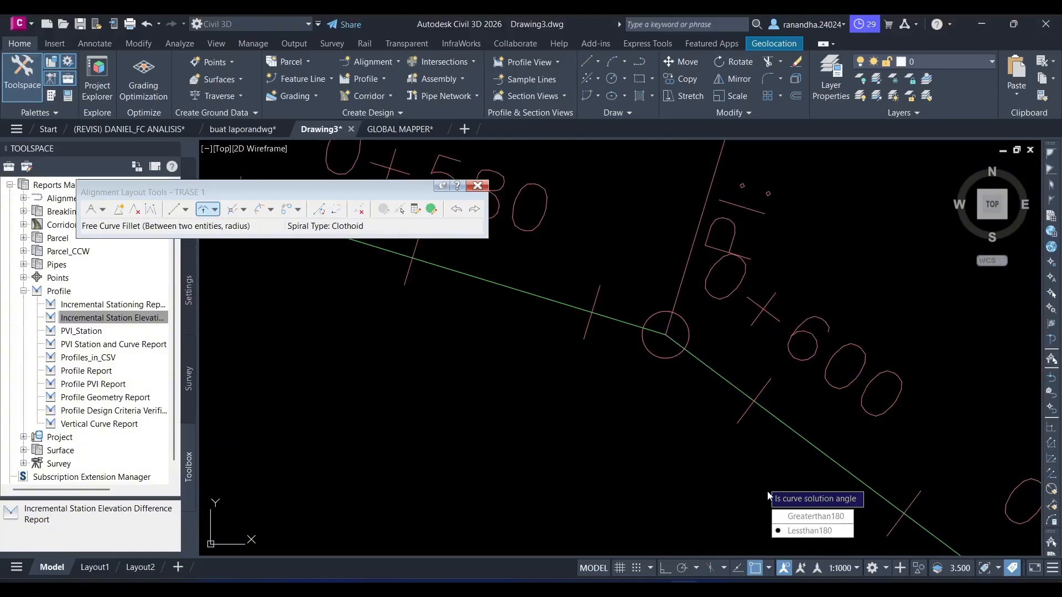
{"action": "left_click", "coordinate": [808, 532]}
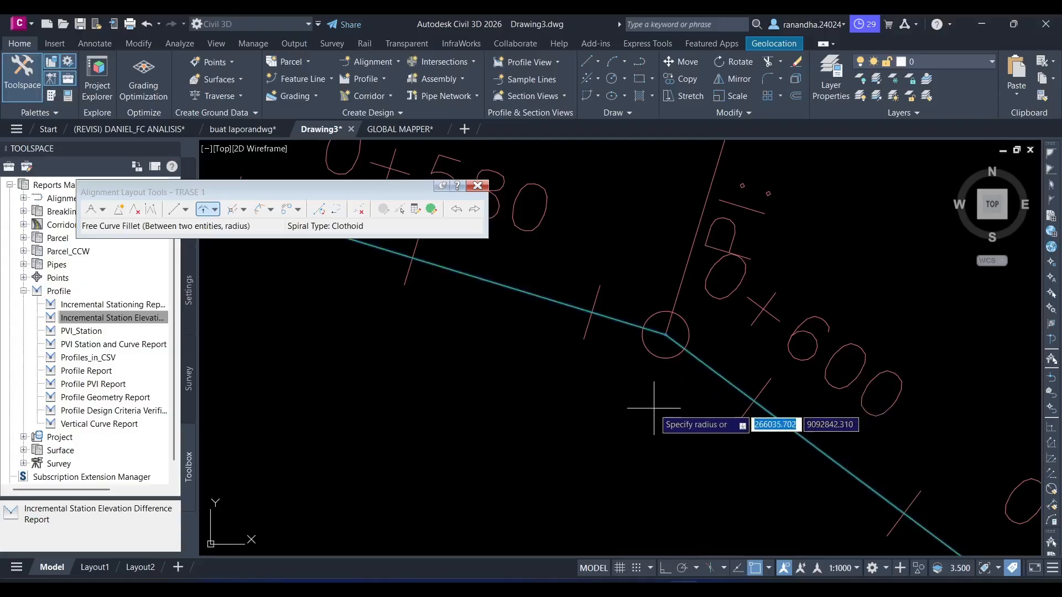
- Set the curve radius to 1100 m as in the Excel Tikungan FC table, and close the alignment layout tools
{"action": "key", "text": "alt+Tab"}
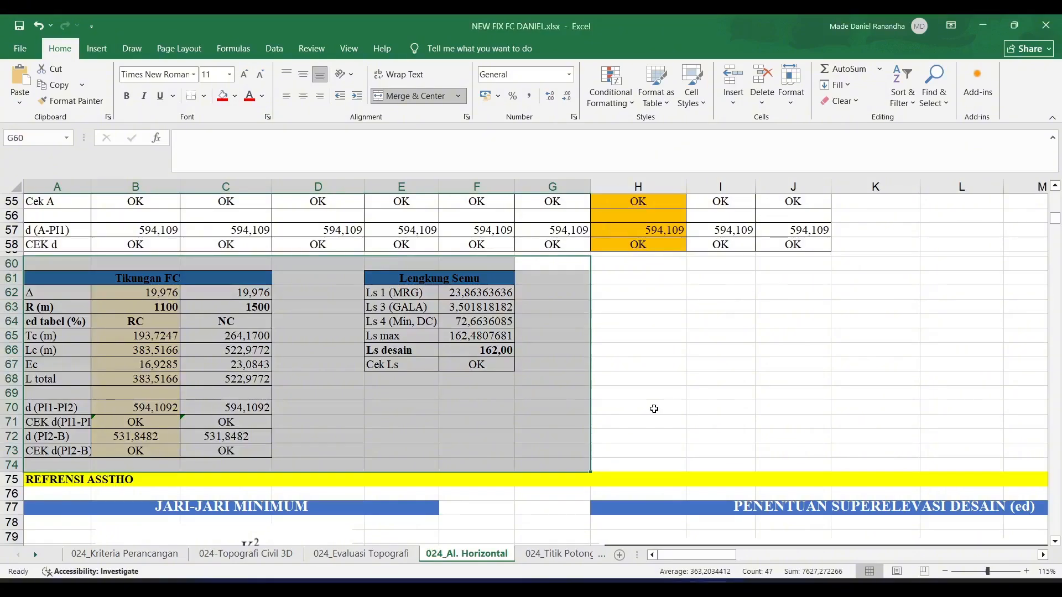
{"action": "key", "text": "alt+Tab"}
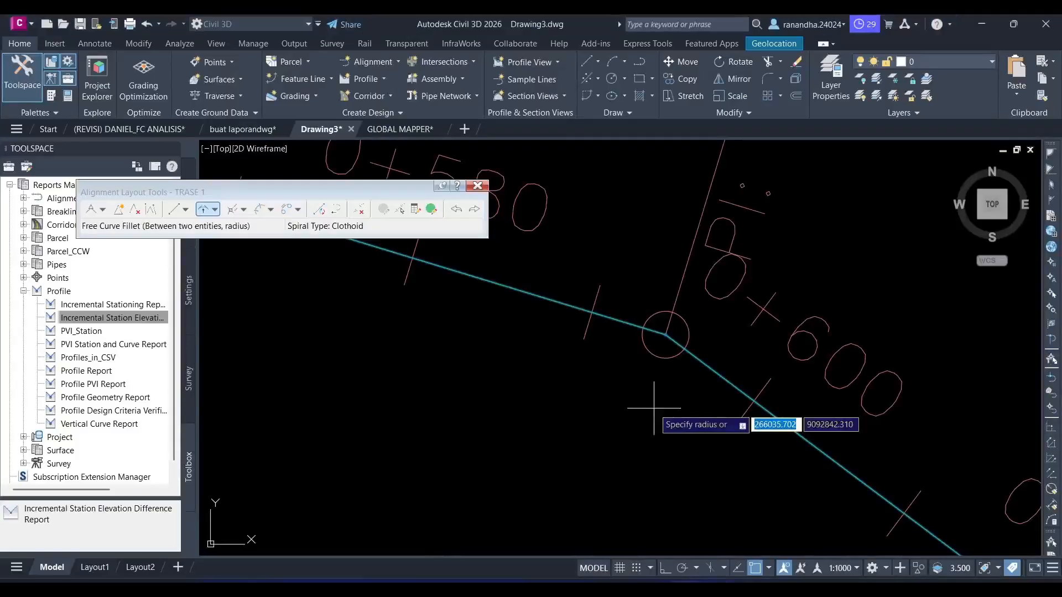
{"action": "type", "text": "110"}
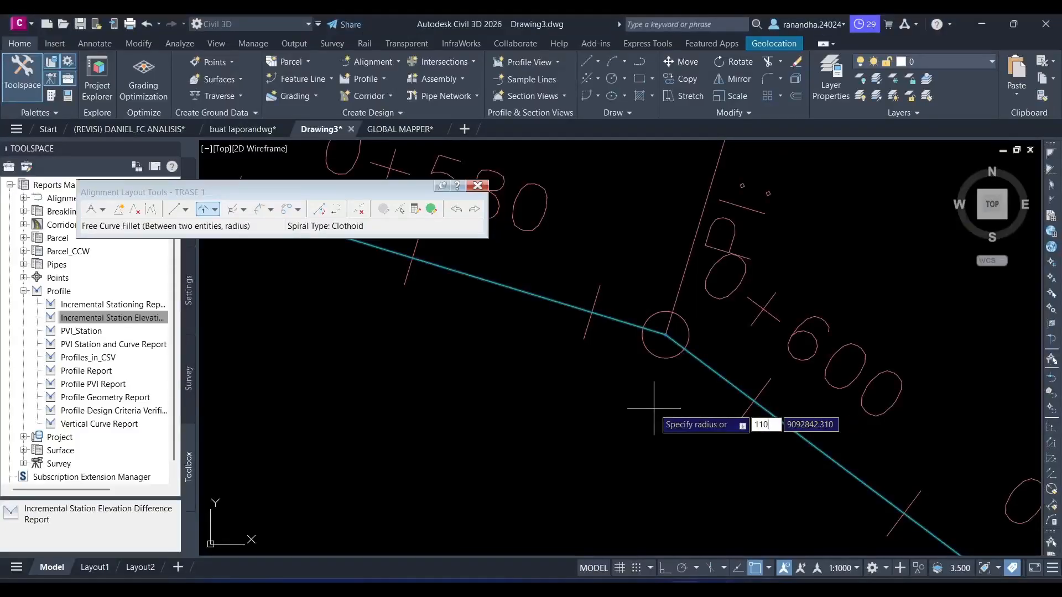
{"action": "type", "text": "0"}
{"action": "key", "text": "Return"}
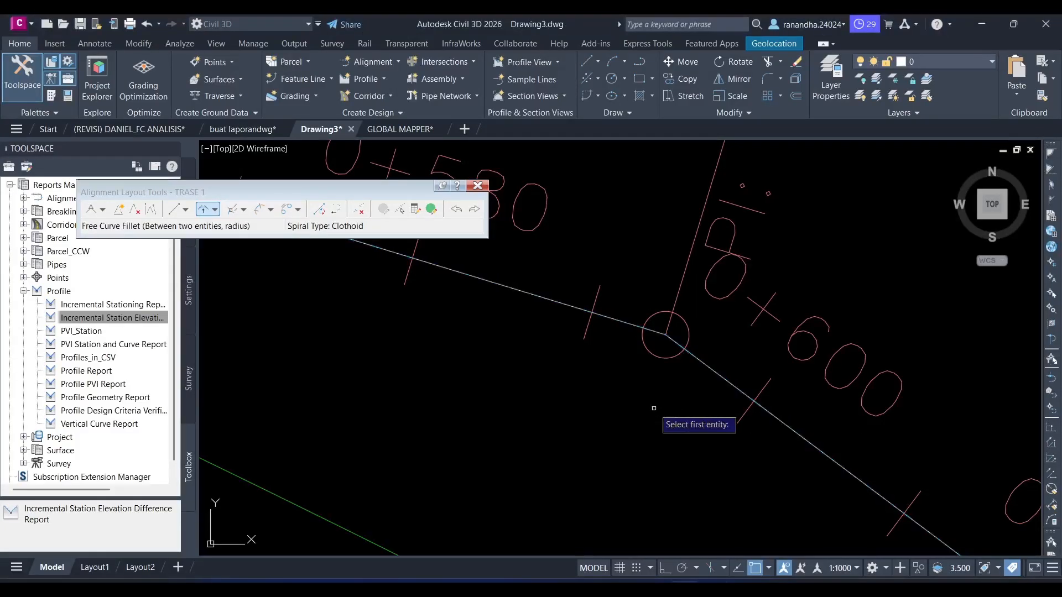
{"action": "key", "text": "Escape"}
{"action": "scroll", "coordinate": [654, 398], "scroll_direction": "down", "scroll_amount": 5}
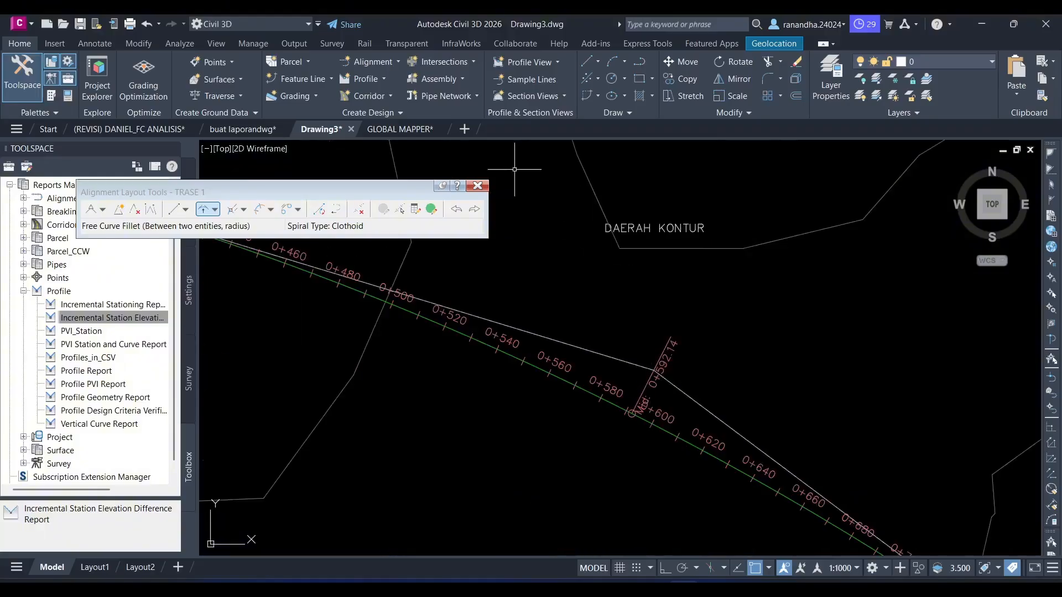
{"action": "left_click", "coordinate": [478, 185]}
- Start calculating superelevation for alignment TRASE 1, using the Undivided Crowned roadway type with the Center Baseline pivot method
{"action": "scroll", "coordinate": [515, 376], "scroll_direction": "down", "scroll_amount": 1}
{"action": "mouse_move", "coordinate": [506, 412]}
{"action": "middle_mouse_down"}
{"action": "mouse_move", "coordinate": [576, 360]}
{"action": "mouse_move", "coordinate": [635, 343]}
{"action": "middle_mouse_up"}
{"action": "scroll", "coordinate": [588, 379], "scroll_direction": "up", "scroll_amount": 7}
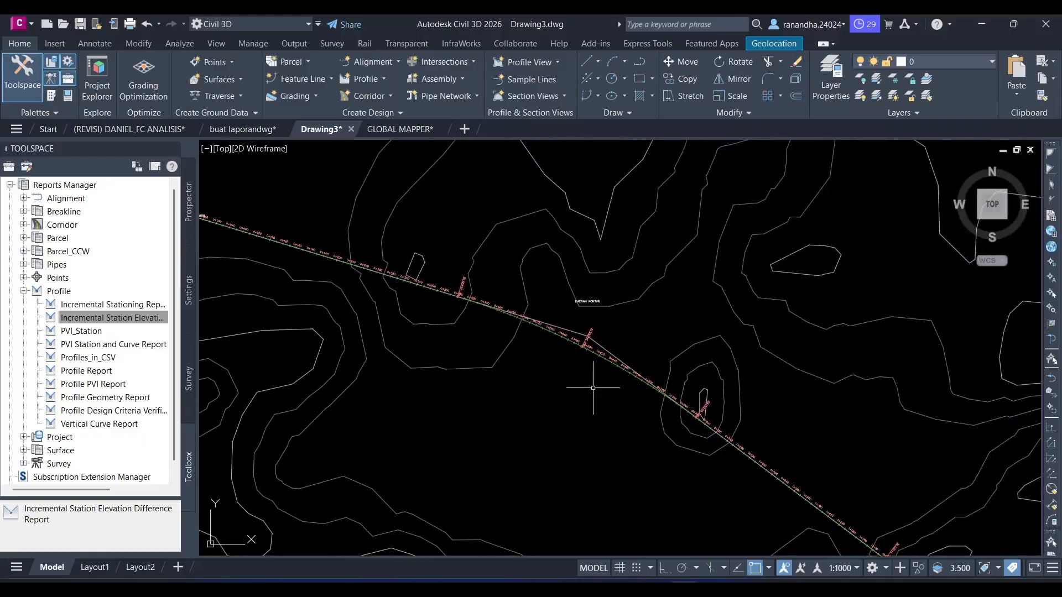
{"action": "middle_click_drag", "start_coordinate": [552, 390], "coordinate": [616, 219]}
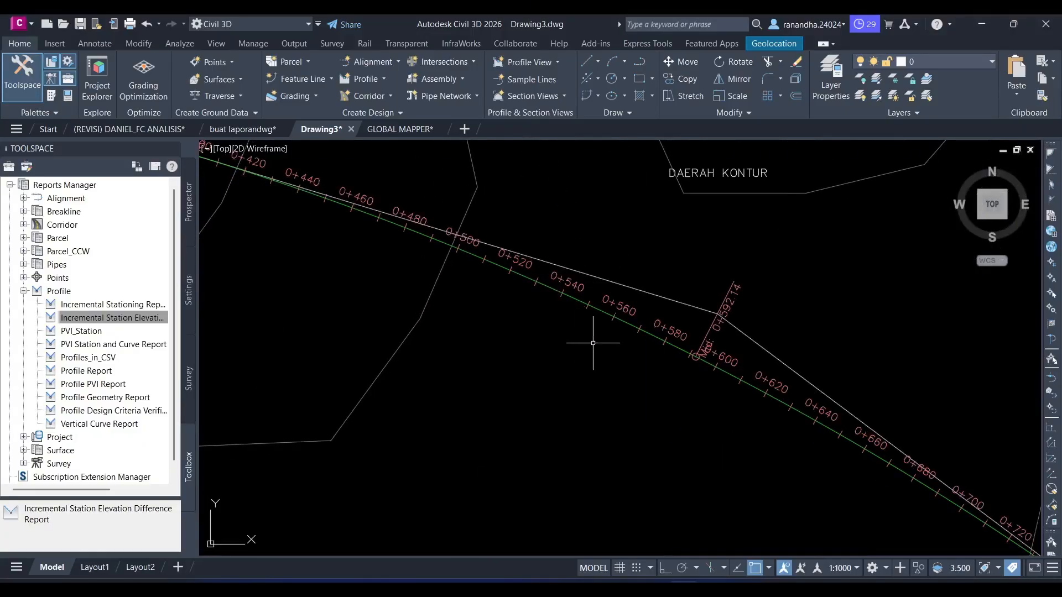
{"action": "mouse_move", "coordinate": [593, 343]}
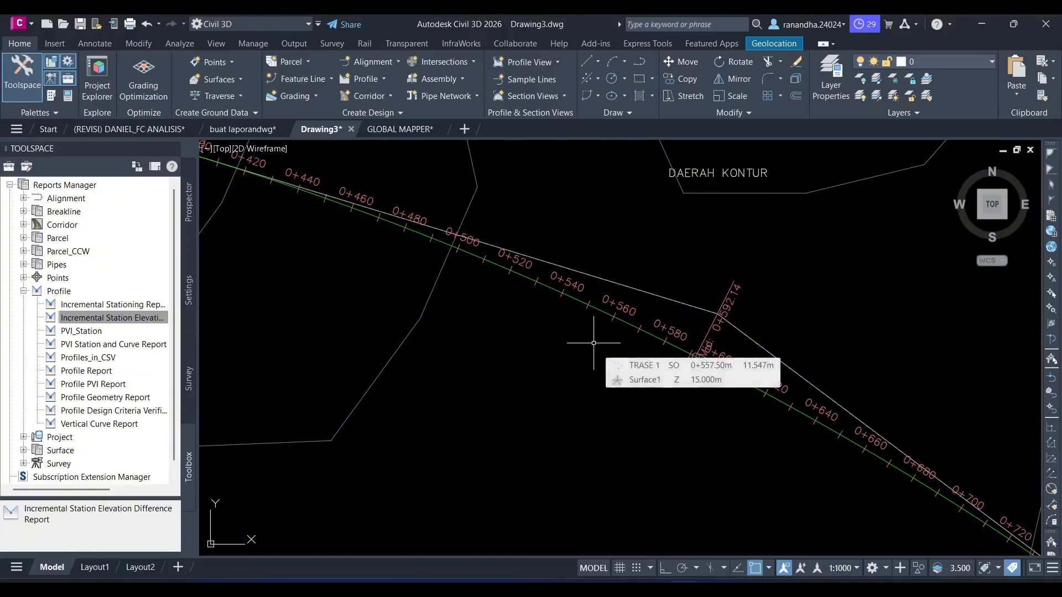
{"action": "left_click", "coordinate": [651, 333]}
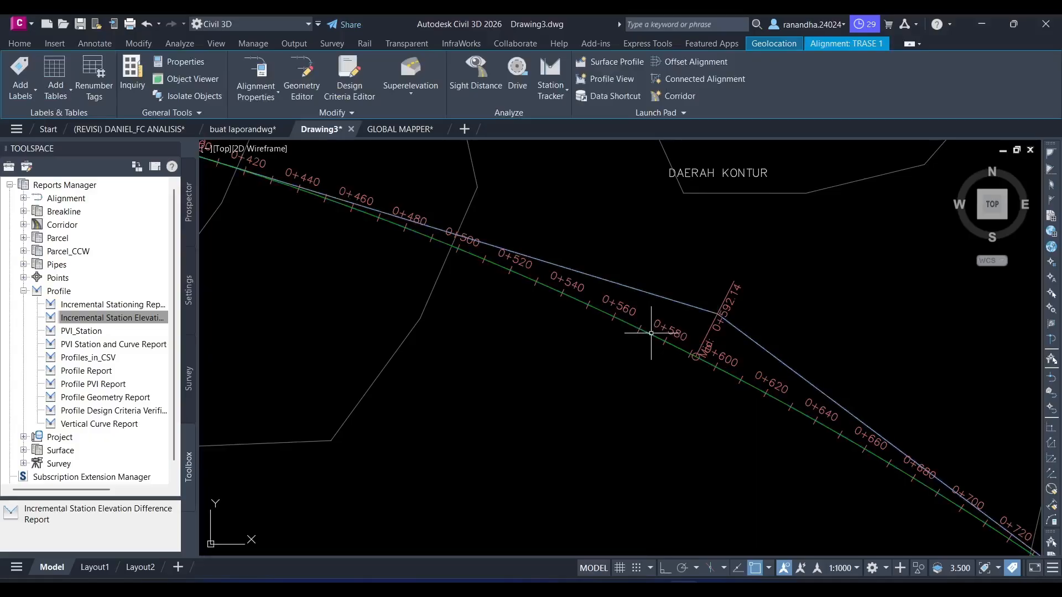
{"action": "key", "text": "Escape"}
{"action": "left_click", "coordinate": [651, 330]}
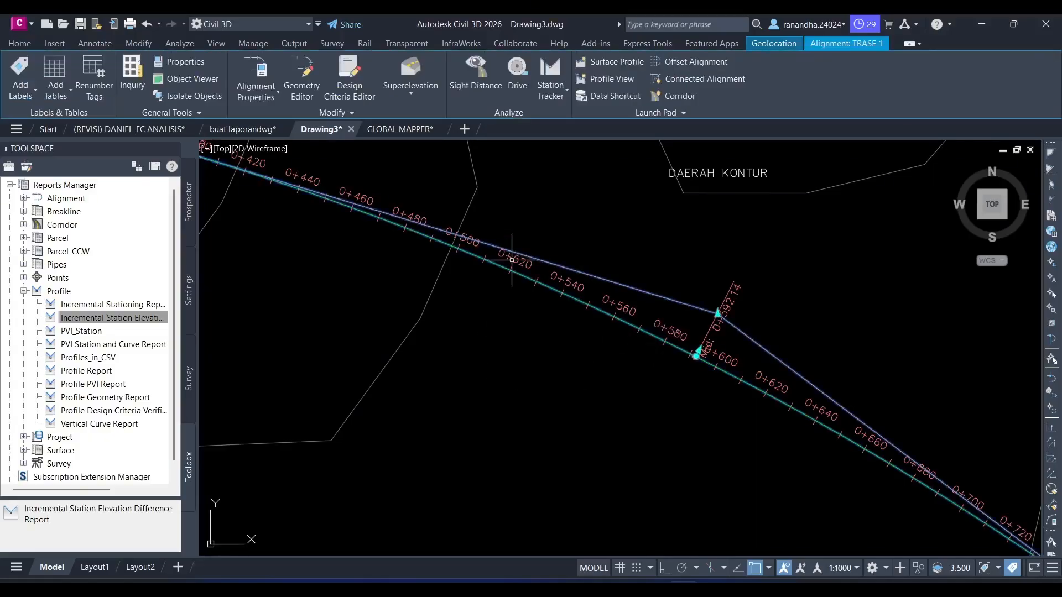
{"action": "left_click", "coordinate": [411, 86]}
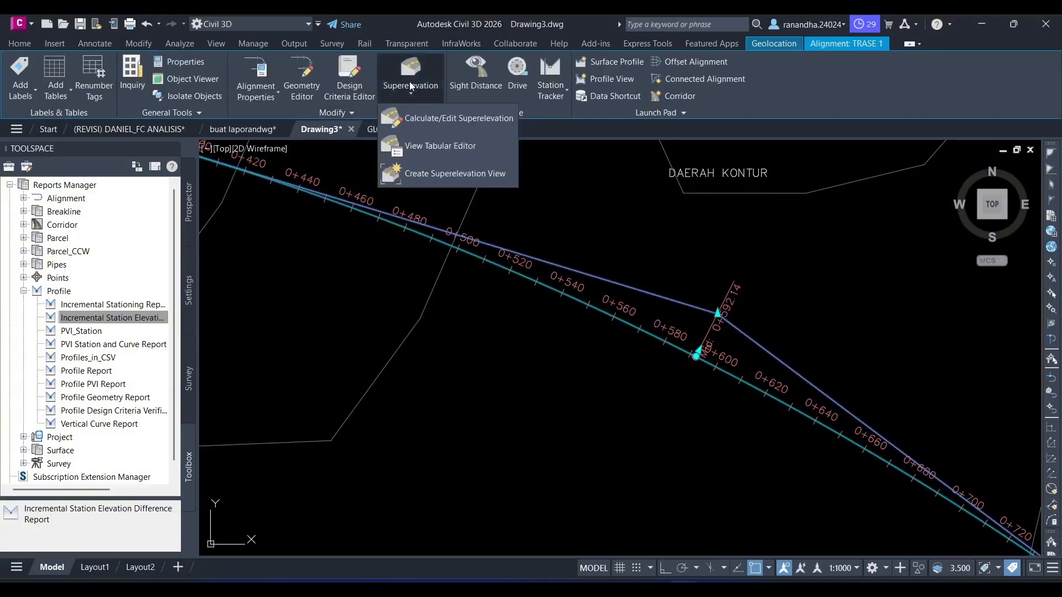
{"action": "left_click", "coordinate": [432, 119]}
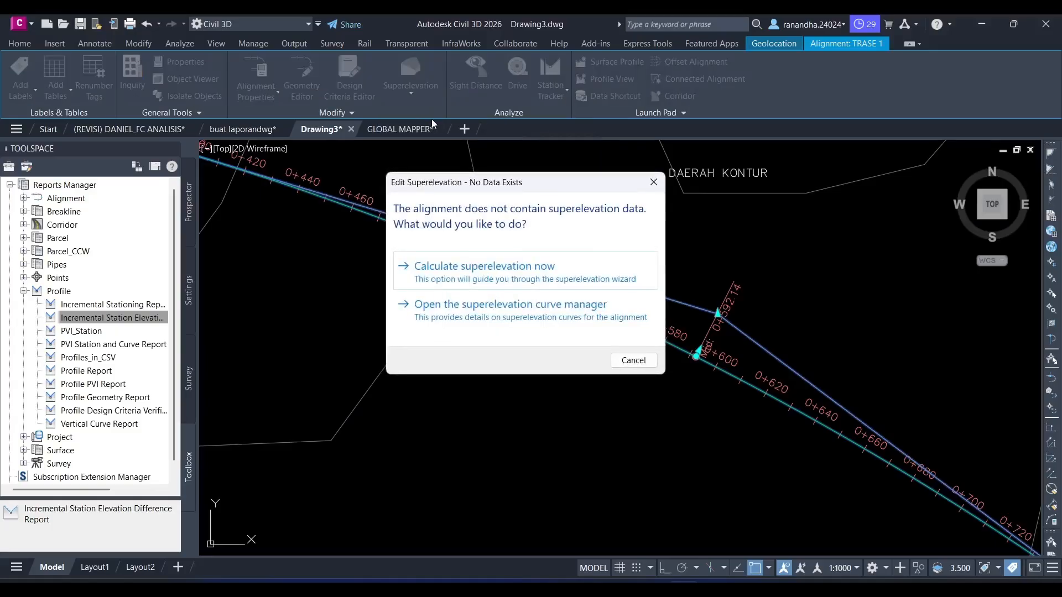
{"action": "left_click", "coordinate": [485, 274]}
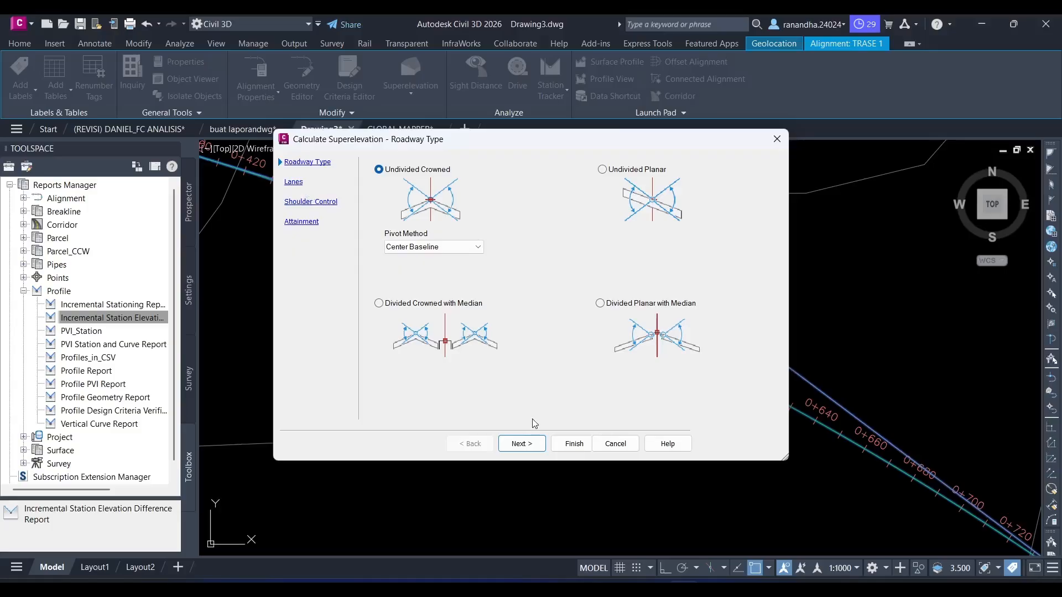
{"action": "left_click", "coordinate": [519, 444]}
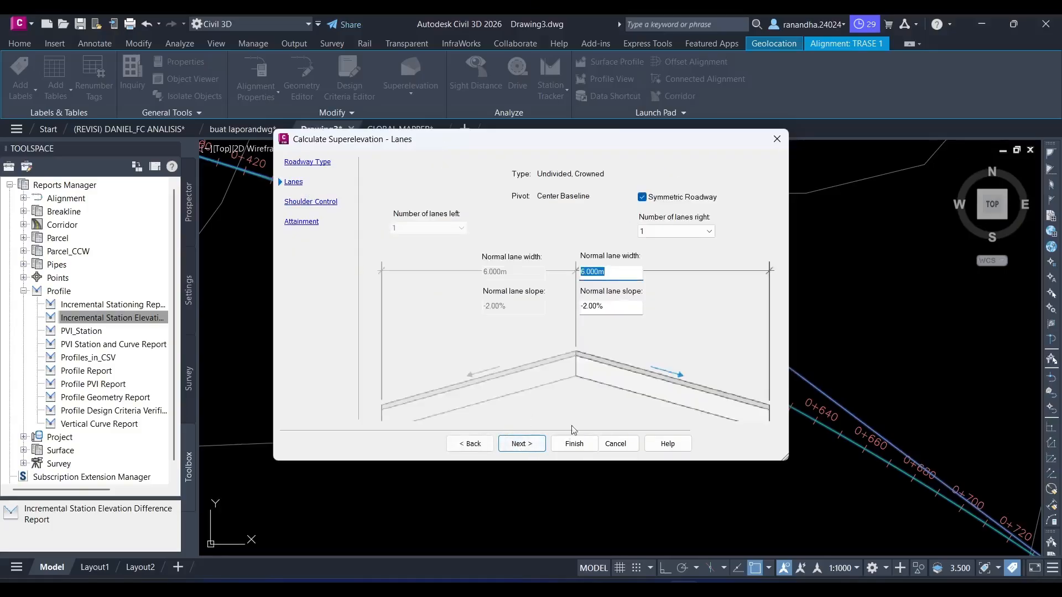
- Define the symmetric roadway with 2 lanes per side and a normal lane width of 3.5 m
{"action": "left_click", "coordinate": [710, 230]}
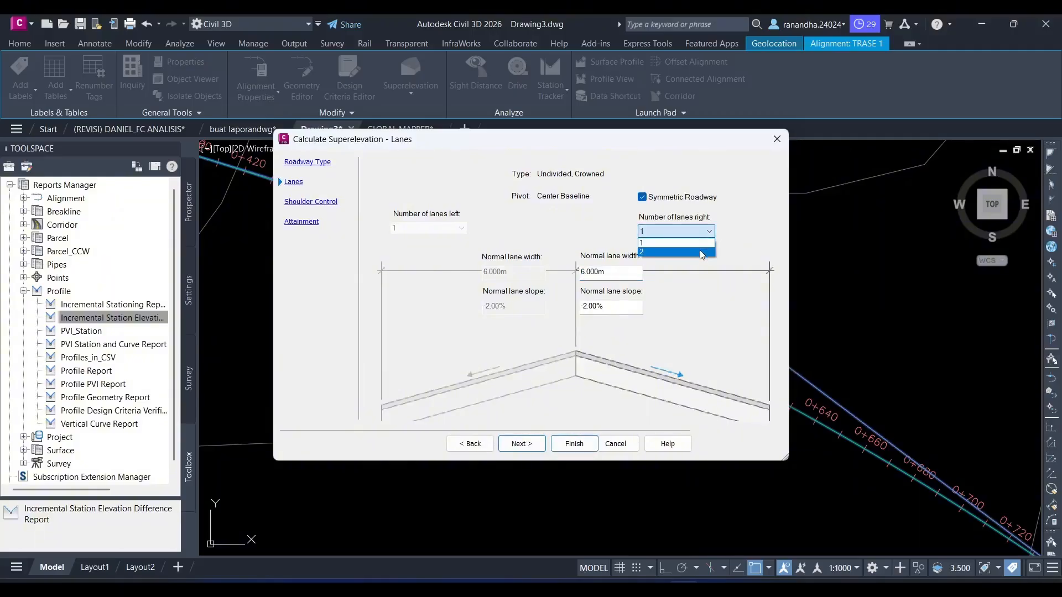
{"action": "left_click", "coordinate": [664, 253]}
{"action": "left_click_drag", "start_coordinate": [615, 270], "coordinate": [575, 277]}
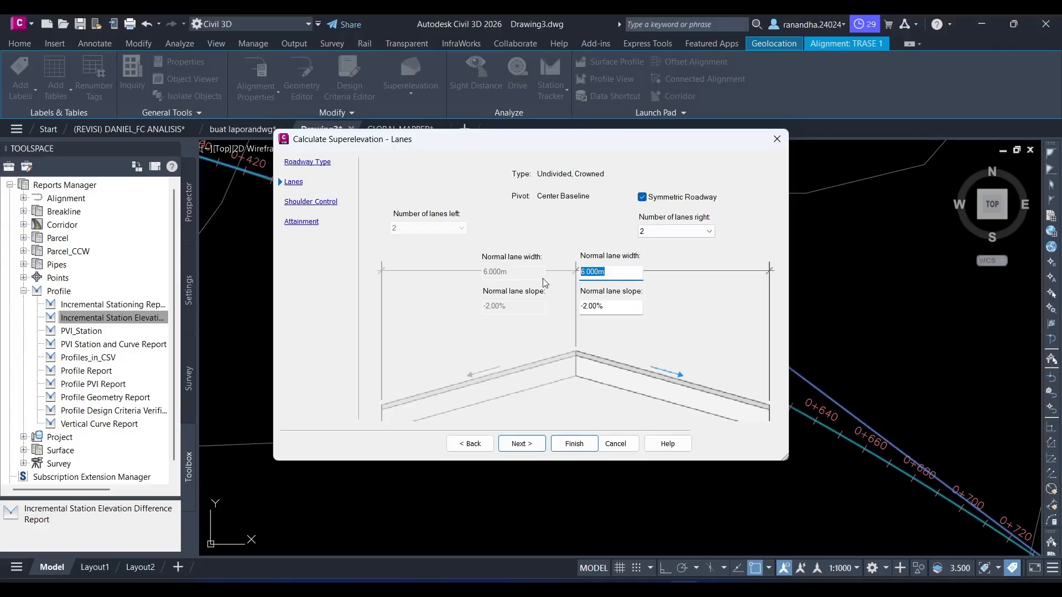
{"action": "type", "text": "3.5"}
{"action": "key", "text": "Tab"}
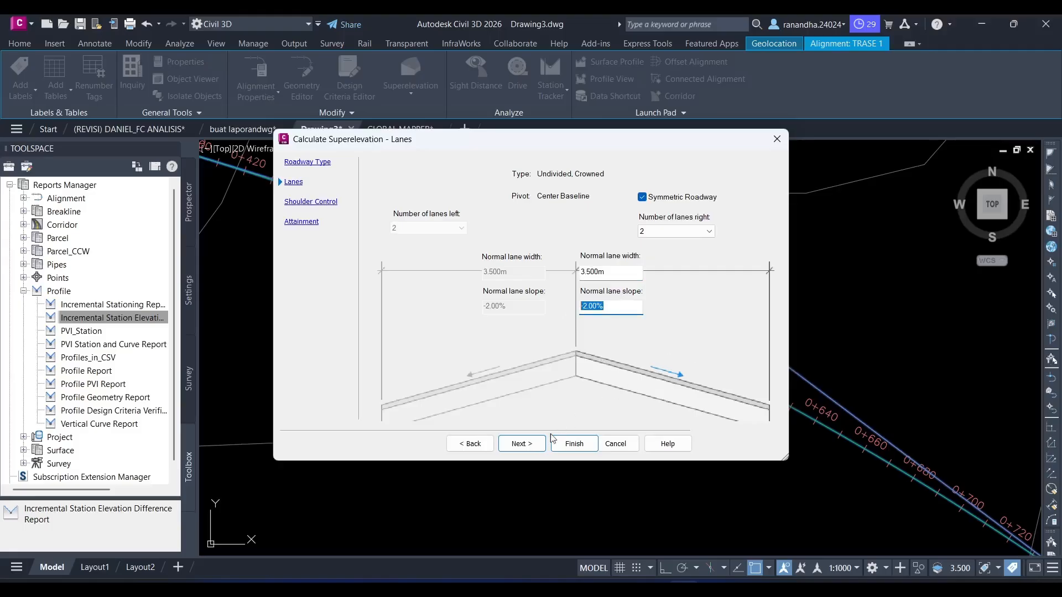
{"action": "left_click", "coordinate": [535, 442]}
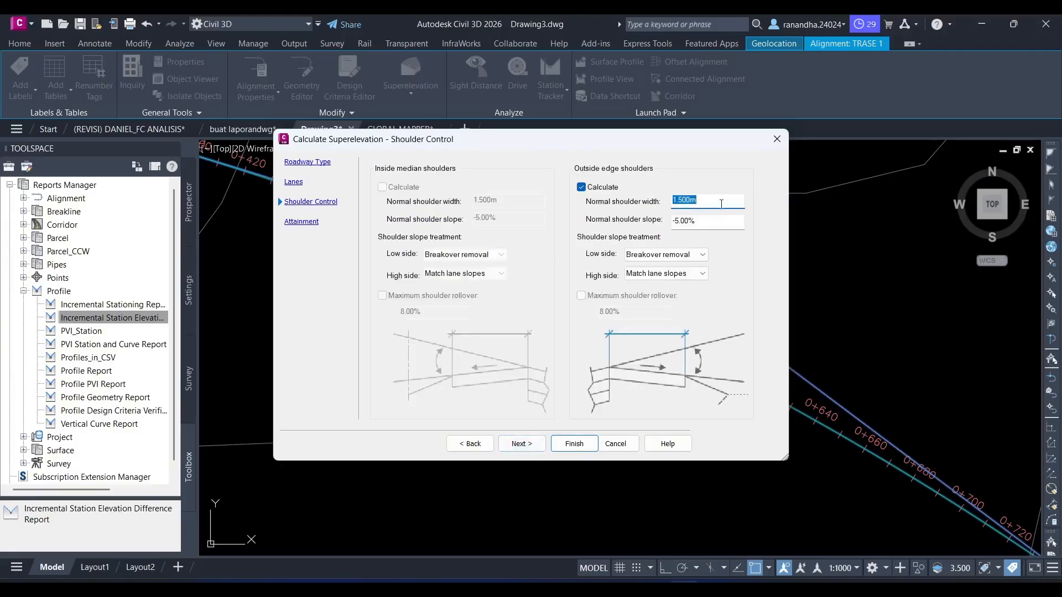
- Set the outside shoulder slope to -6% and use Default slopes for both the low-side and high-side treatment
{"action": "left_click", "coordinate": [681, 222]}
{"action": "key", "text": "BackSpace"}
{"action": "type", "text": "6"}
{"action": "left_click", "coordinate": [688, 256]}
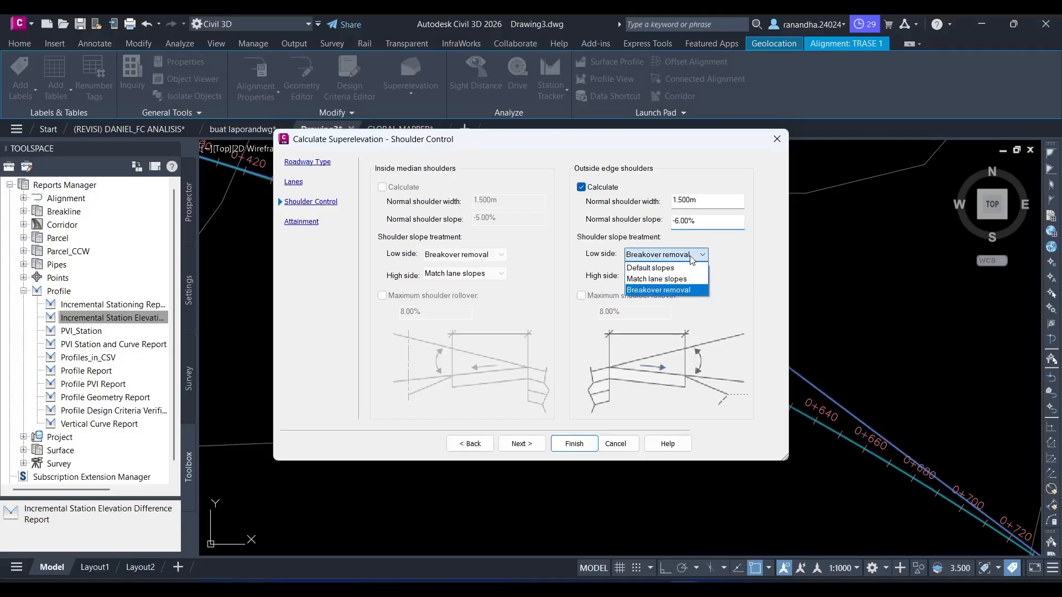
{"action": "left_click", "coordinate": [686, 268]}
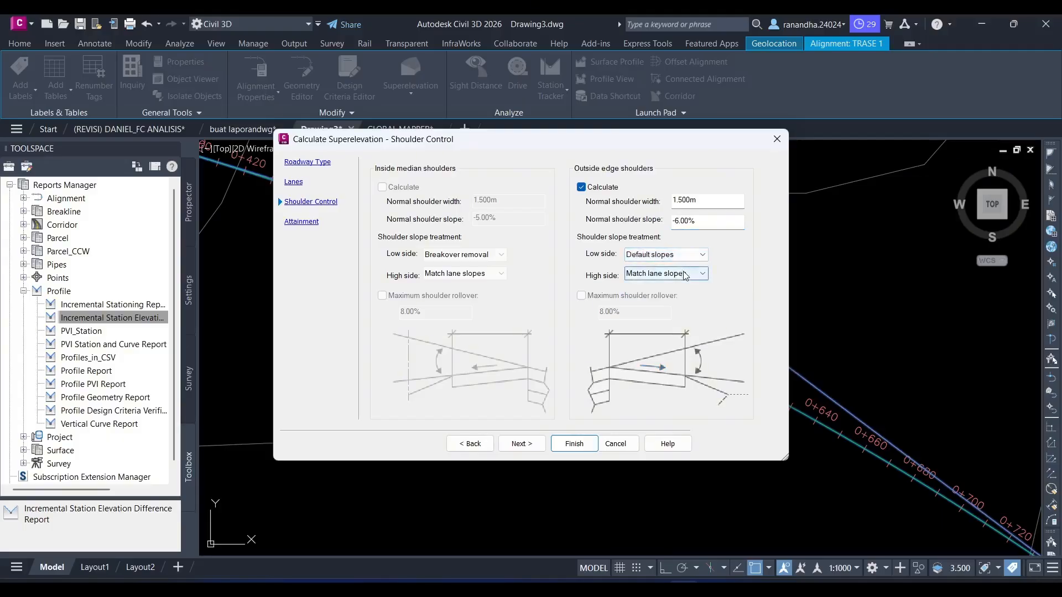
{"action": "left_click", "coordinate": [684, 274]}
{"action": "left_click", "coordinate": [682, 286]}
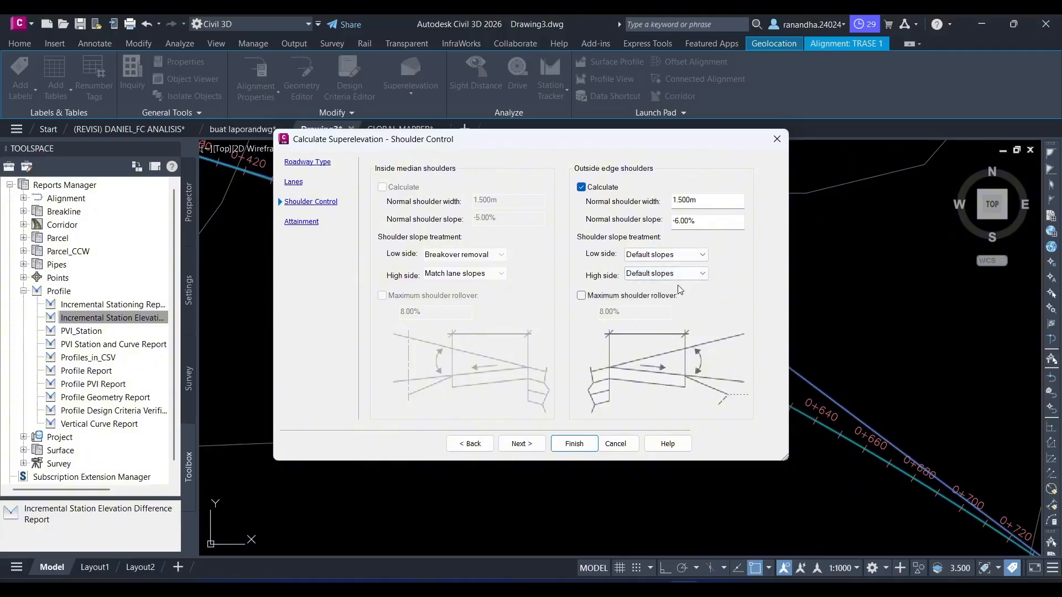
{"action": "left_click", "coordinate": [528, 444]}
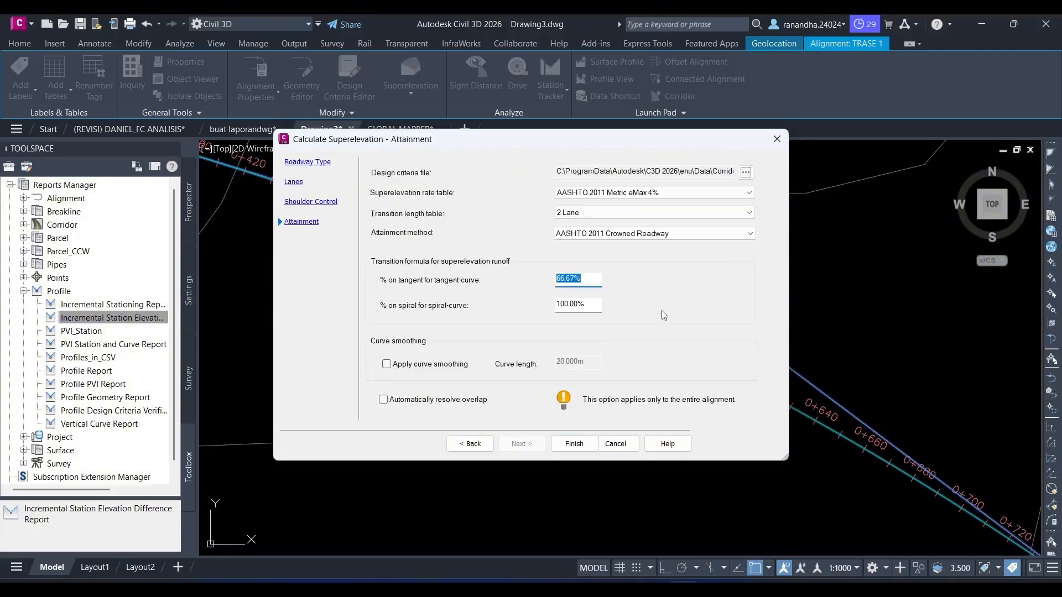
- Choose the AASHTO 2011 Metric eMax 8% superelevation rate table, finish the calculation and close the resulting superelevation table
{"action": "left_click", "coordinate": [732, 192]}
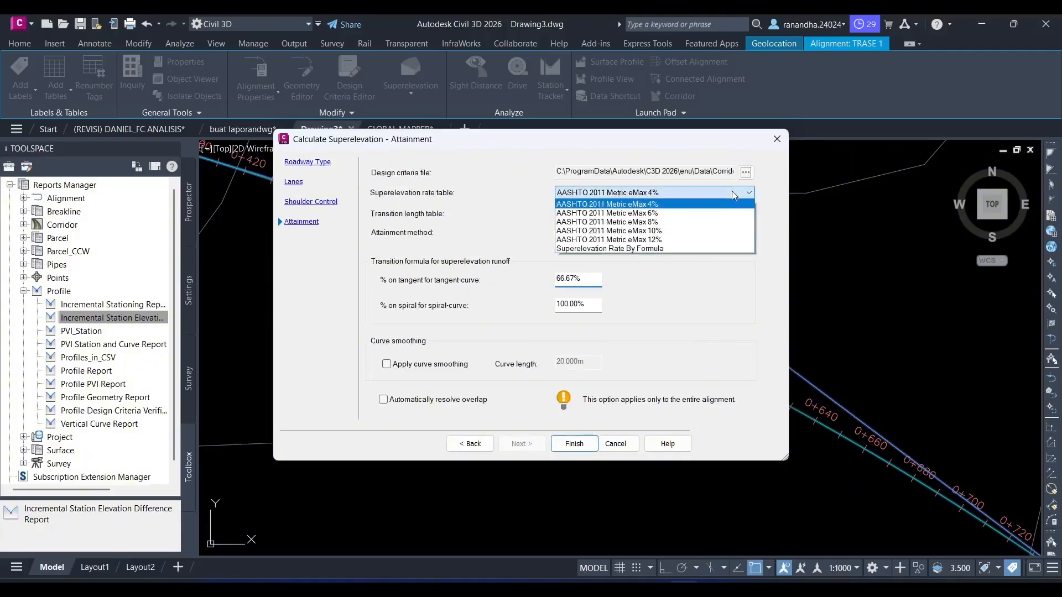
{"action": "left_click", "coordinate": [727, 222]}
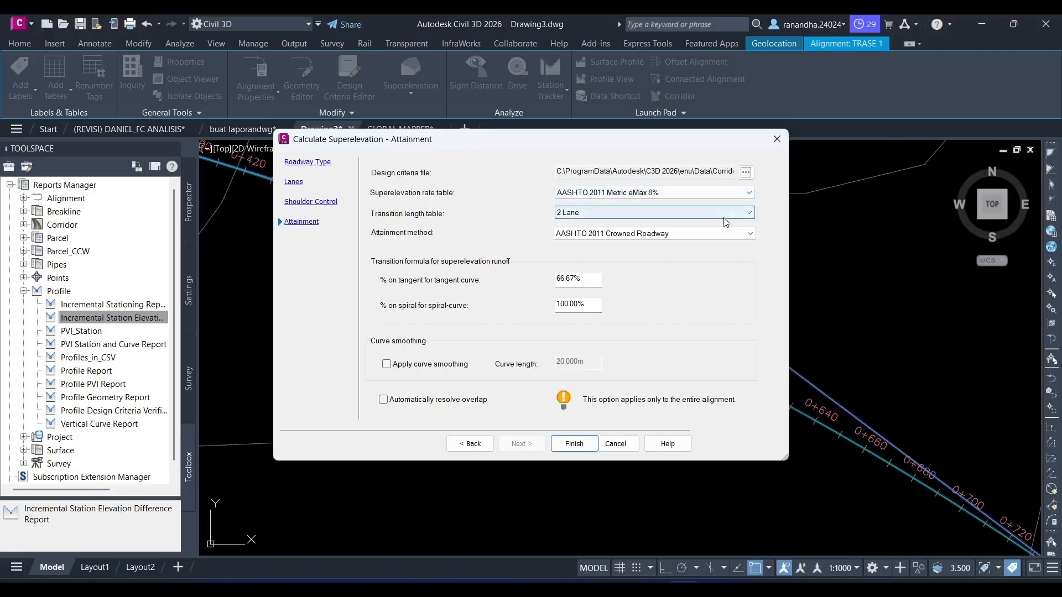
{"action": "left_click", "coordinate": [572, 443]}
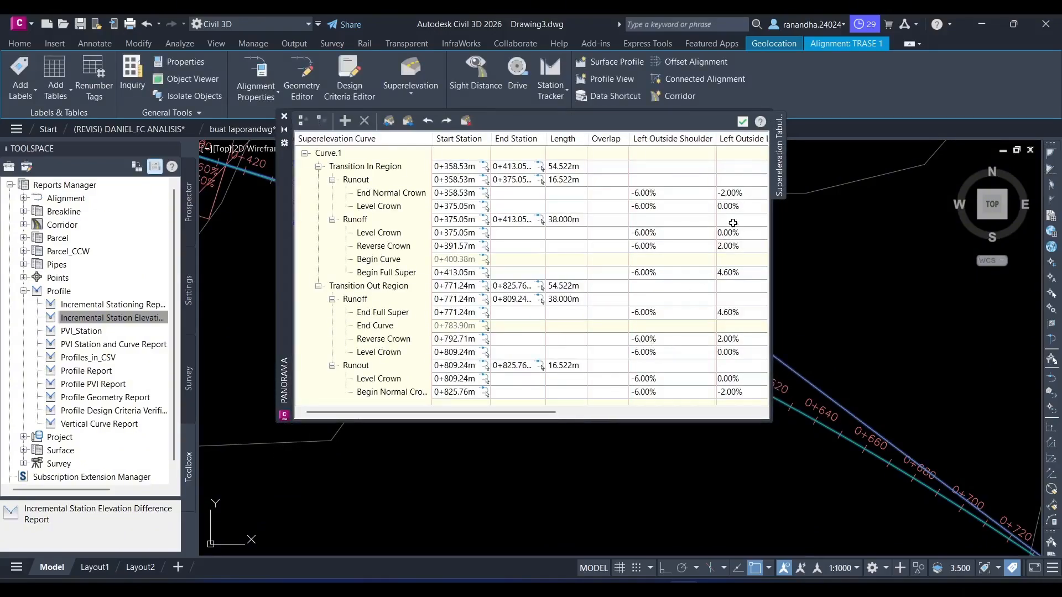
{"action": "left_click", "coordinate": [742, 123]}
{"action": "left_click", "coordinate": [743, 122]}
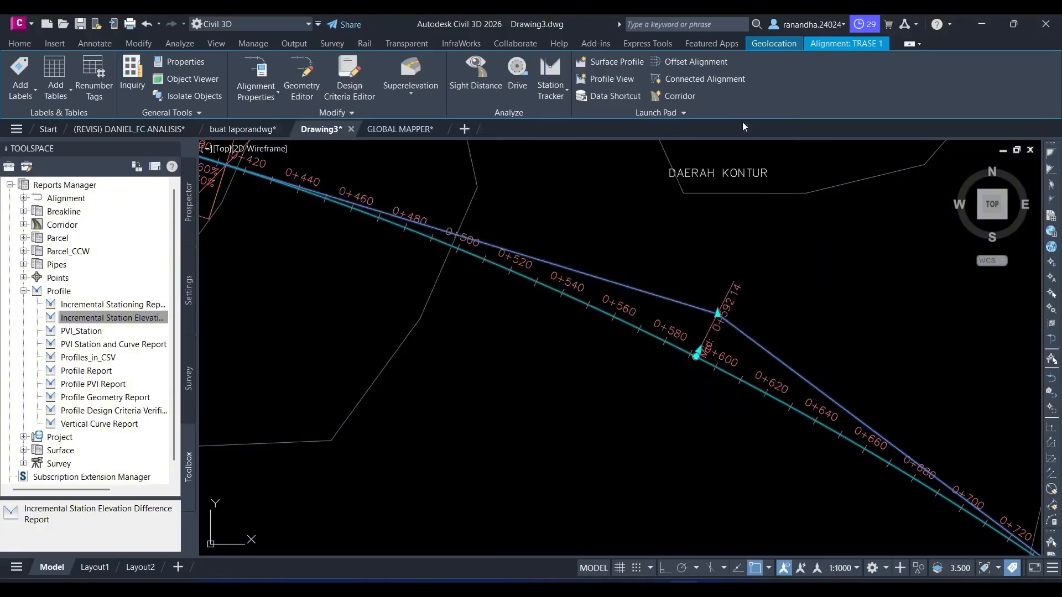
- Recalculate the superelevation for the entire TRASE 1 alignment, keeping the Undivided Crowned roadway type and Center Baseline pivot method
{"action": "left_click", "coordinate": [422, 84]}
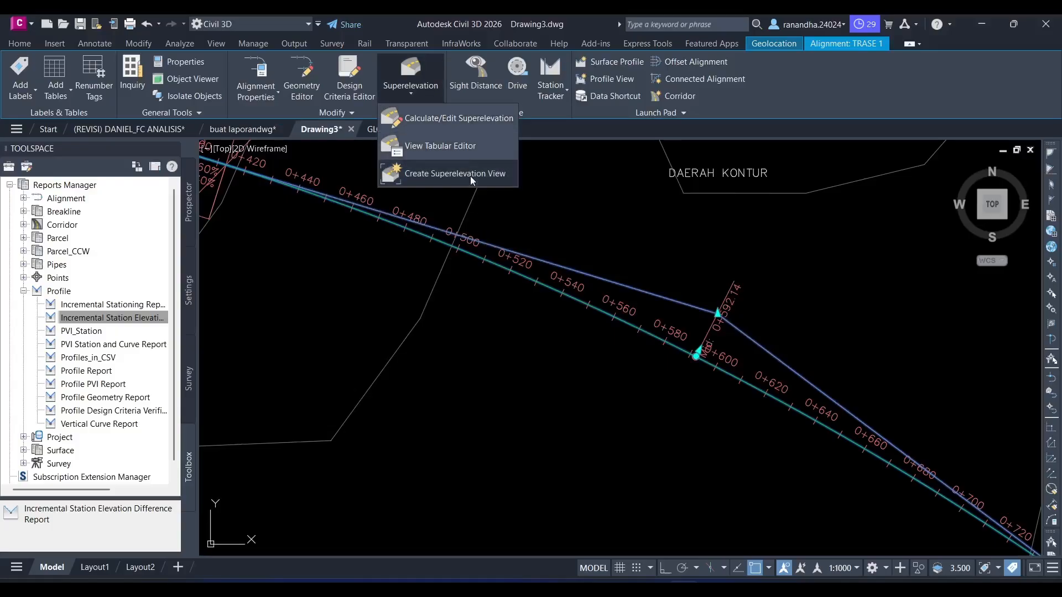
{"action": "left_click", "coordinate": [460, 121]}
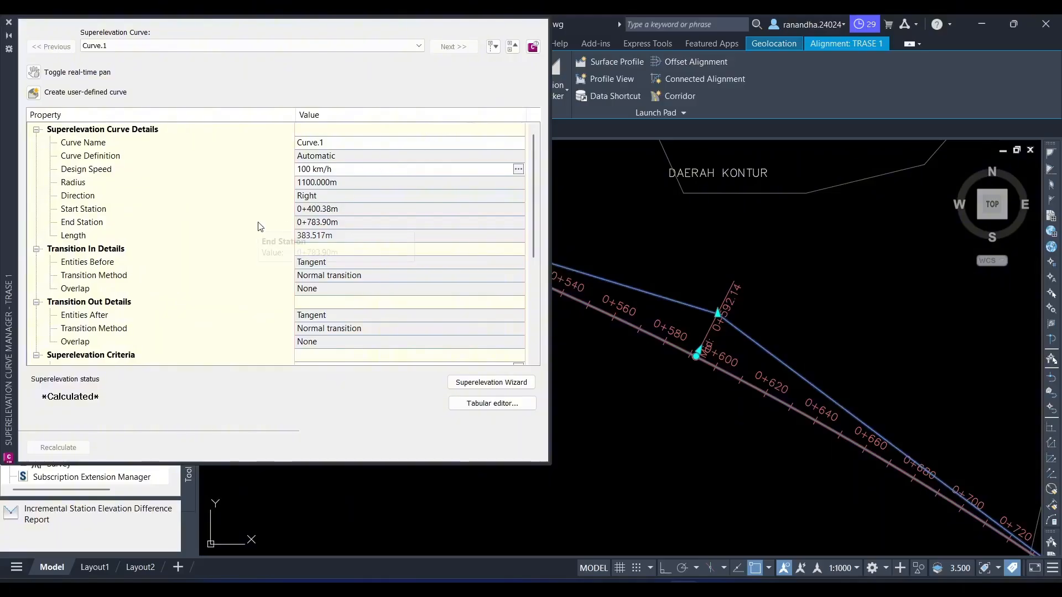
{"action": "left_click", "coordinate": [509, 387]}
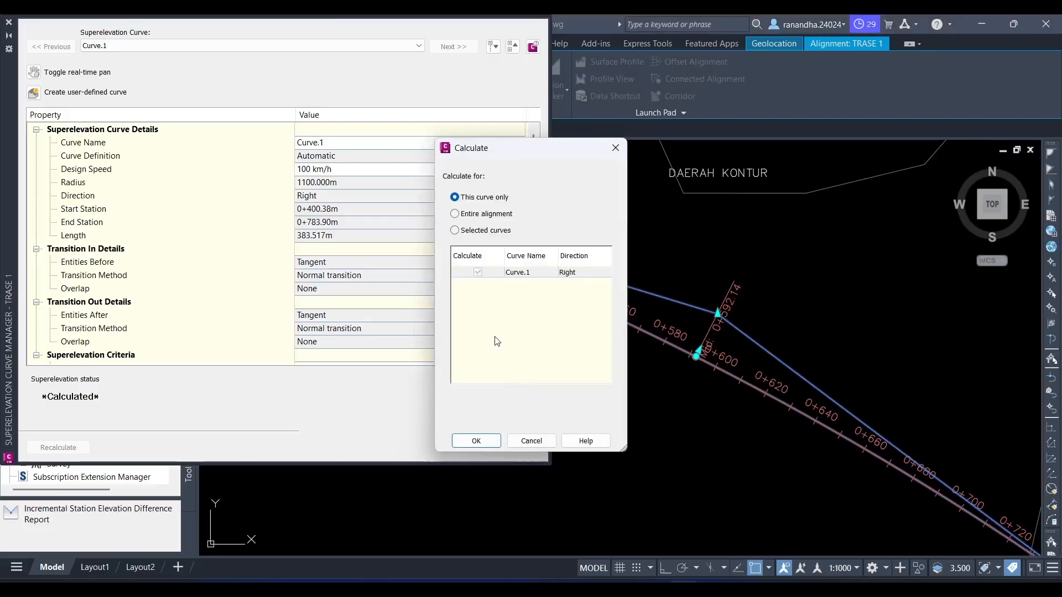
{"action": "left_click", "coordinate": [458, 215]}
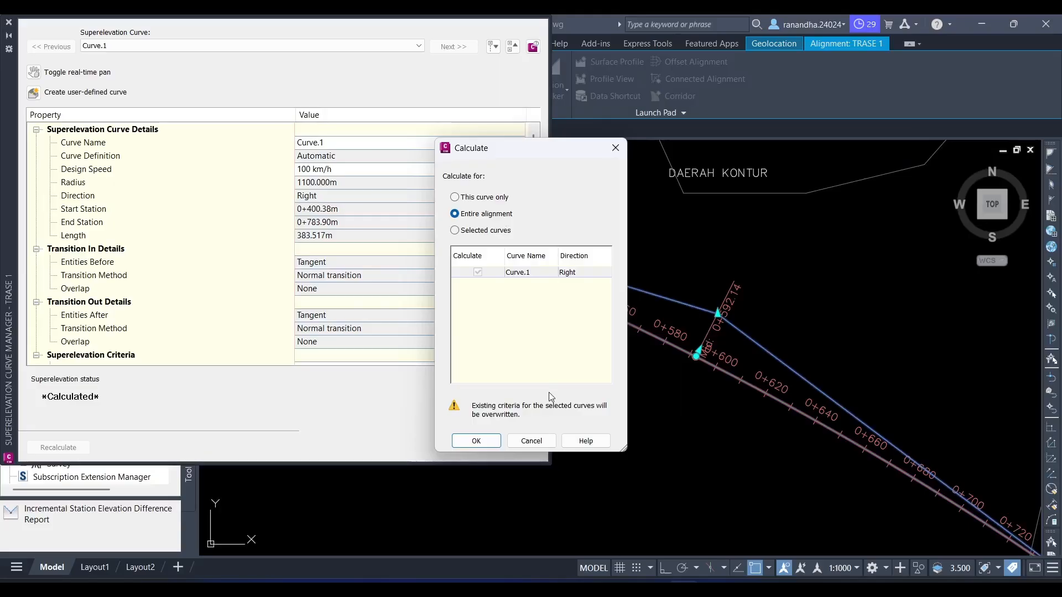
{"action": "left_click", "coordinate": [476, 441]}
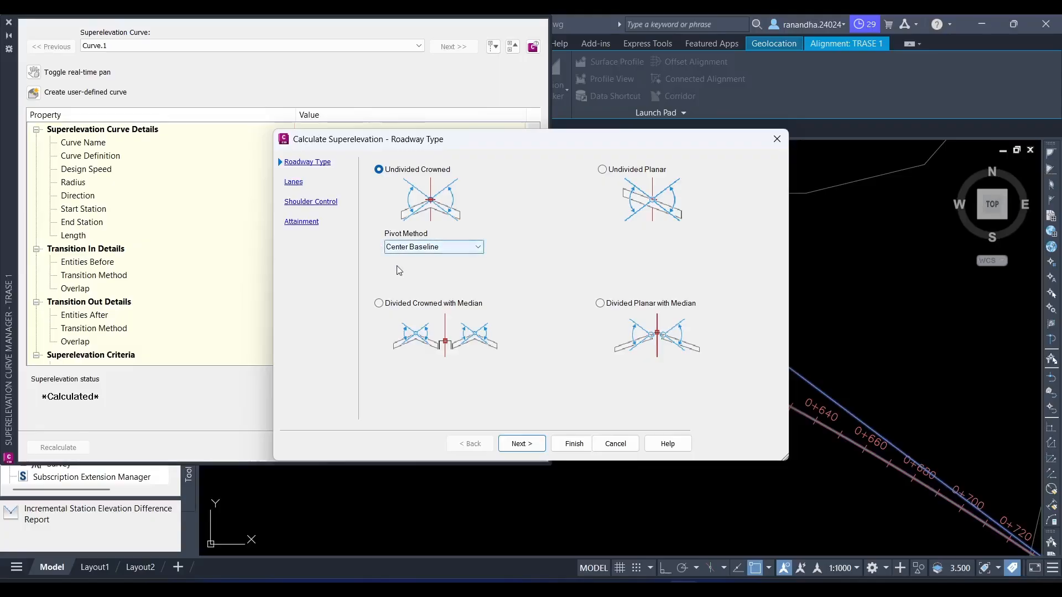
{"action": "left_click", "coordinate": [589, 451]}
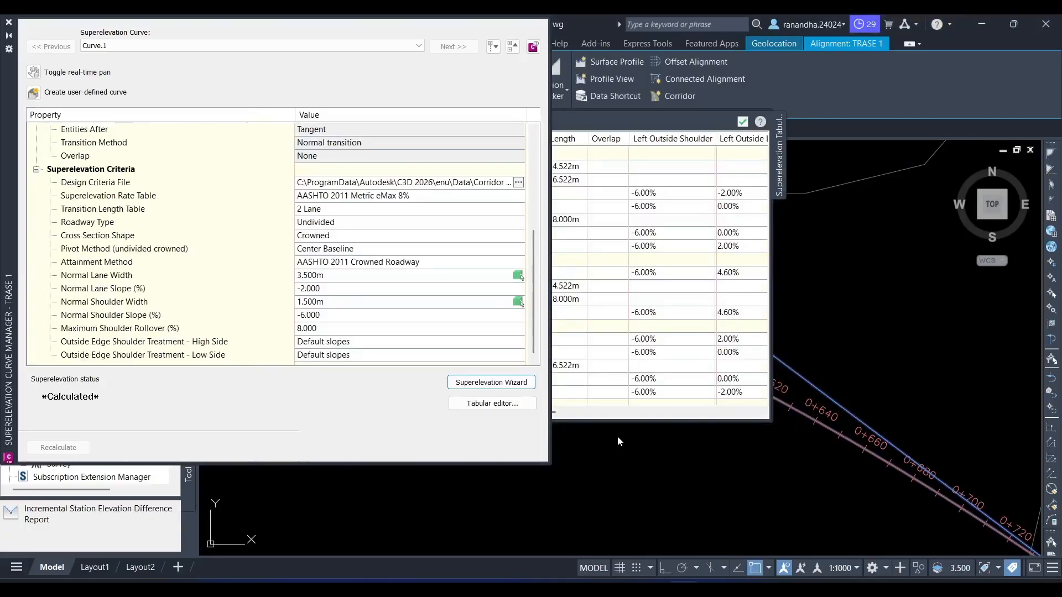
- Open the superelevation tabular editor for Curve.1 and inspect the runout length in the transition-in region
{"action": "left_click", "coordinate": [525, 405]}
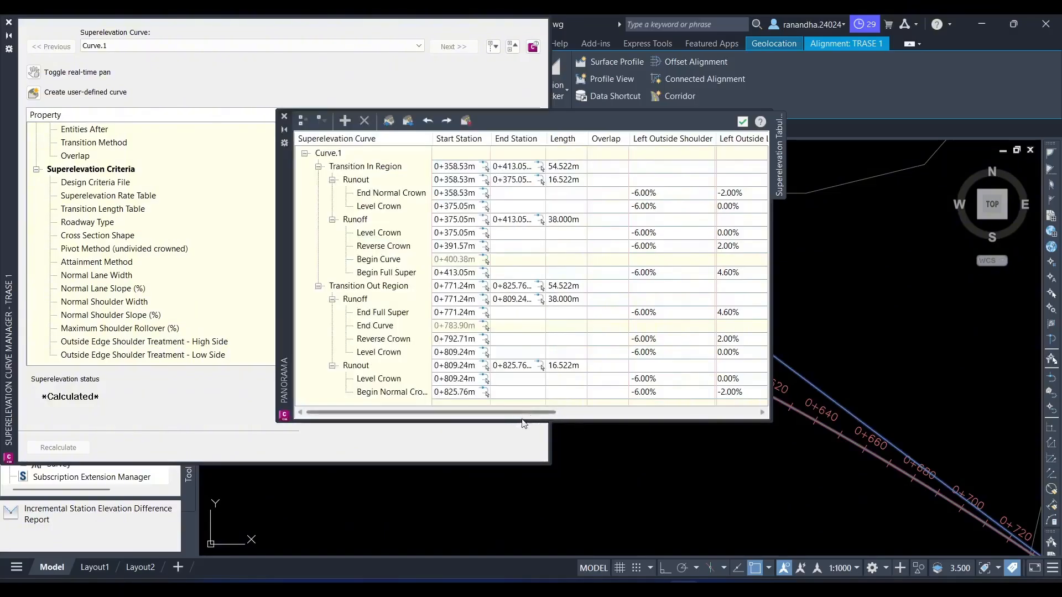
{"action": "left_click", "coordinate": [742, 121]}
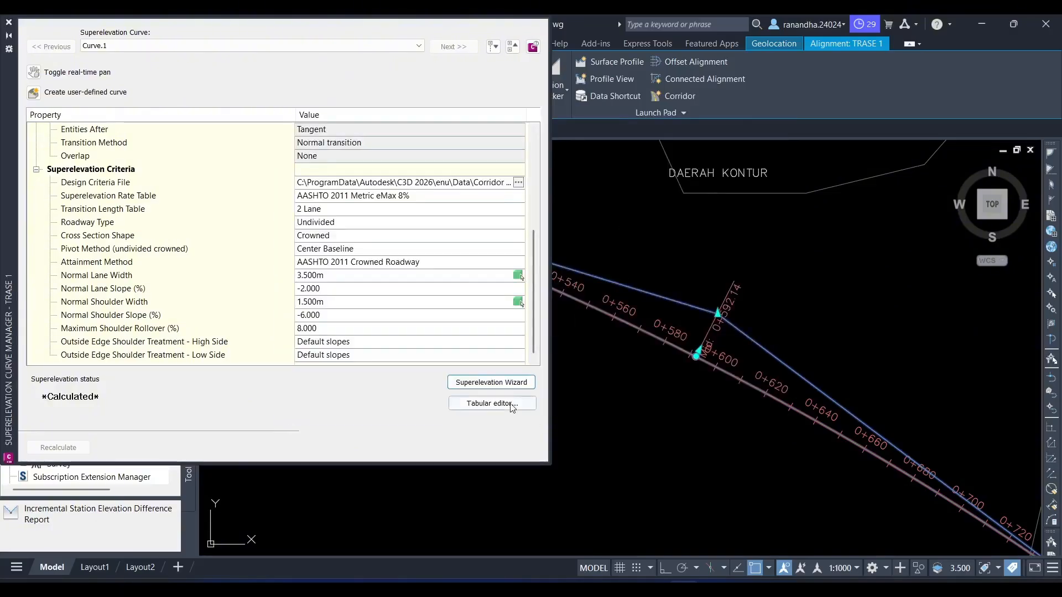
{"action": "left_click", "coordinate": [491, 404]}
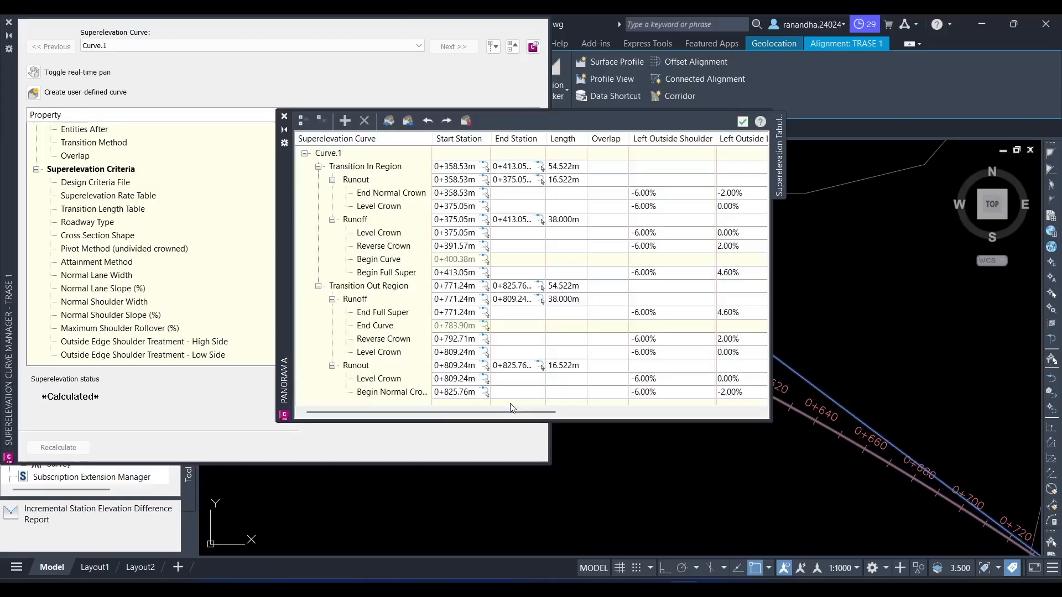
{"action": "double_click", "coordinate": [571, 181]}
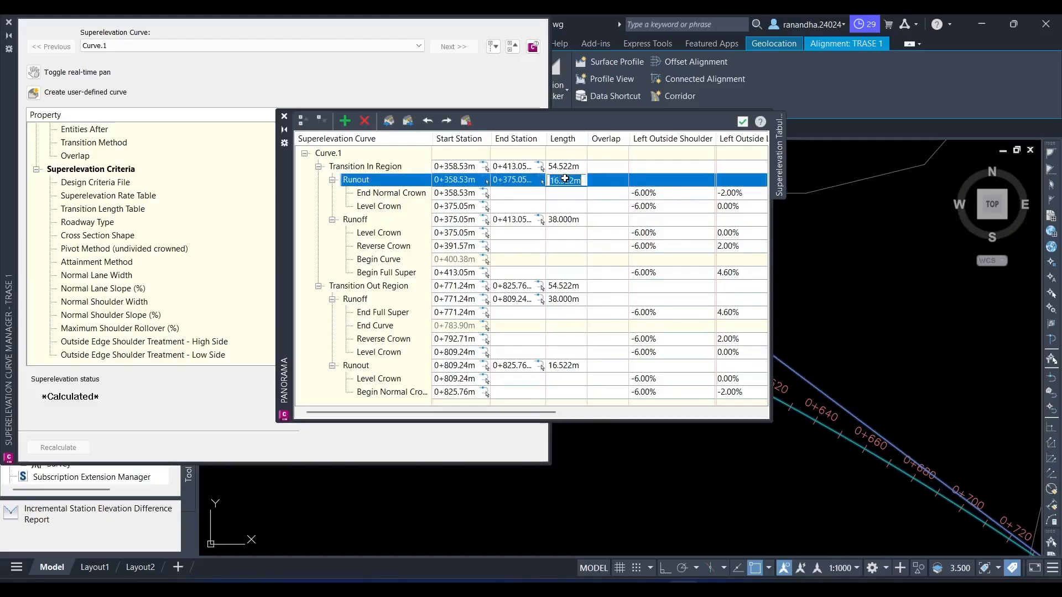
{"action": "key", "text": "Escape"}
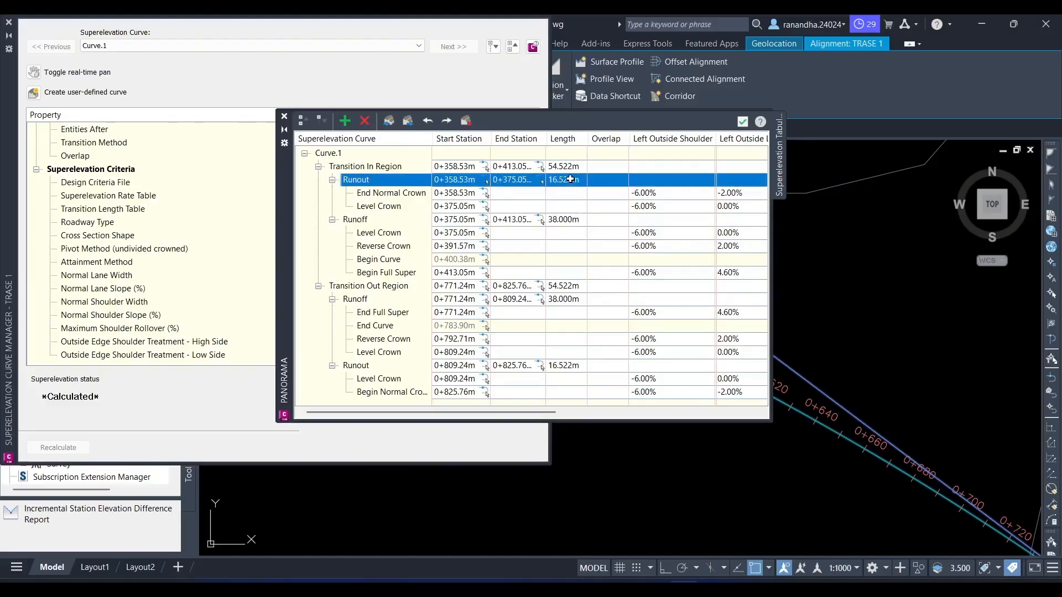
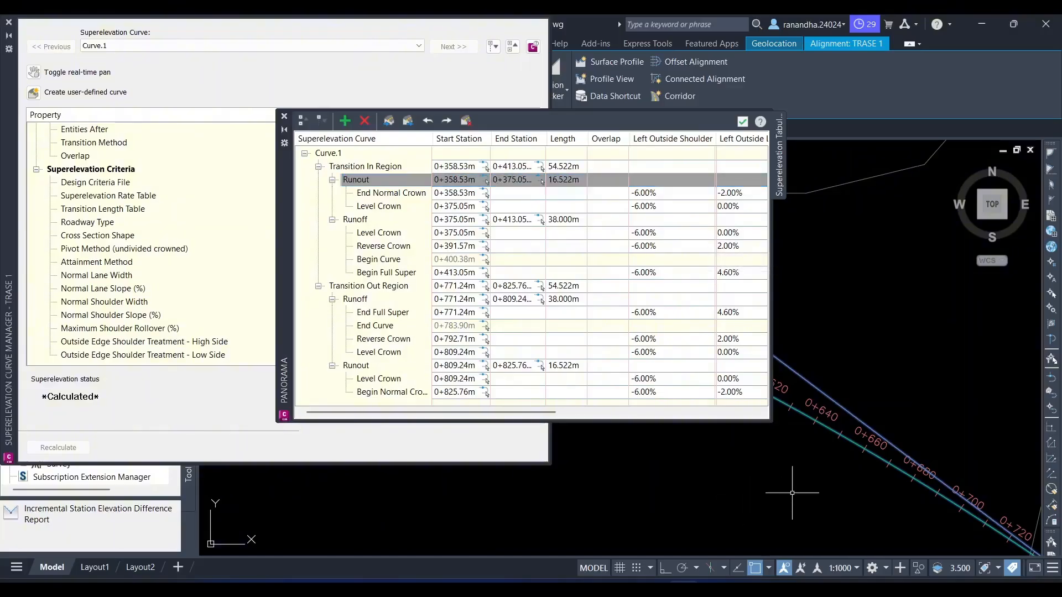
- Switch to the Excel workbook and enter =F66/2 in cell G66 beside Ls desain on the 024_Al. Horizontal sheet
{"action": "left_click", "coordinate": [719, 589]}
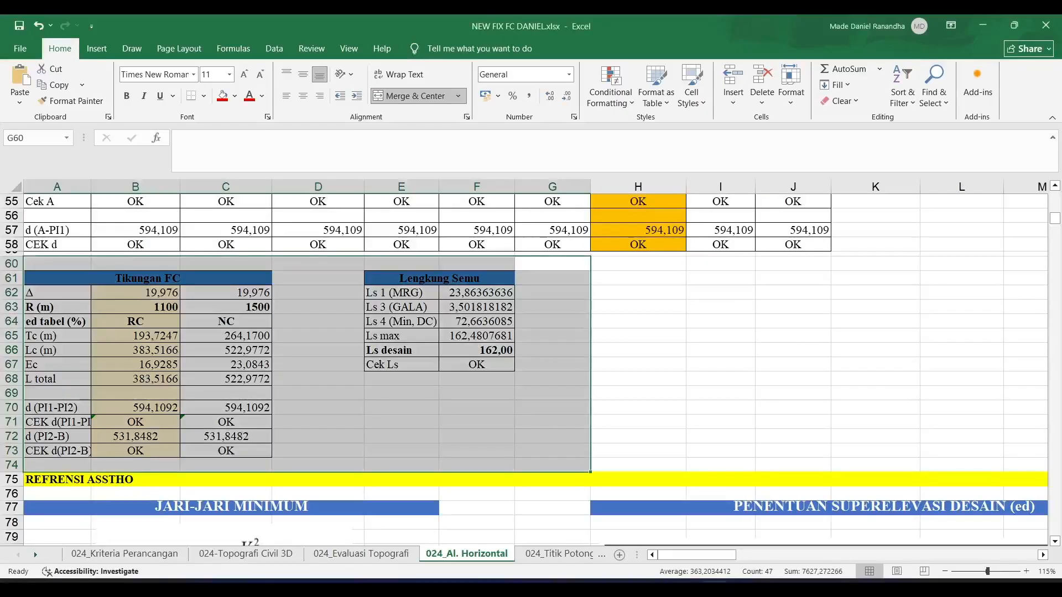
{"action": "left_click", "coordinate": [346, 421]}
{"action": "left_click", "coordinate": [540, 354]}
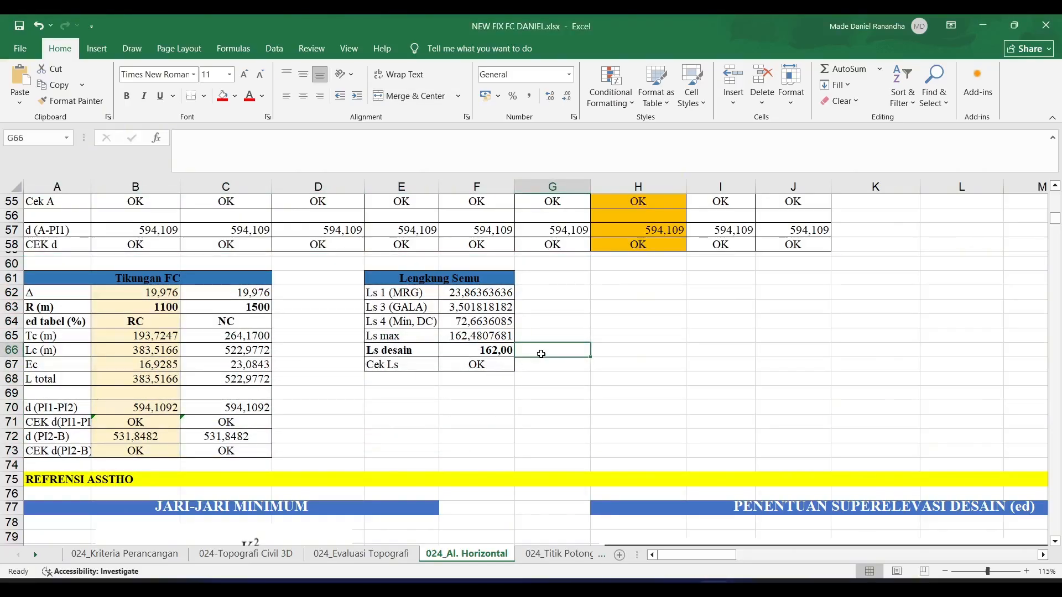
{"action": "type", "text": "="}
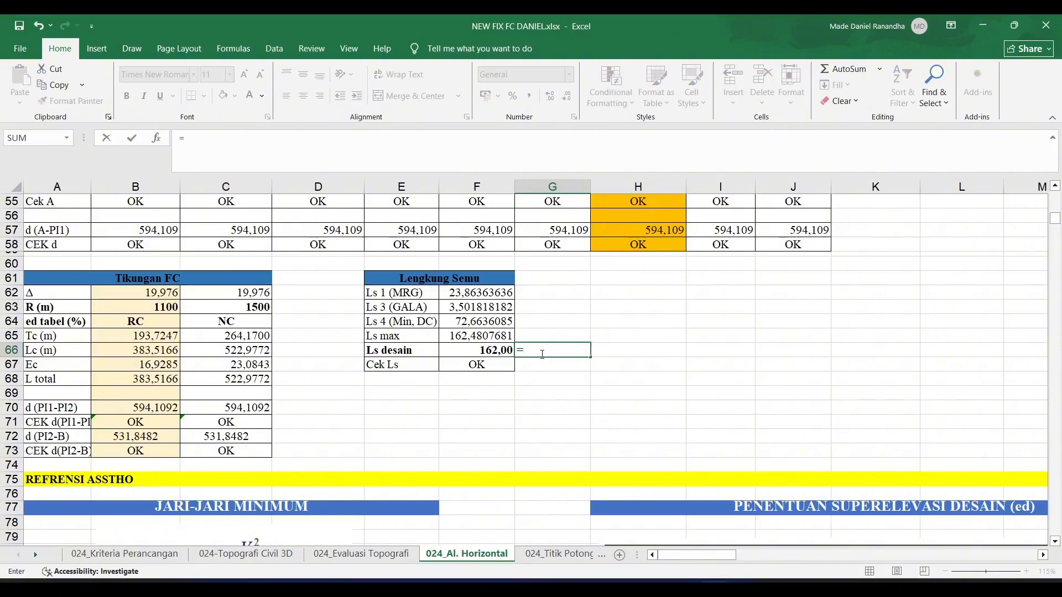
{"action": "left_click", "coordinate": [485, 350]}
{"action": "type", "text": "/"}
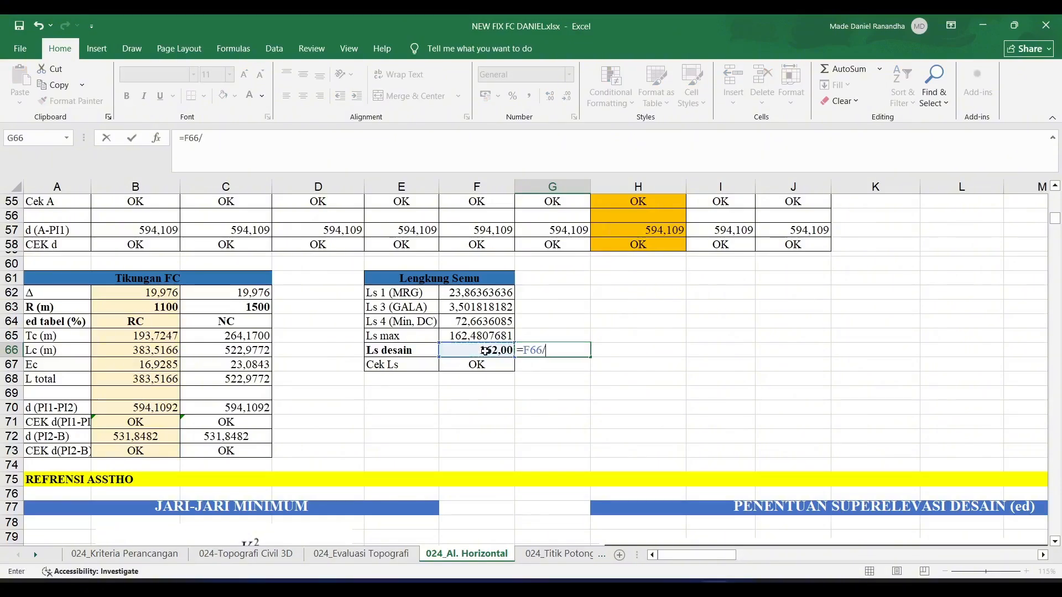
{"action": "type", "text": "2"}
{"action": "key", "text": "Return"}
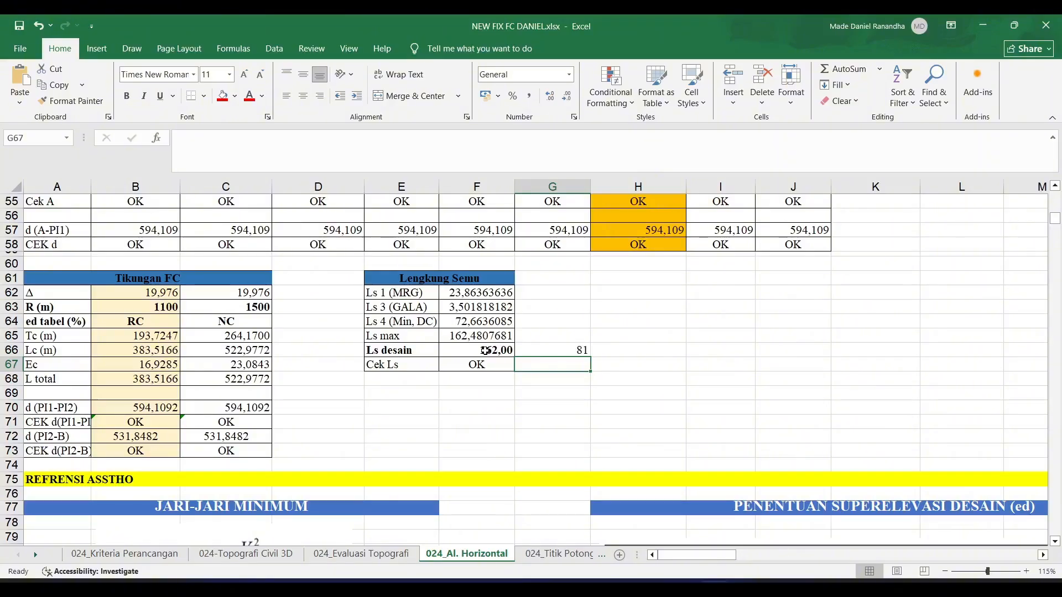
- Return to Drawing3 in Civil 3D and set the Runoff length to 81 m in both the Transition In and Transition Out regions
{"action": "mouse_move", "coordinate": [683, 586]}
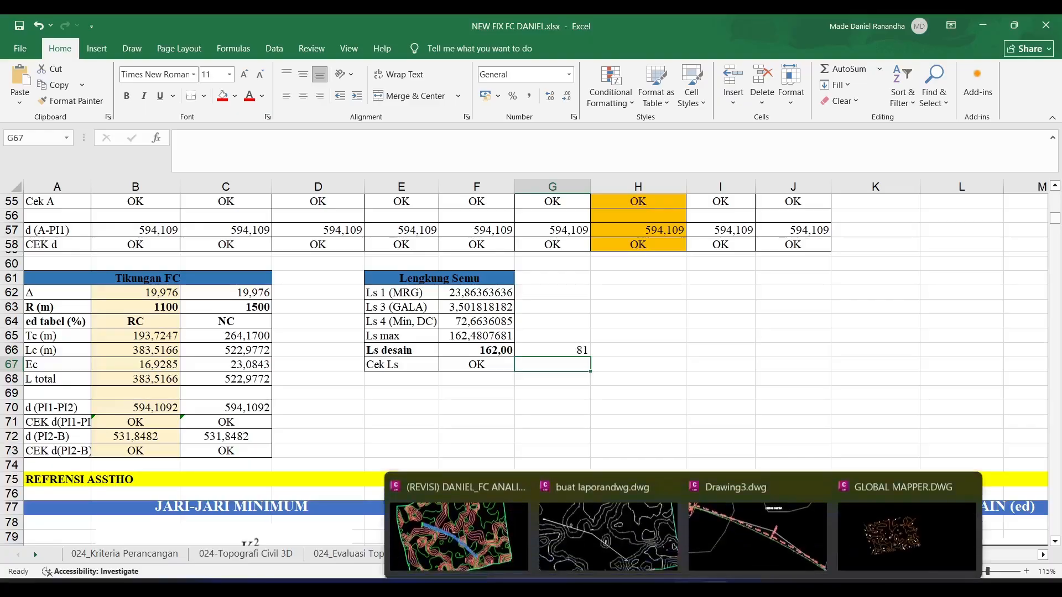
{"action": "left_click", "coordinate": [706, 528]}
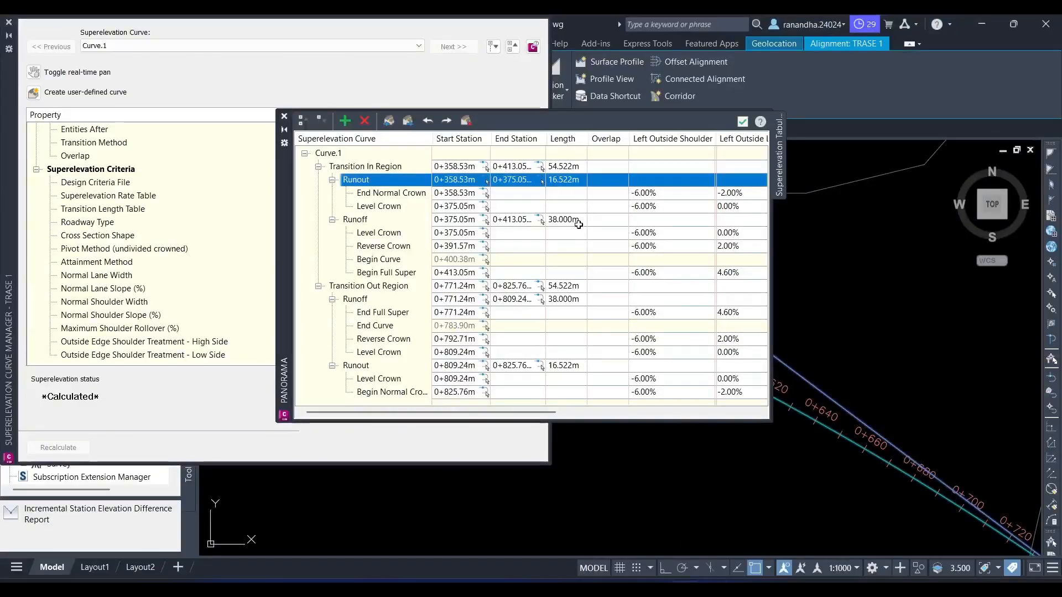
{"action": "double_click", "coordinate": [578, 220]}
{"action": "type", "text": "8"}
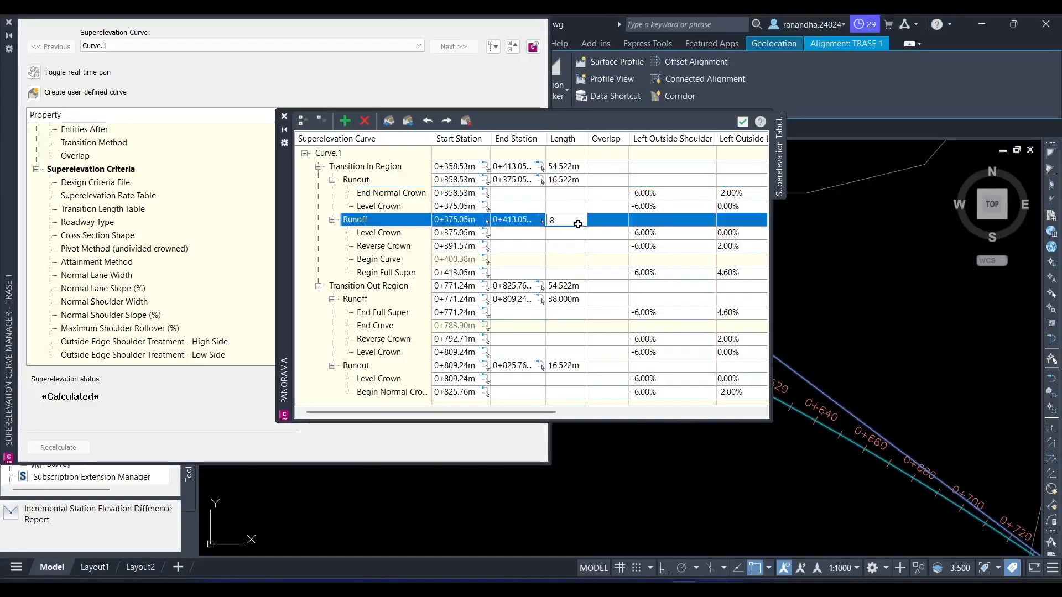
{"action": "type", "text": "1"}
{"action": "key", "text": "Return"}
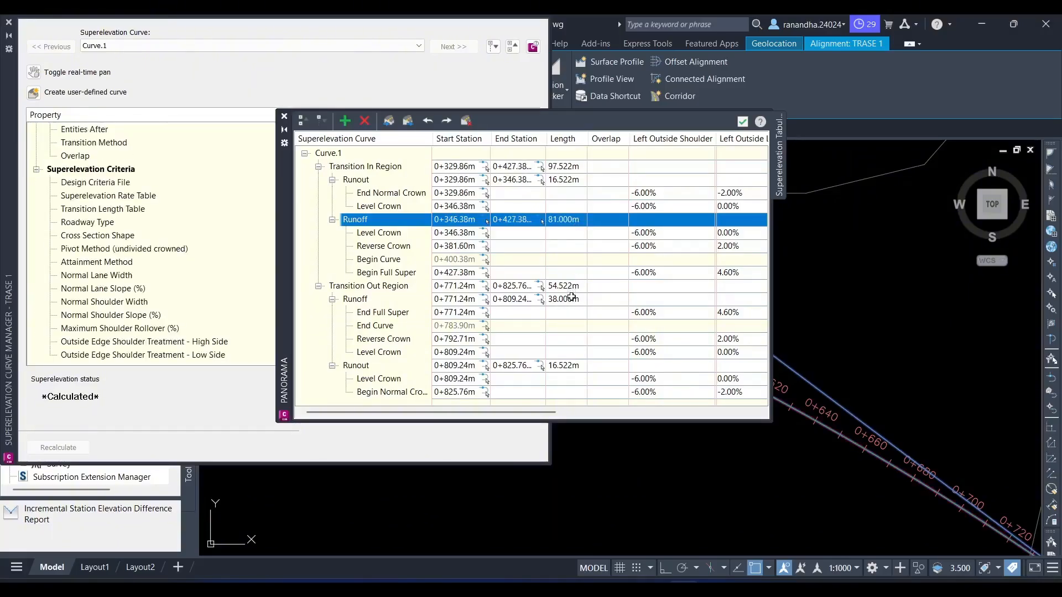
{"action": "double_click", "coordinate": [571, 301]}
{"action": "type", "text": "81"}
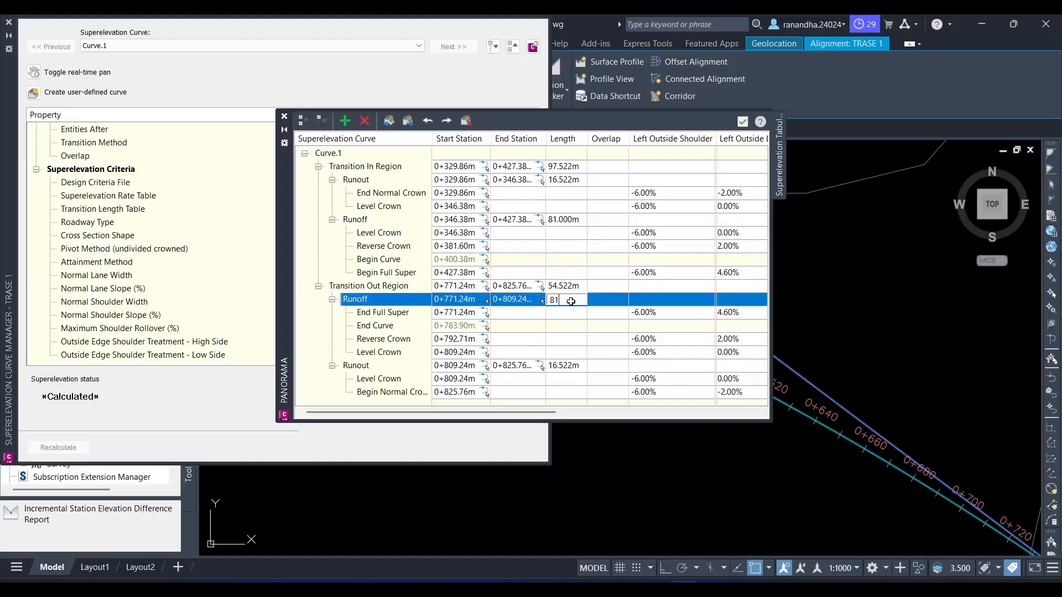
{"action": "key", "text": "Return"}
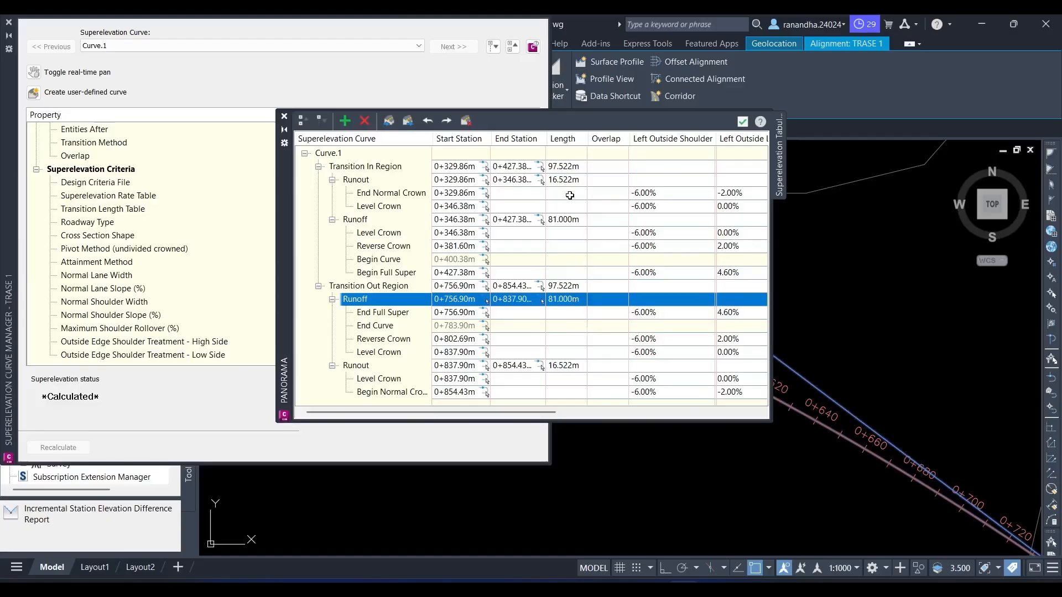
- Set the Runout length to 81 m in both transition regions of Curve.1, and close the tabular editor and curve manager
{"action": "double_click", "coordinate": [568, 218]}
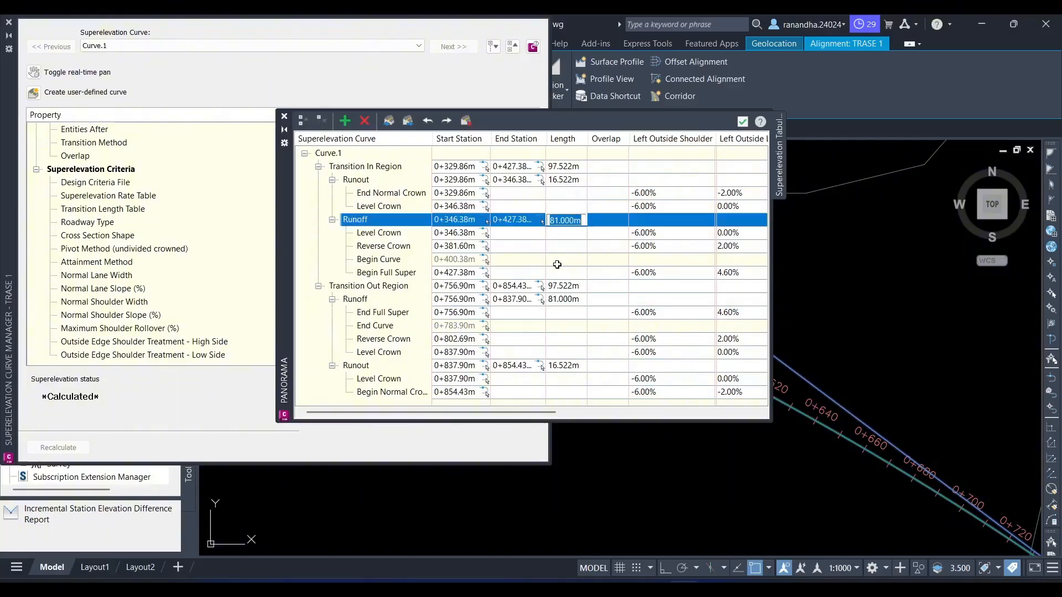
{"action": "double_click", "coordinate": [561, 298]}
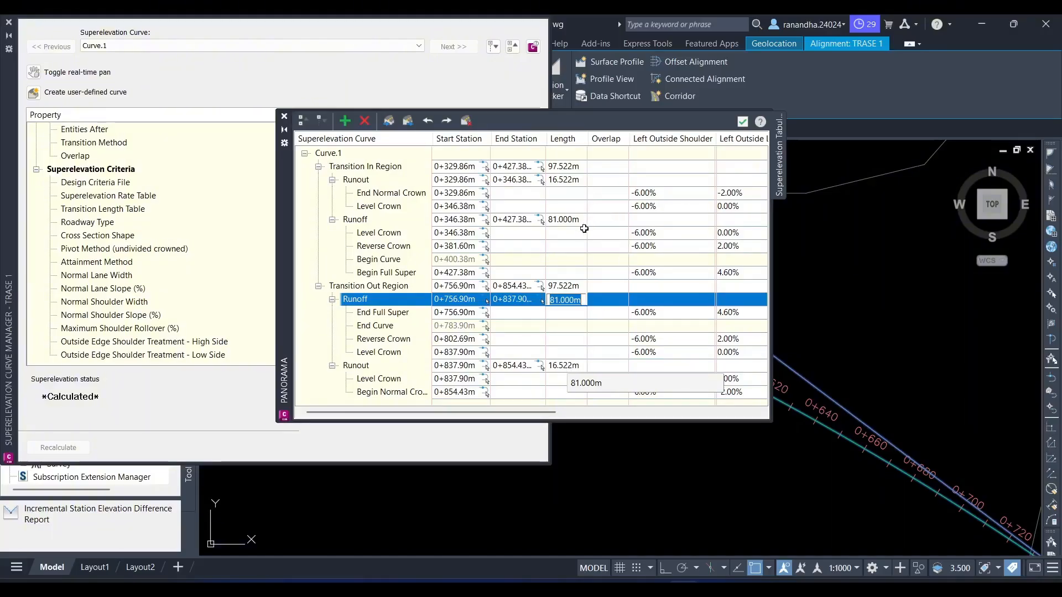
{"action": "left_click", "coordinate": [568, 180]}
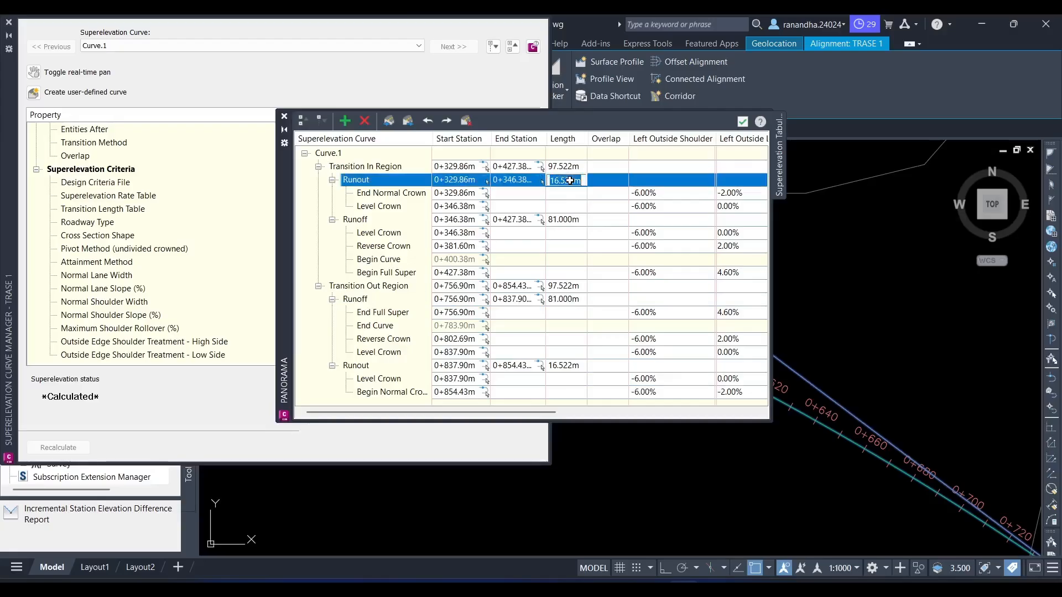
{"action": "type", "text": "81"}
{"action": "key", "text": "Return"}
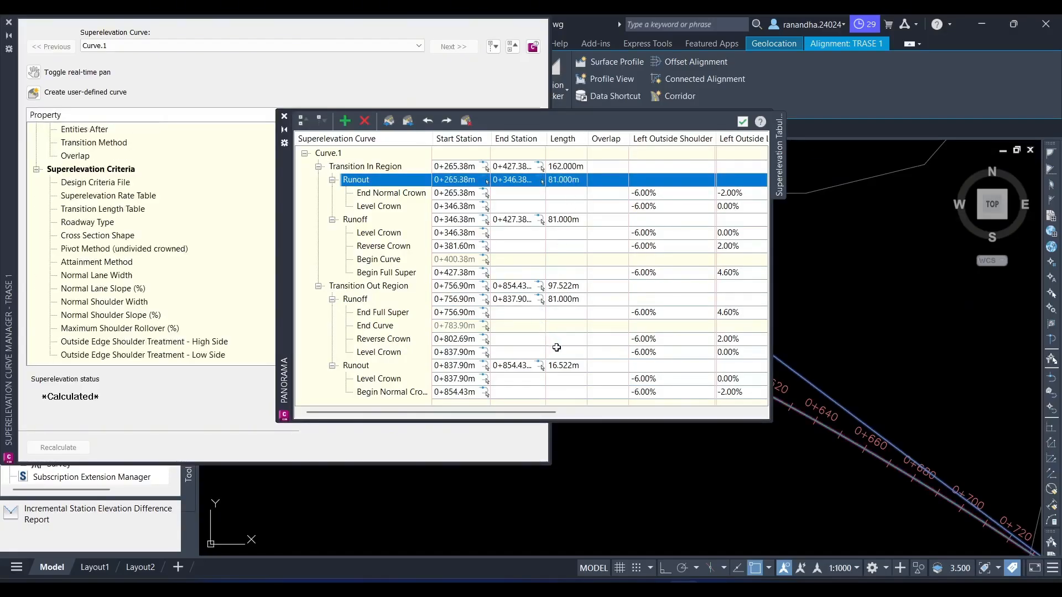
{"action": "left_click", "coordinate": [564, 366]}
{"action": "type", "text": "8"}
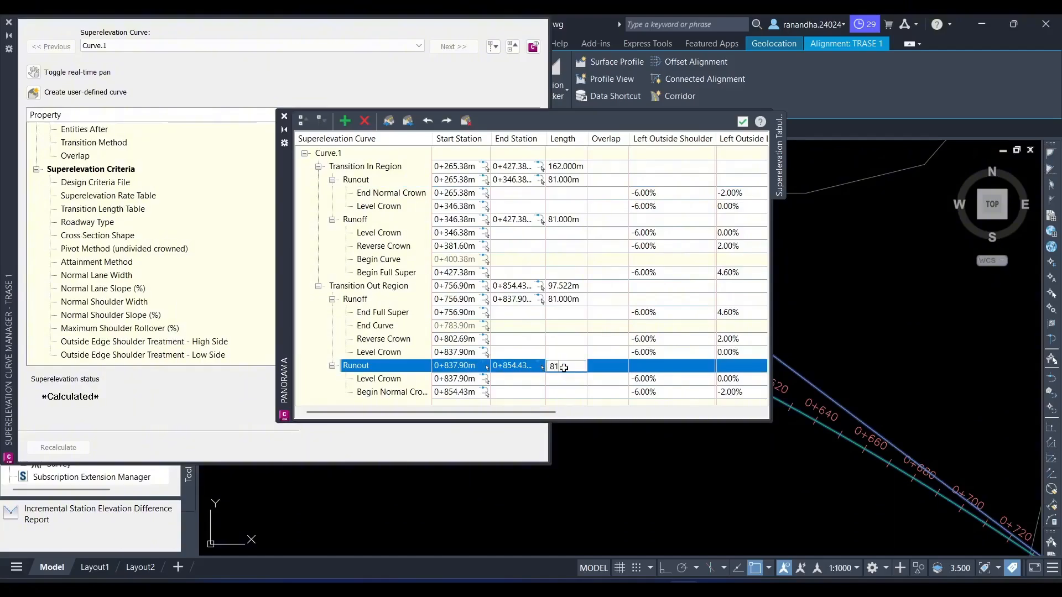
{"action": "type", "text": "1"}
{"action": "key", "text": "Return"}
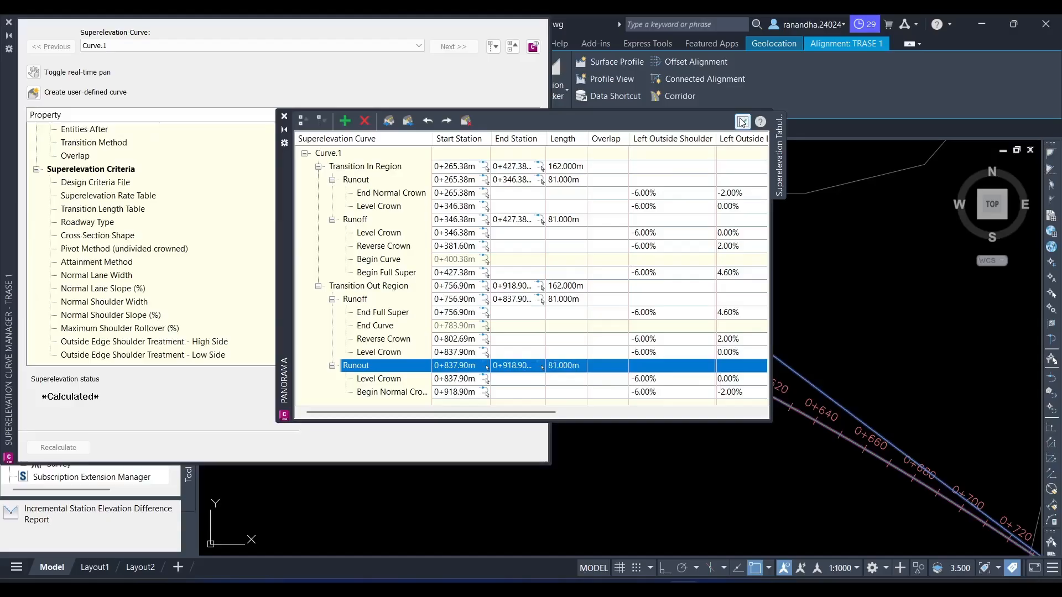
{"action": "left_click", "coordinate": [742, 121]}
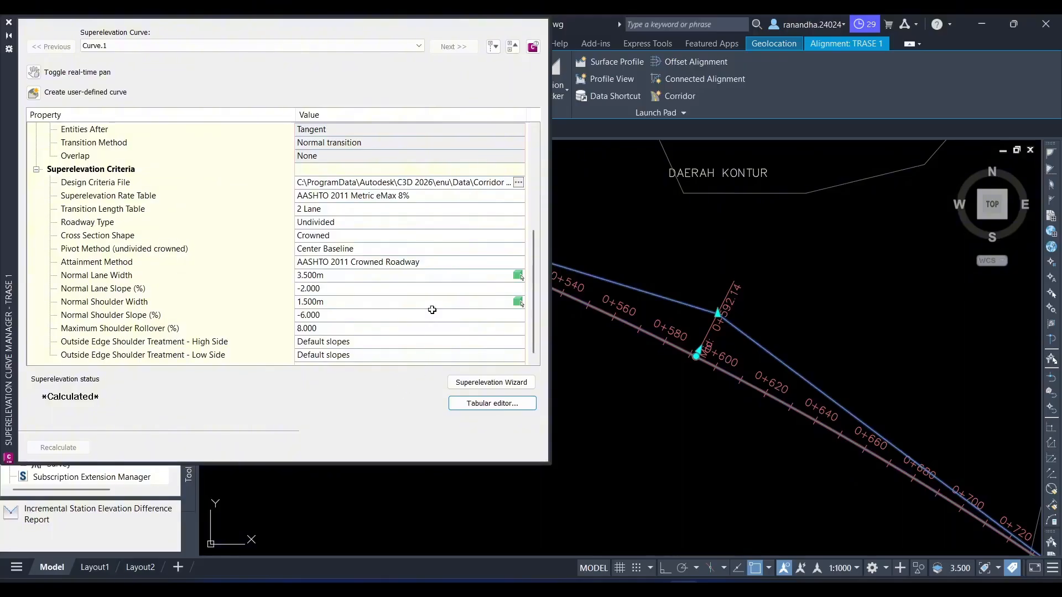
{"action": "left_click", "coordinate": [10, 22]}
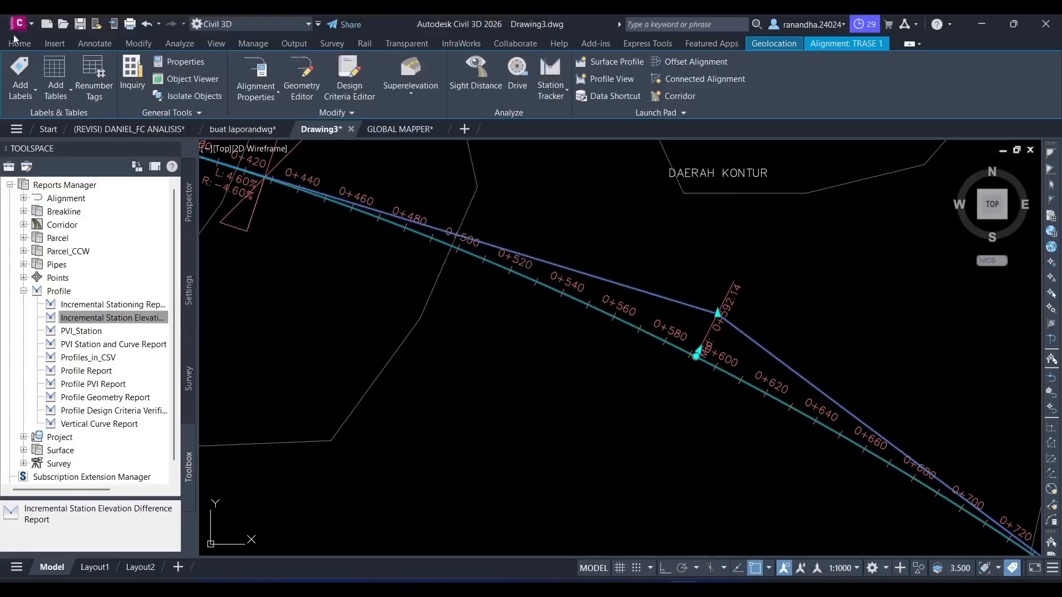
- Set up a Basic-style superelevation view for TRASE 1 with the left and right outside shoulders hidden
{"action": "scroll", "coordinate": [354, 221], "scroll_direction": "down", "scroll_amount": 5}
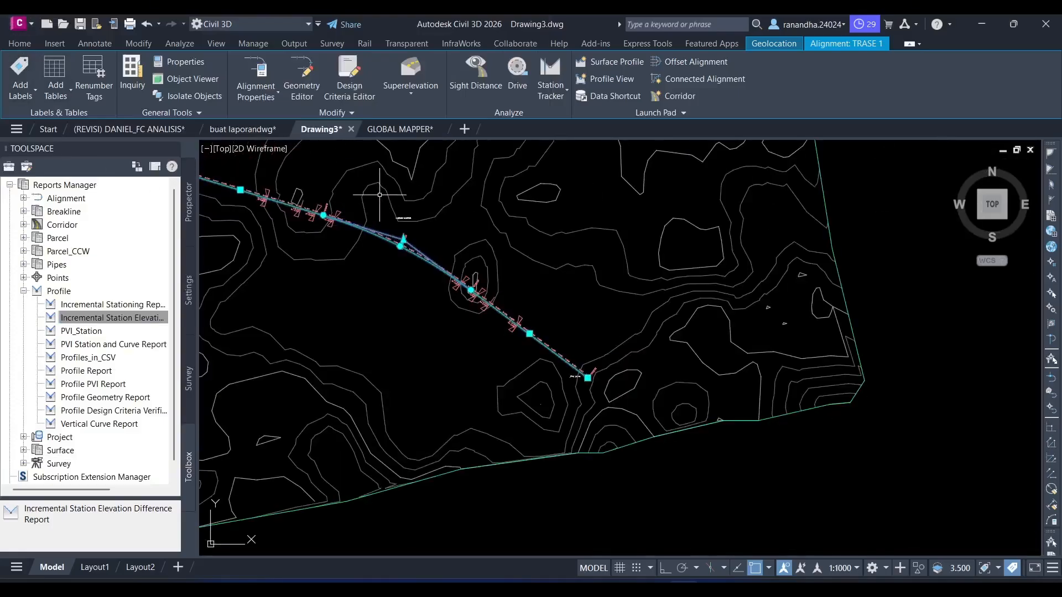
{"action": "mouse_move", "coordinate": [379, 195]}
{"action": "middle_mouse_down"}
{"action": "mouse_move", "coordinate": [427, 242]}
{"action": "mouse_move", "coordinate": [452, 288]}
{"action": "middle_mouse_up"}
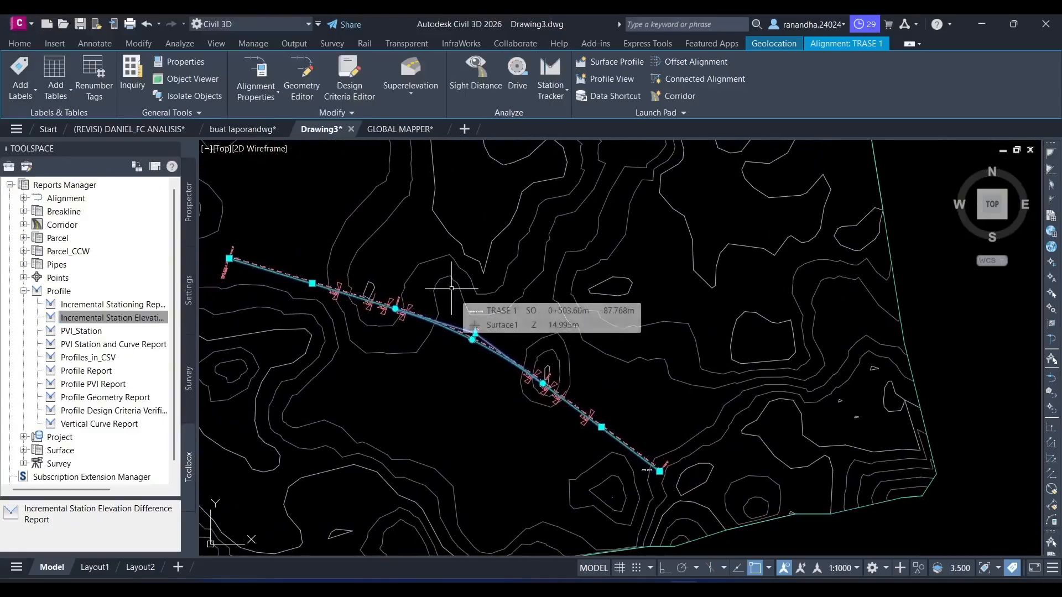
{"action": "left_click", "coordinate": [393, 84]}
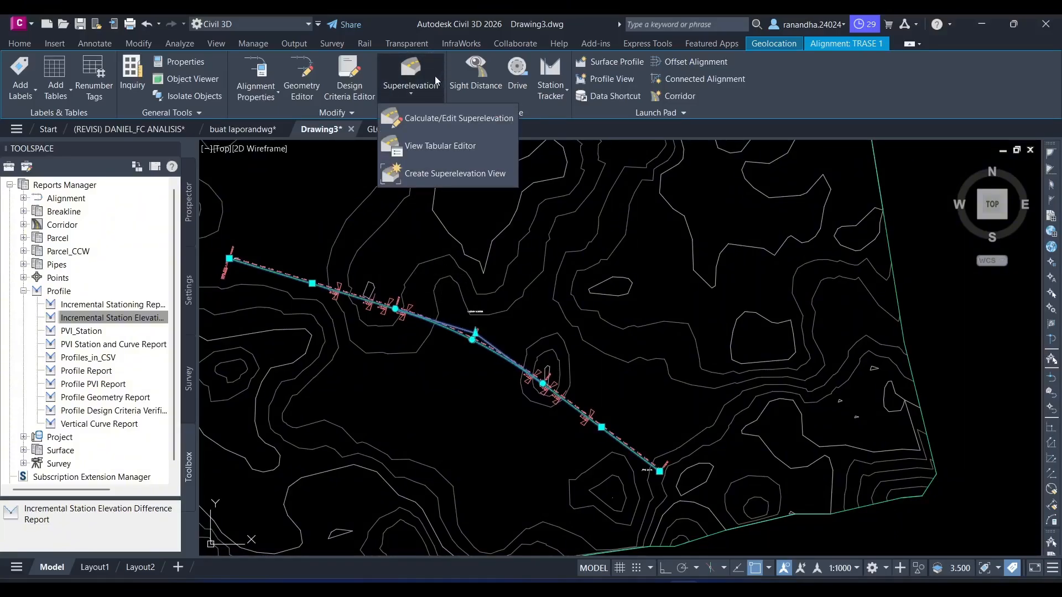
{"action": "left_click", "coordinate": [441, 173]}
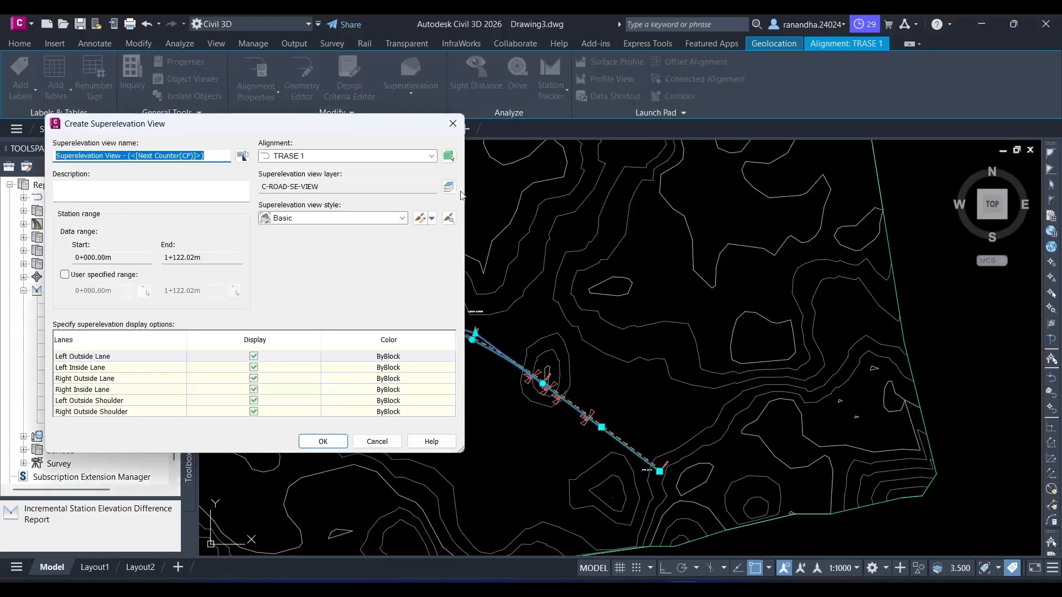
{"action": "left_click", "coordinate": [254, 412]}
{"action": "left_click", "coordinate": [254, 401]}
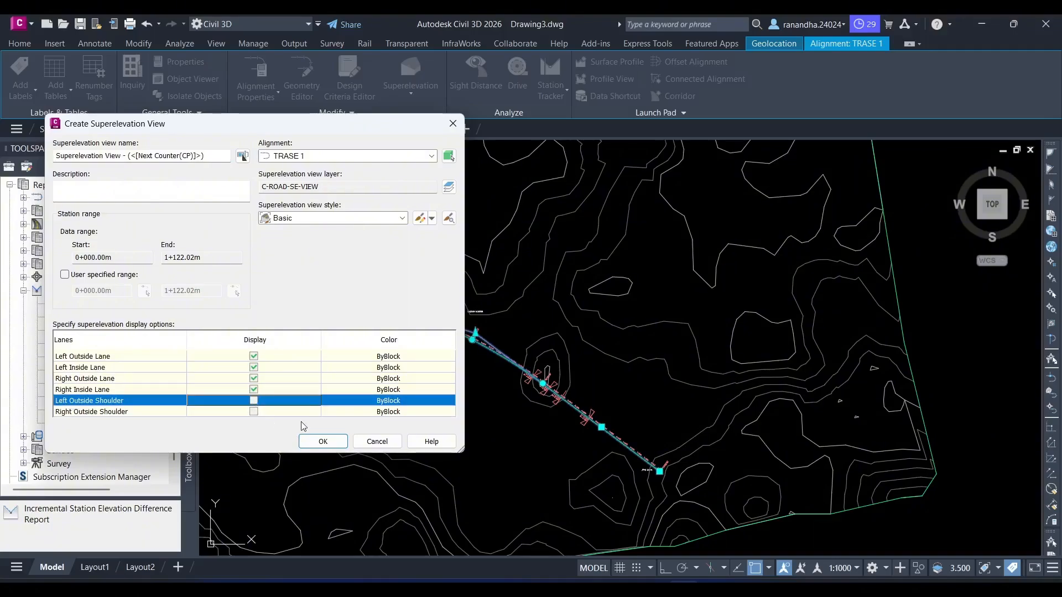
{"action": "left_click", "coordinate": [322, 441]}
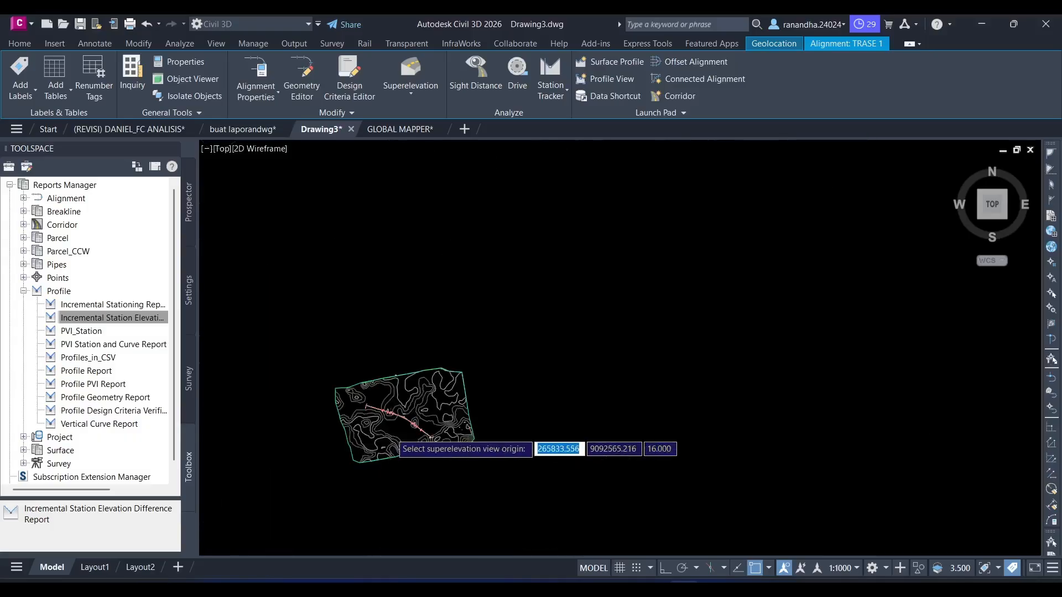
- Place the superelevation view in the empty space northeast of the contour surface and inspect its diagram
{"action": "scroll", "coordinate": [488, 361], "scroll_direction": "up", "scroll_amount": 4}
{"action": "left_click", "coordinate": [488, 361]}
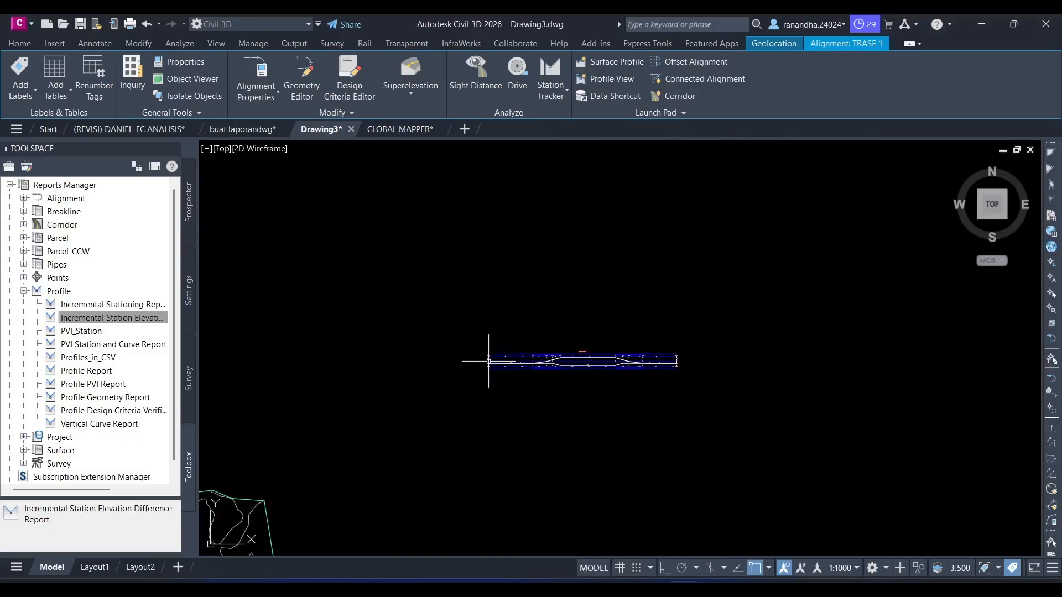
{"action": "scroll", "coordinate": [602, 360], "scroll_direction": "up", "scroll_amount": 3}
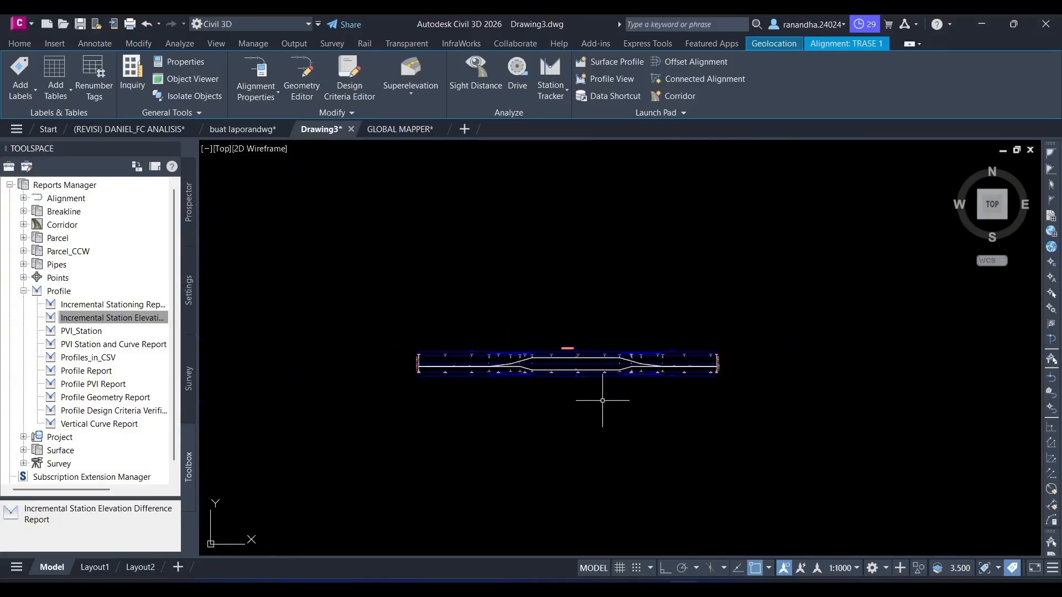
{"action": "scroll", "coordinate": [569, 386], "scroll_direction": "down", "scroll_amount": 4}
{"action": "middle_click_drag", "start_coordinate": [534, 422], "coordinate": [517, 315]}
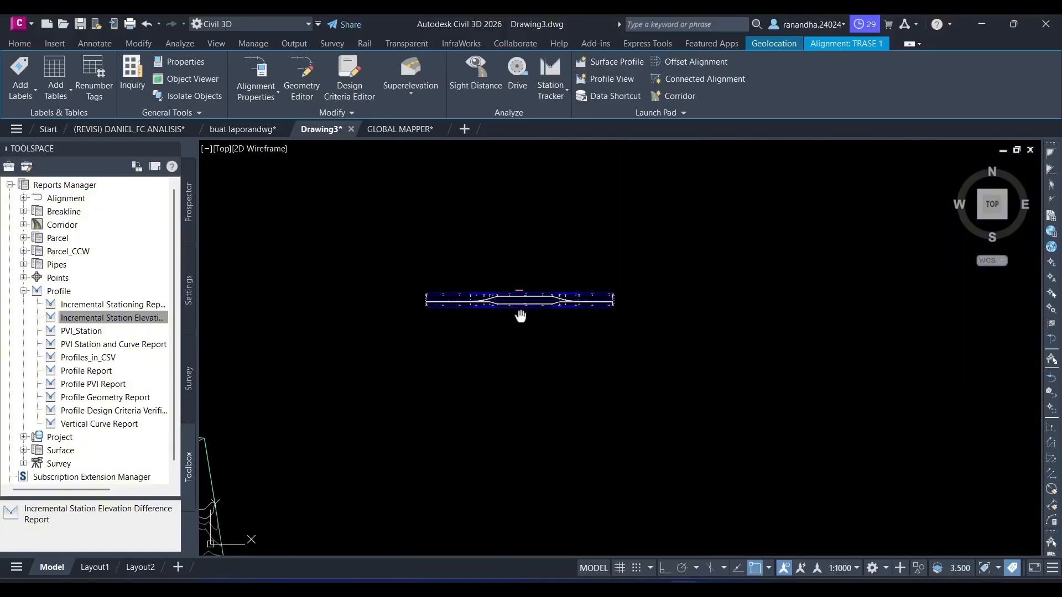
{"action": "scroll", "coordinate": [514, 308], "scroll_direction": "up", "scroll_amount": 5}
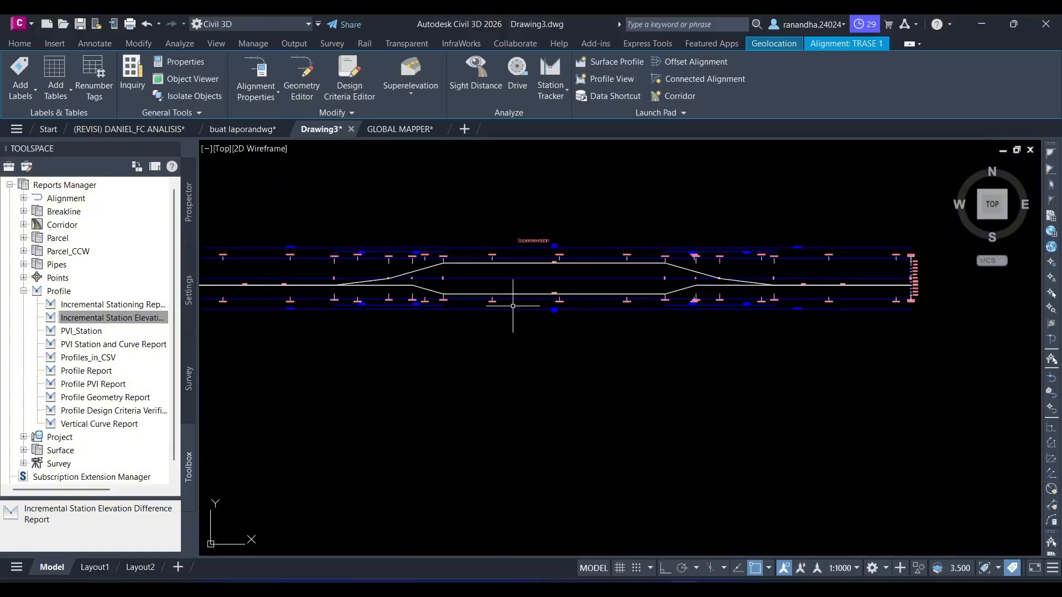
{"action": "scroll", "coordinate": [513, 306], "scroll_direction": "down", "scroll_amount": 3}
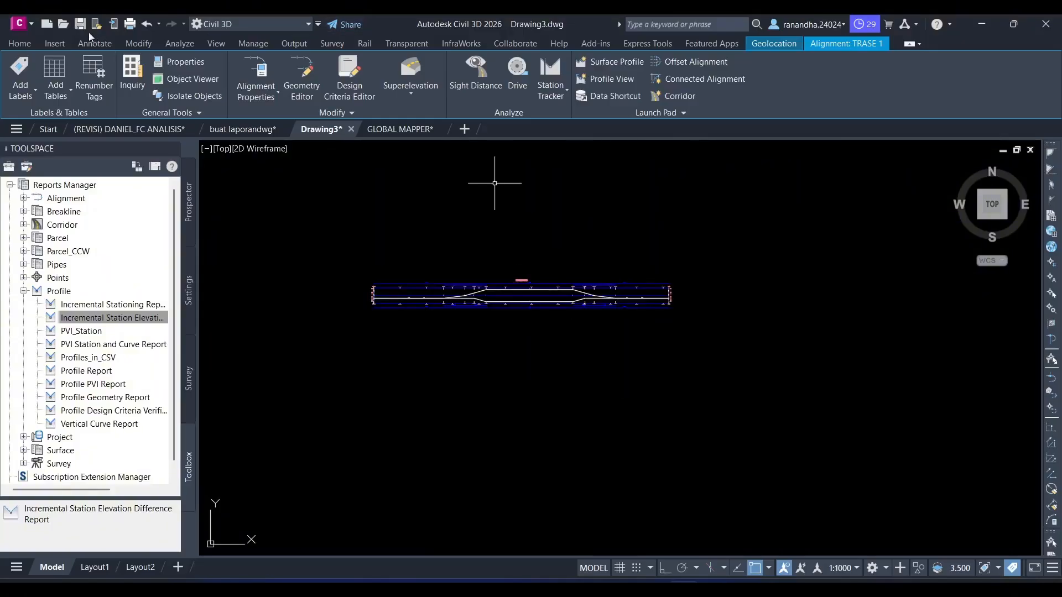
- Add a surface profile for alignment TRASE 1 sampled from Surface1, with its update mode set to Static
{"action": "left_click", "coordinate": [19, 44]}
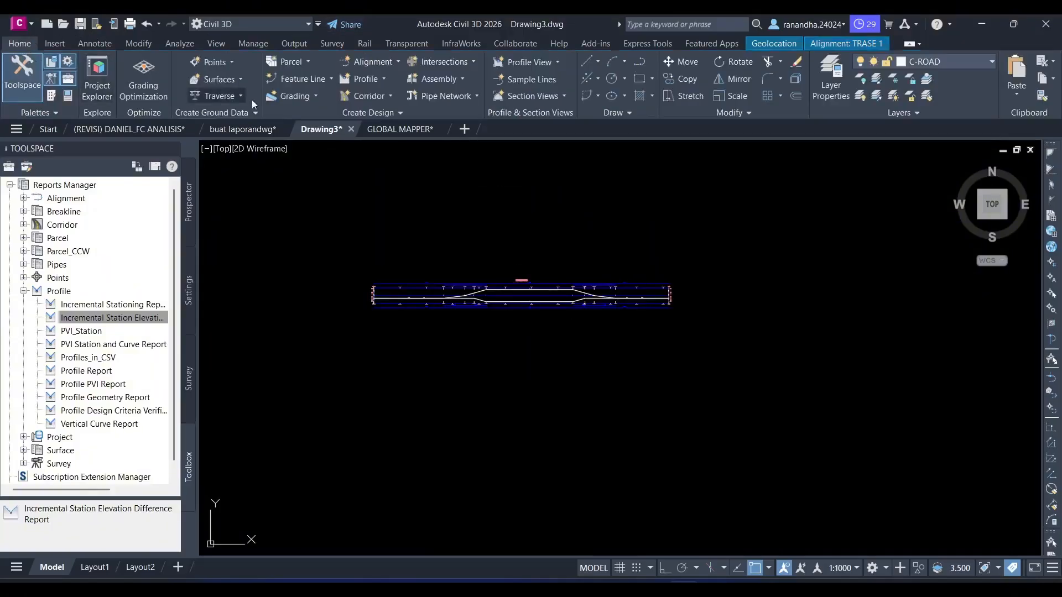
{"action": "left_click", "coordinate": [368, 81]}
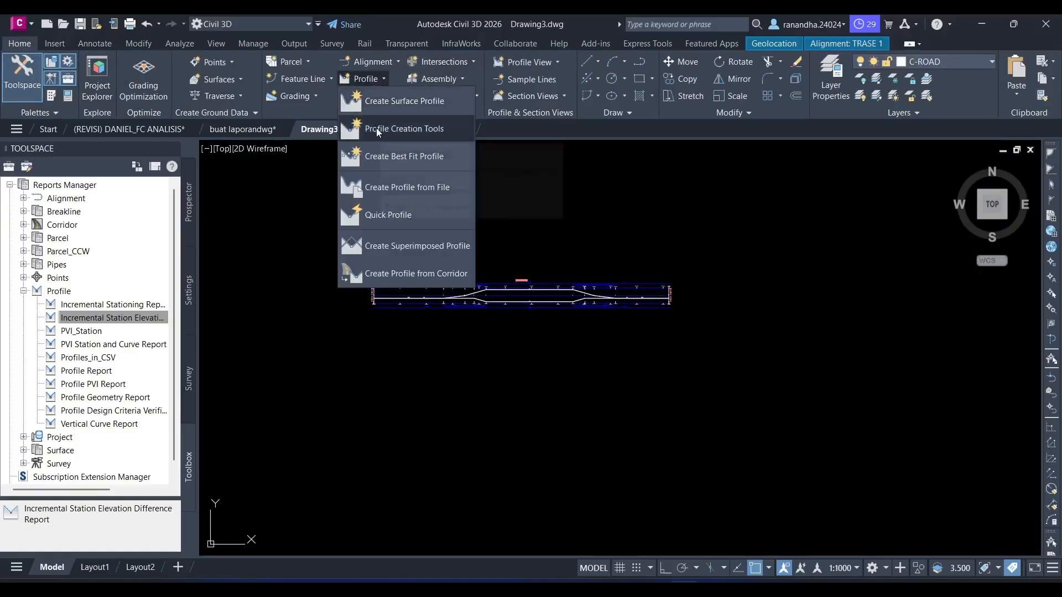
{"action": "left_click", "coordinate": [382, 99]}
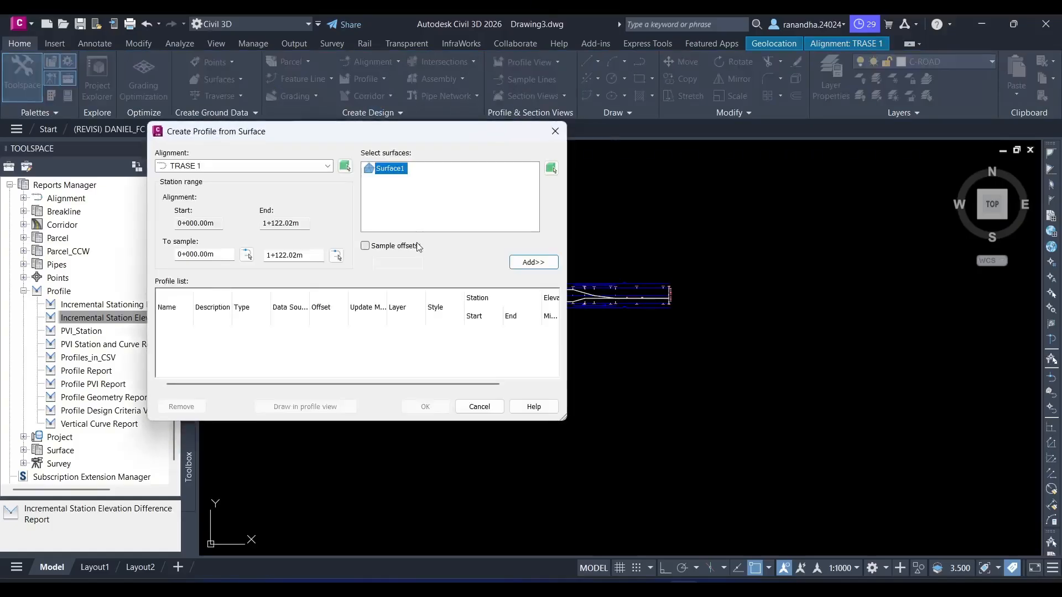
{"action": "left_click", "coordinate": [327, 166]}
{"action": "left_click", "coordinate": [188, 179]}
{"action": "left_click", "coordinate": [387, 169]}
{"action": "left_click", "coordinate": [533, 263]}
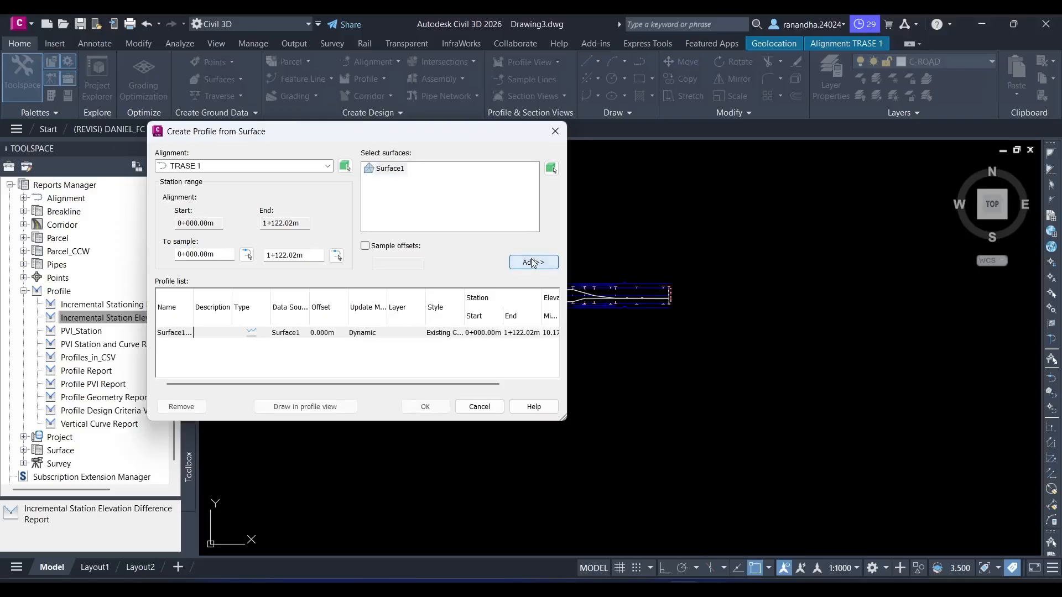
{"action": "left_click", "coordinate": [360, 333]}
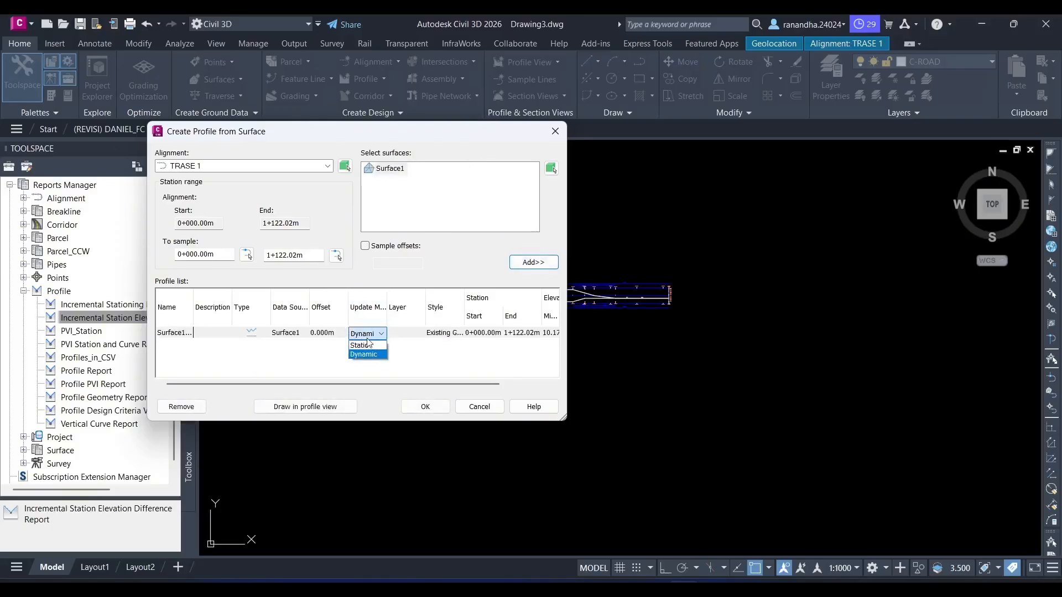
{"action": "left_click", "coordinate": [365, 345]}
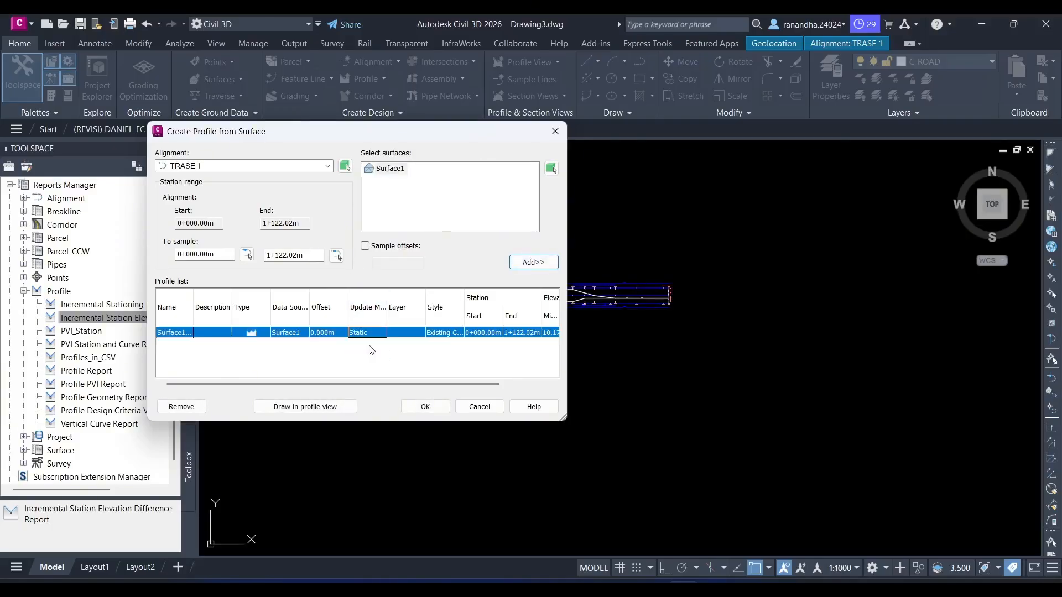
- Draw the profile in a profile view named SURFACE PROFIL 1, placed in the empty space below the superelevation view
{"action": "left_click", "coordinate": [344, 407]}
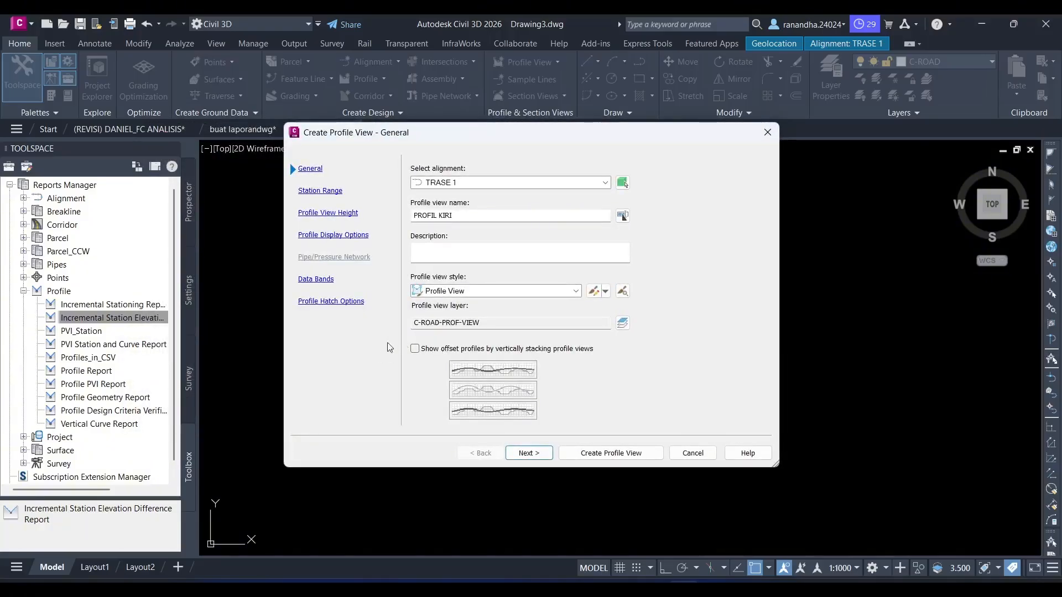
{"action": "left_click", "coordinate": [494, 220]}
{"action": "key", "text": "BackSpace"}
{"action": "key", "text": "BackSpace"}
{"action": "key", "text": "BackSpace"}
{"action": "key", "text": "BackSpace"}
{"action": "key", "text": "BackSpace"}
{"action": "key", "text": "BackSpace"}
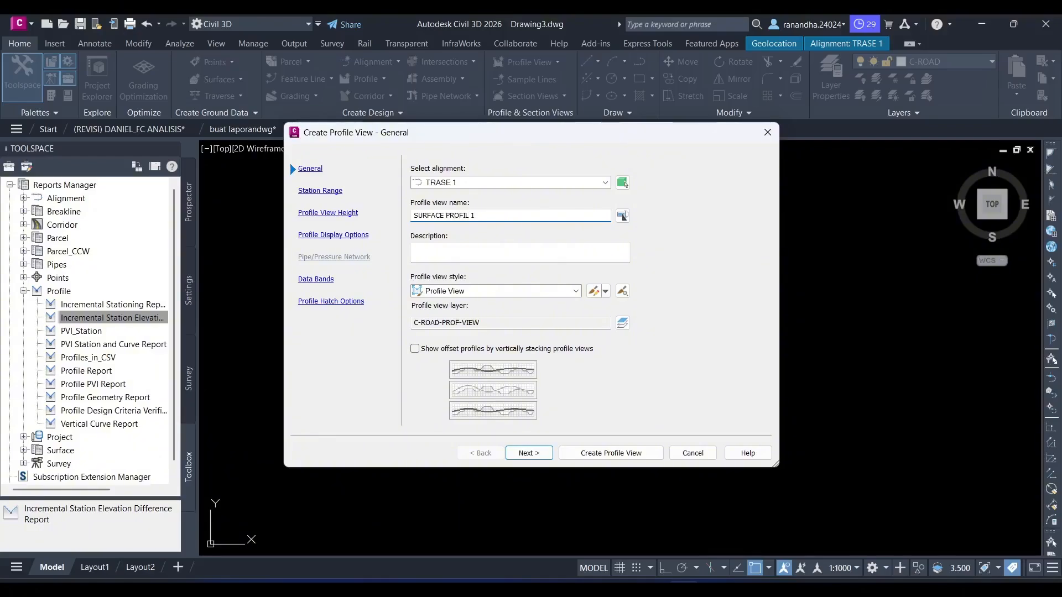
{"action": "left_click", "coordinate": [611, 453]}
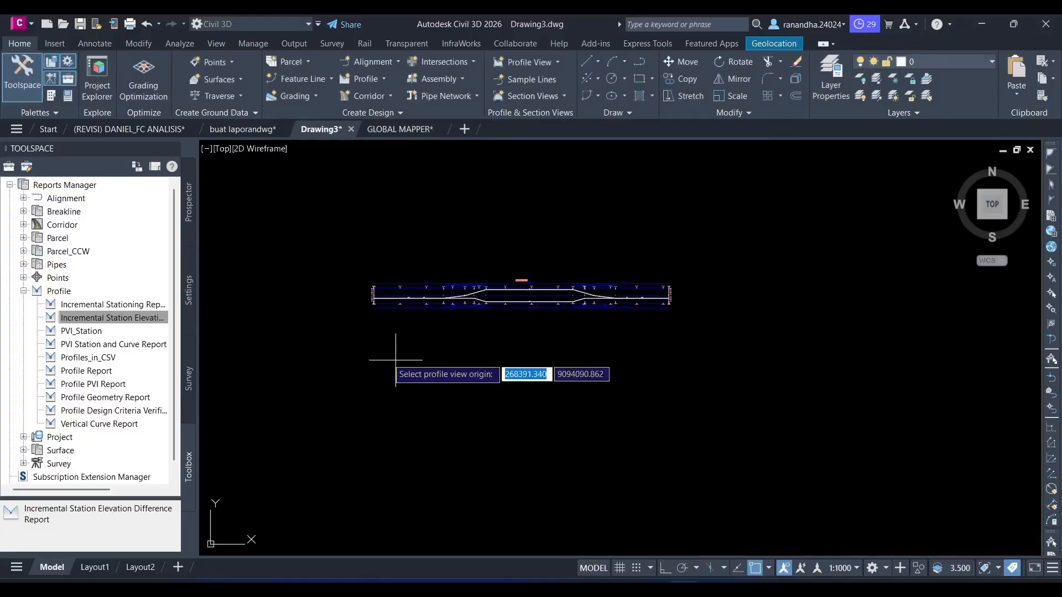
{"action": "left_click", "coordinate": [375, 372]}
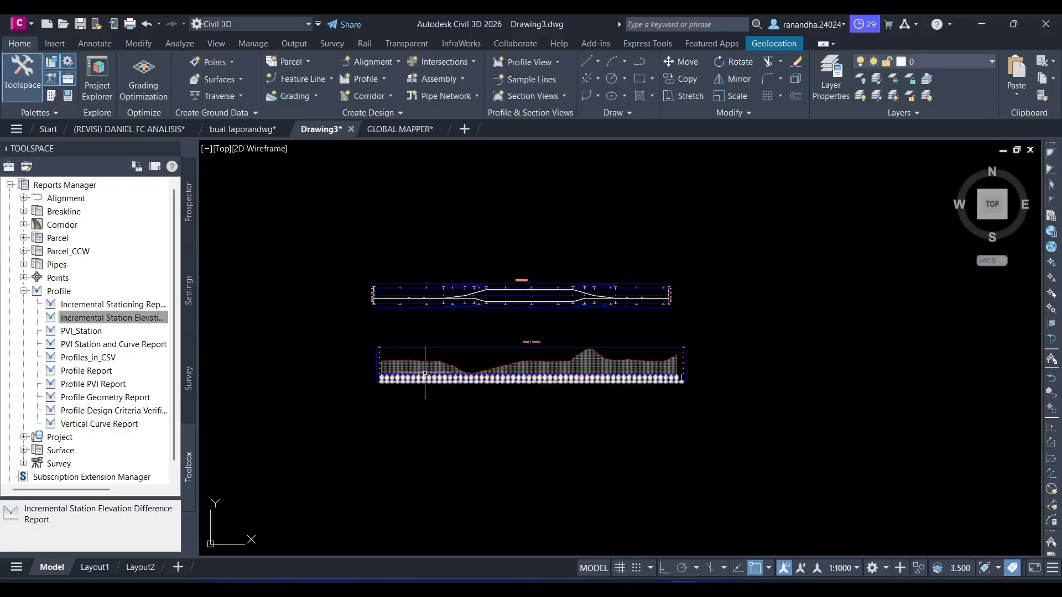
{"action": "scroll", "coordinate": [458, 361], "scroll_direction": "up", "scroll_amount": 4}
{"action": "scroll", "coordinate": [739, 350], "scroll_direction": "up", "scroll_amount": 3}
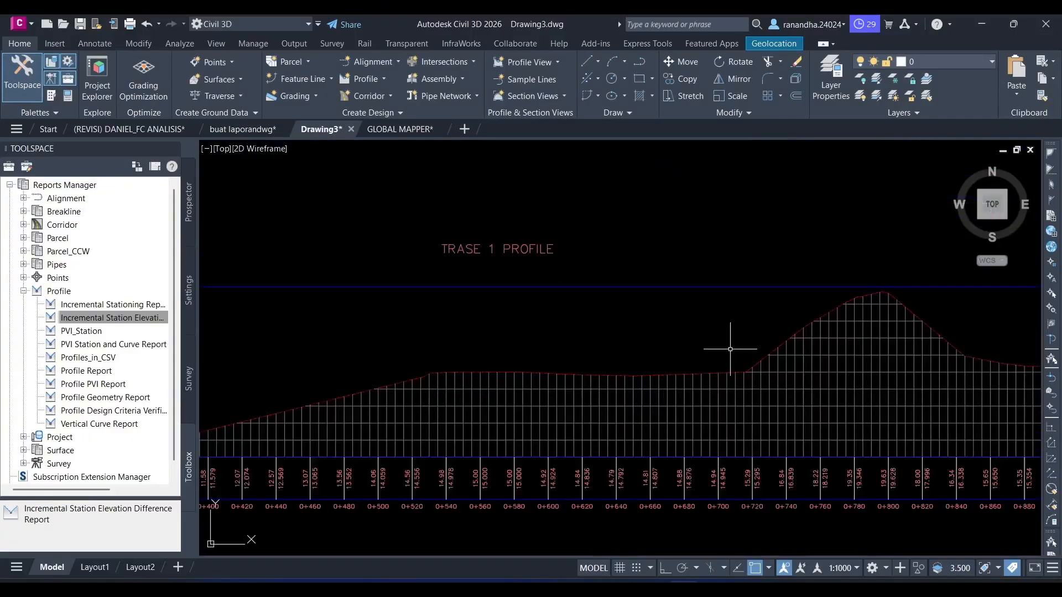
{"action": "scroll", "coordinate": [634, 337], "scroll_direction": "down", "scroll_amount": 2}
{"action": "middle_click_drag", "start_coordinate": [514, 306], "coordinate": [540, 309]}
{"action": "middle_click_drag", "start_coordinate": [420, 289], "coordinate": [538, 293]}
{"action": "scroll", "coordinate": [339, 313], "scroll_direction": "up", "scroll_amount": 2}
{"action": "scroll", "coordinate": [339, 312], "scroll_direction": "up", "scroll_amount": 4}
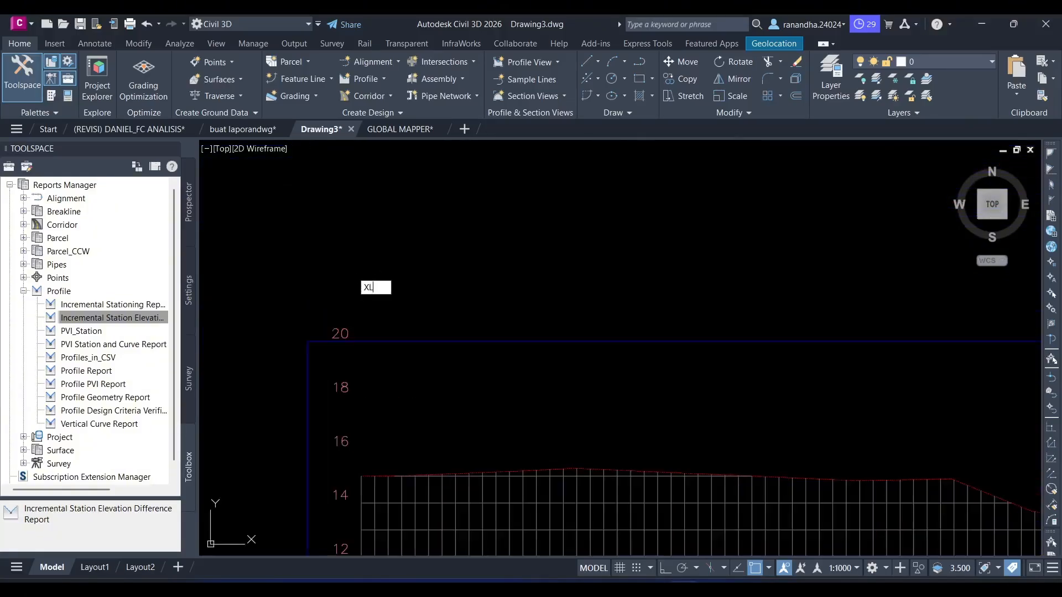
{"action": "key", "text": "Return"}
{"action": "left_click", "coordinate": [353, 272]}
{"action": "key", "text": "Escape"}
- Draw a vertical construction line through the start point of the surface profile
{"action": "type", "text": "x"}
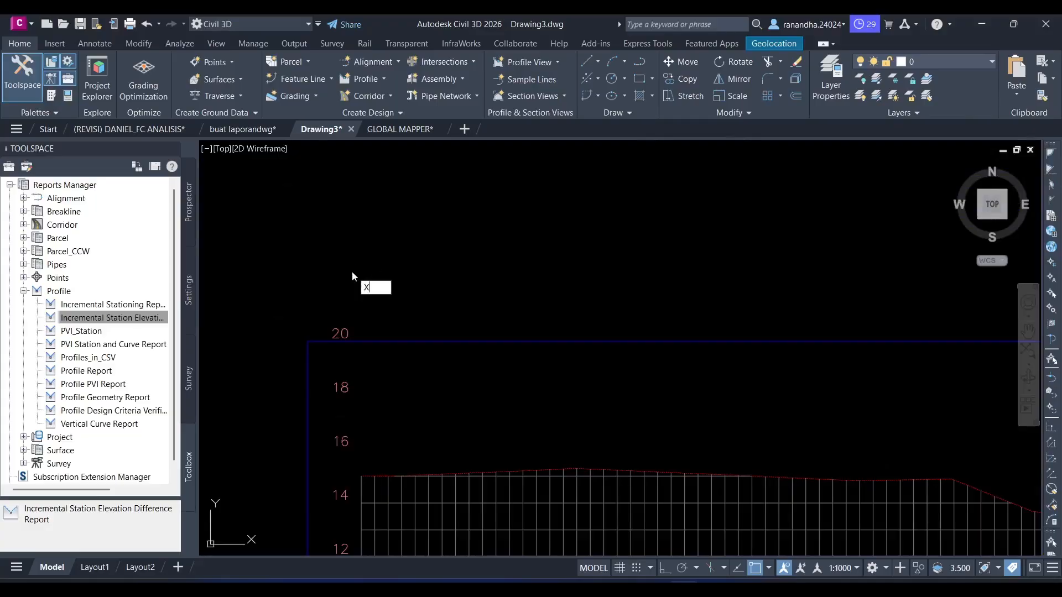
{"action": "key", "text": "Return"}
{"action": "left_click", "coordinate": [354, 271]}
{"action": "scroll", "coordinate": [356, 448], "scroll_direction": "up", "scroll_amount": 4}
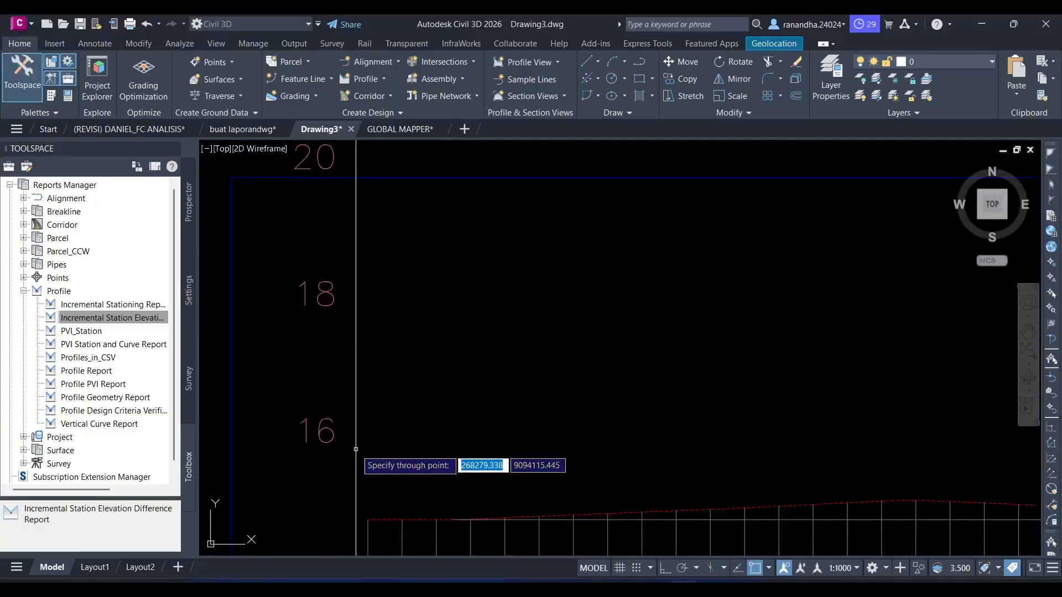
{"action": "middle_click_drag", "start_coordinate": [356, 449], "coordinate": [378, 387]}
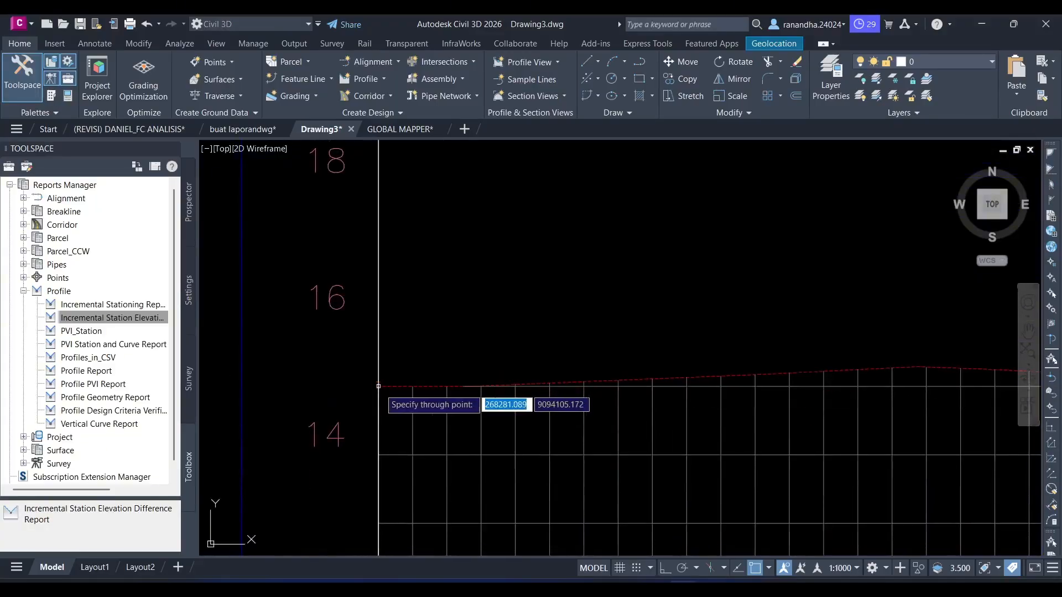
{"action": "left_click", "coordinate": [378, 386]}
- Add a second vertical construction line through the end point of the surface profile and finish the command
{"action": "scroll", "coordinate": [513, 396], "scroll_direction": "down", "scroll_amount": 12}
{"action": "scroll", "coordinate": [629, 409], "scroll_direction": "up", "scroll_amount": 6}
{"action": "middle_click_drag", "start_coordinate": [848, 402], "coordinate": [839, 399]}
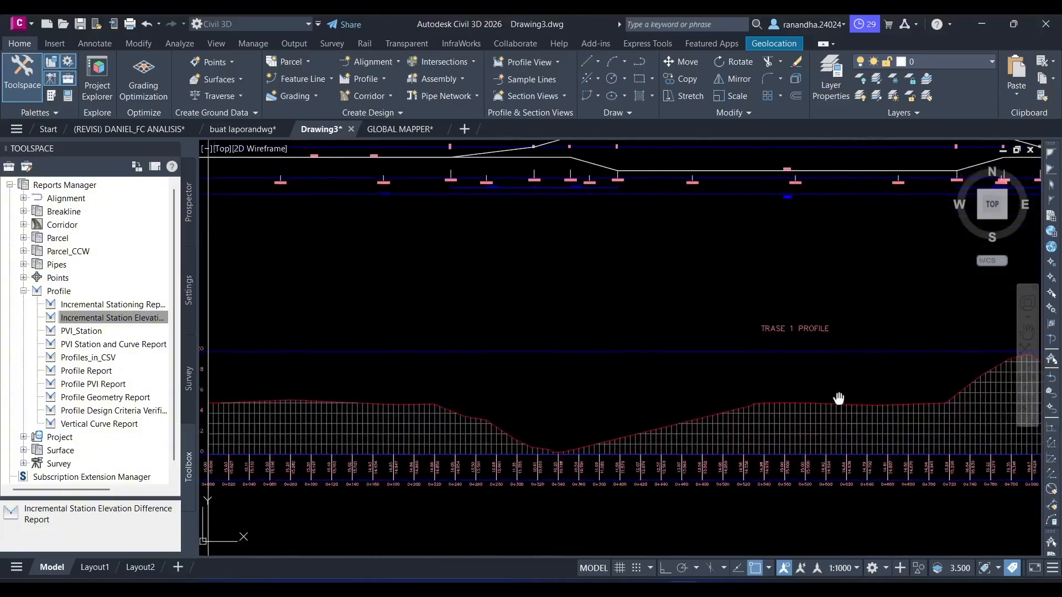
{"action": "scroll", "coordinate": [348, 429], "scroll_direction": "up", "scroll_amount": 7}
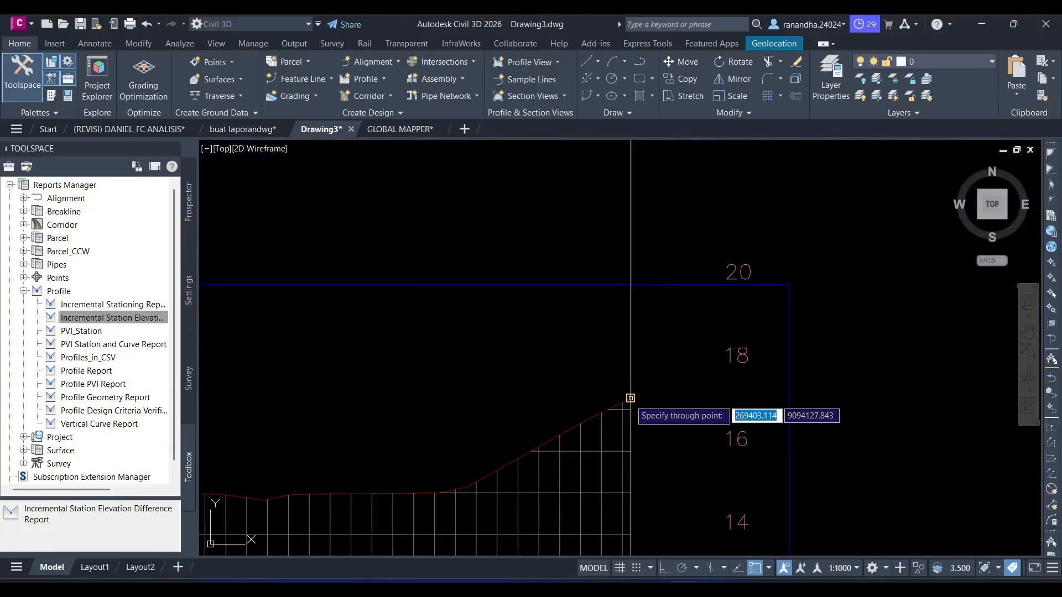
{"action": "left_click", "coordinate": [631, 398]}
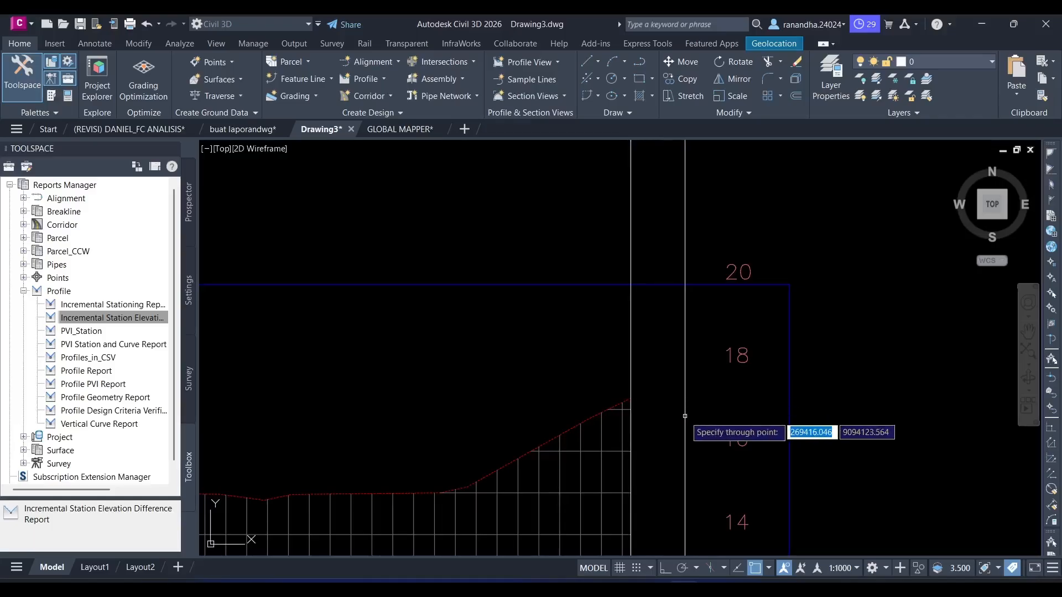
{"action": "scroll", "coordinate": [684, 416], "scroll_direction": "down", "scroll_amount": 7}
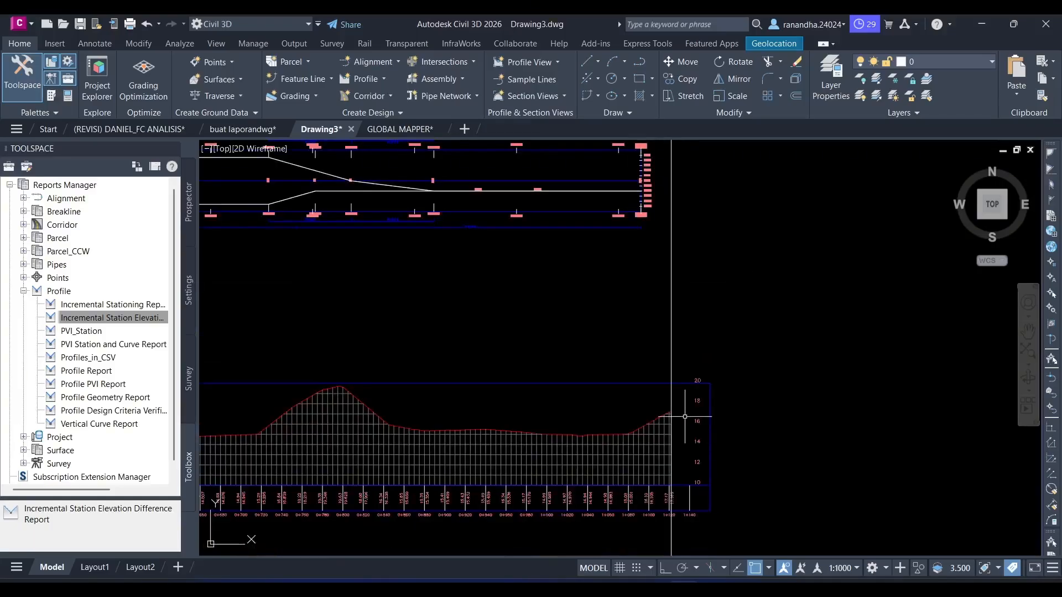
{"action": "scroll", "coordinate": [685, 417], "scroll_direction": "down", "scroll_amount": 5}
- Move the superelevation view by its lower start corner onto the construction line at the profile's start
{"action": "middle_click_drag", "start_coordinate": [446, 380], "coordinate": [520, 412]}
{"action": "left_click", "coordinate": [644, 271]}
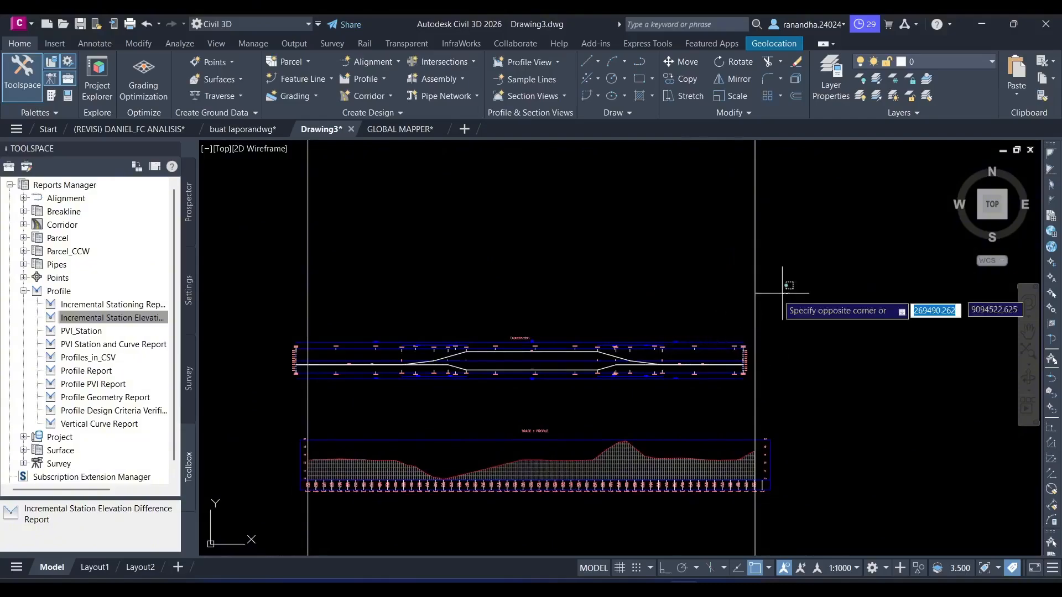
{"action": "left_click", "coordinate": [281, 382]}
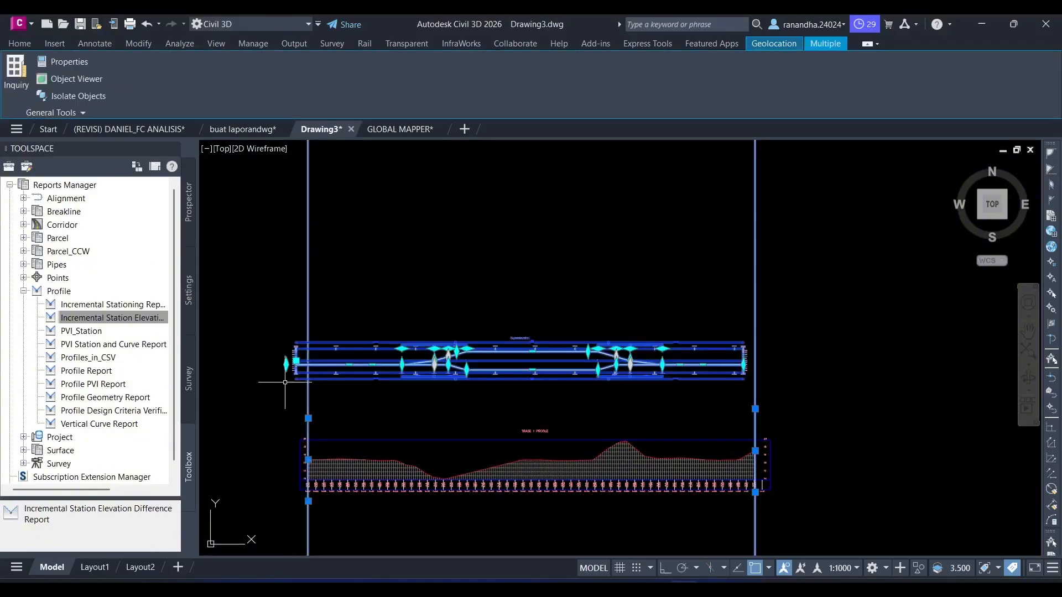
{"action": "left_click", "coordinate": [823, 224]}
{"action": "key", "text": "Escape"}
{"action": "scroll", "coordinate": [380, 325], "scroll_direction": "up", "scroll_amount": 5}
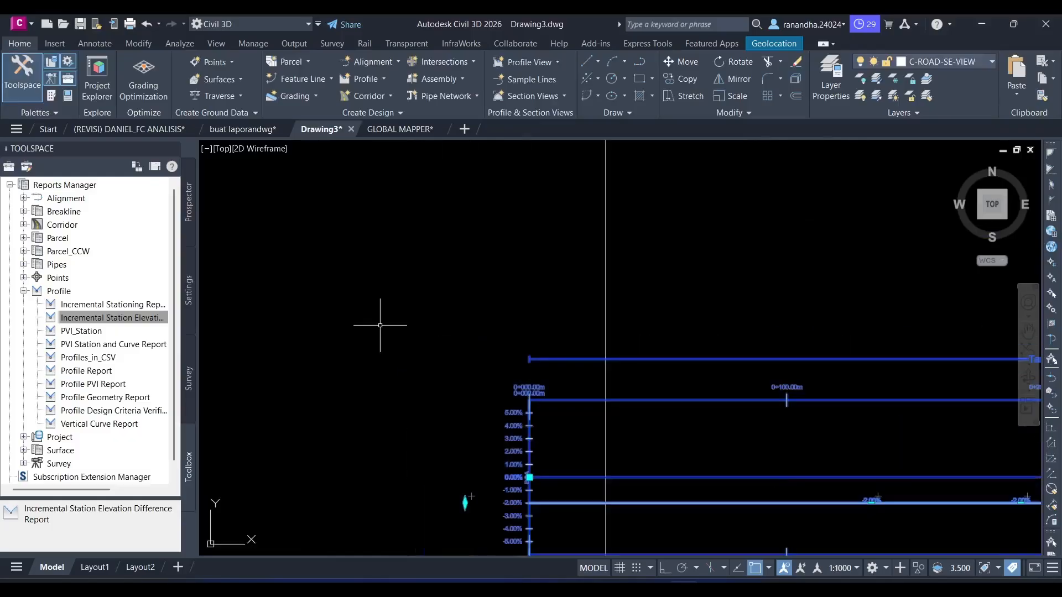
{"action": "middle_click_drag", "start_coordinate": [380, 326], "coordinate": [297, 134]}
{"action": "type", "text": "M"}
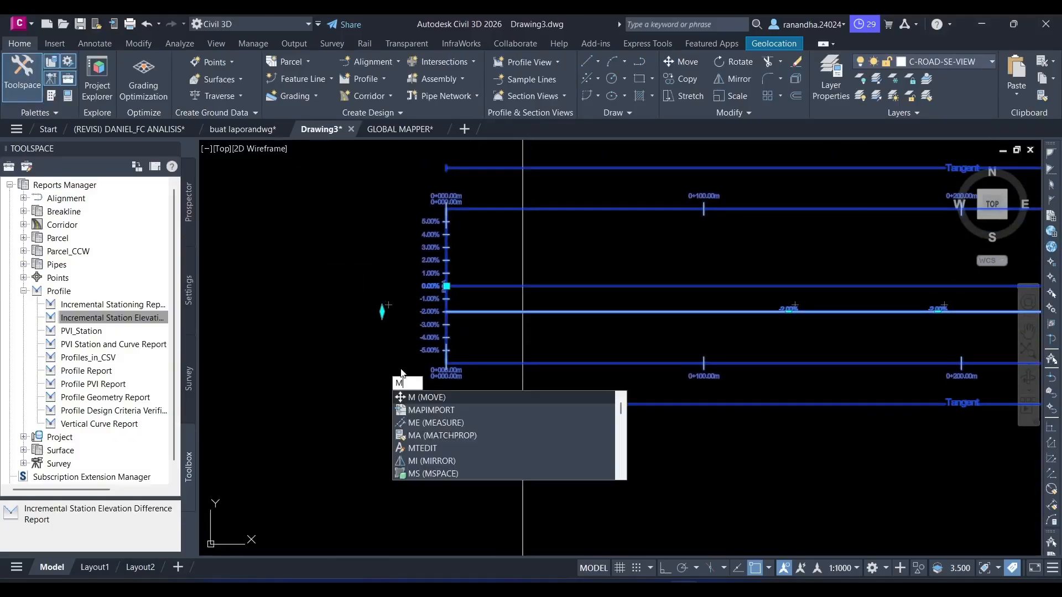
{"action": "key", "text": "Return"}
{"action": "scroll", "coordinate": [429, 384], "scroll_direction": "up", "scroll_amount": 3}
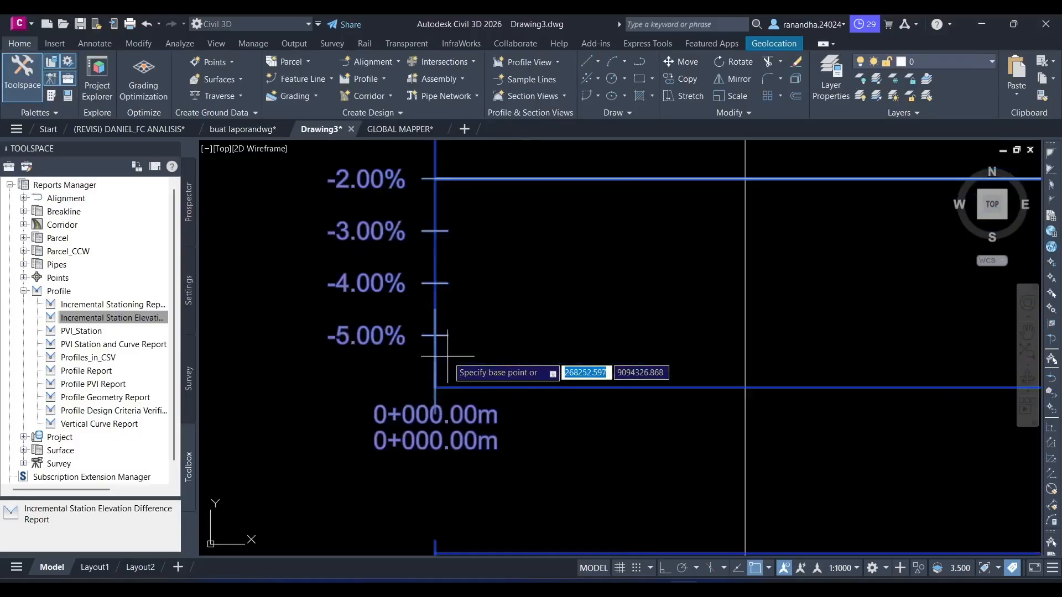
{"action": "left_click", "coordinate": [431, 385]}
{"action": "scroll", "coordinate": [611, 408], "scroll_direction": "down", "scroll_amount": 4}
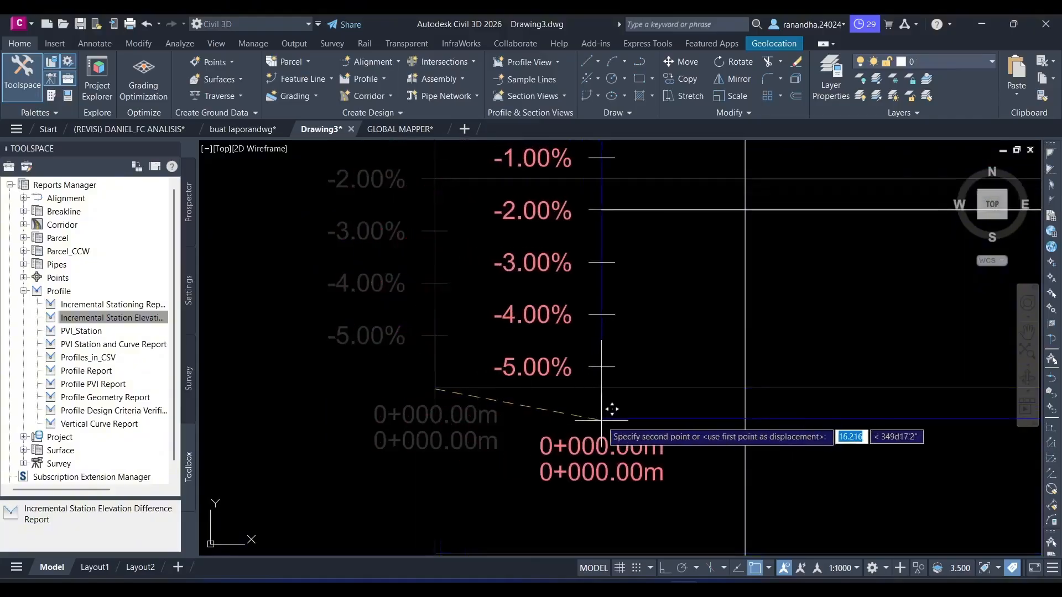
{"action": "scroll", "coordinate": [553, 404], "scroll_direction": "down", "scroll_amount": 4}
{"action": "scroll", "coordinate": [437, 376], "scroll_direction": "up", "scroll_amount": 8}
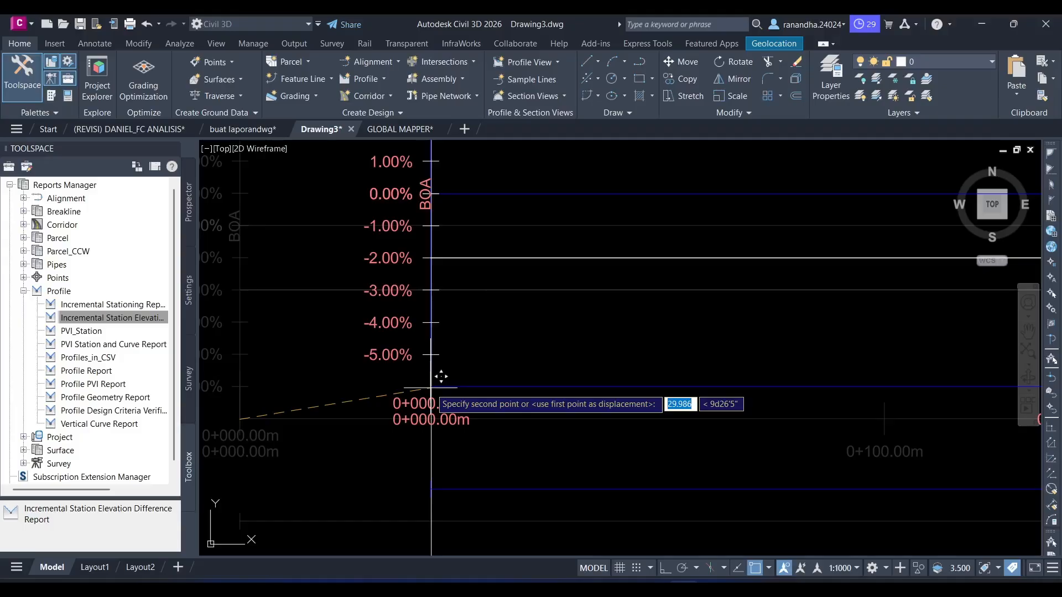
{"action": "left_click", "coordinate": [441, 377]}
- Check how the superelevation view and the surface profile line up along the two vertical construction lines
{"action": "scroll", "coordinate": [517, 380], "scroll_direction": "down", "scroll_amount": 8}
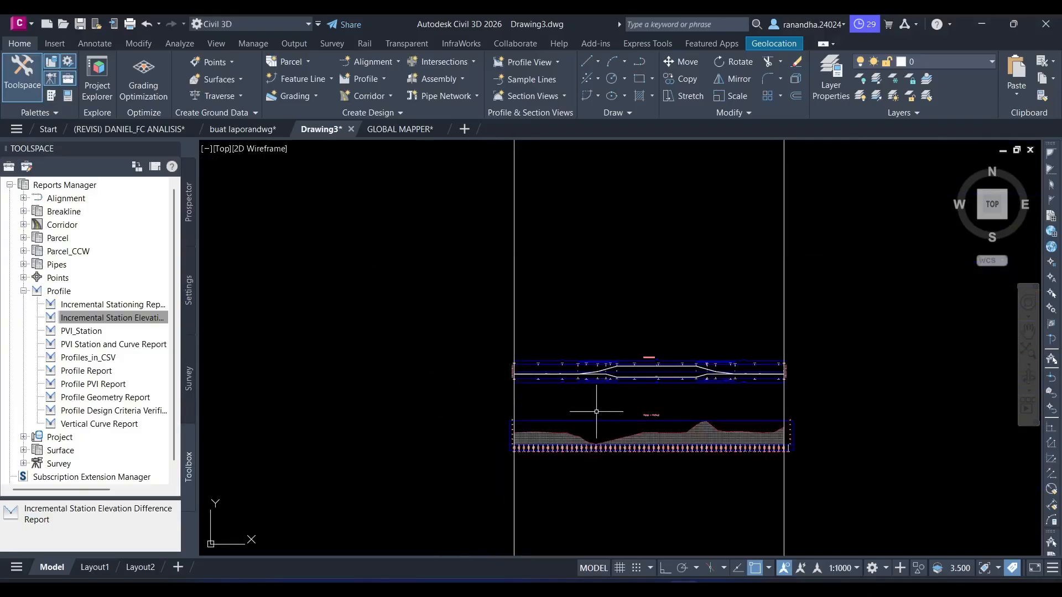
{"action": "scroll", "coordinate": [596, 411], "scroll_direction": "up", "scroll_amount": 6}
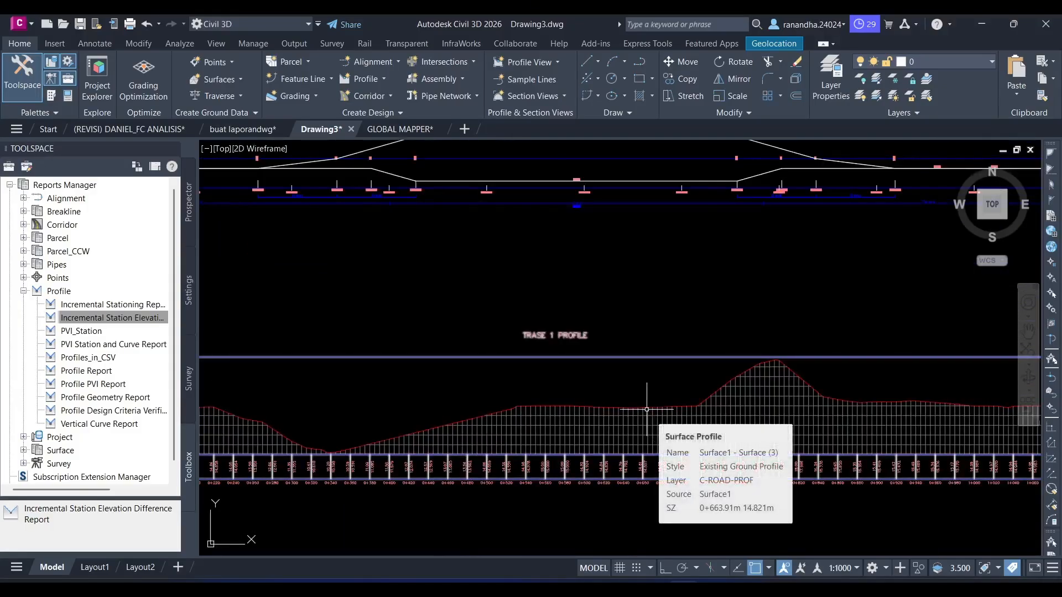
{"action": "scroll", "coordinate": [647, 410], "scroll_direction": "down", "scroll_amount": 6}
{"action": "scroll", "coordinate": [766, 387], "scroll_direction": "up", "scroll_amount": 6}
{"action": "middle_click_drag", "start_coordinate": [489, 394], "coordinate": [671, 285]}
{"action": "scroll", "coordinate": [640, 370], "scroll_direction": "up", "scroll_amount": 3}
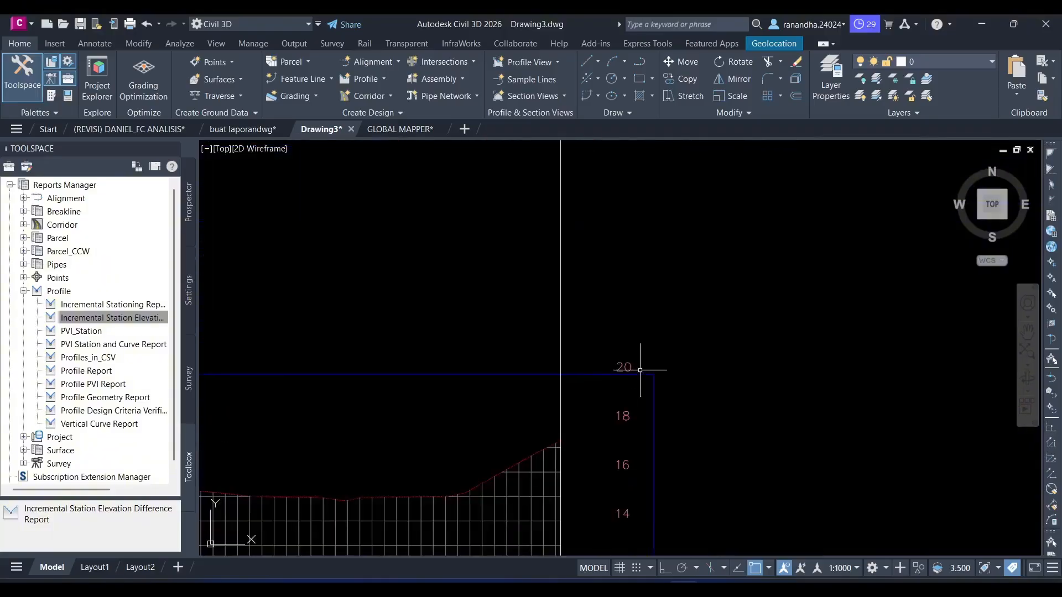
{"action": "scroll", "coordinate": [647, 332], "scroll_direction": "down", "scroll_amount": 5}
{"action": "scroll", "coordinate": [434, 359], "scroll_direction": "down", "scroll_amount": 2}
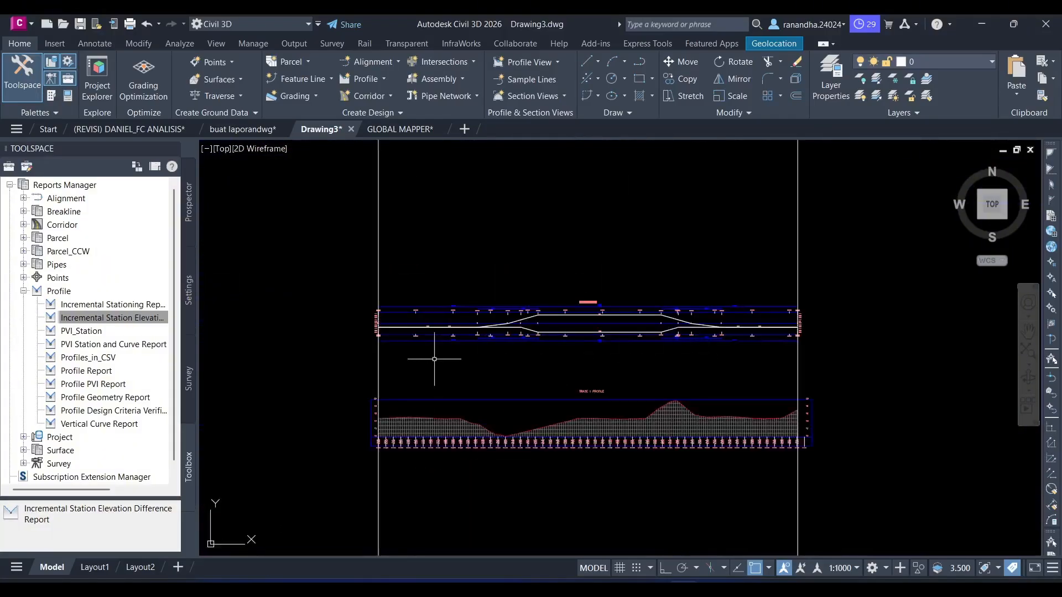
- Delete both vertical construction lines
{"action": "left_click", "coordinate": [875, 196]}
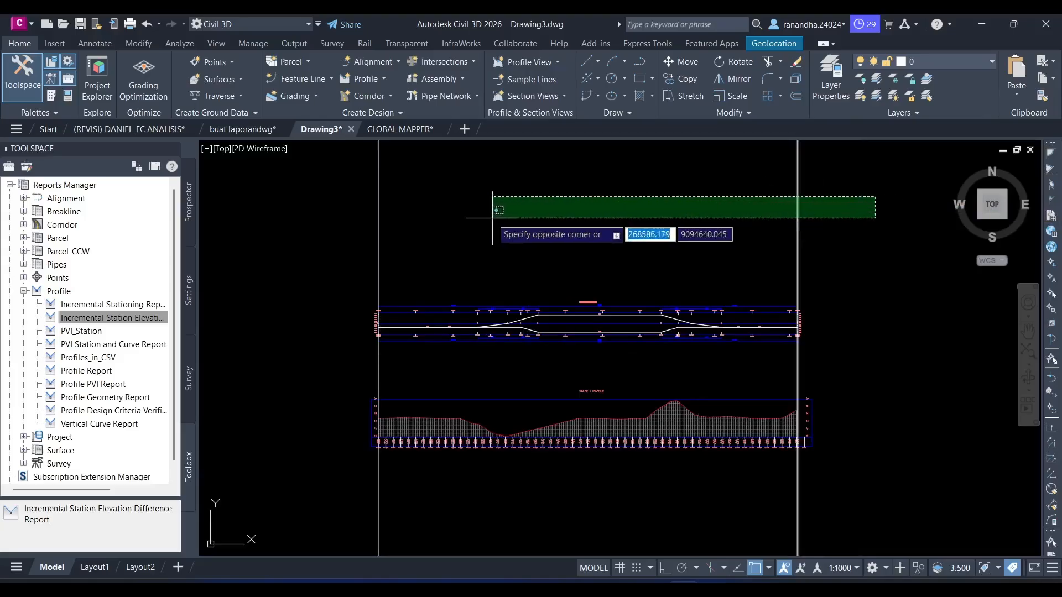
{"action": "left_click", "coordinate": [324, 229]}
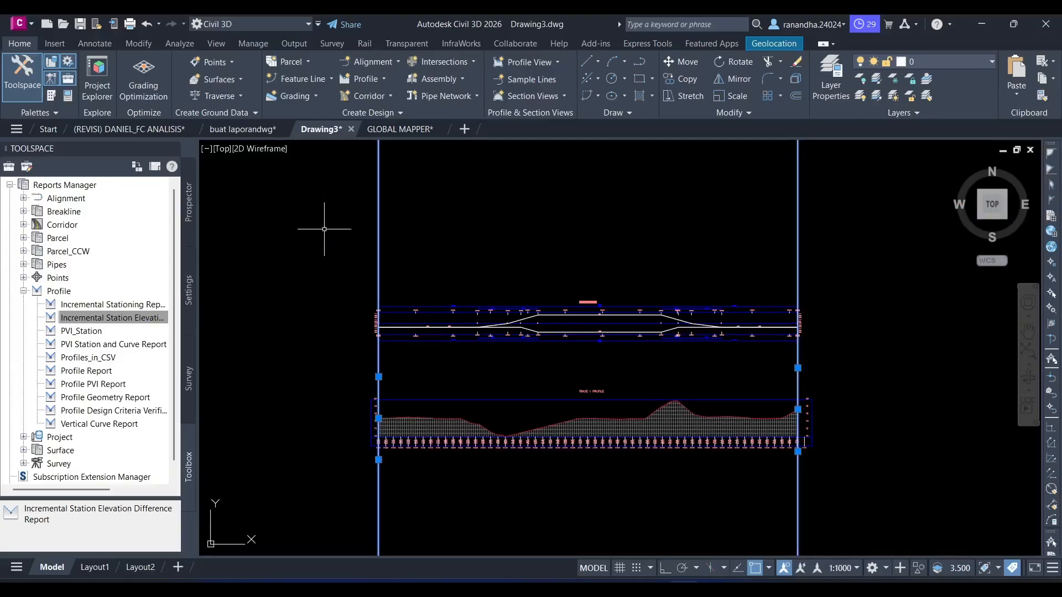
{"action": "key", "text": "Delete"}
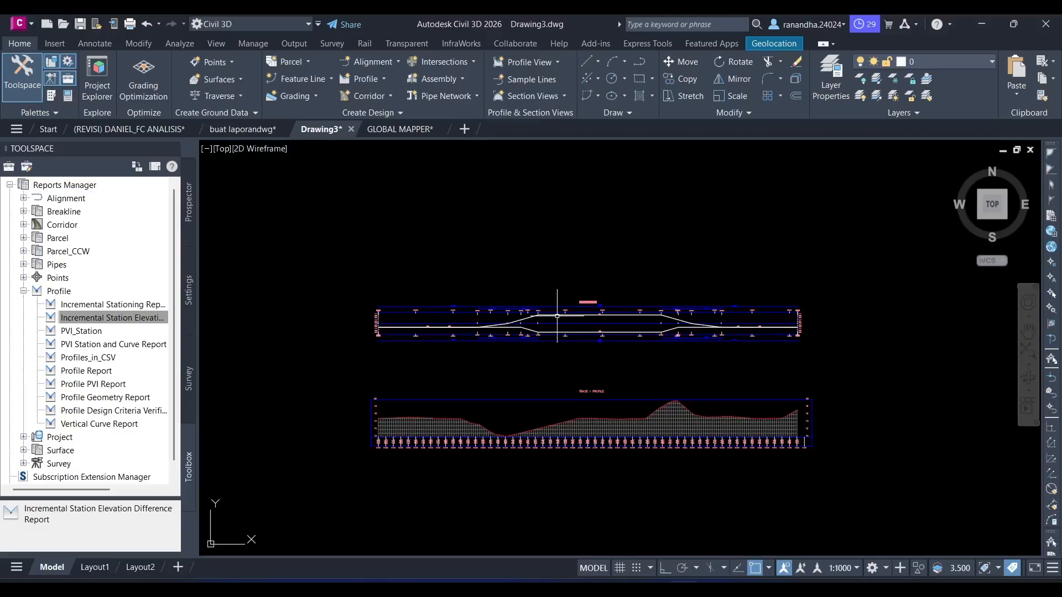
{"action": "type", "text": "sl"}
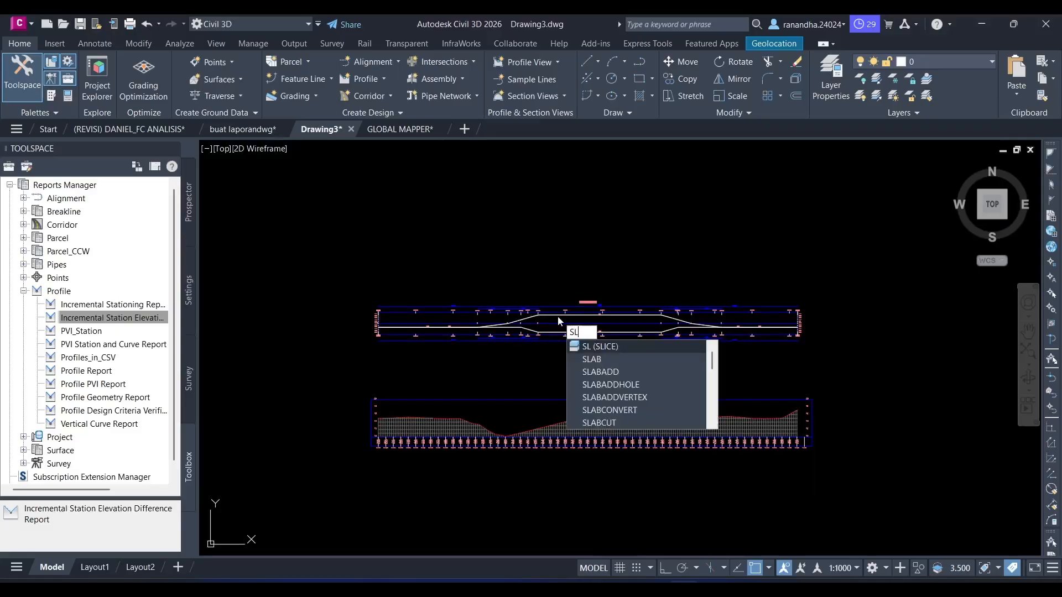
{"action": "key", "text": "Return"}
{"action": "key", "text": "Escape"}
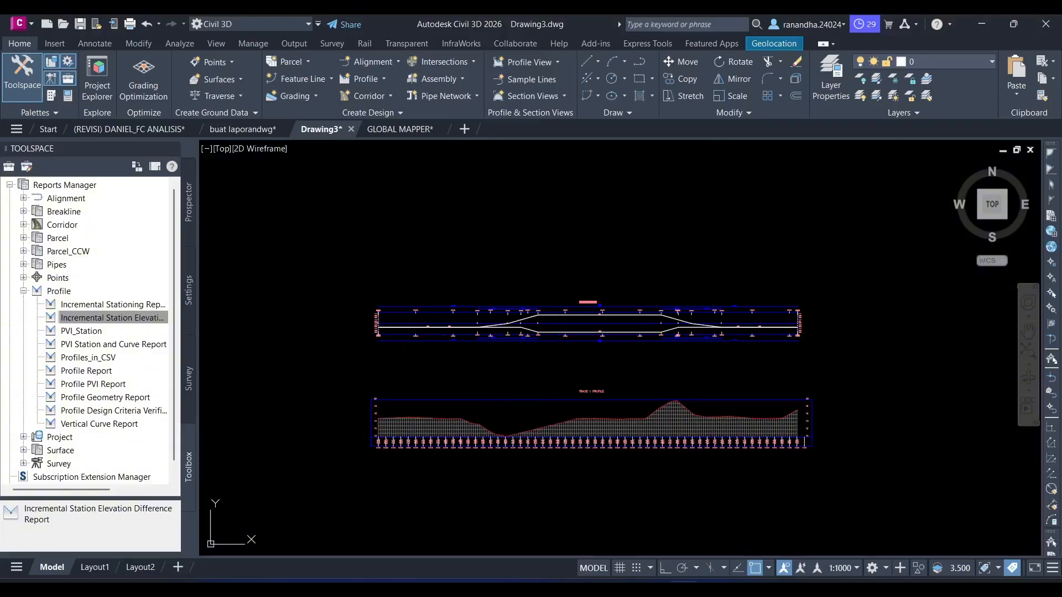
- Draw vertical construction lines through the superelevation diagram's critical points at stations 0+265.38 and 0+918.90
{"action": "key", "text": "Return"}
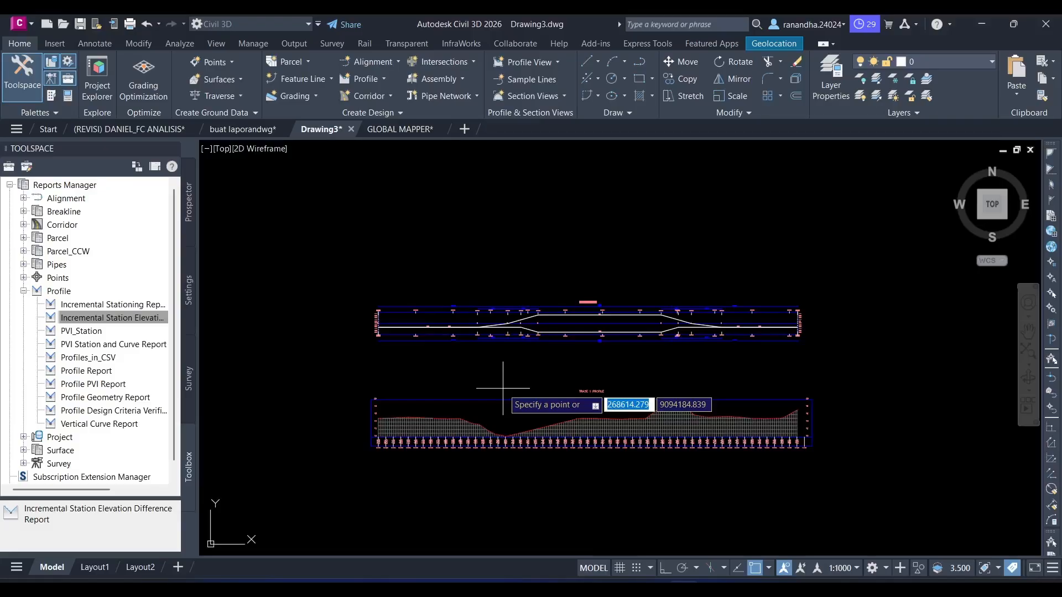
{"action": "left_click", "coordinate": [503, 388]}
{"action": "scroll", "coordinate": [492, 359], "scroll_direction": "up", "scroll_amount": 6}
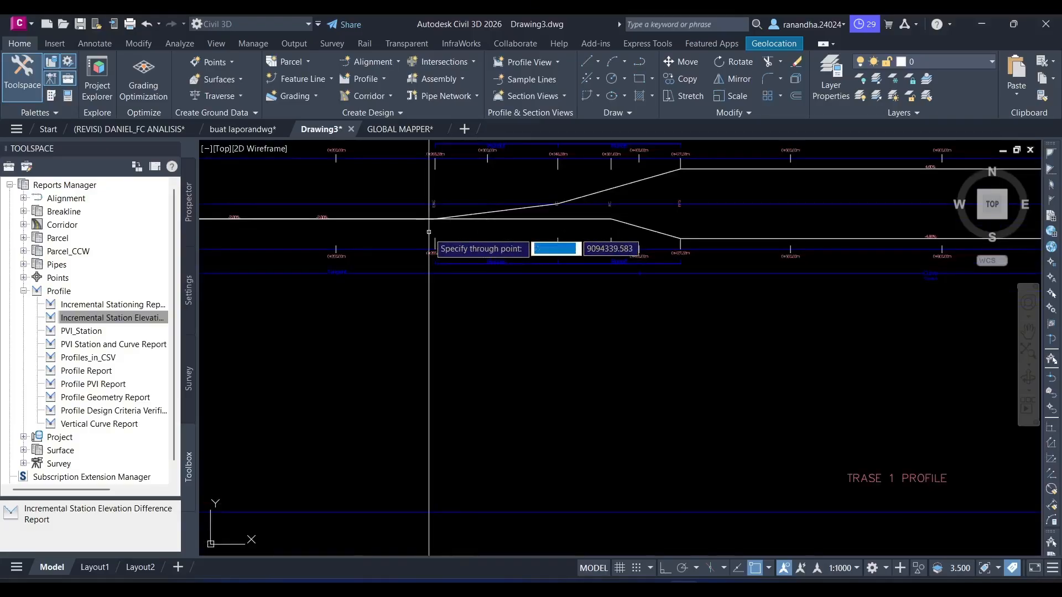
{"action": "scroll", "coordinate": [431, 255], "scroll_direction": "up", "scroll_amount": 5}
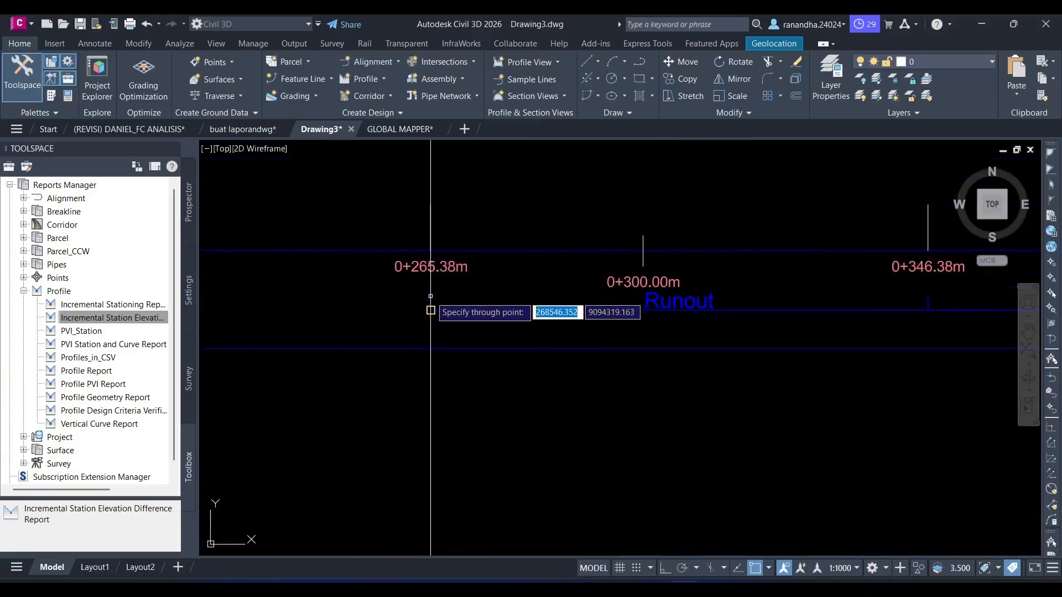
{"action": "scroll", "coordinate": [494, 310], "scroll_direction": "down", "scroll_amount": 6}
{"action": "middle_click_drag", "start_coordinate": [494, 311], "coordinate": [674, 324]}
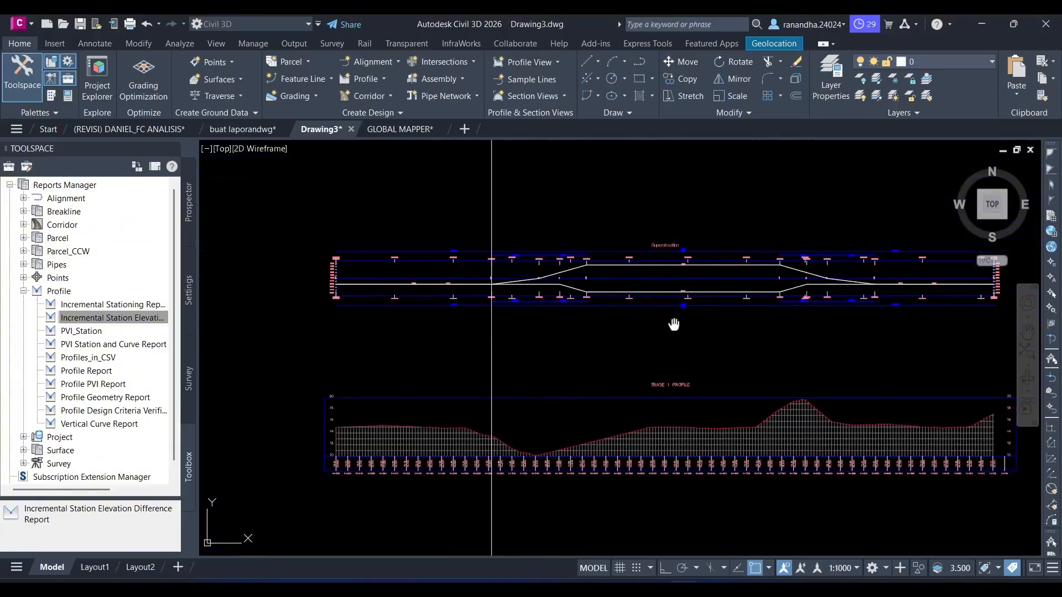
{"action": "scroll", "coordinate": [559, 257], "scroll_direction": "up", "scroll_amount": 5}
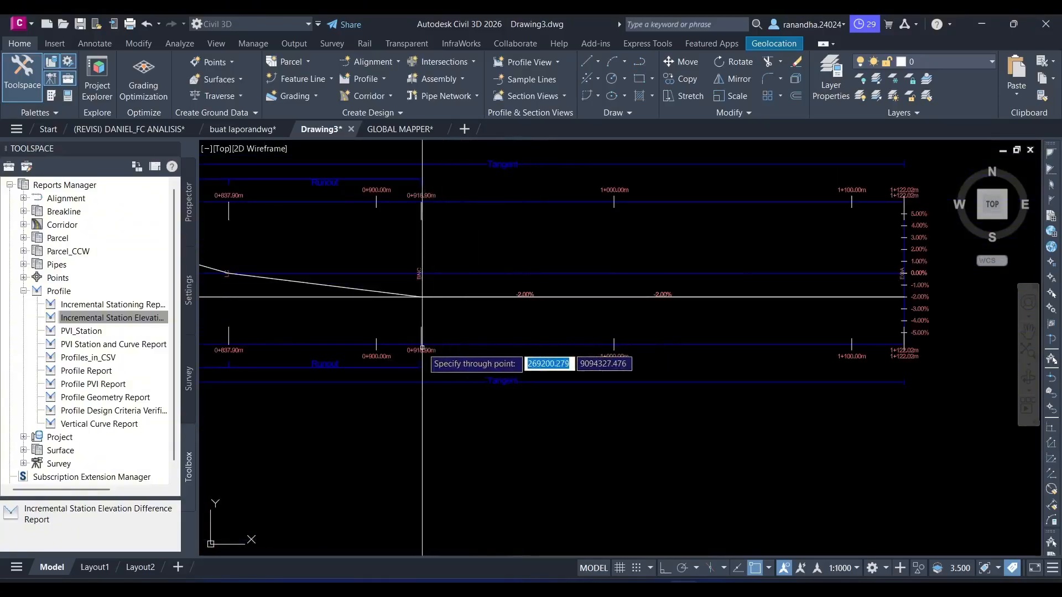
{"action": "key", "text": "Escape"}
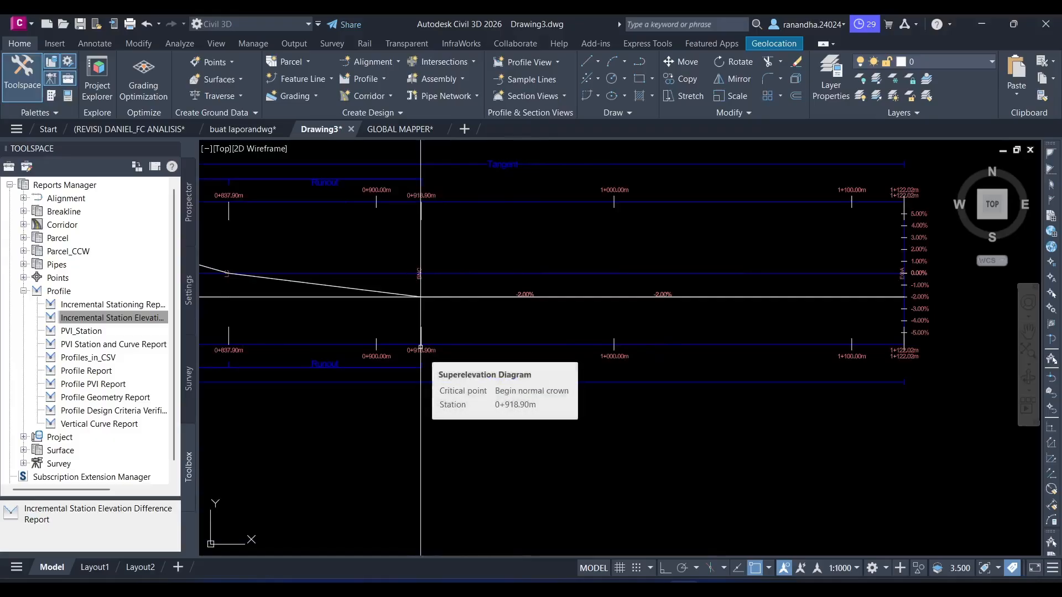
{"action": "scroll", "coordinate": [387, 355], "scroll_direction": "down", "scroll_amount": 6}
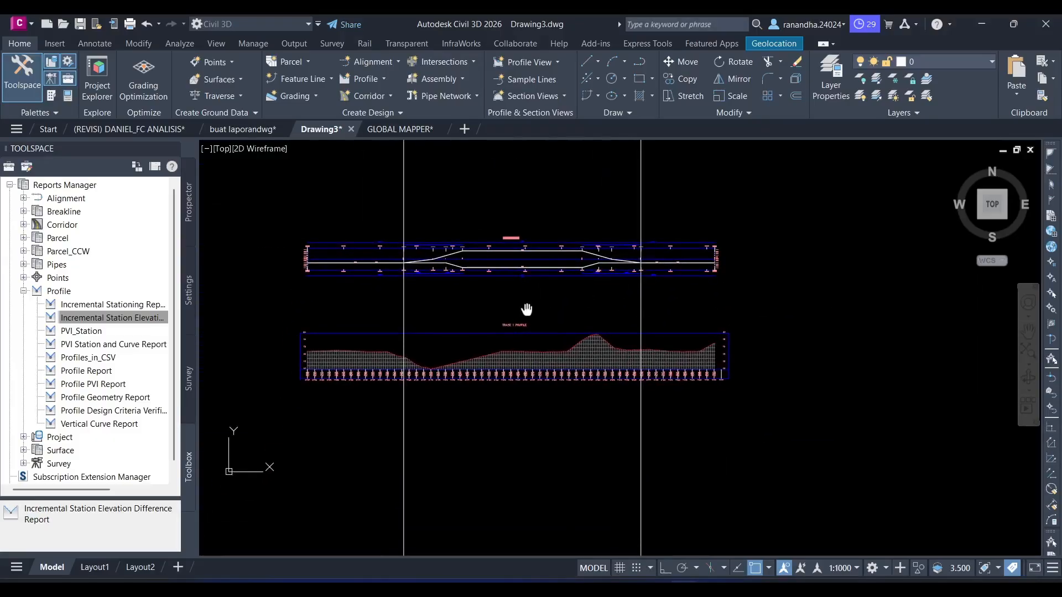
- Draw a horizontal construction line across the TRASE 1 profile view at elevation 12
{"action": "scroll", "coordinate": [340, 386], "scroll_direction": "up", "scroll_amount": 3}
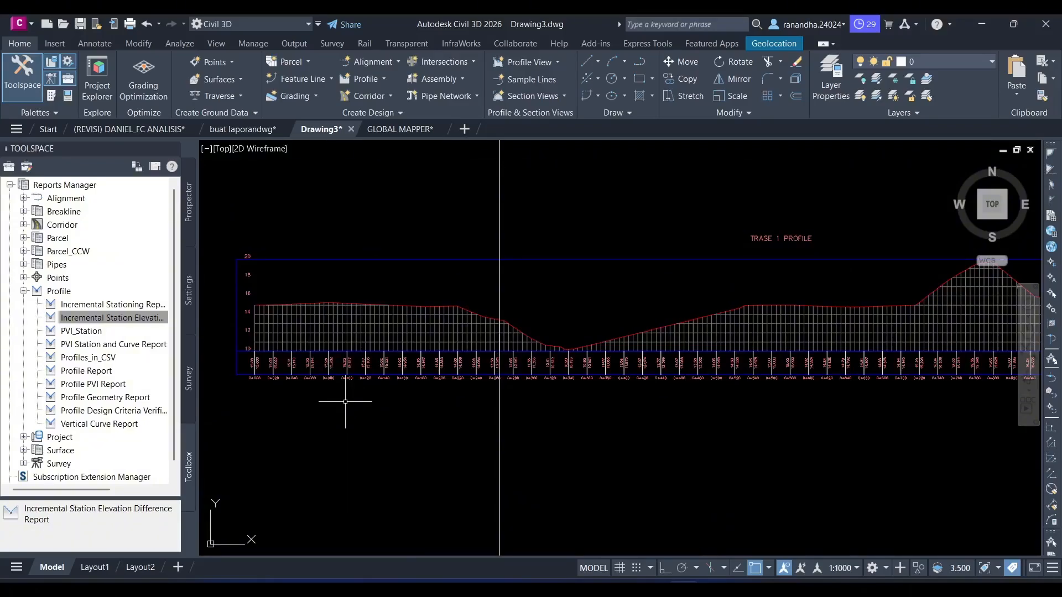
{"action": "type", "text": "xl"}
{"action": "key", "text": "Return"}
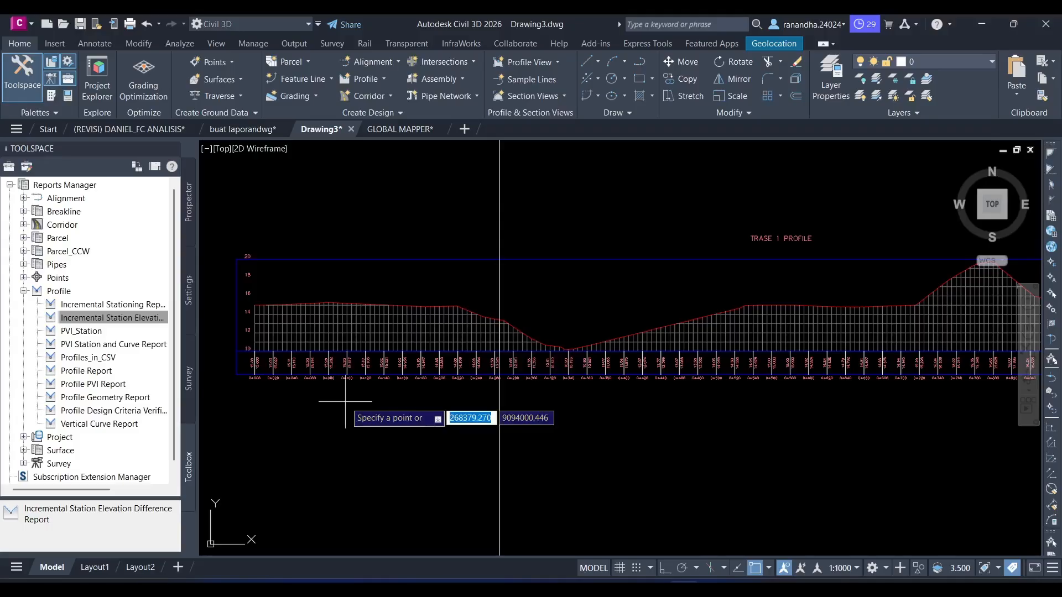
{"action": "type", "text": "h"}
{"action": "key", "text": "Return"}
{"action": "scroll", "coordinate": [304, 330], "scroll_direction": "up", "scroll_amount": 4}
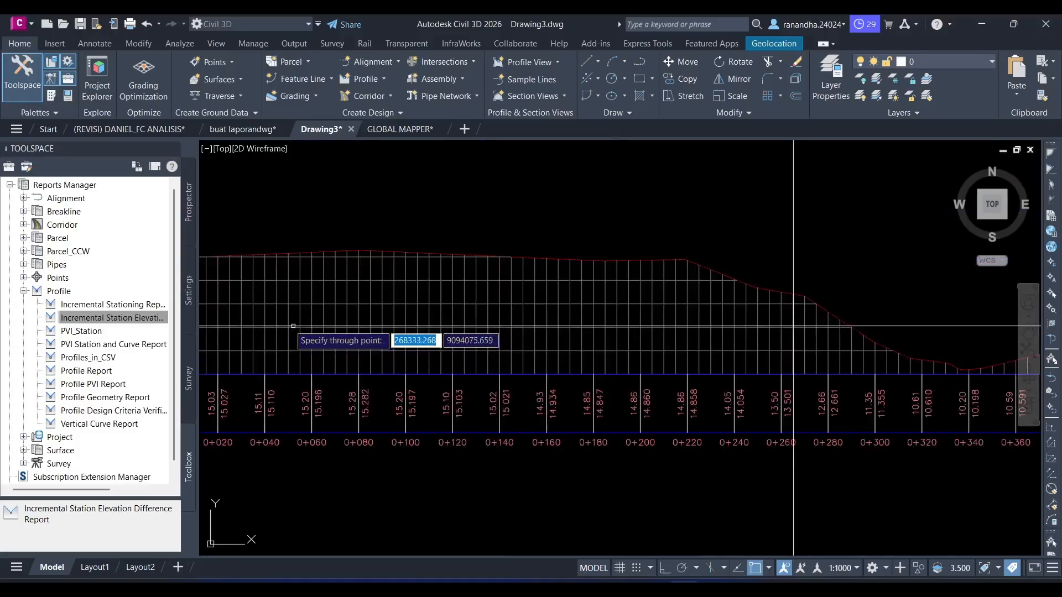
{"action": "scroll", "coordinate": [427, 367], "scroll_direction": "up", "scroll_amount": 5}
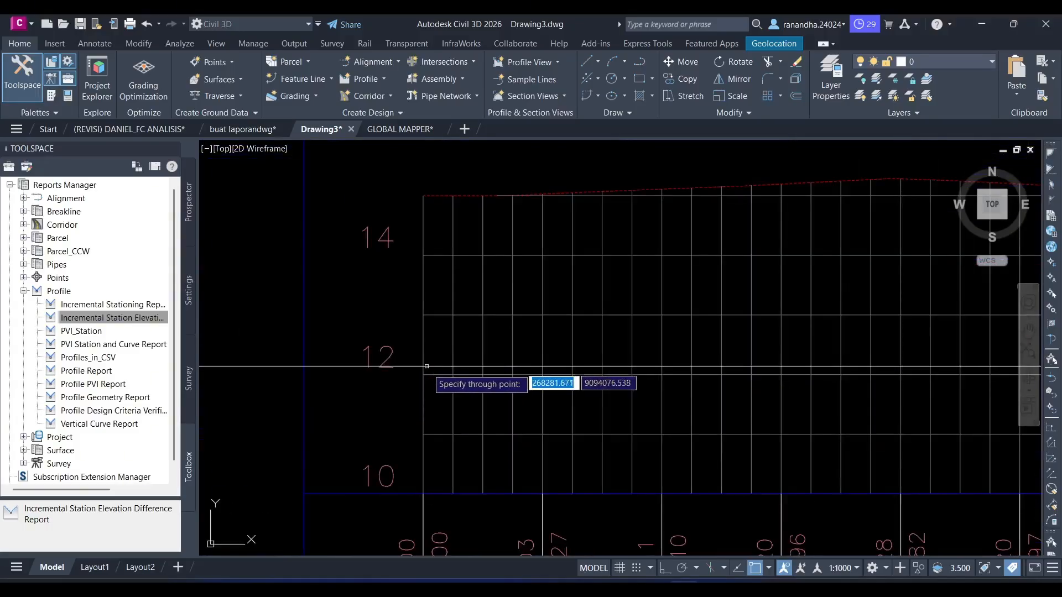
{"action": "left_click", "coordinate": [429, 375]}
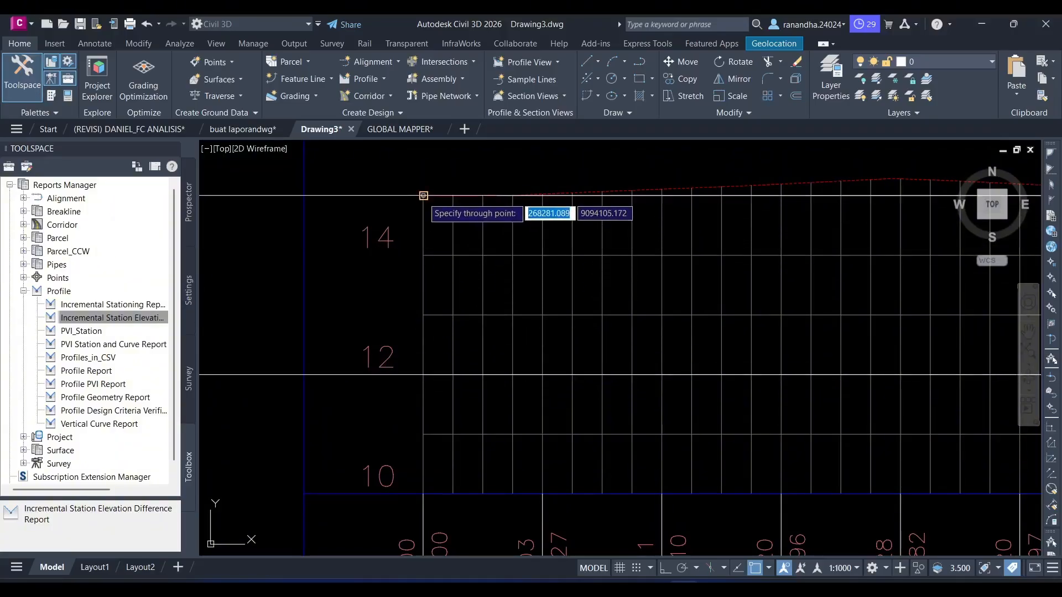
- Add a second horizontal construction line at elevation 14 of the profile view and finish the command
{"action": "scroll", "coordinate": [424, 198], "scroll_direction": "down", "scroll_amount": 6}
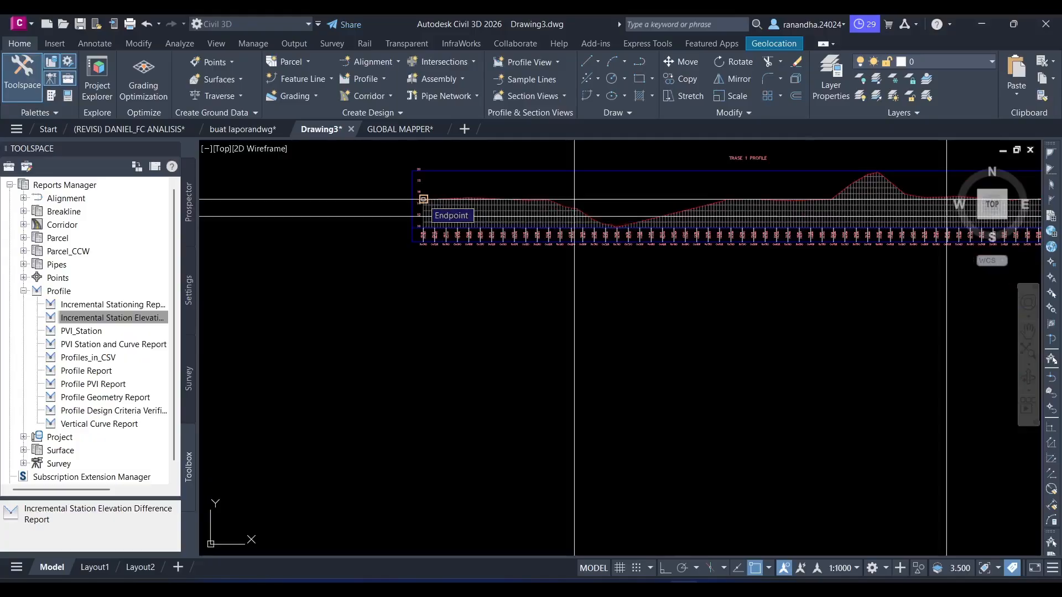
{"action": "middle_click_drag", "start_coordinate": [424, 199], "coordinate": [301, 292]}
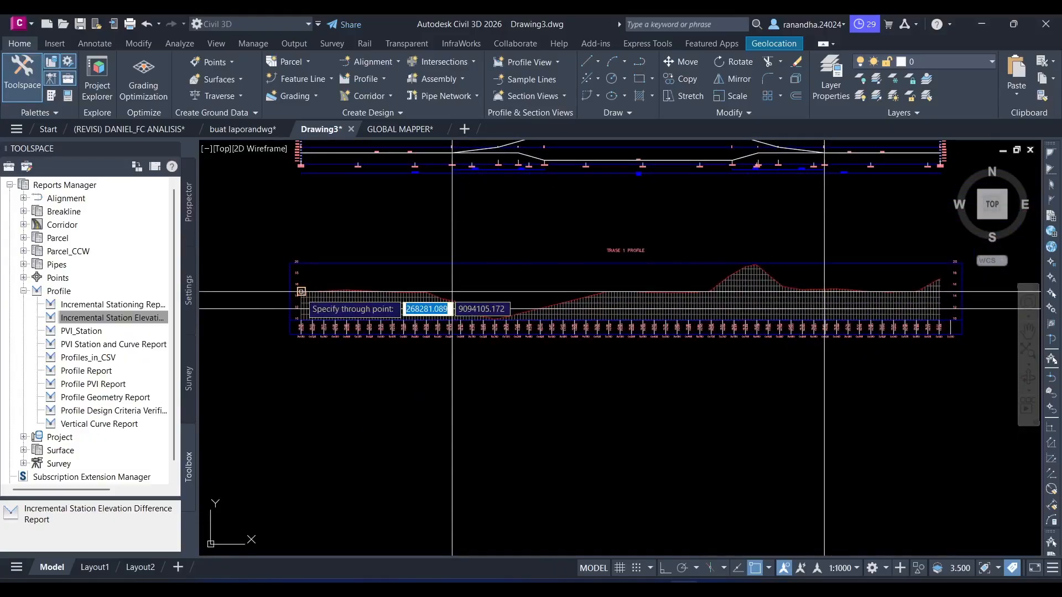
{"action": "scroll", "coordinate": [302, 292], "scroll_direction": "up", "scroll_amount": 5}
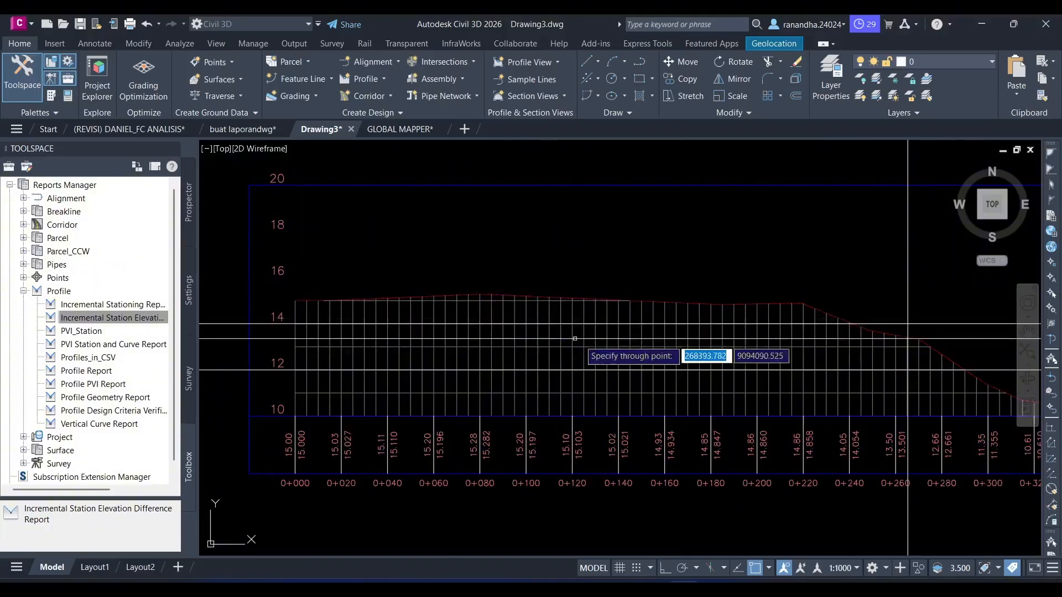
{"action": "scroll", "coordinate": [575, 339], "scroll_direction": "down", "scroll_amount": 5}
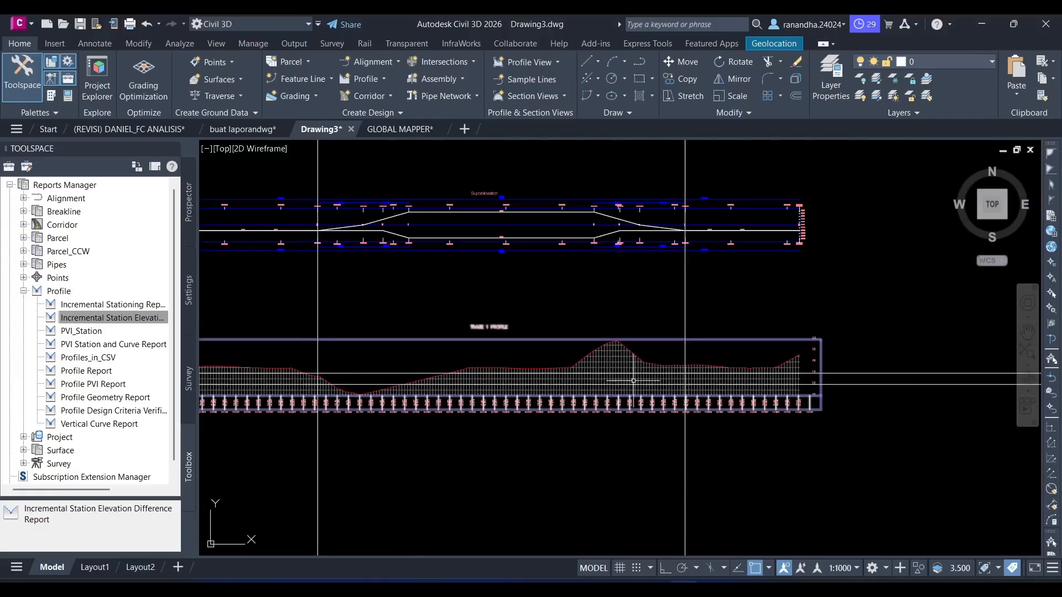
- Examine the surface profile against the horizontal and vertical construction lines and the superelevation diagram above it
{"action": "scroll", "coordinate": [633, 381], "scroll_direction": "down", "scroll_amount": 3}
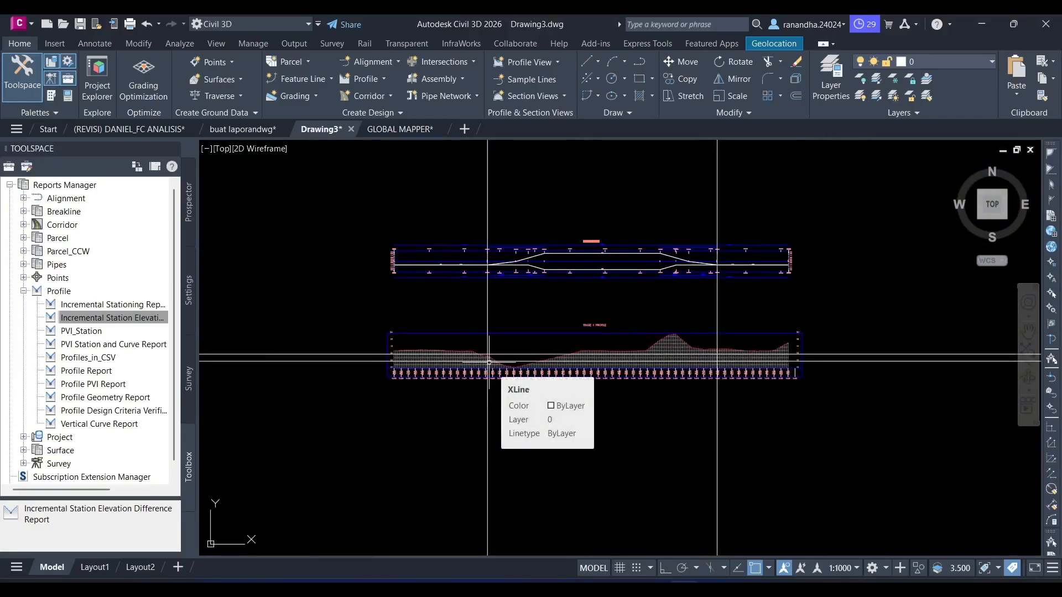
{"action": "scroll", "coordinate": [584, 374], "scroll_direction": "up", "scroll_amount": 4}
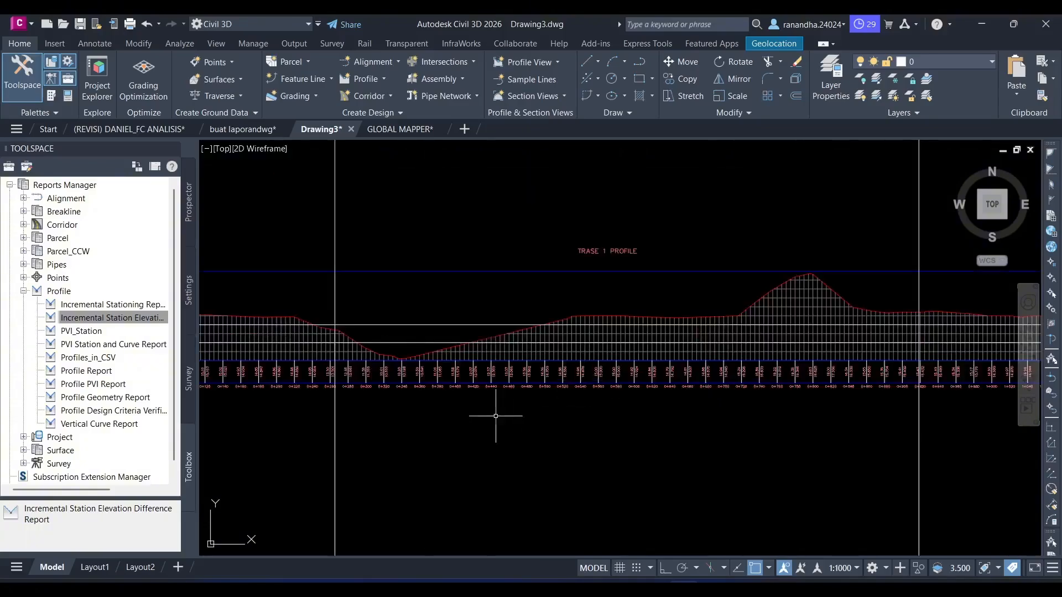
{"action": "scroll", "coordinate": [466, 416], "scroll_direction": "down", "scroll_amount": 2}
{"action": "middle_click_drag", "start_coordinate": [467, 417], "coordinate": [609, 426]}
{"action": "scroll", "coordinate": [586, 410], "scroll_direction": "up", "scroll_amount": 2}
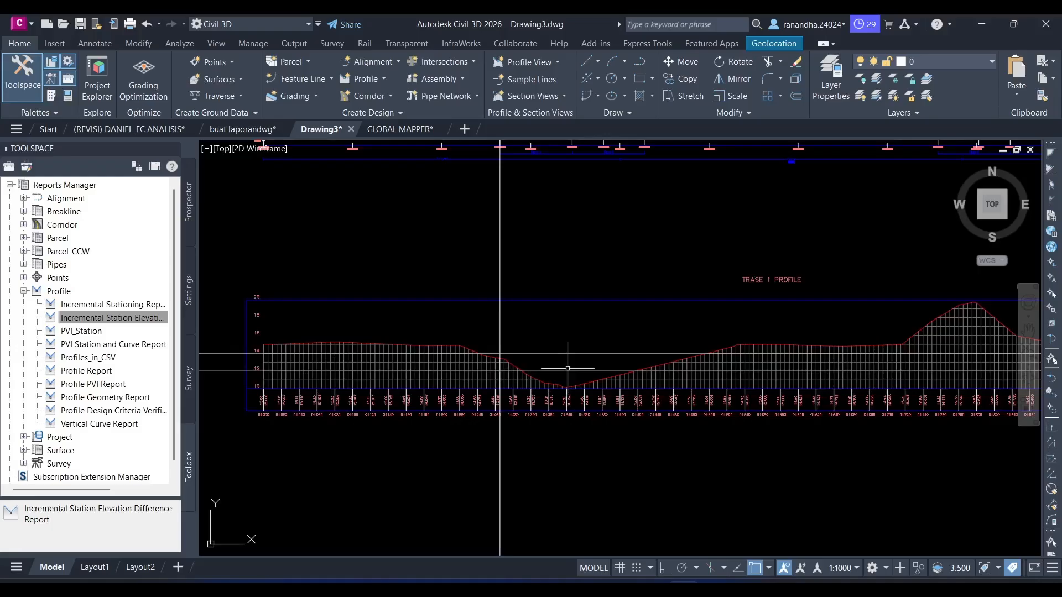
{"action": "mouse_move", "coordinate": [568, 368]}
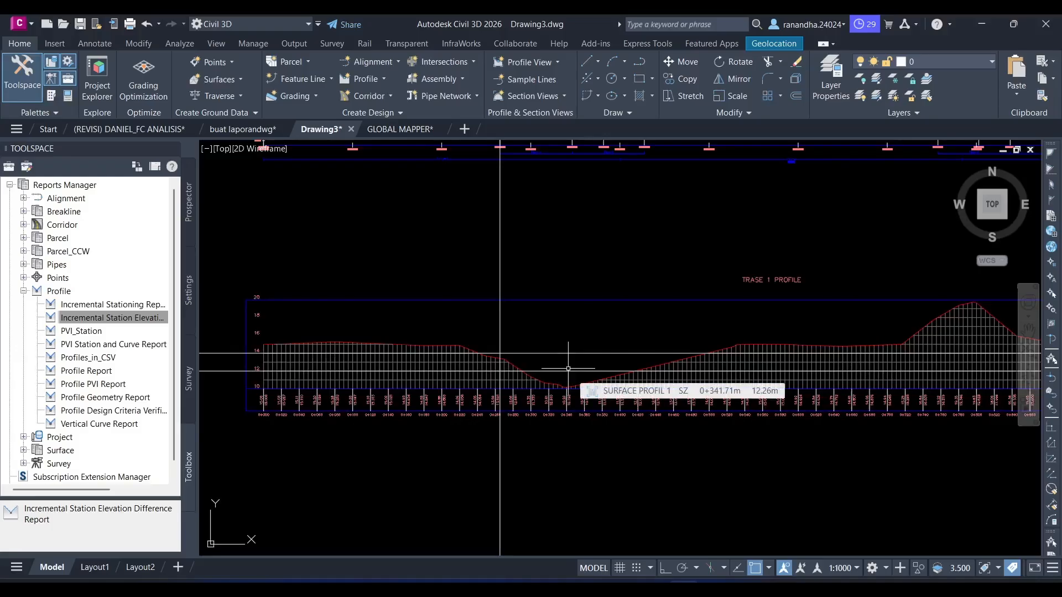
{"action": "scroll", "coordinate": [568, 368], "scroll_direction": "down", "scroll_amount": 3}
{"action": "scroll", "coordinate": [475, 337], "scroll_direction": "up", "scroll_amount": 3}
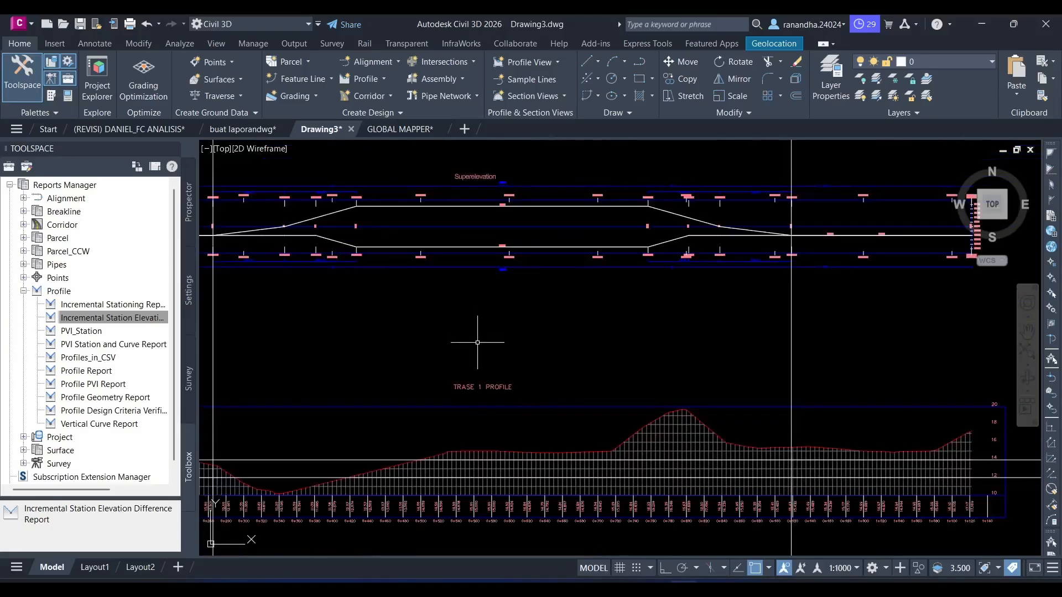
{"action": "scroll", "coordinate": [478, 342], "scroll_direction": "down", "scroll_amount": 3}
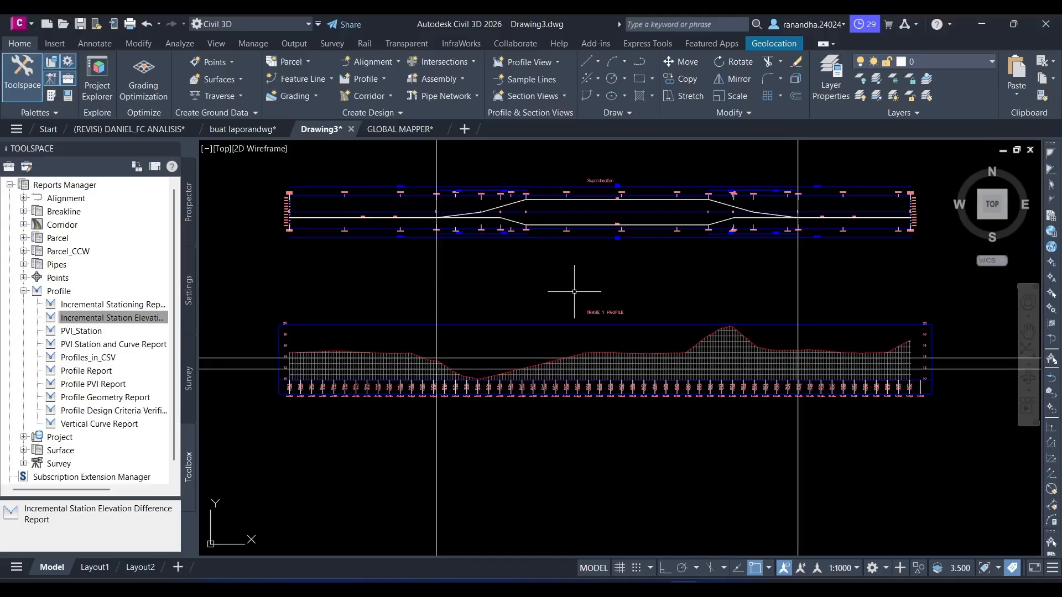
- Create a layout profile named PROFIL 1 in the TRASE 1 profile view, with the Design Profile style and Complete Label Set
{"action": "left_click", "coordinate": [384, 80]}
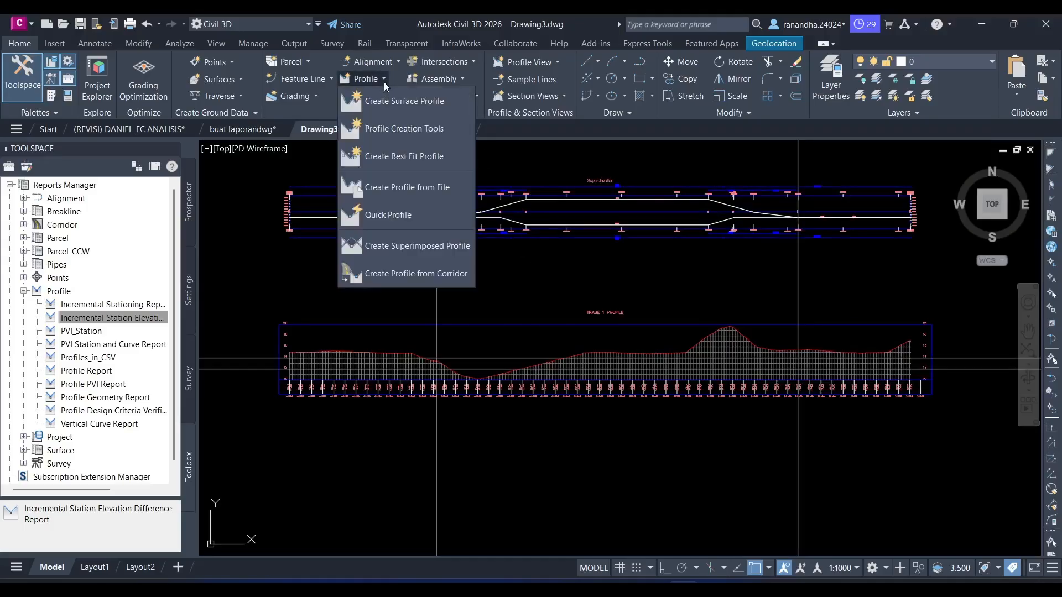
{"action": "left_click", "coordinate": [397, 128]}
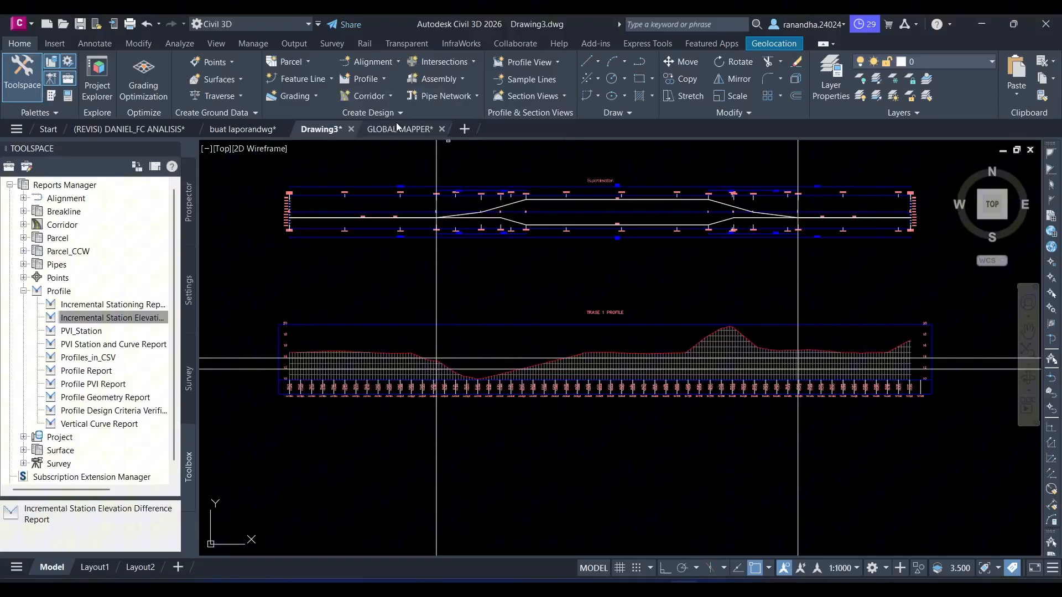
{"action": "left_click", "coordinate": [725, 346]}
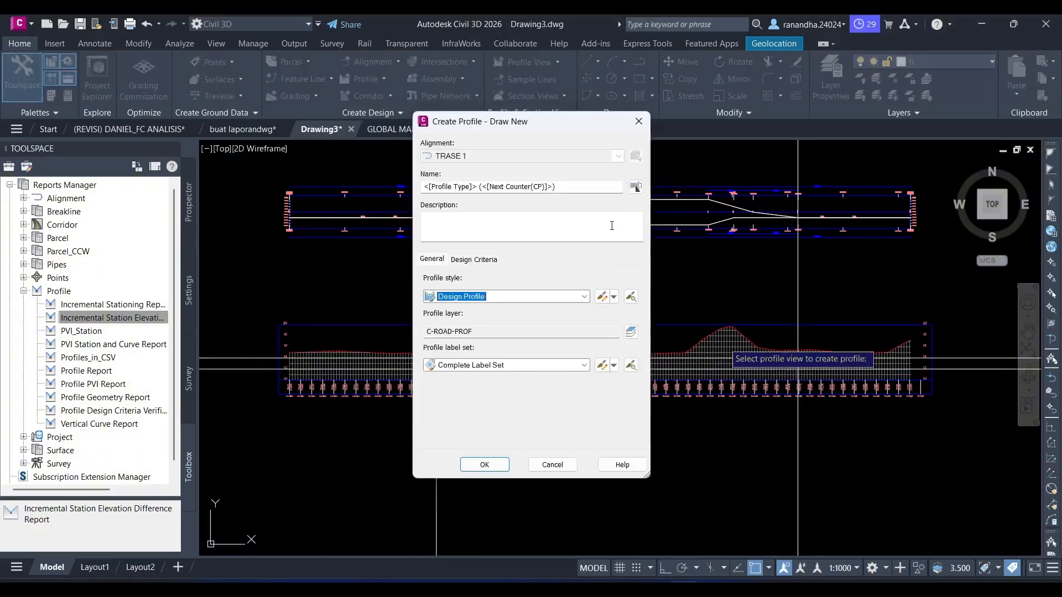
{"action": "left_click", "coordinate": [586, 185]}
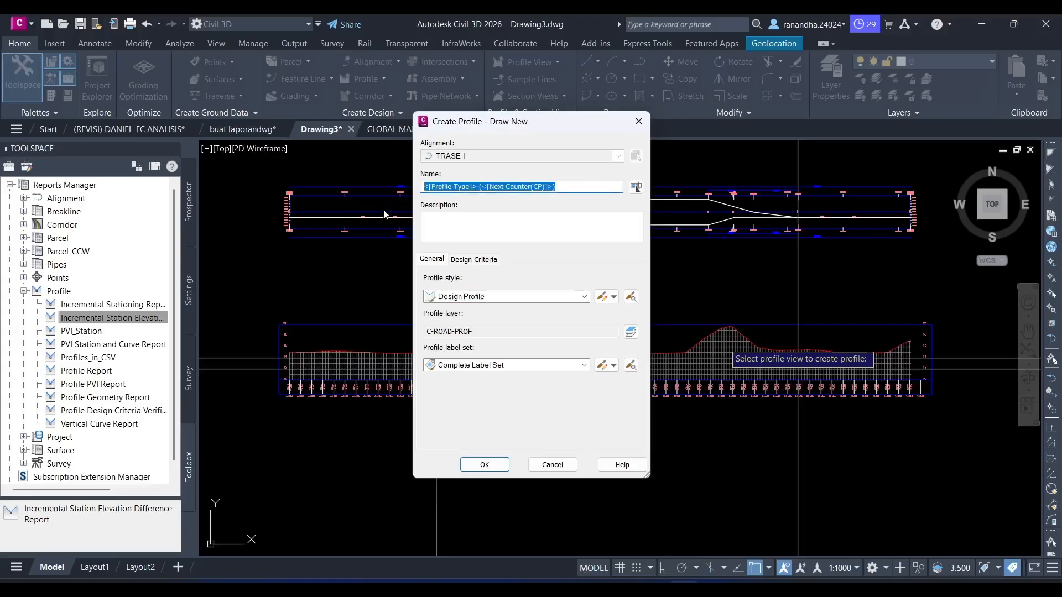
{"action": "type", "text": "PROFIL 1"}
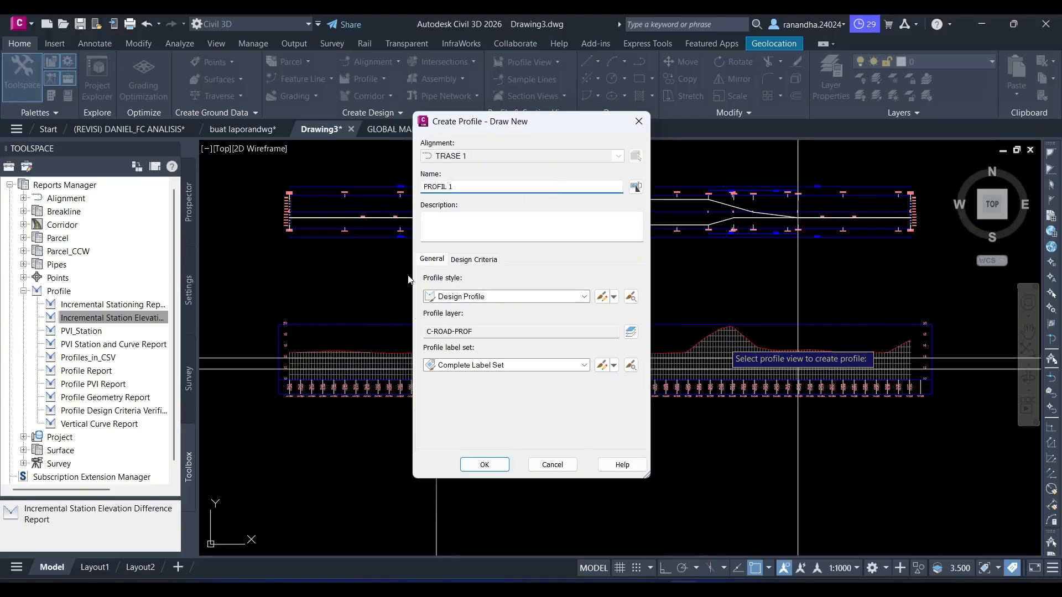
{"action": "left_click", "coordinate": [485, 464]}
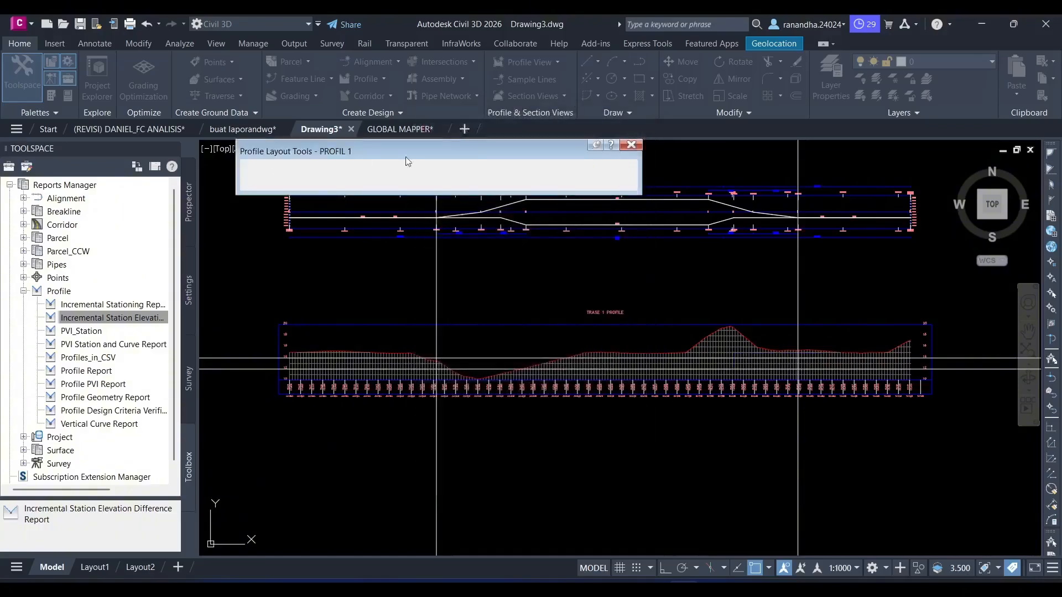
- Draw the first tangent of PROFIL 1 from station 0+000 at elevation 12 to the first vertical construction line at elevation 14
{"action": "left_click", "coordinate": [262, 172]}
{"action": "left_click", "coordinate": [282, 184]}
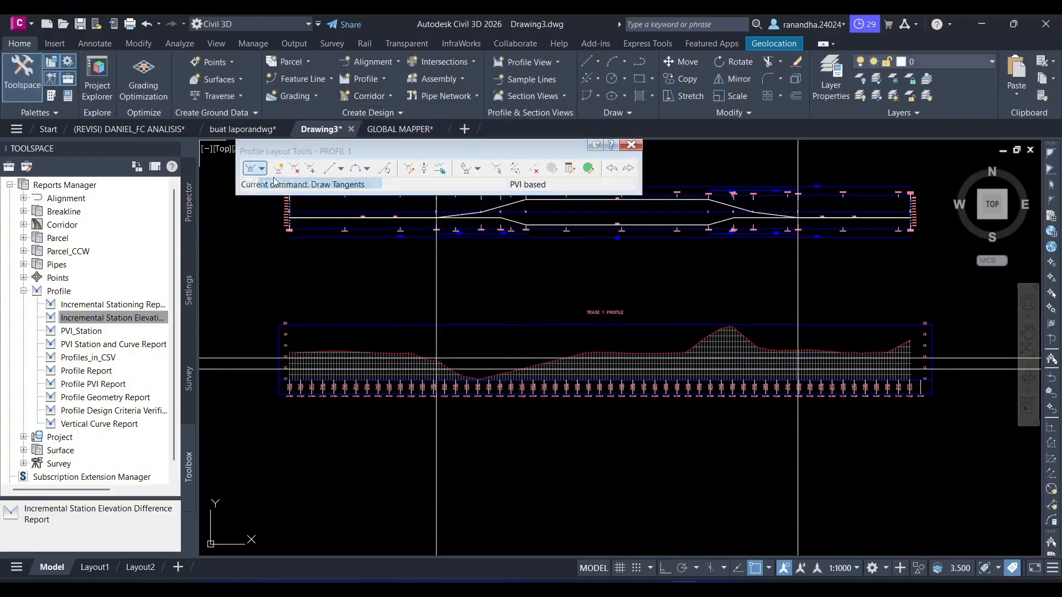
{"action": "left_click", "coordinate": [262, 170]}
{"action": "left_click", "coordinate": [280, 184]}
{"action": "scroll", "coordinate": [288, 365], "scroll_direction": "up", "scroll_amount": 5}
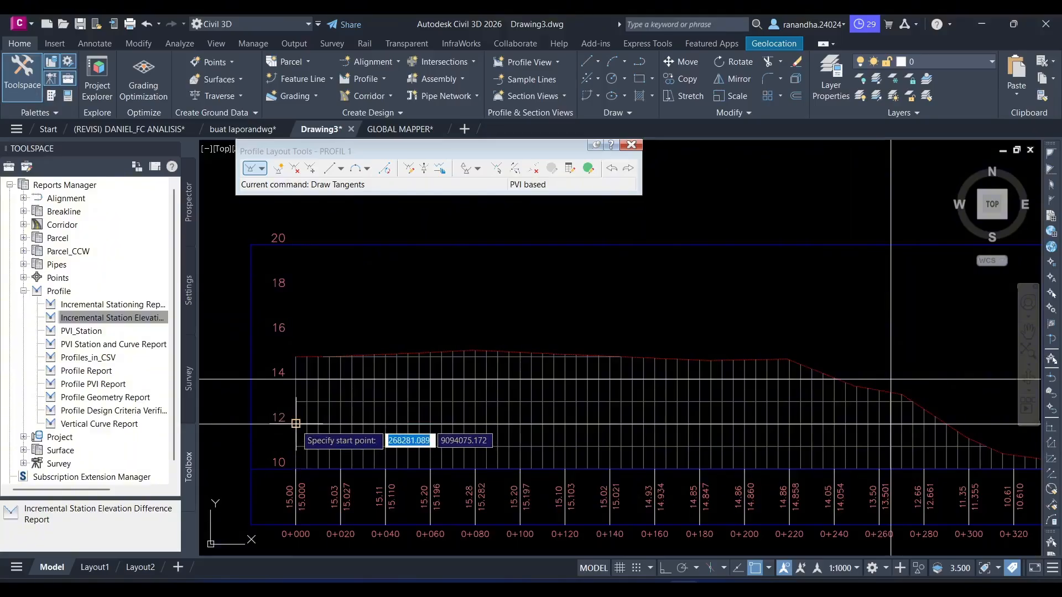
{"action": "scroll", "coordinate": [296, 424], "scroll_direction": "up", "scroll_amount": 6}
{"action": "left_click", "coordinate": [292, 425]}
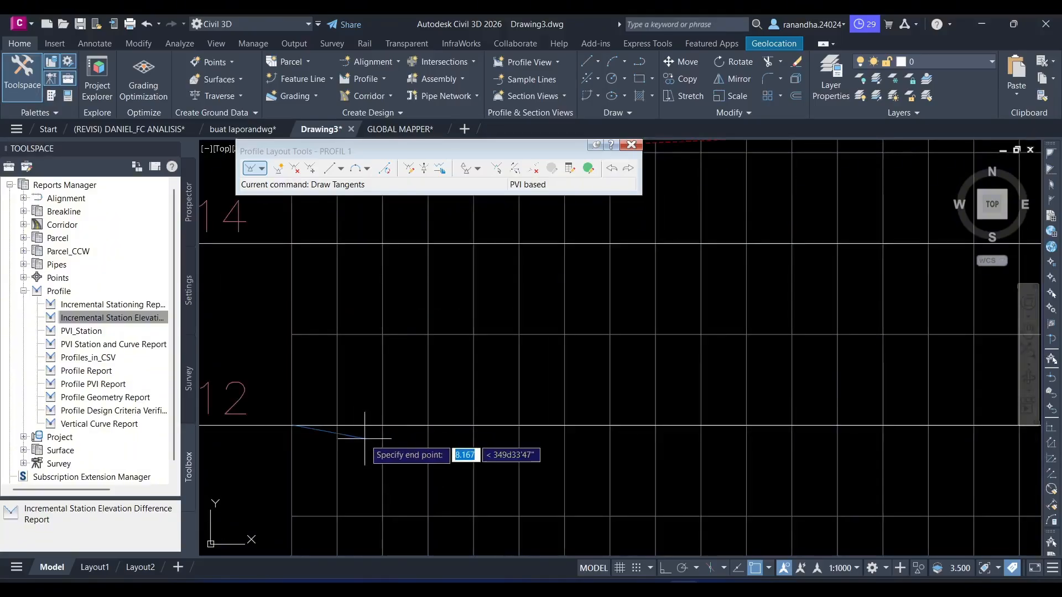
{"action": "scroll", "coordinate": [365, 439], "scroll_direction": "down", "scroll_amount": 6}
{"action": "scroll", "coordinate": [715, 450], "scroll_direction": "up", "scroll_amount": 9}
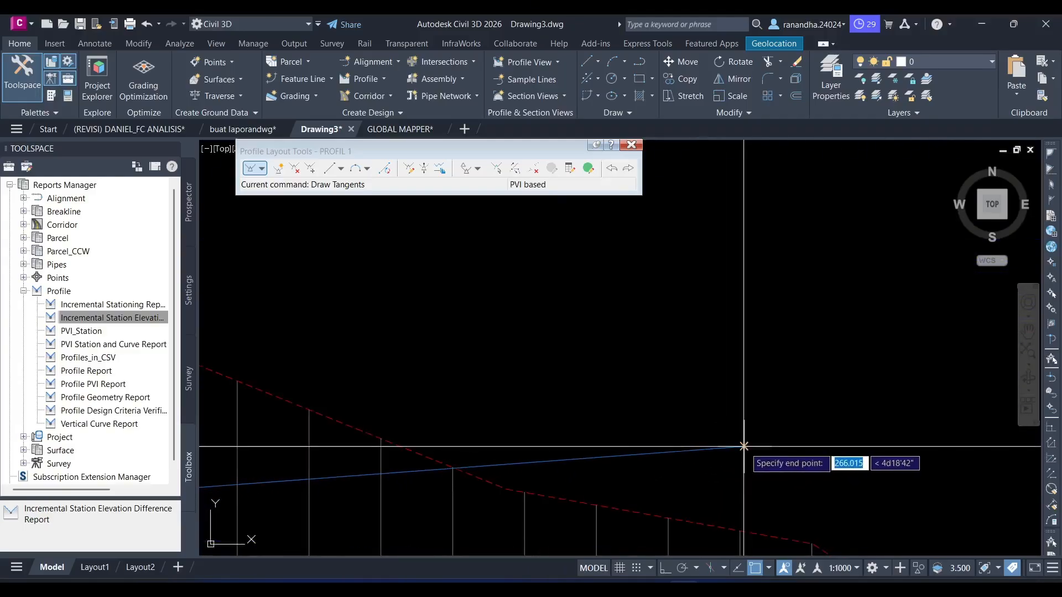
{"action": "scroll", "coordinate": [764, 438], "scroll_direction": "down", "scroll_amount": 5}
{"action": "scroll", "coordinate": [764, 439], "scroll_direction": "down", "scroll_amount": 4}
{"action": "middle_click_drag", "start_coordinate": [764, 438], "coordinate": [615, 405]}
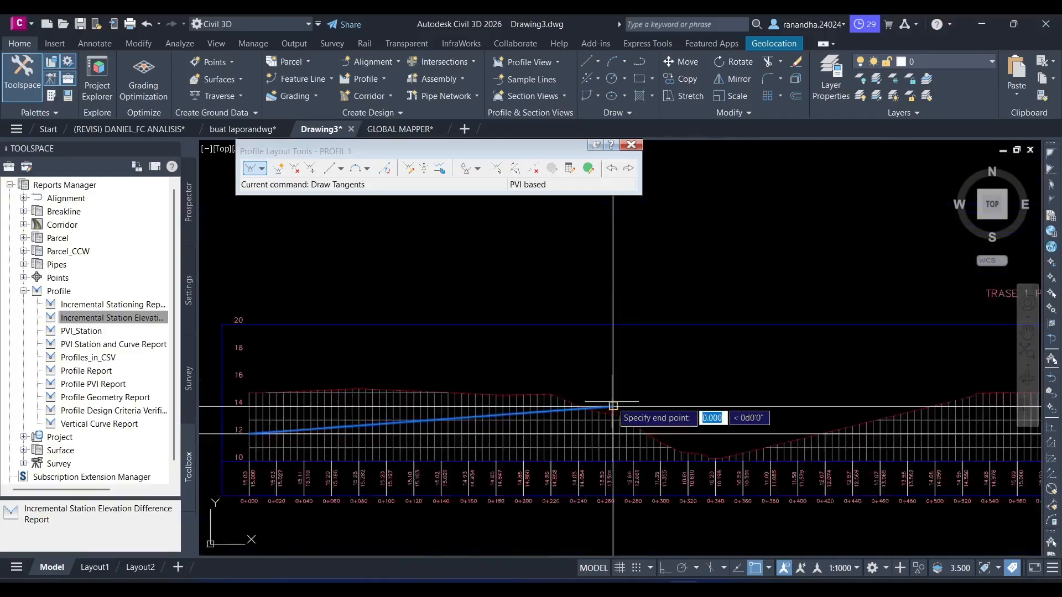
- Draw the second PROFIL 1 tangent to the second vertical construction line, ending near station 0+920 at about elevation 15.4
{"action": "scroll", "coordinate": [614, 404], "scroll_direction": "down", "scroll_amount": 2}
{"action": "middle_click_drag", "start_coordinate": [843, 398], "coordinate": [489, 395]}
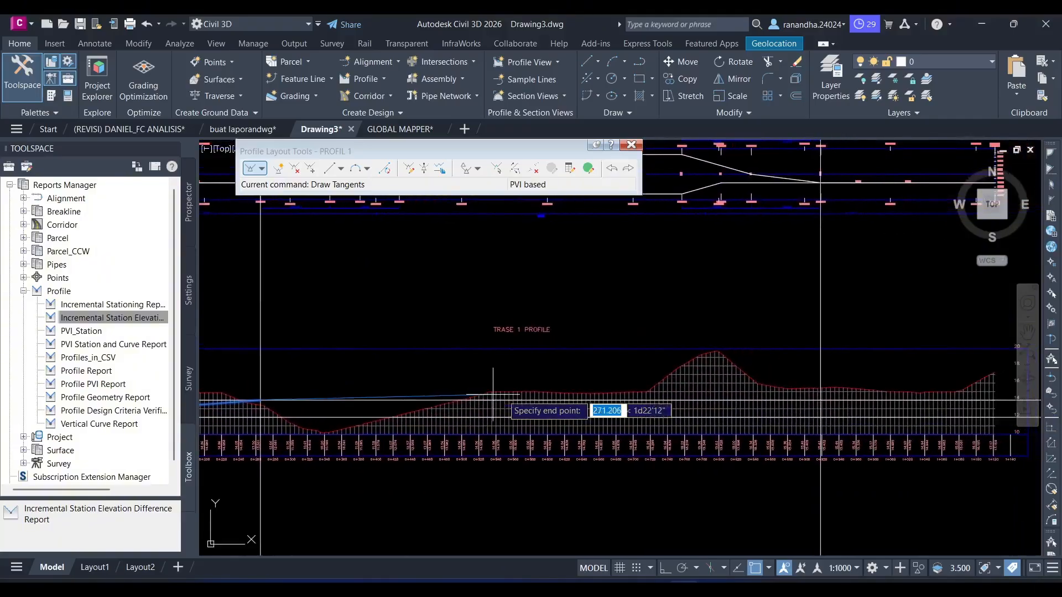
{"action": "scroll", "coordinate": [813, 374], "scroll_direction": "up", "scroll_amount": 6}
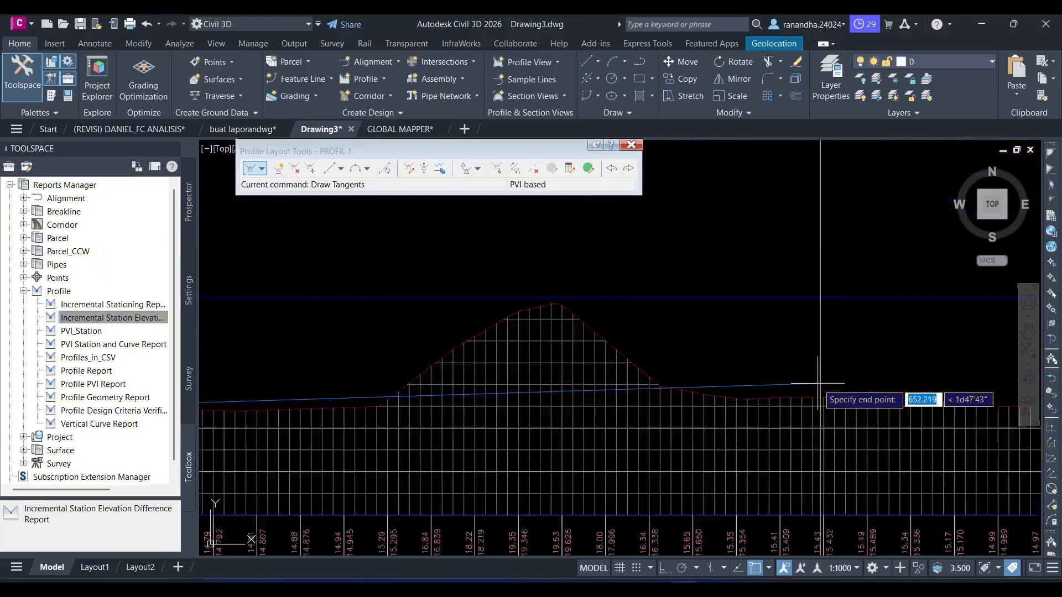
{"action": "scroll", "coordinate": [820, 419], "scroll_direction": "down", "scroll_amount": 5}
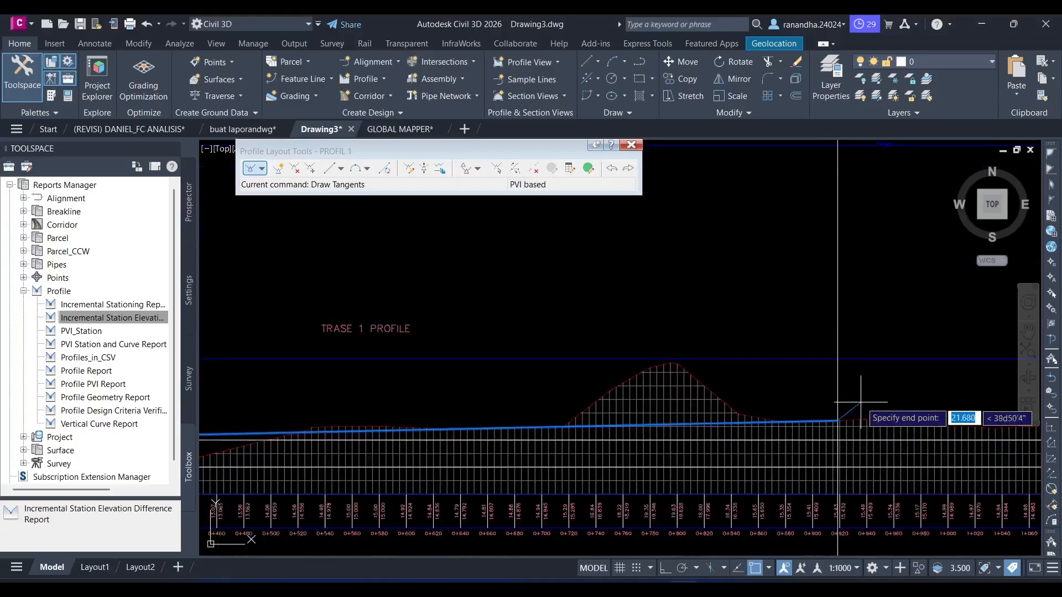
- Draw the last PROFIL 1 tangent to the end of the surface profile, near station 1+120, and finish the layout
{"action": "middle_click_drag", "start_coordinate": [878, 403], "coordinate": [517, 351]}
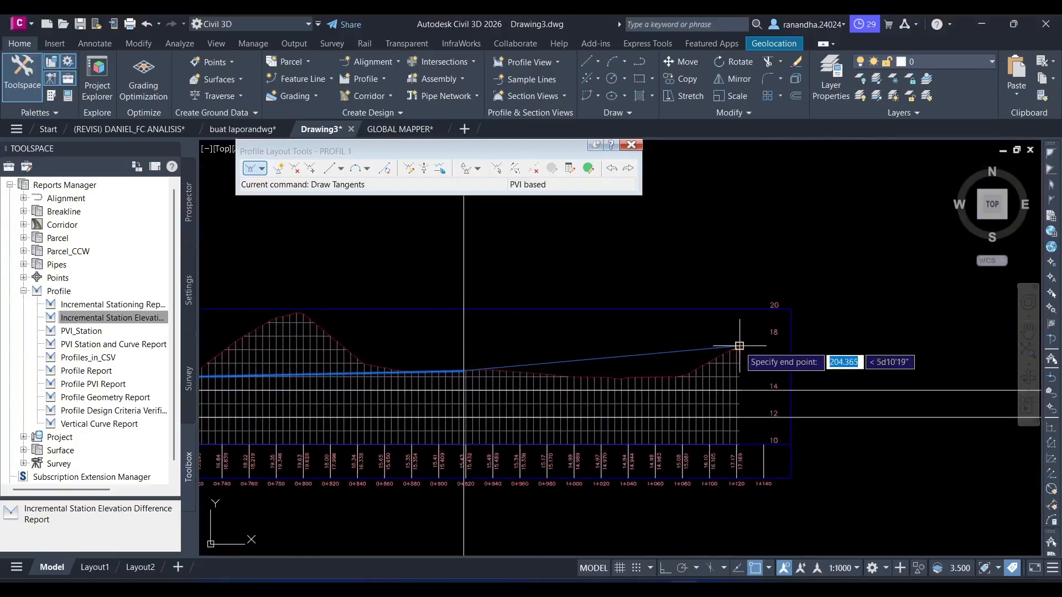
{"action": "left_click", "coordinate": [740, 346]}
{"action": "scroll", "coordinate": [742, 383], "scroll_direction": "down", "scroll_amount": 2}
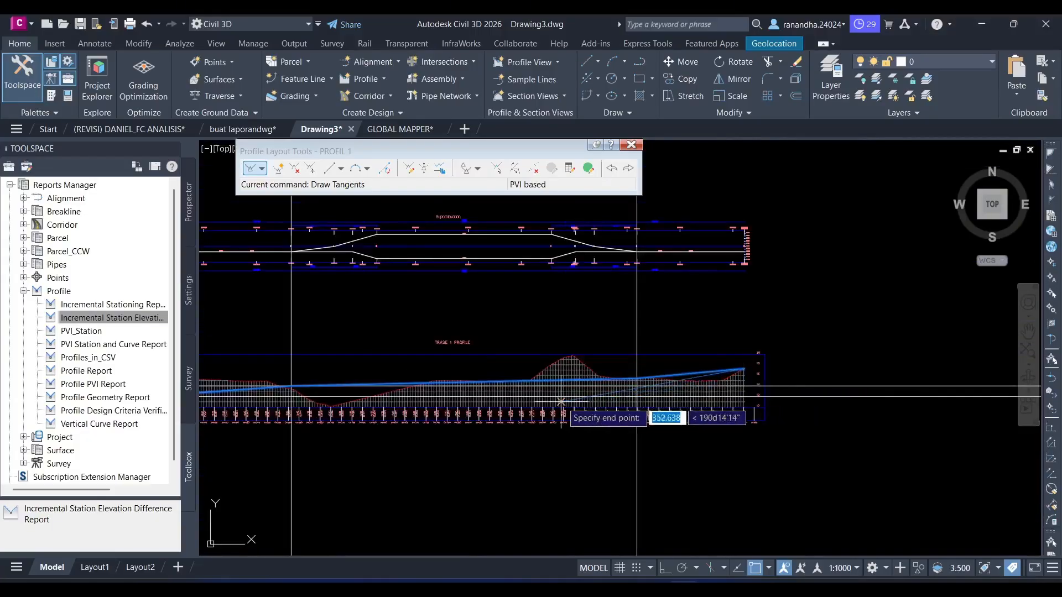
{"action": "middle_click_drag", "start_coordinate": [561, 401], "coordinate": [640, 430]}
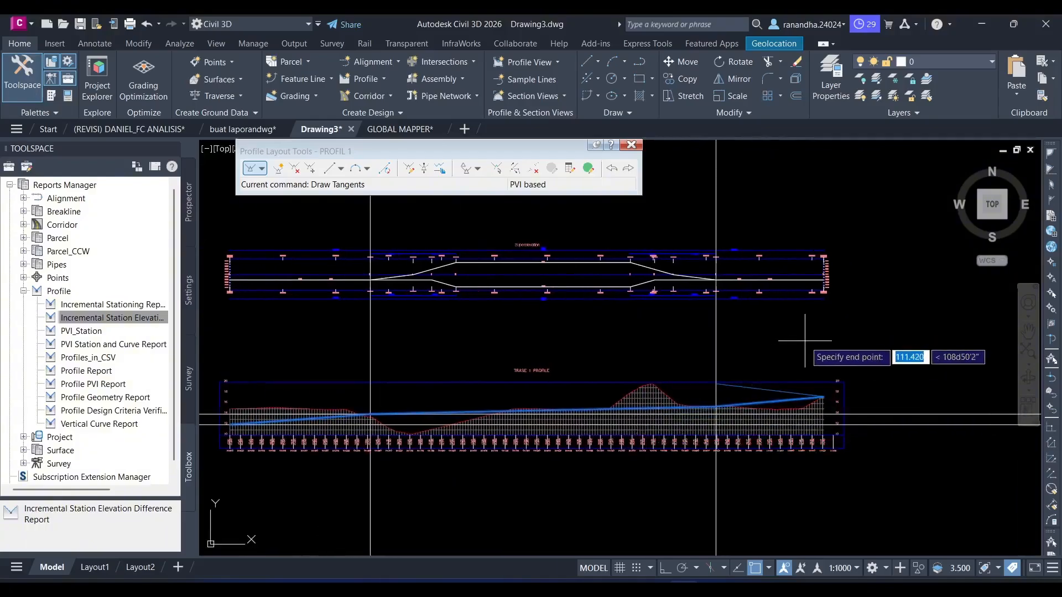
{"action": "scroll", "coordinate": [803, 356], "scroll_direction": "up", "scroll_amount": 3}
{"action": "scroll", "coordinate": [804, 341], "scroll_direction": "down", "scroll_amount": 5}
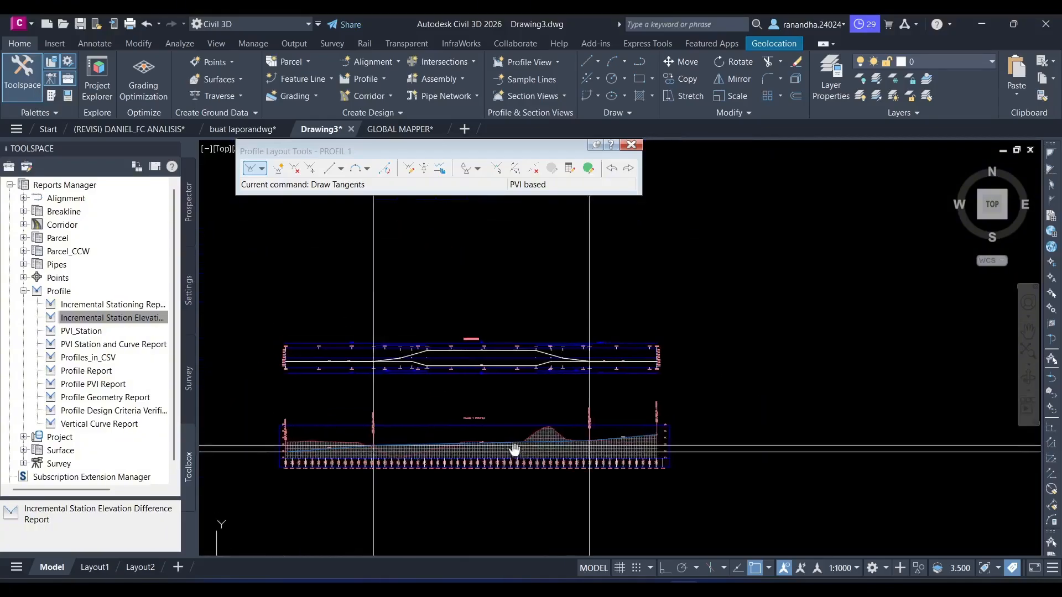
- Delete the vertical and horizontal construction lines crossing the superelevation diagram and the TRASE 1 profile view
{"action": "left_click", "coordinate": [647, 267]}
{"action": "left_click", "coordinate": [360, 297]}
{"action": "key", "text": "Delete"}
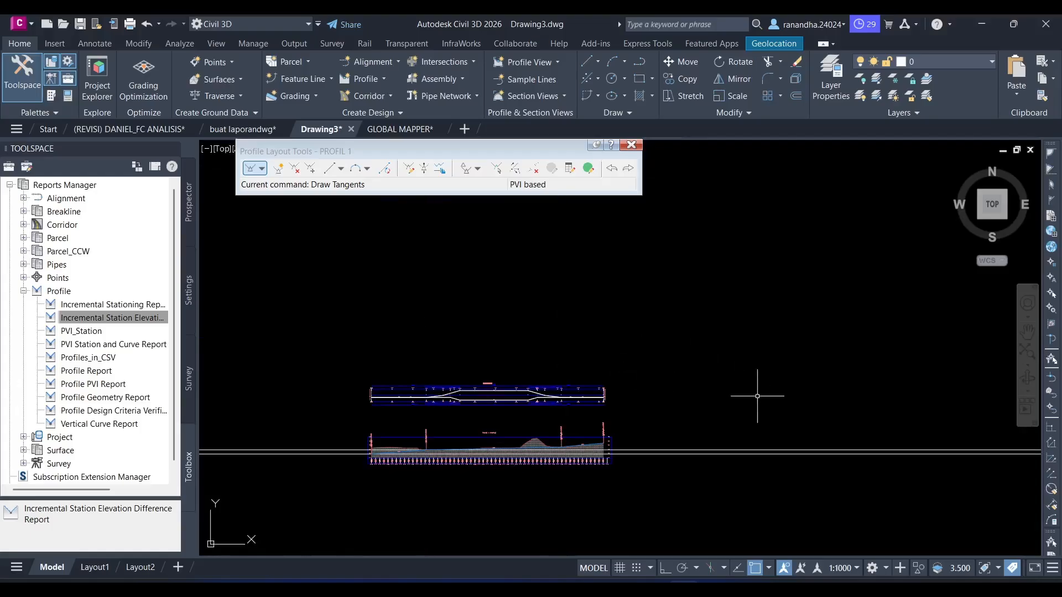
{"action": "left_click", "coordinate": [759, 401]}
{"action": "left_click", "coordinate": [652, 502]}
{"action": "key", "text": "Delete"}
- View the hatch settings of the TRASE 1 profile view without changing them, and close the profile layout tools
{"action": "scroll", "coordinate": [456, 469], "scroll_direction": "up", "scroll_amount": 5}
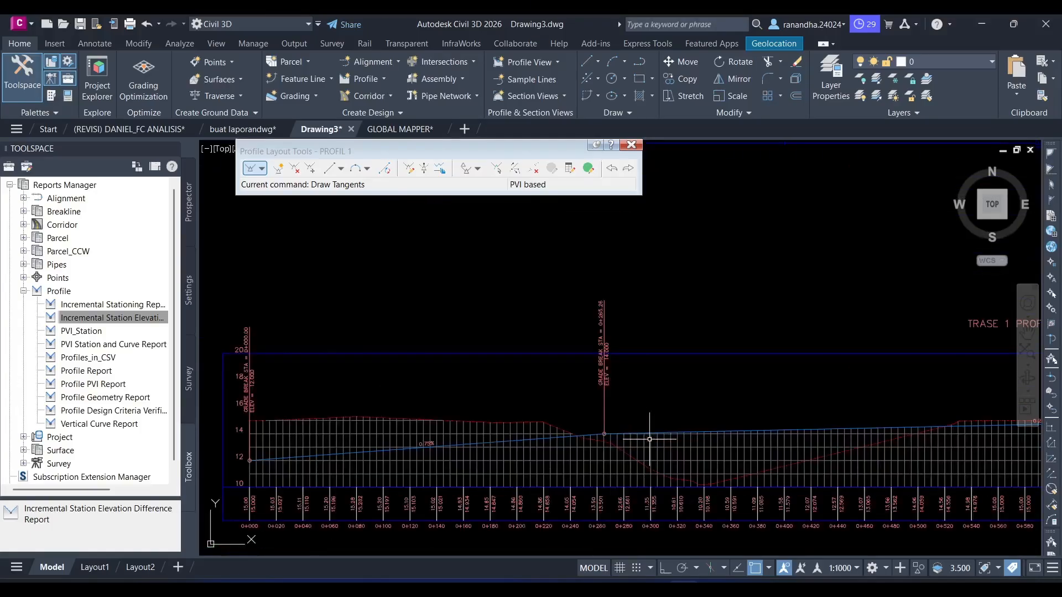
{"action": "middle_click_drag", "start_coordinate": [649, 438], "coordinate": [579, 396]}
{"action": "left_click", "coordinate": [504, 419]}
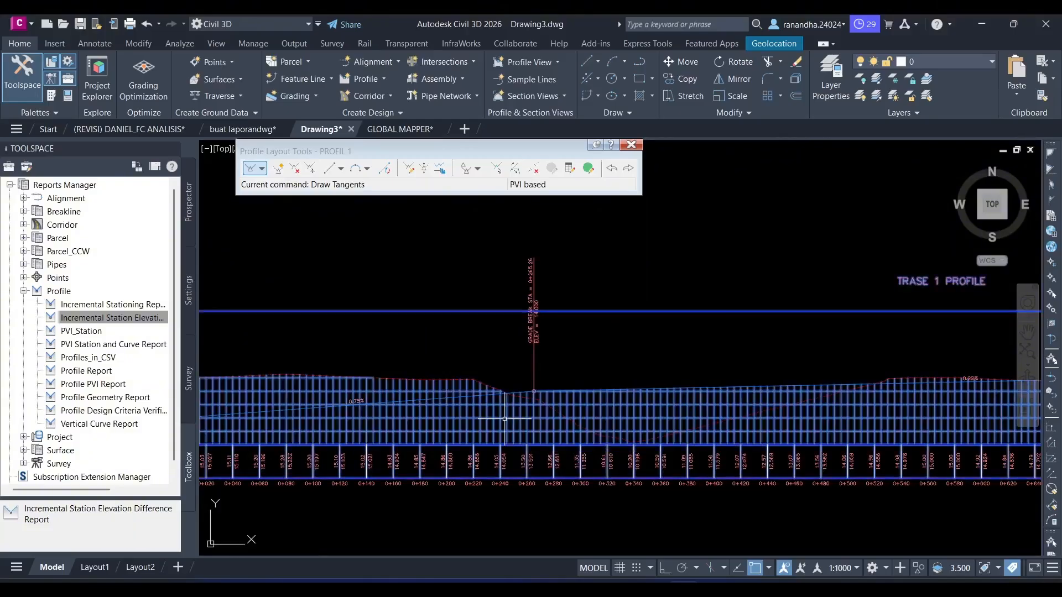
{"action": "right_click", "coordinate": [504, 419]}
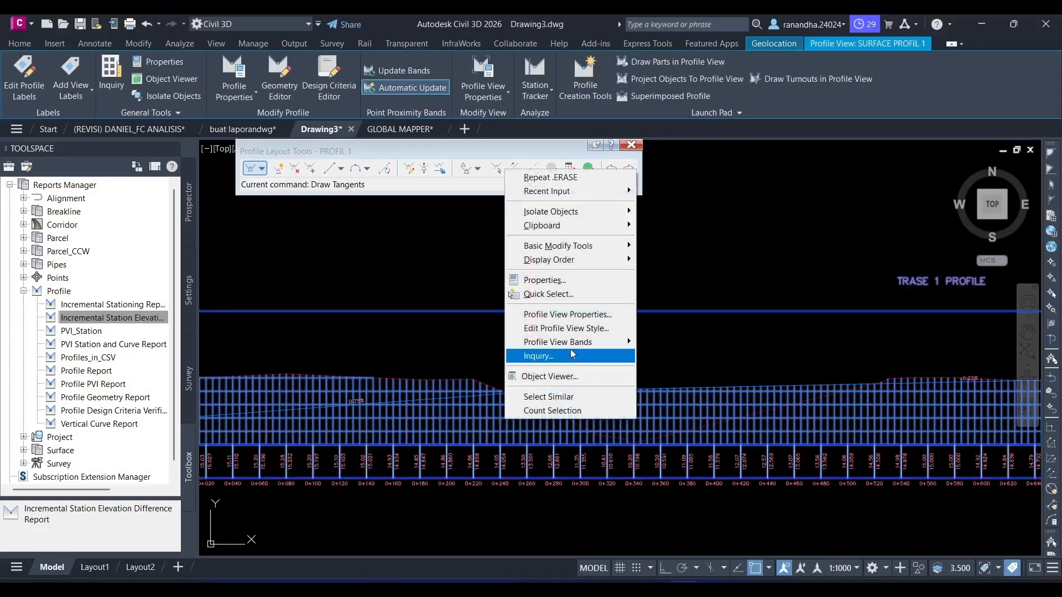
{"action": "left_click", "coordinate": [570, 314]}
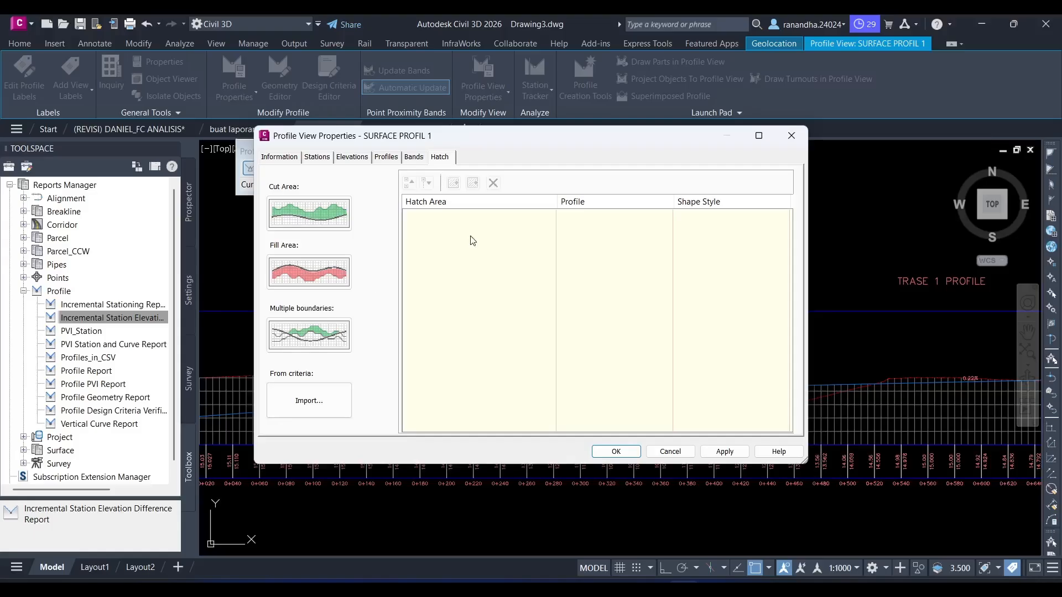
{"action": "left_click", "coordinate": [792, 136]}
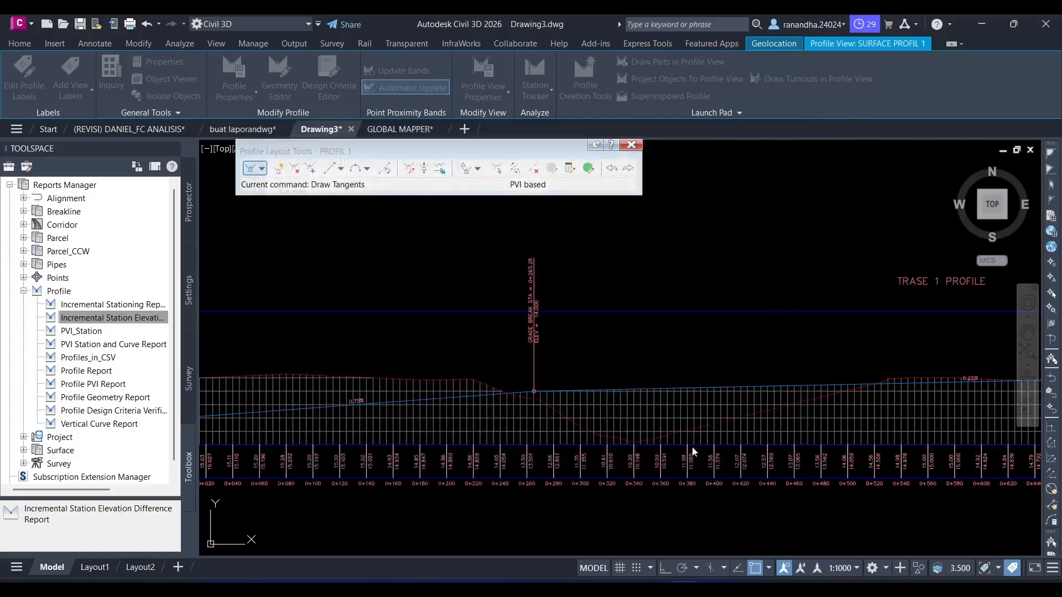
{"action": "left_click", "coordinate": [632, 145]}
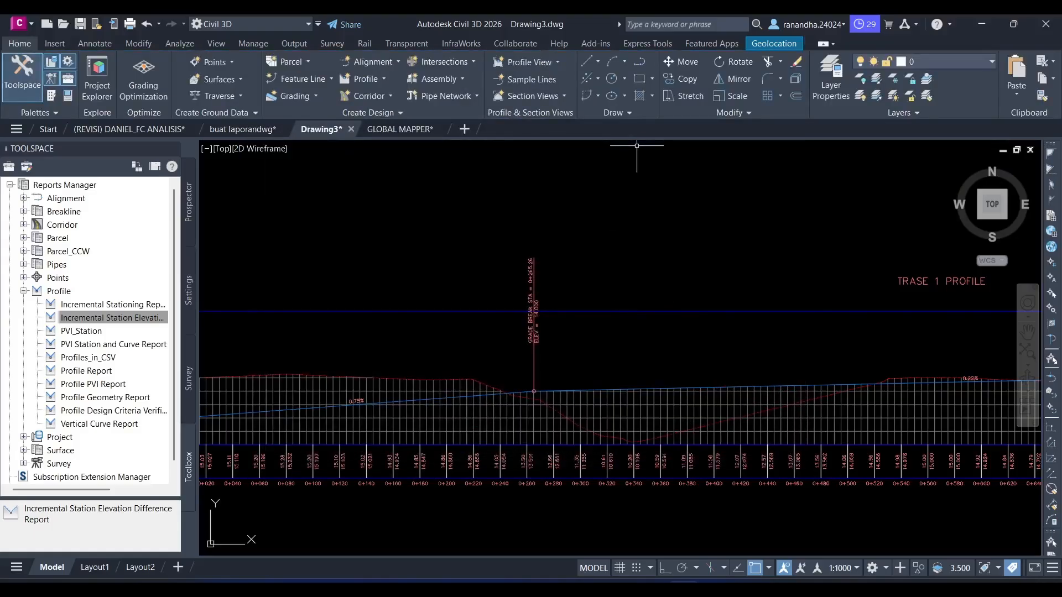
- Examine the full PROFIL 1 design line against the surface profile and the superelevation diagram above it
{"action": "scroll", "coordinate": [682, 250], "scroll_direction": "down", "scroll_amount": 2}
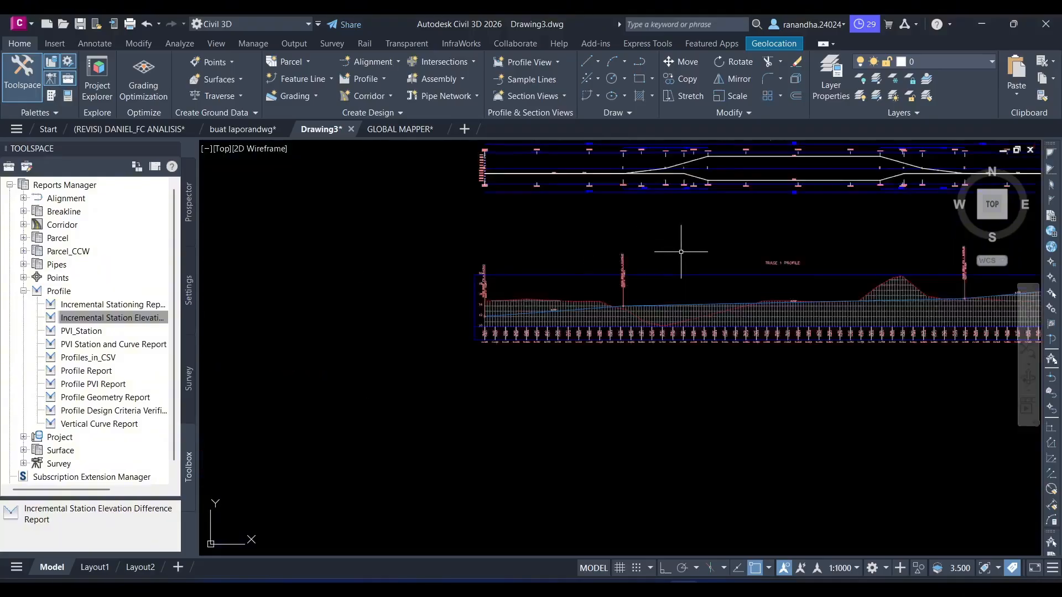
{"action": "scroll", "coordinate": [645, 280], "scroll_direction": "up", "scroll_amount": 5}
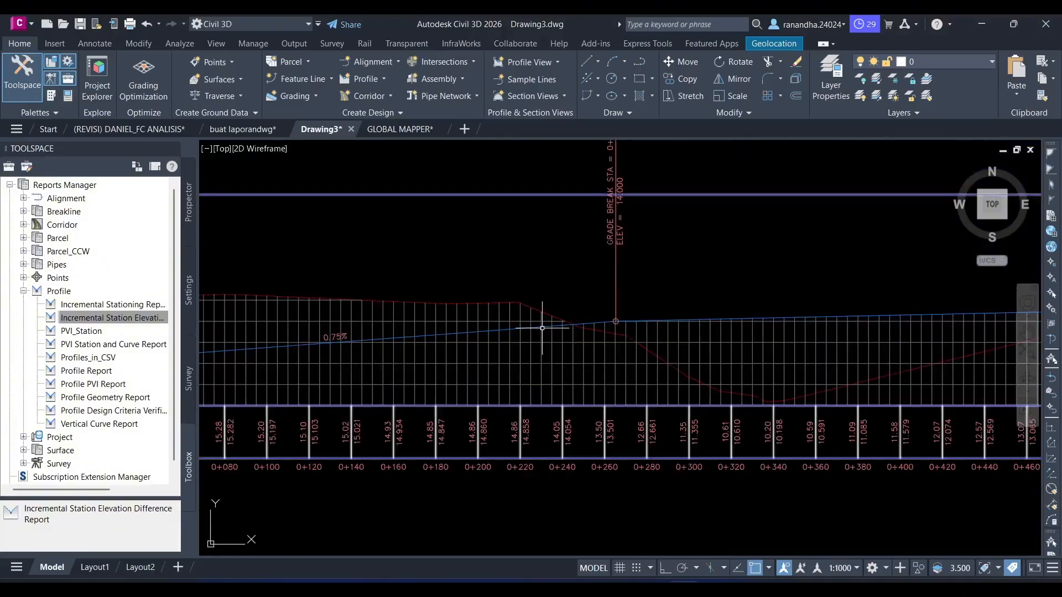
{"action": "left_click", "coordinate": [541, 328]}
{"action": "key", "text": "Escape"}
{"action": "scroll", "coordinate": [594, 294], "scroll_direction": "down", "scroll_amount": 2}
{"action": "middle_click_drag", "start_coordinate": [742, 282], "coordinate": [609, 317]}
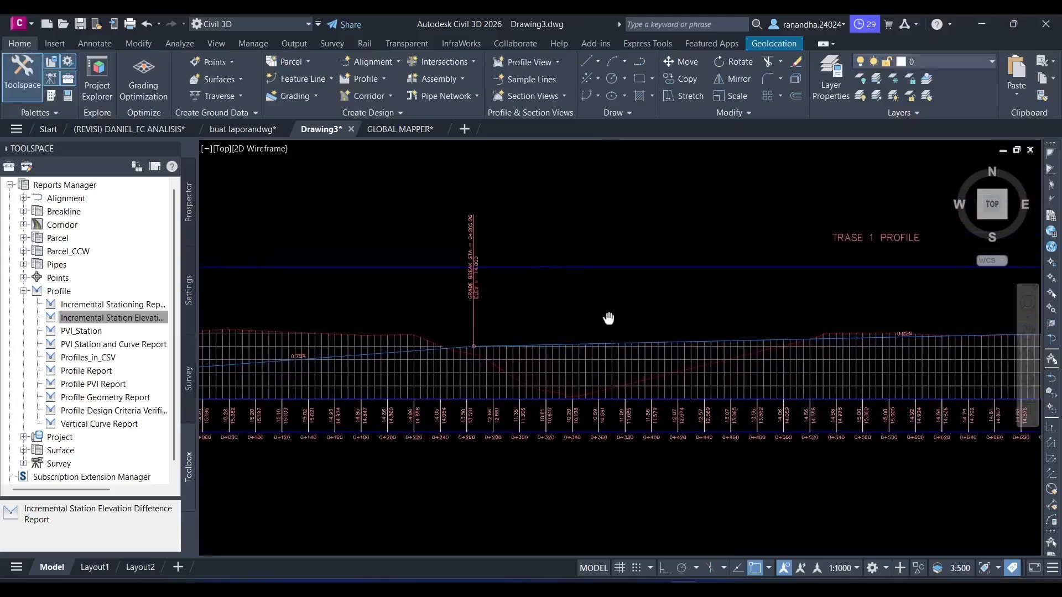
{"action": "scroll", "coordinate": [609, 317], "scroll_direction": "down", "scroll_amount": 2}
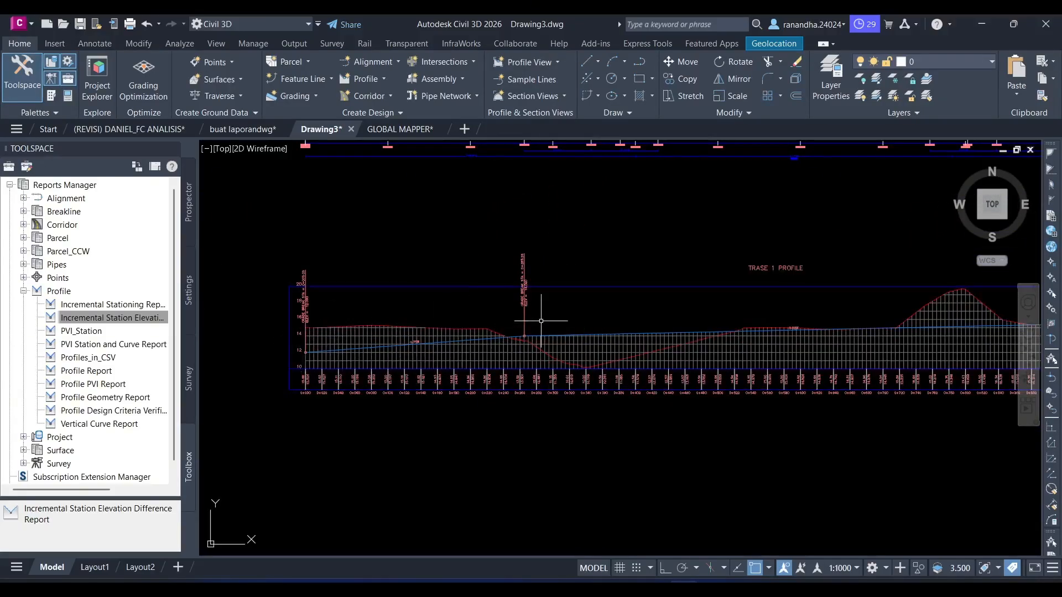
{"action": "middle_click_drag", "start_coordinate": [627, 415], "coordinate": [375, 441]}
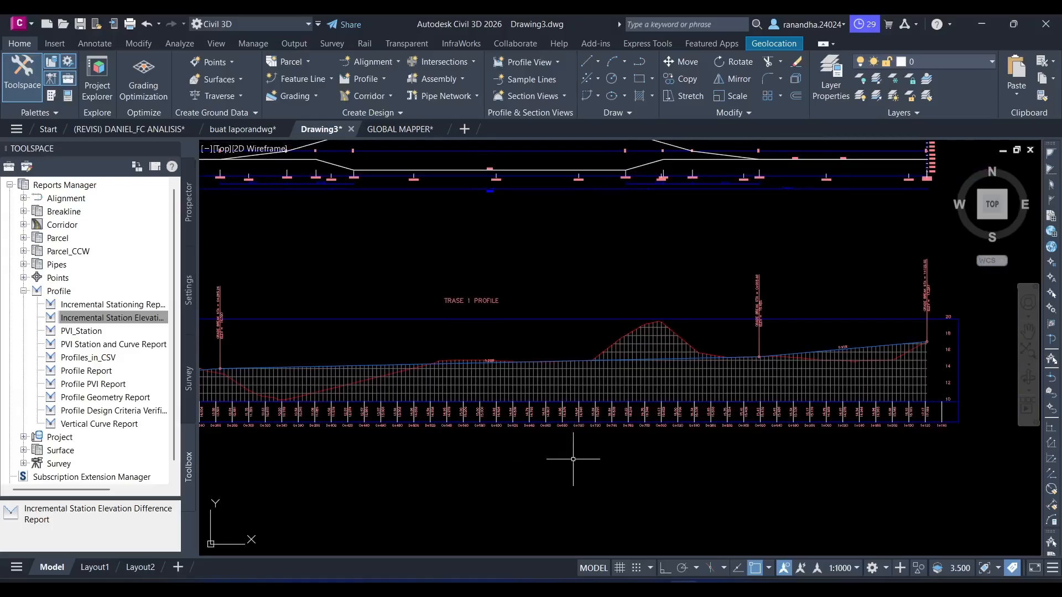
{"action": "mouse_move", "coordinate": [406, 470]}
{"action": "middle_mouse_down"}
{"action": "mouse_move", "coordinate": [633, 482]}
{"action": "mouse_move", "coordinate": [430, 507]}
{"action": "mouse_move", "coordinate": [720, 492]}
{"action": "mouse_move", "coordinate": [571, 491]}
{"action": "middle_mouse_up"}
{"action": "scroll", "coordinate": [571, 491], "scroll_direction": "down", "scroll_amount": 2}
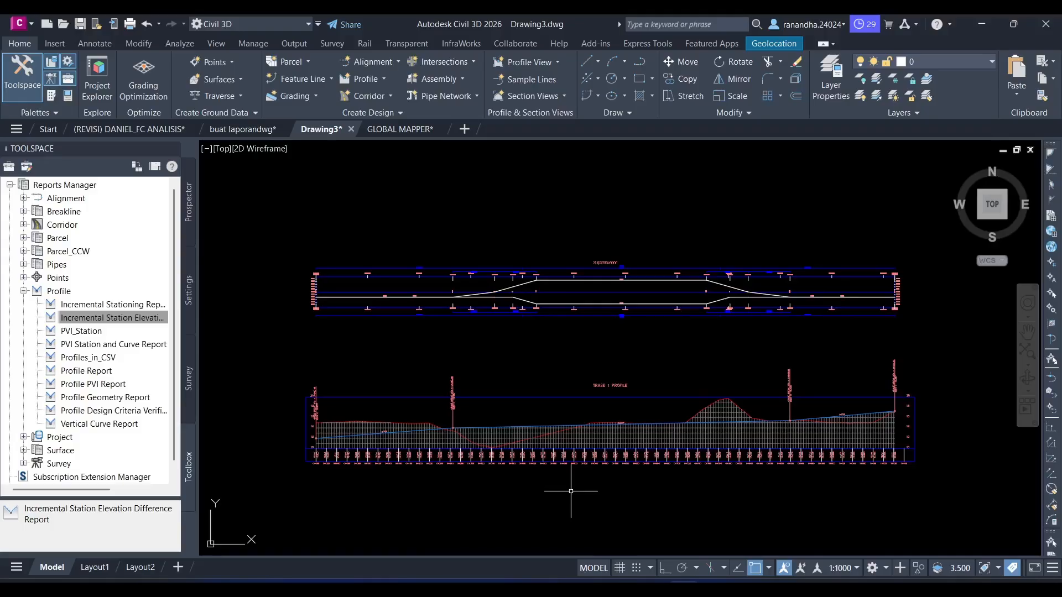
- Examine the station and elevation in the grade break label at the start of PROFIL 1
{"action": "scroll", "coordinate": [396, 455], "scroll_direction": "up", "scroll_amount": 2}
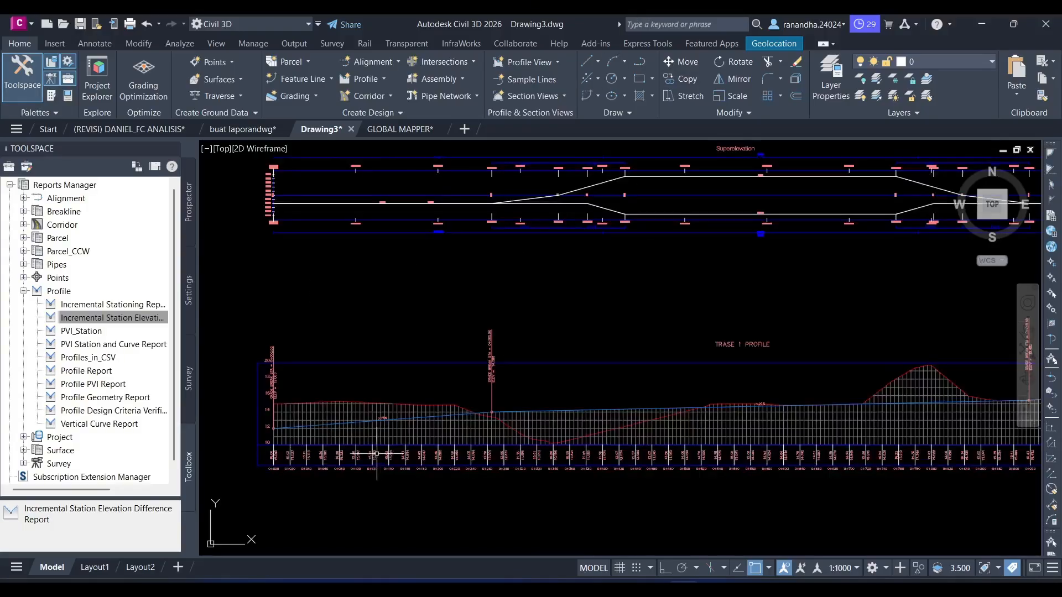
{"action": "middle_click_drag", "start_coordinate": [368, 367], "coordinate": [419, 398]}
{"action": "scroll", "coordinate": [419, 398], "scroll_direction": "up", "scroll_amount": 7}
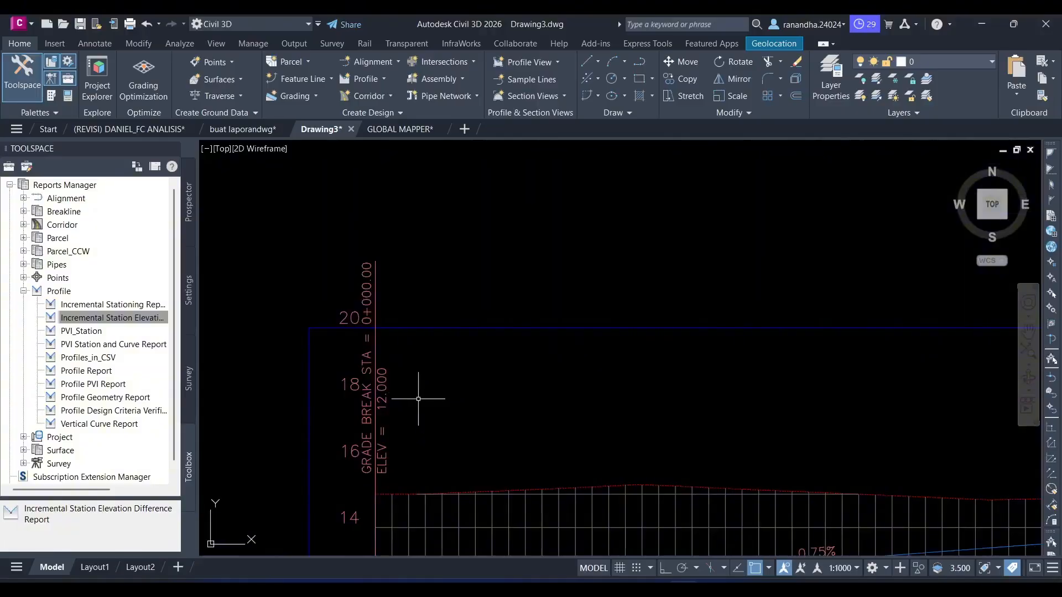
{"action": "mouse_move", "coordinate": [418, 398]}
{"action": "scroll", "coordinate": [420, 366], "scroll_direction": "down", "scroll_amount": 3}
{"action": "middle_click_drag", "start_coordinate": [427, 370], "coordinate": [401, 425]}
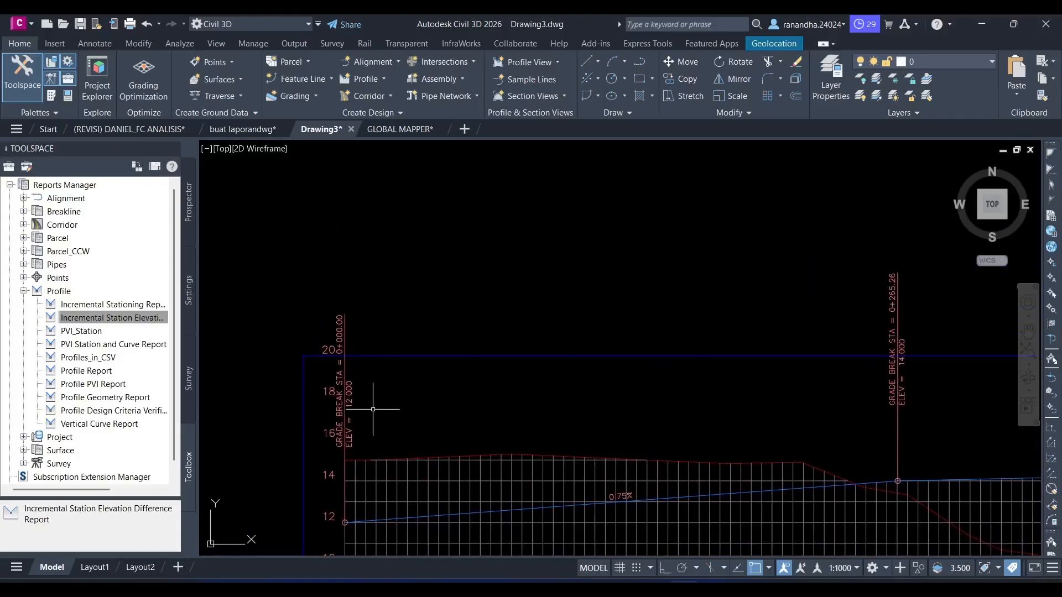
- Switch to the Excel workbook NEW FIX FC DANIEL.xlsx and show the sheet 024_Titik Potong Vertikal
{"action": "left_click", "coordinate": [705, 587]}
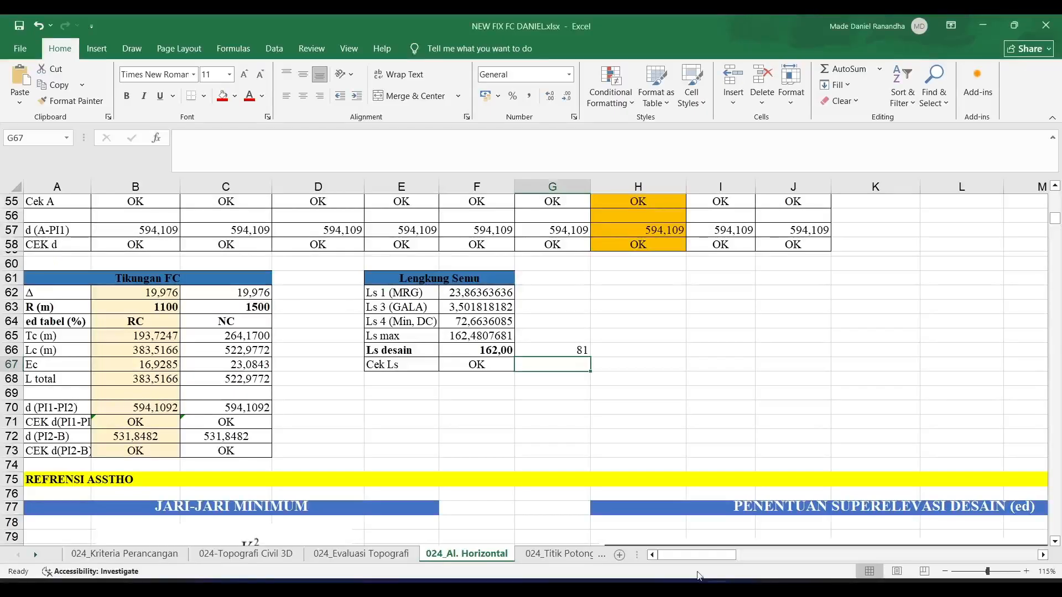
{"action": "scroll", "coordinate": [340, 511], "scroll_direction": "up", "scroll_amount": 5}
{"action": "scroll", "coordinate": [340, 511], "scroll_direction": "up", "scroll_amount": 13}
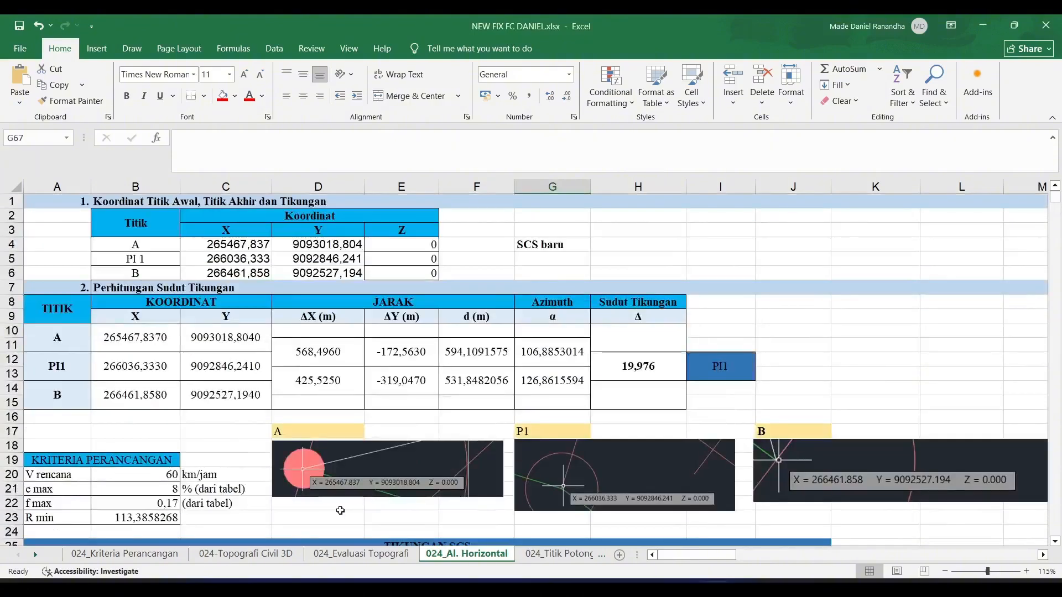
{"action": "left_click", "coordinate": [559, 554]}
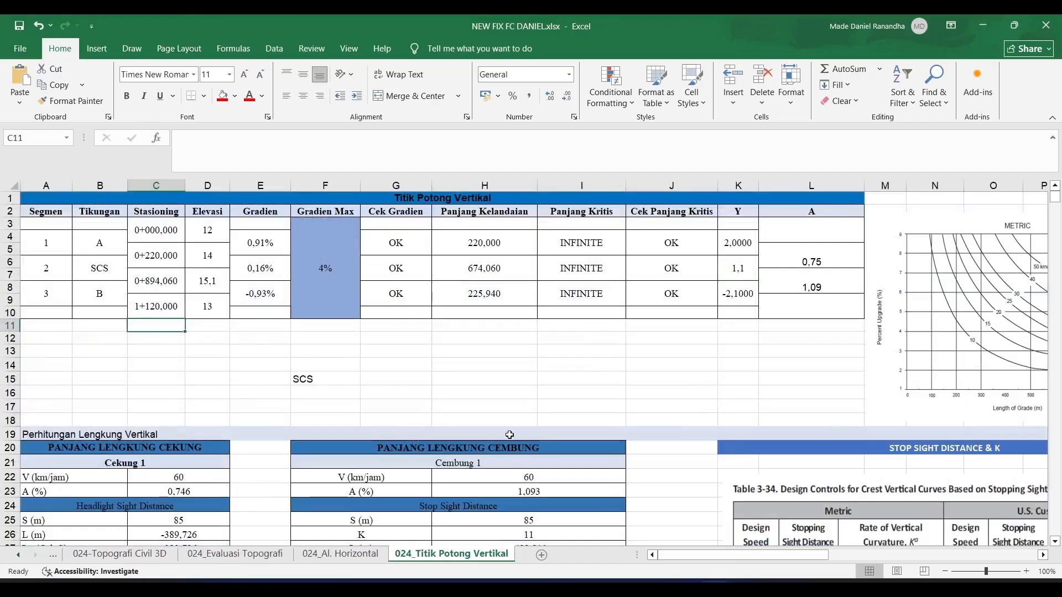
- Return to Civil 3D and read the grade break label at station 0+000 for comparison with the spreadsheet
{"action": "key", "text": "alt+Tab"}
{"action": "scroll", "coordinate": [384, 361], "scroll_direction": "up", "scroll_amount": 5}
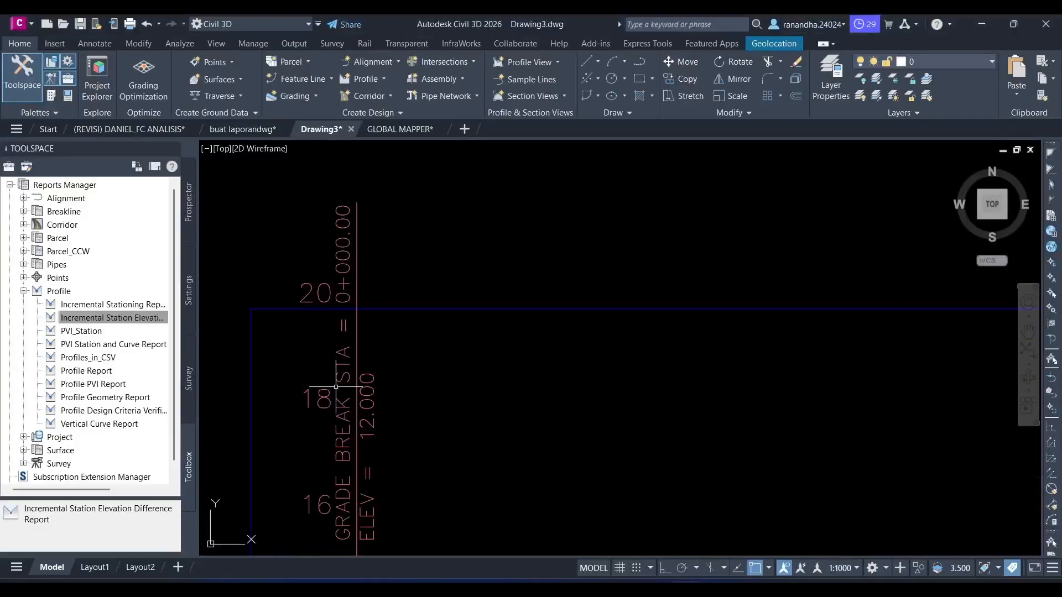
{"action": "middle_click_drag", "start_coordinate": [385, 362], "coordinate": [419, 350]}
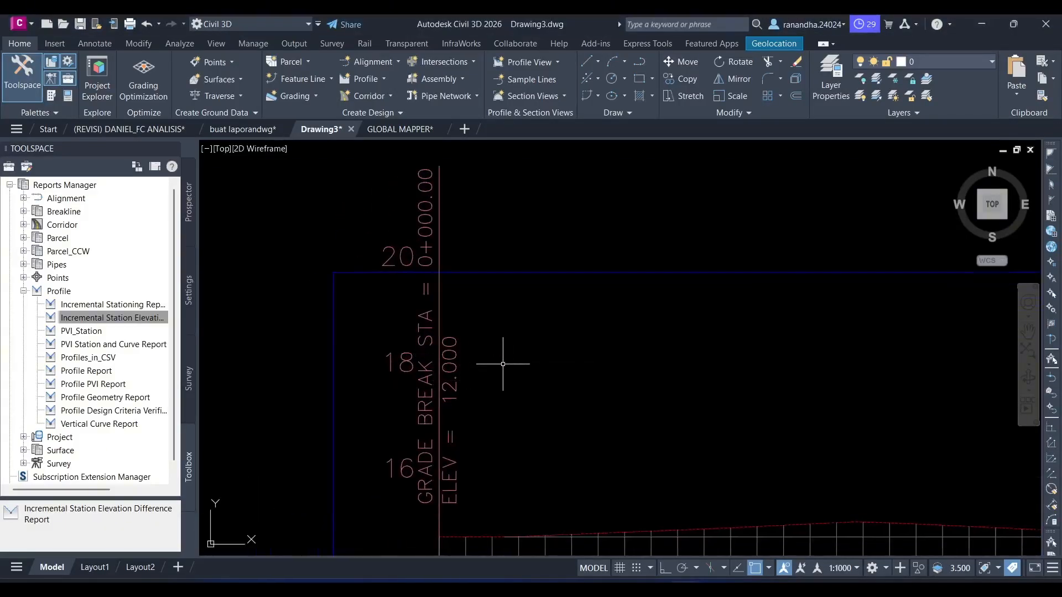
{"action": "middle_click_drag", "start_coordinate": [543, 356], "coordinate": [509, 358]}
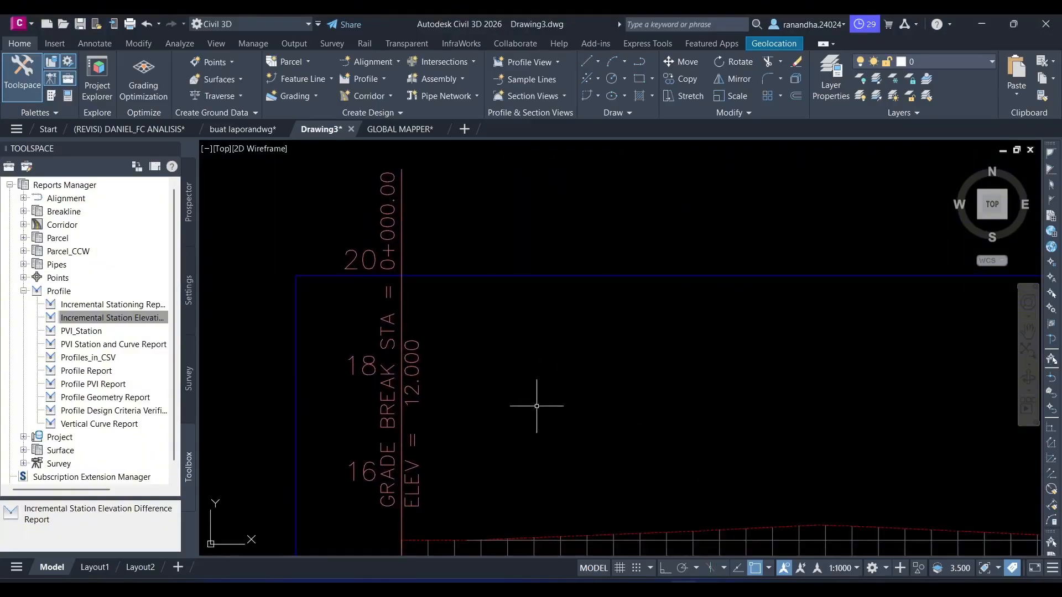
- Compare the second point's elevation in the Excel table with the second grade break label of PROFIL 1 in Civil 3D
{"action": "left_click", "coordinate": [708, 588]}
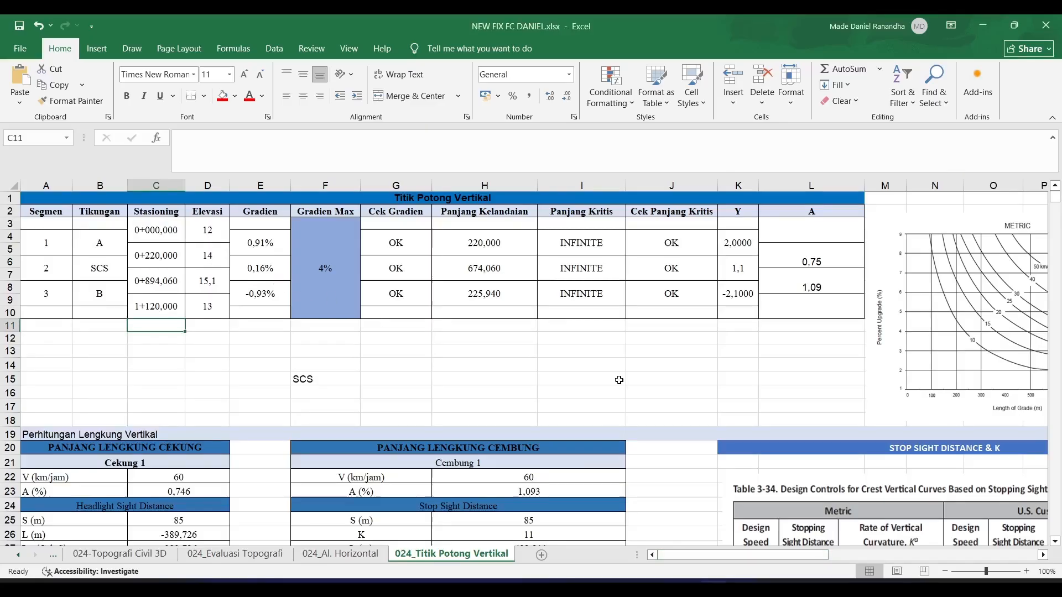
{"action": "left_click", "coordinate": [224, 255]}
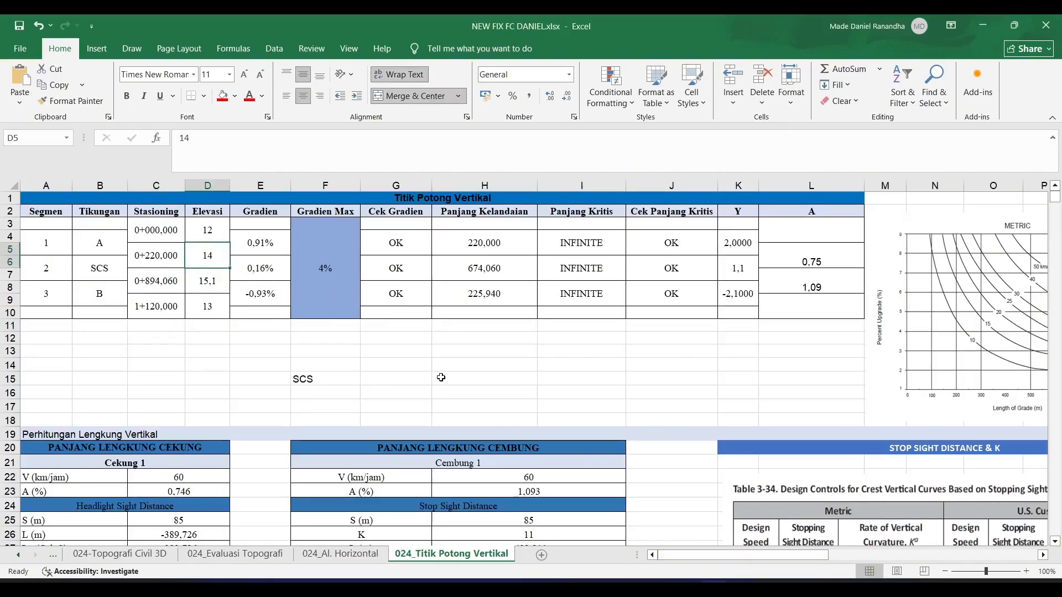
{"action": "key", "text": "alt+Tab"}
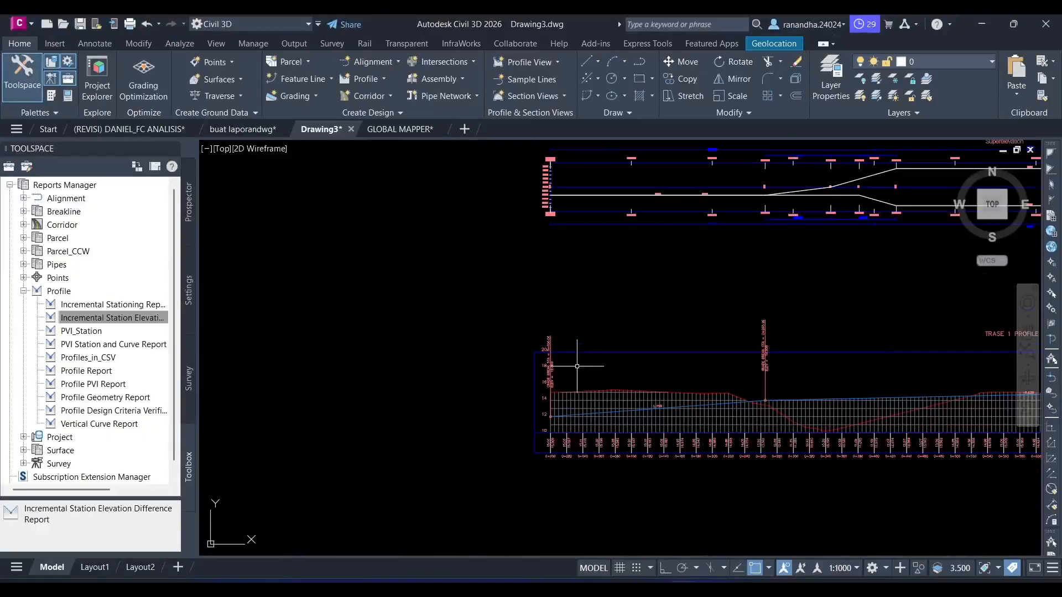
{"action": "scroll", "coordinate": [496, 293], "scroll_direction": "up", "scroll_amount": 5}
{"action": "scroll", "coordinate": [520, 284], "scroll_direction": "up", "scroll_amount": 2}
{"action": "middle_click_drag", "start_coordinate": [520, 284], "coordinate": [288, 439]}
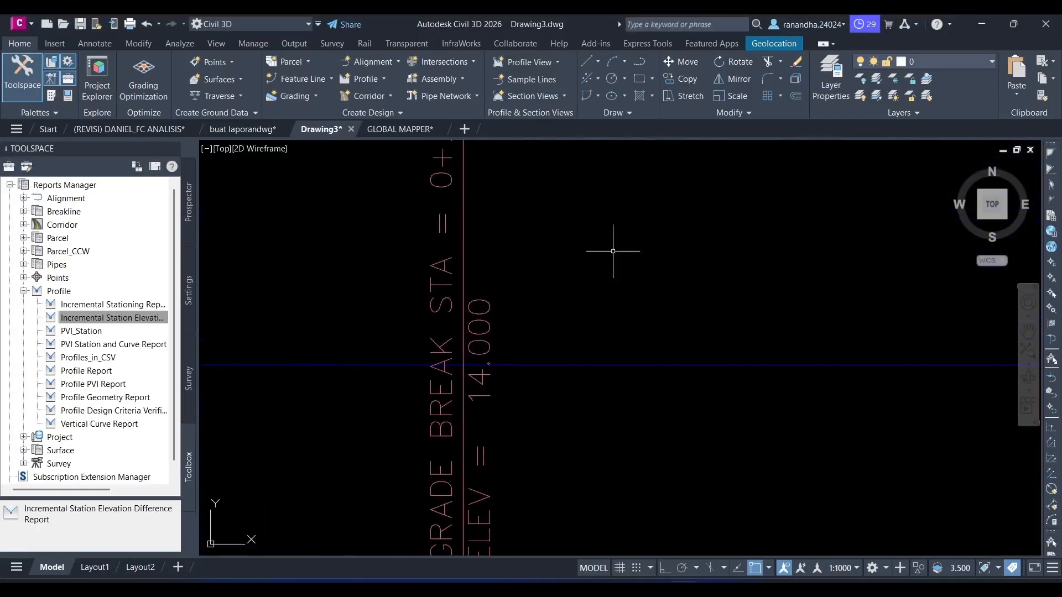
{"action": "scroll", "coordinate": [613, 251], "scroll_direction": "down", "scroll_amount": 2}
{"action": "middle_click_drag", "start_coordinate": [613, 252], "coordinate": [581, 336]}
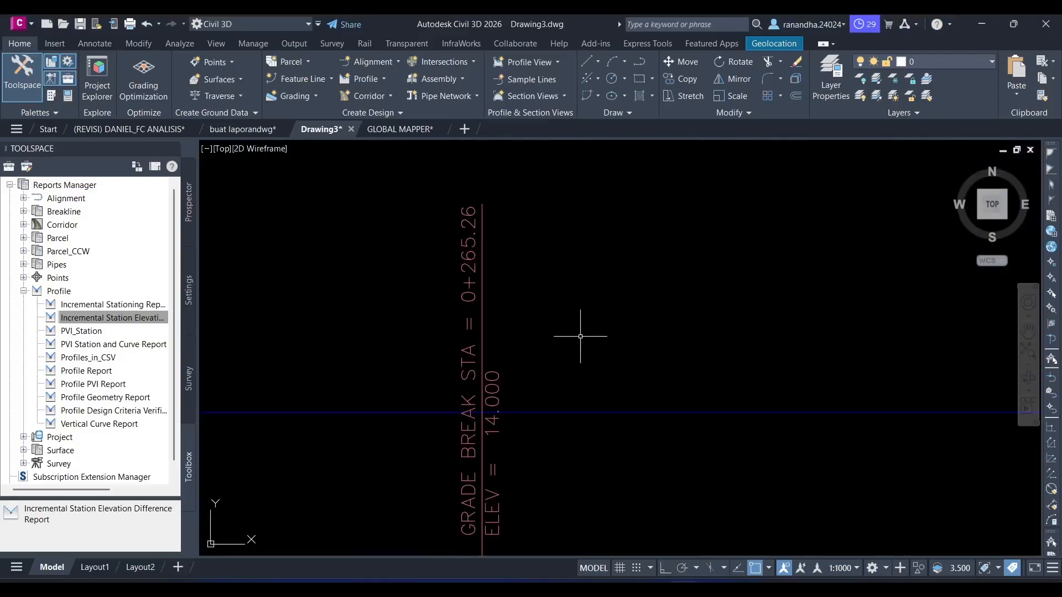
- Switch to the Excel workbook and set the second point's Stasioning value in cell C5 to 265,26
{"action": "left_click", "coordinate": [710, 589]}
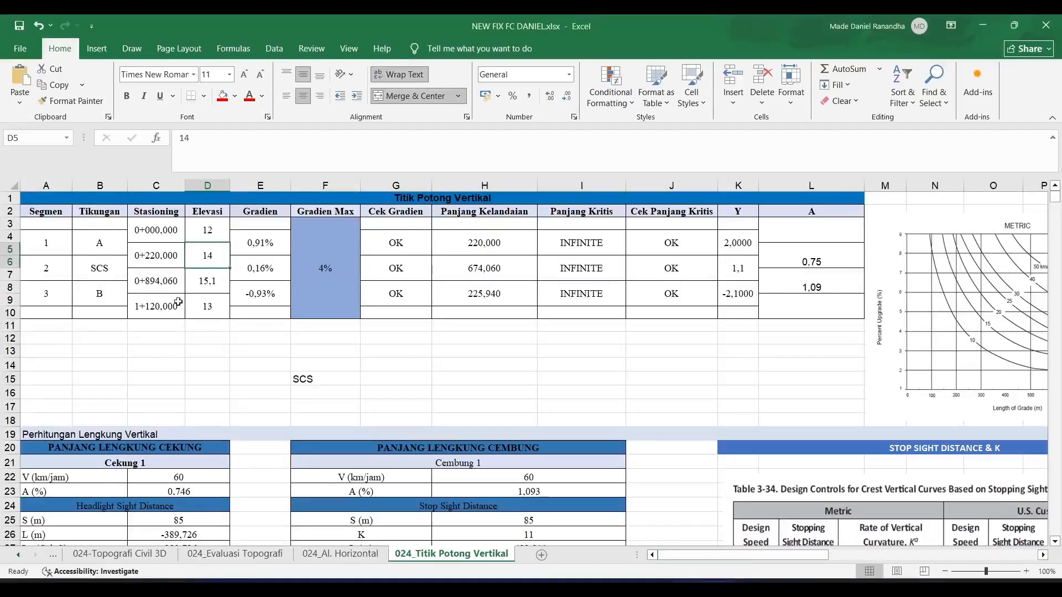
{"action": "left_click", "coordinate": [142, 245]}
{"action": "left_click", "coordinate": [213, 140]}
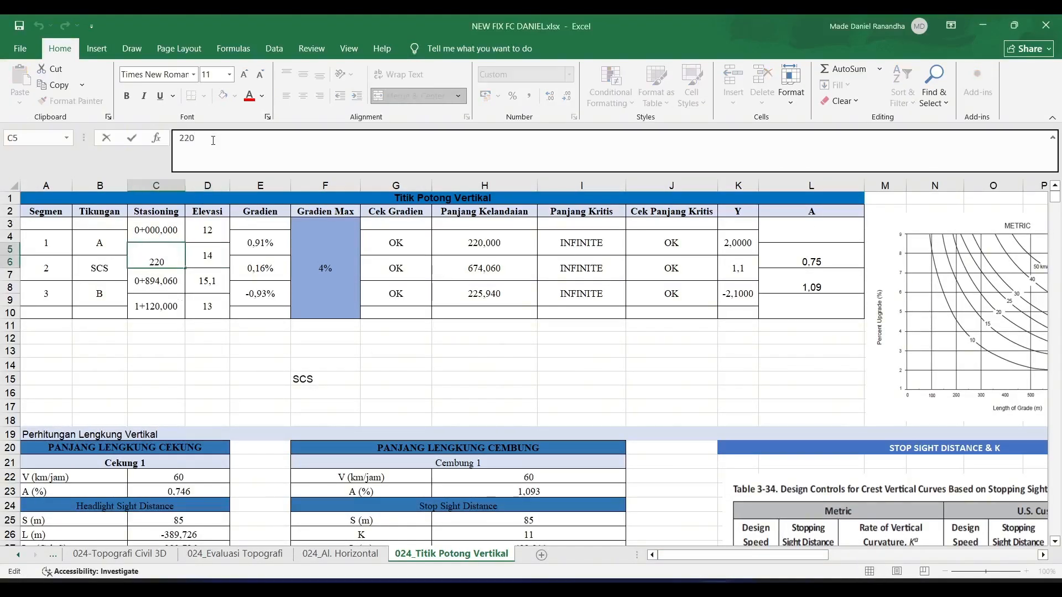
{"action": "key", "text": "BackSpace"}
{"action": "key", "text": "BackSpace"}
{"action": "key", "text": "BackSpace"}
{"action": "type", "text": "265,26"}
{"action": "key", "text": "Return"}
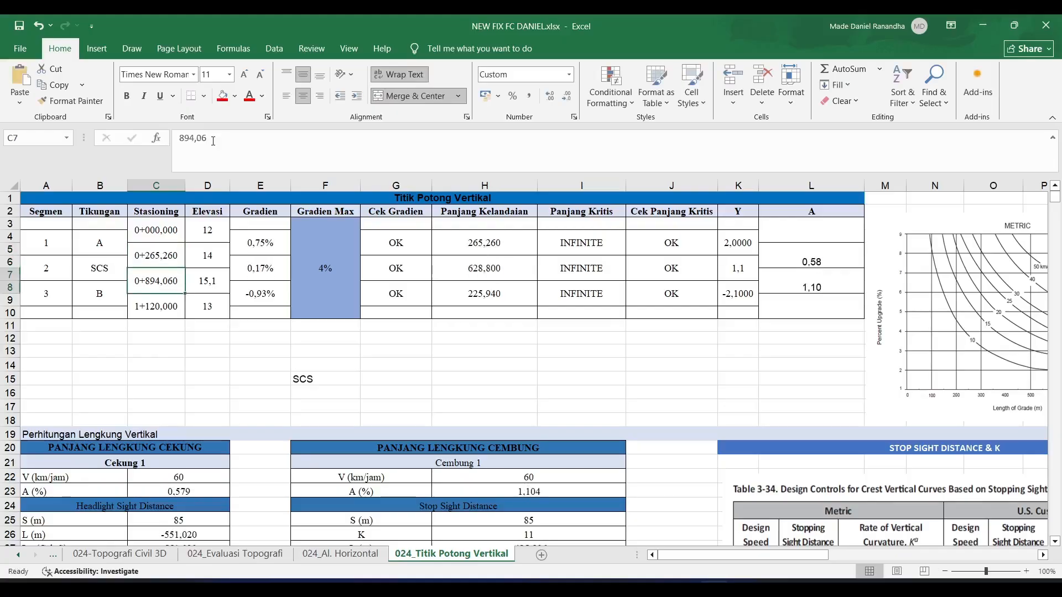
- Return to Civil 3D and read the station and elevation in the third grade break label of PROFIL 1
{"action": "key", "text": "alt+Tab"}
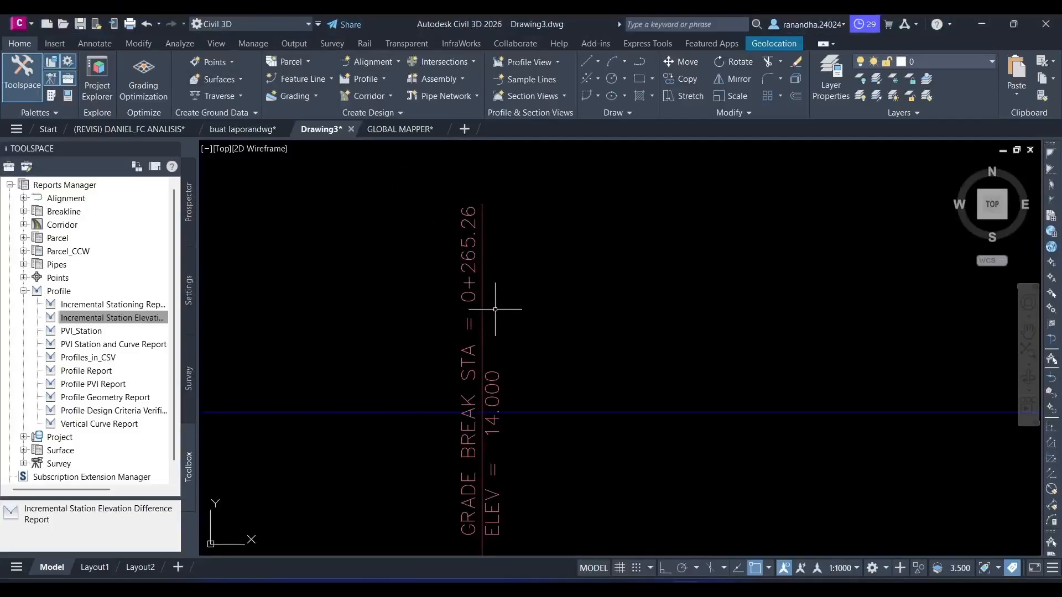
{"action": "key", "text": "alt+Tab"}
{"action": "key", "text": "alt+Tab"}
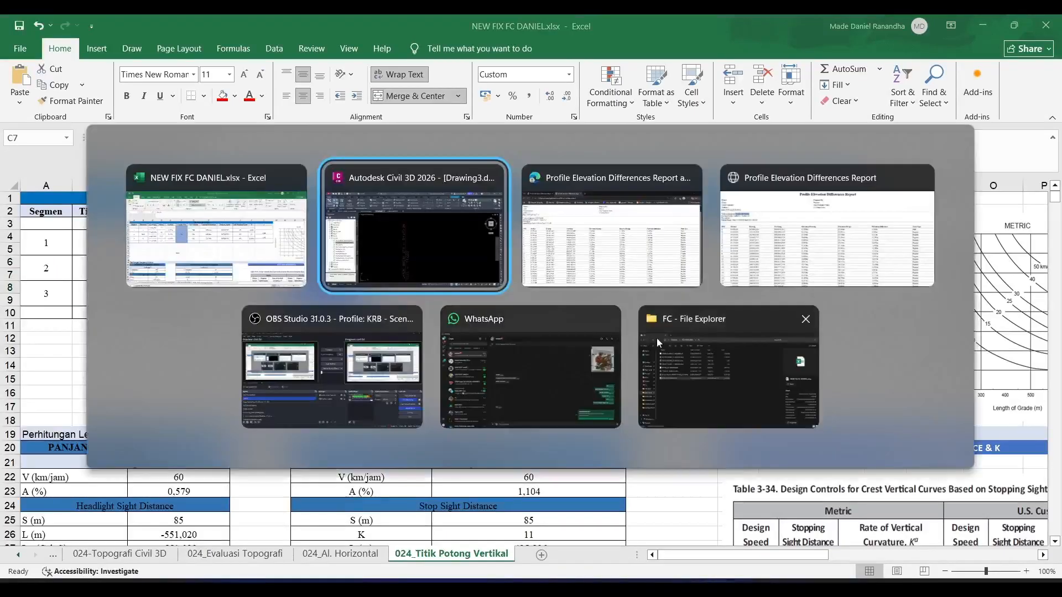
{"action": "middle_click_drag", "start_coordinate": [806, 343], "coordinate": [525, 334]}
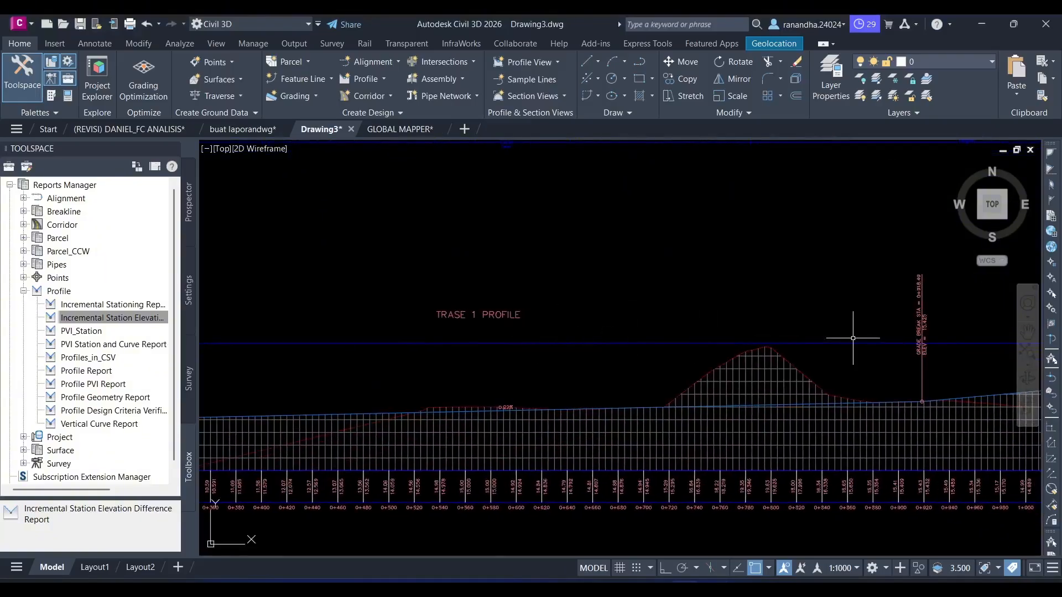
{"action": "middle_click_drag", "start_coordinate": [854, 338], "coordinate": [605, 348]}
{"action": "scroll", "coordinate": [674, 297], "scroll_direction": "up", "scroll_amount": 4}
{"action": "scroll", "coordinate": [608, 313], "scroll_direction": "up", "scroll_amount": 2}
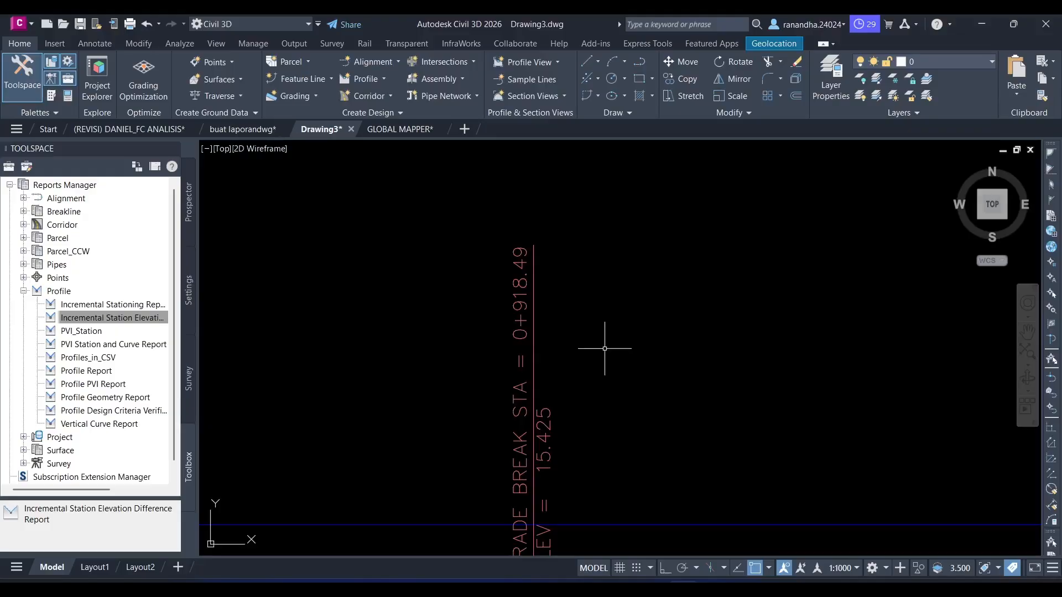
- Set the third point's Stasioning value in Excel cell C7 to 981,49, rechecking the grade break label in Civil 3D
{"action": "key", "text": "alt+Tab"}
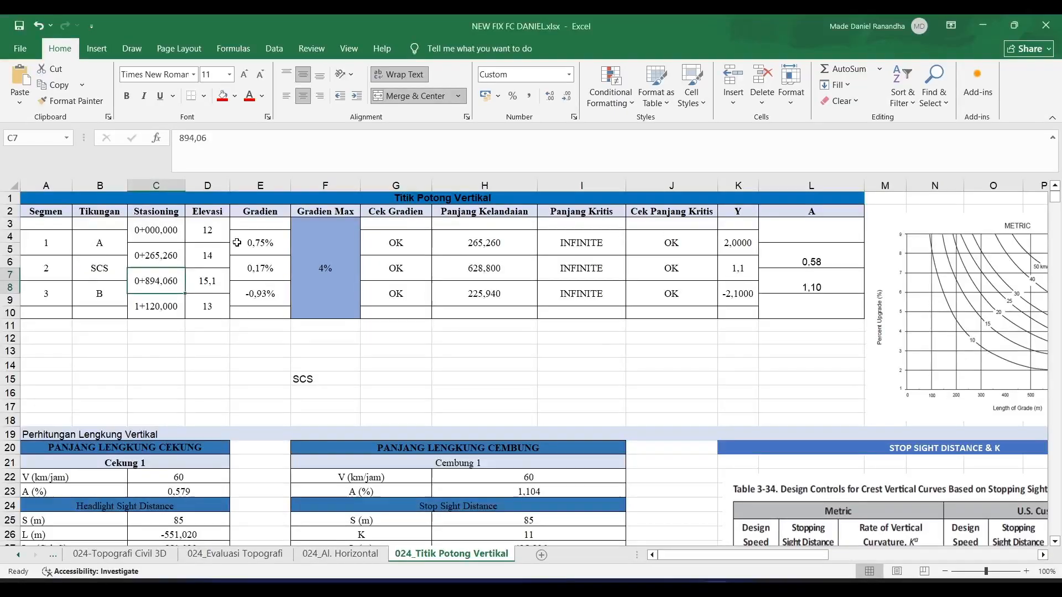
{"action": "left_click", "coordinate": [262, 143]}
{"action": "key", "text": "BackSpace"}
{"action": "key", "text": "BackSpace"}
{"action": "key", "text": "BackSpace"}
{"action": "key", "text": "BackSpace"}
{"action": "key", "text": "BackSpace"}
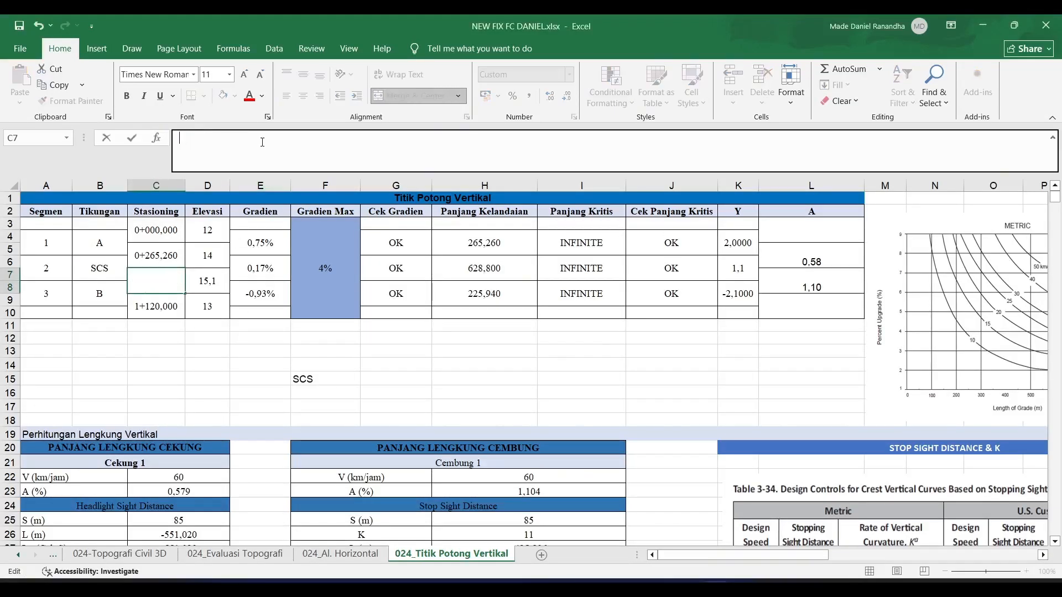
{"action": "type", "text": "981,"}
{"action": "key", "text": "alt+Tab"}
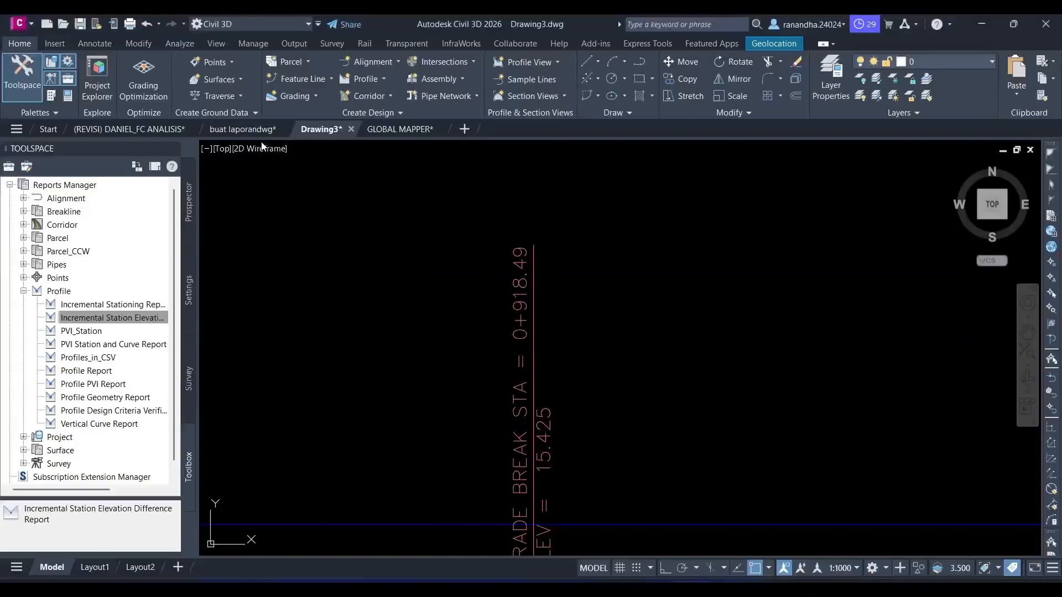
{"action": "key", "text": "alt+Tab"}
{"action": "type", "text": "4"}
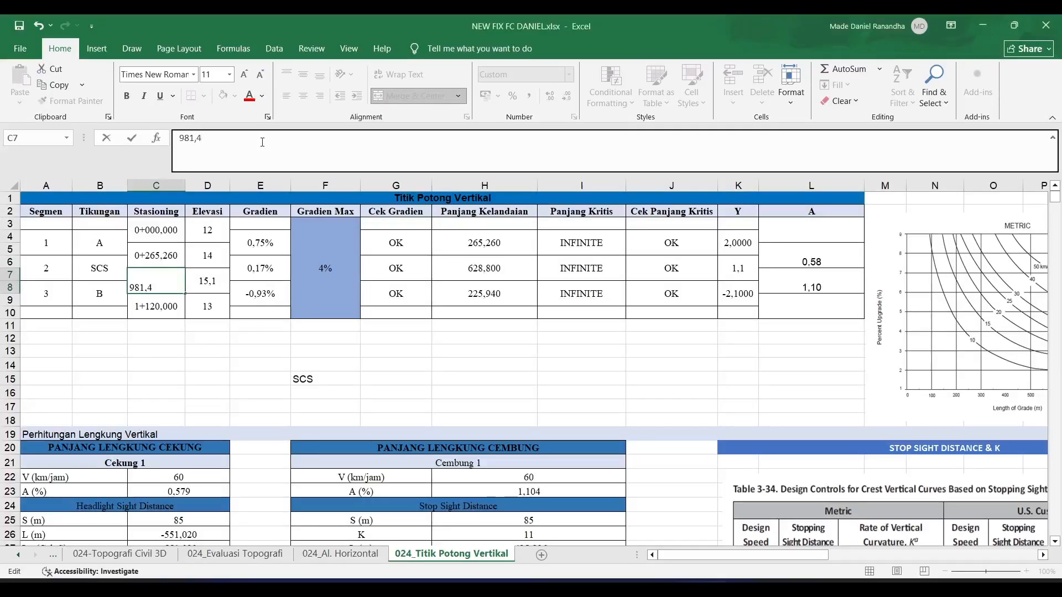
{"action": "key", "text": "Return"}
- Check the third grade break's elevation in Civil 3D and enter 15,425 as the third point's Elevasi in Excel cell D7
{"action": "key", "text": "alt+Tab"}
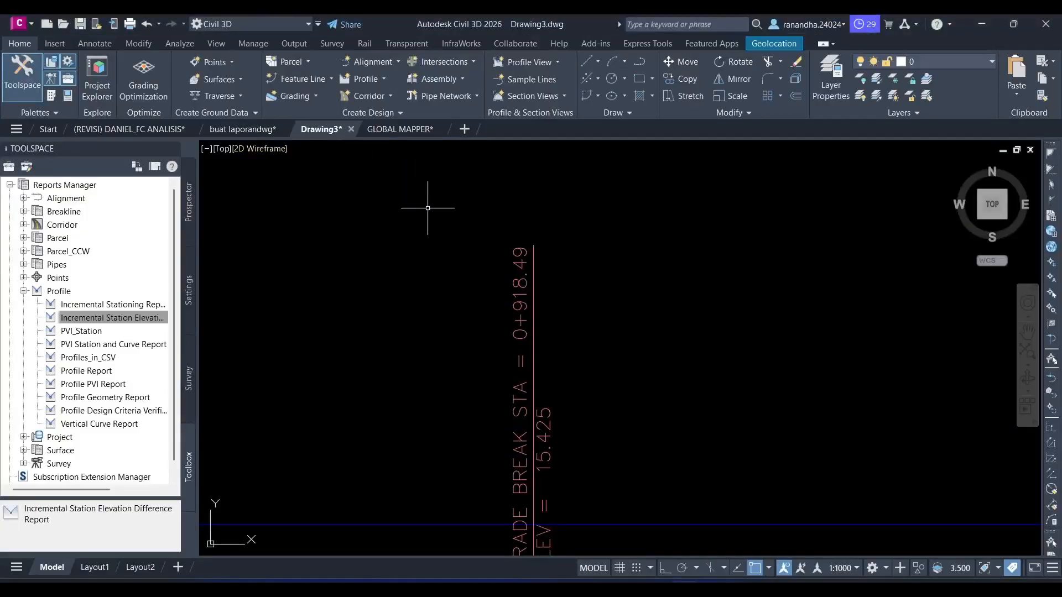
{"action": "key", "text": "alt+Tab"}
{"action": "left_click", "coordinate": [217, 280]}
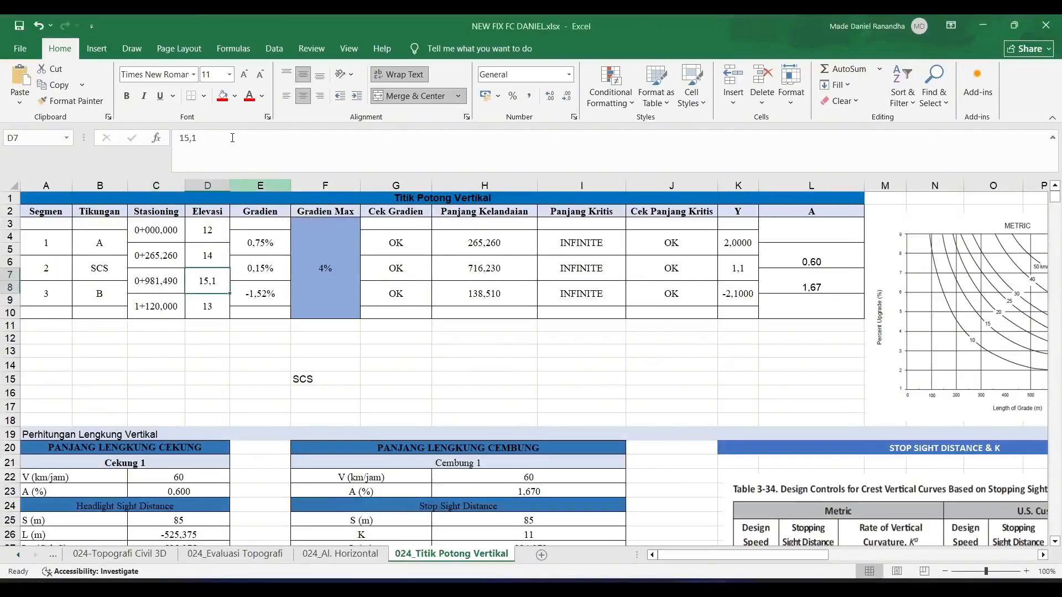
{"action": "key", "text": "alt+Tab"}
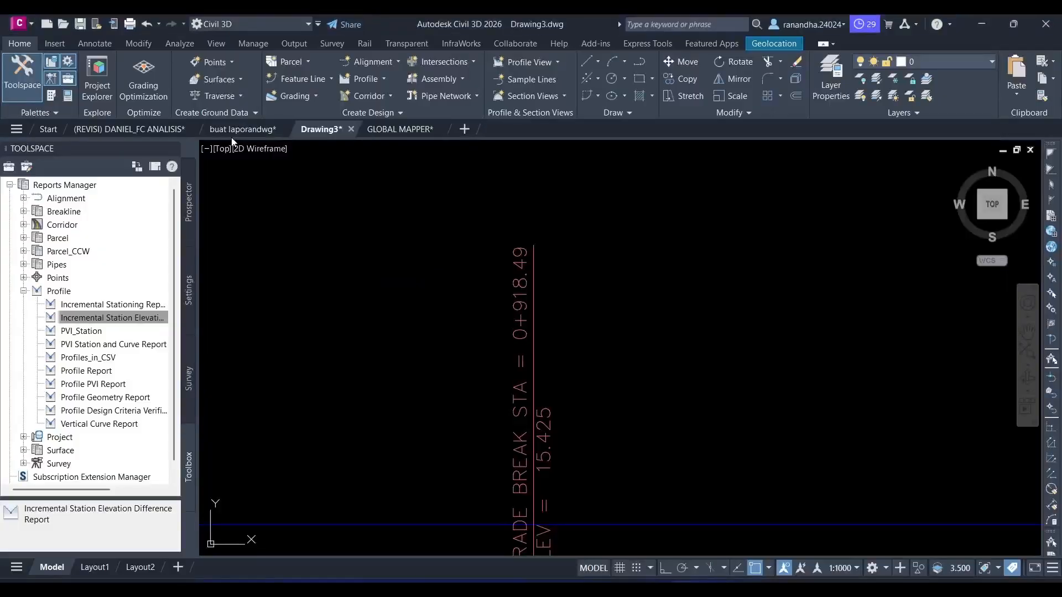
{"action": "key", "text": "alt+Tab"}
{"action": "type", "text": "15,425"}
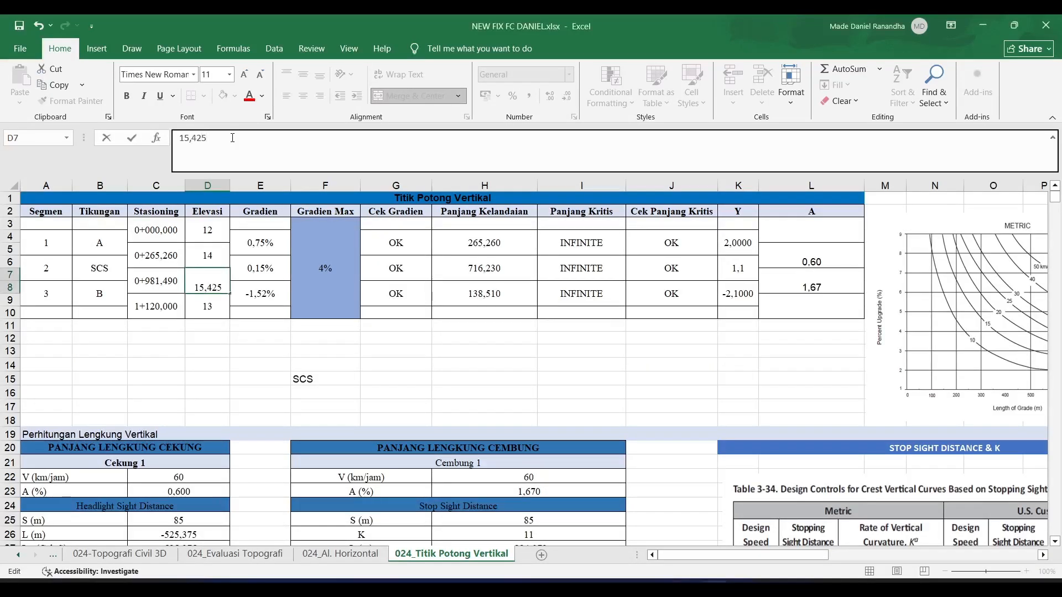
{"action": "key", "text": "Return"}
- Switch to Civil 3D and examine the last grade break label at the end of PROFIL 1
{"action": "key", "text": "alt+Tab"}
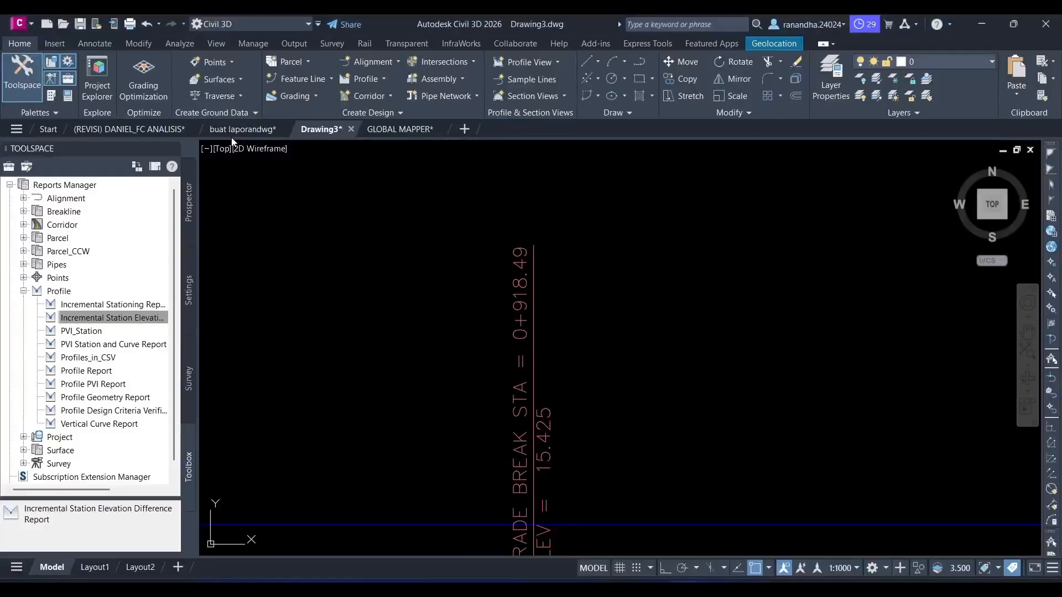
{"action": "scroll", "coordinate": [353, 244], "scroll_direction": "down", "scroll_amount": 3}
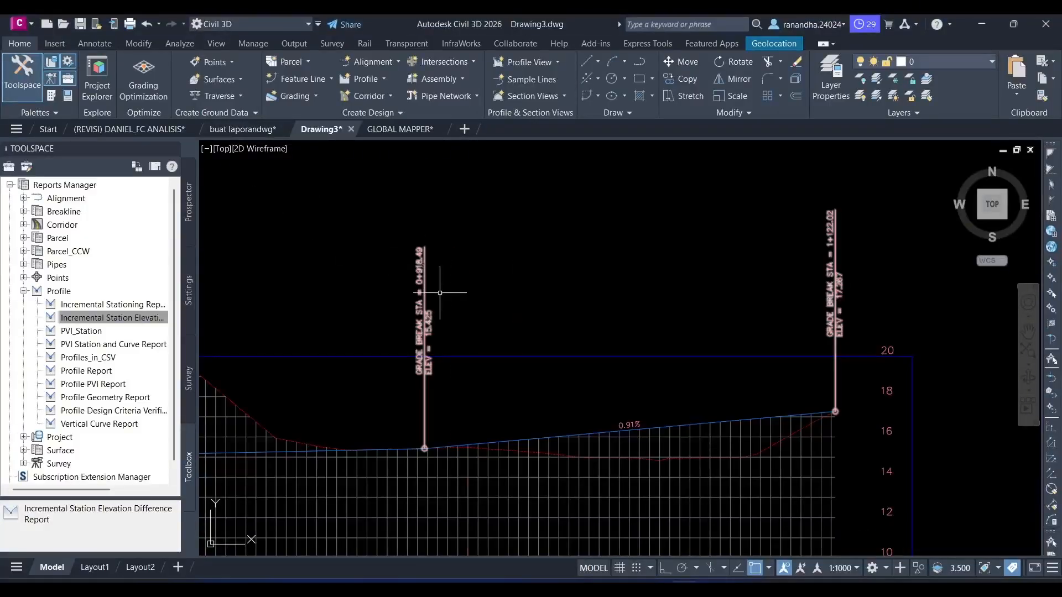
{"action": "mouse_move", "coordinate": [470, 299]}
{"action": "middle_mouse_down"}
{"action": "mouse_move", "coordinate": [415, 330]}
{"action": "mouse_move", "coordinate": [323, 331]}
{"action": "middle_mouse_up"}
{"action": "middle_click_drag", "start_coordinate": [536, 334], "coordinate": [389, 348]}
{"action": "scroll", "coordinate": [524, 321], "scroll_direction": "up", "scroll_amount": 3}
{"action": "middle_click_drag", "start_coordinate": [523, 309], "coordinate": [543, 353]}
{"action": "key", "text": "alt+Tab"}
- Switch to Excel and set the last point's Stasioning value in cell C9 to 1122,02
{"action": "key", "text": "alt+Tab"}
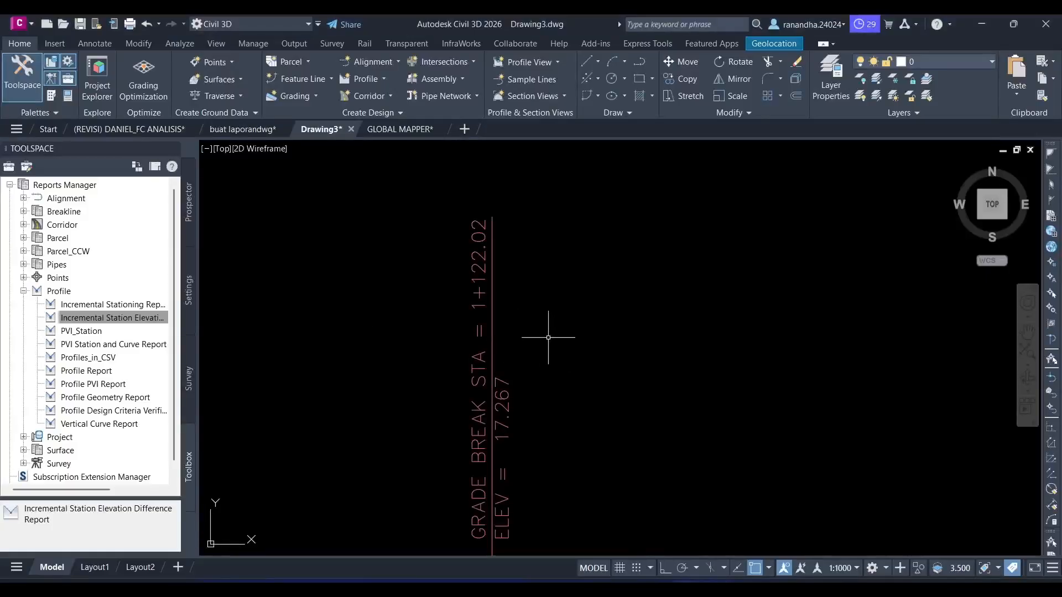
{"action": "key", "text": "alt+Tab"}
{"action": "left_click", "coordinate": [164, 310]}
{"action": "left_click", "coordinate": [274, 155]}
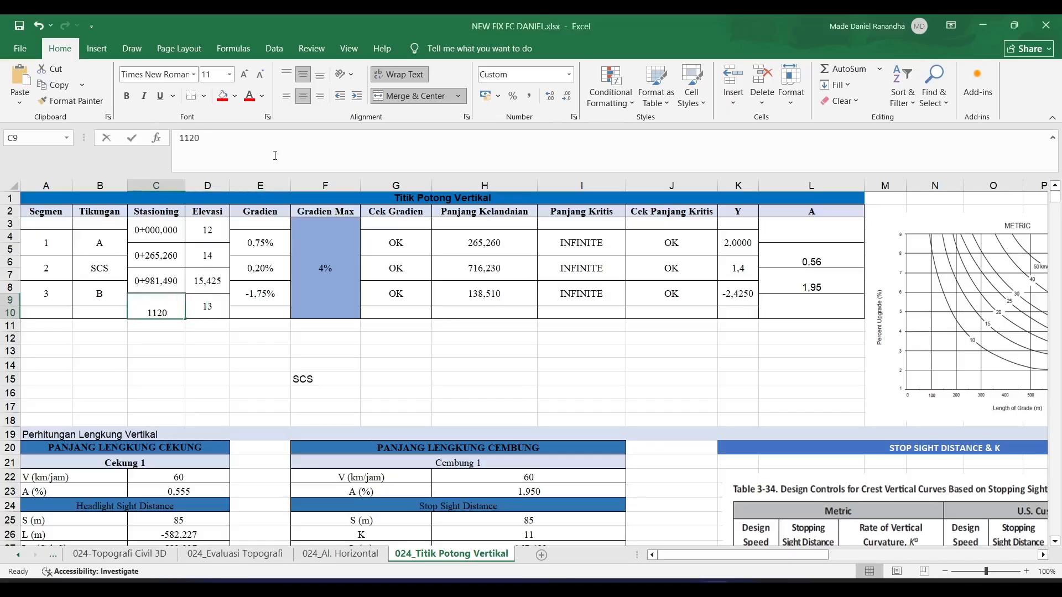
{"action": "key", "text": "BackSpace"}
{"action": "type", "text": "2,02"}
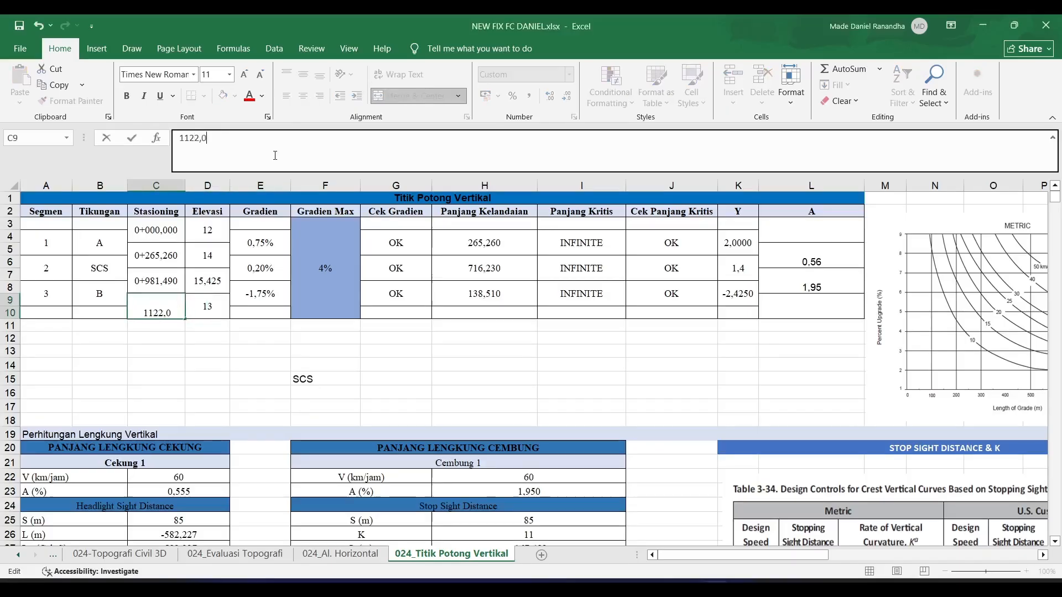
{"action": "key", "text": "Return"}
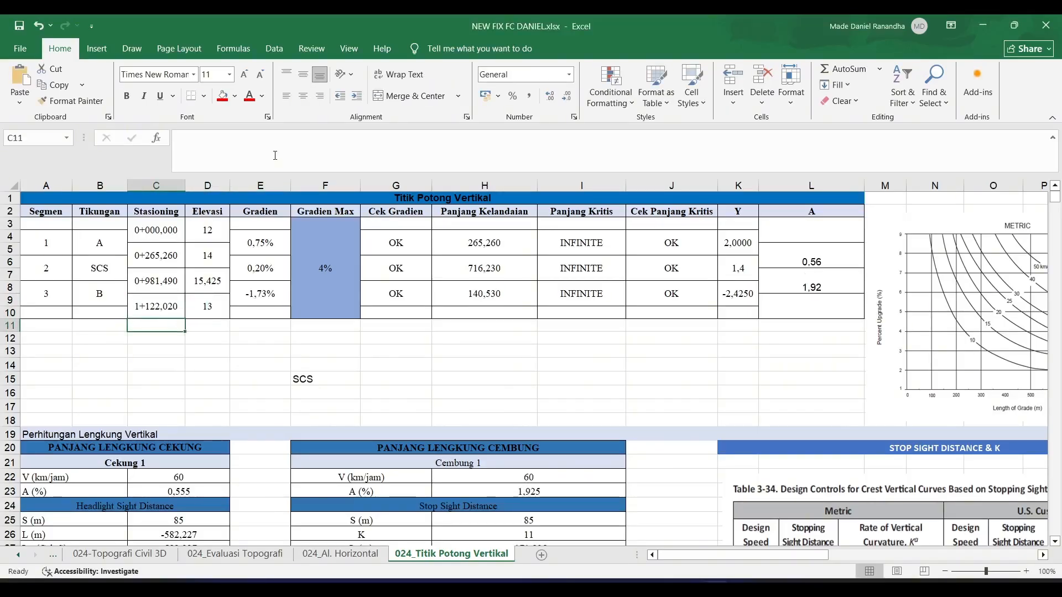
- Read the last grade break's elevation in Civil 3D and enter 17,267 as the last point's Elevasi in Excel cell D9
{"action": "key", "text": "alt+Tab"}
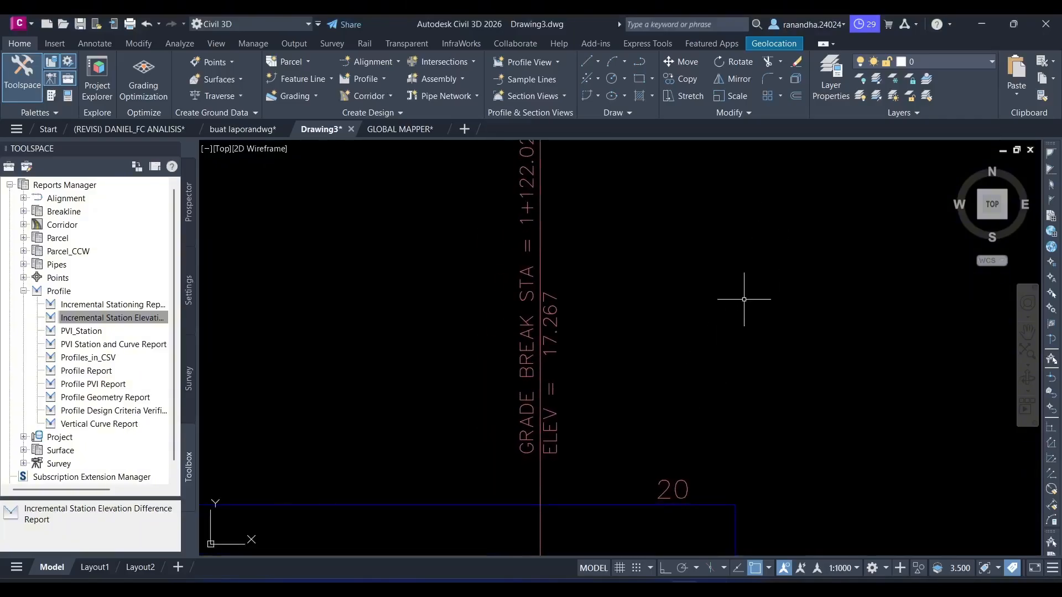
{"action": "key", "text": "alt+Tab"}
{"action": "left_click", "coordinate": [214, 299]}
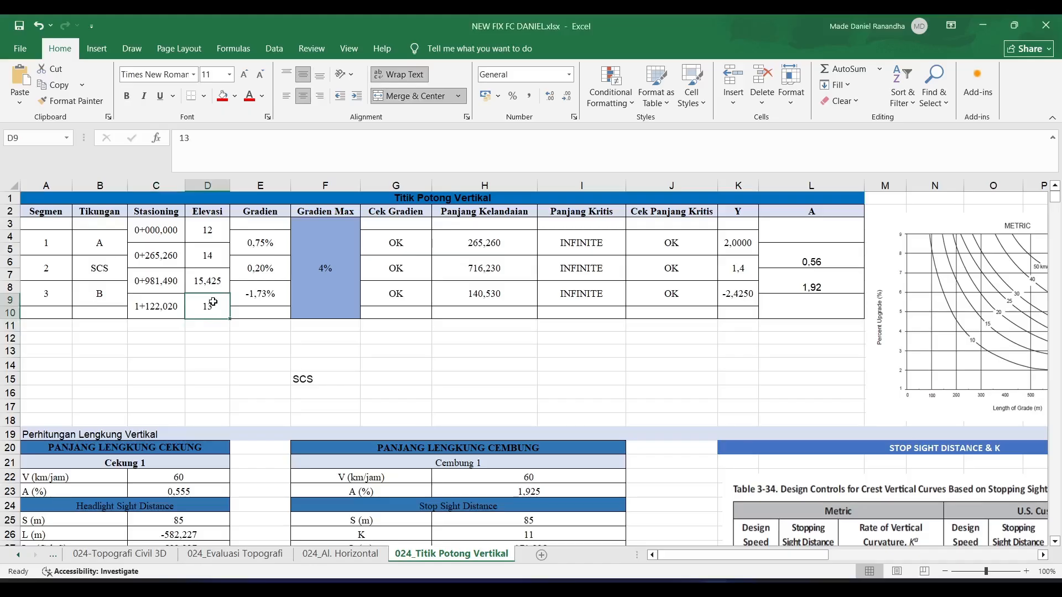
{"action": "type", "text": "17"}
{"action": "key", "text": "alt+Tab"}
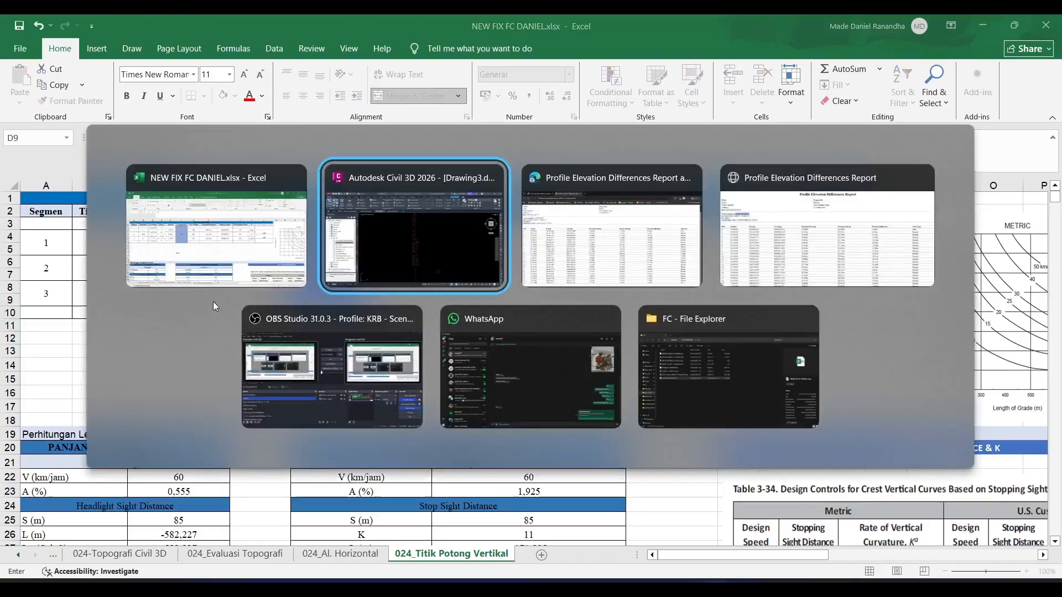
{"action": "key", "text": "alt+Tab"}
{"action": "type", "text": ","}
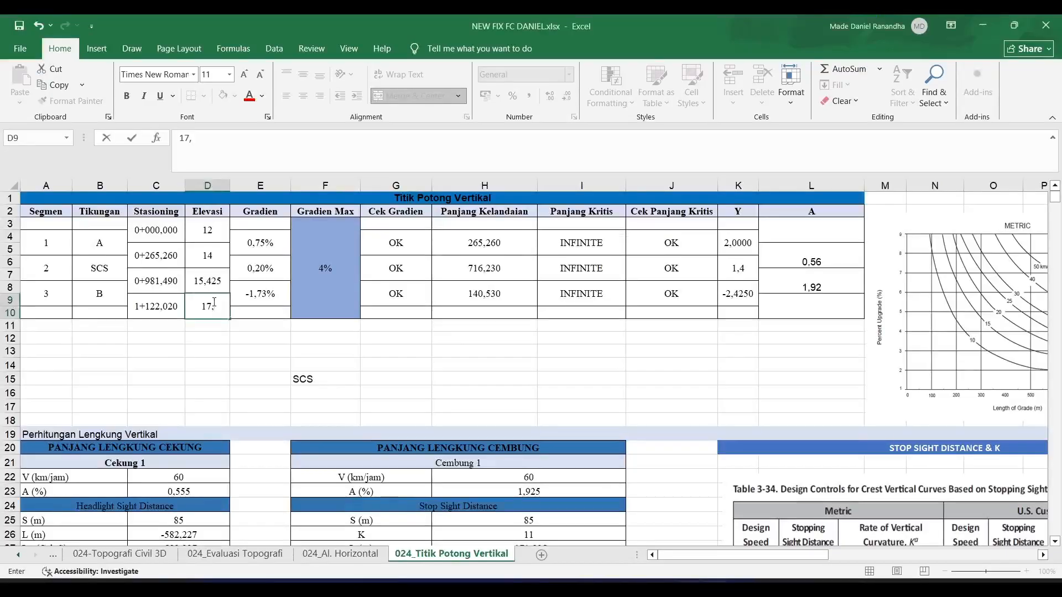
{"action": "type", "text": "26"}
{"action": "key", "text": "alt+Tab"}
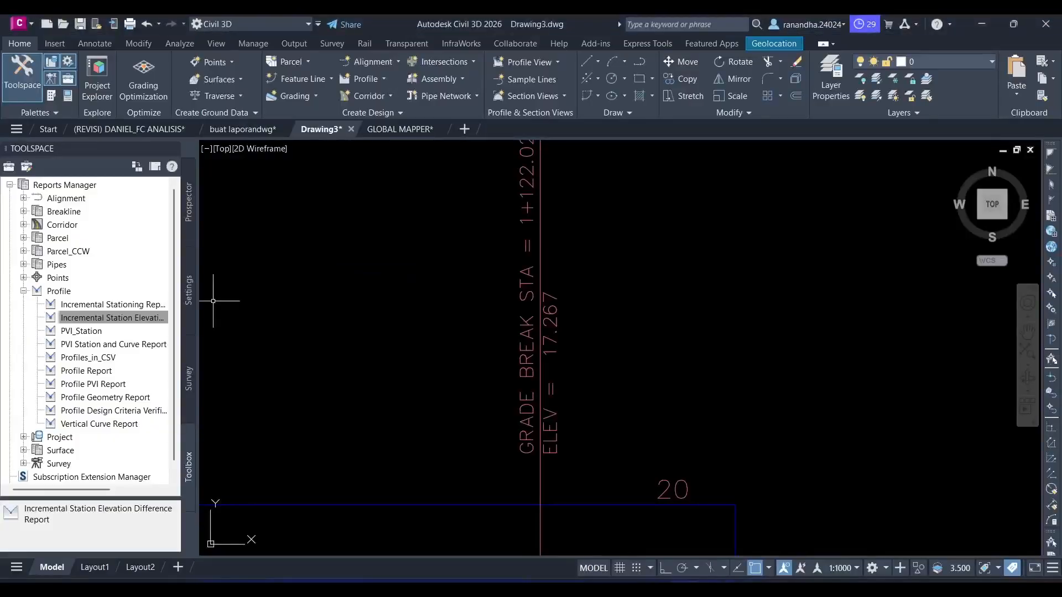
{"action": "key", "text": "alt+Tab"}
{"action": "type", "text": "7"}
{"action": "key", "text": "Return"}
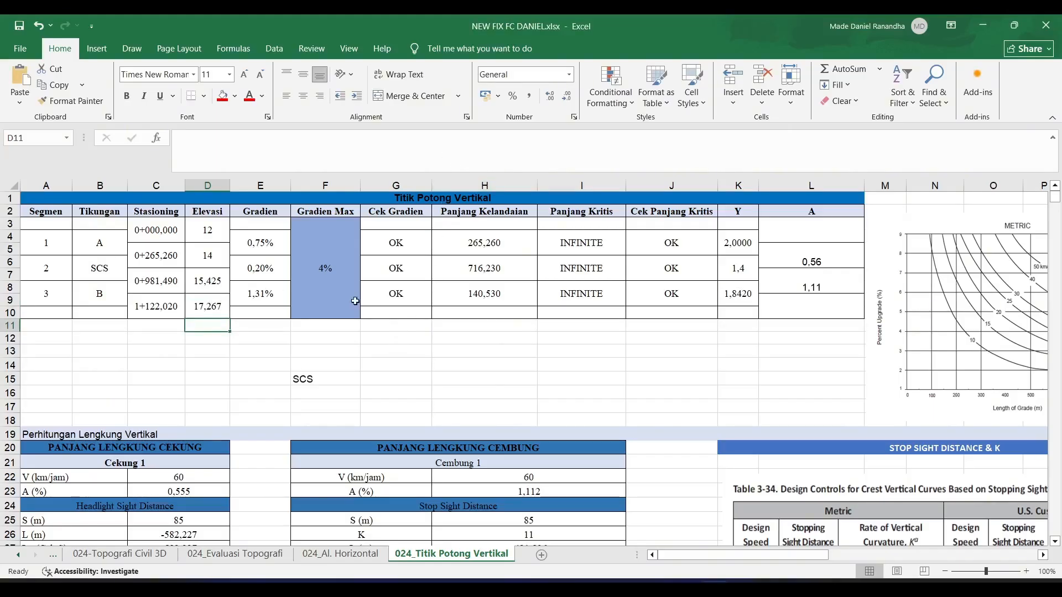
- Inspect the Gradien cells of the three segments in the Excel table
{"action": "left_click", "coordinate": [263, 253]}
{"action": "left_click", "coordinate": [264, 268]}
{"action": "left_click", "coordinate": [264, 282]}
{"action": "key", "text": "Up"}
{"action": "key", "text": "Up"}
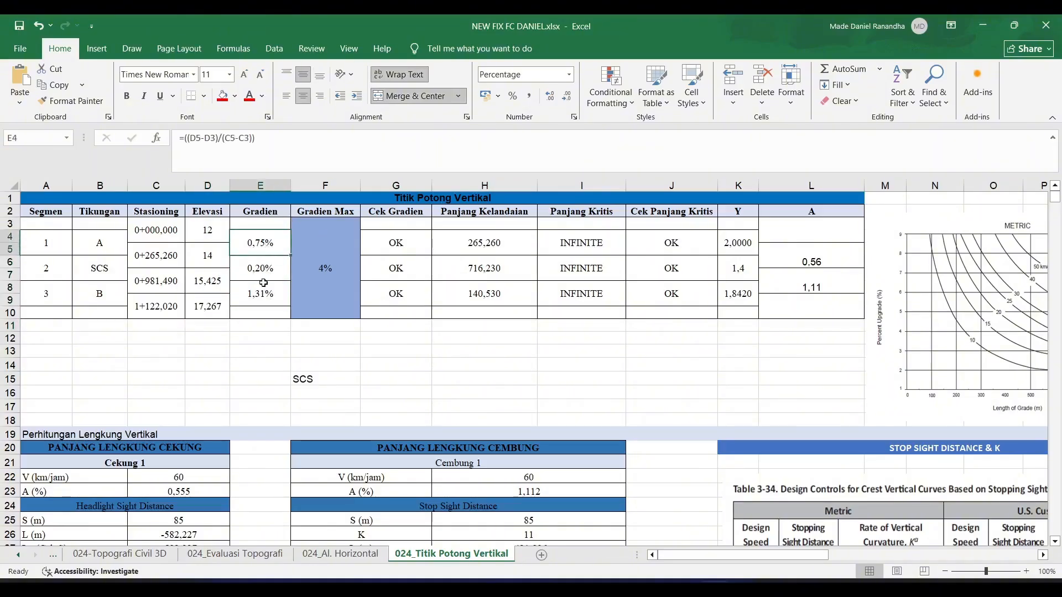
- Switch to Civil 3D and compare the first tangent's grade label on PROFIL 1 with segment 1's Gradien in Excel
{"action": "key", "text": "alt+Tab"}
{"action": "scroll", "coordinate": [349, 310], "scroll_direction": "down", "scroll_amount": 6}
{"action": "middle_click_drag", "start_coordinate": [322, 330], "coordinate": [573, 335]}
{"action": "scroll", "coordinate": [573, 335], "scroll_direction": "down", "scroll_amount": 6}
{"action": "middle_click_drag", "start_coordinate": [363, 348], "coordinate": [596, 354]}
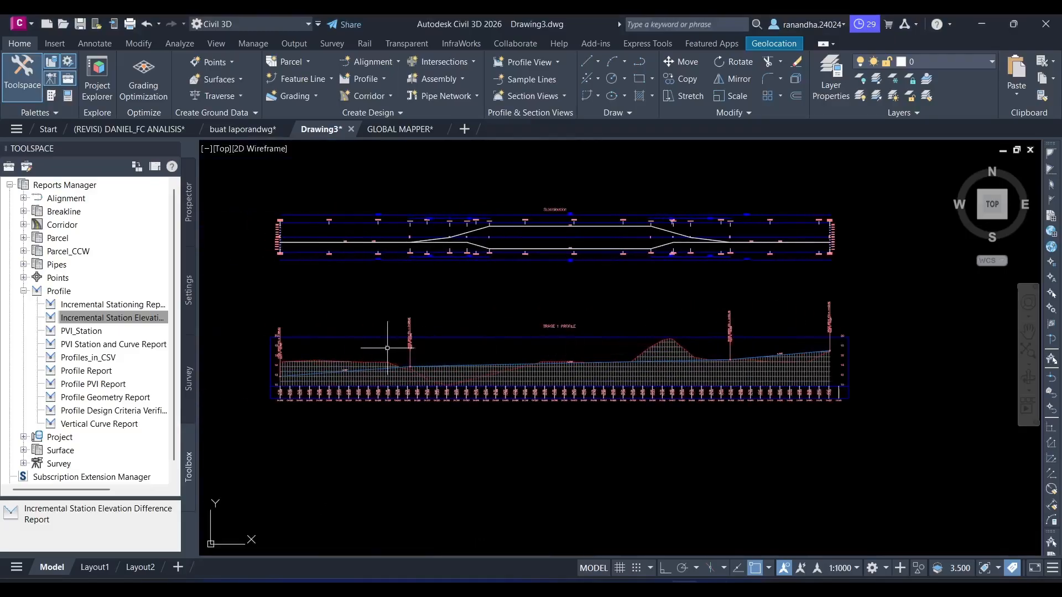
{"action": "scroll", "coordinate": [388, 348], "scroll_direction": "up", "scroll_amount": 6}
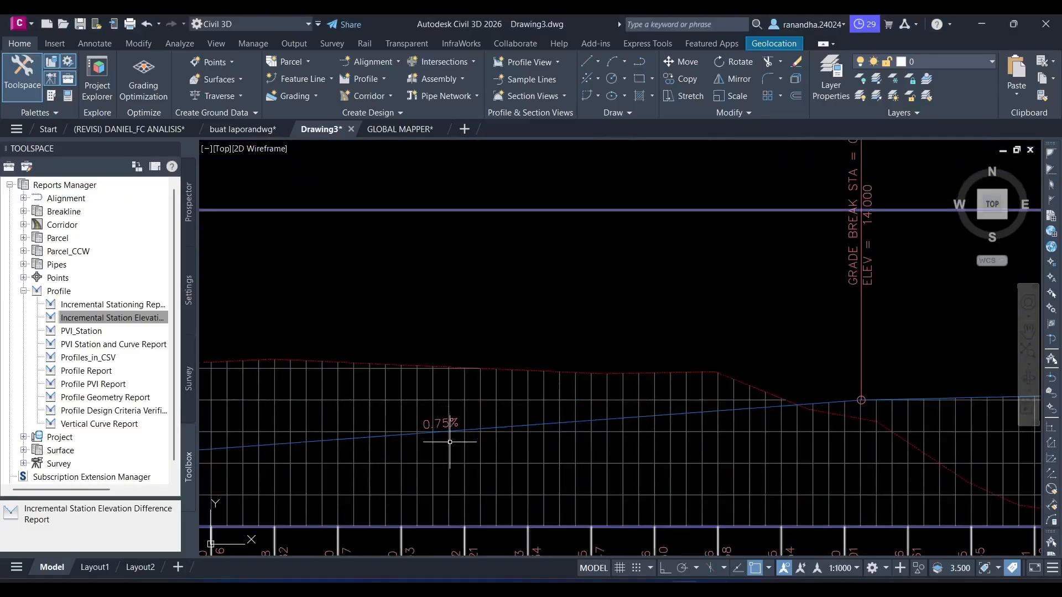
{"action": "key", "text": "alt+Tab"}
{"action": "key", "text": "alt+Tab"}
- Compare the second tangent's grade label on PROFIL 1 in Civil 3D with segment 2's Gradien in Excel
{"action": "scroll", "coordinate": [758, 367], "scroll_direction": "down", "scroll_amount": 2}
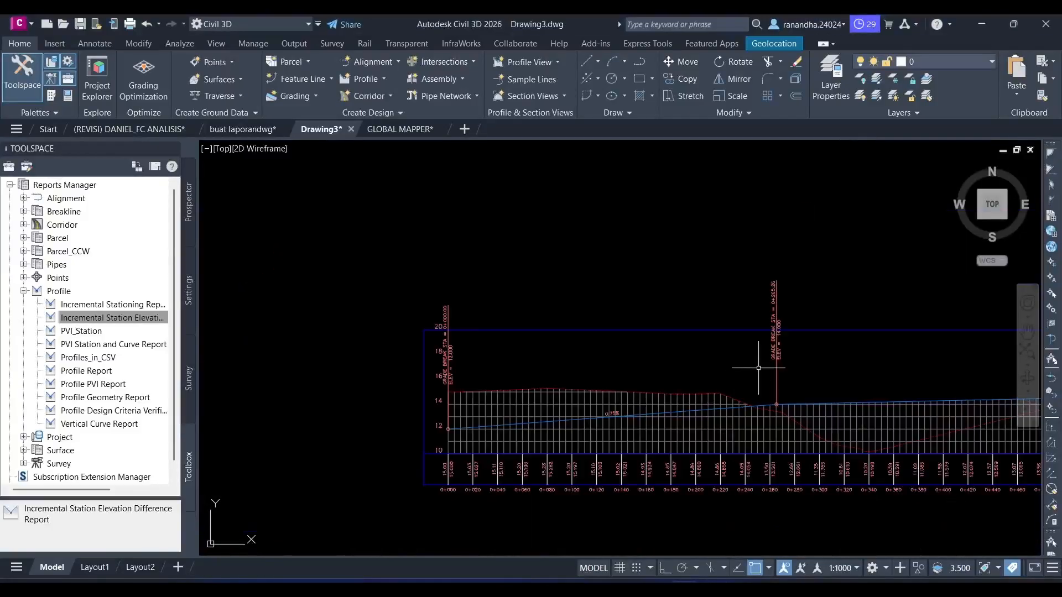
{"action": "middle_click_drag", "start_coordinate": [763, 368], "coordinate": [429, 361]}
{"action": "middle_click_drag", "start_coordinate": [937, 393], "coordinate": [835, 382]}
{"action": "scroll", "coordinate": [774, 373], "scroll_direction": "up", "scroll_amount": 4}
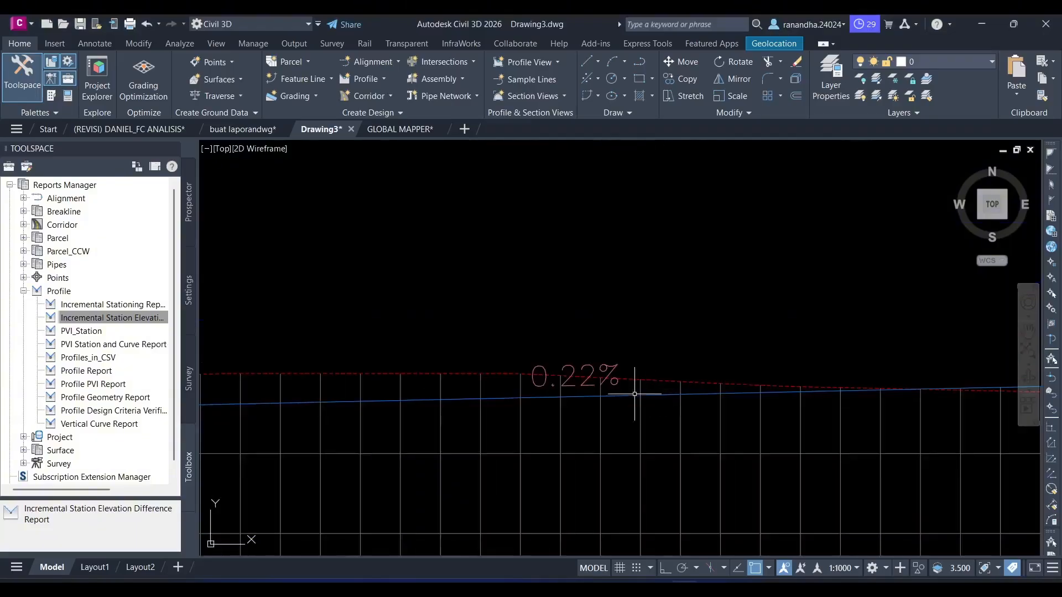
{"action": "key", "text": "alt+Tab"}
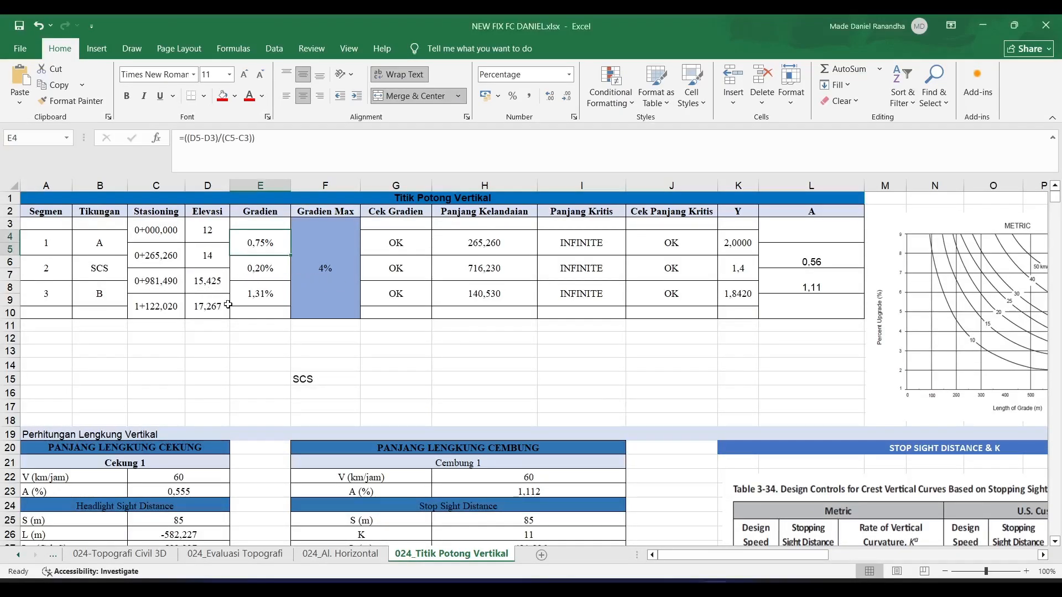
- Return to Civil 3D and recheck the station and elevation of the second grade break label on PROFIL 1
{"action": "key", "text": "alt+Tab"}
{"action": "scroll", "coordinate": [441, 351], "scroll_direction": "down", "scroll_amount": 3}
{"action": "middle_click_drag", "start_coordinate": [486, 356], "coordinate": [806, 379]}
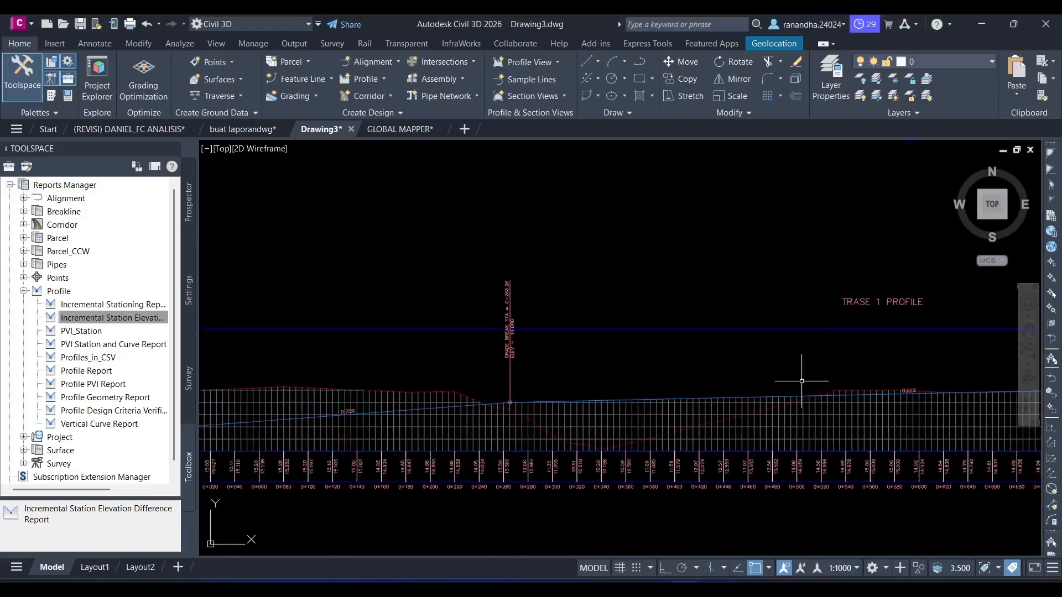
{"action": "scroll", "coordinate": [538, 361], "scroll_direction": "up", "scroll_amount": 4}
{"action": "mouse_move", "coordinate": [539, 355]}
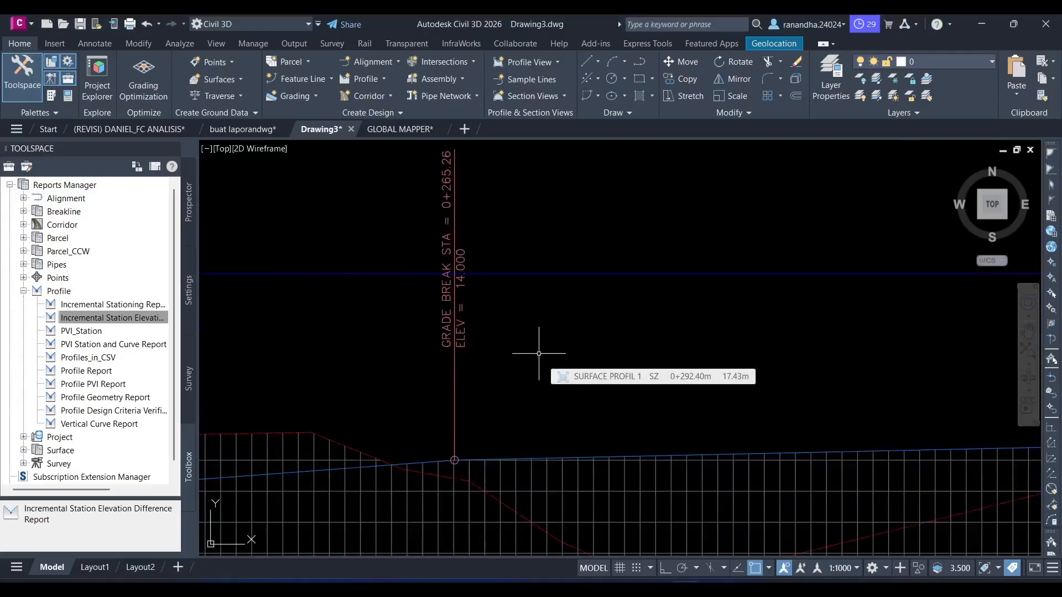
- Compare the second grade break's station and elevation on PROFIL 1 with cells C5 and D5 in Excel
{"action": "middle_click_drag", "start_coordinate": [510, 202], "coordinate": [493, 256]}
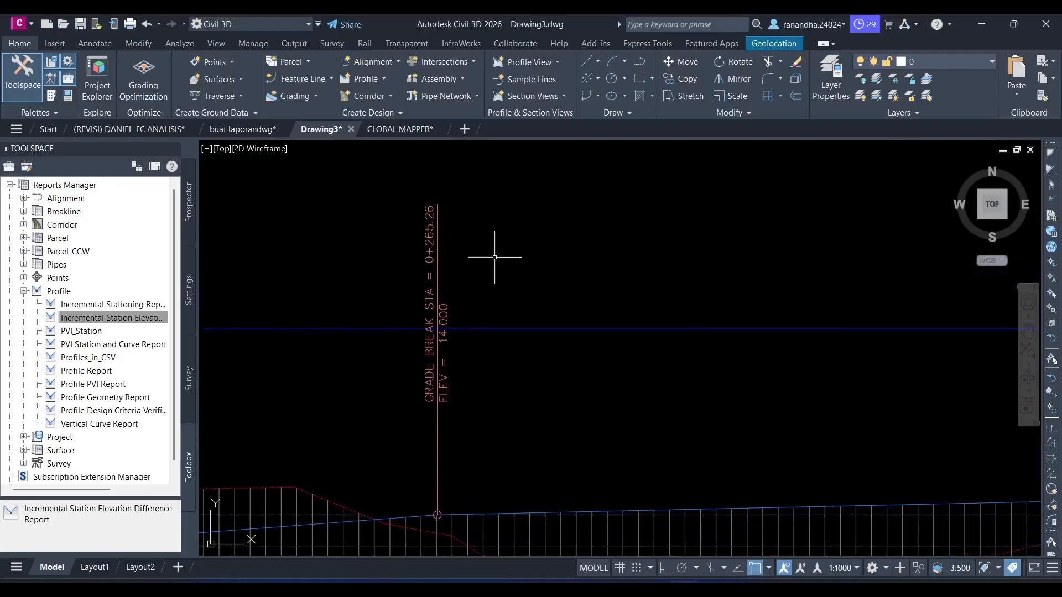
{"action": "key", "text": "alt+Tab"}
{"action": "left_click", "coordinate": [156, 255]}
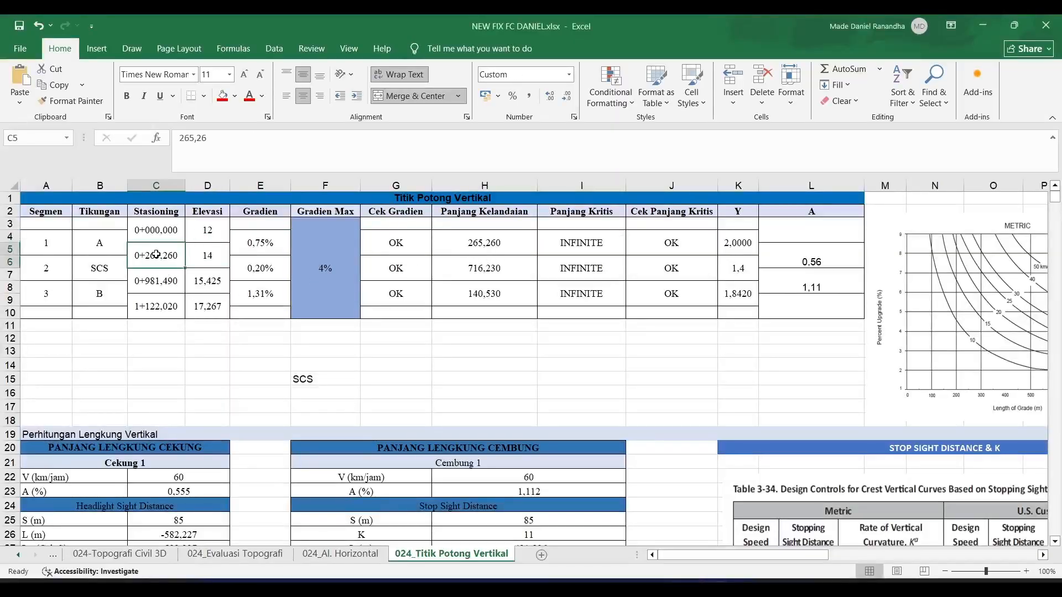
{"action": "key", "text": "alt+Tab"}
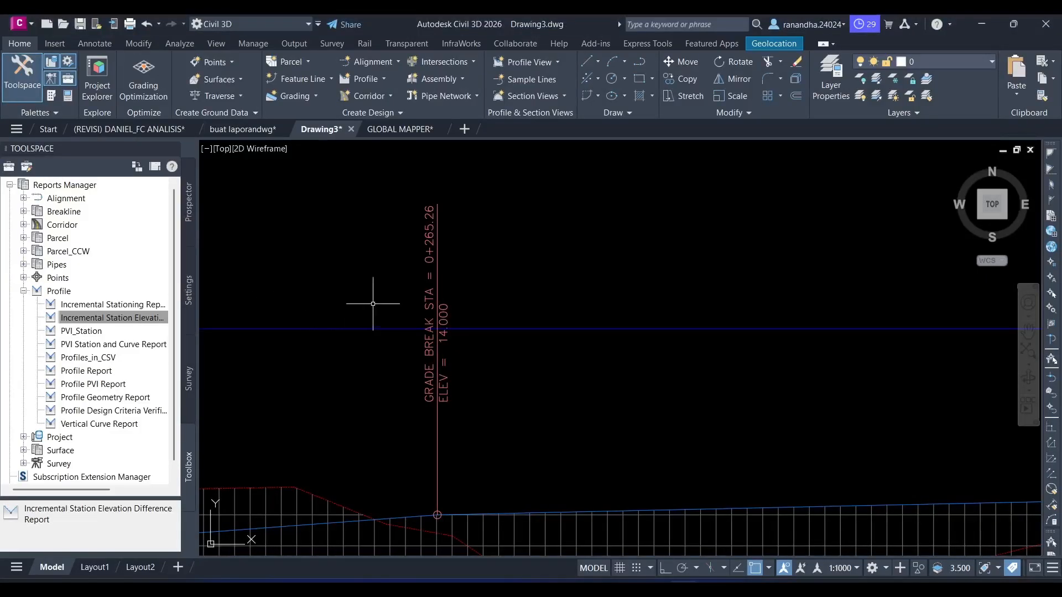
{"action": "key", "text": "alt+Tab"}
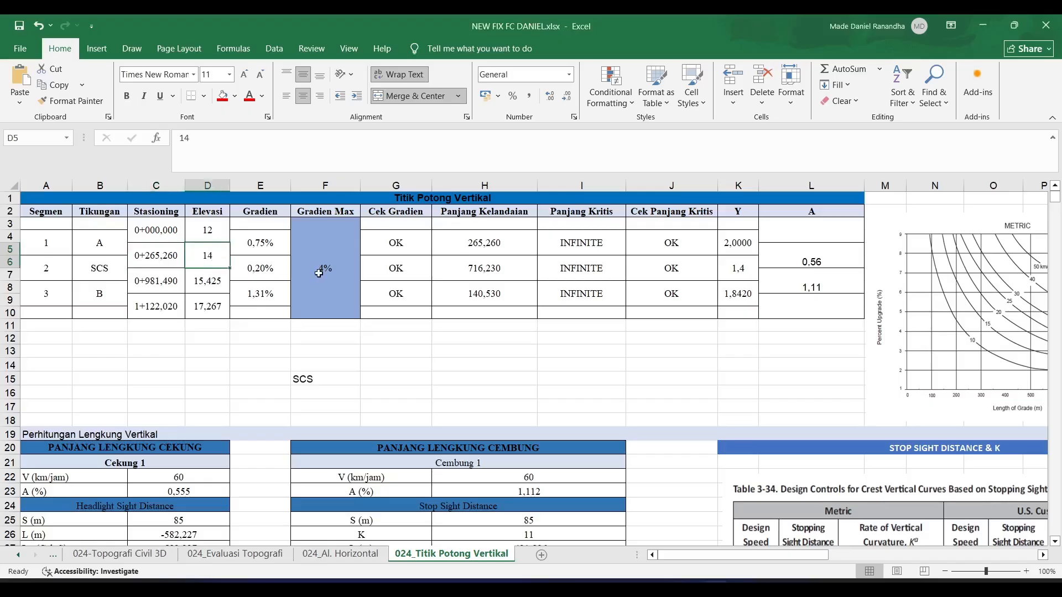
- Switch to Civil 3D and compare the third grade break's station and elevation on PROFIL 1 with the matching row in Excel
{"action": "key", "text": "alt+Tab"}
{"action": "scroll", "coordinate": [578, 332], "scroll_direction": "down", "scroll_amount": 6}
{"action": "middle_click_drag", "start_coordinate": [750, 313], "coordinate": [301, 317]}
{"action": "scroll", "coordinate": [579, 342], "scroll_direction": "up", "scroll_amount": 6}
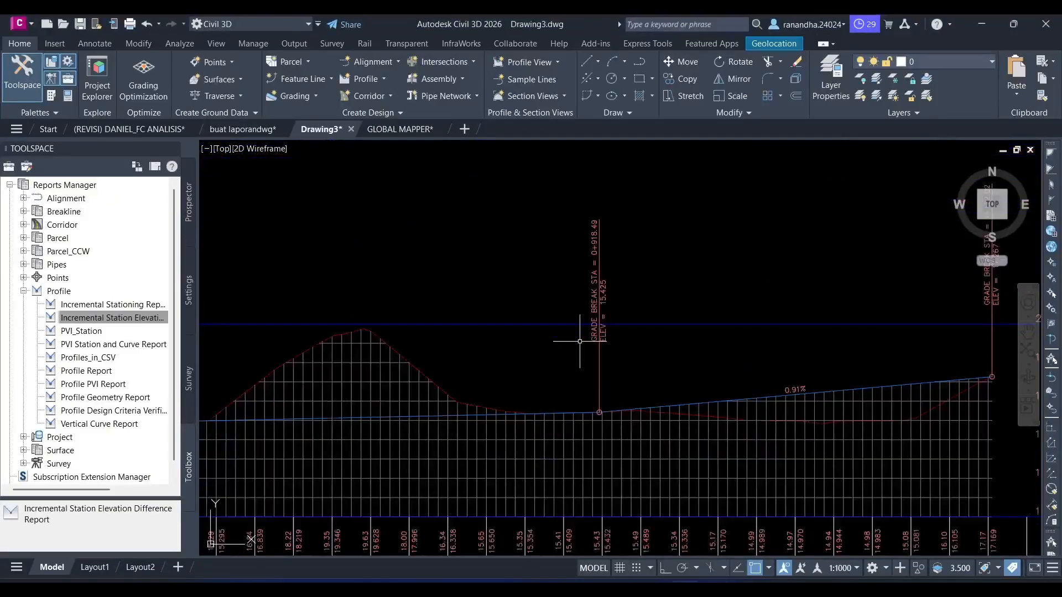
{"action": "middle_click_drag", "start_coordinate": [647, 294], "coordinate": [555, 360]}
{"action": "key", "text": "alt+Tab"}
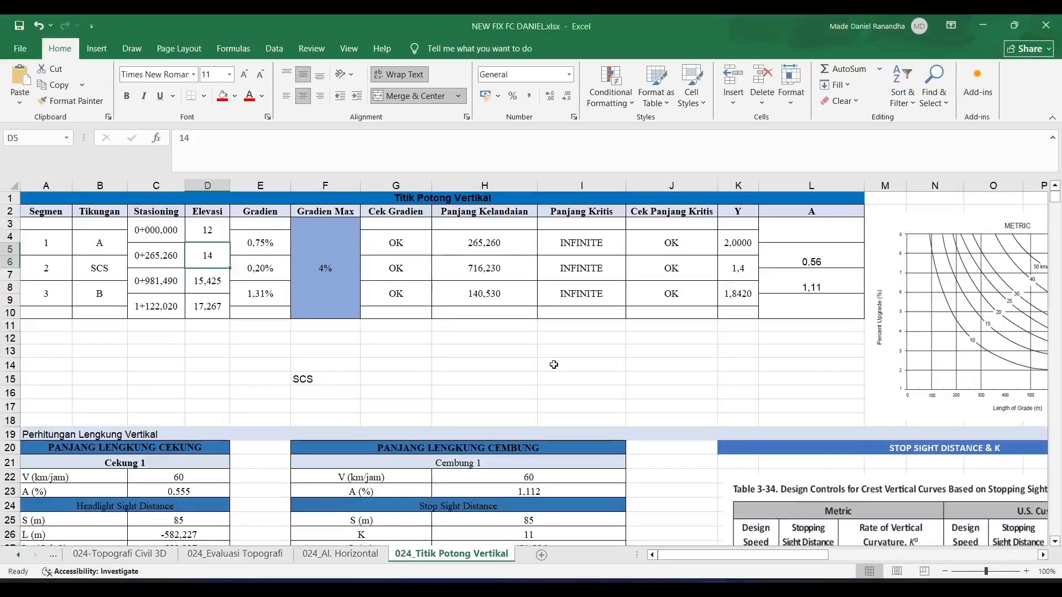
{"action": "key", "text": "alt+Tab"}
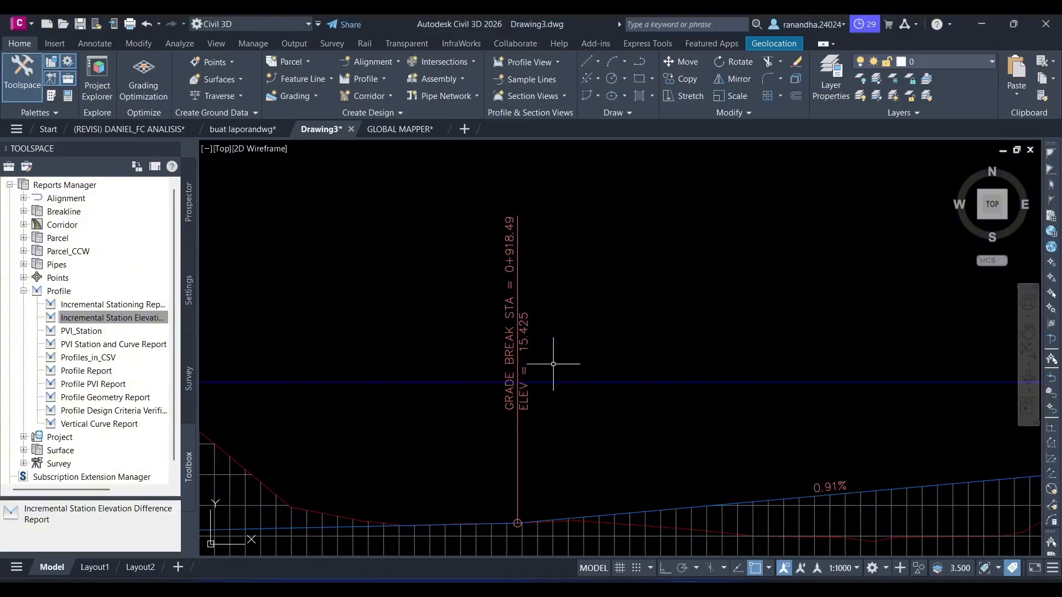
{"action": "key", "text": "alt+Tab"}
{"action": "key", "text": "alt+Tab"}
{"action": "key", "text": "alt+Tab"}
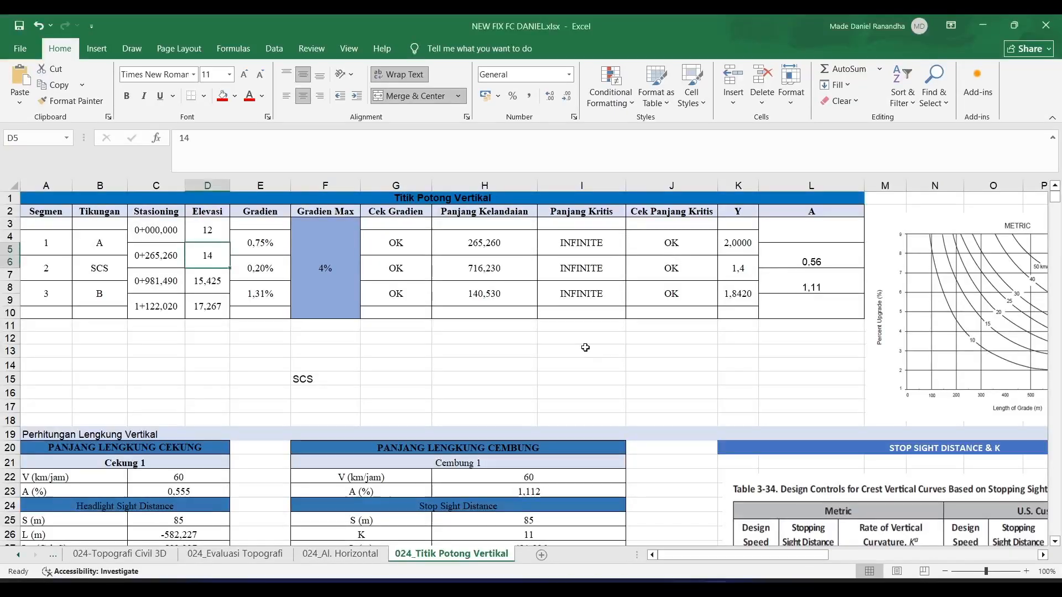
- Correct the third grade break's Stasioning in cell C7 to 918,49, checking it against the PROFIL 1 label in Civil 3D
{"action": "left_click", "coordinate": [177, 286]}
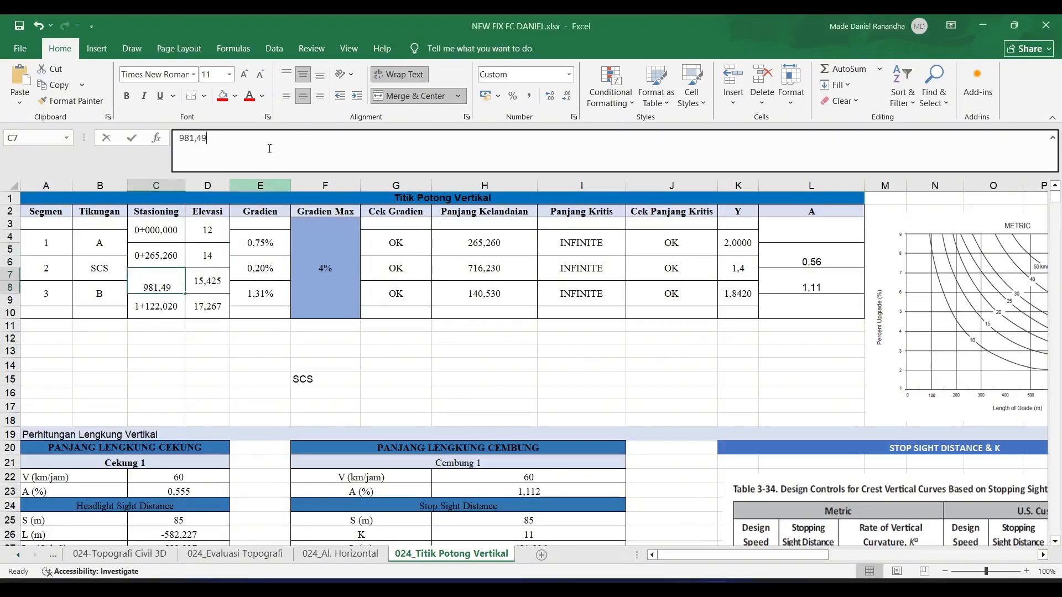
{"action": "key", "text": "alt+Tab"}
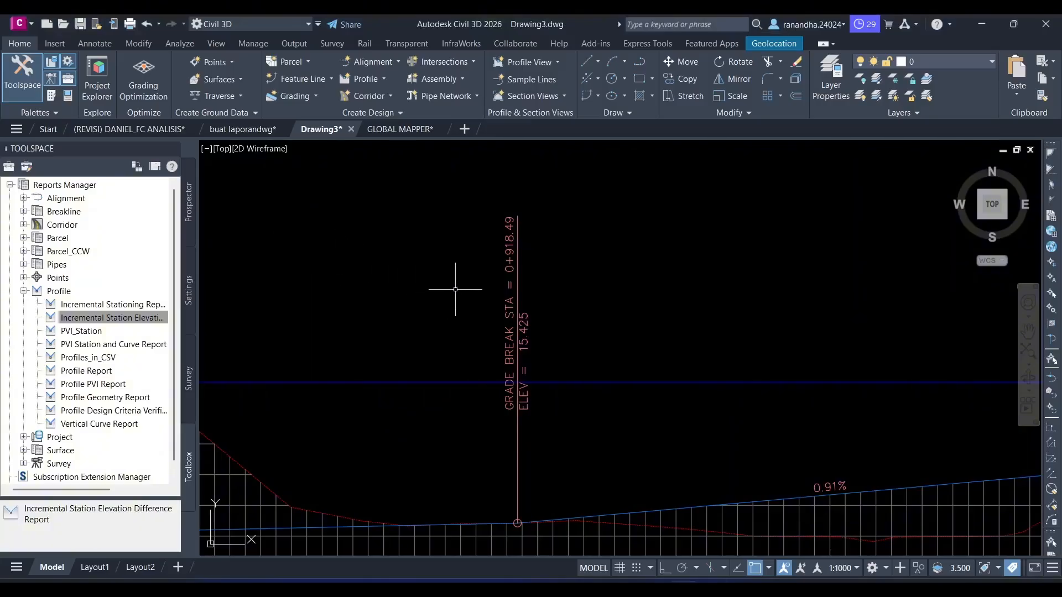
{"action": "key", "text": "alt+Tab"}
{"action": "key", "text": "alt+Tab"}
- Compare the second and third tangents' grade labels on PROFIL 1 in Civil 3D with the Gradien values in Excel
{"action": "key", "text": "alt+Tab"}
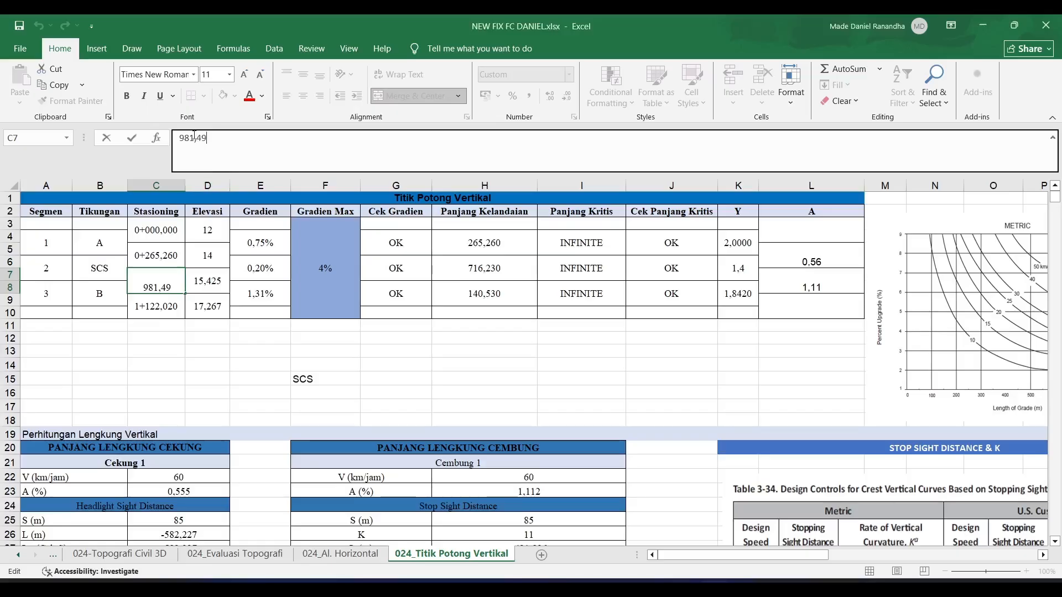
{"action": "key", "text": "BackSpace"}
{"action": "key", "text": "BackSpace"}
{"action": "type", "text": "18"}
{"action": "key", "text": "Return"}
{"action": "key", "text": "alt+Tab"}
{"action": "scroll", "coordinate": [431, 265], "scroll_direction": "down", "scroll_amount": 2}
{"action": "middle_click_drag", "start_coordinate": [370, 284], "coordinate": [748, 251]}
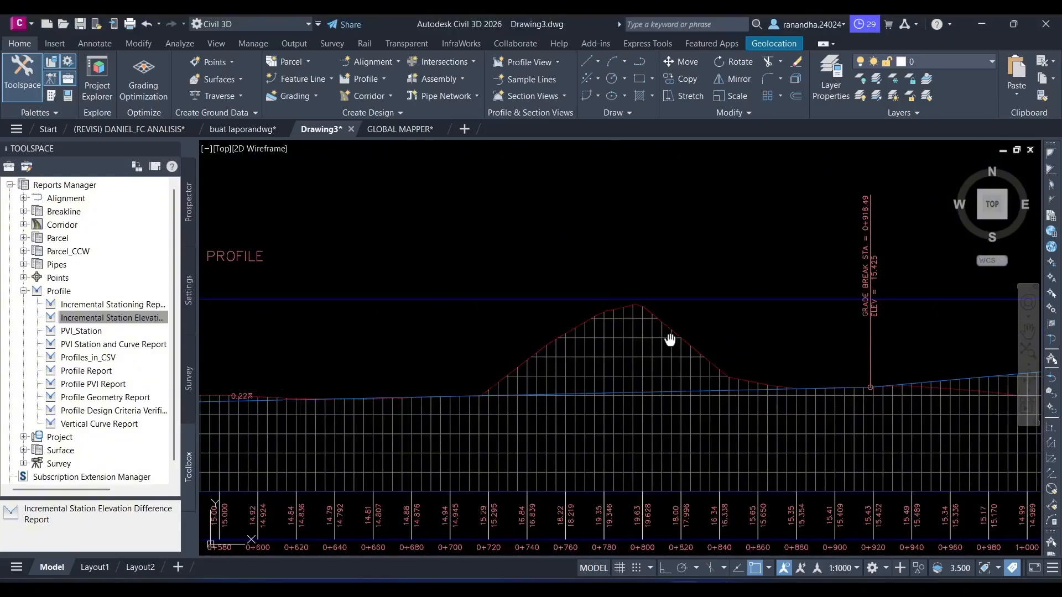
{"action": "middle_click_drag", "start_coordinate": [671, 339], "coordinate": [410, 343]}
{"action": "key", "text": "alt+Tab"}
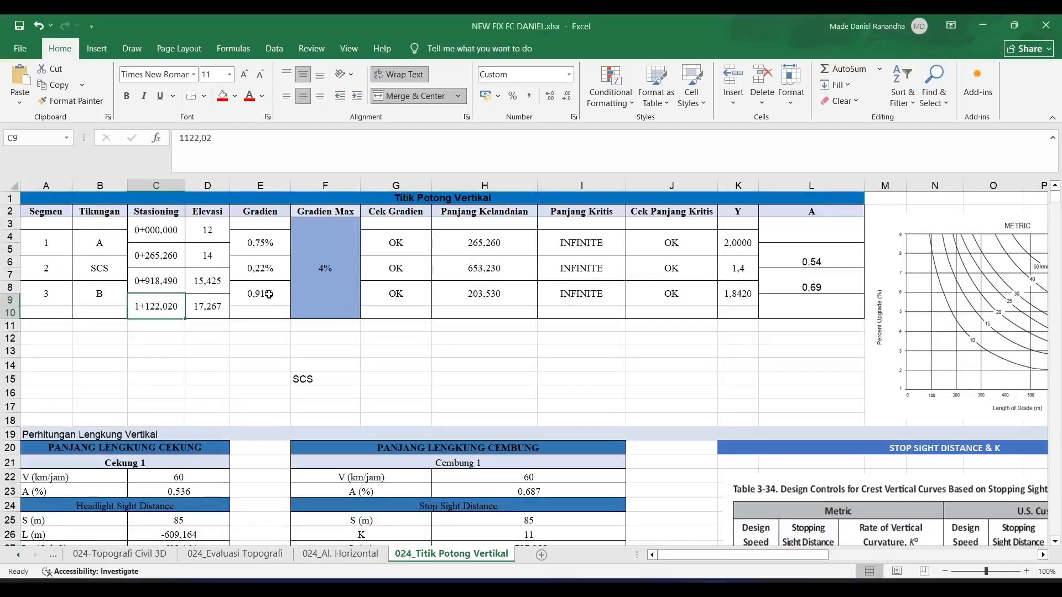
{"action": "left_click", "coordinate": [269, 294]}
{"action": "key", "text": "alt+Tab"}
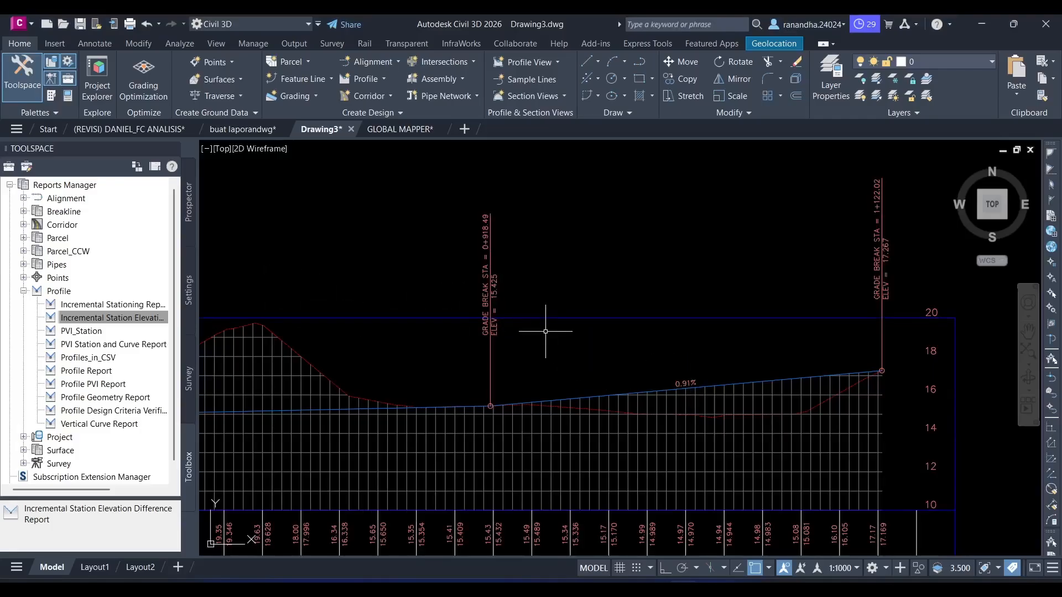
{"action": "scroll", "coordinate": [581, 373], "scroll_direction": "down", "scroll_amount": 2}
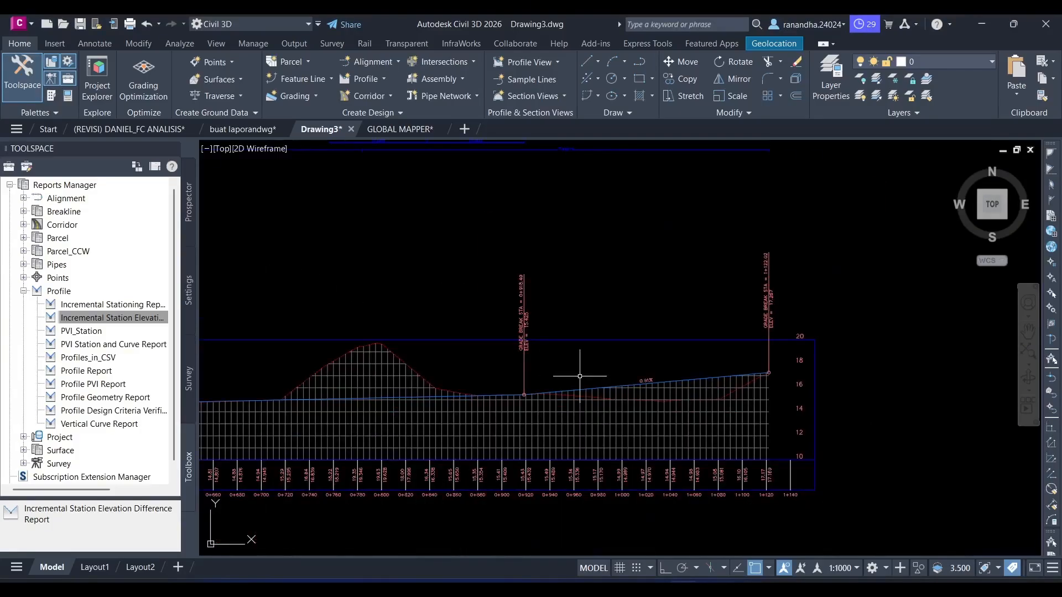
{"action": "key", "text": "alt+Tab"}
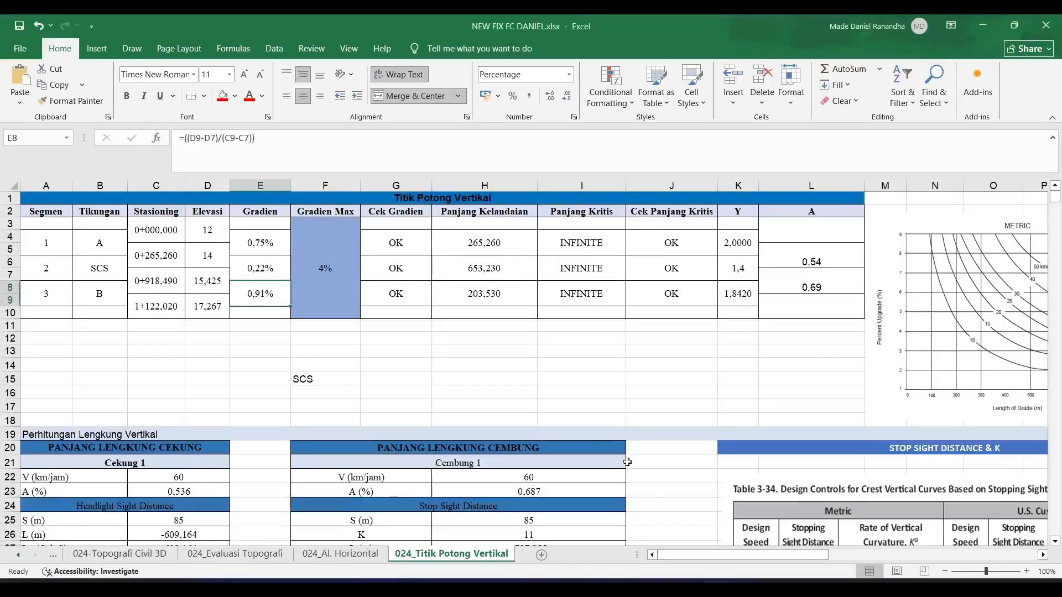
- Examine the speed V and grade difference A of Cekung 1 in the sag curve length calculation in Excel
{"action": "scroll", "coordinate": [542, 414], "scroll_direction": "down", "scroll_amount": 2}
{"action": "scroll", "coordinate": [542, 414], "scroll_direction": "down", "scroll_amount": 3}
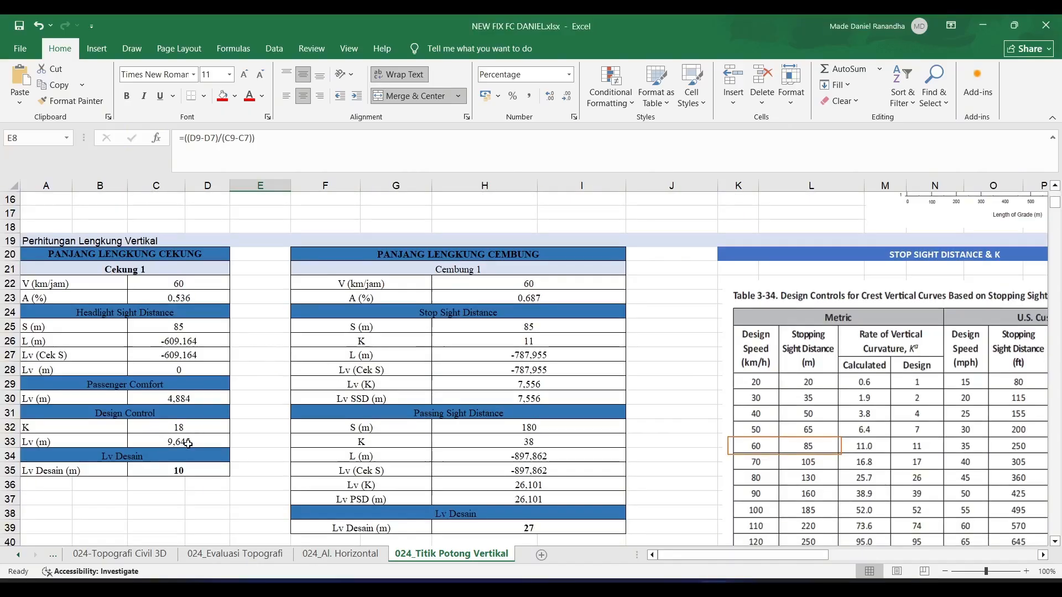
{"action": "left_click", "coordinate": [175, 255]}
{"action": "left_click", "coordinate": [179, 285]}
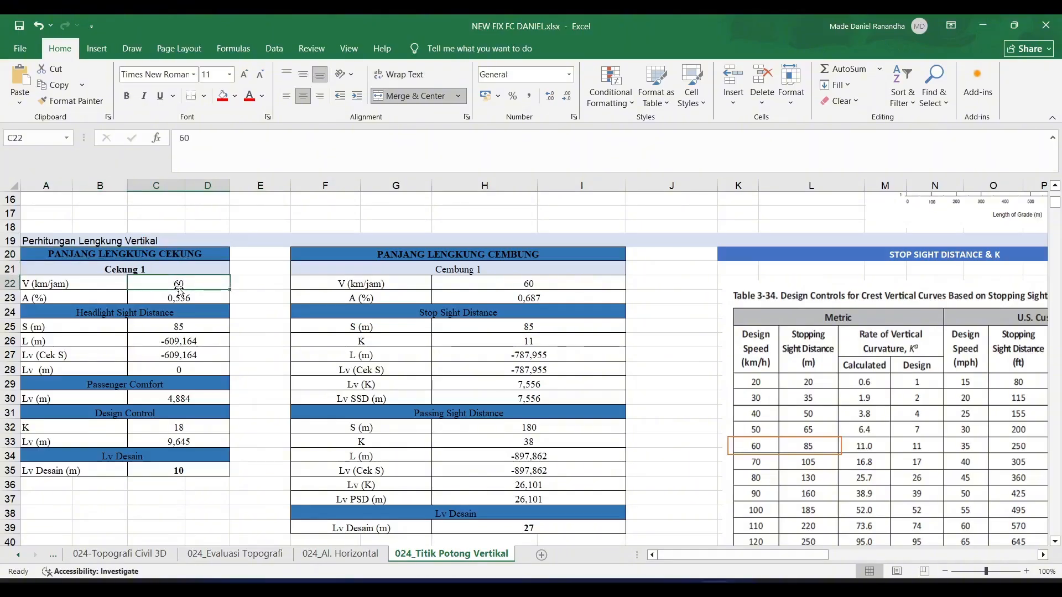
{"action": "left_click", "coordinate": [180, 297]}
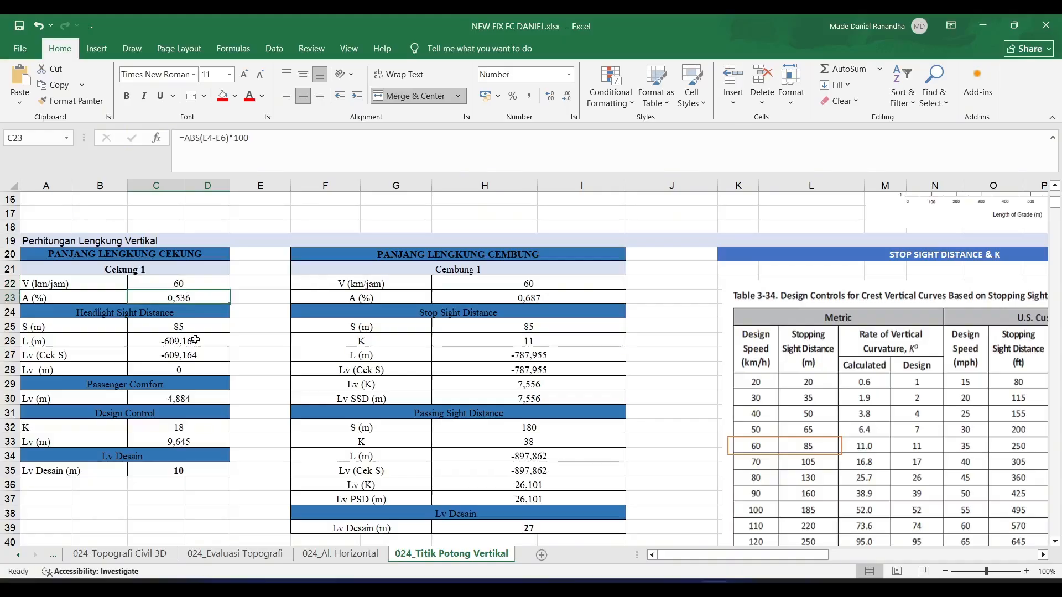
- Check Cekung 1's sight distance S against Table 3-34 and inspect its Lv Desain formula
{"action": "left_click", "coordinate": [195, 326]}
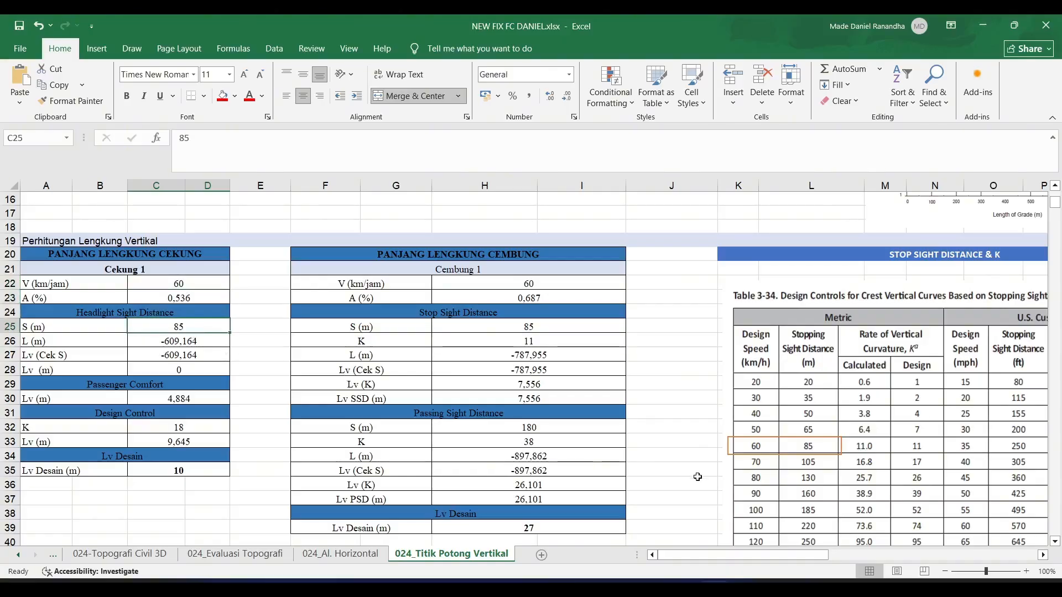
{"action": "left_click", "coordinate": [819, 455]}
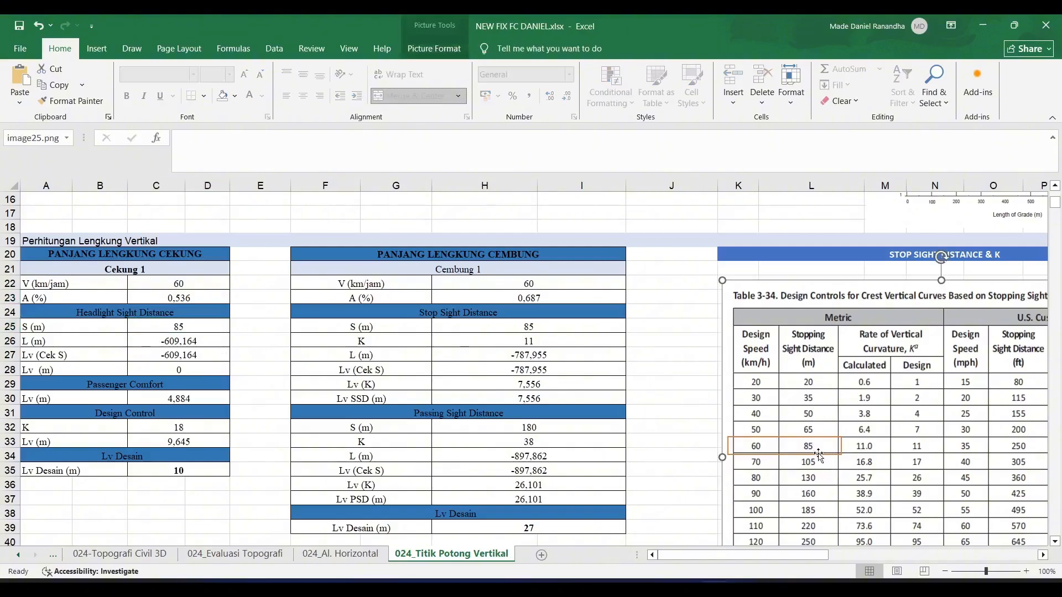
{"action": "left_click", "coordinate": [819, 455]}
{"action": "left_click", "coordinate": [810, 473]}
{"action": "left_click", "coordinate": [182, 476]}
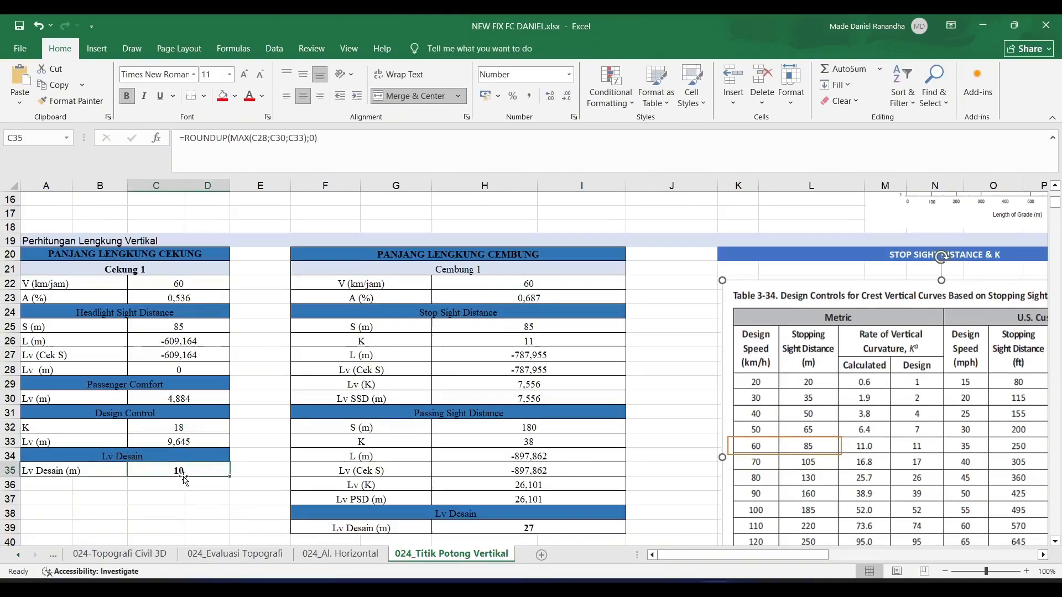
{"action": "scroll", "coordinate": [184, 479], "scroll_direction": "down", "scroll_amount": 1}
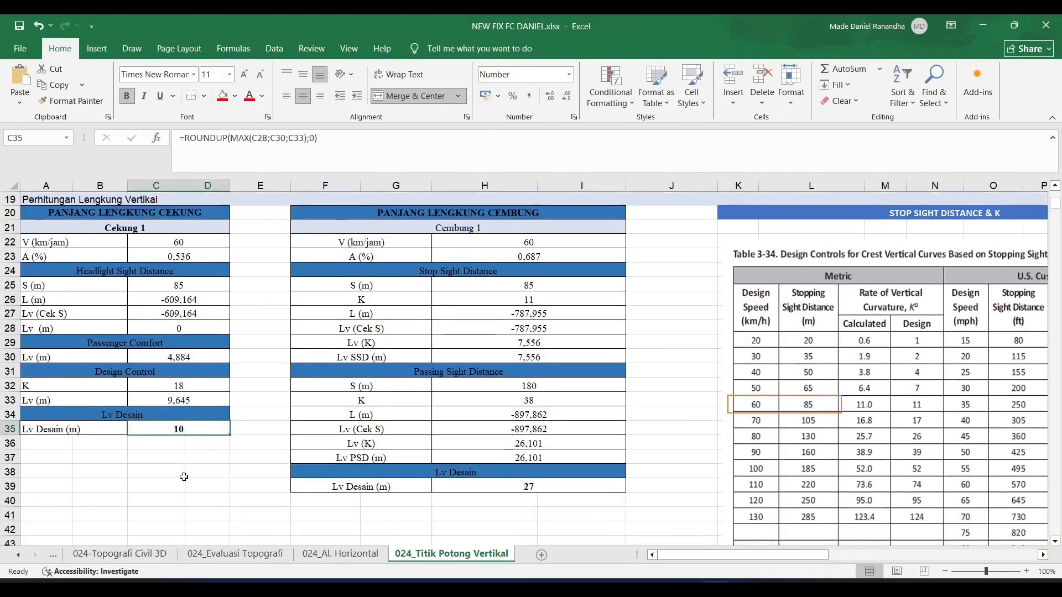
{"action": "scroll", "coordinate": [187, 481], "scroll_direction": "up", "scroll_amount": 1}
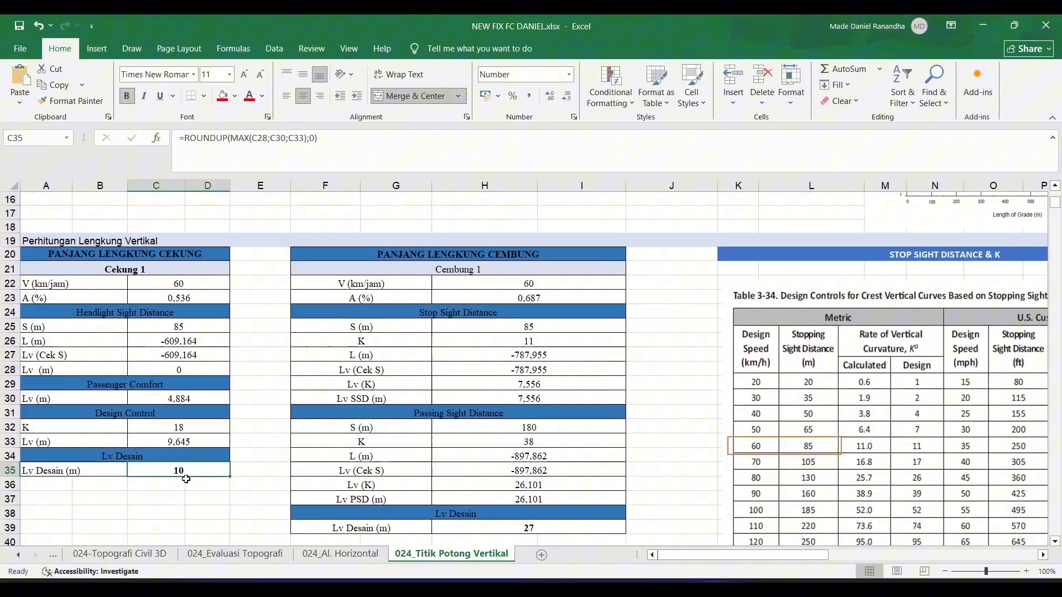
- Inspect Cembung 1's V, A and Lv Desain, and check its stopping sight distance S against Table 3-34
{"action": "left_click", "coordinate": [543, 255]}
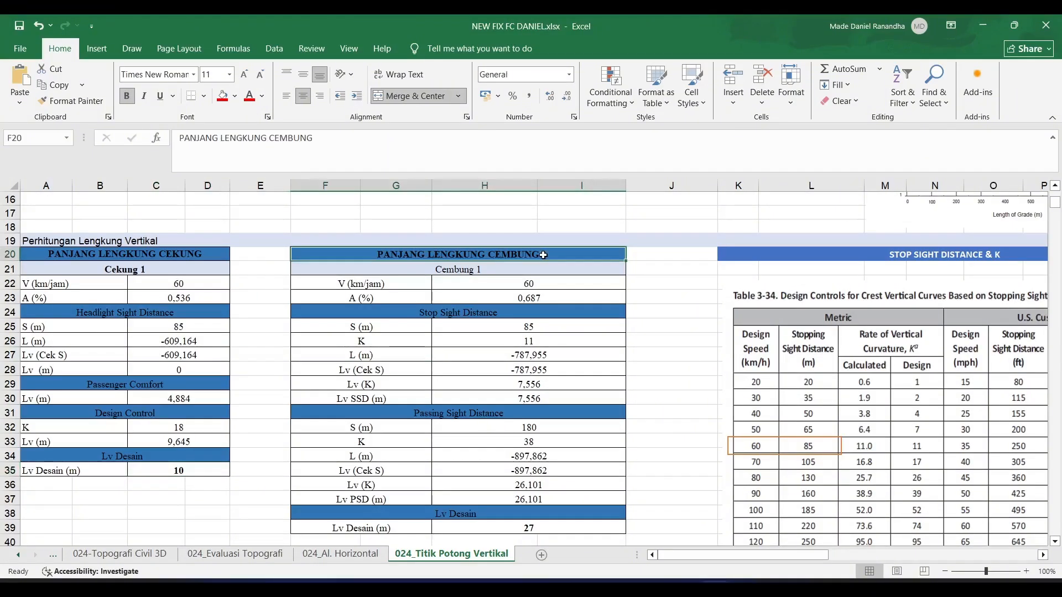
{"action": "left_click", "coordinate": [544, 283]}
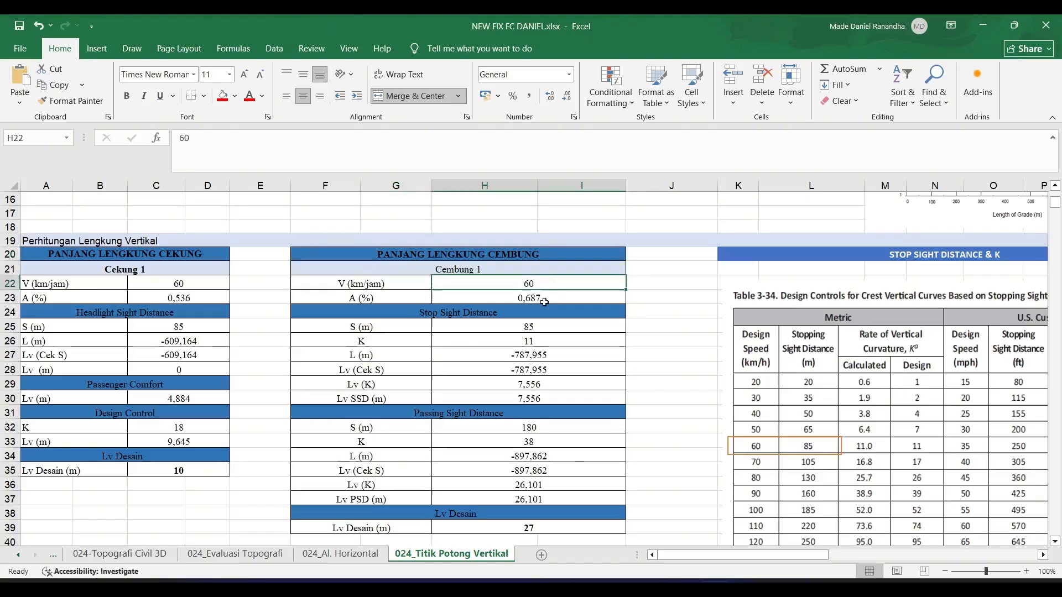
{"action": "left_click", "coordinate": [545, 301]}
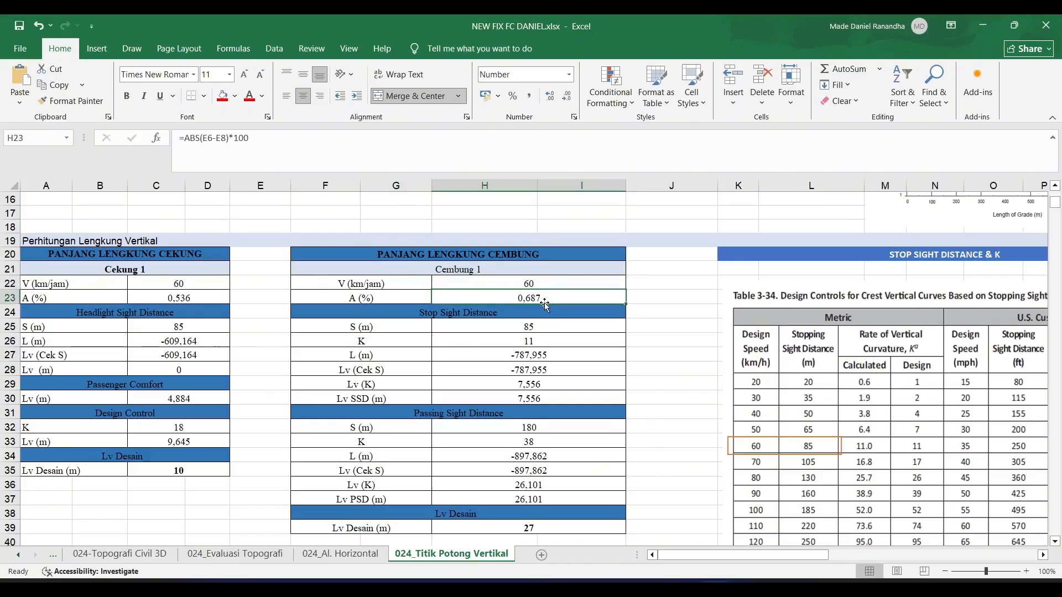
{"action": "scroll", "coordinate": [545, 315], "scroll_direction": "down", "scroll_amount": 1}
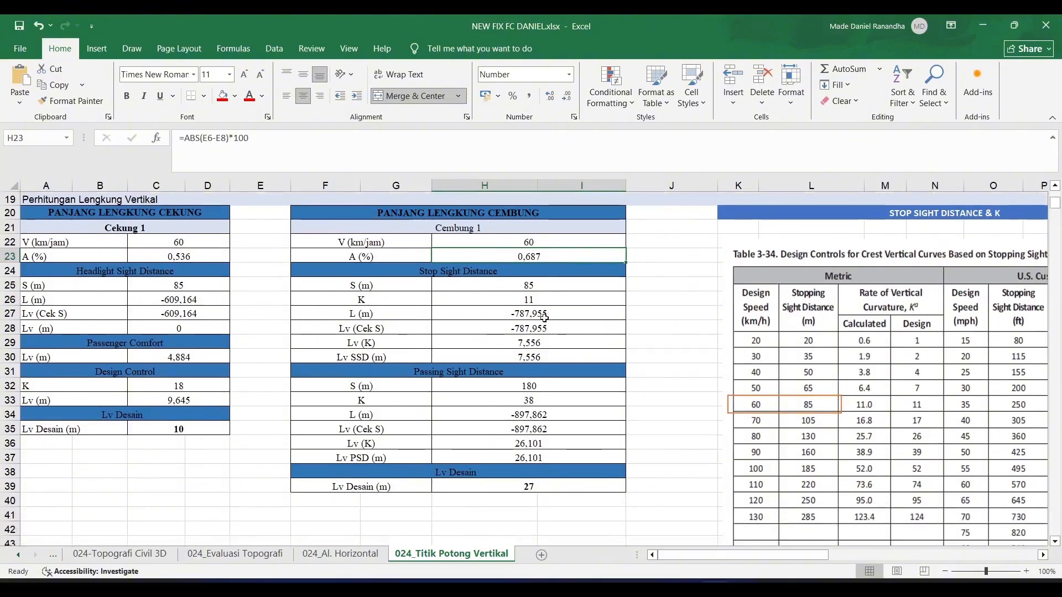
{"action": "left_click", "coordinate": [547, 284]}
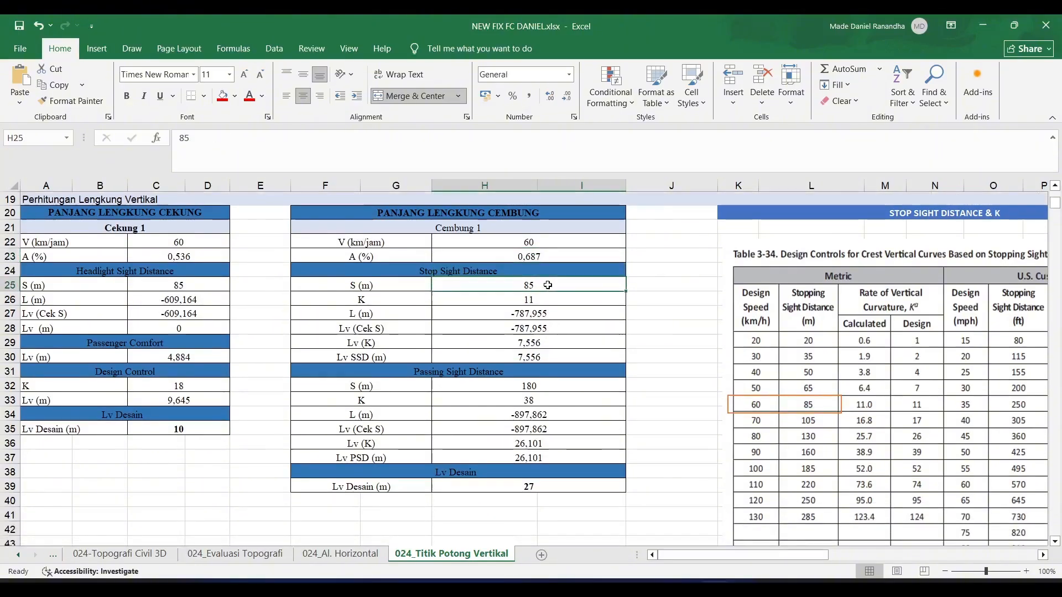
{"action": "left_click", "coordinate": [786, 411]}
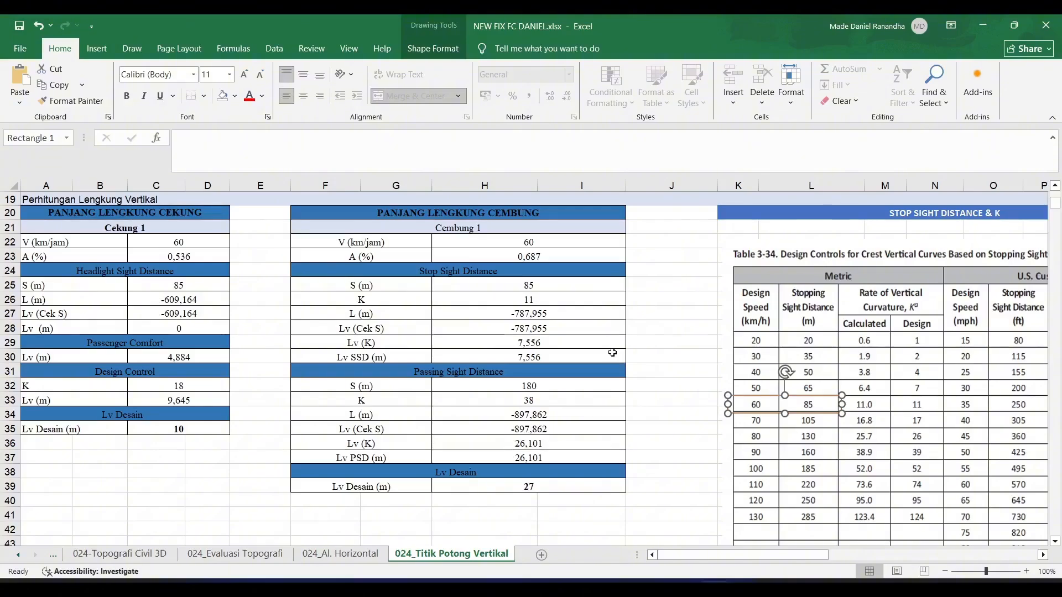
{"action": "left_click", "coordinate": [553, 484]}
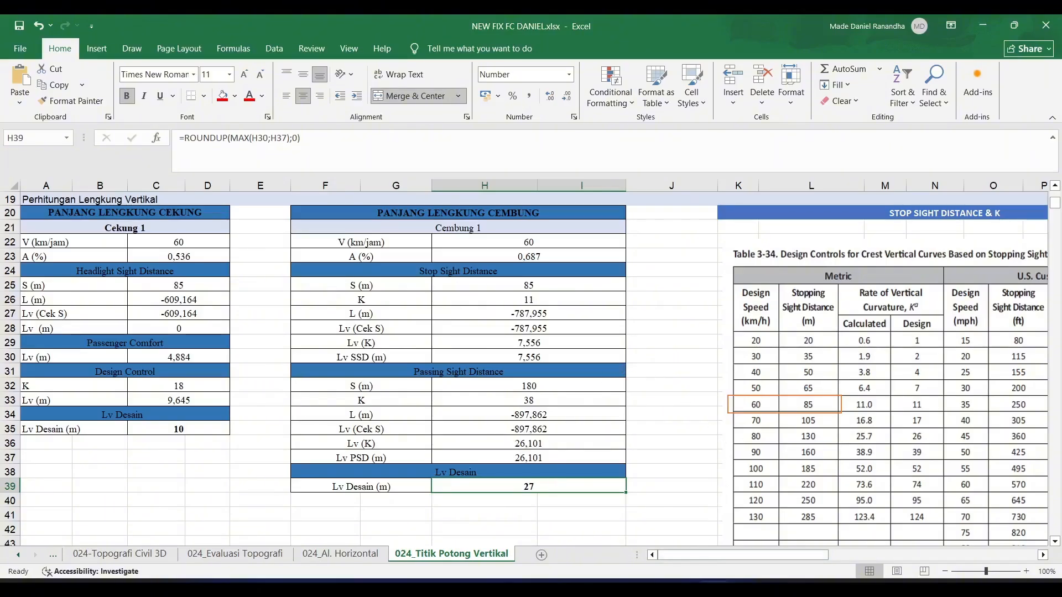
- Switch to Civil 3D and open the Geometry Editor's layout tools for PROFIL 1
{"action": "left_click", "coordinate": [683, 588]}
{"action": "middle_click_drag", "start_coordinate": [520, 363], "coordinate": [611, 336]}
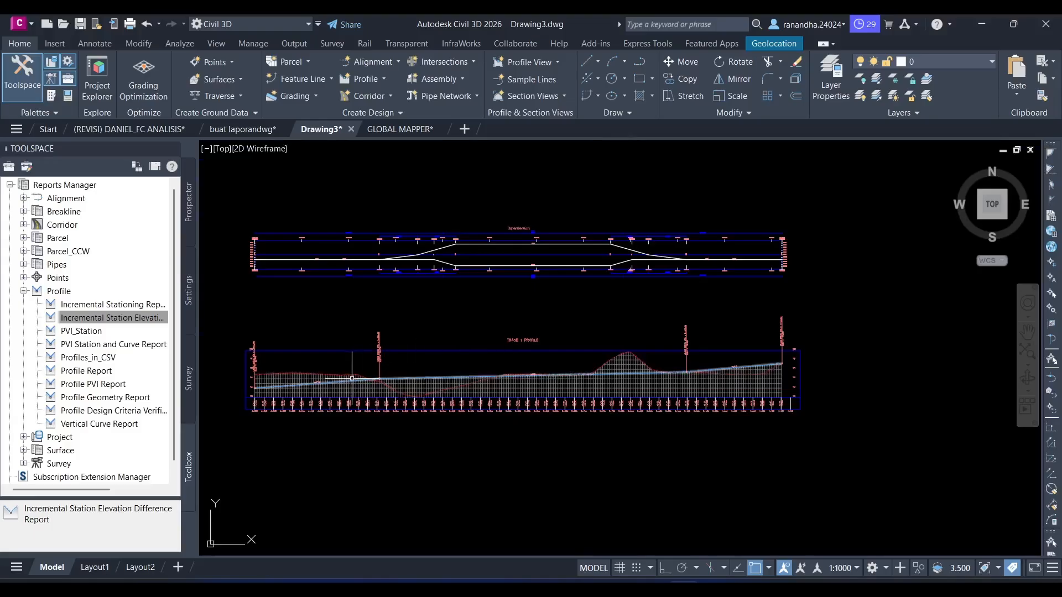
{"action": "scroll", "coordinate": [351, 378], "scroll_direction": "up", "scroll_amount": 4}
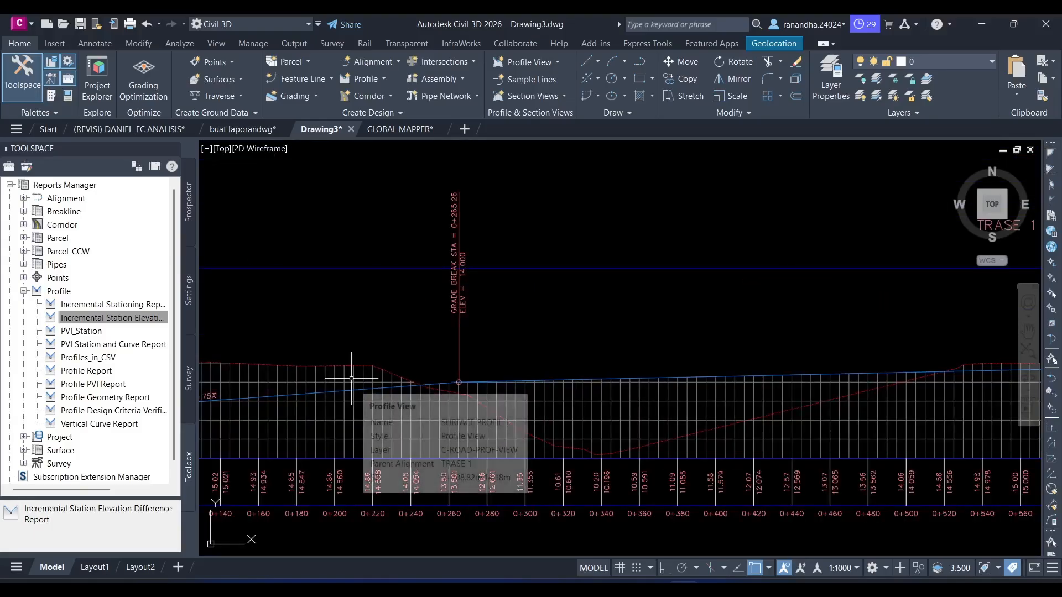
{"action": "left_click", "coordinate": [353, 387]}
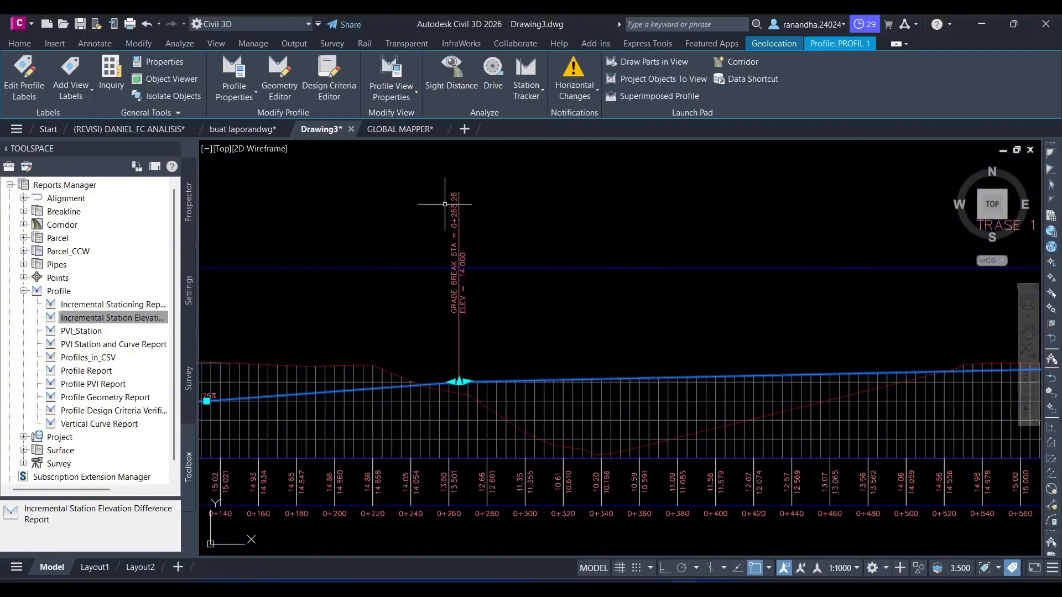
{"action": "left_click", "coordinate": [284, 83]}
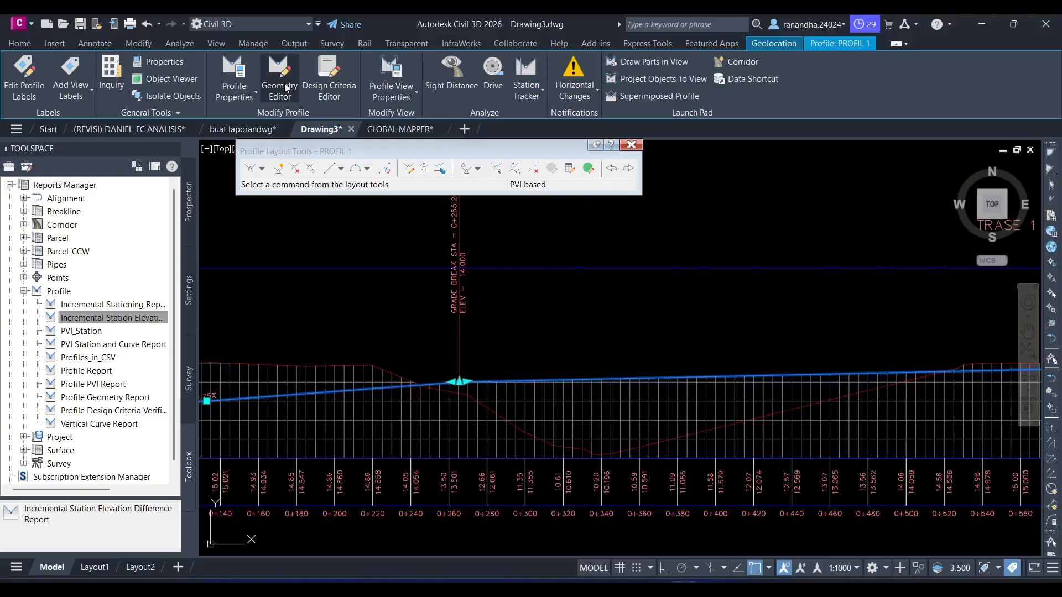
- Try adding a parabolic free vertical curve 10 m long between PROFIL 1's tangents at the 0+265.26 grade break, checking the lengths in Excel
{"action": "left_click", "coordinate": [368, 169]}
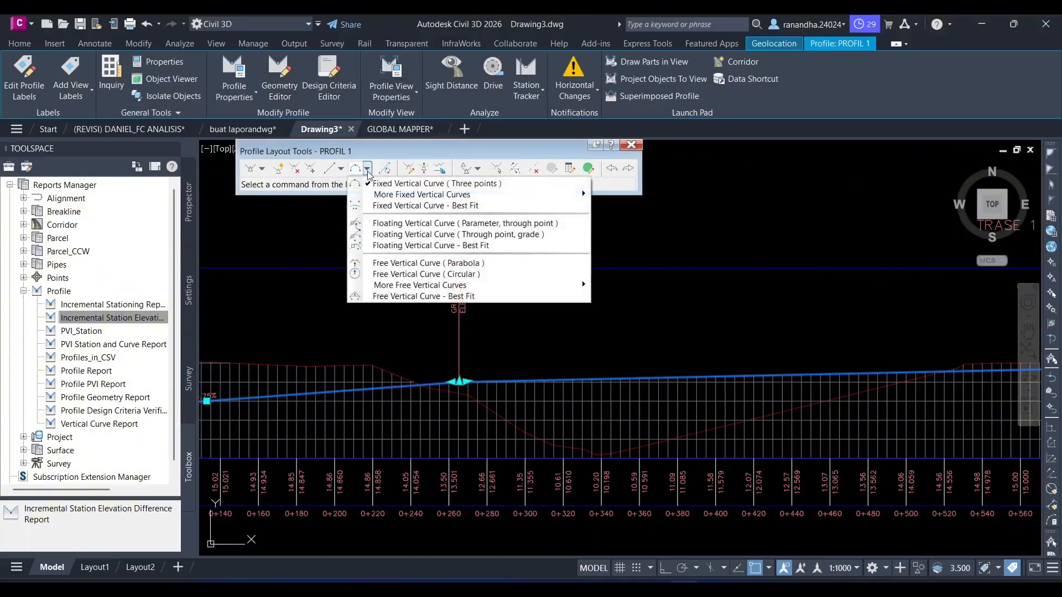
{"action": "left_click", "coordinate": [424, 263]}
{"action": "scroll", "coordinate": [438, 383], "scroll_direction": "up", "scroll_amount": 5}
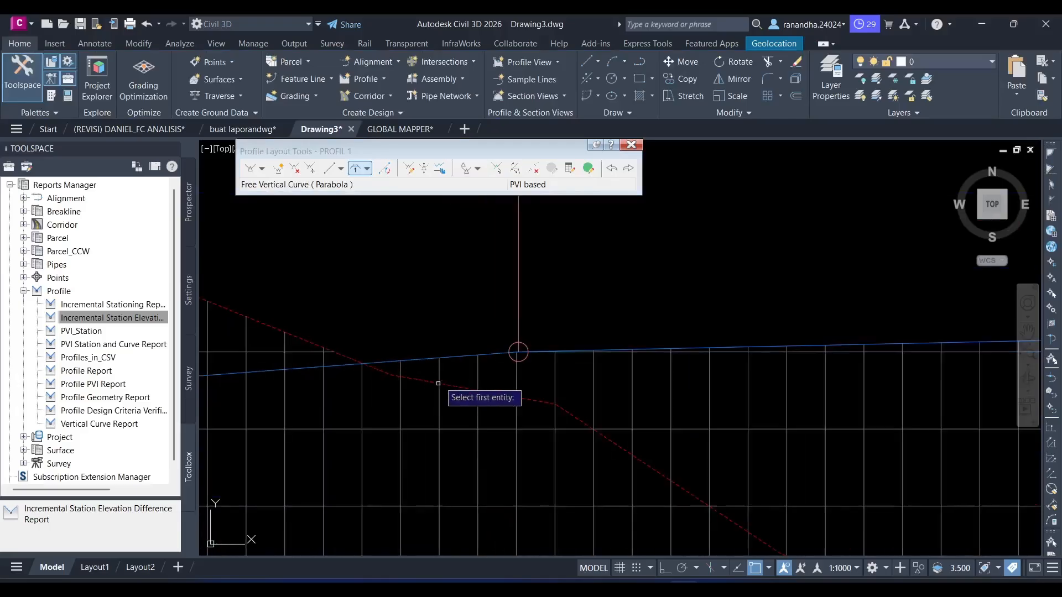
{"action": "left_click", "coordinate": [454, 346]}
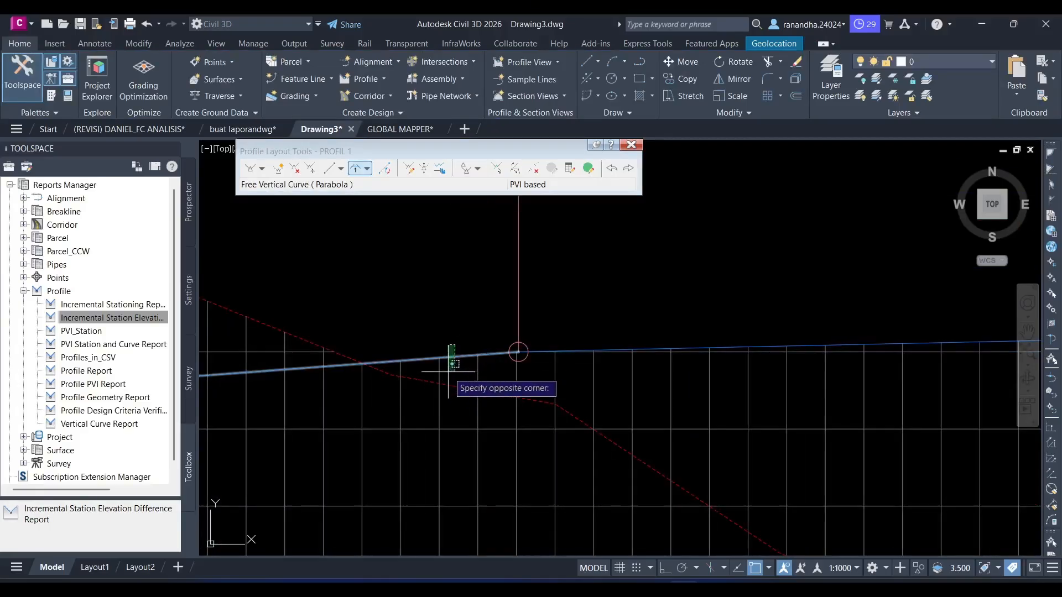
{"action": "scroll", "coordinate": [642, 335], "scroll_direction": "up", "scroll_amount": 5}
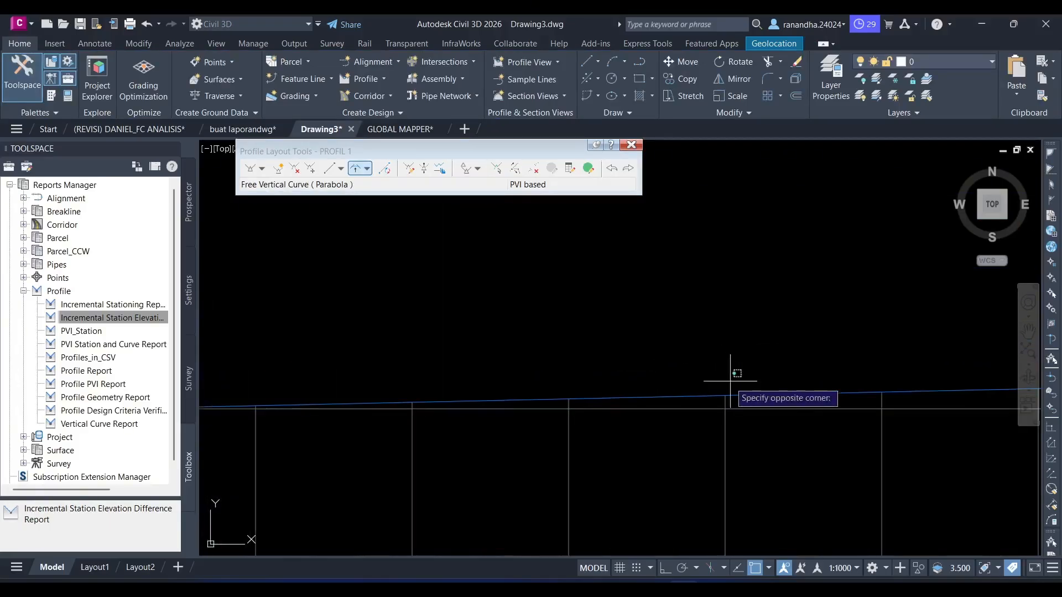
{"action": "left_click", "coordinate": [713, 395]}
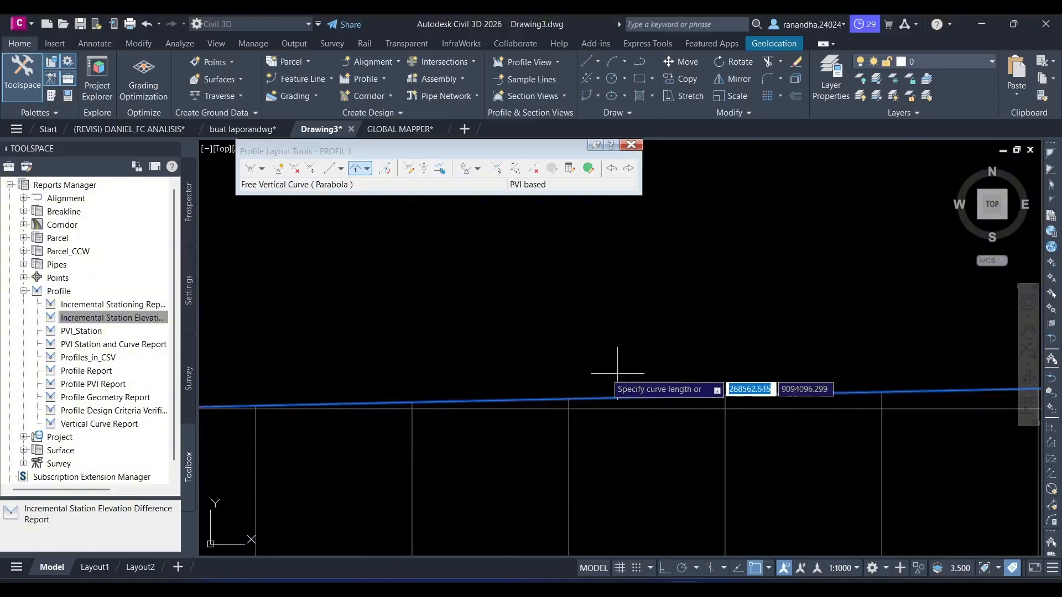
{"action": "scroll", "coordinate": [503, 351], "scroll_direction": "down", "scroll_amount": 5}
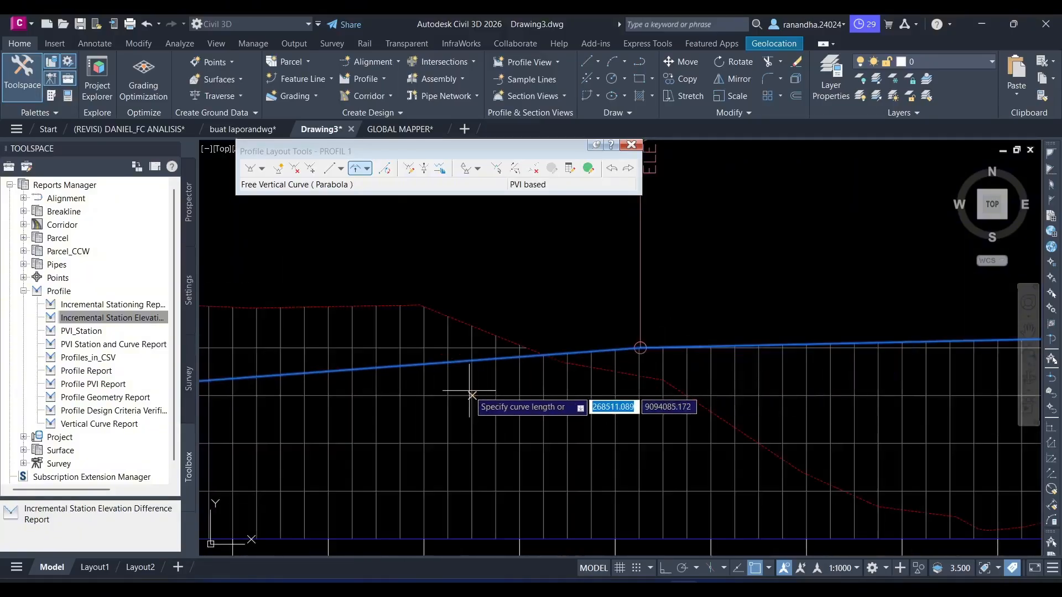
{"action": "key", "text": "alt+Tab"}
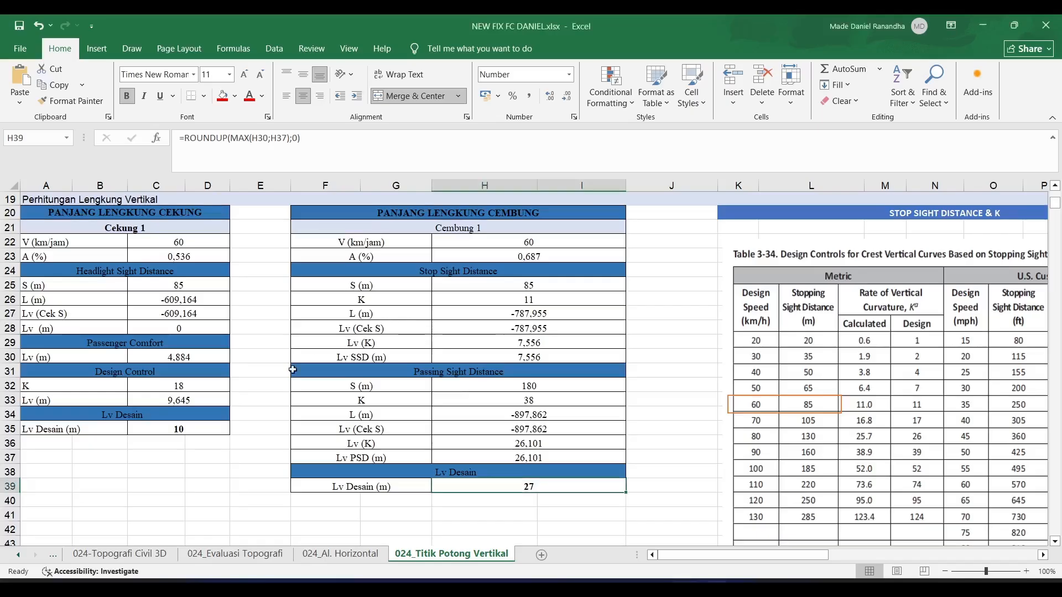
{"action": "key", "text": "alt+Tab"}
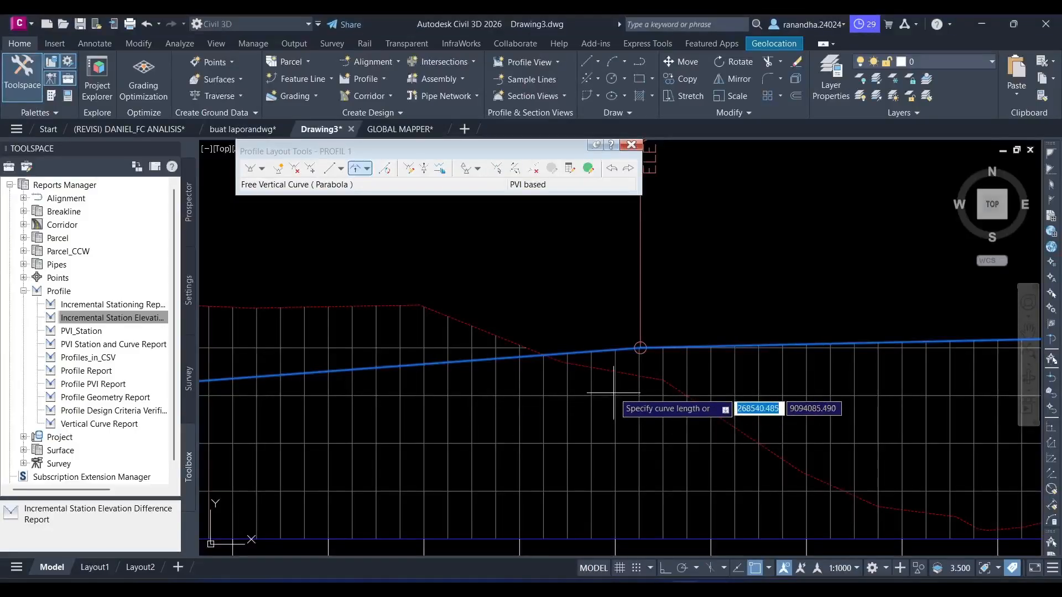
{"action": "type", "text": "10"}
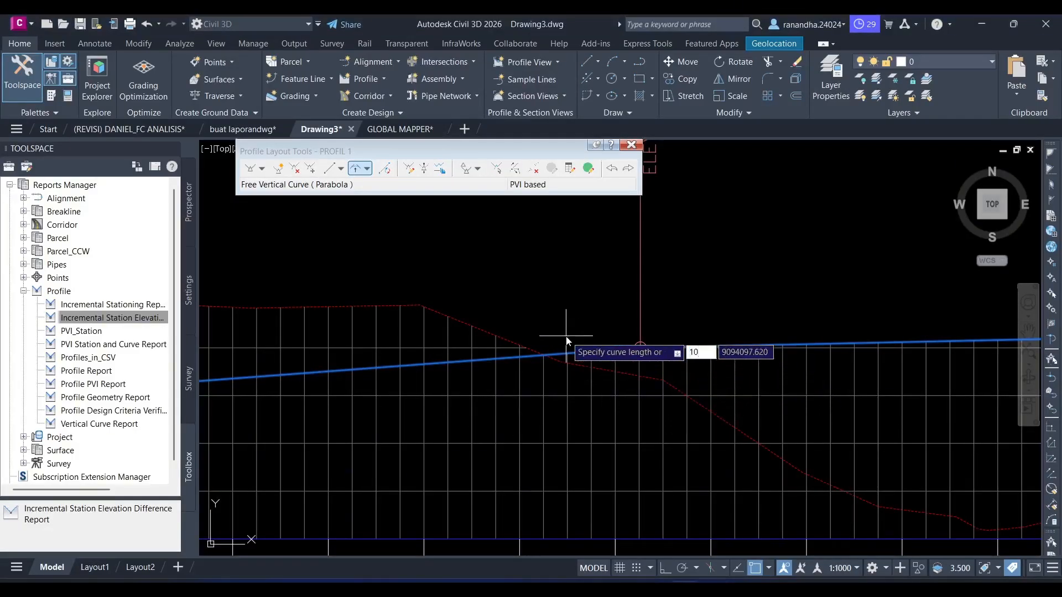
{"action": "key", "text": "Return"}
- Try to add a parabolic free vertical curve between the tangents at the elevation 15.425 grade break, rechecking the design length in Excel
{"action": "scroll", "coordinate": [796, 313], "scroll_direction": "down", "scroll_amount": 5}
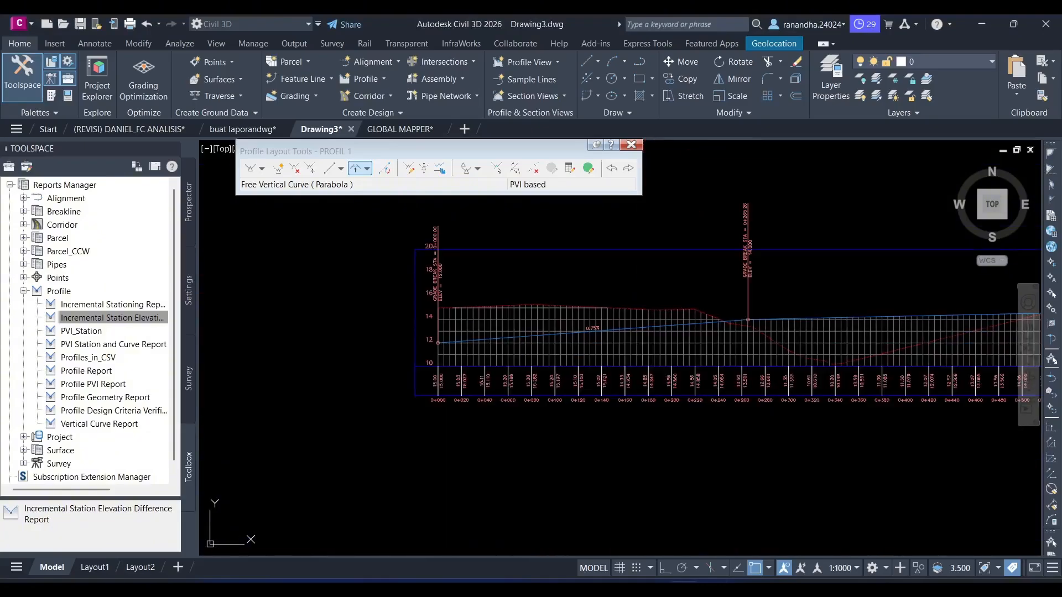
{"action": "scroll", "coordinate": [664, 326], "scroll_direction": "up", "scroll_amount": 5}
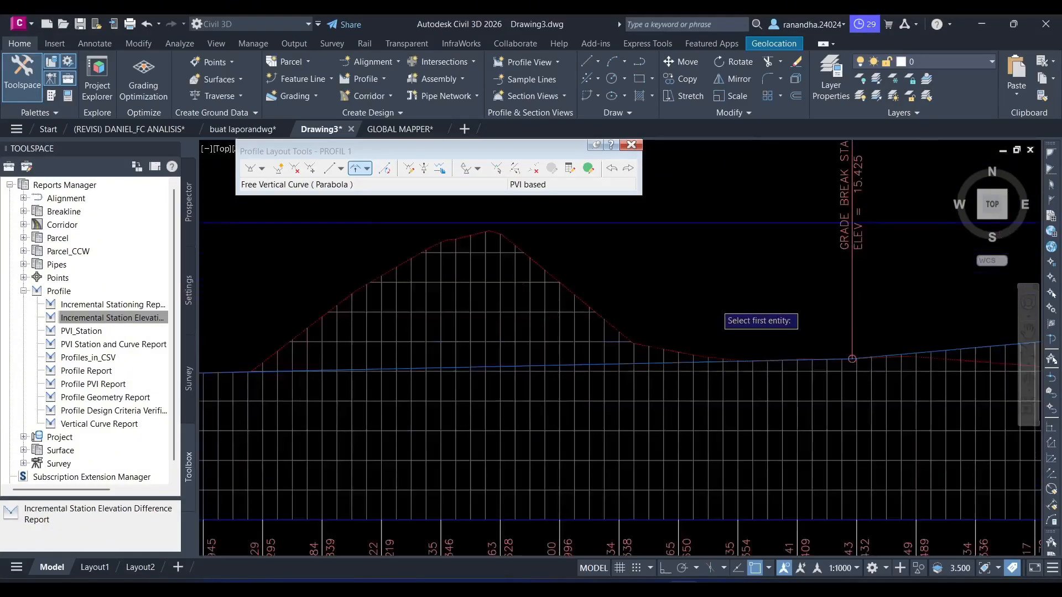
{"action": "scroll", "coordinate": [717, 303], "scroll_direction": "up", "scroll_amount": 5}
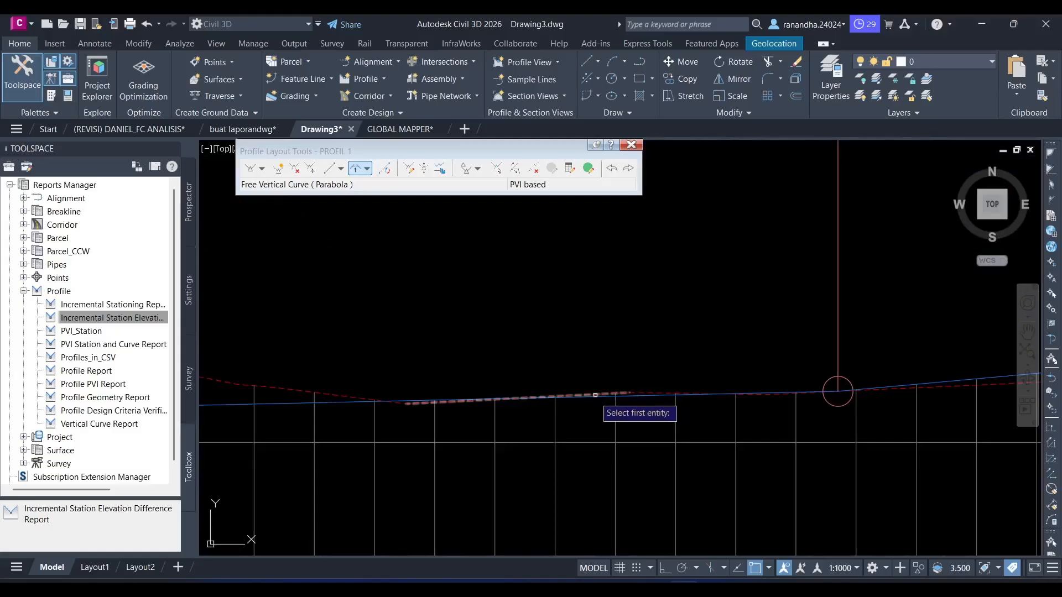
{"action": "left_click", "coordinate": [590, 396]}
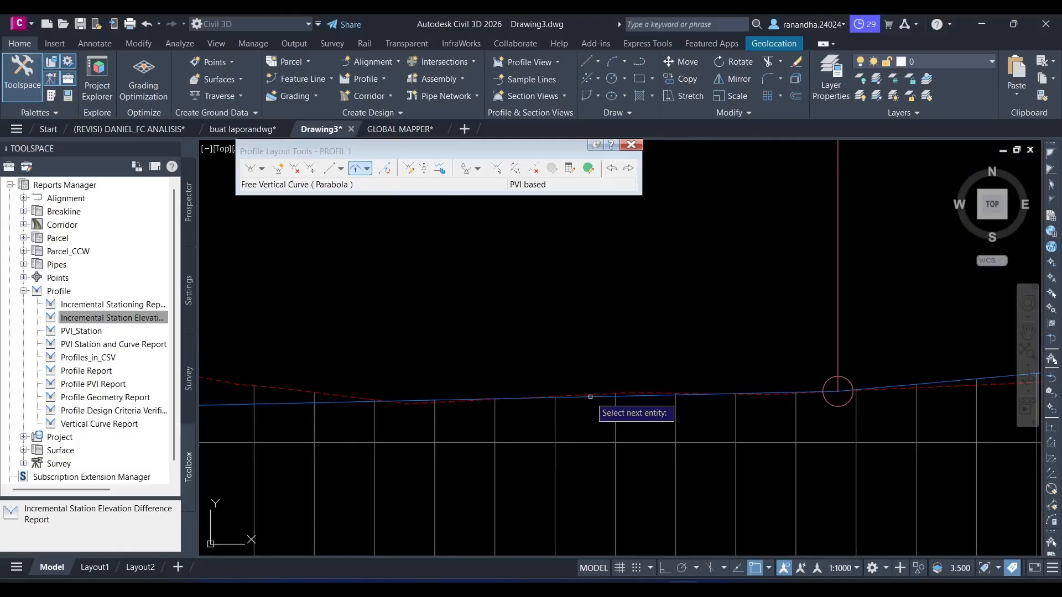
{"action": "scroll", "coordinate": [693, 322], "scroll_direction": "down", "scroll_amount": 3}
{"action": "left_click", "coordinate": [832, 334]}
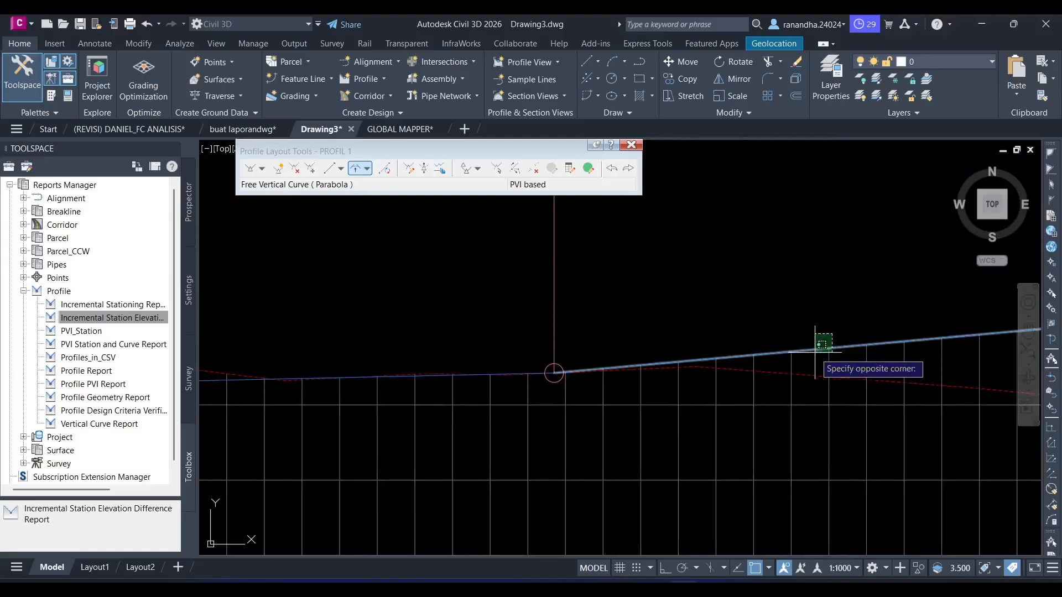
{"action": "left_click", "coordinate": [816, 352]}
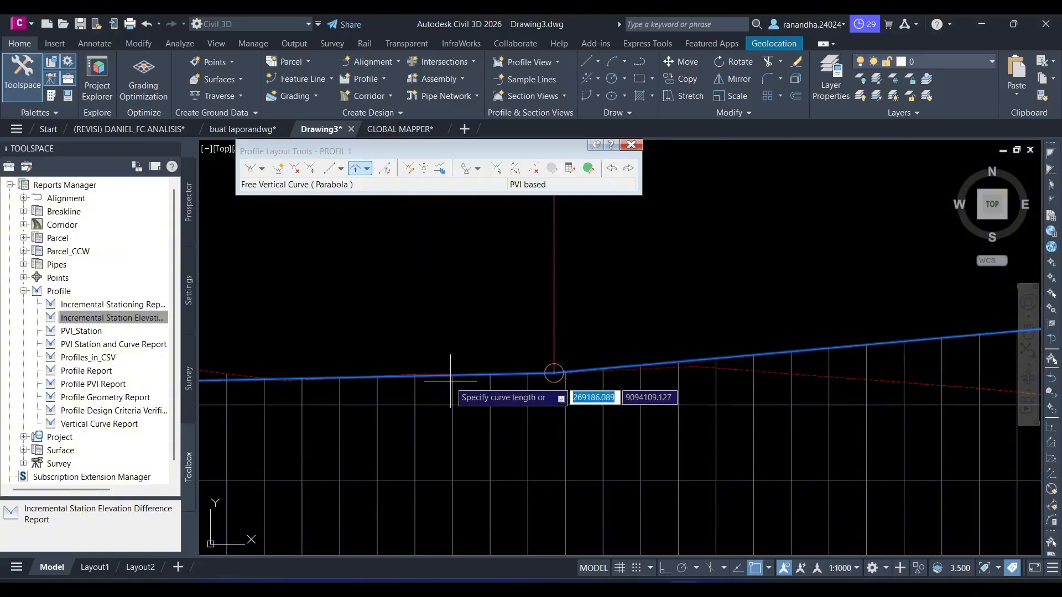
{"action": "key", "text": "alt+Tab"}
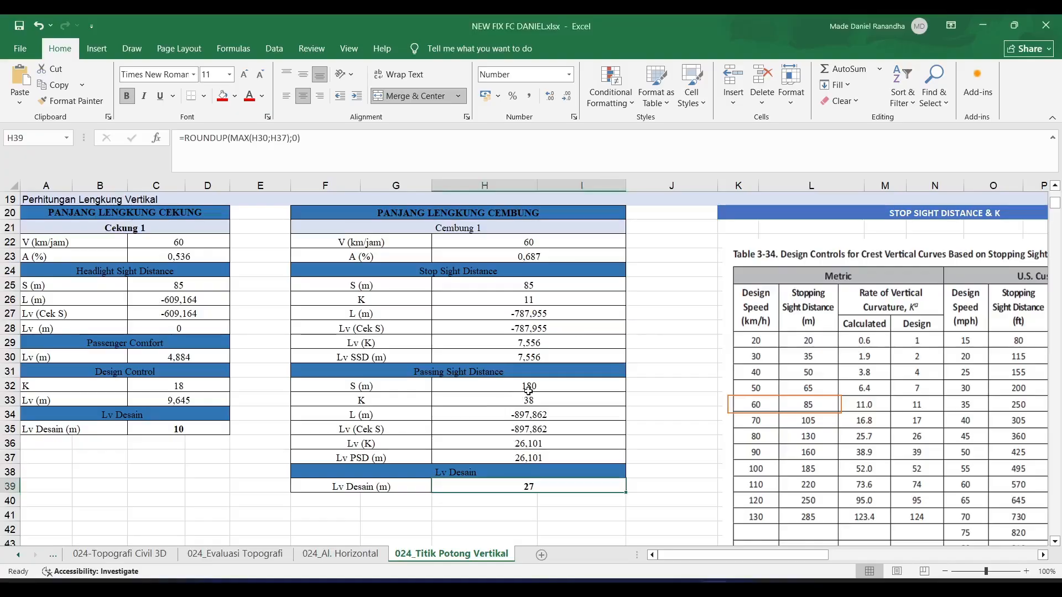
{"action": "key", "text": "alt+Tab"}
{"action": "type", "text": "10"}
{"action": "key", "text": "Return"}
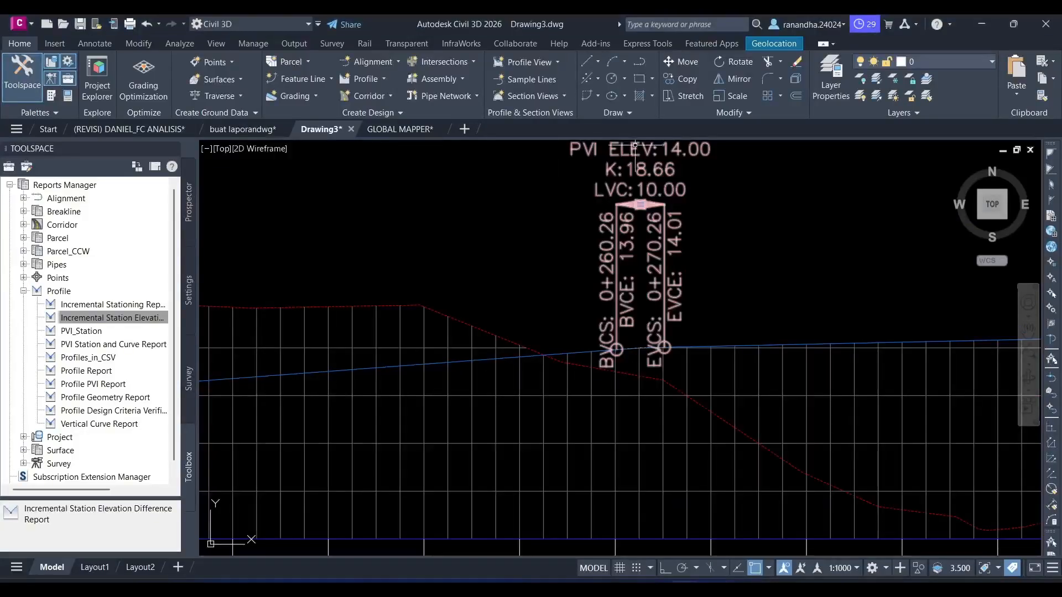
- Undo the vertical curve added at station 0+265.26 so that the plain grade break is restored
{"action": "scroll", "coordinate": [457, 285], "scroll_direction": "down", "scroll_amount": 3}
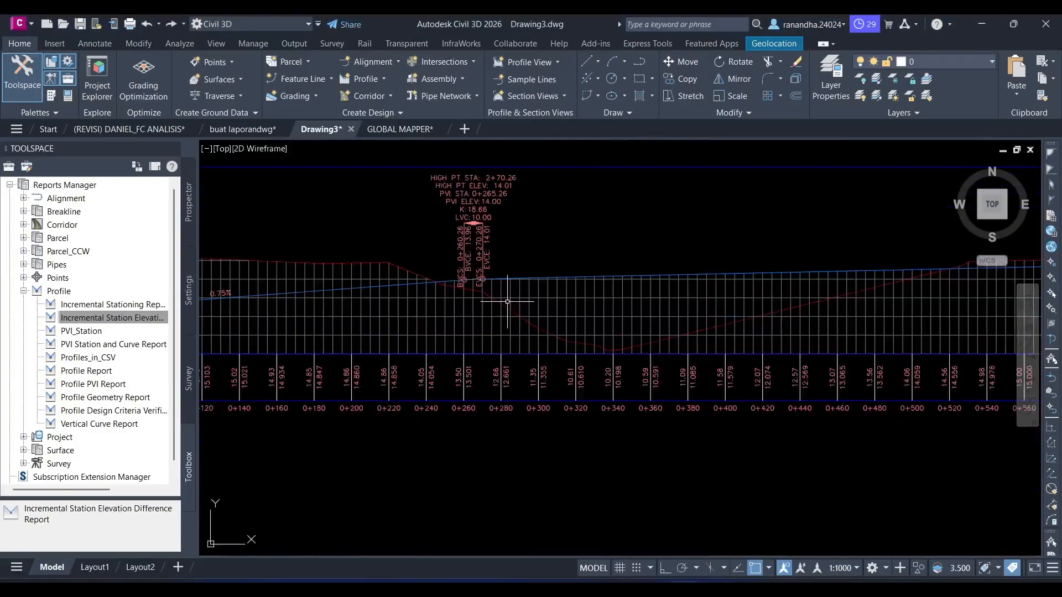
{"action": "key", "text": "ctrl+z"}
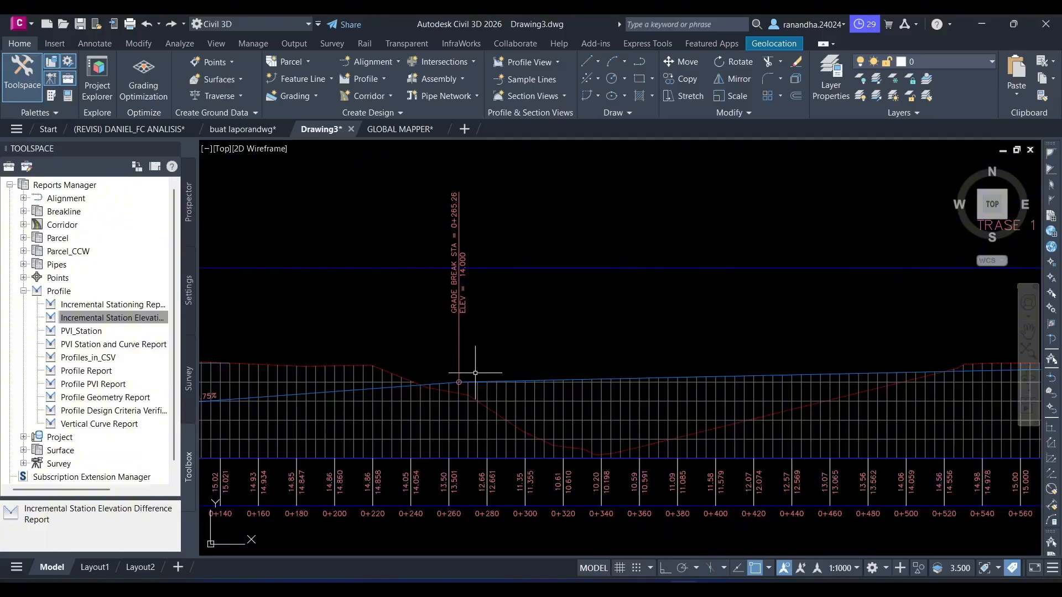
{"action": "left_click", "coordinate": [354, 78]}
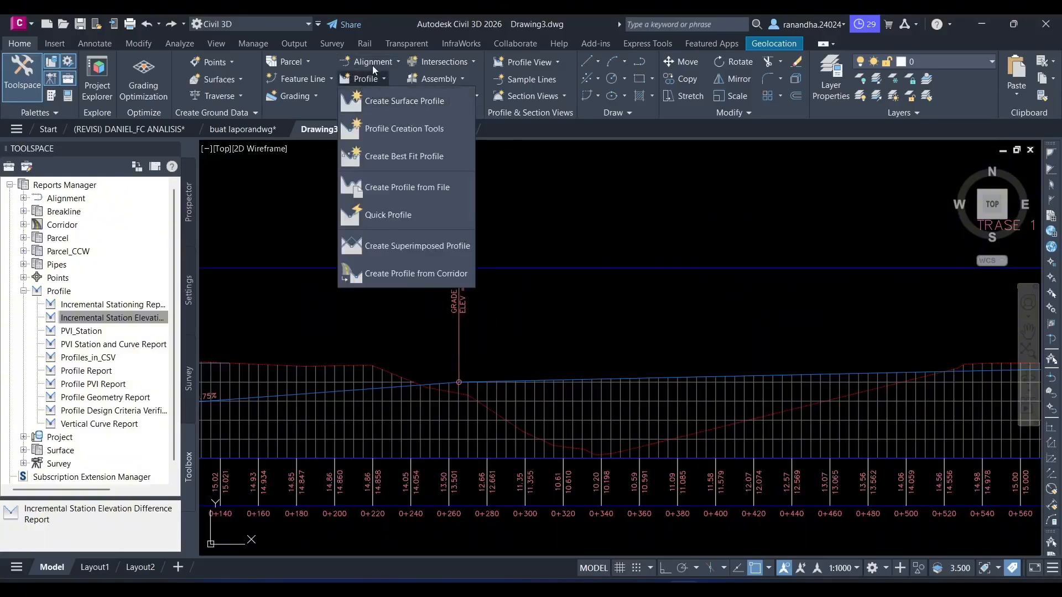
{"action": "left_click", "coordinate": [370, 74]}
- Reopen PROFIL 1 in the Geometry Editor and add a parabolic free vertical curve of length 27 at the 0+265.26 grade break, per Cembung 1's Lv Desain
{"action": "left_click", "coordinate": [548, 380]}
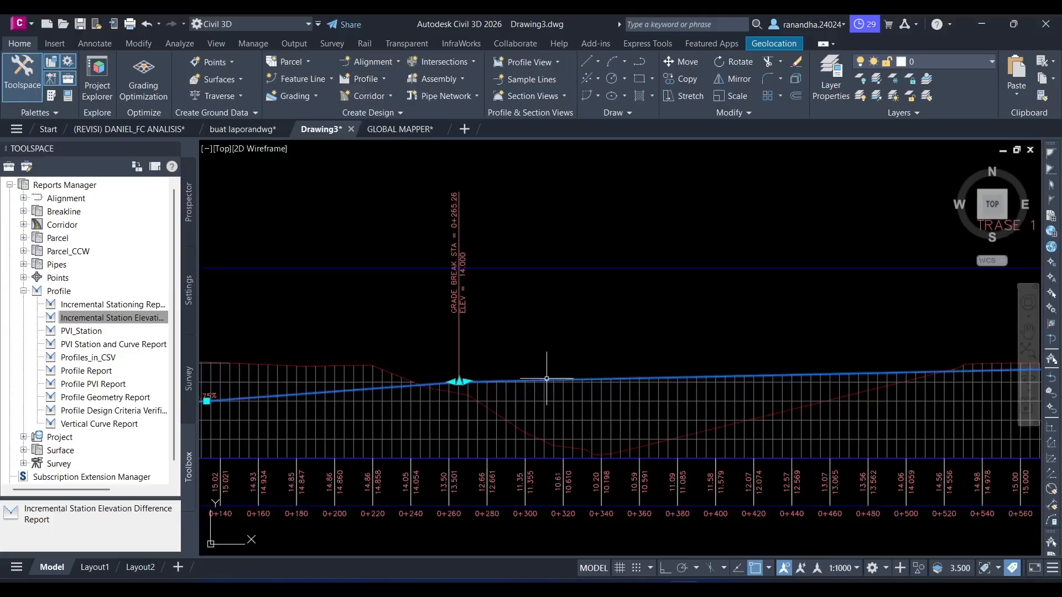
{"action": "left_click", "coordinate": [279, 77]}
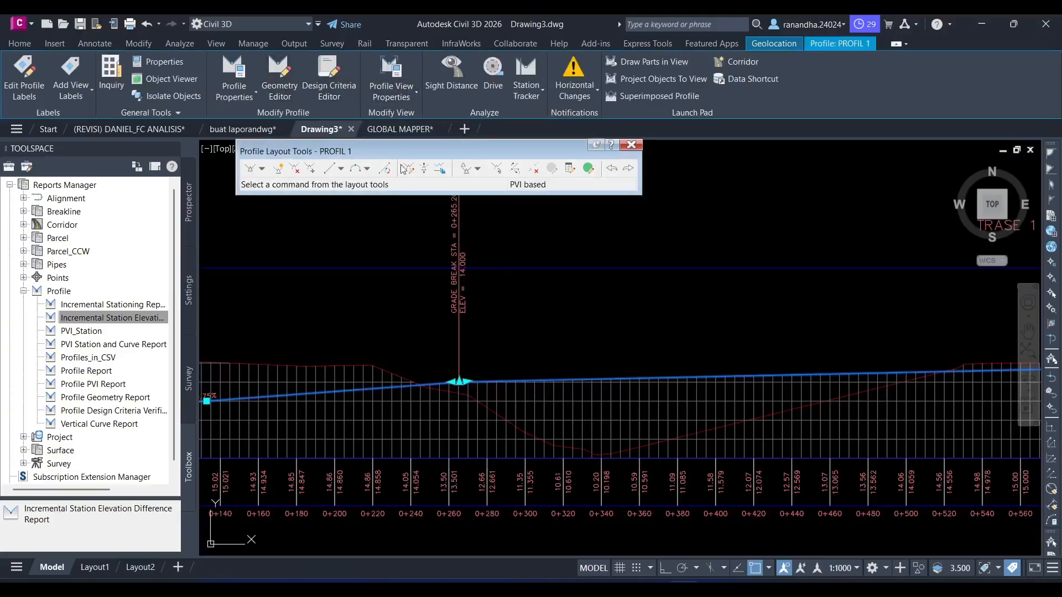
{"action": "left_click", "coordinate": [367, 168]}
{"action": "left_click", "coordinate": [426, 284]}
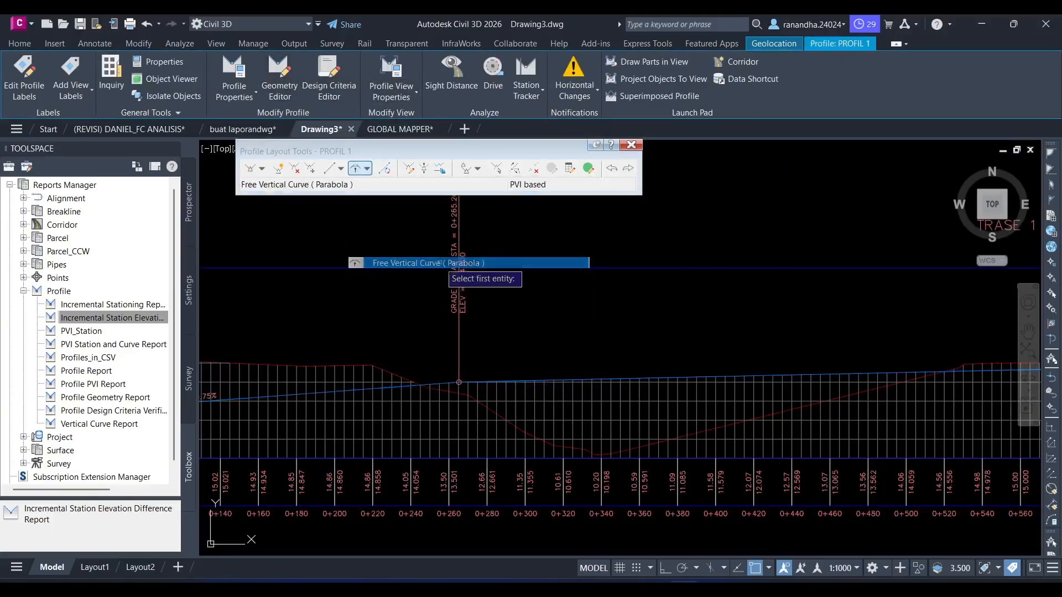
{"action": "scroll", "coordinate": [424, 382], "scroll_direction": "up", "scroll_amount": 4}
{"action": "left_click", "coordinate": [448, 386]}
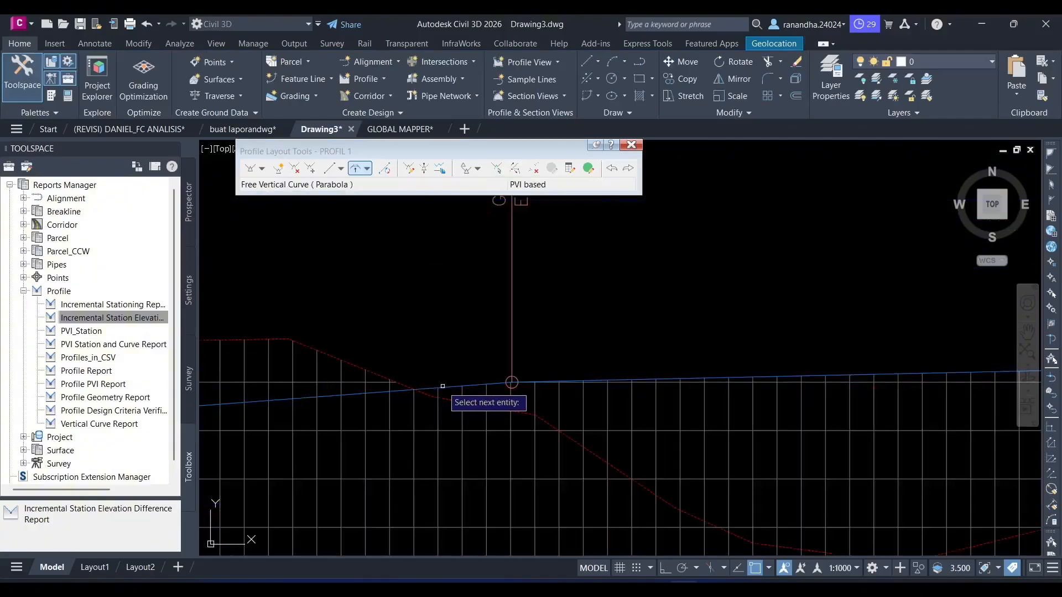
{"action": "left_click", "coordinate": [367, 168]}
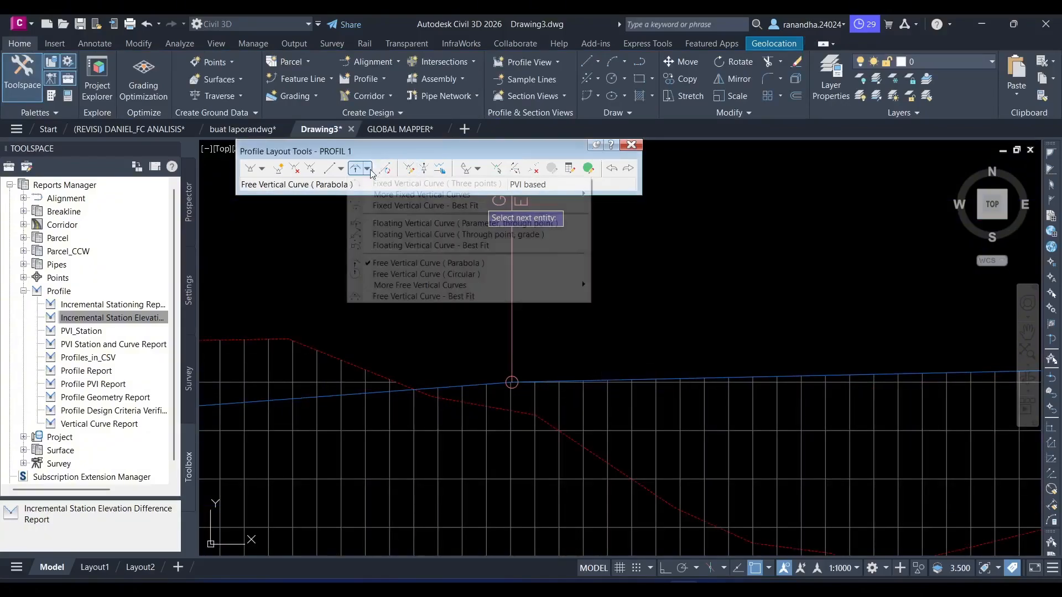
{"action": "left_click", "coordinate": [429, 263]}
{"action": "scroll", "coordinate": [486, 331], "scroll_direction": "up", "scroll_amount": 5}
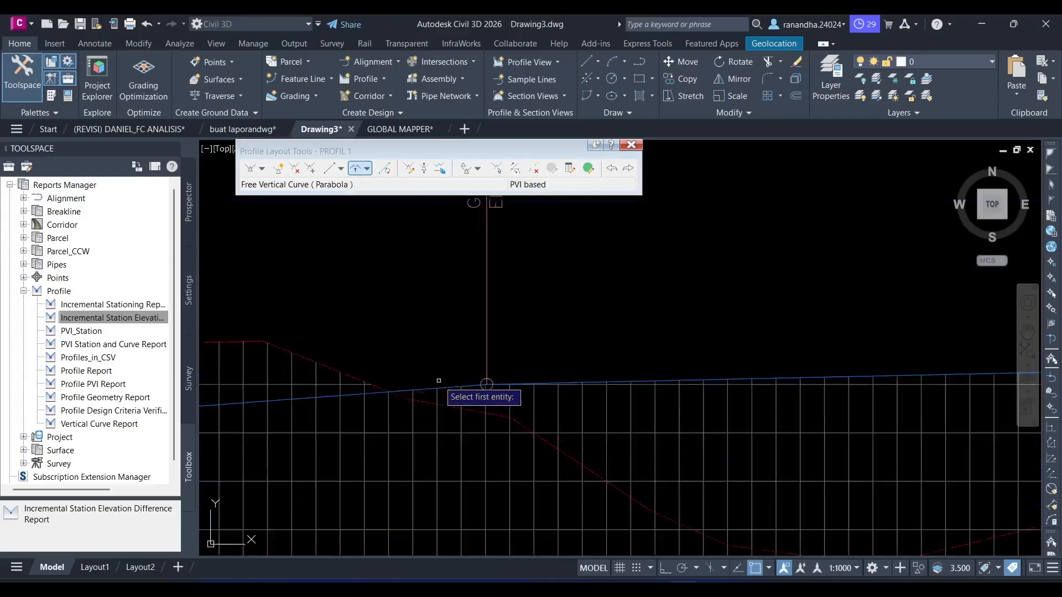
{"action": "left_click", "coordinate": [718, 370]}
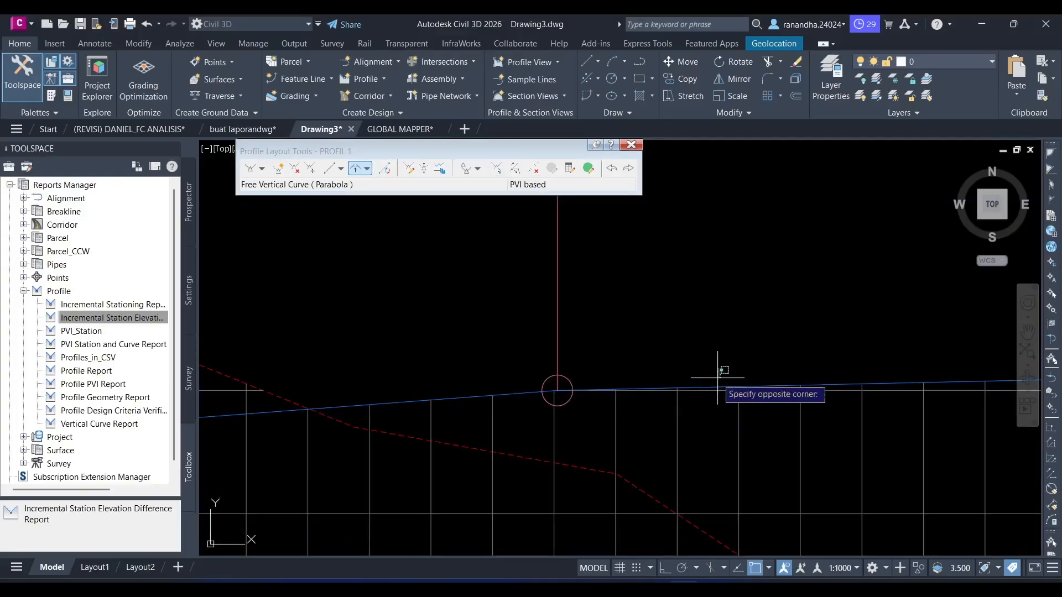
{"action": "left_click", "coordinate": [713, 387]}
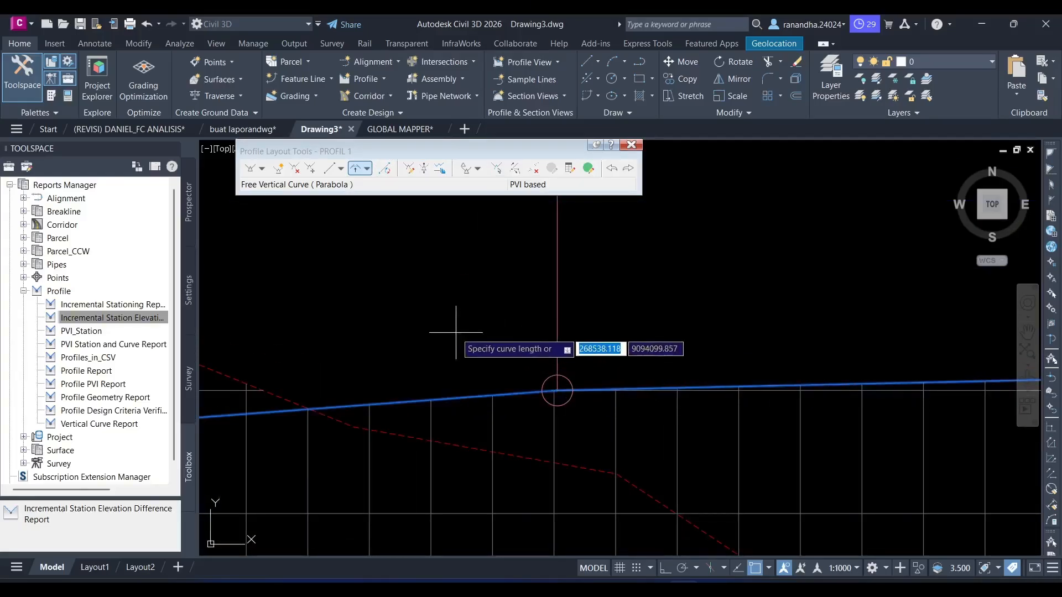
{"action": "key", "text": "alt+Tab"}
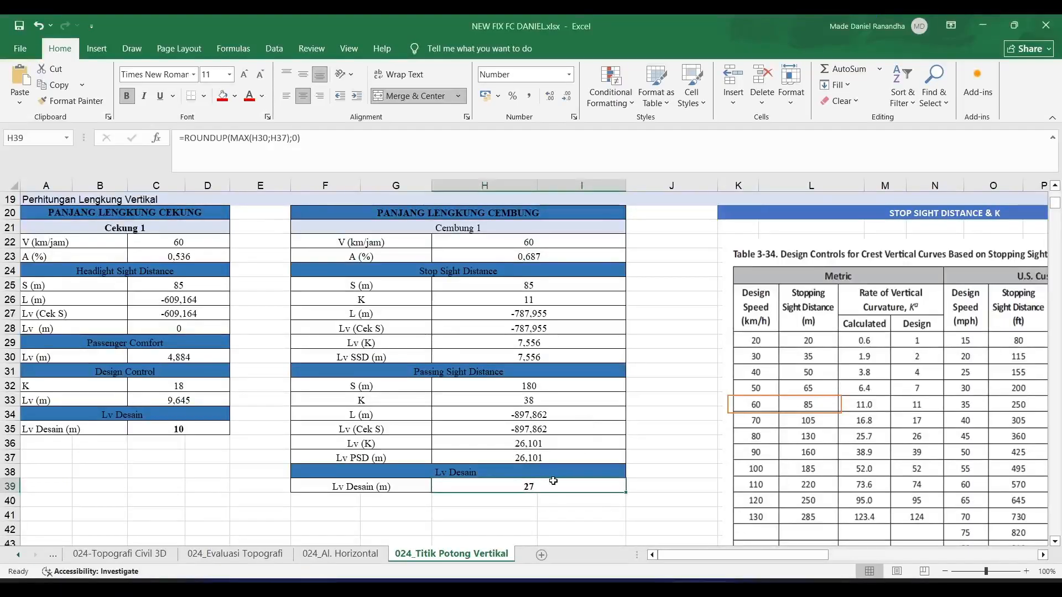
{"action": "key", "text": "alt+Tab"}
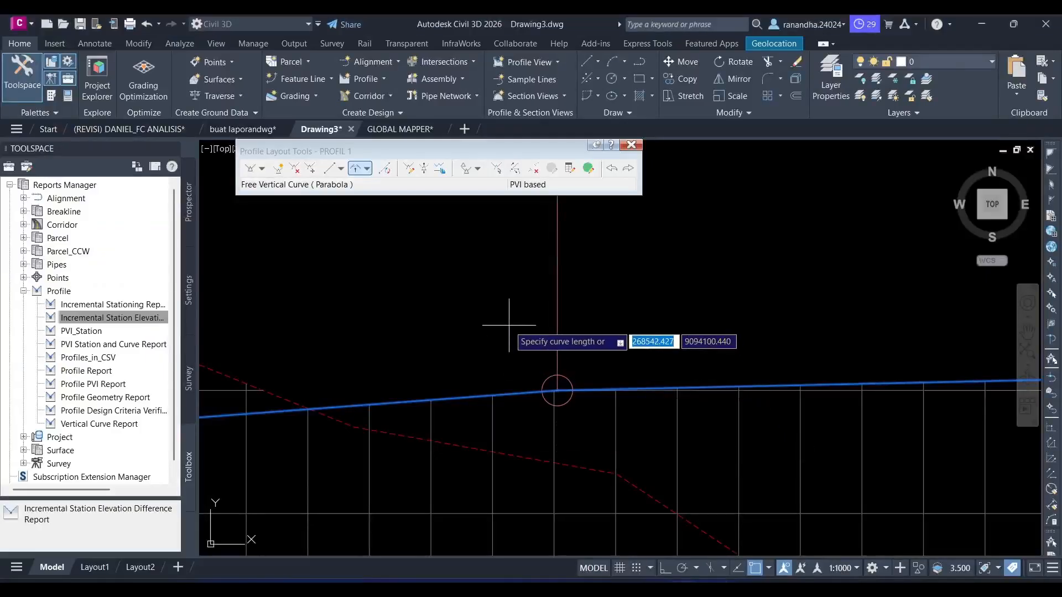
{"action": "type", "text": "27"}
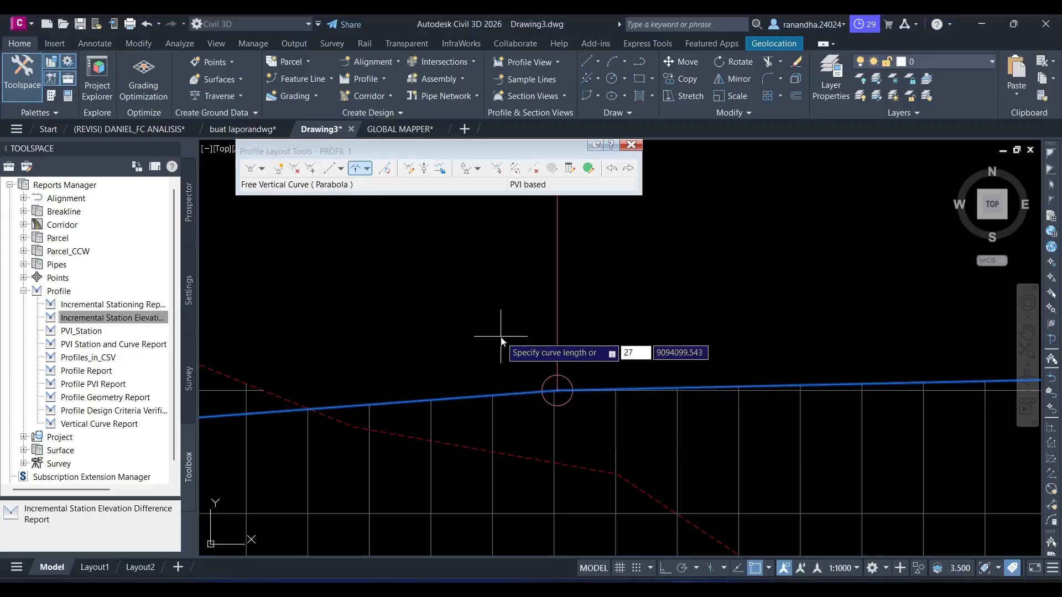
{"action": "key", "text": "Return"}
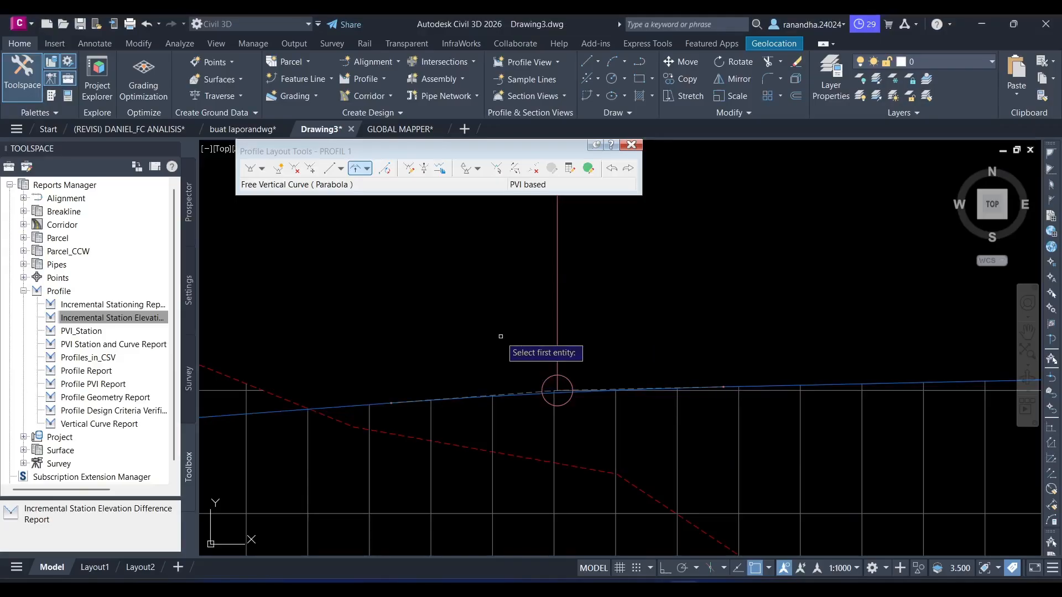
- Add a parabolic free vertical curve of length 10 between the tangents at the elevation 15.425 grade break, per Cekung 1's Lv Desain
{"action": "scroll", "coordinate": [503, 338], "scroll_direction": "down", "scroll_amount": 6}
{"action": "scroll", "coordinate": [367, 301], "scroll_direction": "down", "scroll_amount": 5}
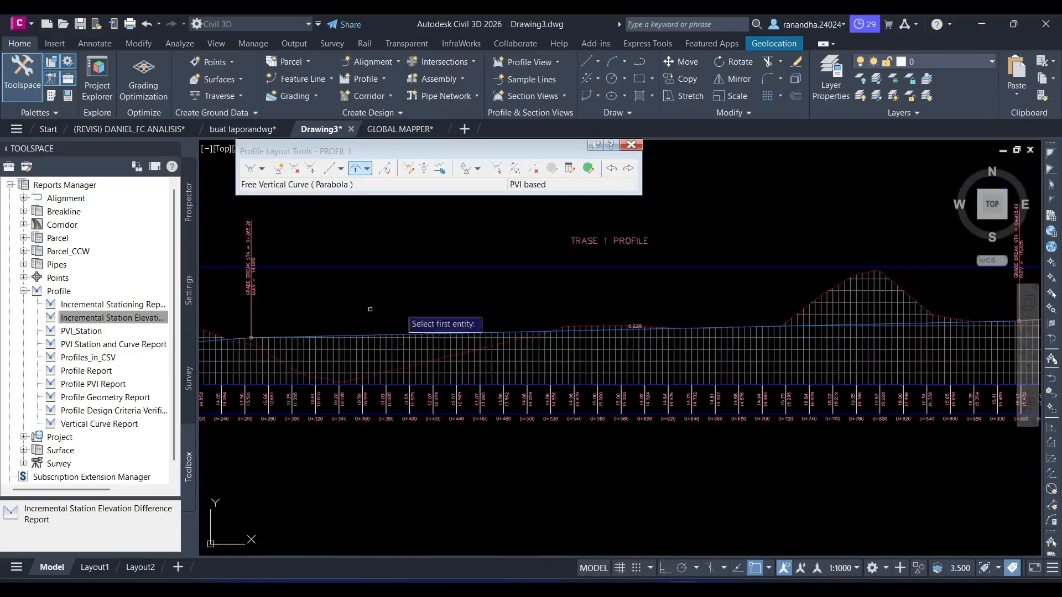
{"action": "scroll", "coordinate": [359, 299], "scroll_direction": "up", "scroll_amount": 5}
{"action": "scroll", "coordinate": [484, 318], "scroll_direction": "up", "scroll_amount": 5}
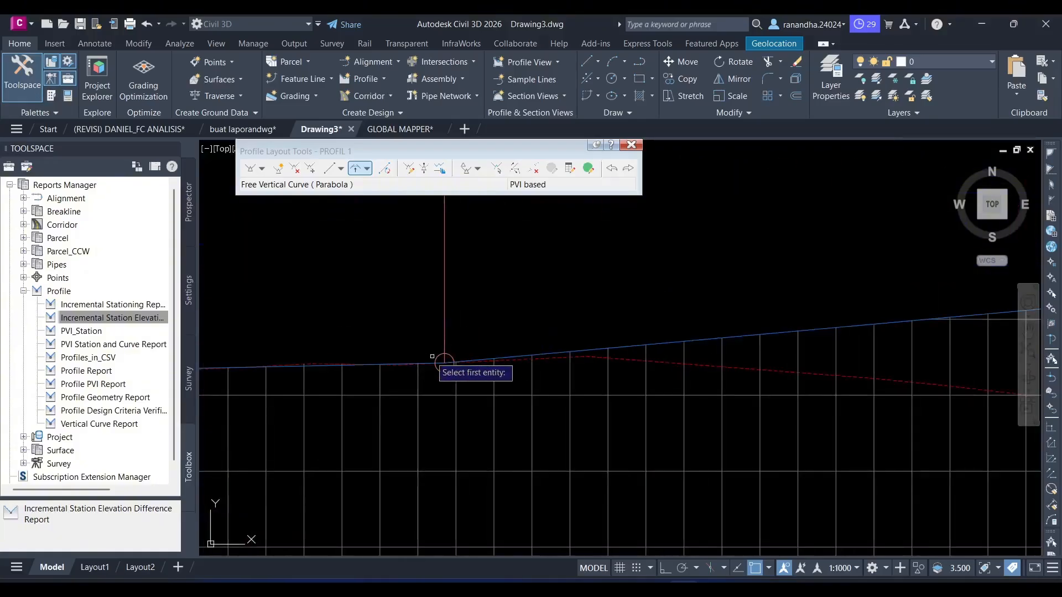
{"action": "left_click", "coordinate": [309, 369]}
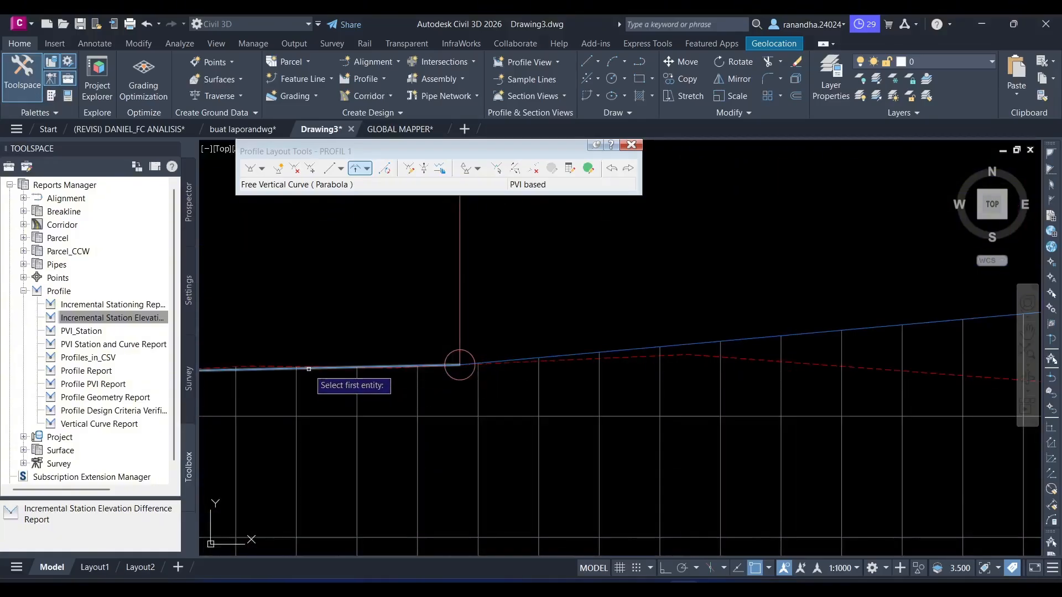
{"action": "left_click", "coordinate": [712, 342]}
{"action": "key", "text": "alt+Tab"}
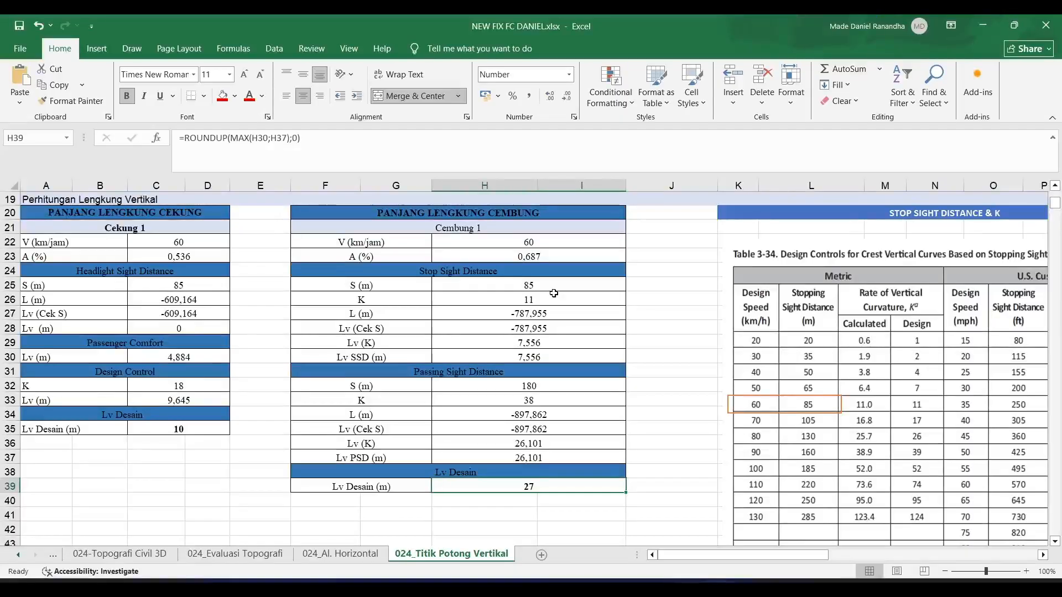
{"action": "key", "text": "alt+Tab"}
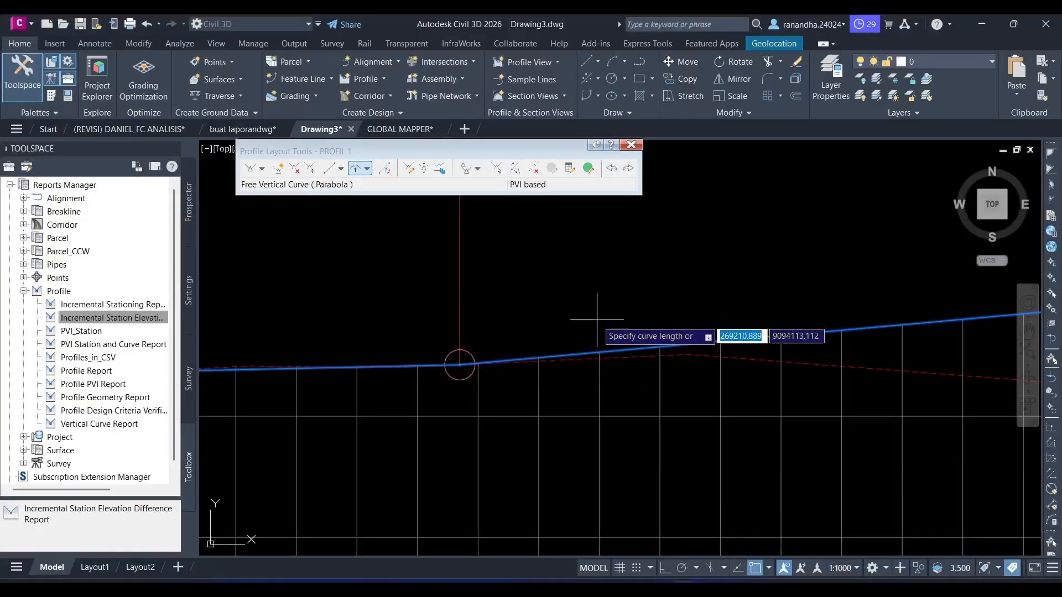
{"action": "type", "text": "50"}
{"action": "key", "text": "Return"}
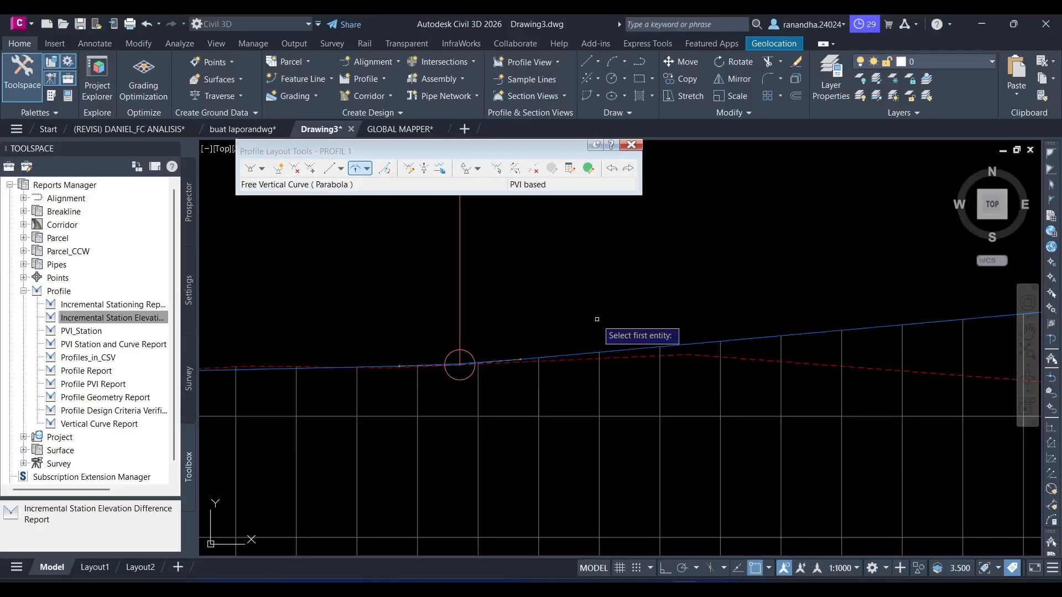
{"action": "key", "text": "Escape"}
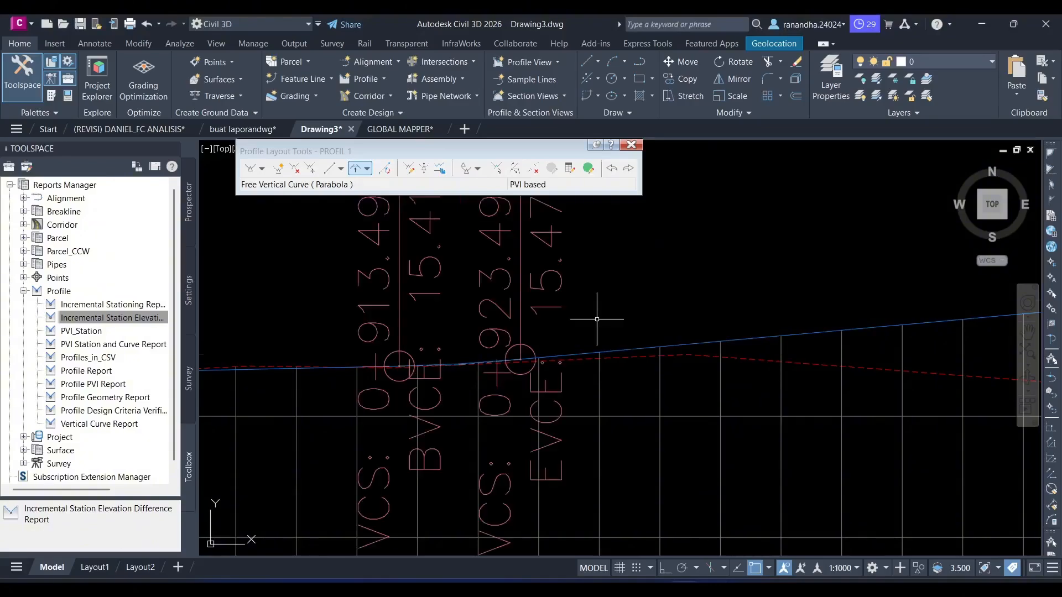
- Review both vertical curves along the TRASE 1 profile, close the Profile Layout Tools and compare with the design lengths in Excel
{"action": "scroll", "coordinate": [596, 319], "scroll_direction": "down", "scroll_amount": 5}
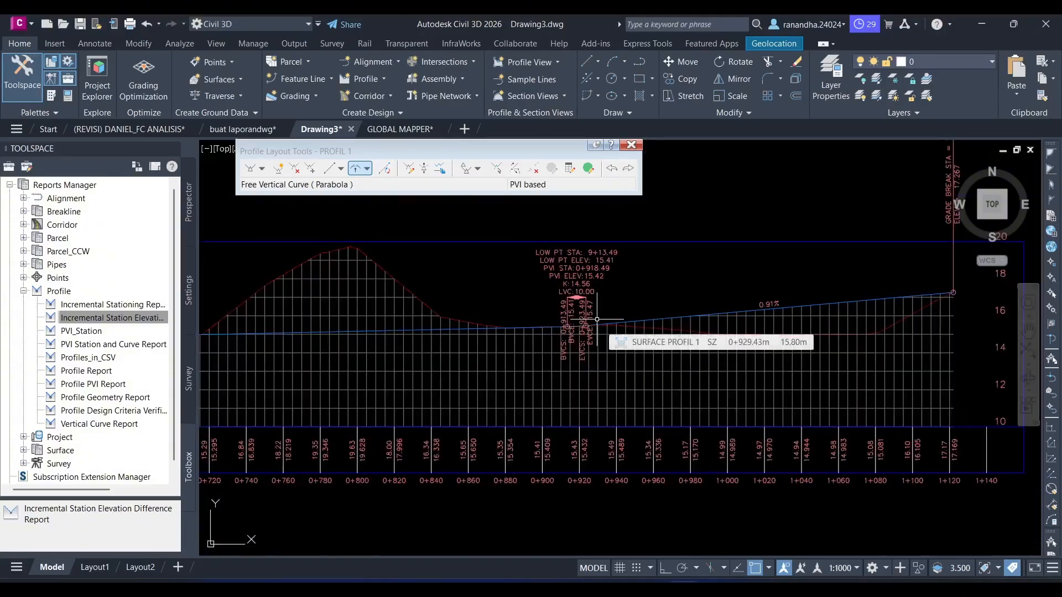
{"action": "scroll", "coordinate": [597, 319], "scroll_direction": "down", "scroll_amount": 2}
{"action": "mouse_move", "coordinate": [449, 342]}
{"action": "middle_mouse_down"}
{"action": "mouse_move", "coordinate": [864, 386]}
{"action": "mouse_move", "coordinate": [509, 357]}
{"action": "middle_mouse_up"}
{"action": "scroll", "coordinate": [864, 386], "scroll_direction": "down", "scroll_amount": 6}
{"action": "scroll", "coordinate": [698, 380], "scroll_direction": "up", "scroll_amount": 6}
{"action": "scroll", "coordinate": [825, 376], "scroll_direction": "up", "scroll_amount": 4}
{"action": "scroll", "coordinate": [833, 385], "scroll_direction": "up", "scroll_amount": 2}
{"action": "scroll", "coordinate": [509, 354], "scroll_direction": "down", "scroll_amount": 4}
{"action": "middle_click_drag", "start_coordinate": [777, 346], "coordinate": [576, 334]}
{"action": "middle_click_drag", "start_coordinate": [862, 331], "coordinate": [589, 353]}
{"action": "left_click", "coordinate": [632, 144]}
{"action": "key", "text": "alt+Tab"}
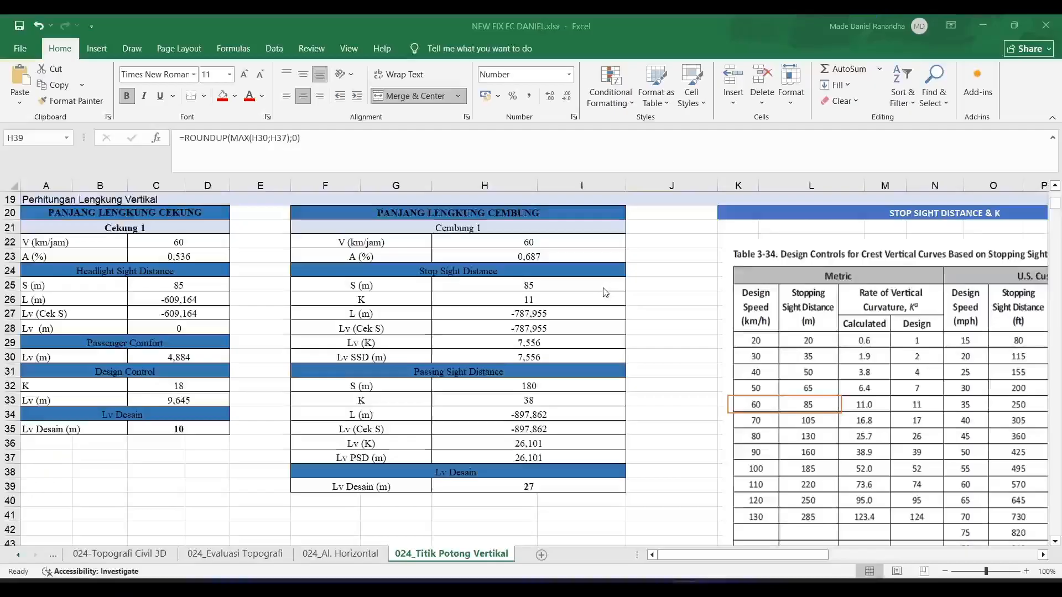
{"action": "key", "text": "alt+Tab"}
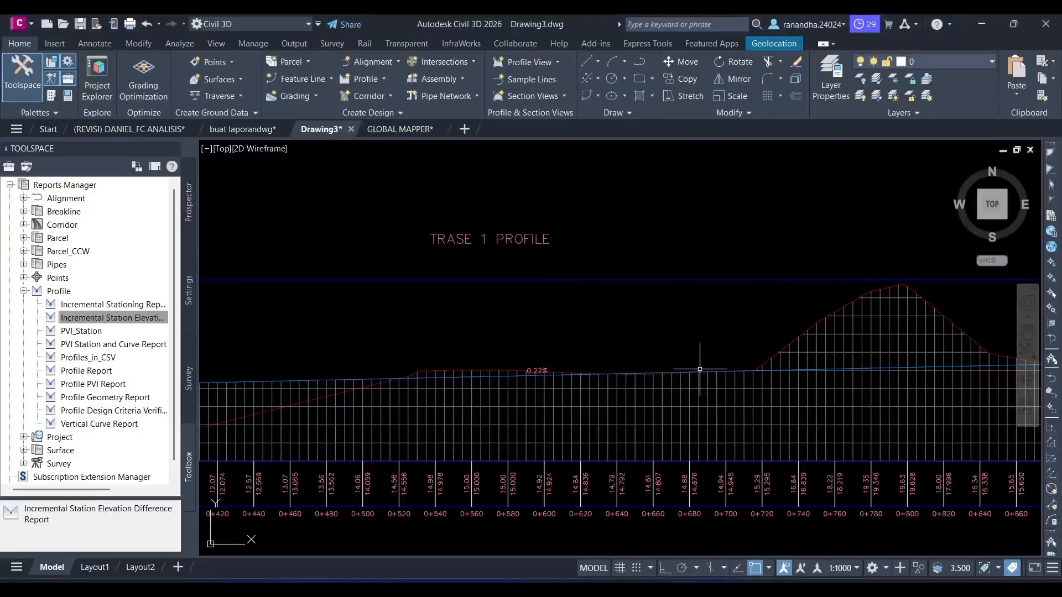
{"action": "mouse_move", "coordinate": [699, 369]}
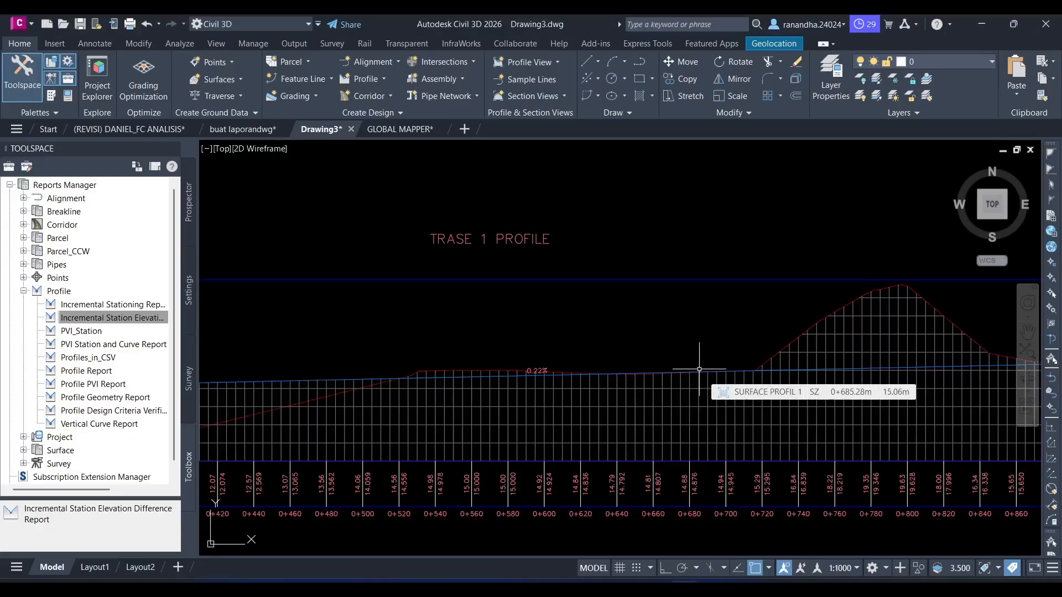
- Create an assembly named POTONGAN MELINTANG of type Other and place its baseline in the empty space below the profile view
{"action": "scroll", "coordinate": [685, 351], "scroll_direction": "down", "scroll_amount": 4}
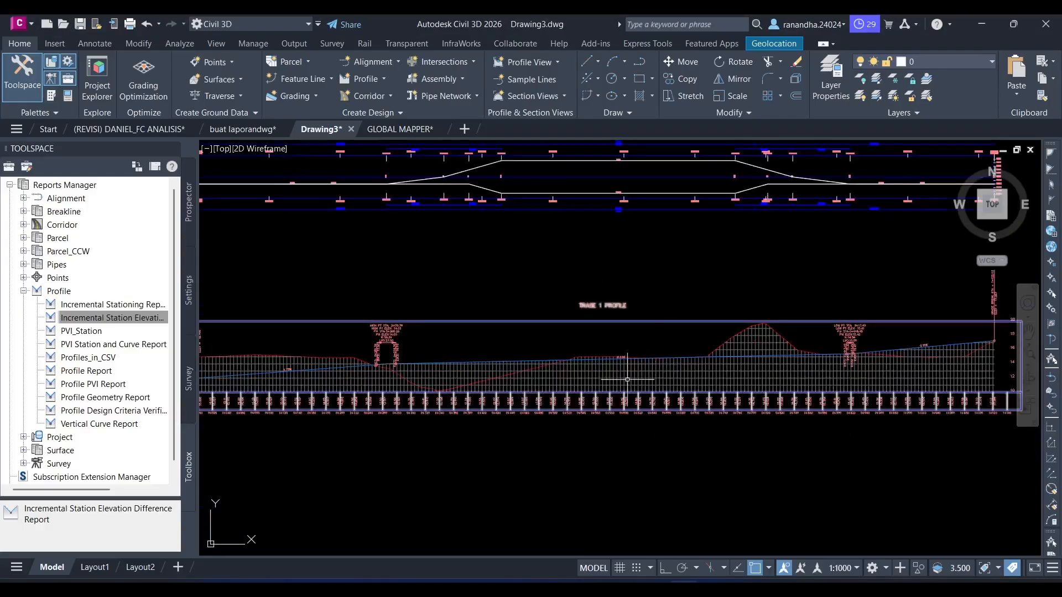
{"action": "middle_click_drag", "start_coordinate": [685, 351], "coordinate": [550, 424]}
{"action": "scroll", "coordinate": [550, 424], "scroll_direction": "down", "scroll_amount": 5}
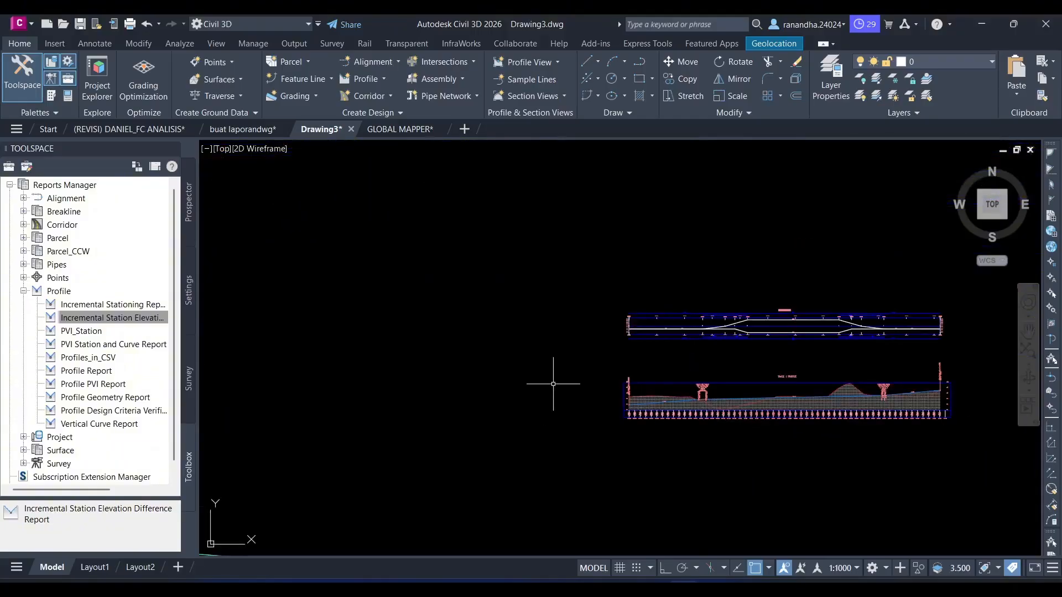
{"action": "scroll", "coordinate": [548, 380], "scroll_direction": "down", "scroll_amount": 1}
{"action": "middle_click_drag", "start_coordinate": [549, 380], "coordinate": [555, 230]}
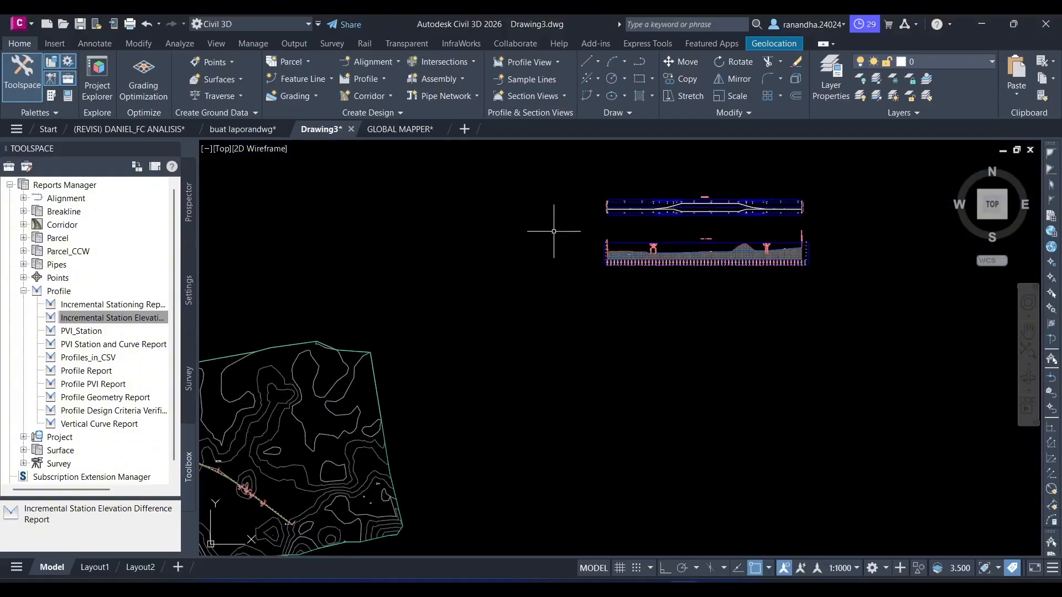
{"action": "left_click", "coordinate": [461, 80]}
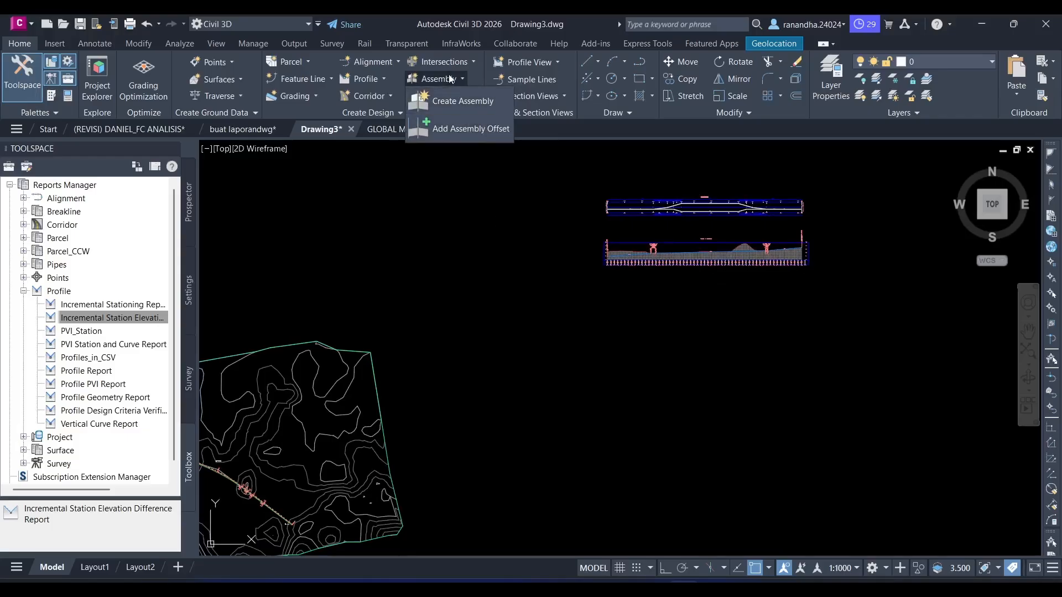
{"action": "left_click", "coordinate": [450, 77]}
{"action": "left_click", "coordinate": [451, 78]}
{"action": "left_click", "coordinate": [453, 103]}
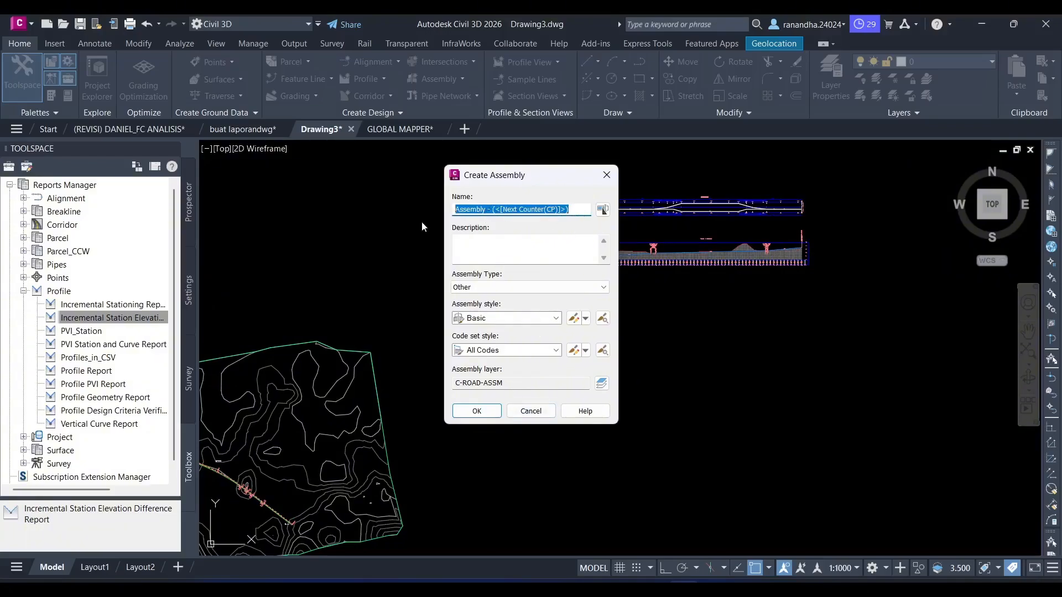
{"action": "type", "text": "POTONGAN MELINTANG"}
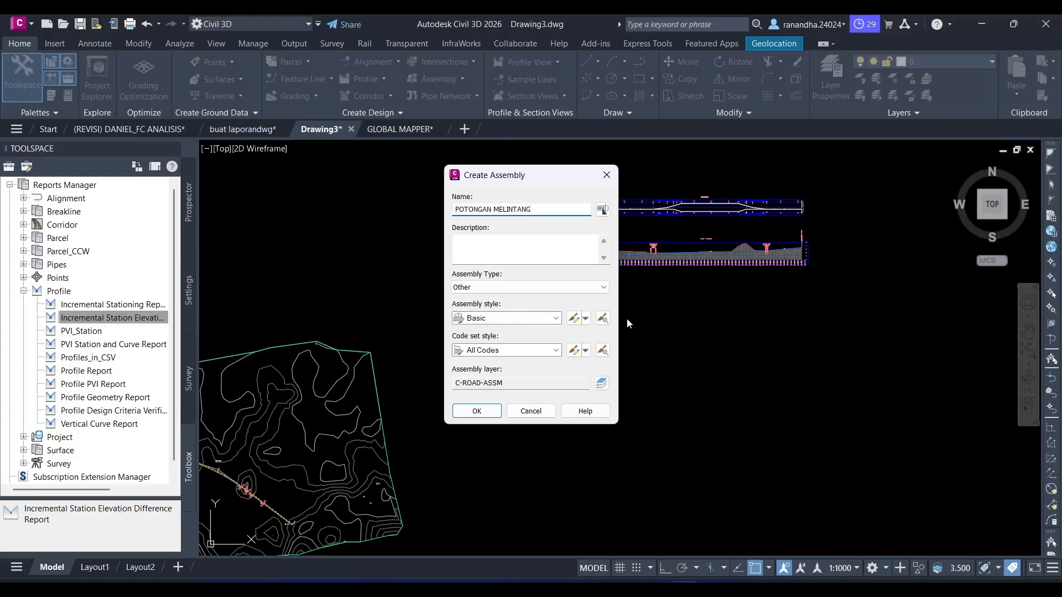
{"action": "left_click", "coordinate": [477, 411]}
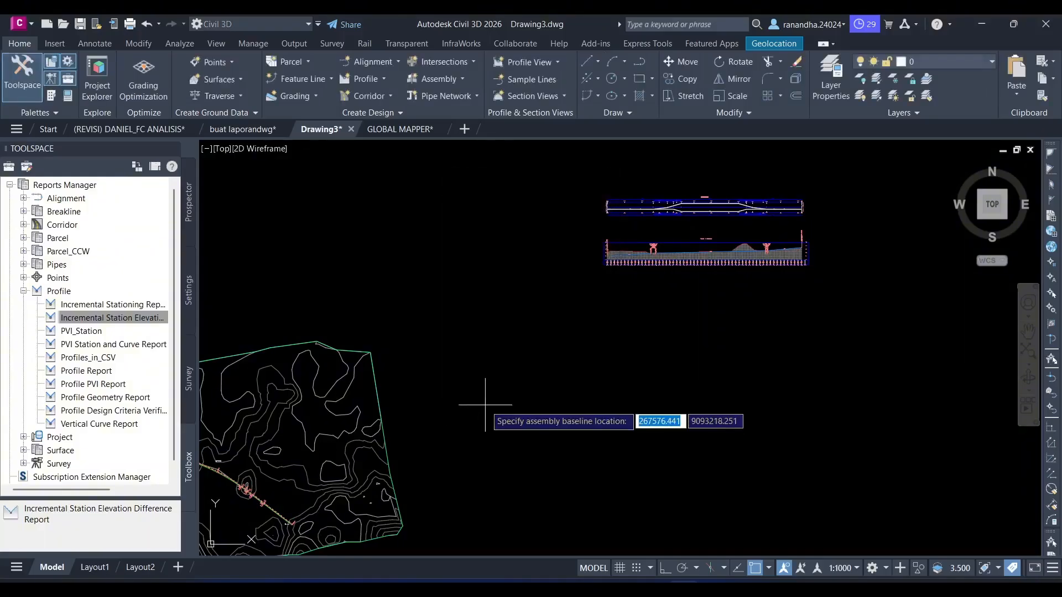
{"action": "scroll", "coordinate": [470, 393], "scroll_direction": "up", "scroll_amount": 5}
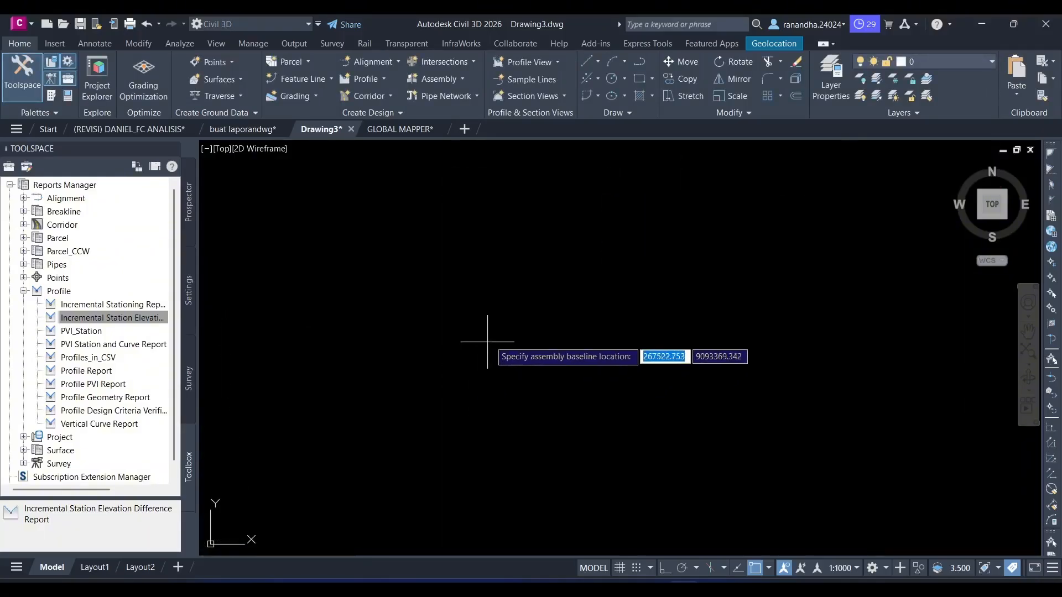
{"action": "left_click", "coordinate": [499, 329]}
{"action": "scroll", "coordinate": [633, 348], "scroll_direction": "up", "scroll_amount": 4}
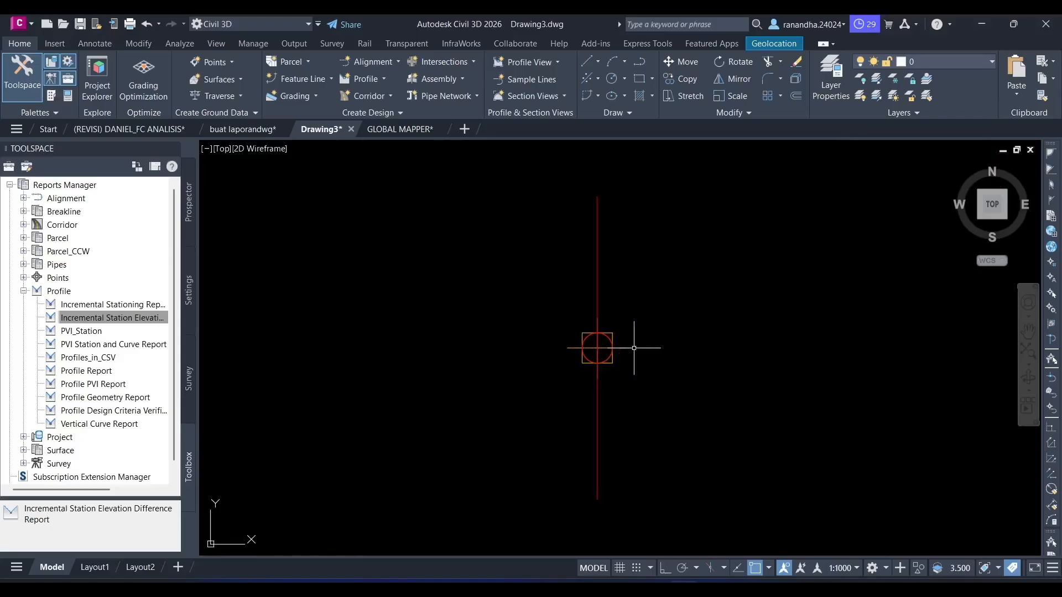
- Delete the newly placed POTONGAN MELINTANG assembly
{"action": "scroll", "coordinate": [634, 348], "scroll_direction": "down", "scroll_amount": 2}
{"action": "left_click", "coordinate": [666, 279]}
{"action": "left_click", "coordinate": [493, 440]}
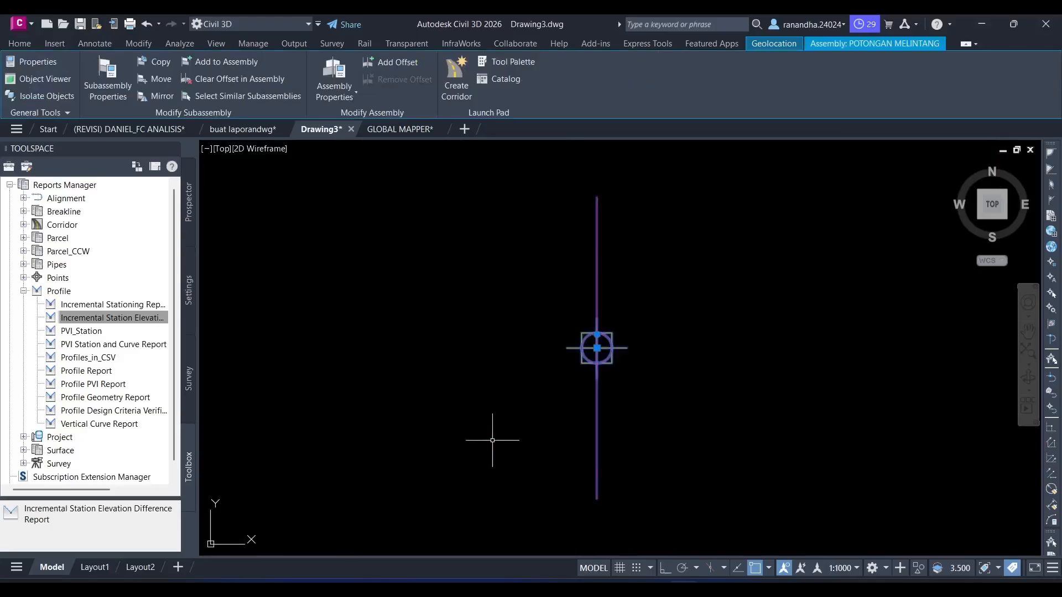
{"action": "key", "text": "Delete"}
- Create the POTONGAN MELINTANG assembly as a Divided Crowned Road and place its baseline in the same empty area
{"action": "left_click", "coordinate": [436, 79]}
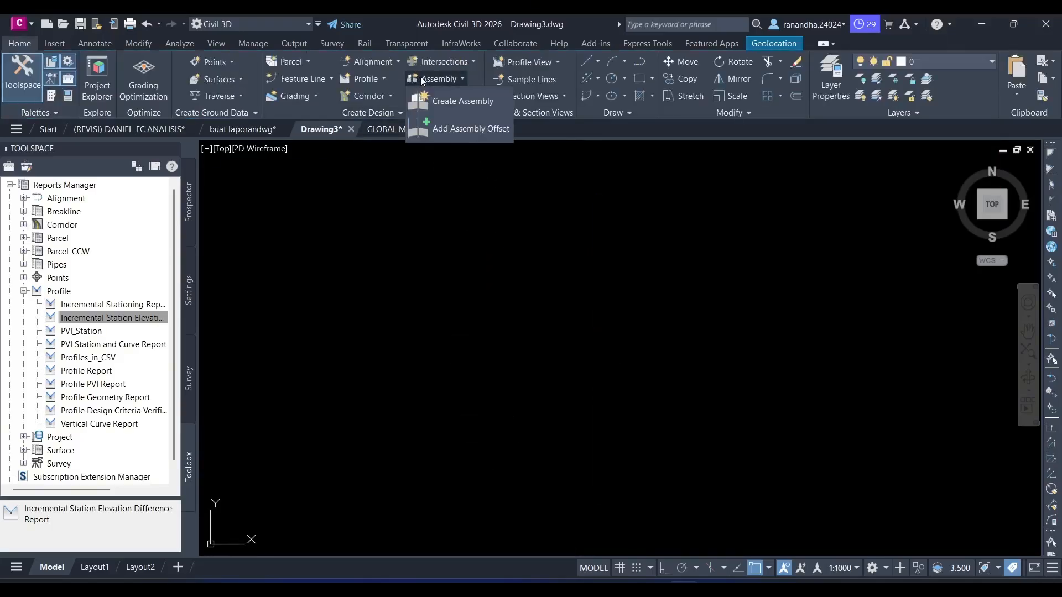
{"action": "left_click", "coordinate": [451, 99]}
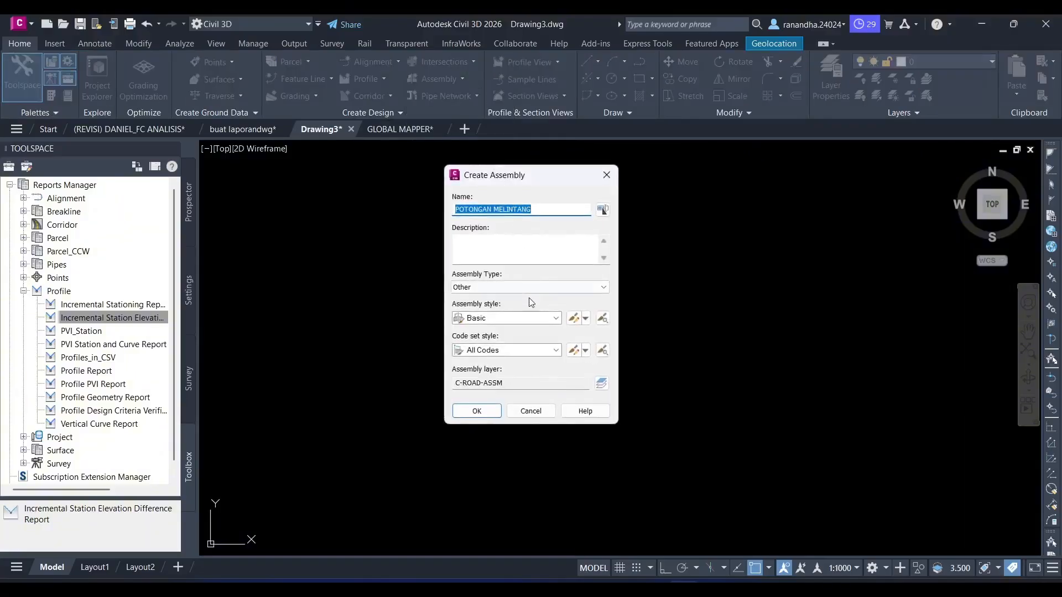
{"action": "left_click", "coordinate": [527, 287]}
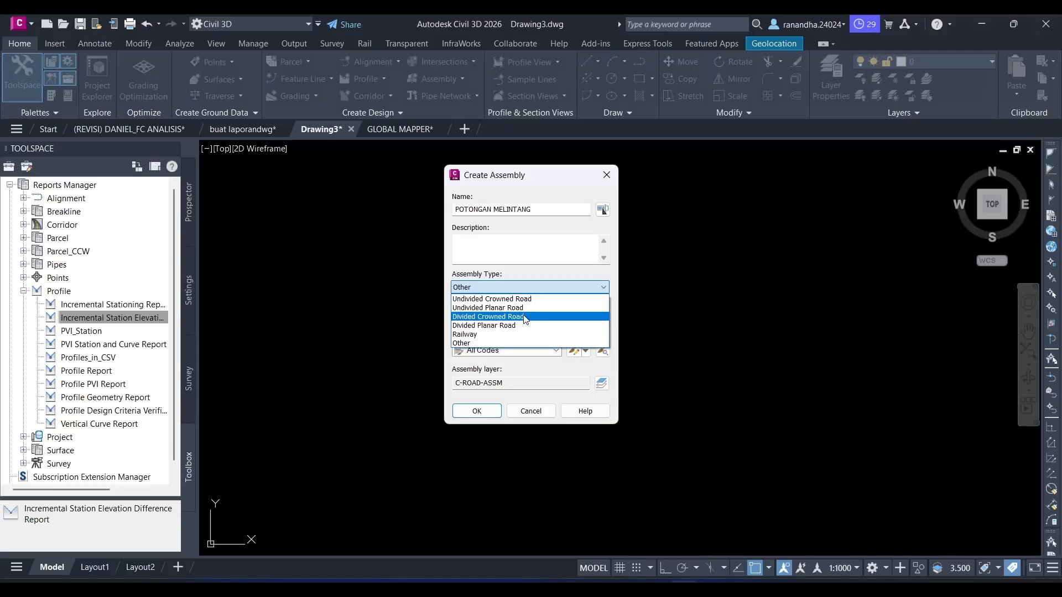
{"action": "left_click", "coordinate": [526, 317]}
{"action": "left_click", "coordinate": [476, 415]}
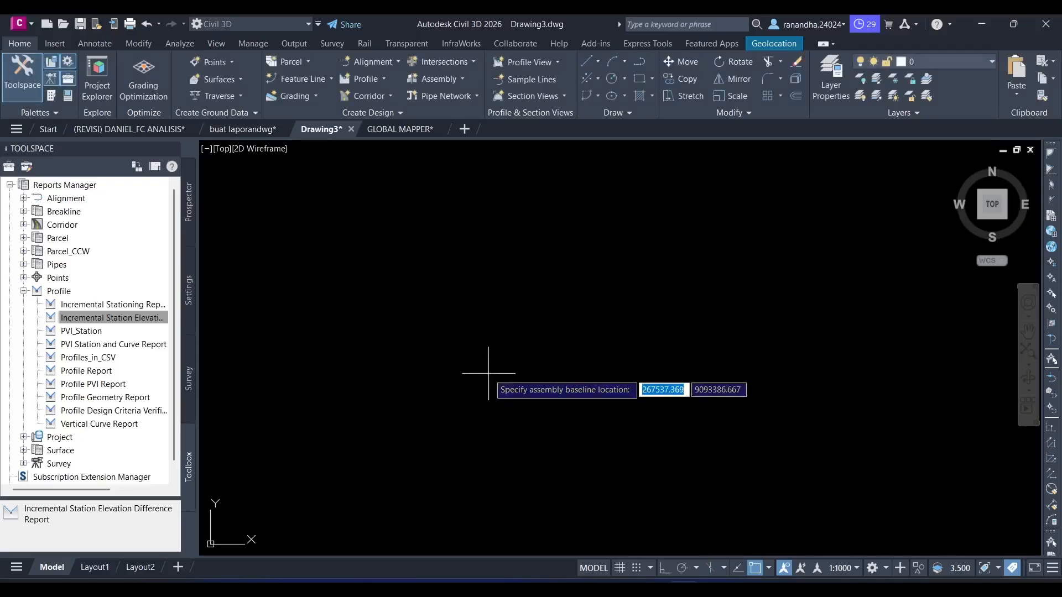
{"action": "left_click", "coordinate": [615, 351]}
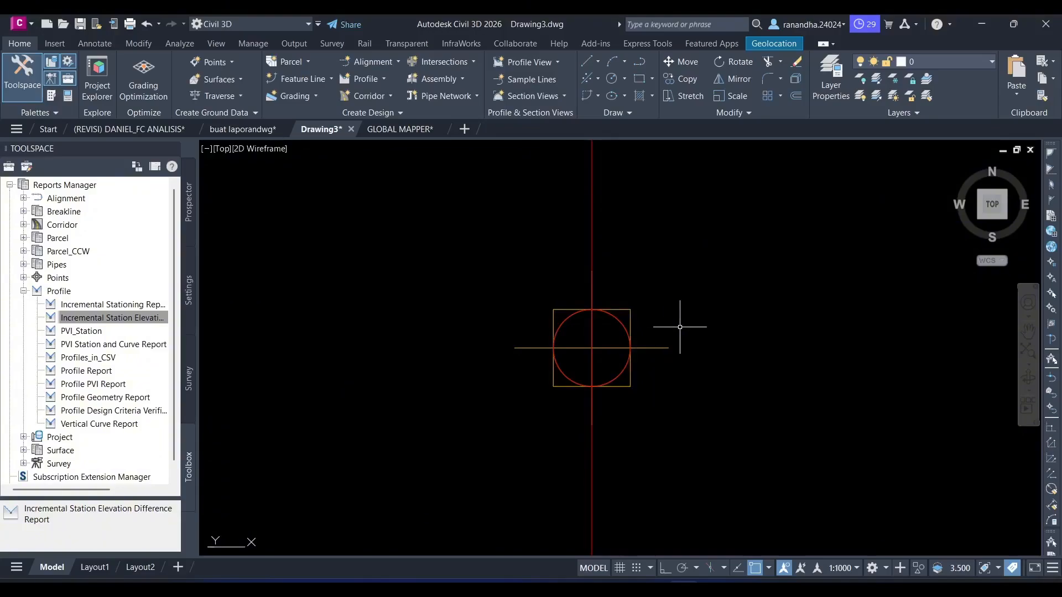
{"action": "middle_click_drag", "start_coordinate": [678, 327], "coordinate": [611, 335]}
{"action": "left_click", "coordinate": [589, 276]}
{"action": "left_click", "coordinate": [459, 429]}
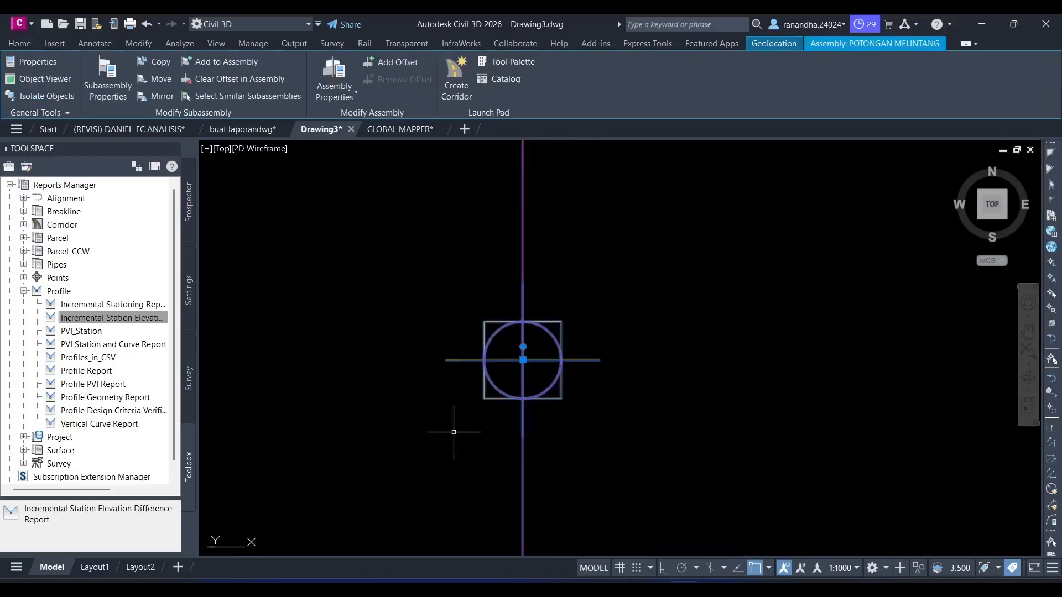
{"action": "key", "text": "Escape"}
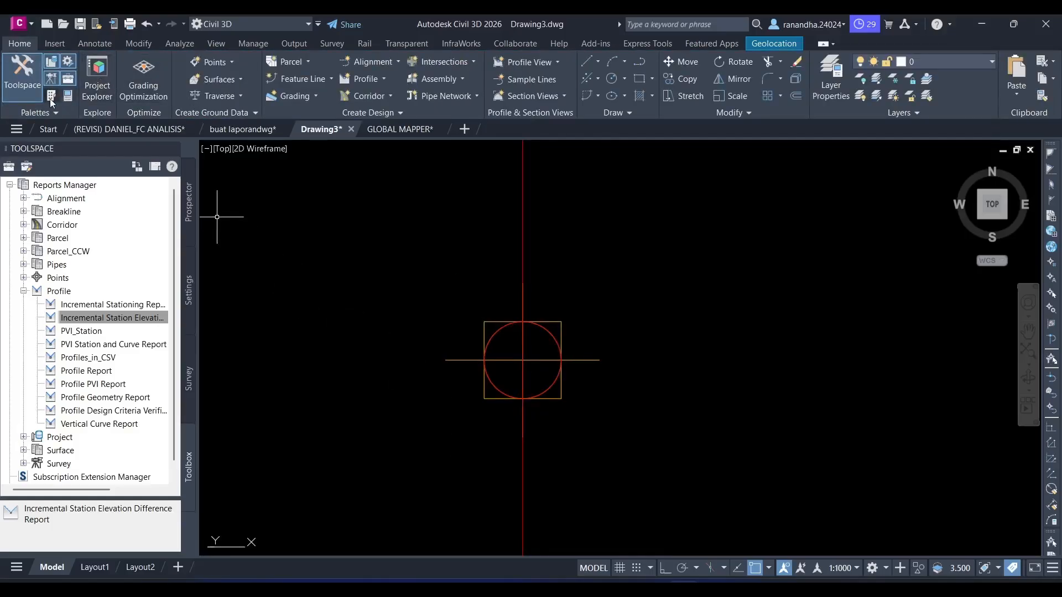
- Start inserting a lane from the metric lane subassemblies and set its lane width to 3.500 m with a -2.00% default slope
{"action": "left_click", "coordinate": [50, 96]}
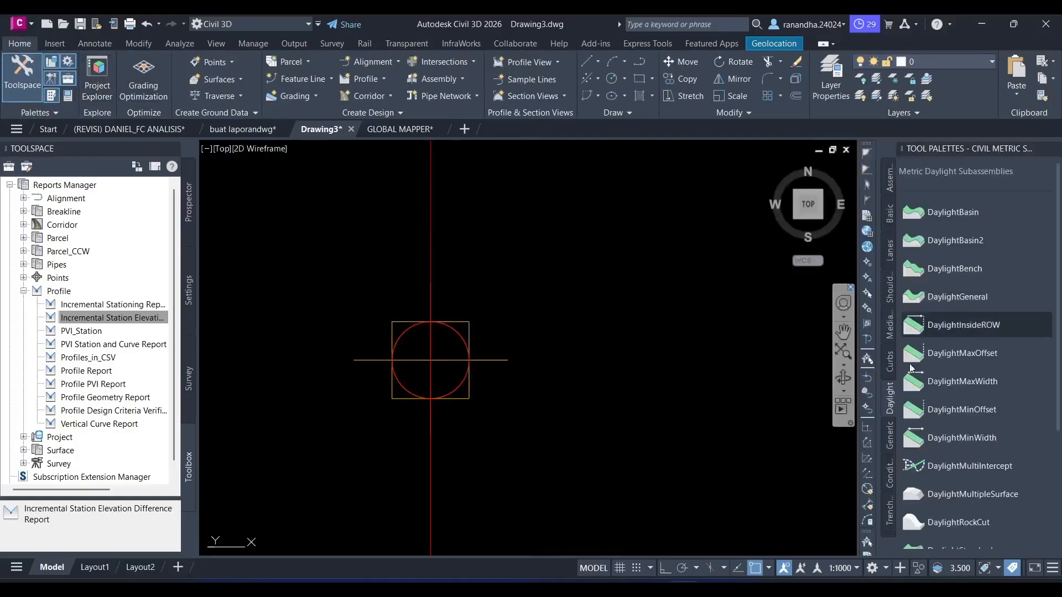
{"action": "left_click", "coordinate": [888, 252]}
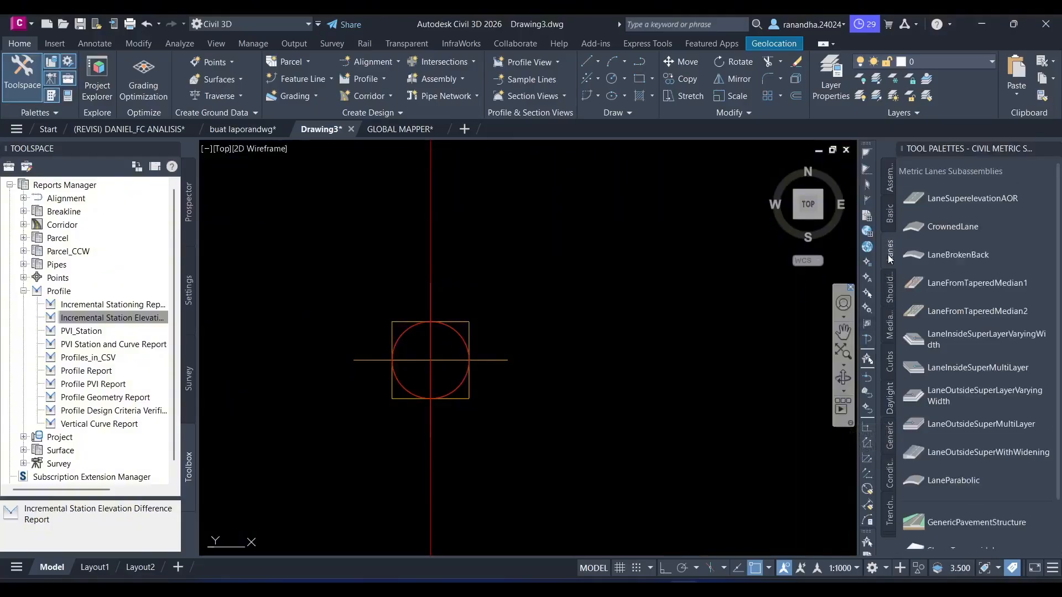
{"action": "left_click", "coordinate": [956, 287]}
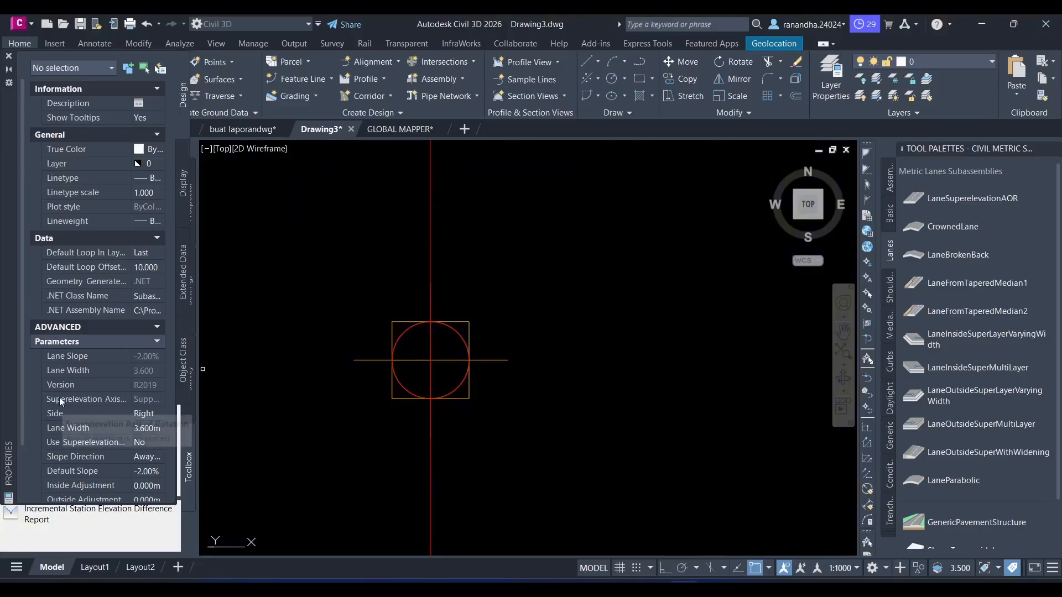
{"action": "left_click", "coordinate": [143, 430]}
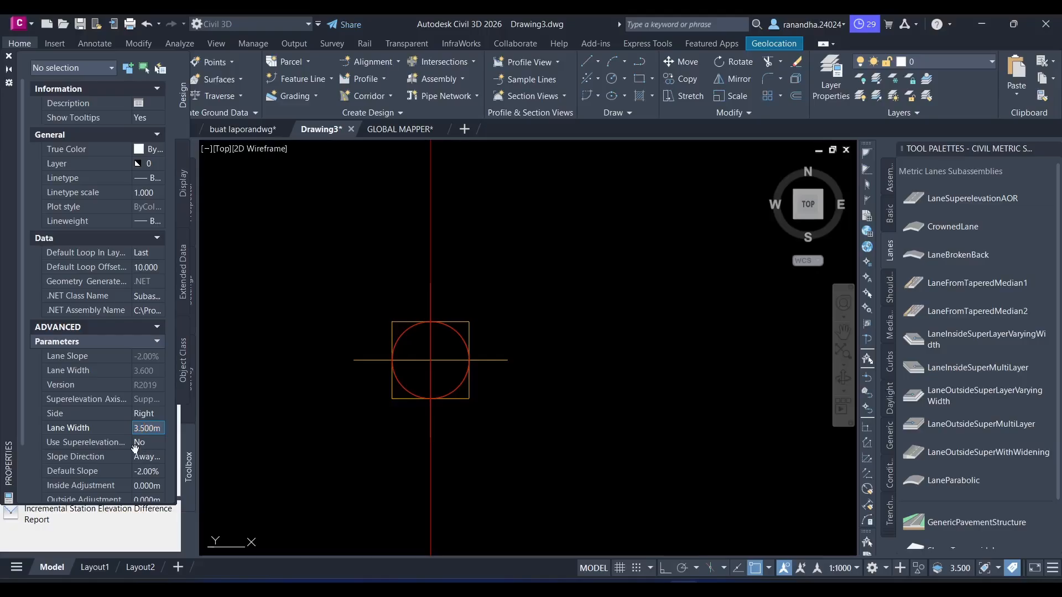
{"action": "left_click", "coordinate": [136, 443]}
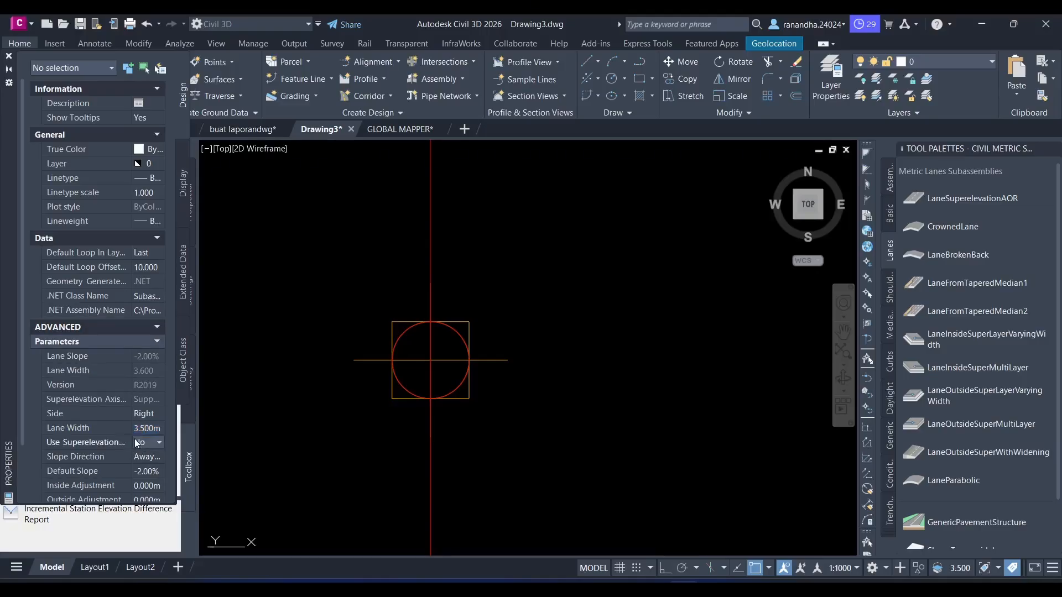
{"action": "scroll", "coordinate": [96, 470], "scroll_direction": "down", "scroll_amount": 3}
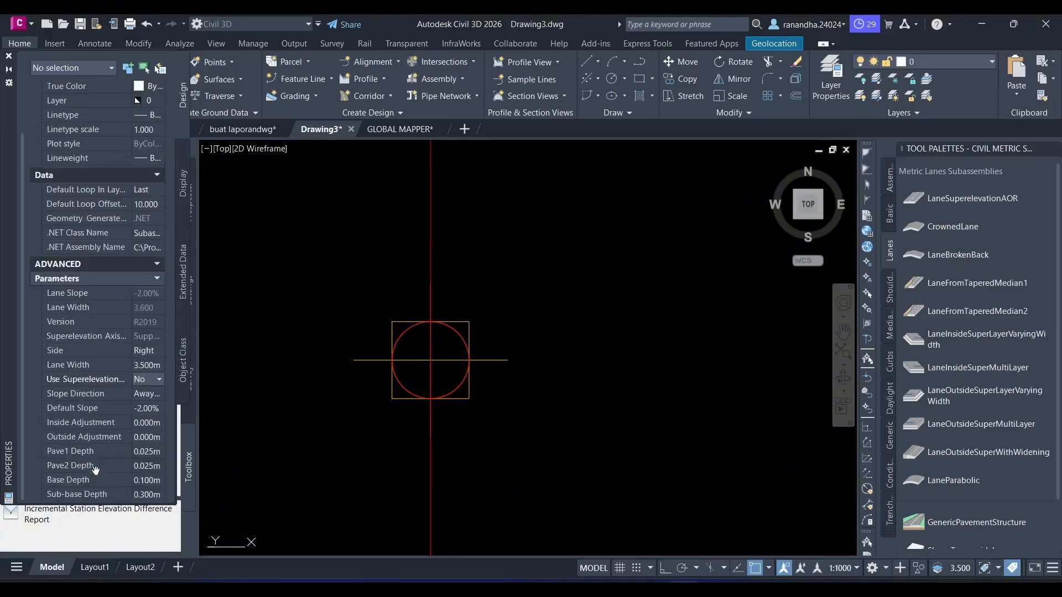
{"action": "left_click", "coordinate": [149, 409]}
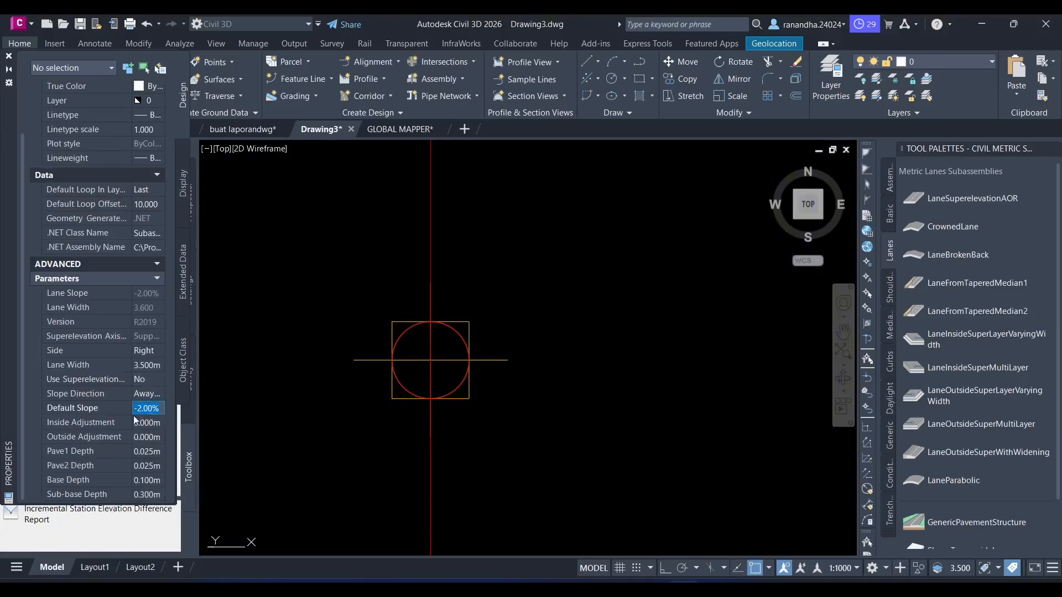
{"action": "left_click", "coordinate": [140, 365]}
{"action": "scroll", "coordinate": [118, 317], "scroll_direction": "up", "scroll_amount": 2}
{"action": "scroll", "coordinate": [115, 364], "scroll_direction": "down", "scroll_amount": 1}
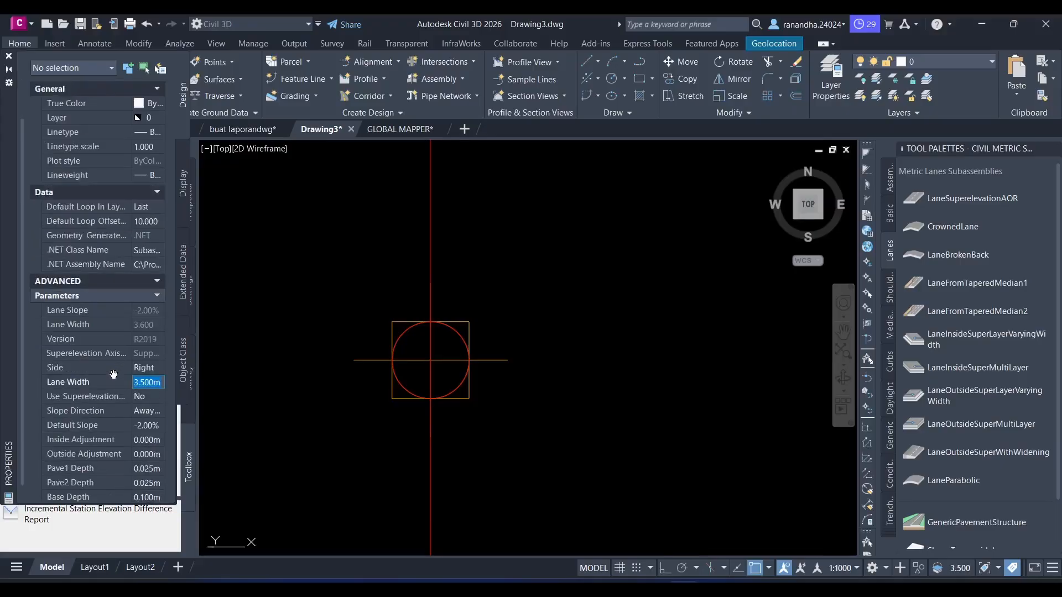
- Set the lane's side to Right and attach it to the POTONGAN MELINTANG assembly baseline
{"action": "left_click", "coordinate": [143, 367]}
{"action": "left_click", "coordinate": [150, 368]}
{"action": "left_click", "coordinate": [152, 381]}
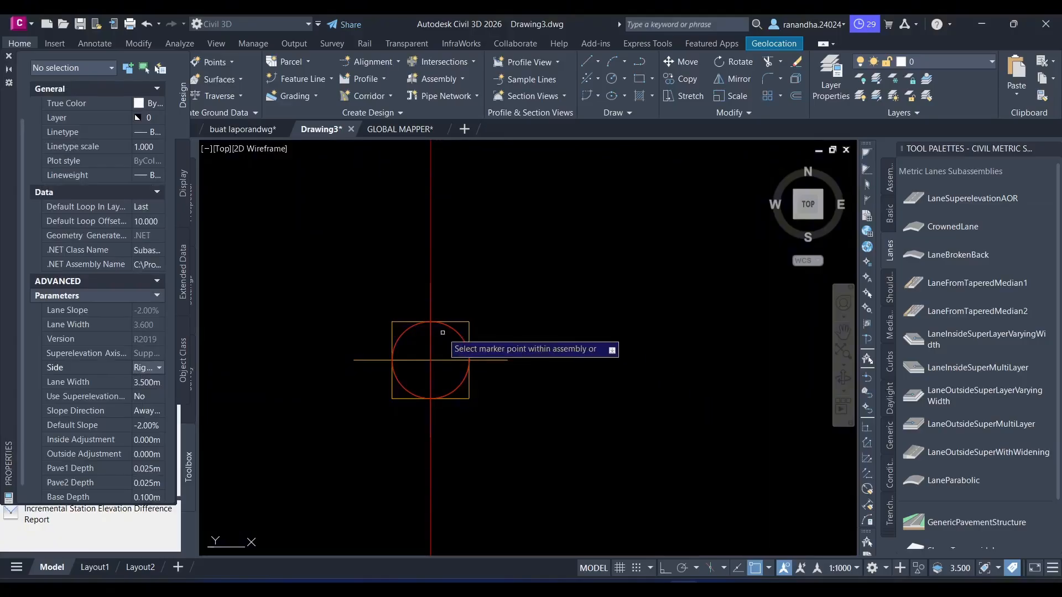
{"action": "left_click", "coordinate": [467, 355]}
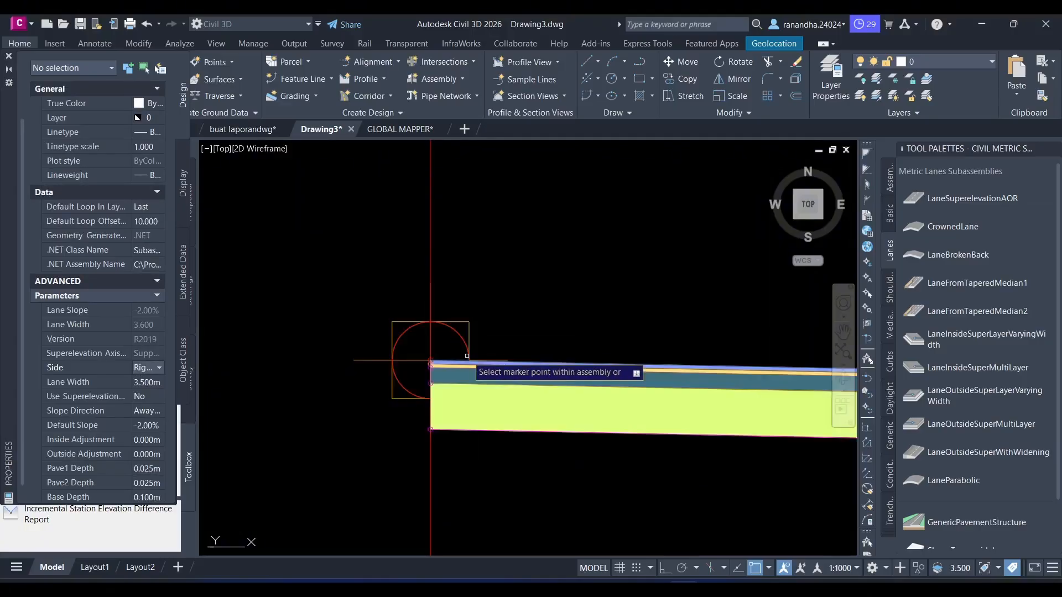
- Attach a matching lane with its side set to Left to the assembly baseline and close the properties
{"action": "left_click", "coordinate": [145, 368]}
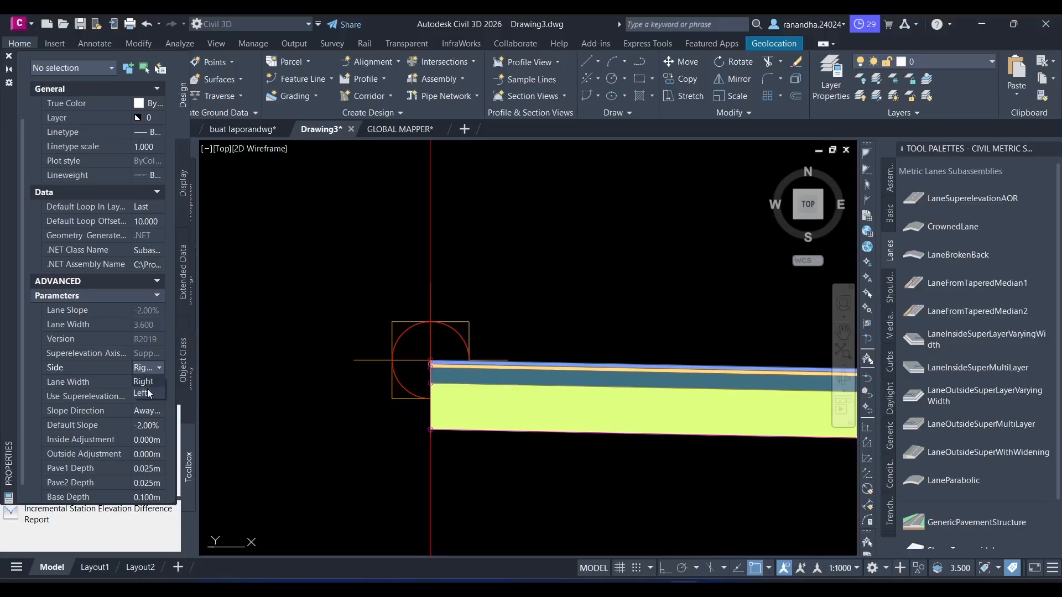
{"action": "left_click", "coordinate": [149, 394]}
{"action": "scroll", "coordinate": [332, 369], "scroll_direction": "down", "scroll_amount": 6}
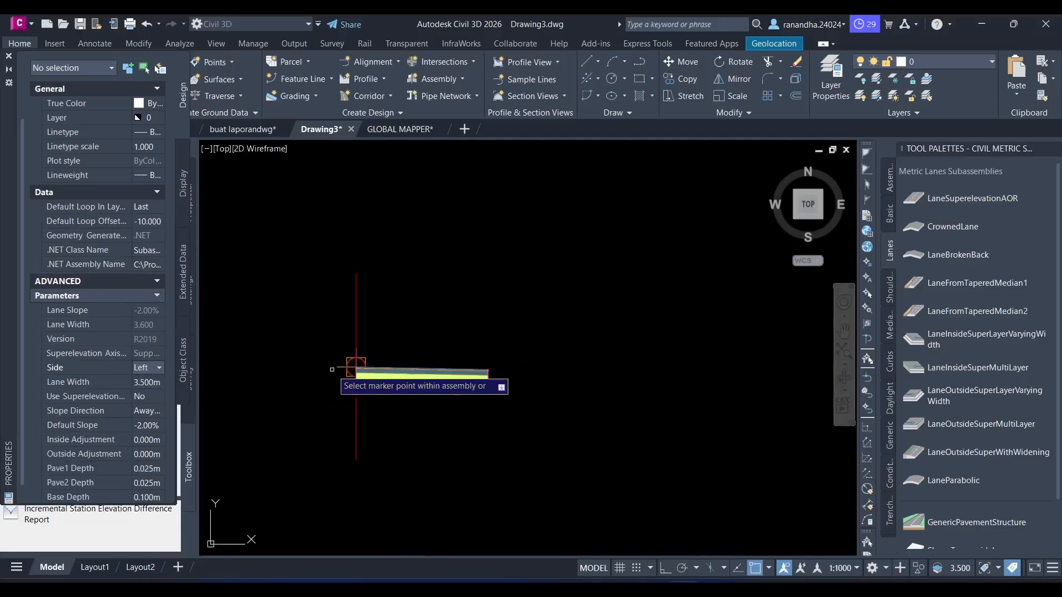
{"action": "middle_click_drag", "start_coordinate": [323, 381], "coordinate": [436, 381]}
{"action": "scroll", "coordinate": [436, 381], "scroll_direction": "up", "scroll_amount": 8}
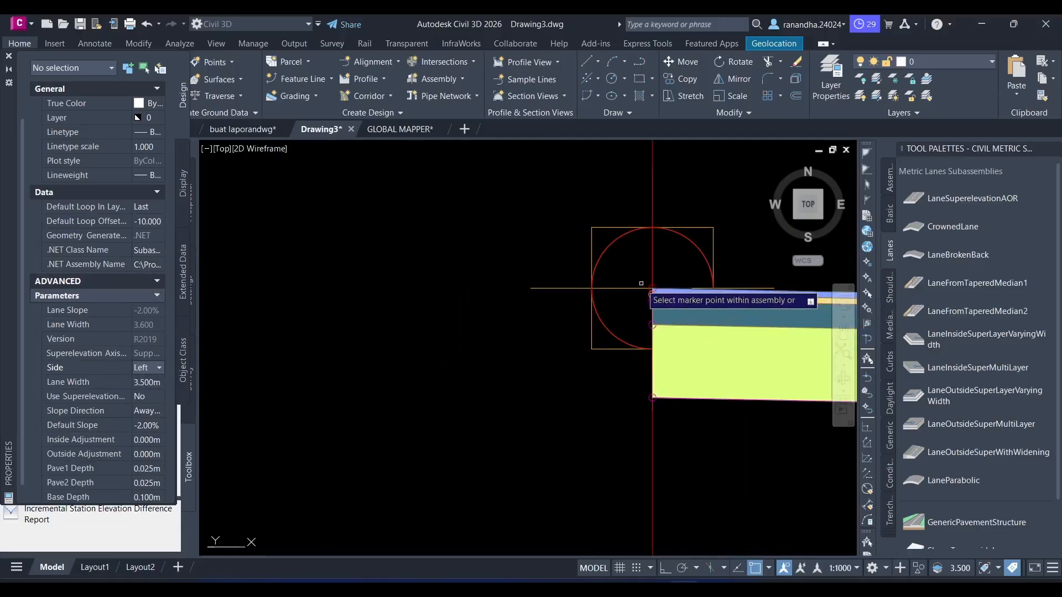
{"action": "left_click", "coordinate": [645, 287]}
{"action": "scroll", "coordinate": [646, 288], "scroll_direction": "down", "scroll_amount": 6}
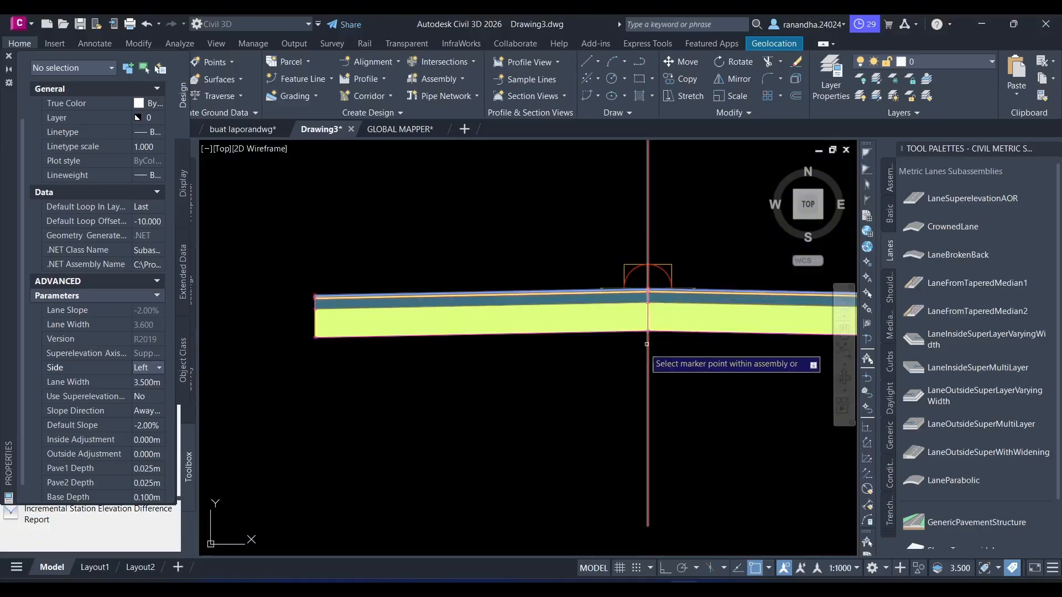
{"action": "middle_click_drag", "start_coordinate": [352, 391], "coordinate": [369, 401]}
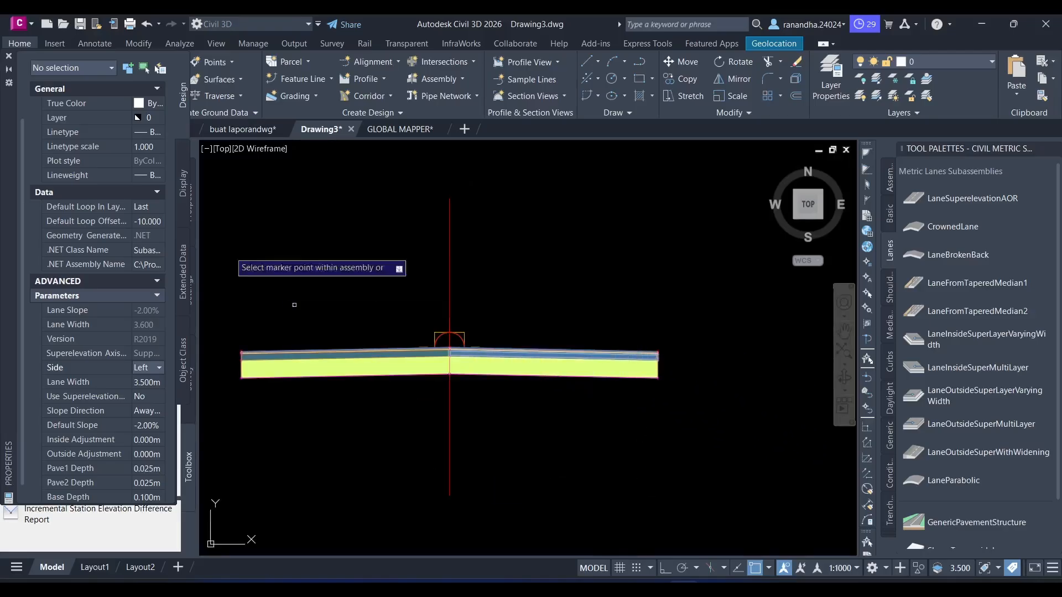
{"action": "left_click", "coordinate": [9, 57]}
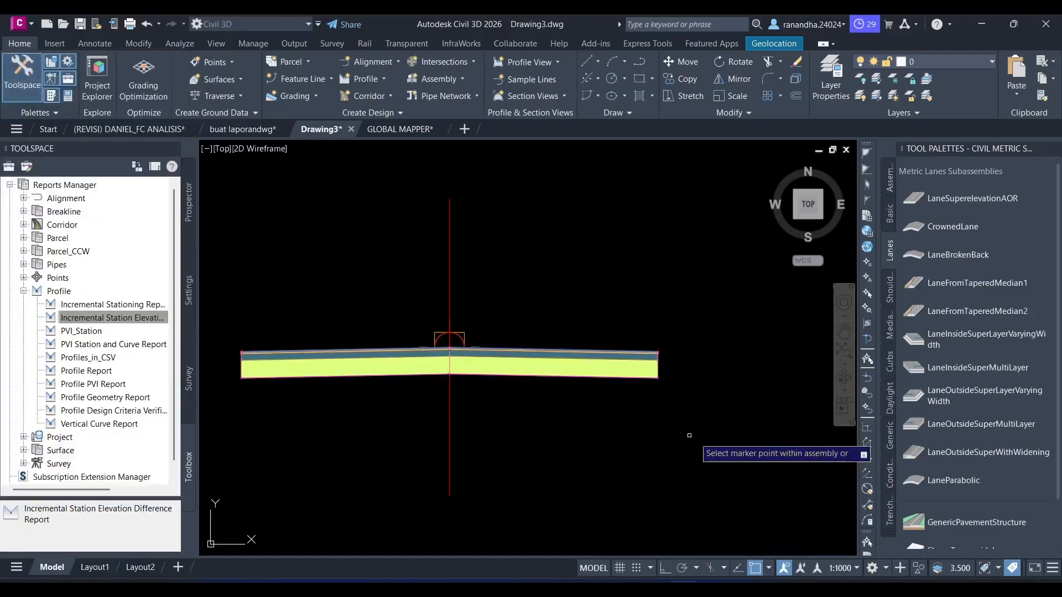
- Start inserting the metric ShoulderExtendAll subassembly and set its shoulder width to 0.500 m
{"action": "left_click", "coordinate": [889, 288]}
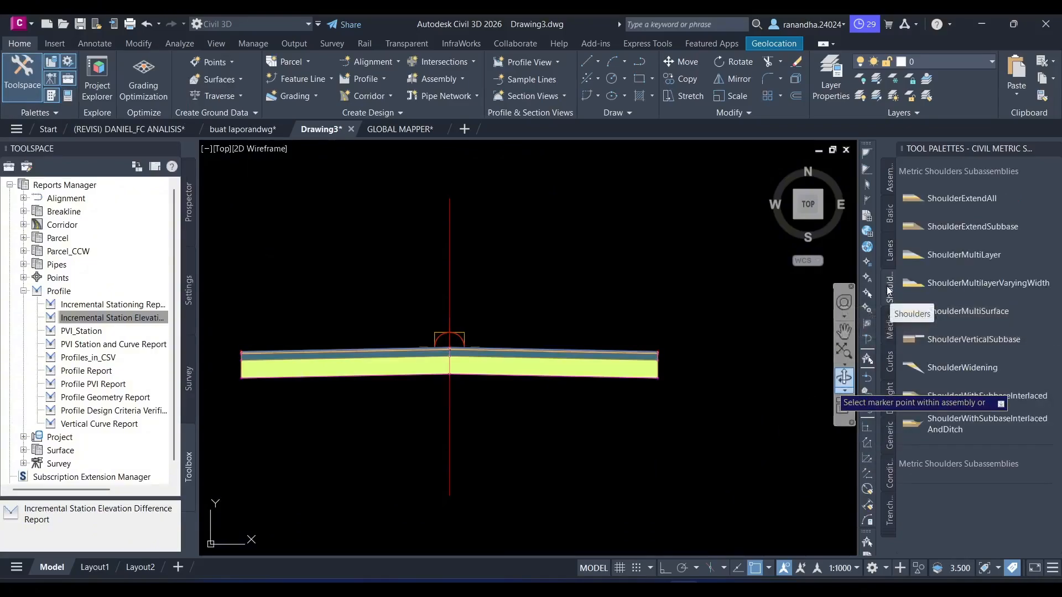
{"action": "left_click", "coordinate": [984, 200]}
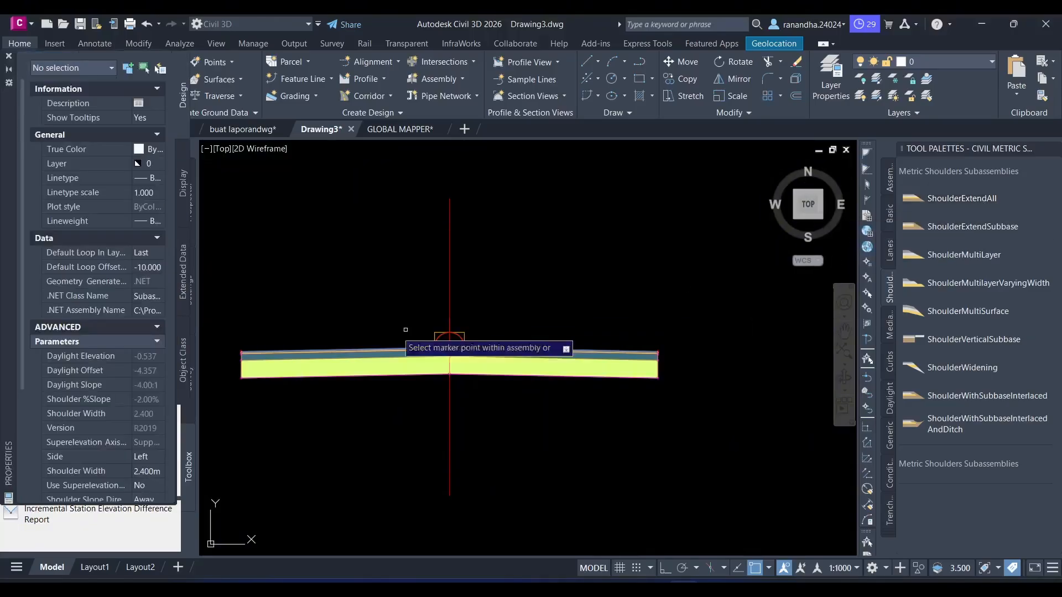
{"action": "scroll", "coordinate": [81, 397], "scroll_direction": "down", "scroll_amount": 3}
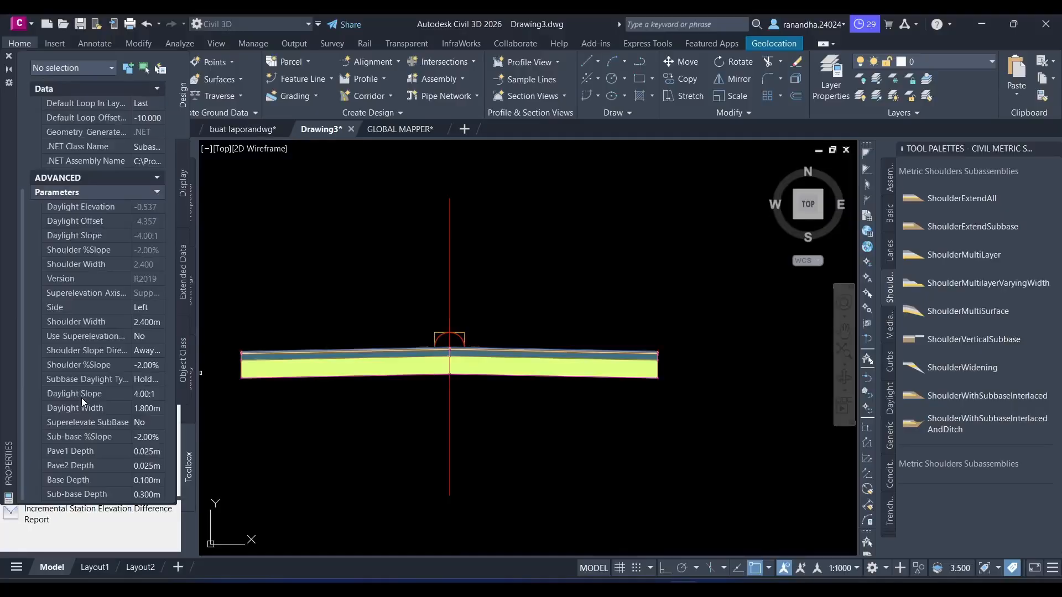
{"action": "left_click", "coordinate": [140, 322]}
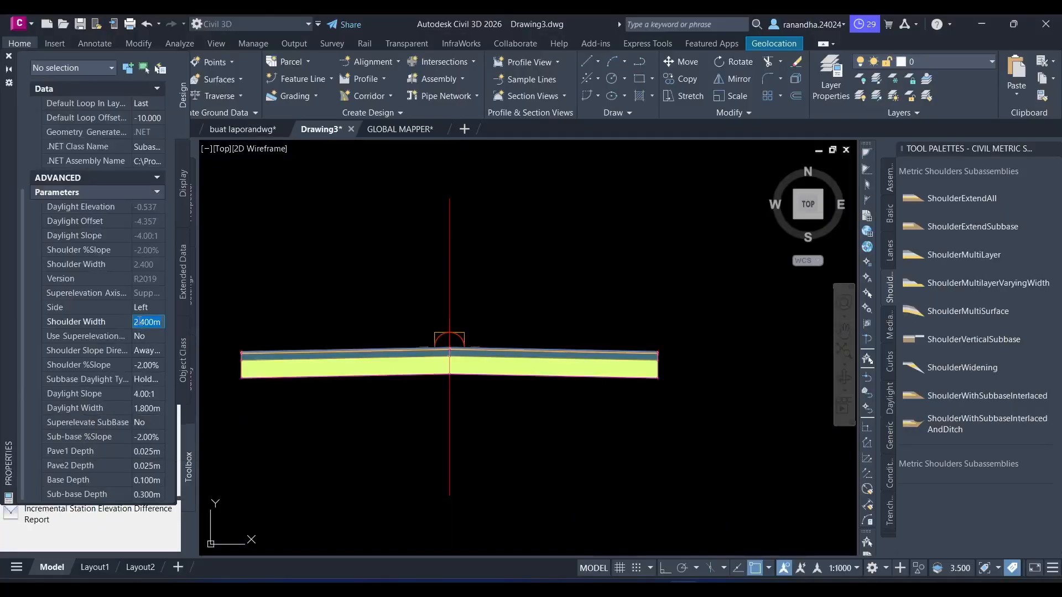
{"action": "type", "text": "0.5"}
{"action": "key", "text": "Return"}
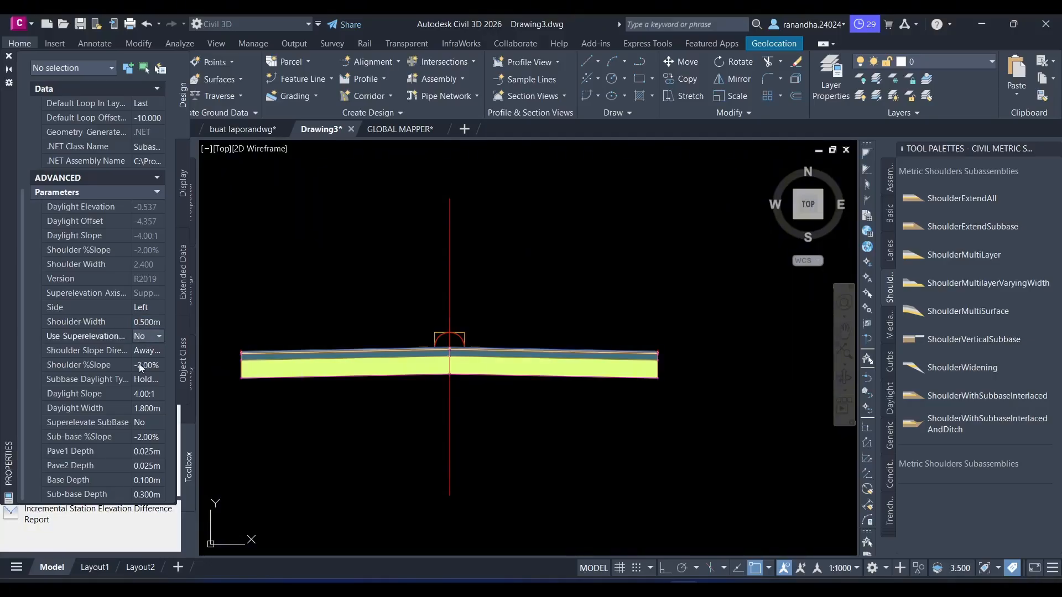
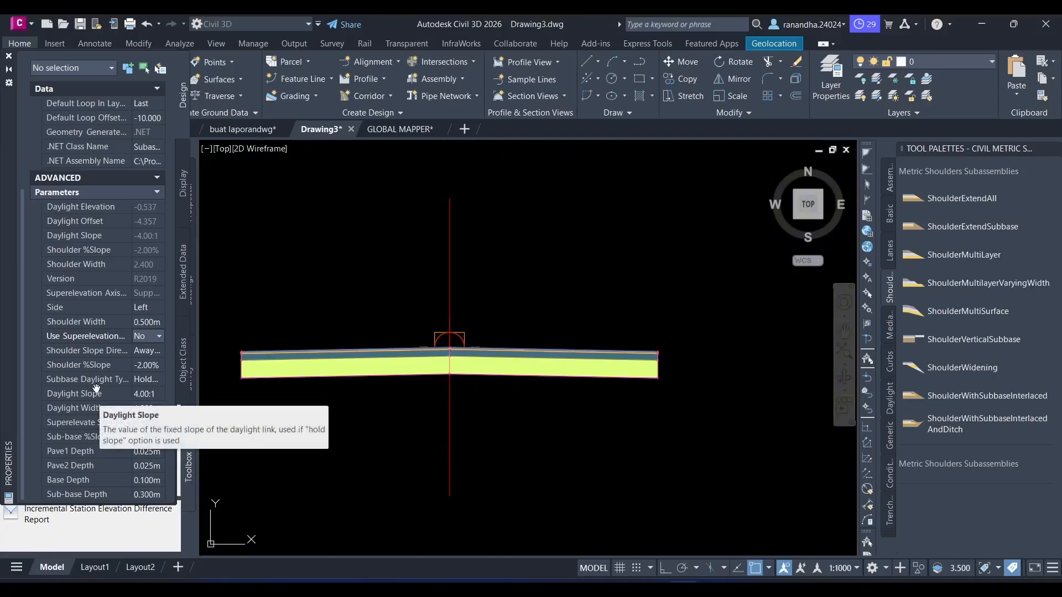
- Set the shoulder's %Slope to -6.00%
{"action": "left_click", "coordinate": [148, 350]}
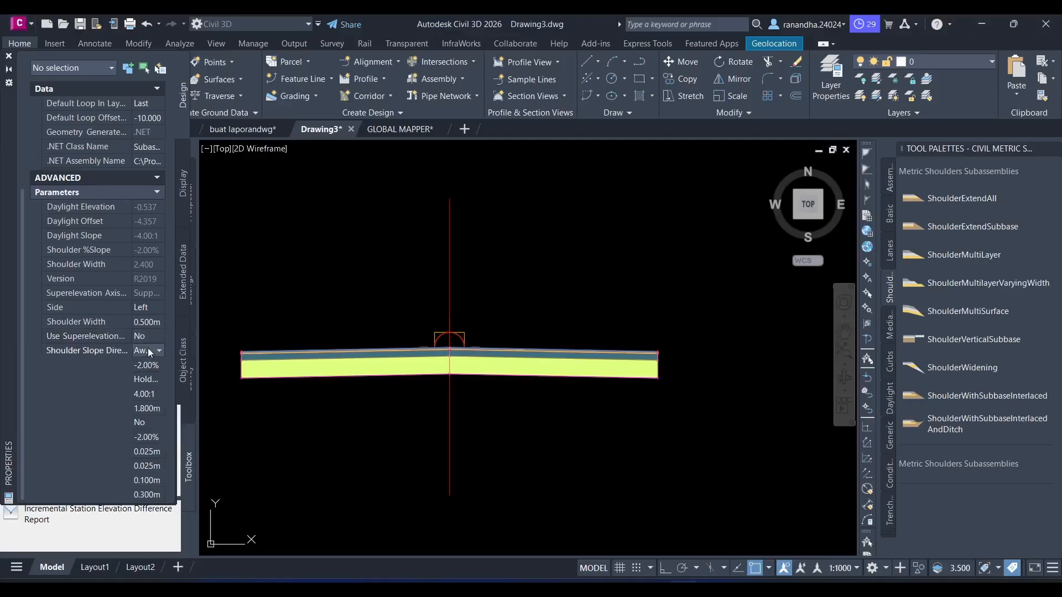
{"action": "left_click", "coordinate": [147, 365]}
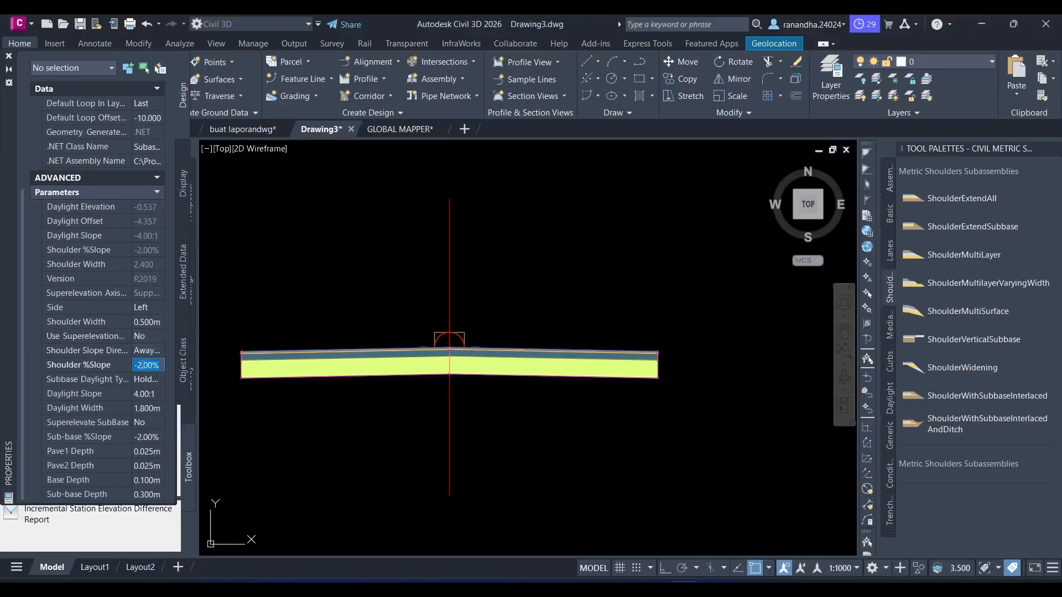
{"action": "key", "text": "BackSpace"}
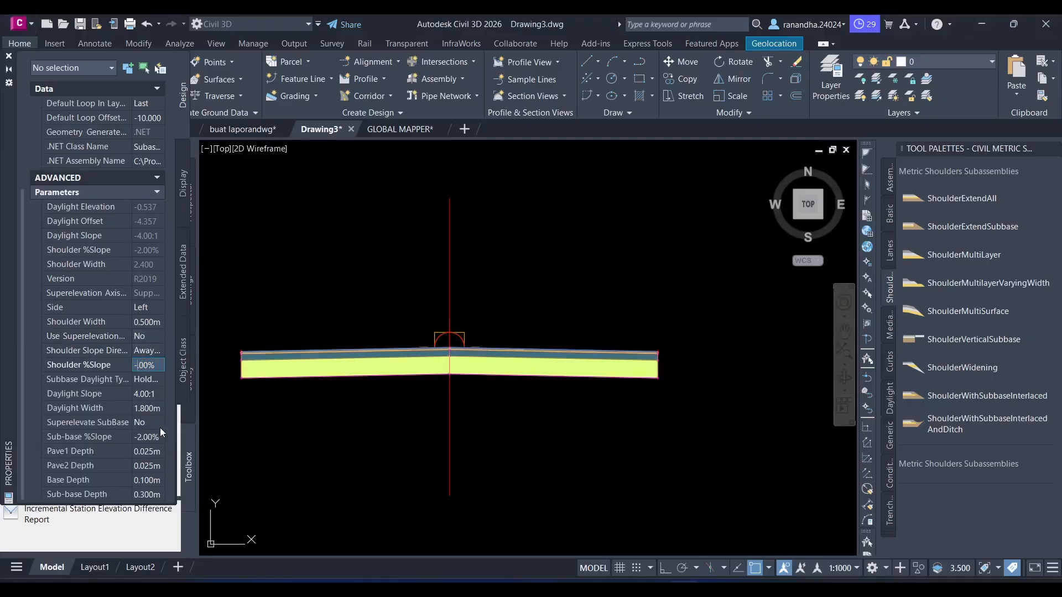
{"action": "type", "text": "6"}
{"action": "key", "text": "Tab"}
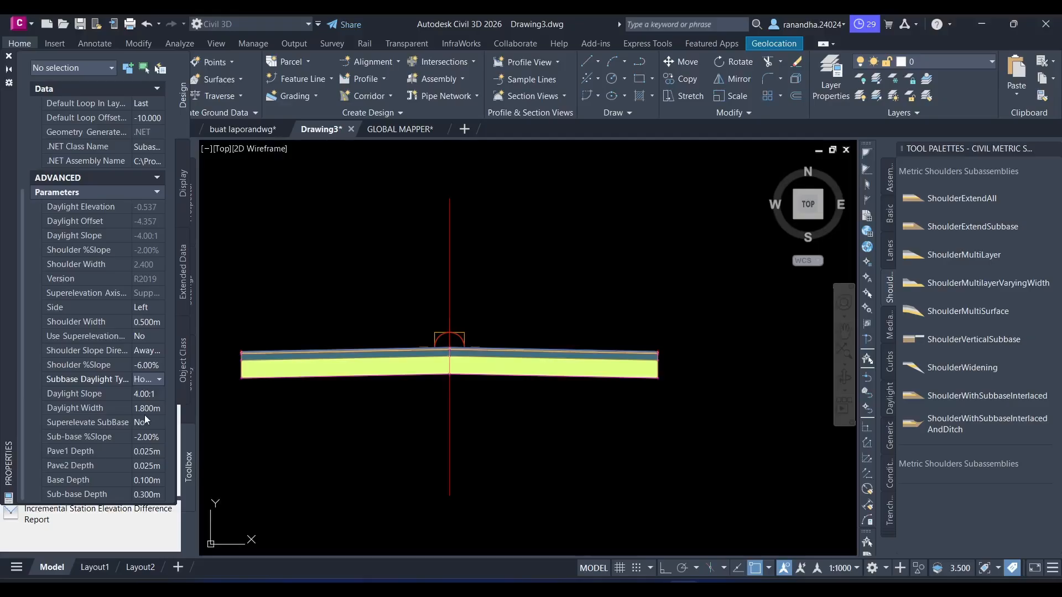
- Set the shoulder's daylight slope to 0.00:1 and its sub-base %slope to -6.00%
{"action": "left_click", "coordinate": [152, 394]}
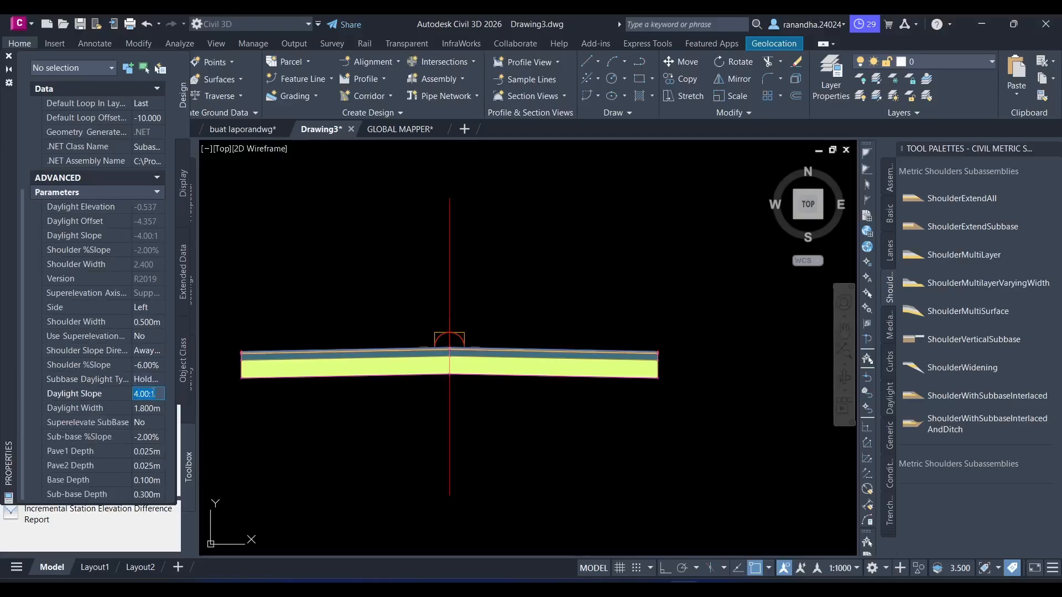
{"action": "type", "text": "0"}
{"action": "key", "text": "Tab"}
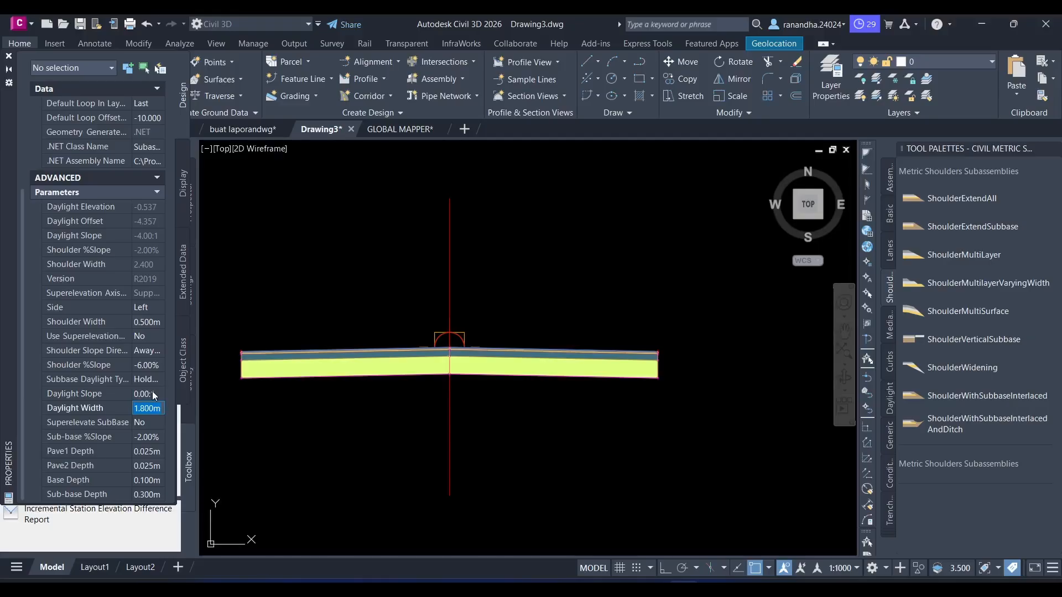
{"action": "left_click", "coordinate": [142, 437]}
{"action": "key", "text": "BackSpace"}
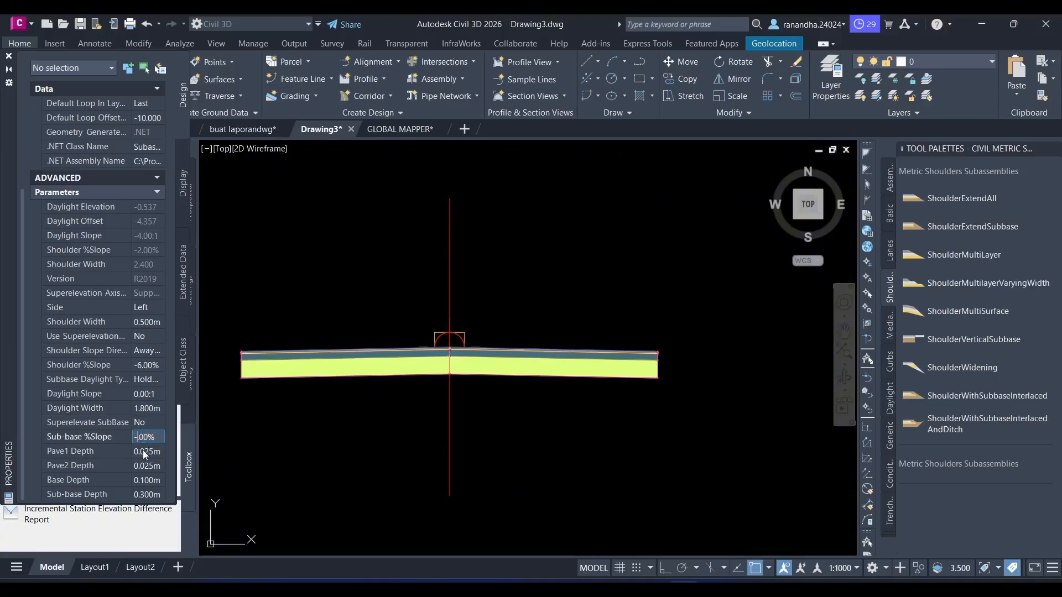
{"action": "type", "text": "6"}
{"action": "left_click", "coordinate": [143, 451]}
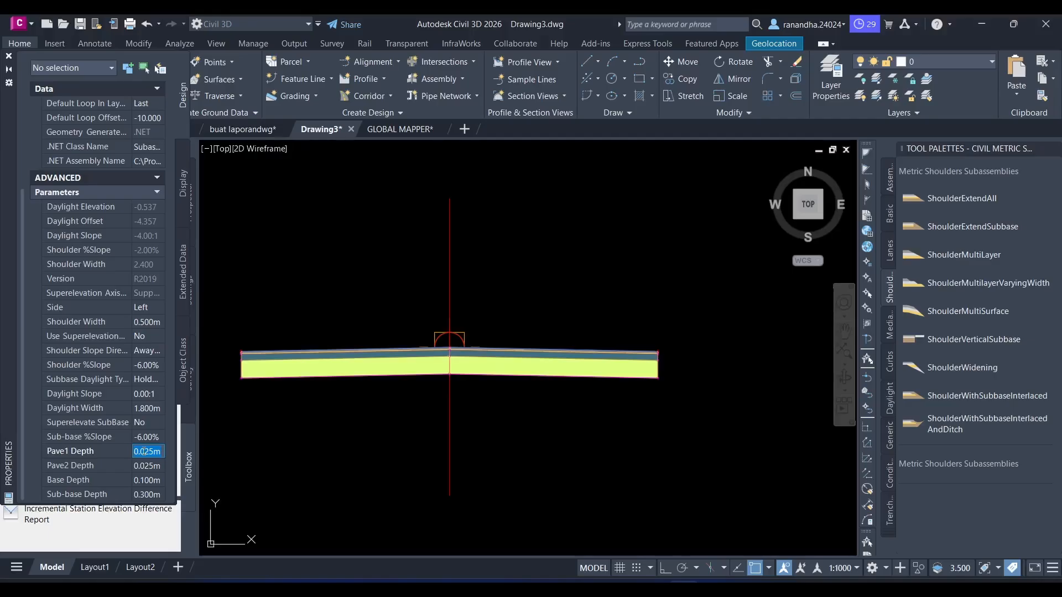
- Set the shoulder's side to Right and attach it to the outer edge of the right lane
{"action": "left_click", "coordinate": [146, 321]}
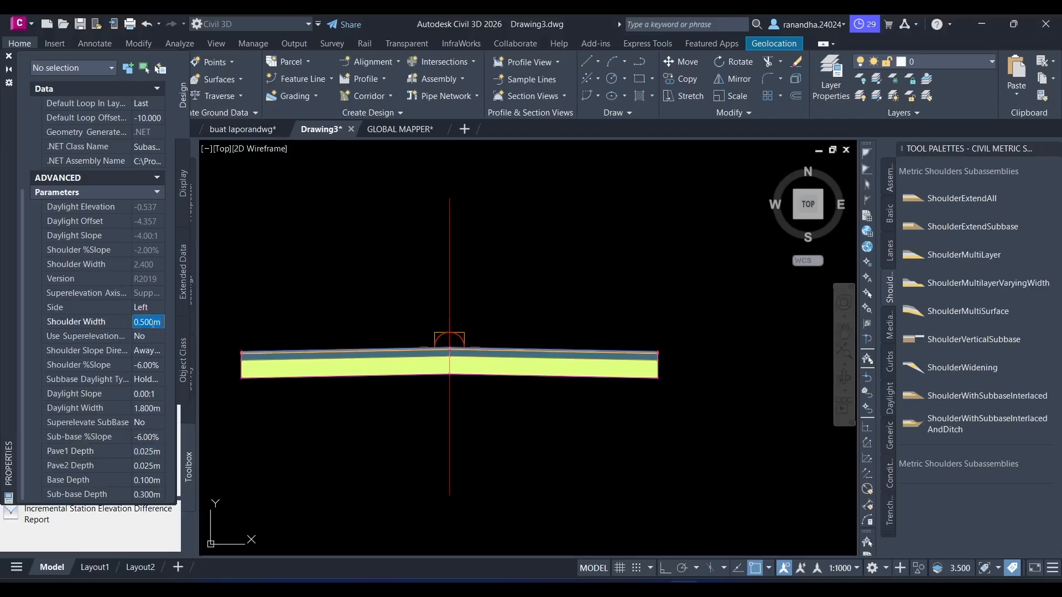
{"action": "left_click", "coordinate": [155, 308]}
{"action": "left_click", "coordinate": [144, 322]}
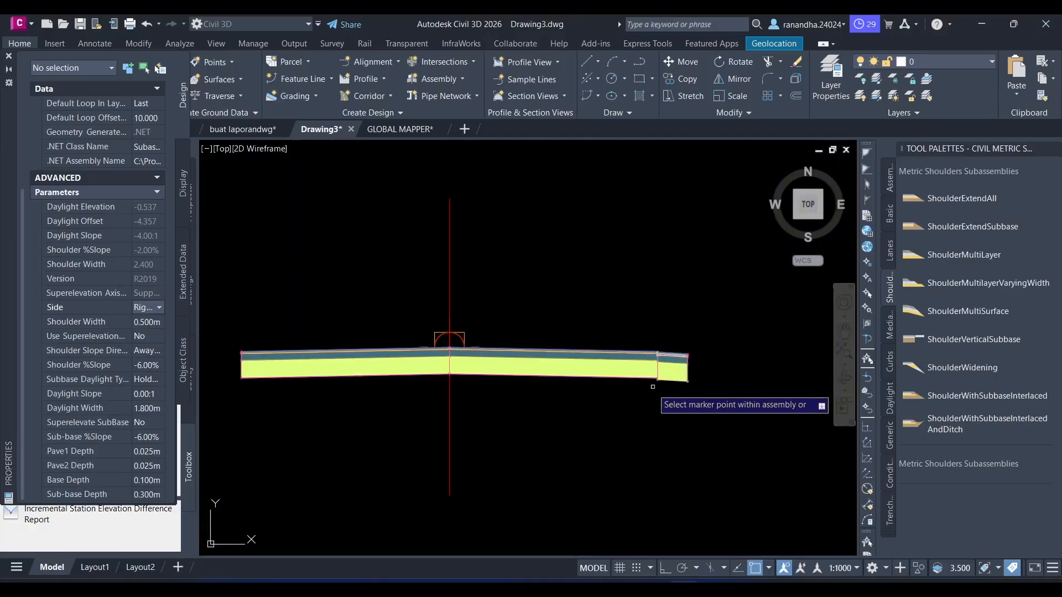
{"action": "scroll", "coordinate": [696, 366], "scroll_direction": "up", "scroll_amount": 4}
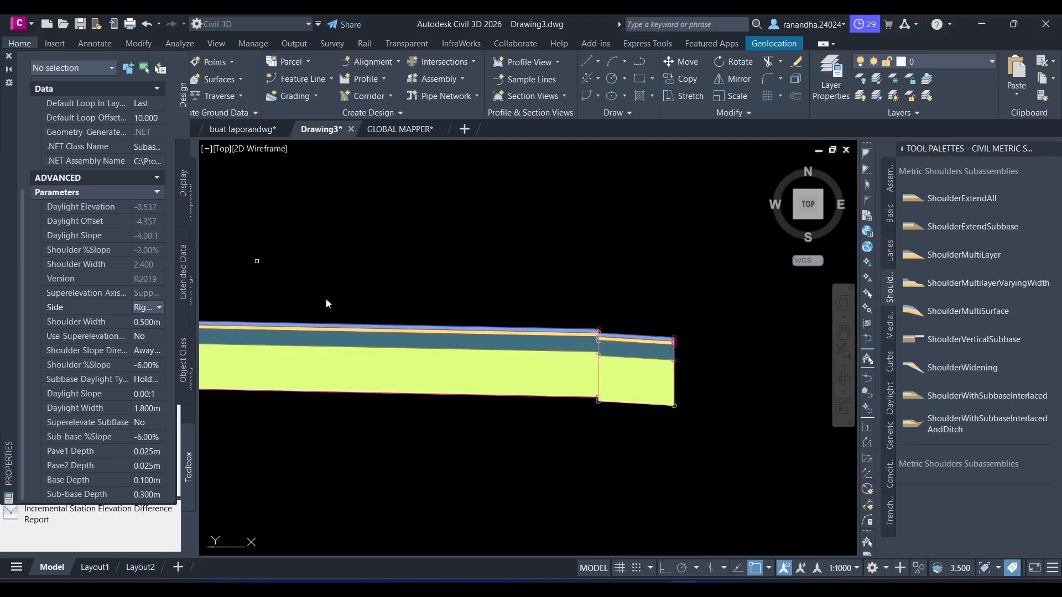
{"action": "middle_click_drag", "start_coordinate": [403, 403], "coordinate": [568, 406]}
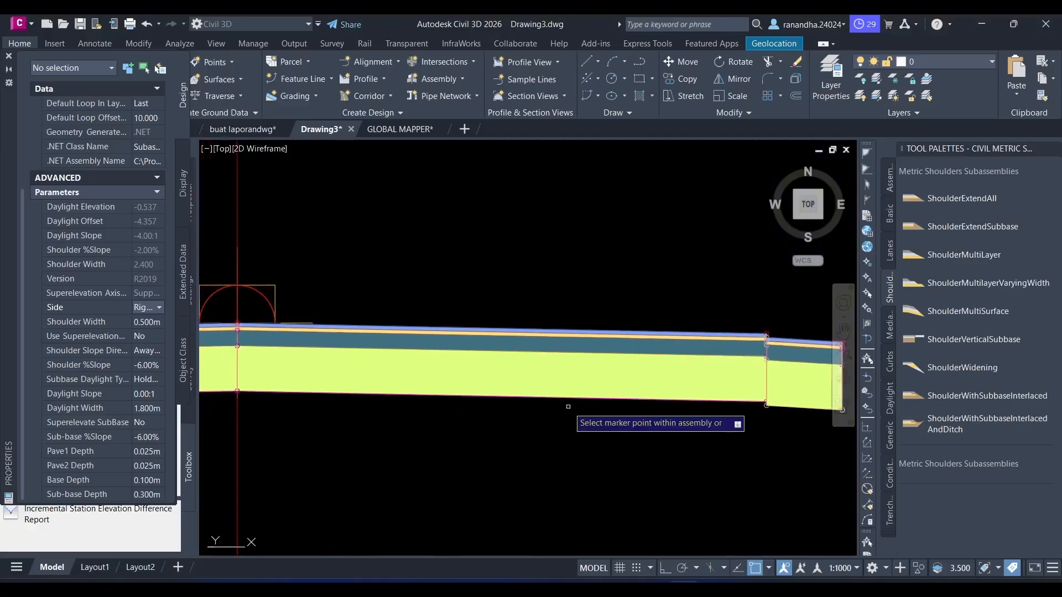
{"action": "scroll", "coordinate": [371, 407], "scroll_direction": "down", "scroll_amount": 2}
{"action": "middle_click_drag", "start_coordinate": [370, 406], "coordinate": [682, 408]}
{"action": "scroll", "coordinate": [682, 408], "scroll_direction": "down", "scroll_amount": 2}
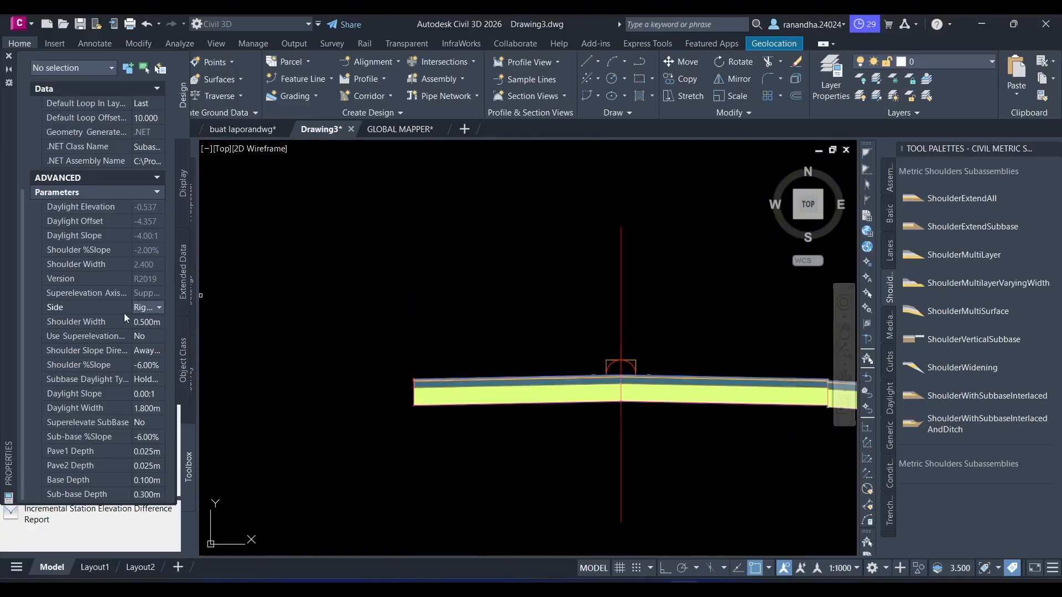
- Set the shoulder's side to Left, attach it to the top outer marker of the left lane, and end the insertion
{"action": "left_click", "coordinate": [158, 308]}
{"action": "left_click", "coordinate": [158, 333]}
{"action": "scroll", "coordinate": [309, 417], "scroll_direction": "up", "scroll_amount": 5}
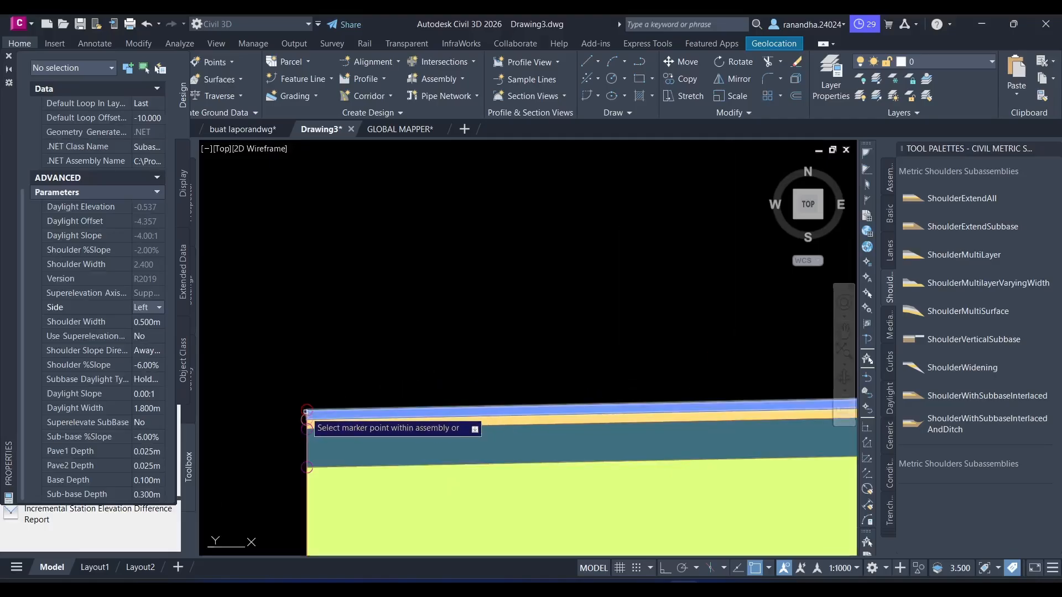
{"action": "left_click", "coordinate": [307, 413]}
{"action": "scroll", "coordinate": [349, 393], "scroll_direction": "down", "scroll_amount": 5}
{"action": "middle_click_drag", "start_coordinate": [550, 351], "coordinate": [370, 337]}
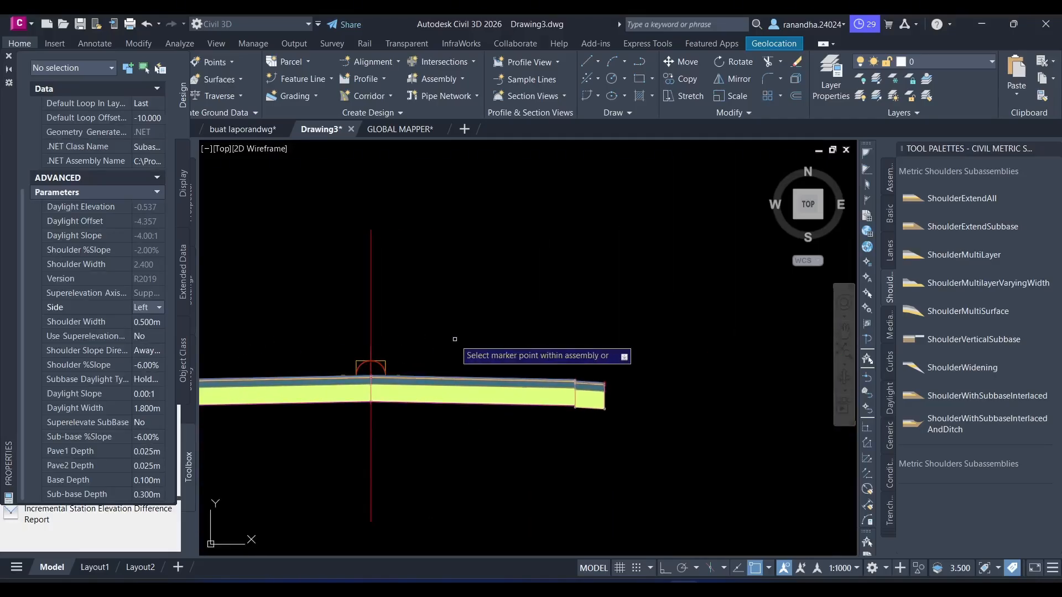
{"action": "key", "text": "Escape"}
- Delete the shoulder attached to the outer edge of the right lane
{"action": "left_click", "coordinate": [636, 354]}
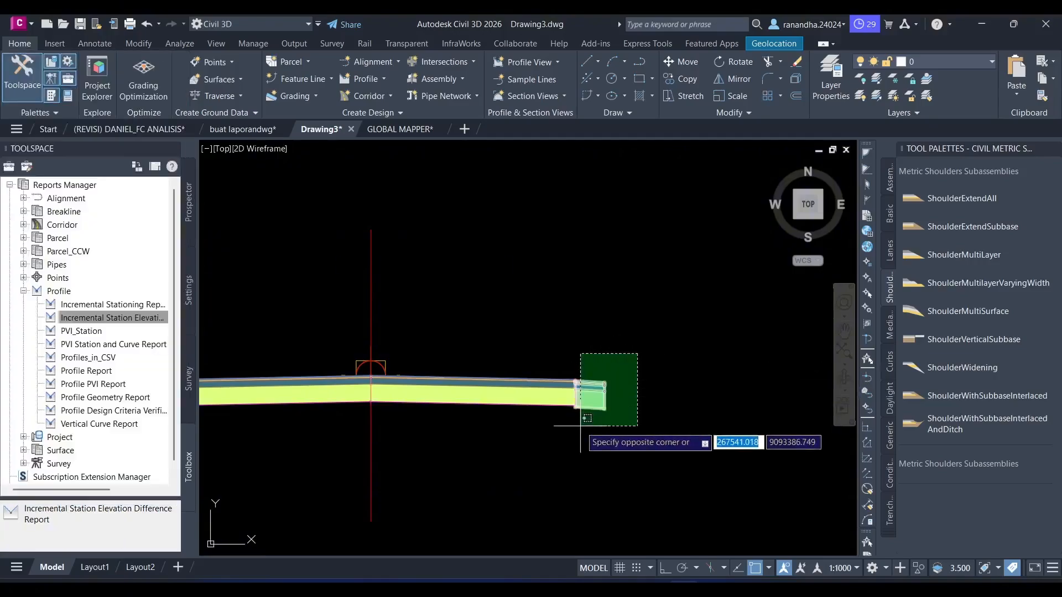
{"action": "left_click", "coordinate": [581, 426]}
{"action": "key", "text": "Delete"}
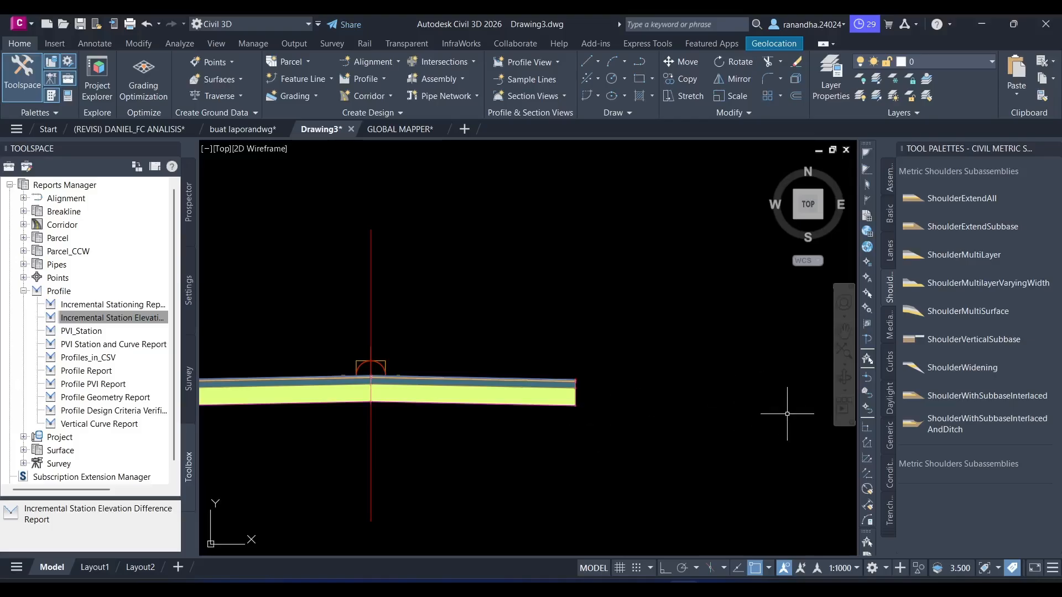
{"action": "left_click", "coordinate": [980, 198]}
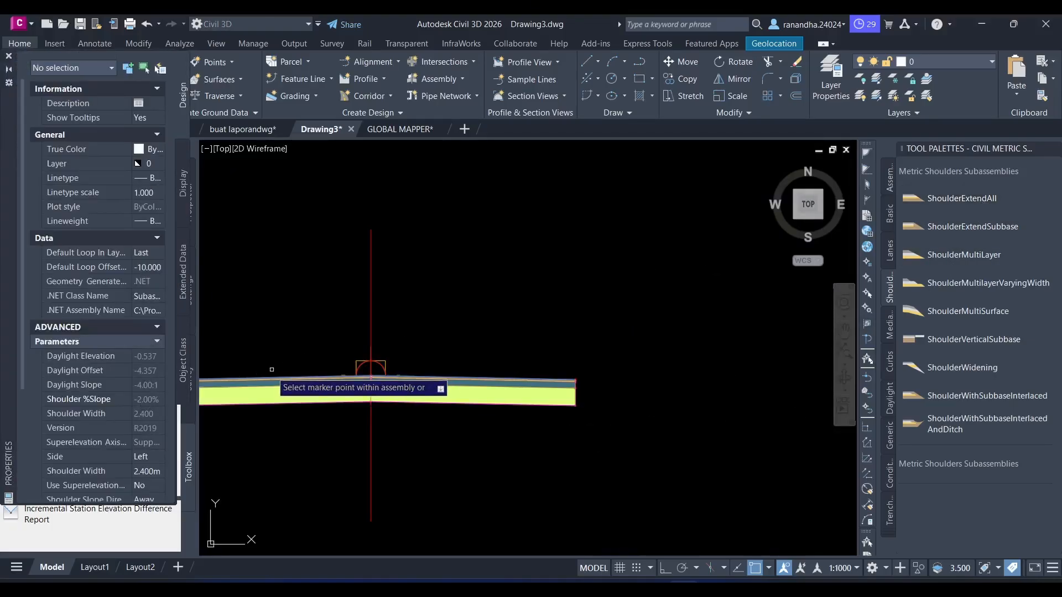
{"action": "key", "text": "Escape"}
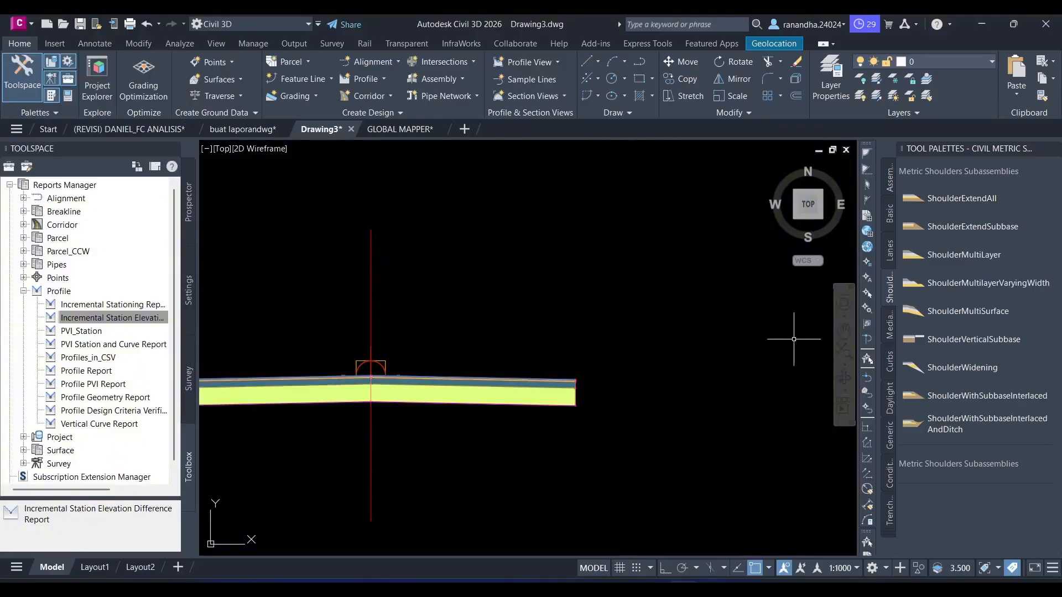
{"action": "left_click", "coordinate": [963, 198]}
{"action": "left_click", "coordinate": [308, 329]}
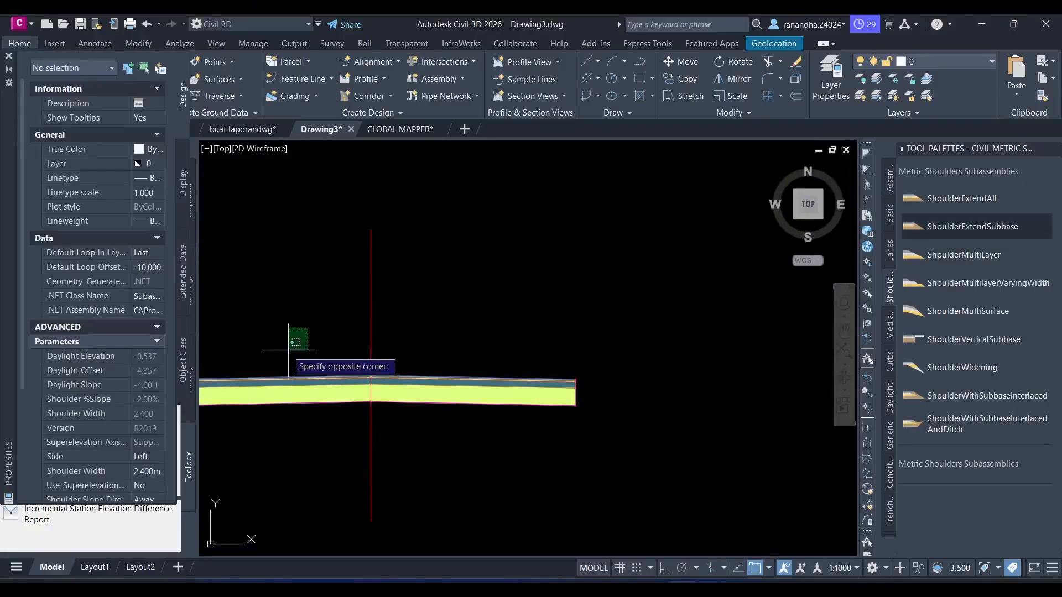
{"action": "key", "text": "Escape"}
{"action": "left_click", "coordinate": [971, 200]}
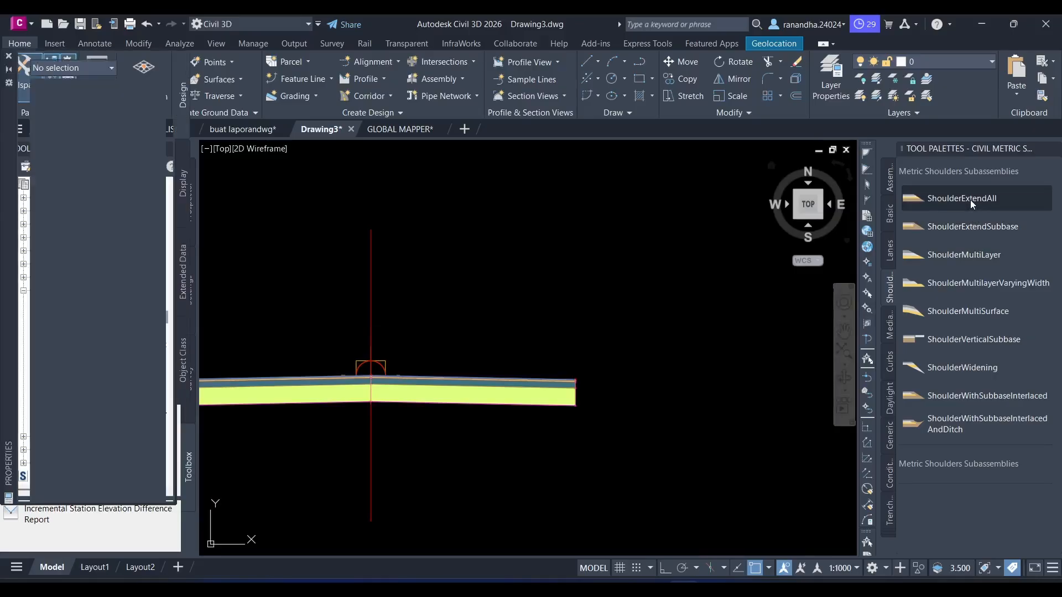
{"action": "left_click", "coordinate": [964, 254]}
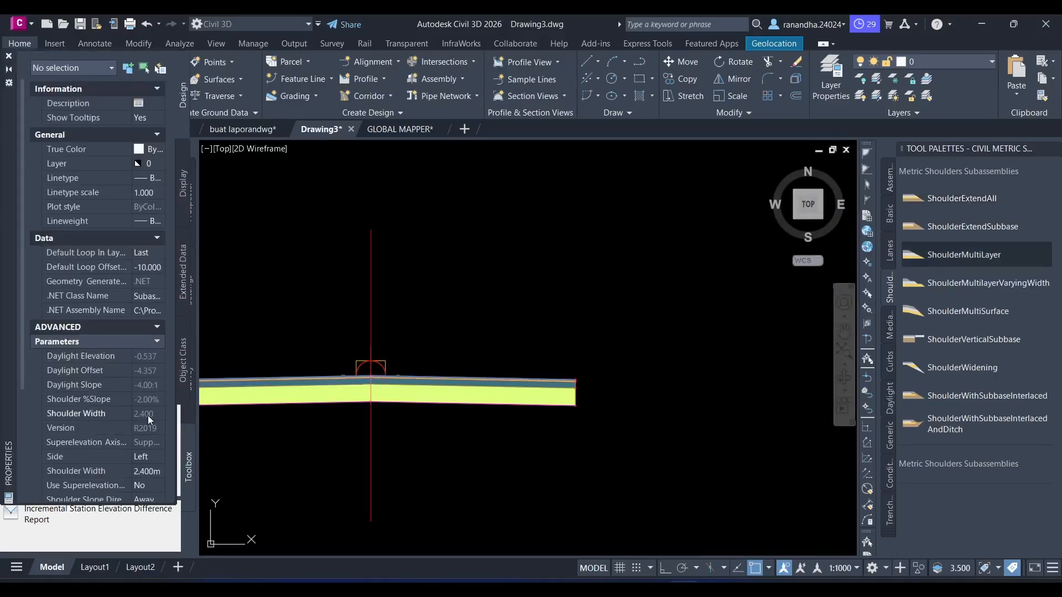
{"action": "scroll", "coordinate": [211, 410], "scroll_direction": "down", "scroll_amount": 2}
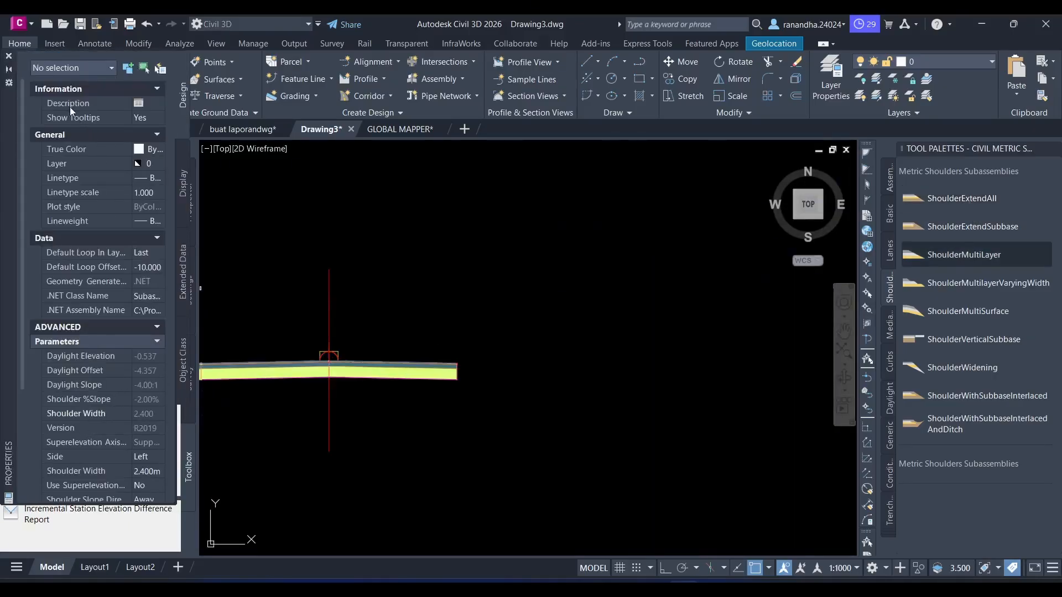
{"action": "left_click", "coordinate": [9, 54]}
{"action": "scroll", "coordinate": [222, 295], "scroll_direction": "down", "scroll_amount": 2}
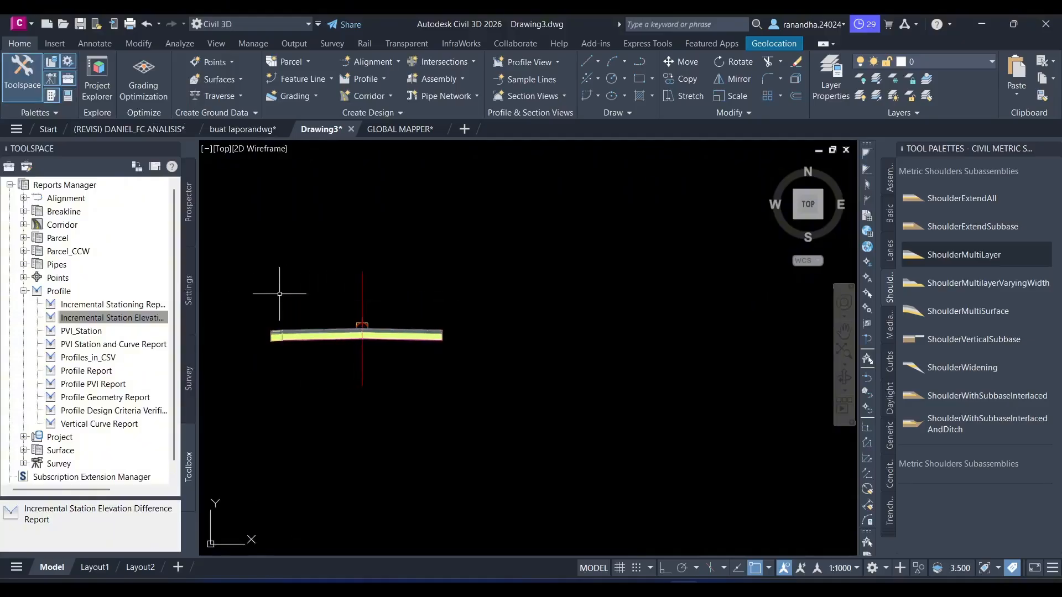
- Start inserting another ShoulderExtendAll subassembly with a shoulder width of 0.500 m and a shoulder %slope of -6.00%
{"action": "left_click", "coordinate": [977, 200]}
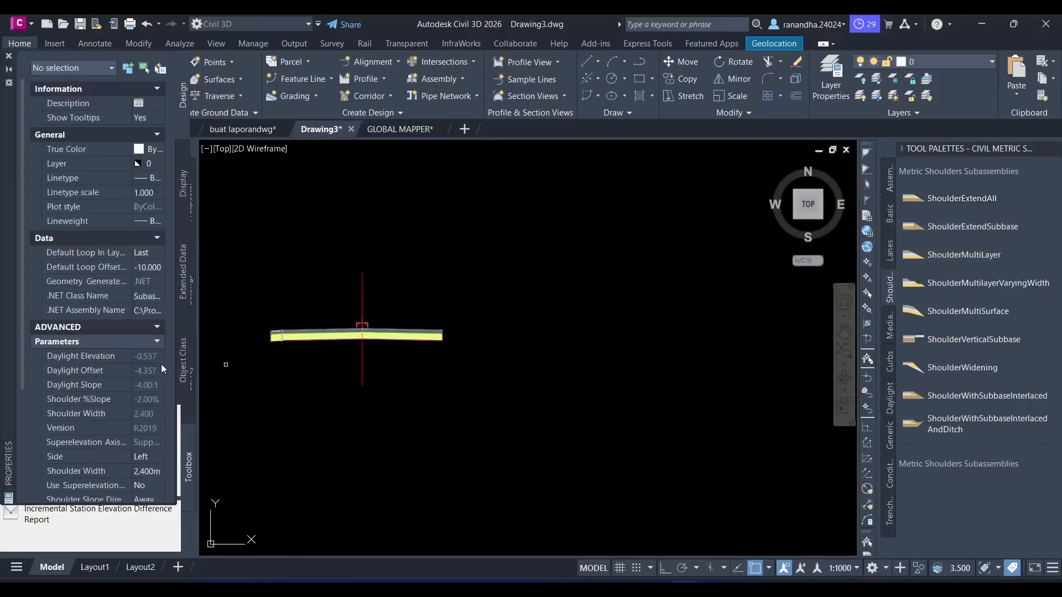
{"action": "scroll", "coordinate": [145, 461], "scroll_direction": "down", "scroll_amount": 3}
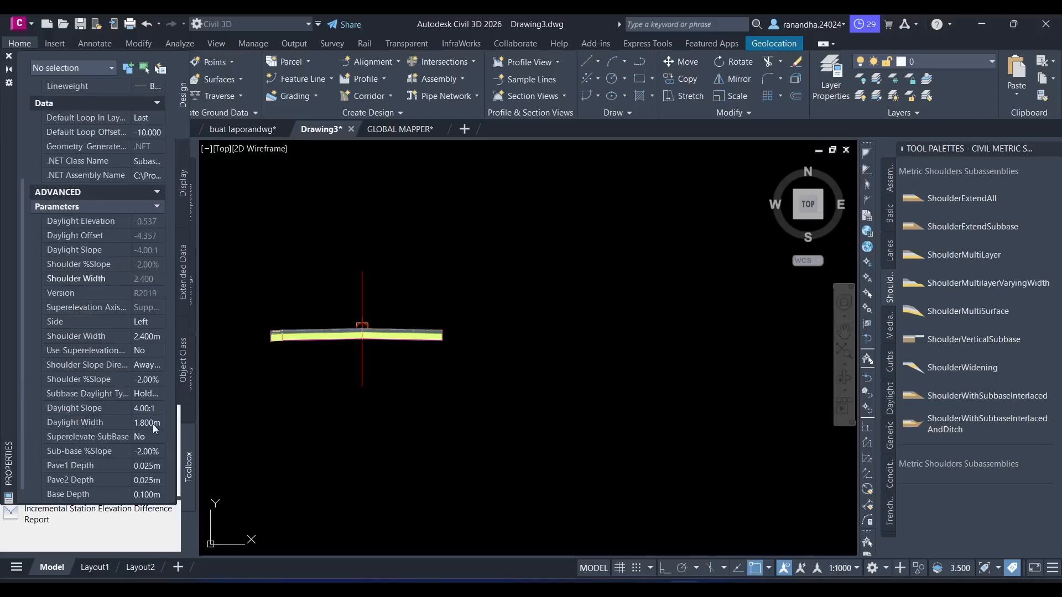
{"action": "left_click", "coordinate": [147, 337]}
{"action": "type", "text": "0"}
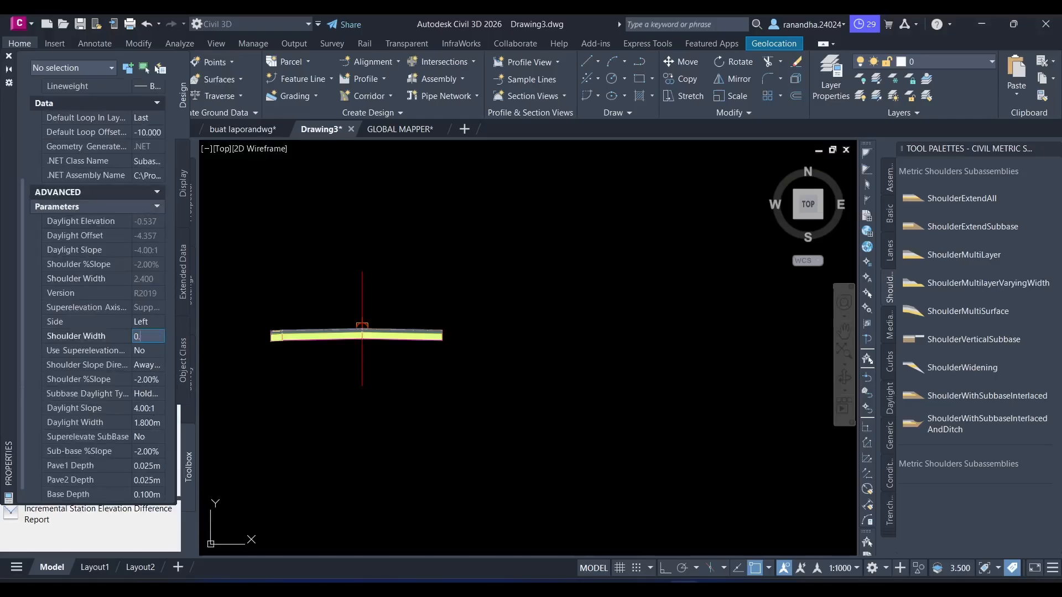
{"action": "type", "text": ".500m"}
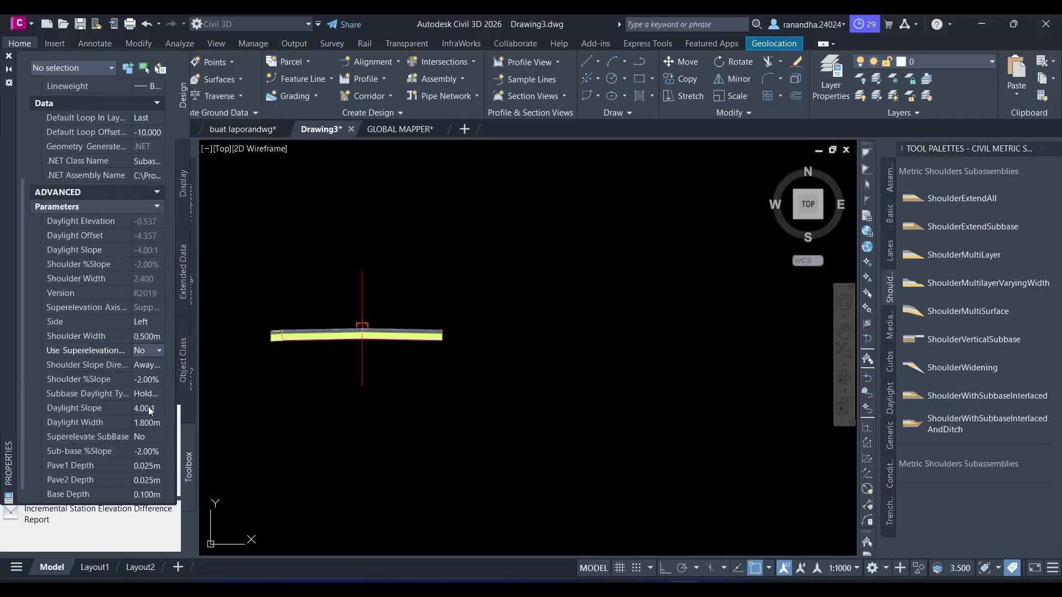
{"action": "left_click", "coordinate": [145, 380]}
{"action": "left_click", "coordinate": [142, 379]}
{"action": "key", "text": "BackSpace"}
{"action": "type", "text": "6"}
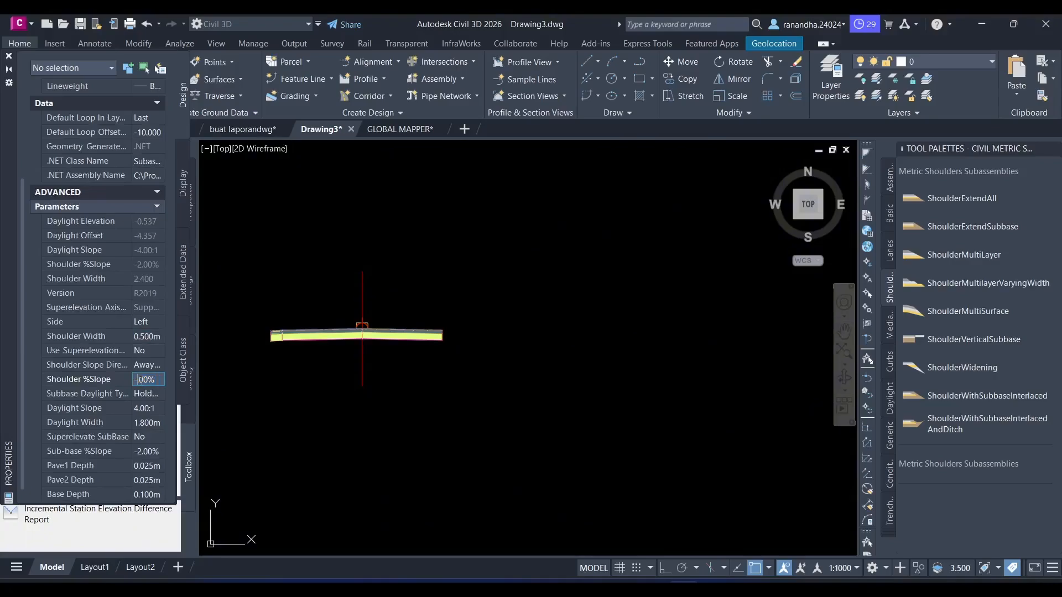
{"action": "key", "text": "Tab"}
- Set the new shoulder's sub-base %slope to -6.00% and its daylight slope to 0.00:1
{"action": "left_click", "coordinate": [143, 450]}
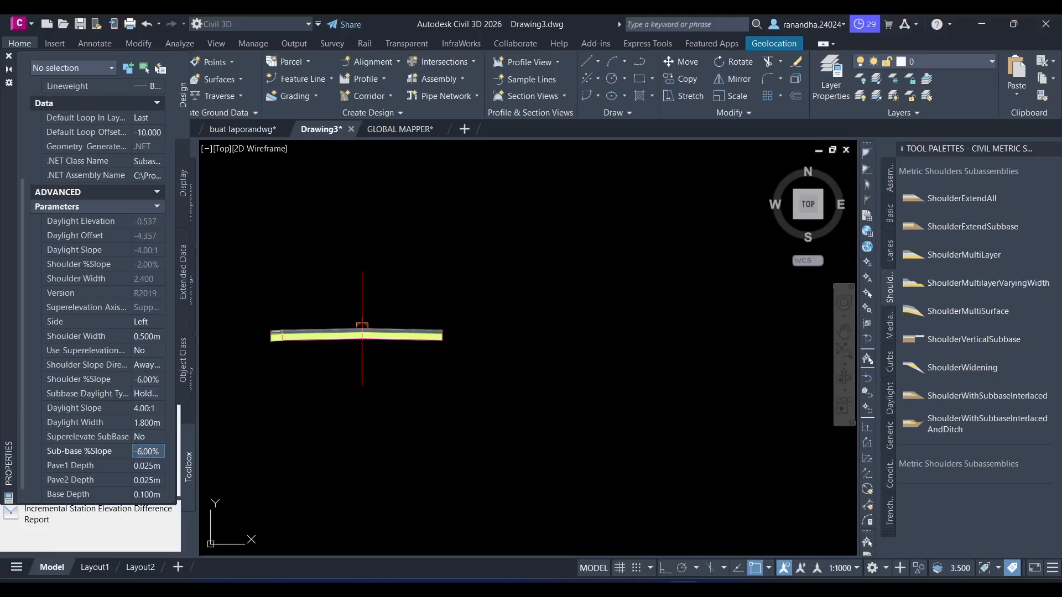
{"action": "key", "text": "BackSpace"}
{"action": "type", "text": "6"}
{"action": "key", "text": "Tab"}
{"action": "left_click", "coordinate": [150, 409]}
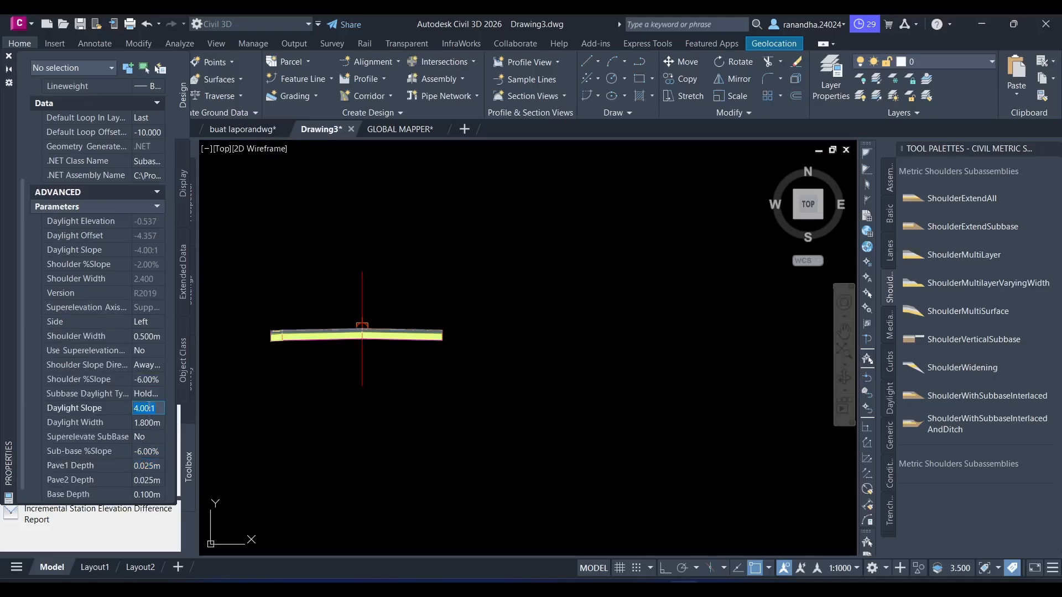
{"action": "type", "text": "0"}
{"action": "key", "text": "Tab"}
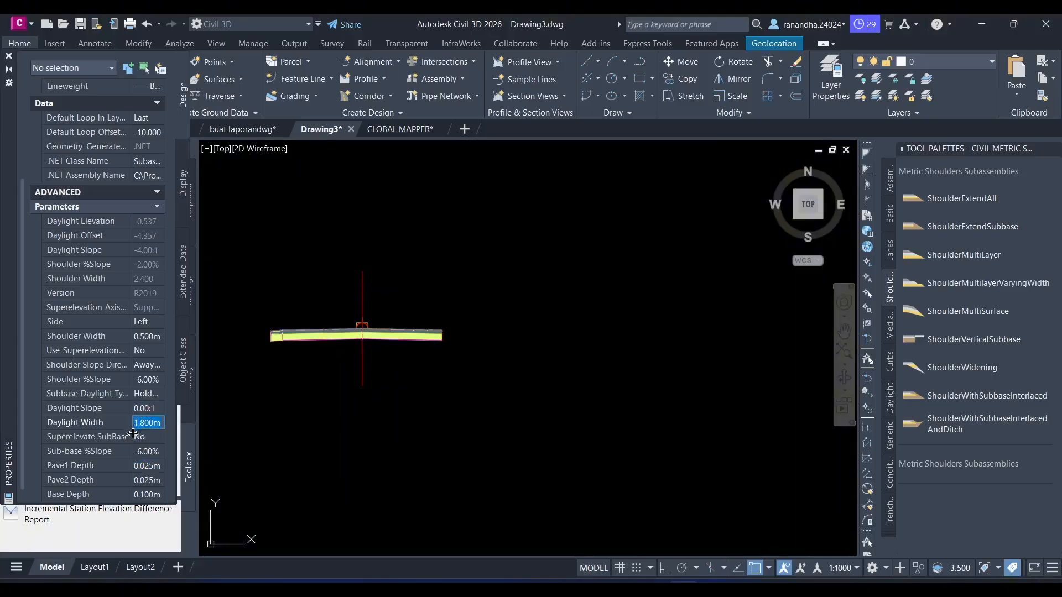
- Set the shoulder's side to Right, attach it to the top outer marker of the right lane, and close the properties
{"action": "left_click", "coordinate": [151, 324]}
{"action": "left_click", "coordinate": [148, 349]}
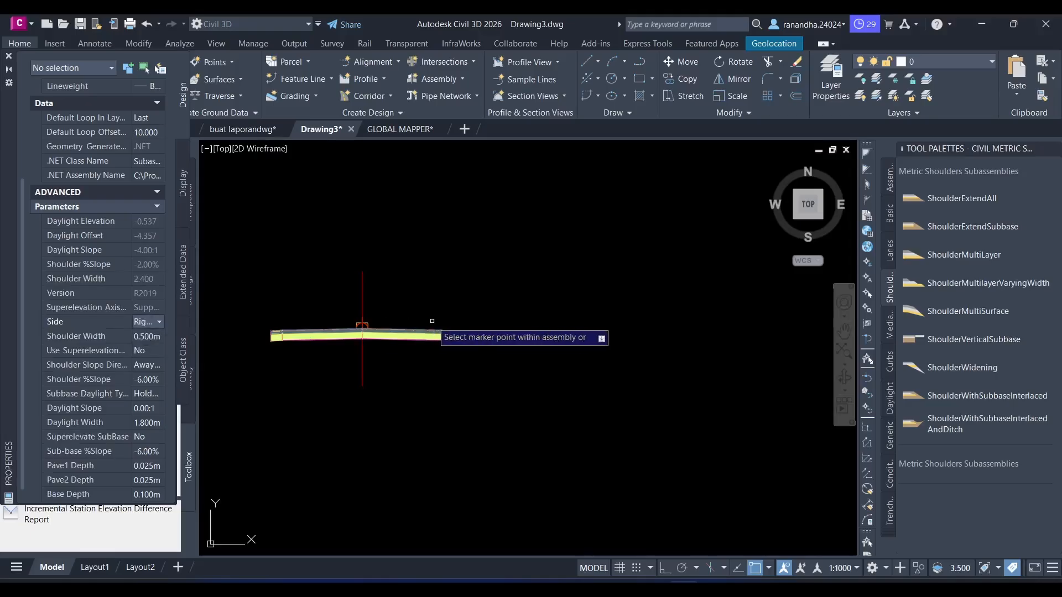
{"action": "scroll", "coordinate": [432, 321], "scroll_direction": "up", "scroll_amount": 6}
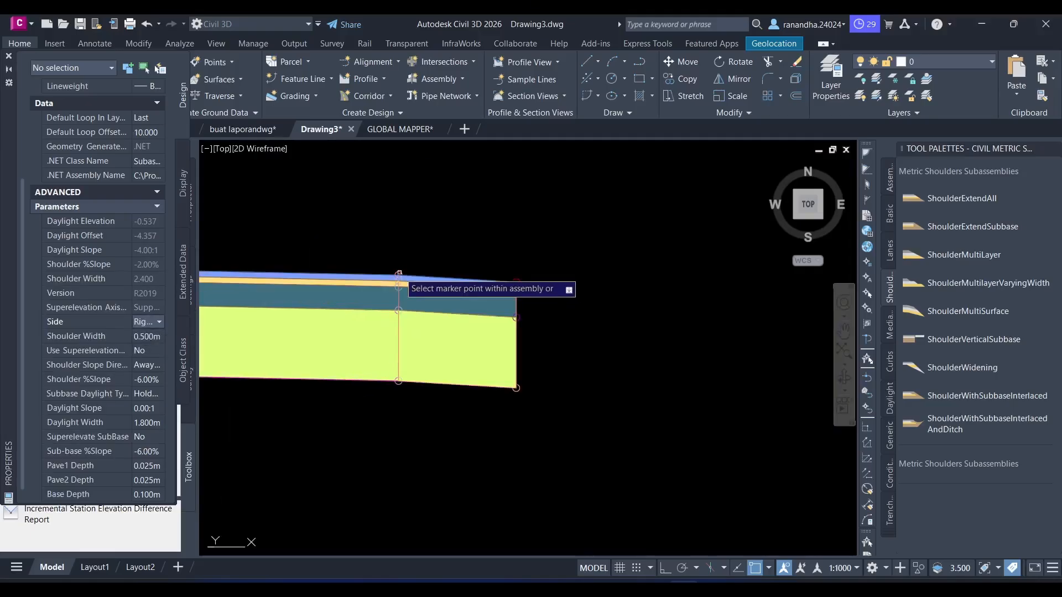
{"action": "scroll", "coordinate": [488, 317], "scroll_direction": "down", "scroll_amount": 6}
{"action": "middle_click_drag", "start_coordinate": [370, 317], "coordinate": [519, 332]}
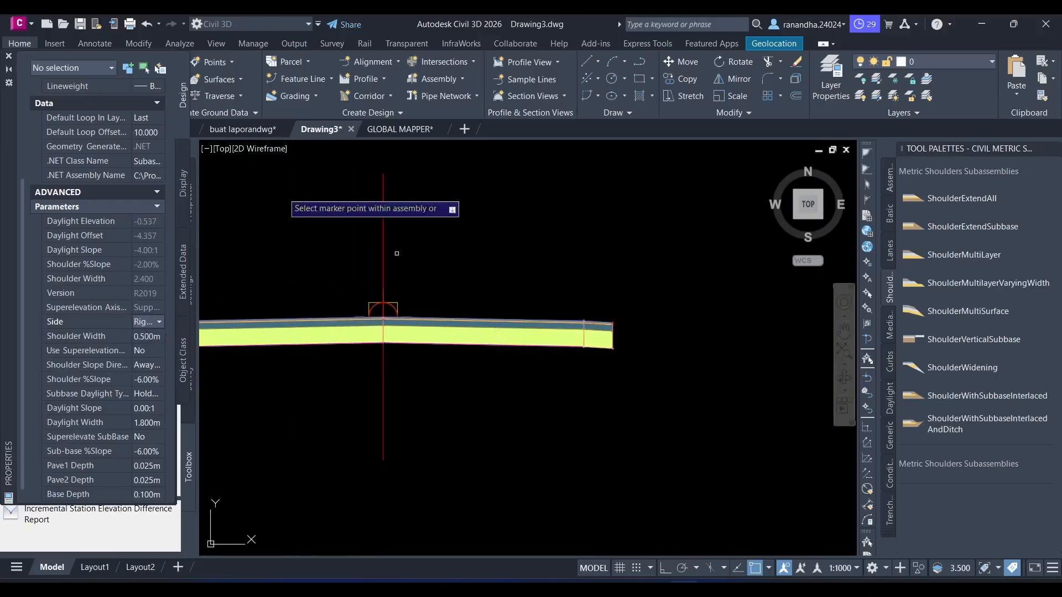
{"action": "left_click", "coordinate": [7, 55]}
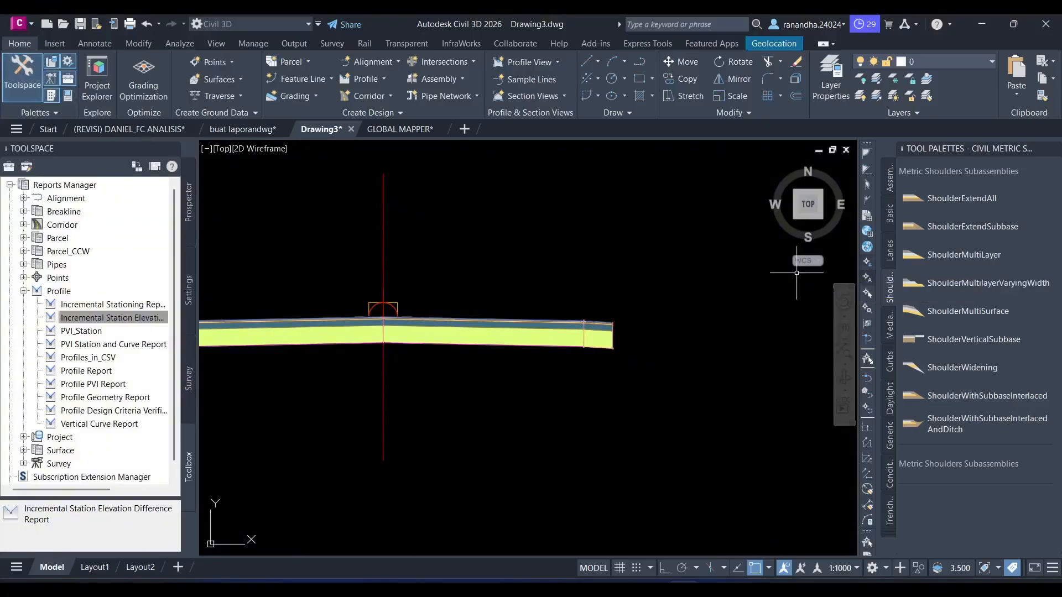
- Start inserting a Channel subassembly from the trench pipes set with a depth of 0.500 m and a bottom width of 1.500 m
{"action": "left_click", "coordinate": [889, 504]}
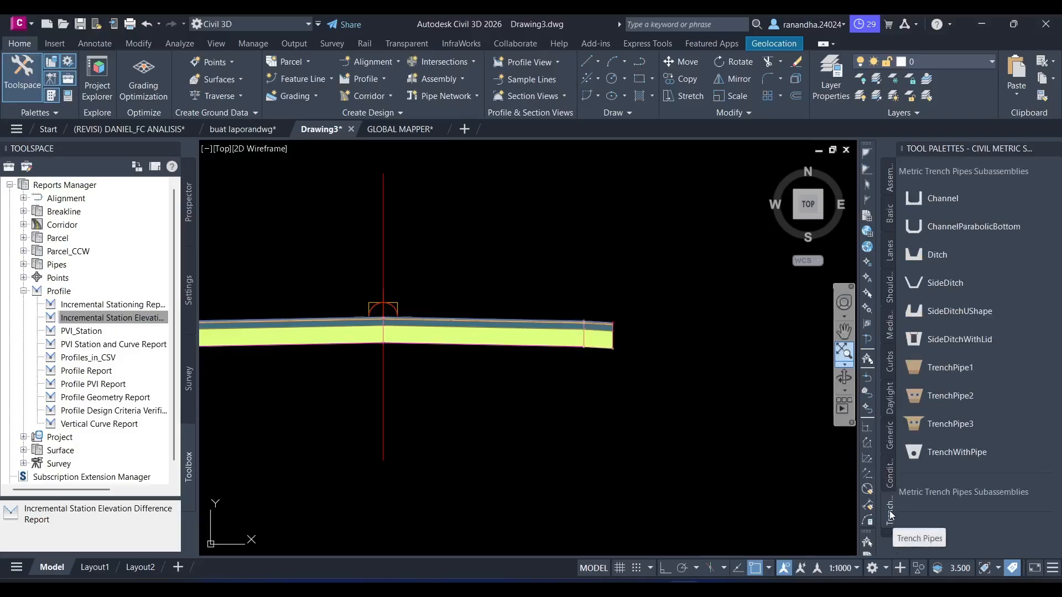
{"action": "left_click", "coordinate": [939, 201]}
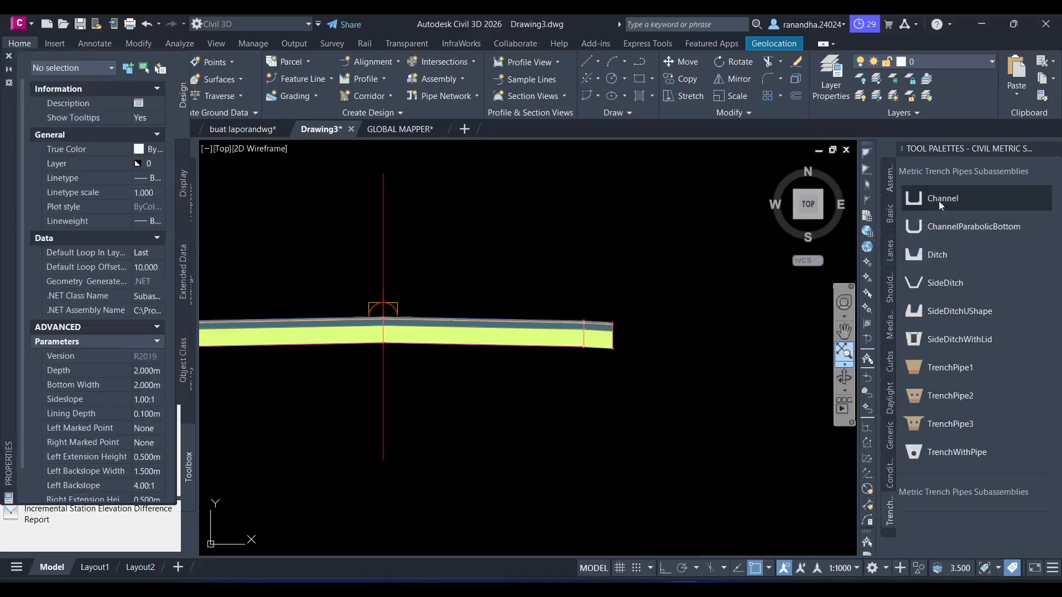
{"action": "left_click", "coordinate": [151, 371]}
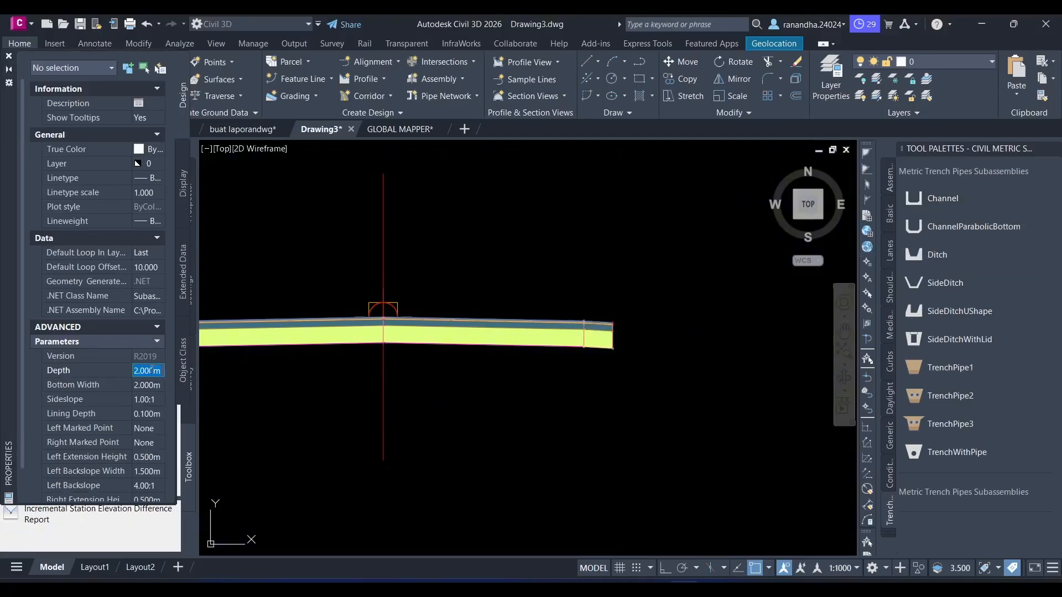
{"action": "type", "text": "0.5"}
{"action": "key", "text": "Tab"}
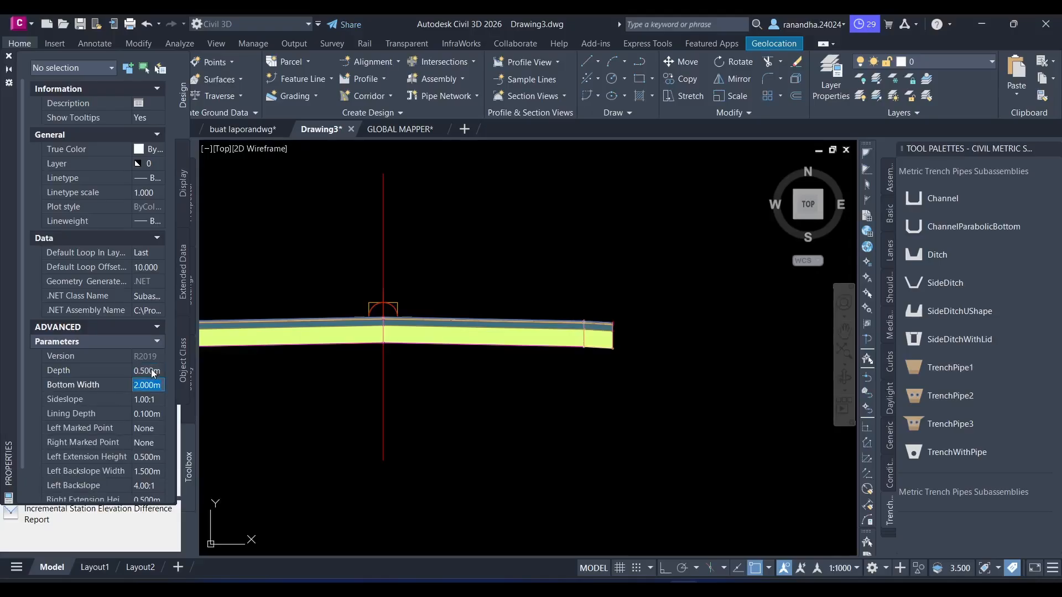
{"action": "type", "text": "1.5"}
{"action": "key", "text": "Tab"}
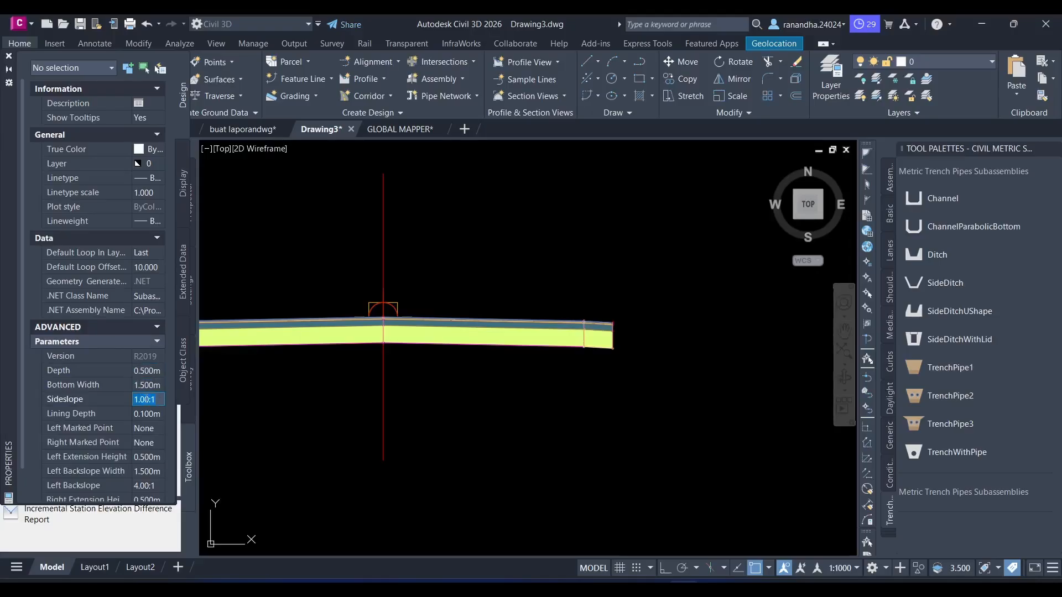
- Set the channel's left and right backslope widths to 0.500 m
{"action": "scroll", "coordinate": [117, 439], "scroll_direction": "down", "scroll_amount": 2}
{"action": "left_click", "coordinate": [148, 426]}
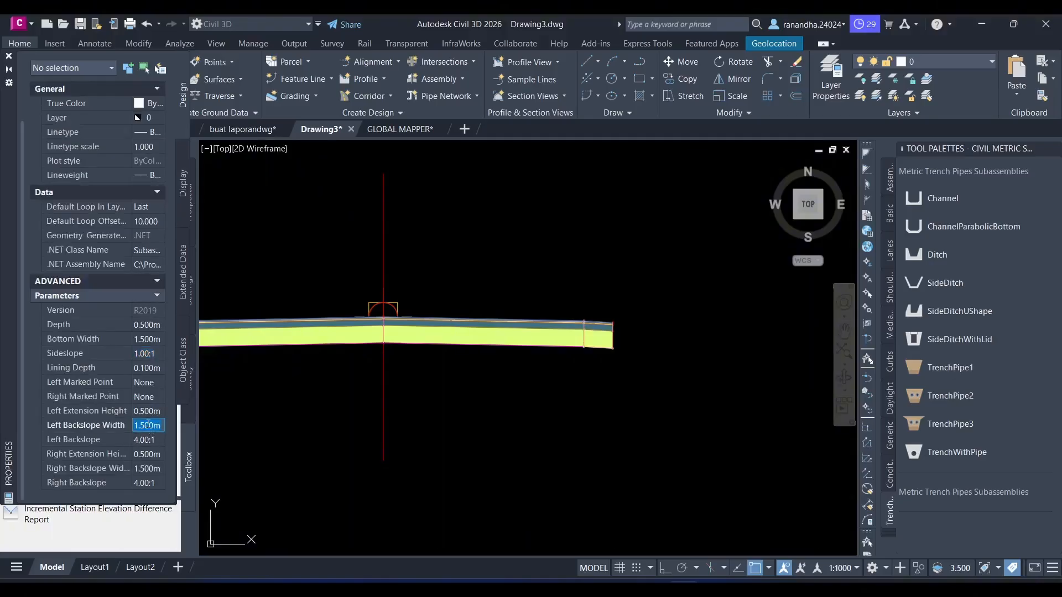
{"action": "type", "text": "0.5"}
{"action": "key", "text": "Tab"}
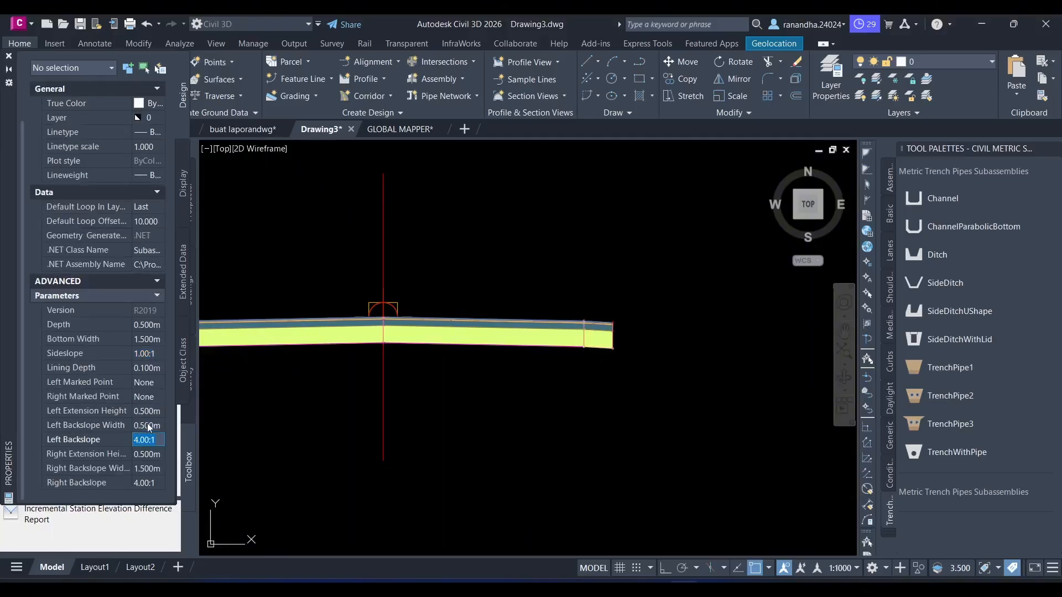
{"action": "left_click", "coordinate": [157, 468]}
{"action": "type", "text": "0"}
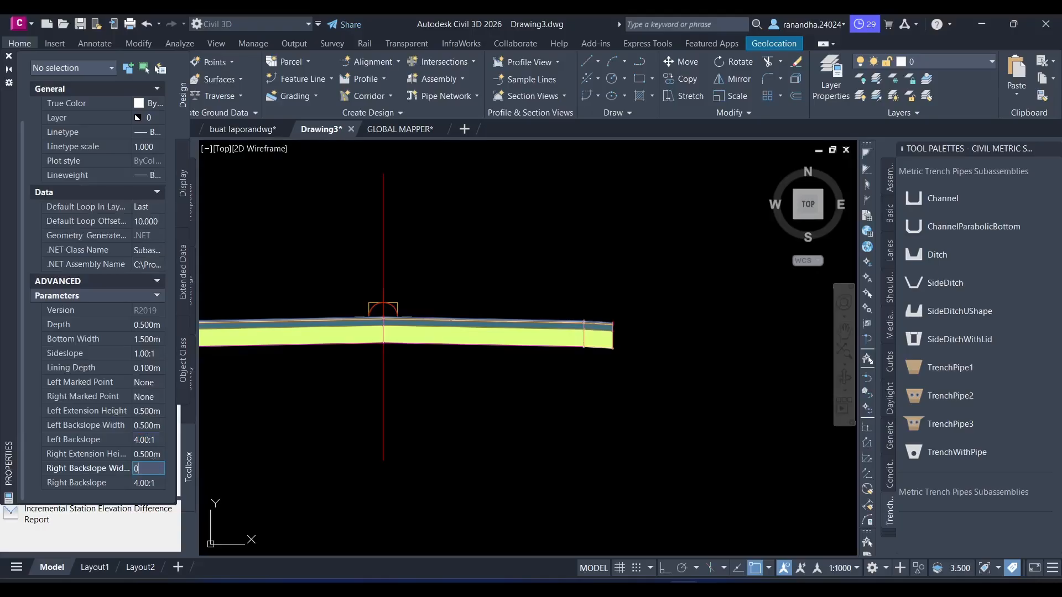
{"action": "type", "text": ".5"}
{"action": "key", "text": "Tab"}
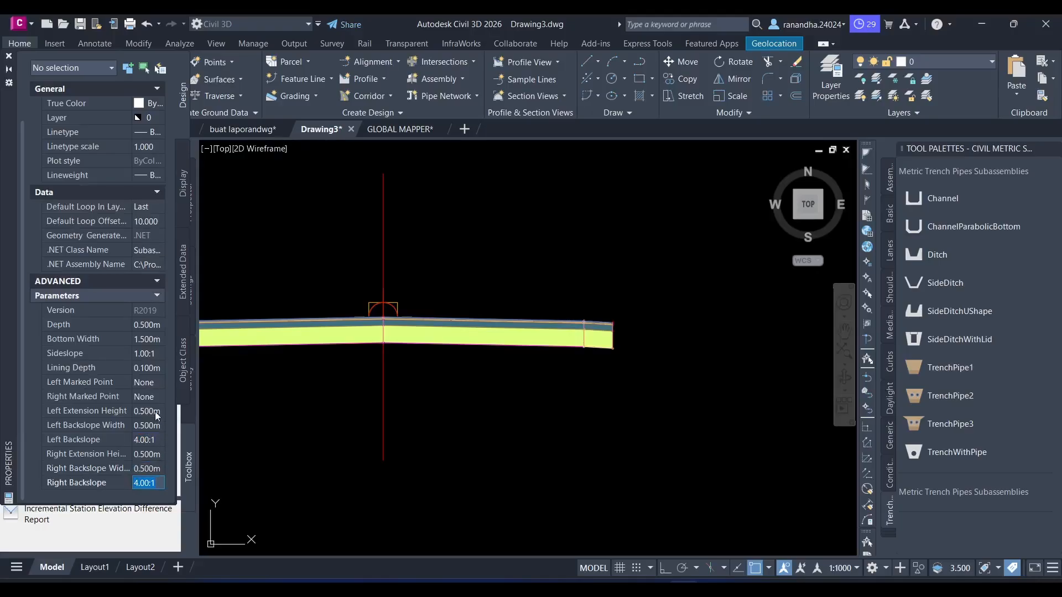
- Set the channel's left and right backslopes to 1000.00:1
{"action": "left_click", "coordinate": [153, 410]}
{"action": "left_click", "coordinate": [153, 440]}
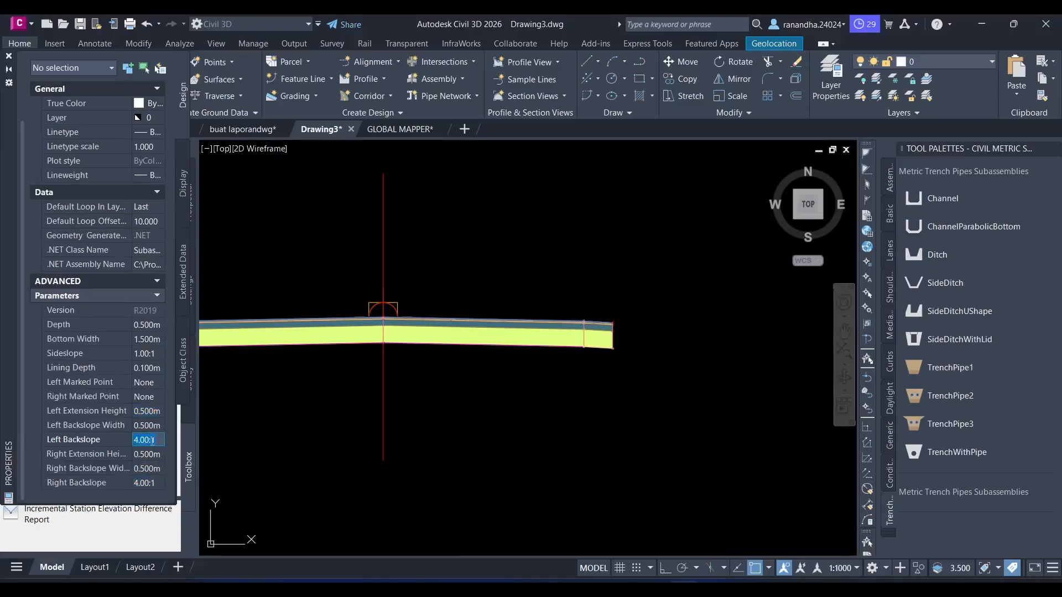
{"action": "type", "text": "1000"}
{"action": "left_click", "coordinate": [150, 483]}
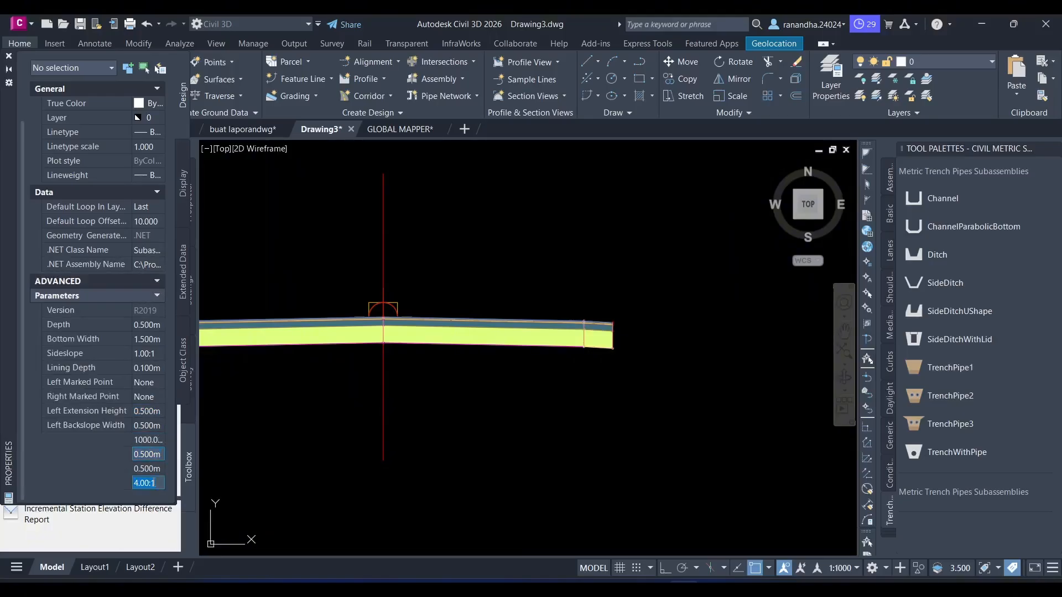
{"action": "type", "text": "1000"}
{"action": "key", "text": "Return"}
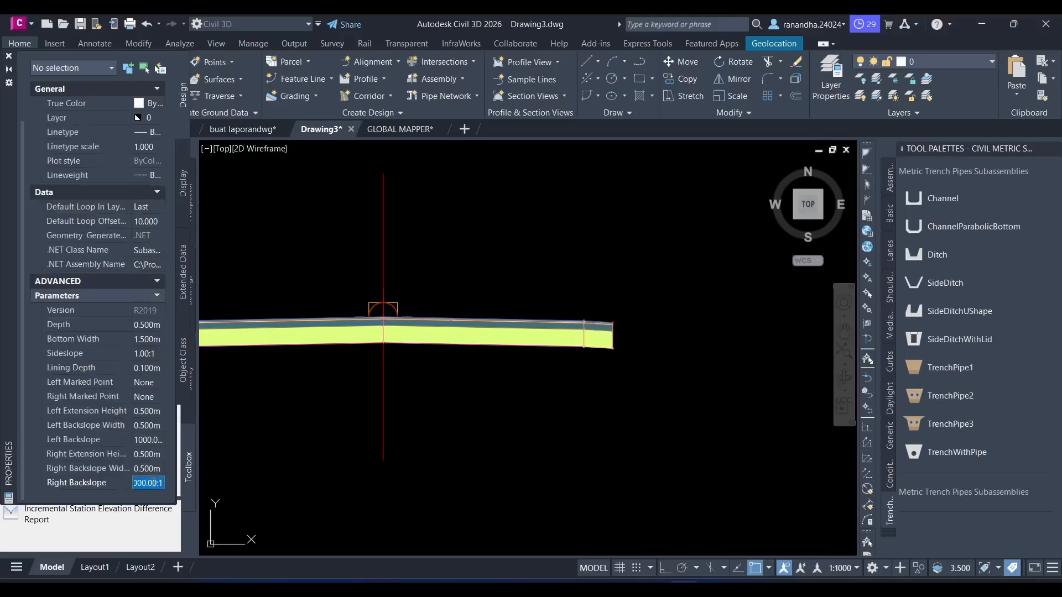
- Attach the channel to the top outer marker of the right shoulder and end the insertion
{"action": "scroll", "coordinate": [610, 332], "scroll_direction": "up", "scroll_amount": 8}
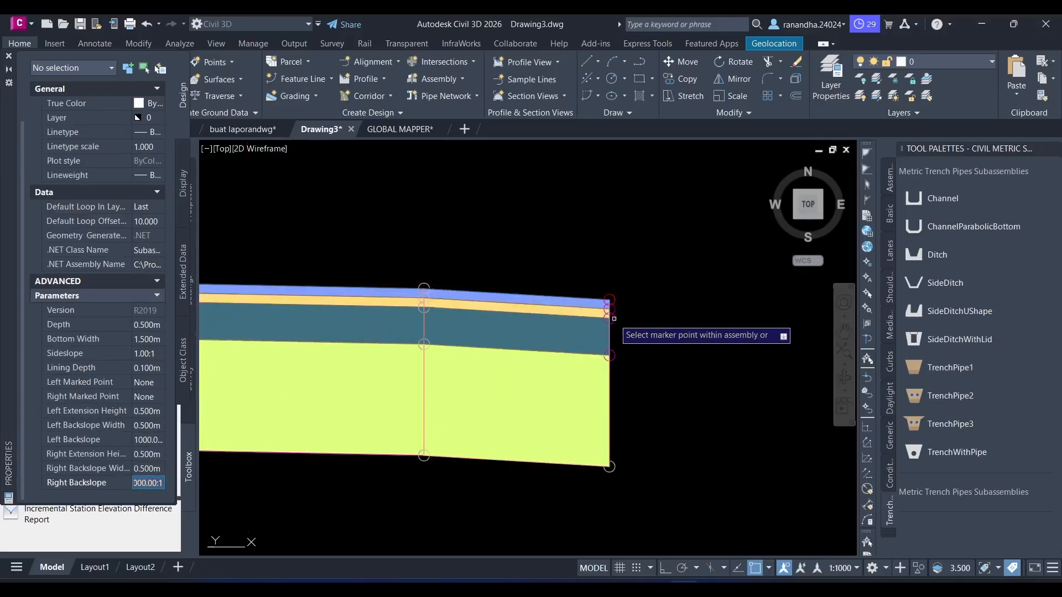
{"action": "scroll", "coordinate": [628, 366], "scroll_direction": "down", "scroll_amount": 6}
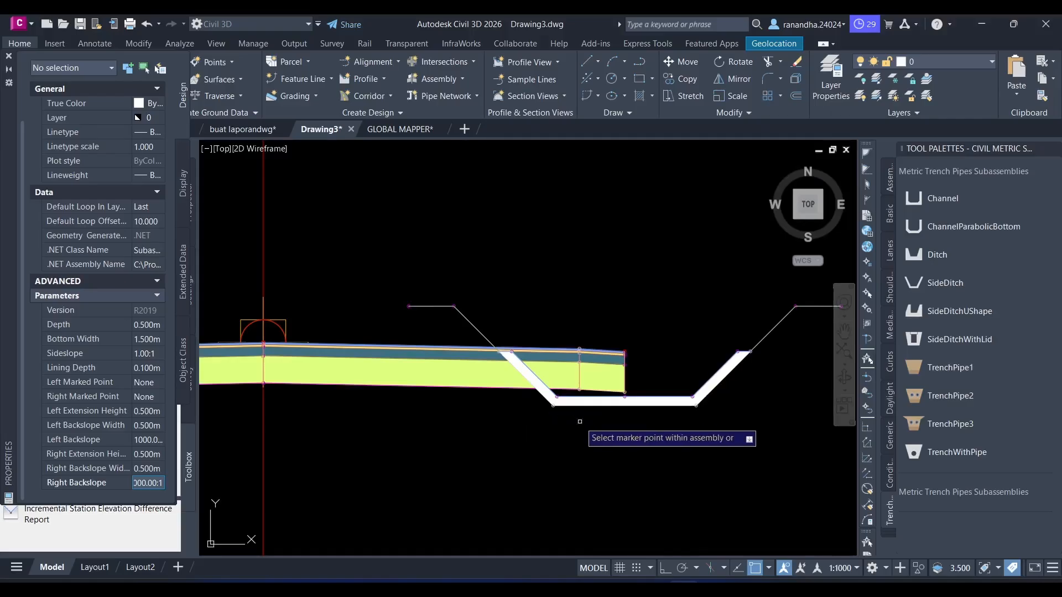
{"action": "key", "text": "Escape"}
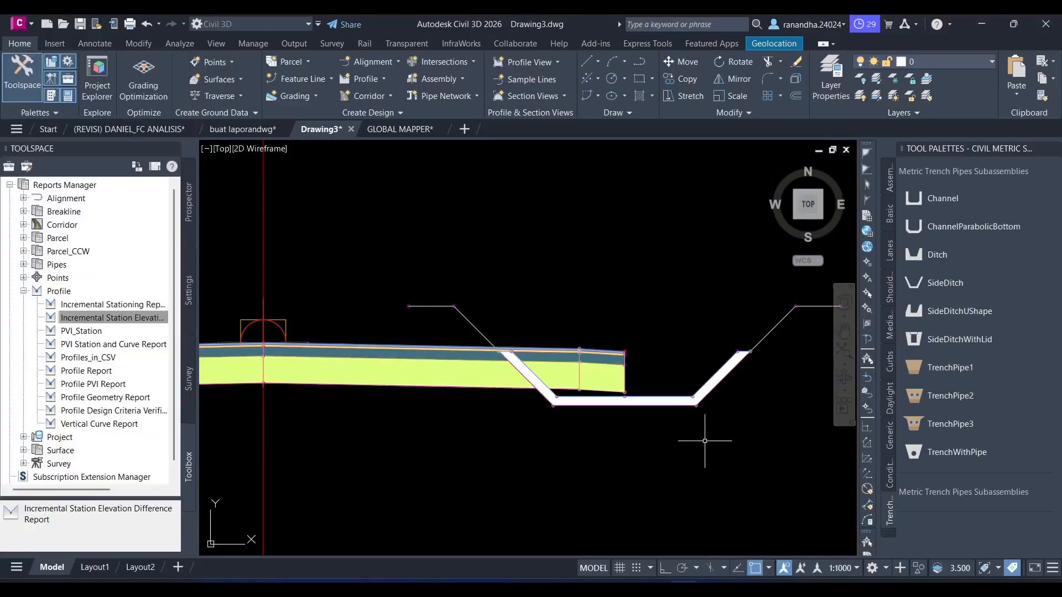
- Delete the channel with sloped sides from the right shoulder
{"action": "left_click", "coordinate": [710, 314]}
{"action": "left_click", "coordinate": [671, 430]}
{"action": "key", "text": "Delete"}
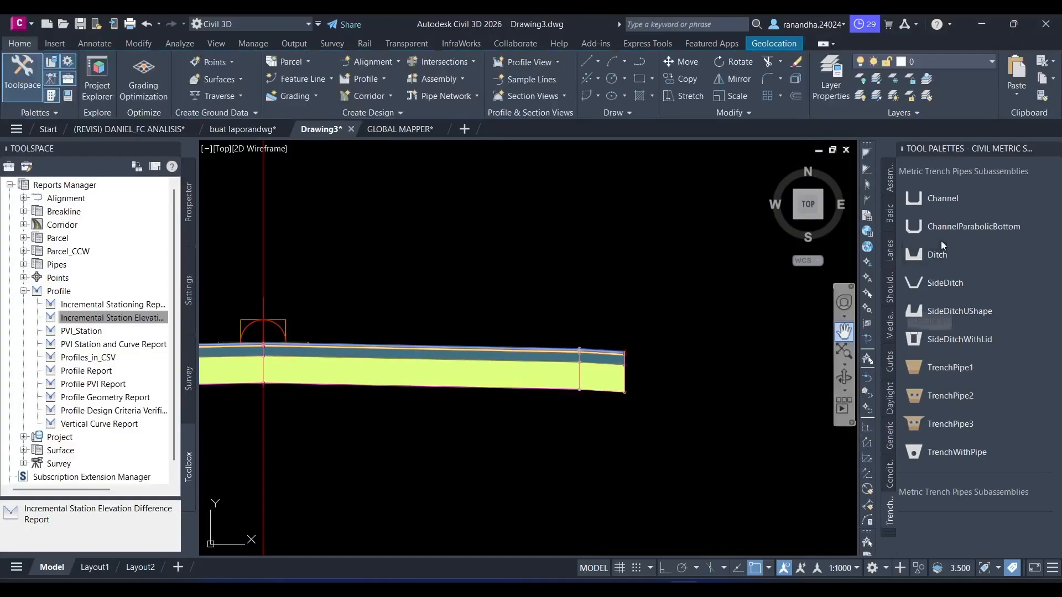
- Start inserting a new Channel subassembly with depth 0.500 m, bottom width 1.500 m and sideslope 0.00:1
{"action": "left_click", "coordinate": [969, 201]}
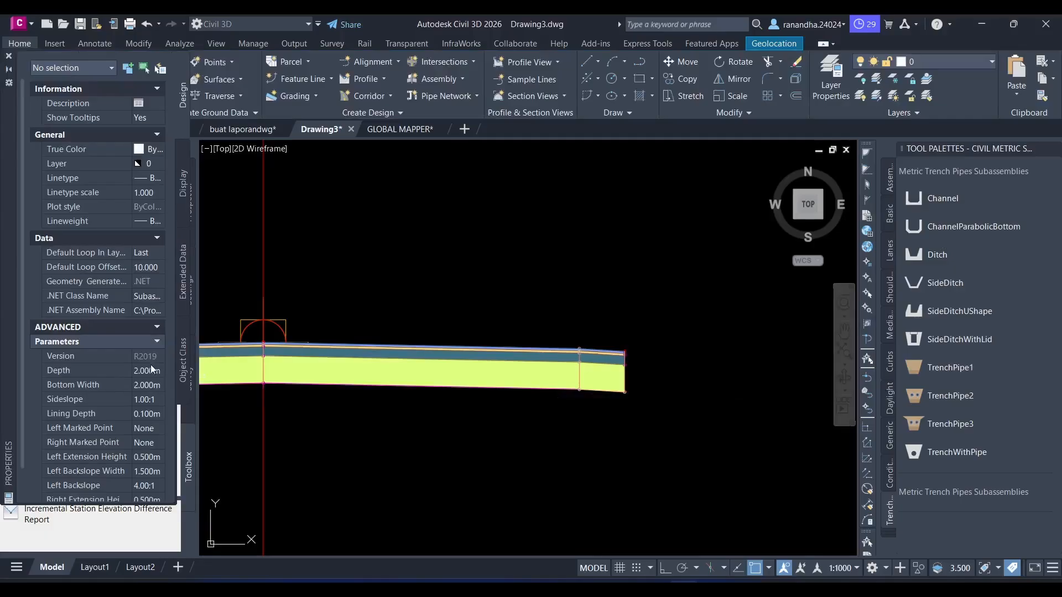
{"action": "left_click", "coordinate": [150, 371]}
{"action": "type", "text": "0"}
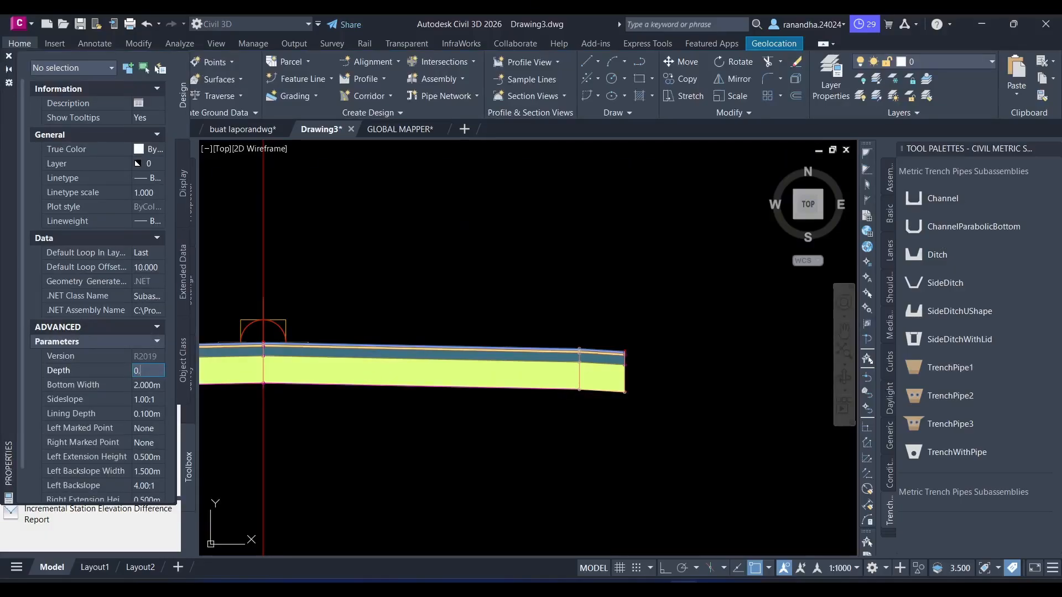
{"action": "type", "text": ".5"}
{"action": "key", "text": "Tab"}
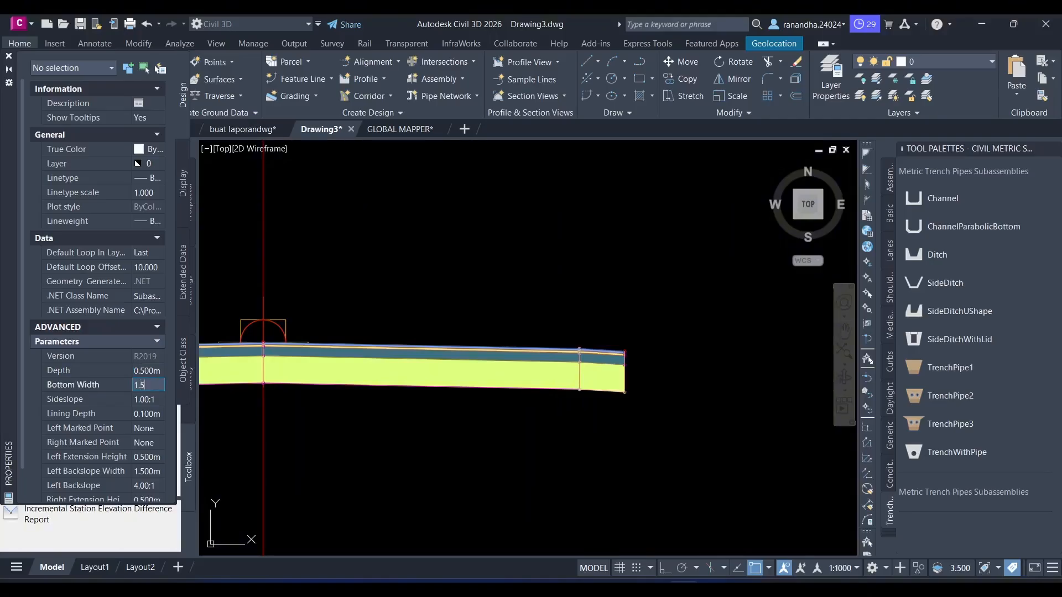
{"action": "key", "text": "Tab"}
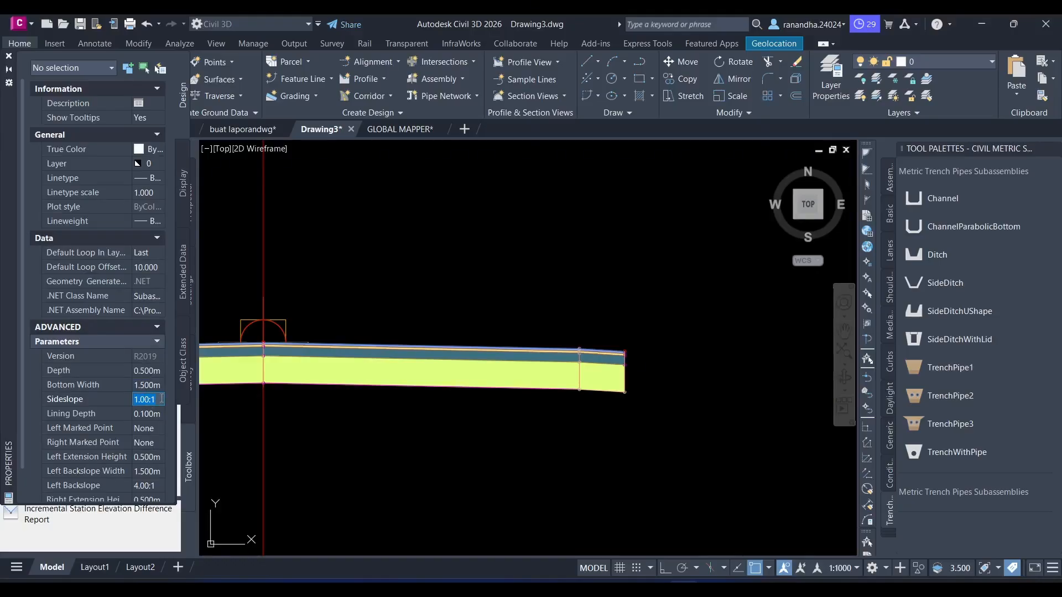
{"action": "type", "text": "0"}
{"action": "key", "text": "Tab"}
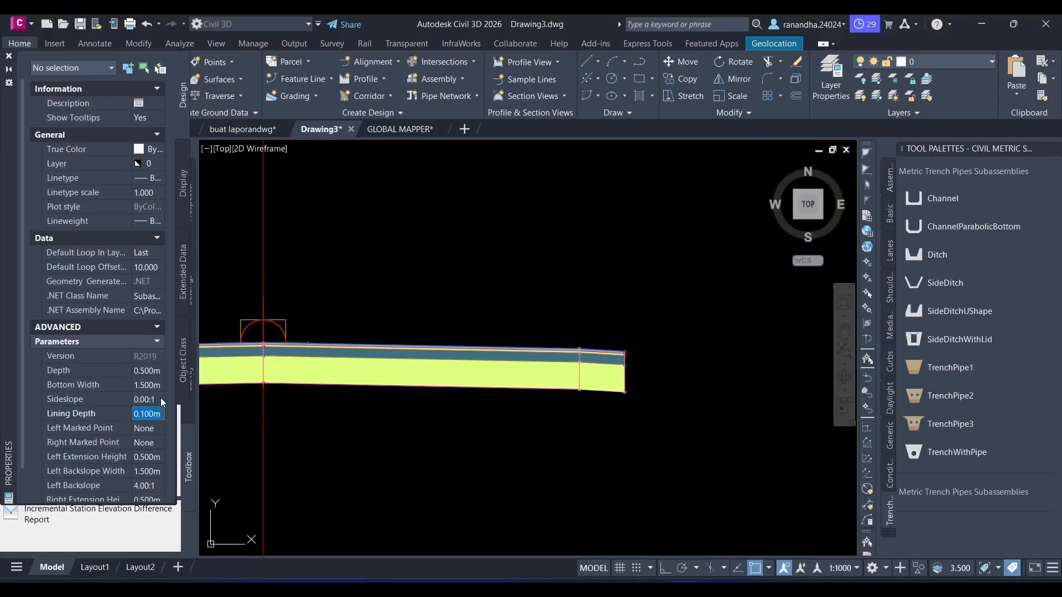
- Set the new channel's left and right backslope widths to 0.500 m
{"action": "scroll", "coordinate": [96, 432], "scroll_direction": "down", "scroll_amount": 2}
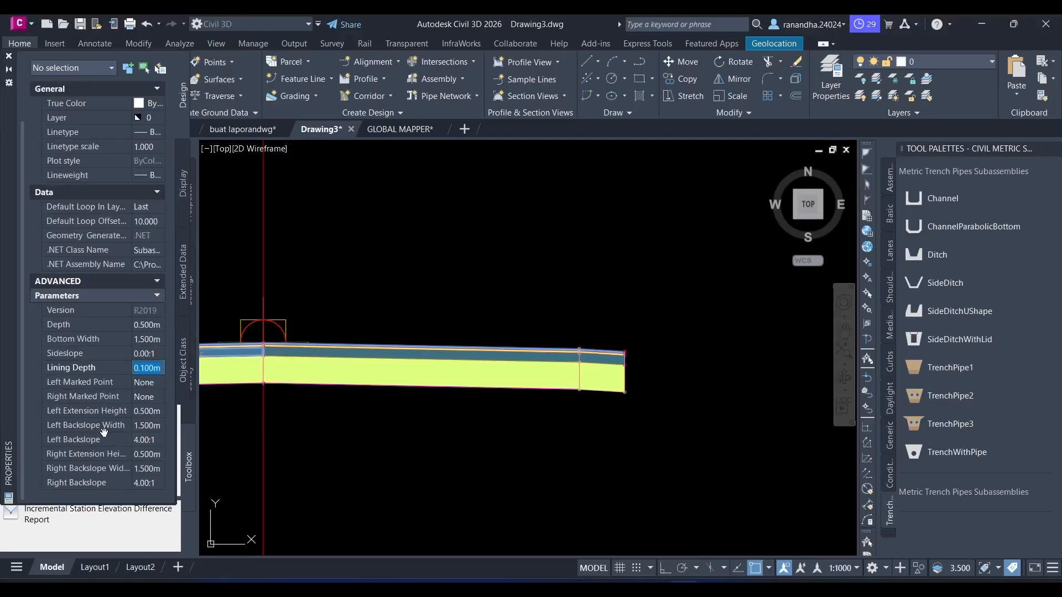
{"action": "left_click", "coordinate": [141, 425]}
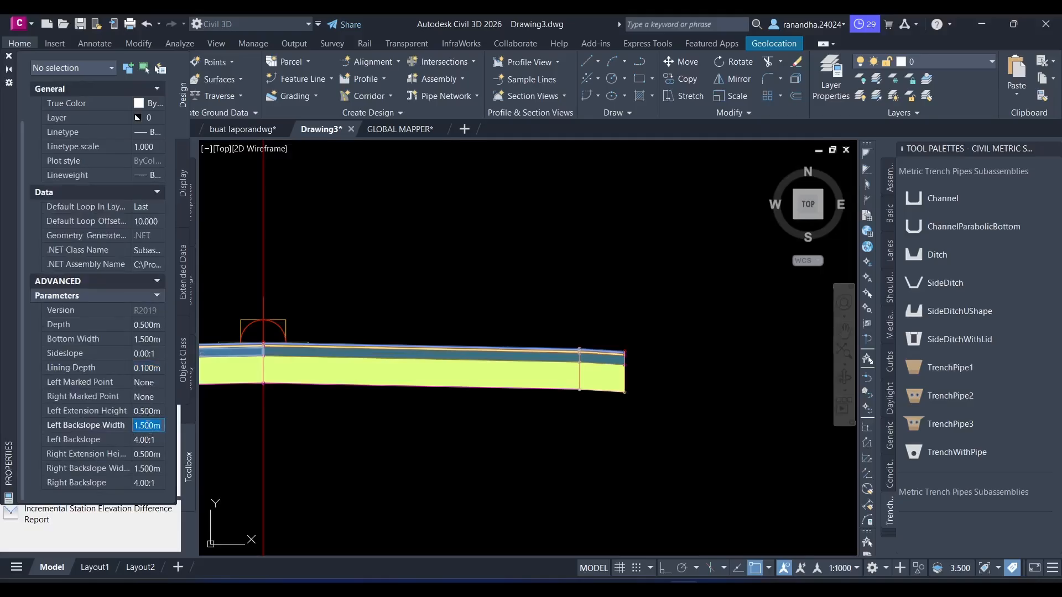
{"action": "type", "text": "0.5"}
{"action": "key", "text": "Tab"}
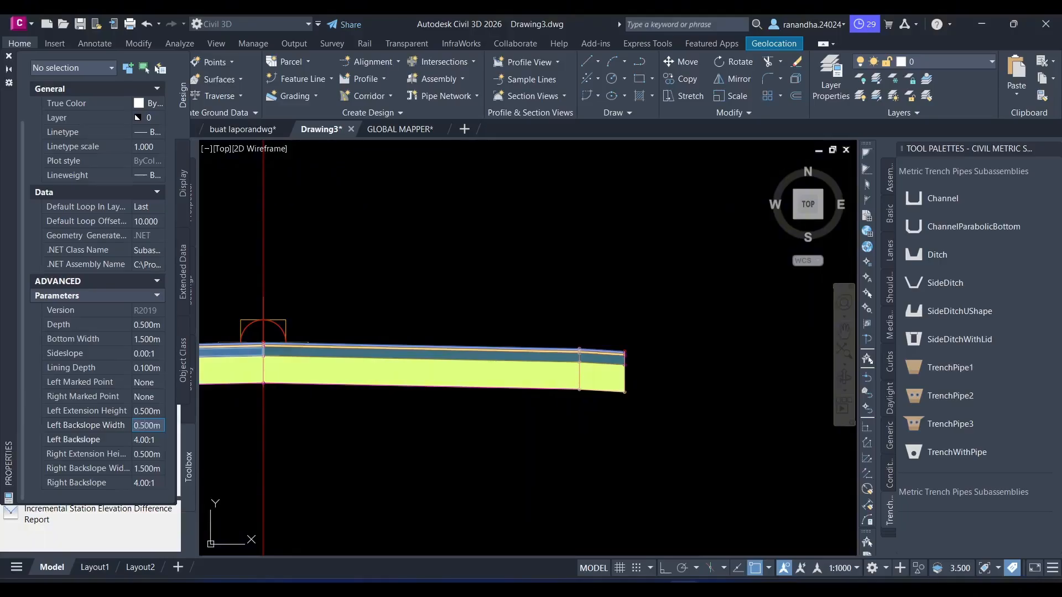
{"action": "left_click", "coordinate": [145, 467]}
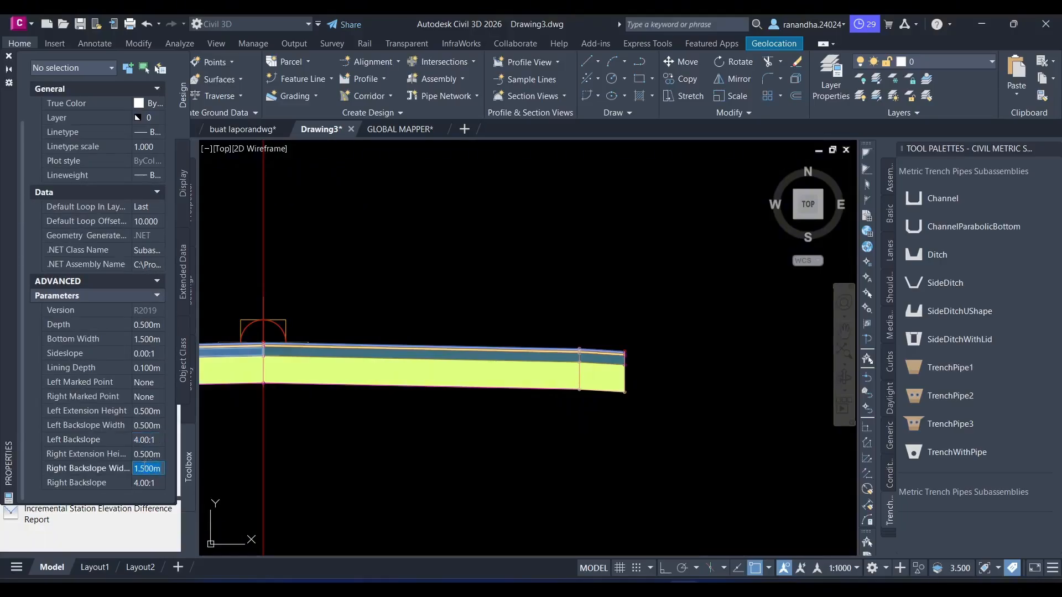
{"action": "type", "text": "0.5"}
{"action": "key", "text": "Tab"}
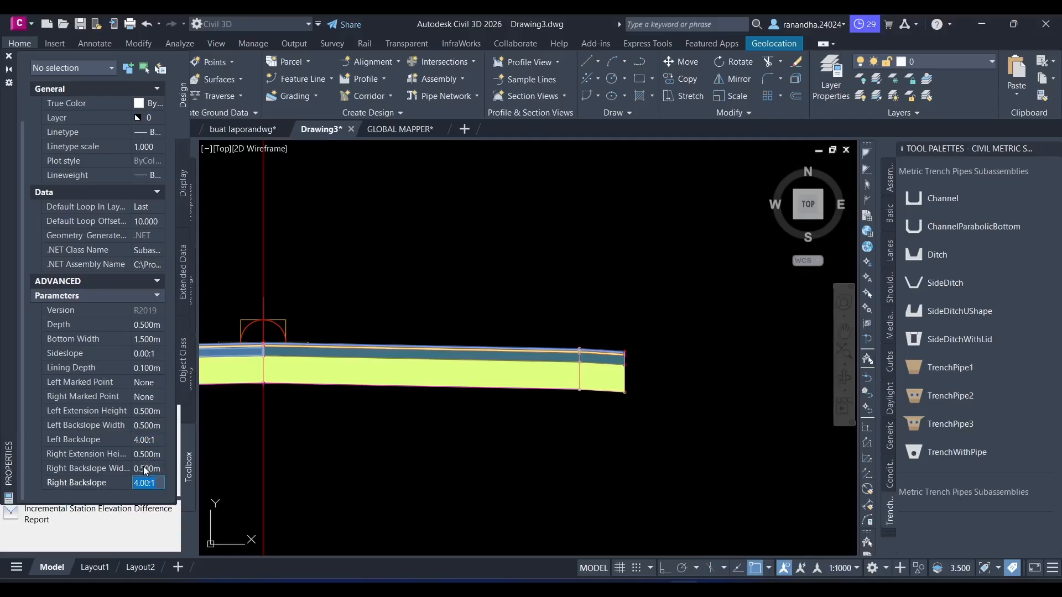
- Set the new channel's left and right backslopes to 1000.00:1
{"action": "left_click", "coordinate": [145, 440]}
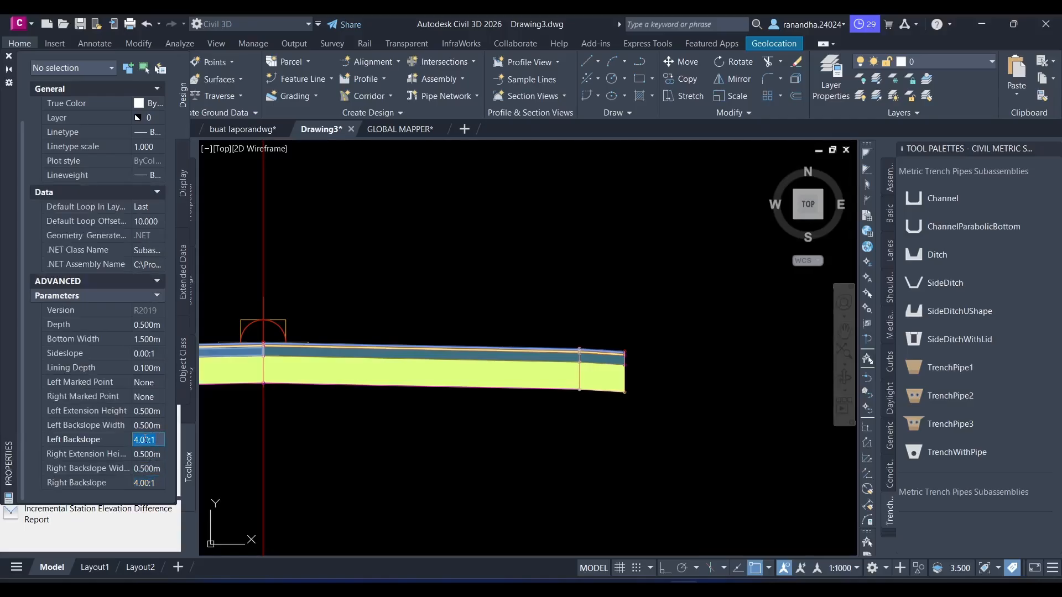
{"action": "type", "text": "1000"}
{"action": "key", "text": "Tab"}
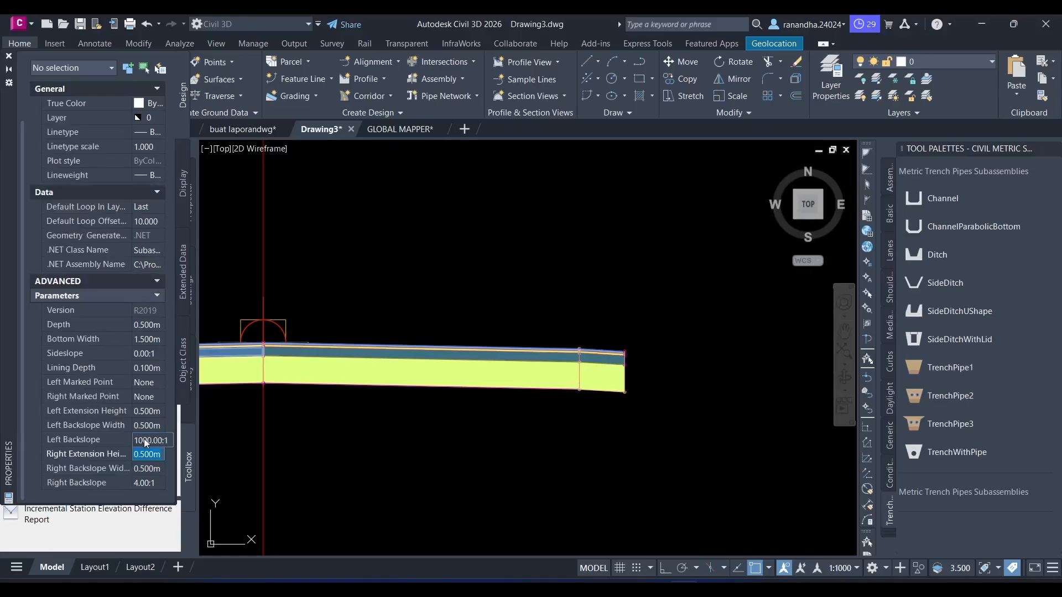
{"action": "left_click", "coordinate": [150, 482]}
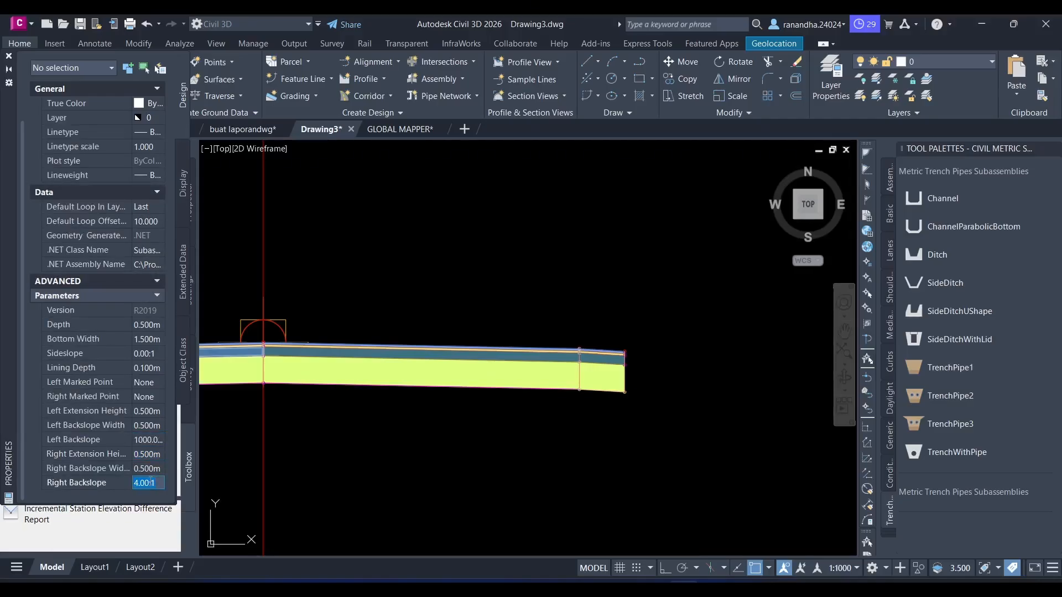
{"action": "type", "text": "1000"}
{"action": "key", "text": "Return"}
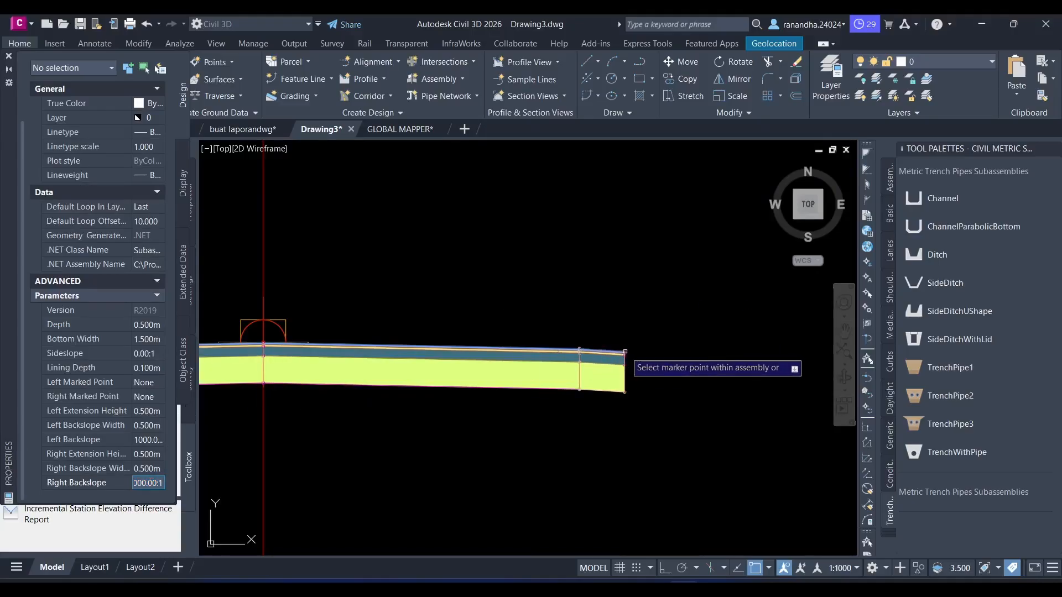
- Attach the vertical-sided channel to the top outer markers of the right and left shoulders, and end the insertion
{"action": "middle_click_drag", "start_coordinate": [345, 377], "coordinate": [648, 395]}
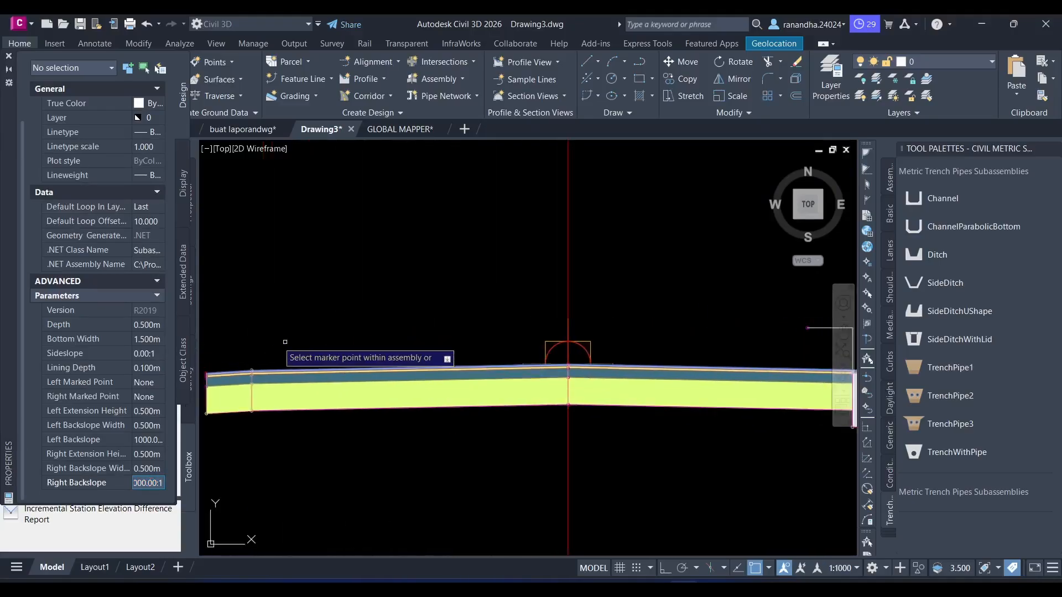
{"action": "middle_click_drag", "start_coordinate": [267, 340], "coordinate": [405, 314]}
{"action": "scroll", "coordinate": [317, 361], "scroll_direction": "up", "scroll_amount": 5}
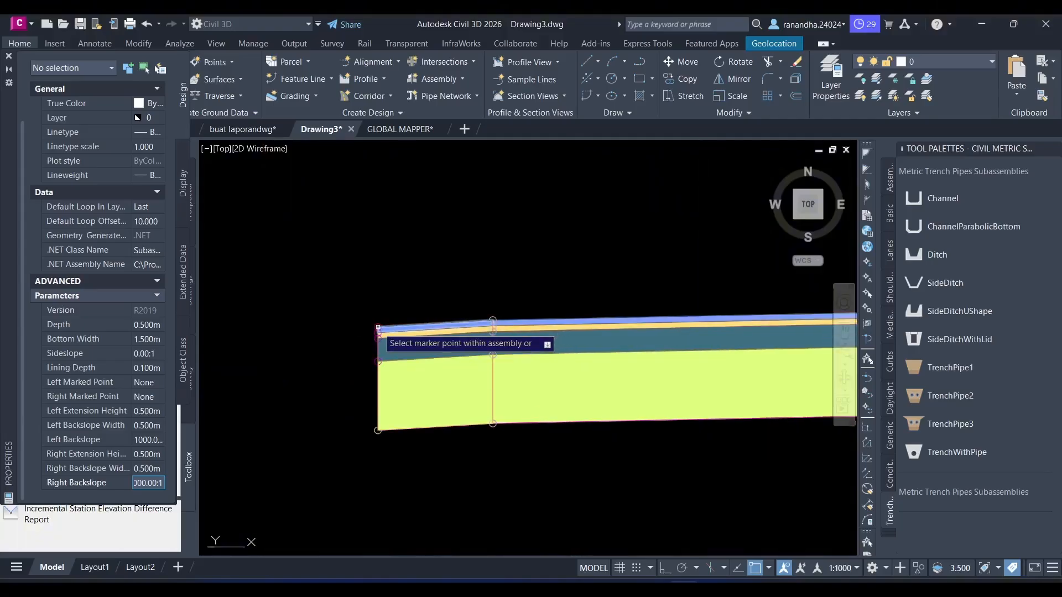
{"action": "left_click", "coordinate": [379, 326]}
{"action": "type", "text": "1"}
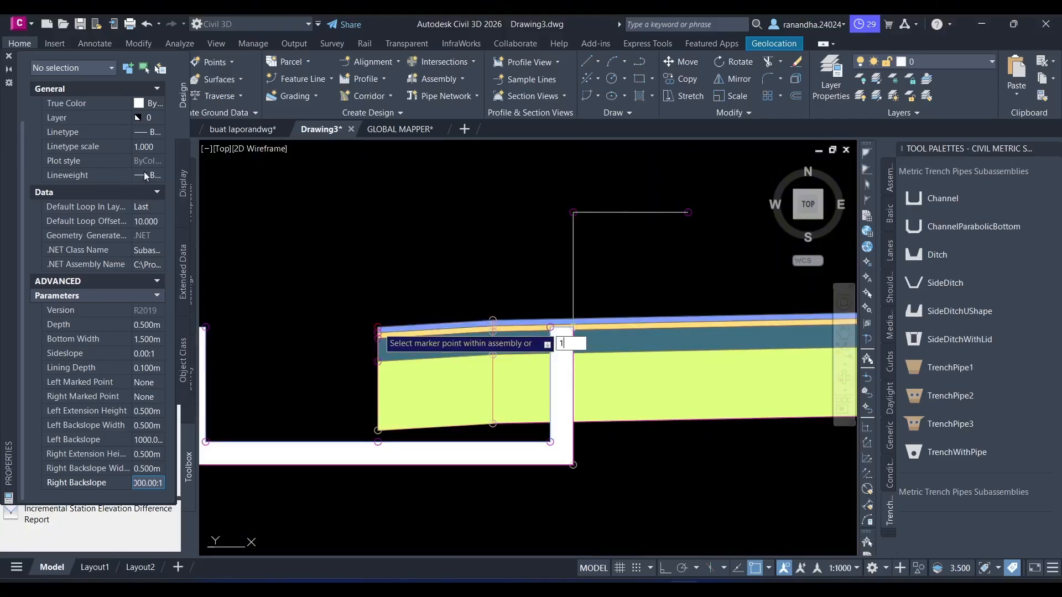
{"action": "key", "text": "Escape"}
- Move the right channel so the outer top corner of its inner wall meets the right shoulder's top outer edge
{"action": "scroll", "coordinate": [248, 192], "scroll_direction": "down", "scroll_amount": 2}
{"action": "middle_click_drag", "start_coordinate": [398, 261], "coordinate": [258, 252]}
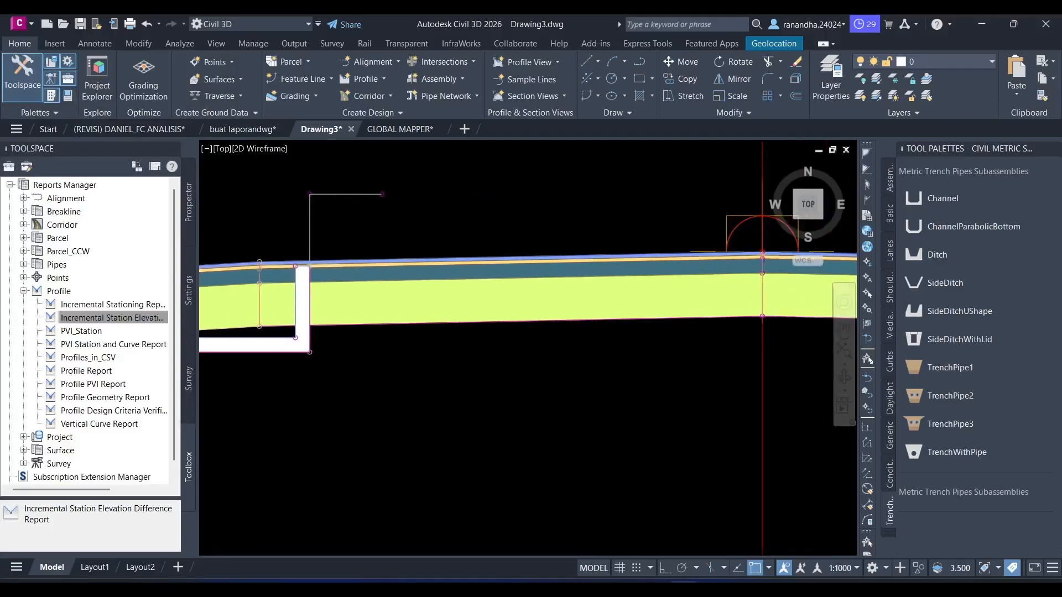
{"action": "scroll", "coordinate": [257, 252], "scroll_direction": "down", "scroll_amount": 4}
{"action": "scroll", "coordinate": [695, 292], "scroll_direction": "up", "scroll_amount": 4}
{"action": "middle_click_drag", "start_coordinate": [698, 288], "coordinate": [603, 359]}
{"action": "left_click", "coordinate": [626, 312]}
{"action": "left_click", "coordinate": [623, 405]}
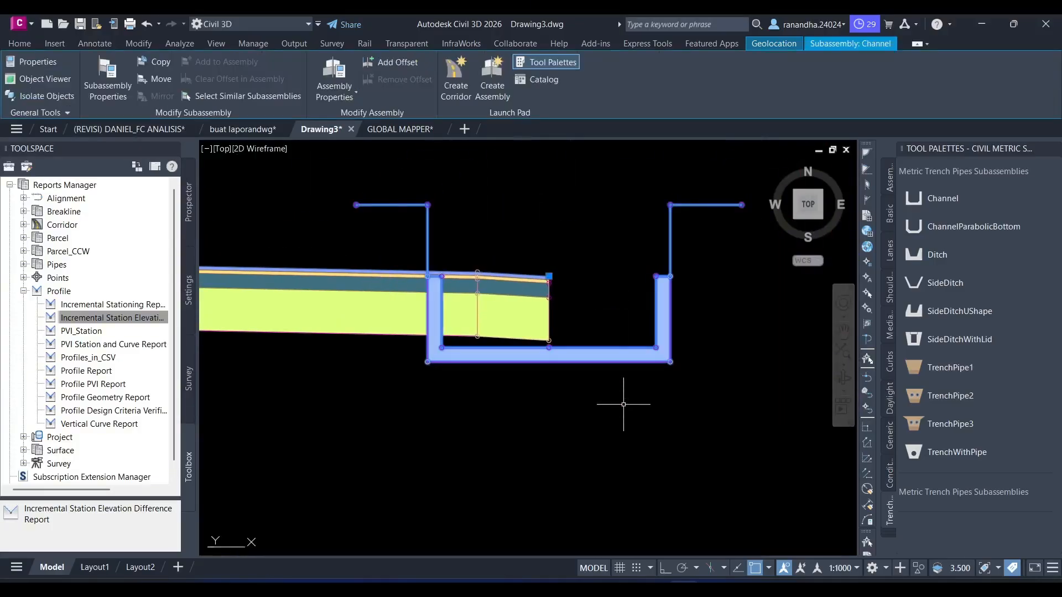
{"action": "type", "text": "m"}
{"action": "key", "text": "space"}
{"action": "scroll", "coordinate": [473, 252], "scroll_direction": "up", "scroll_amount": 4}
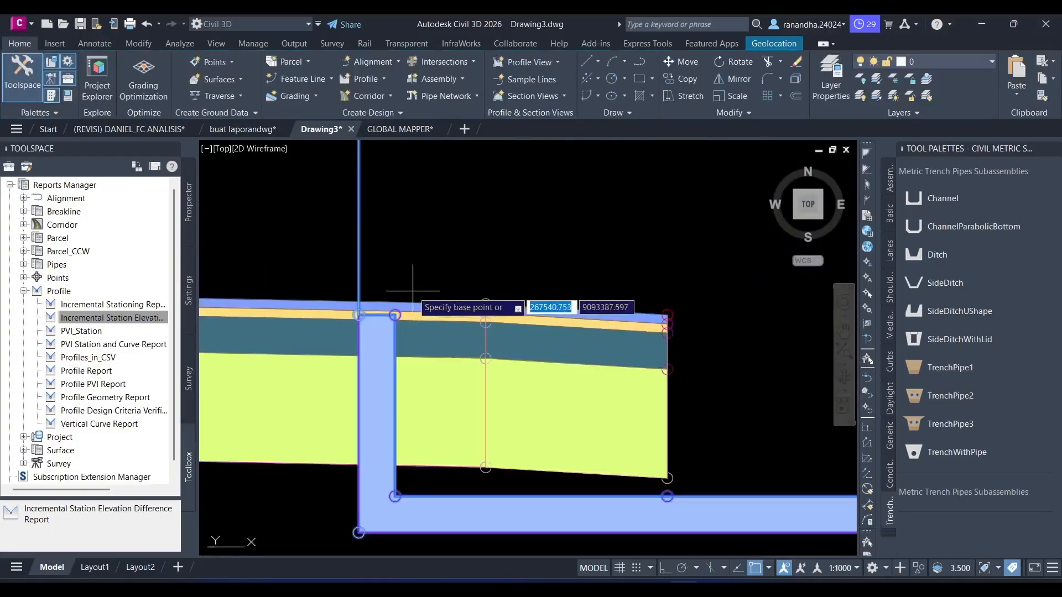
{"action": "left_click", "coordinate": [359, 314]}
{"action": "scroll", "coordinate": [692, 304], "scroll_direction": "up", "scroll_amount": 3}
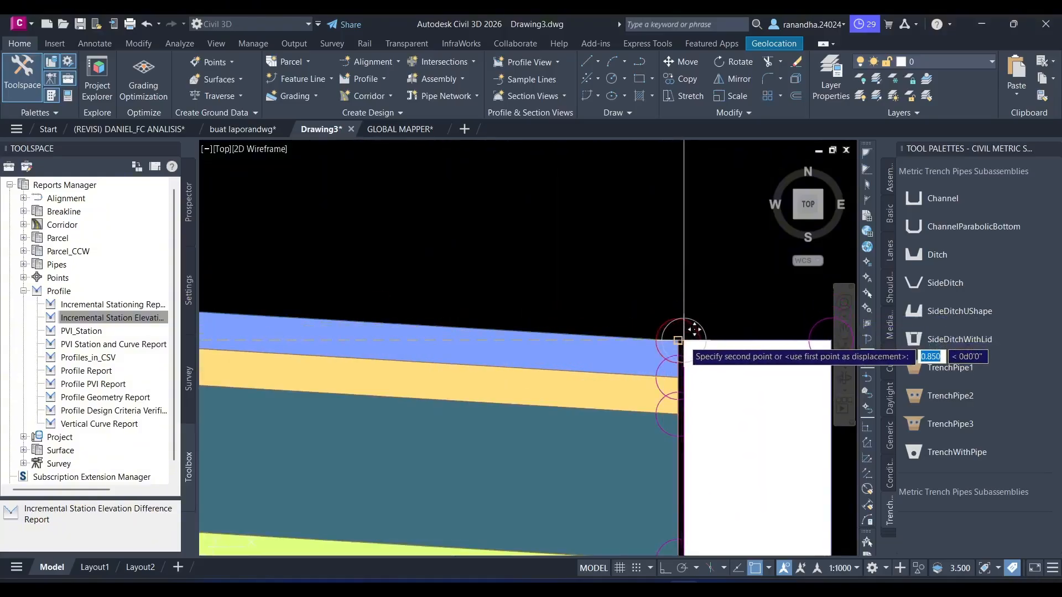
{"action": "left_click", "coordinate": [678, 338]}
- Move the left channel so the outer top corner of its inner wall meets the left shoulder's top outer edge
{"action": "scroll", "coordinate": [444, 329], "scroll_direction": "down", "scroll_amount": 4}
{"action": "middle_click_drag", "start_coordinate": [444, 328], "coordinate": [649, 318]}
{"action": "scroll", "coordinate": [649, 318], "scroll_direction": "down", "scroll_amount": 4}
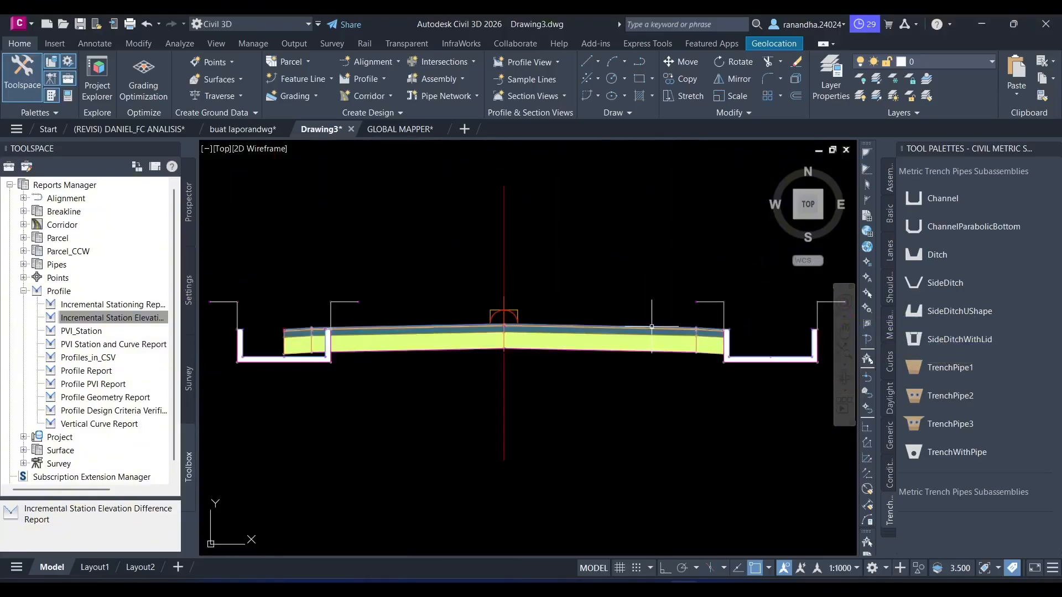
{"action": "scroll", "coordinate": [264, 336], "scroll_direction": "up", "scroll_amount": 6}
{"action": "left_click", "coordinate": [268, 377]}
{"action": "left_click", "coordinate": [254, 446]}
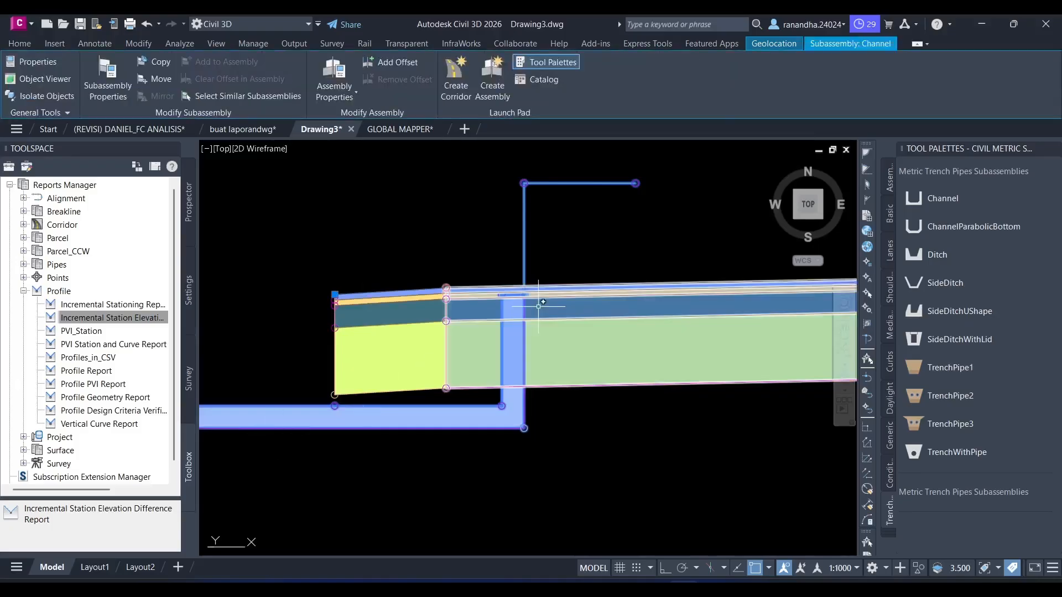
{"action": "type", "text": "m"}
{"action": "key", "text": "space"}
{"action": "scroll", "coordinate": [524, 301], "scroll_direction": "up", "scroll_amount": 6}
{"action": "left_click", "coordinate": [524, 276]}
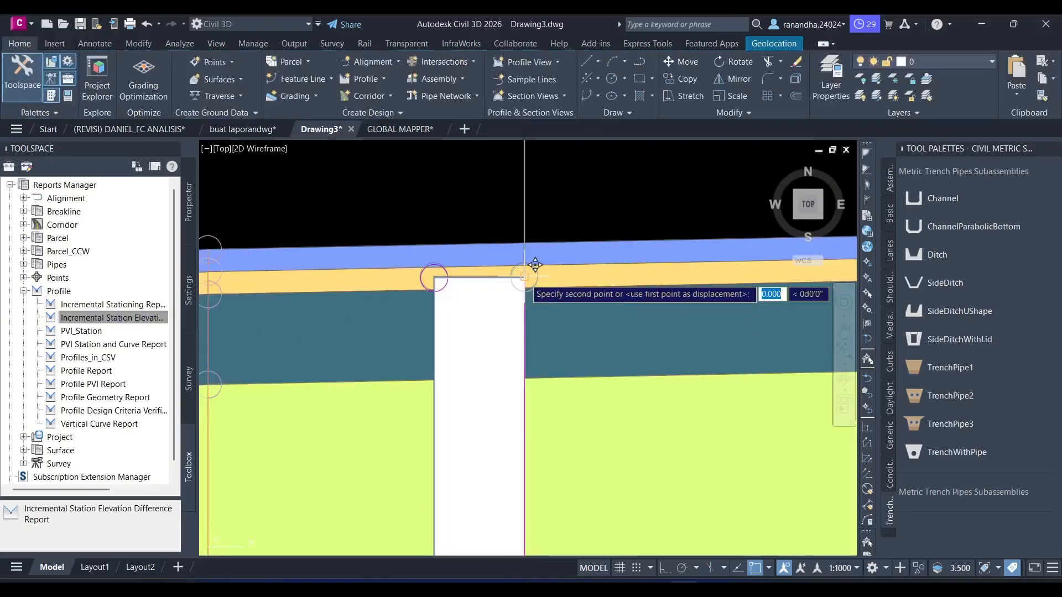
{"action": "scroll", "coordinate": [487, 287], "scroll_direction": "up", "scroll_amount": 3}
{"action": "scroll", "coordinate": [628, 271], "scroll_direction": "down", "scroll_amount": 3}
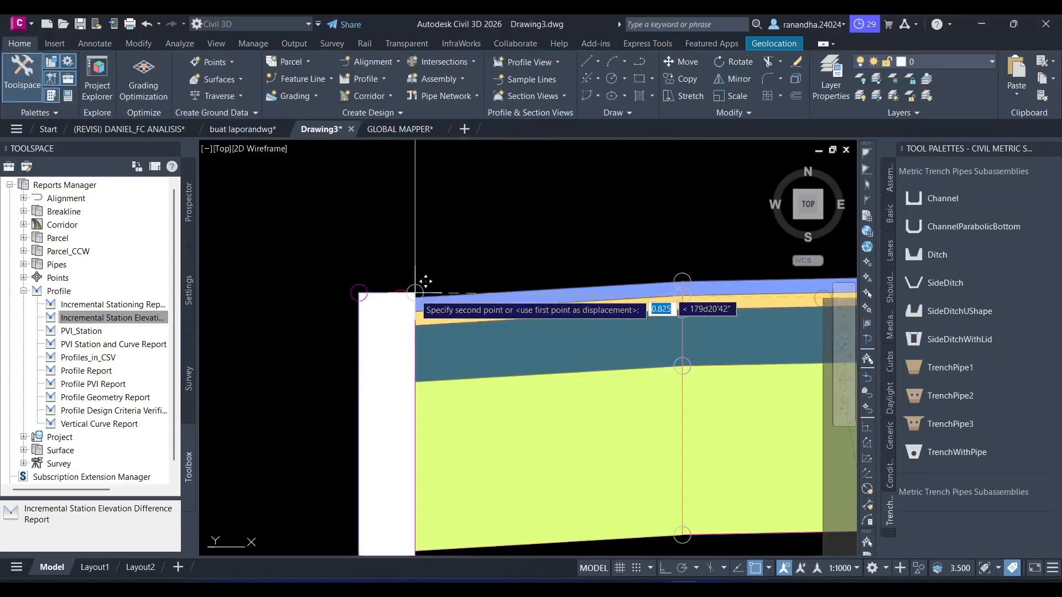
{"action": "left_click", "coordinate": [401, 298]}
- Attach a DaylightGeneral subassembly with side Right to the outermost top corner of the right channel
{"action": "scroll", "coordinate": [581, 218], "scroll_direction": "down", "scroll_amount": 8}
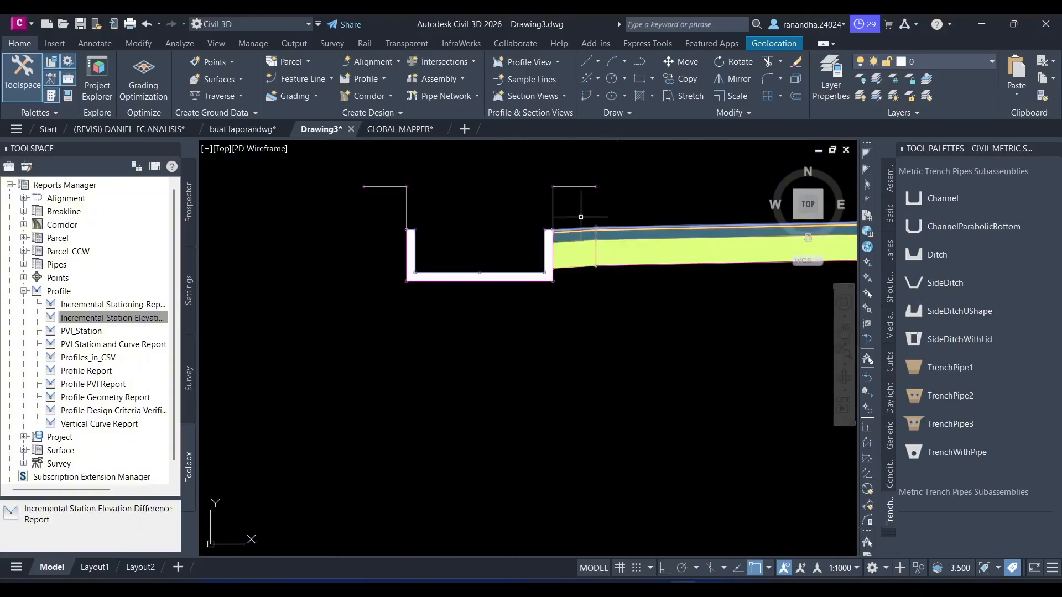
{"action": "middle_click_drag", "start_coordinate": [597, 301], "coordinate": [447, 364]}
{"action": "scroll", "coordinate": [447, 364], "scroll_direction": "down", "scroll_amount": 2}
{"action": "middle_click_drag", "start_coordinate": [526, 364], "coordinate": [422, 381]}
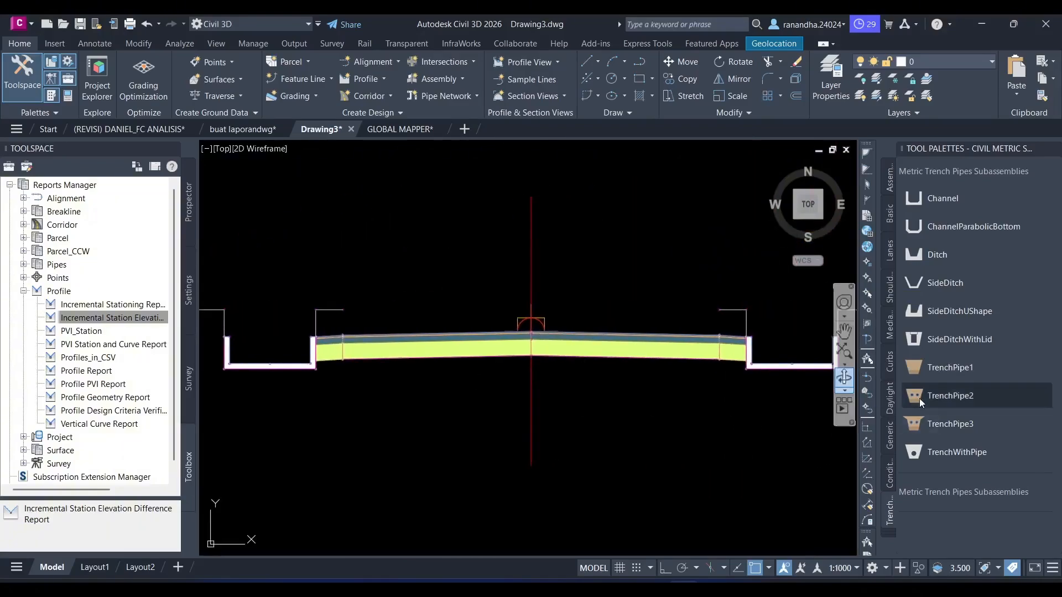
{"action": "left_click", "coordinate": [890, 398]}
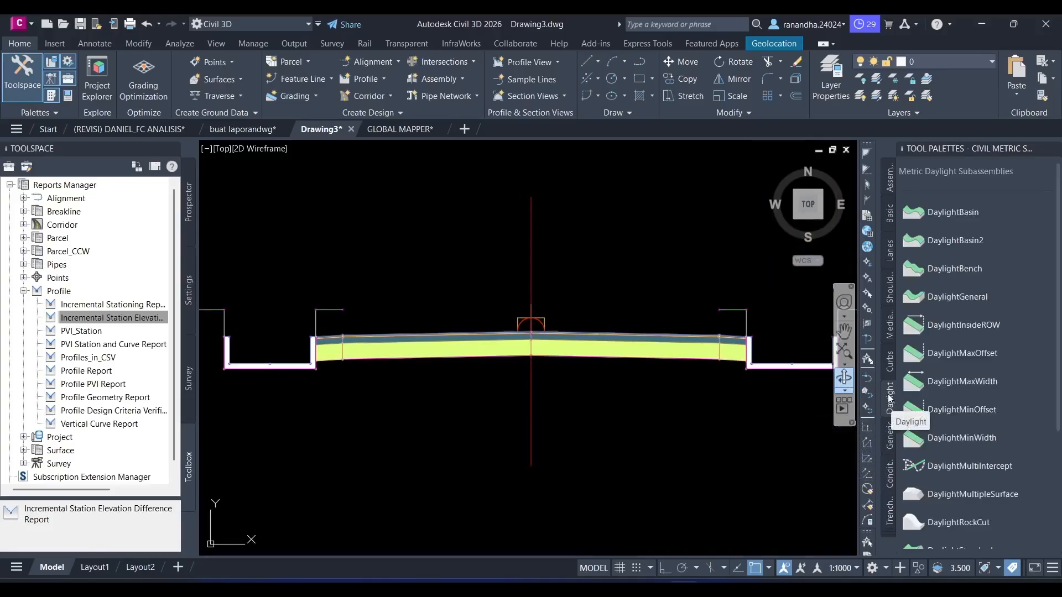
{"action": "left_click", "coordinate": [957, 296]}
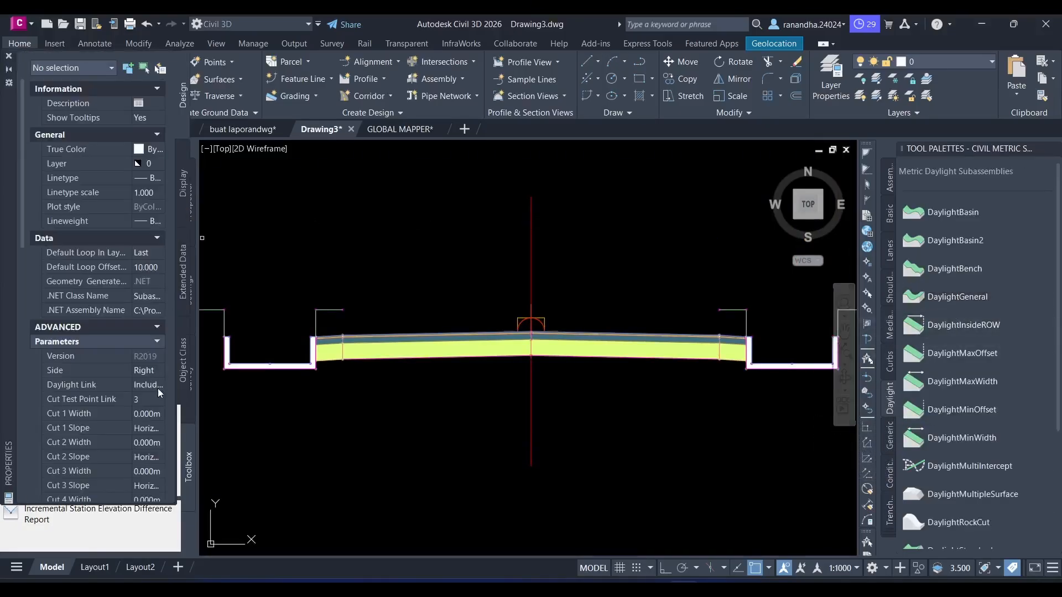
{"action": "middle_click_drag", "start_coordinate": [661, 317], "coordinate": [410, 322]}
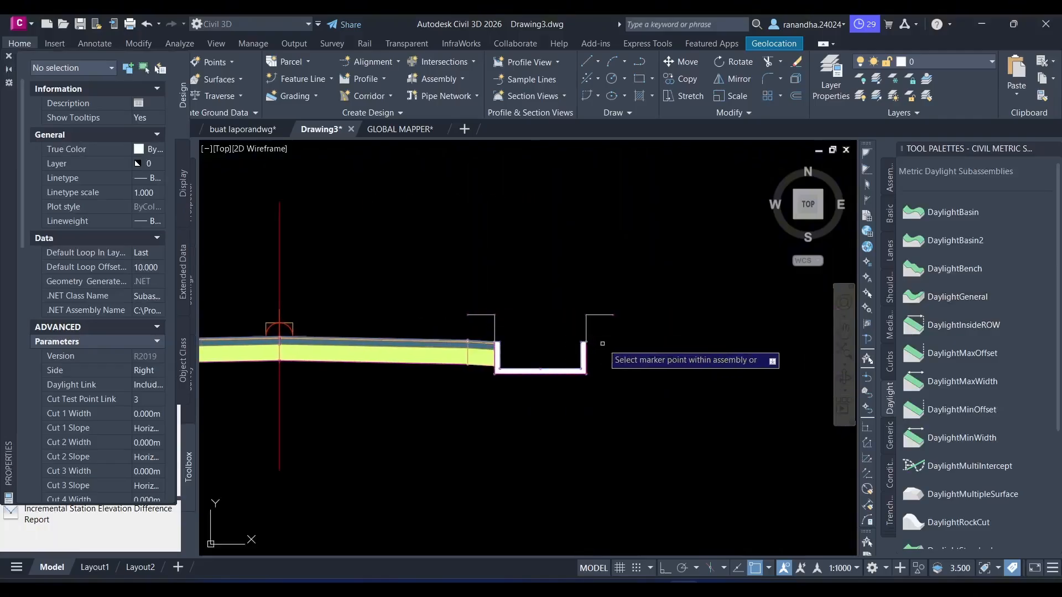
{"action": "scroll", "coordinate": [603, 344], "scroll_direction": "up", "scroll_amount": 6}
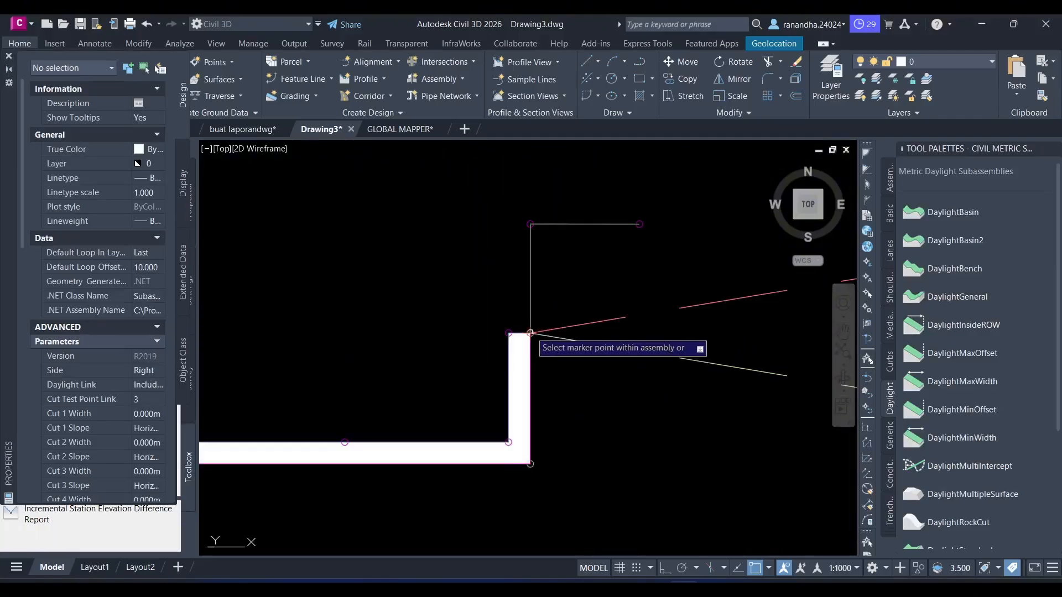
- Attach a DaylightGeneral subassembly with side Left to the left channel's outermost top corner, and end the insertion
{"action": "scroll", "coordinate": [530, 333], "scroll_direction": "down", "scroll_amount": 7}
{"action": "middle_click_drag", "start_coordinate": [334, 352], "coordinate": [522, 364]}
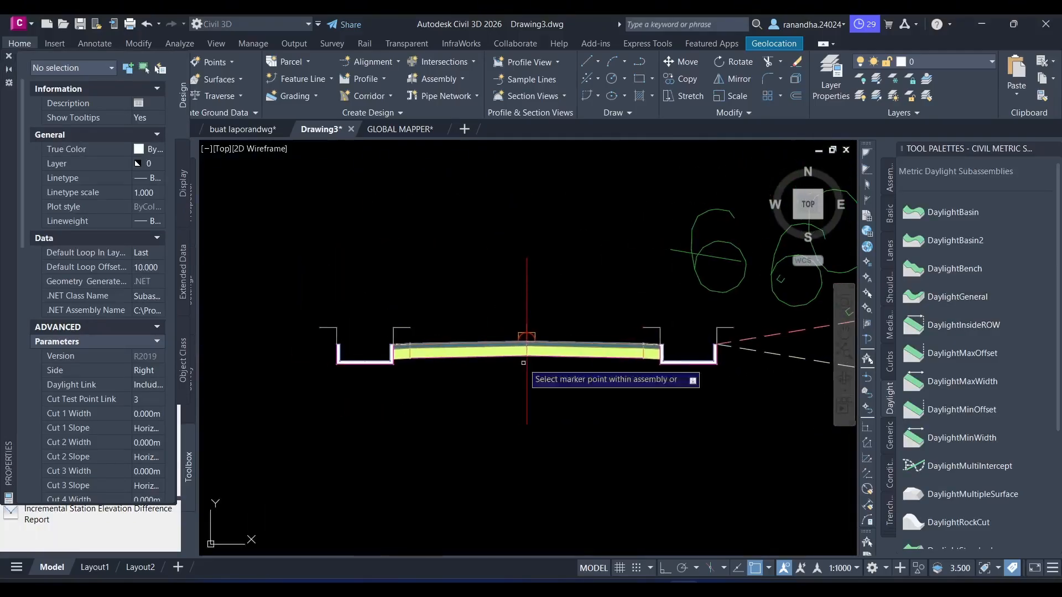
{"action": "left_click", "coordinate": [148, 370]}
{"action": "left_click", "coordinate": [159, 370]}
{"action": "left_click", "coordinate": [146, 397]}
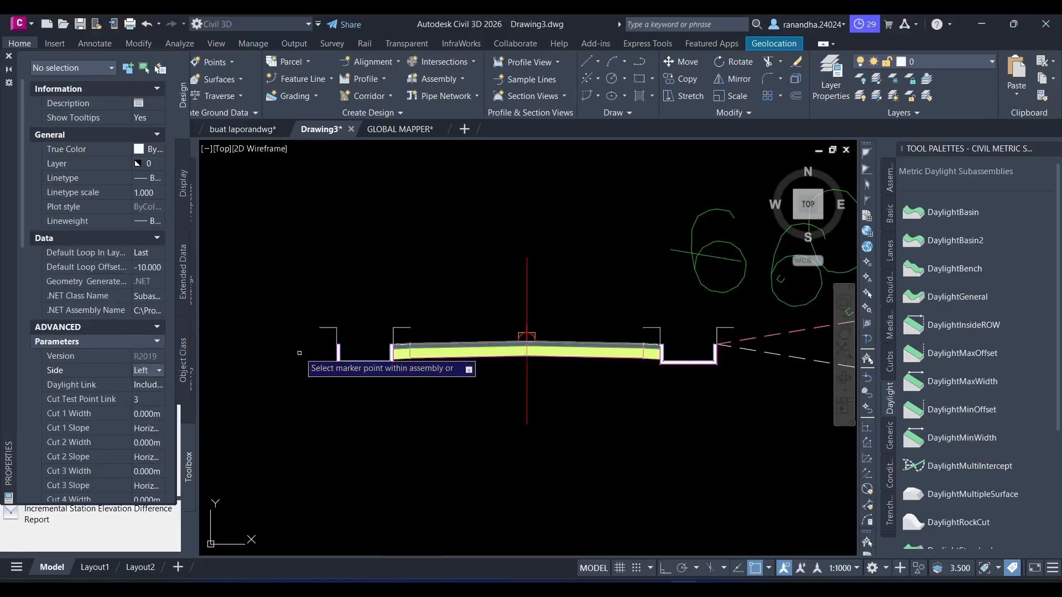
{"action": "scroll", "coordinate": [321, 348], "scroll_direction": "up", "scroll_amount": 6}
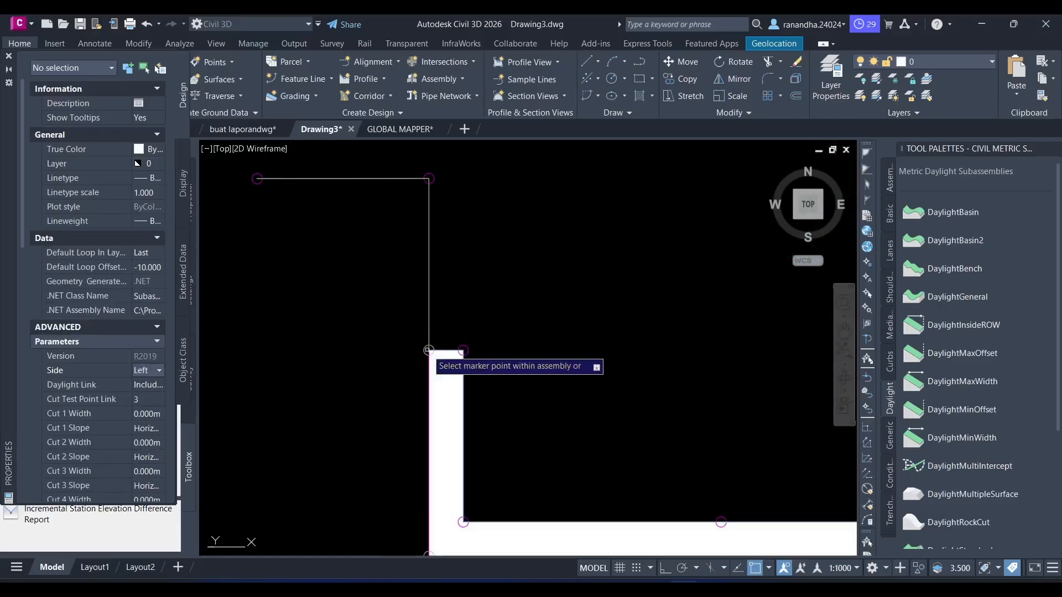
{"action": "left_click", "coordinate": [428, 350]}
{"action": "scroll", "coordinate": [455, 297], "scroll_direction": "down", "scroll_amount": 10}
{"action": "middle_click_drag", "start_coordinate": [541, 279], "coordinate": [526, 291]}
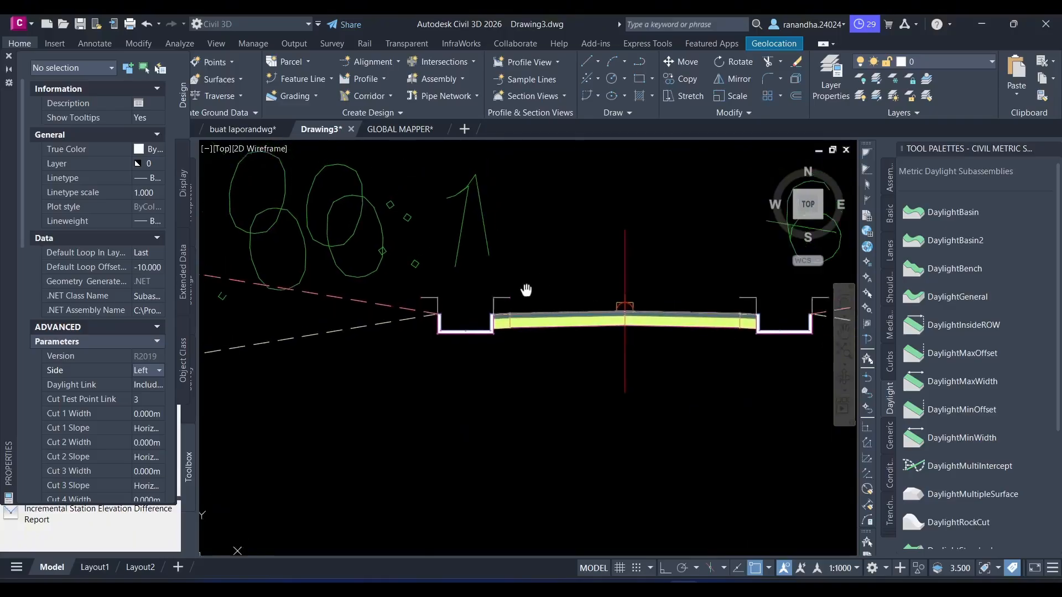
{"action": "scroll", "coordinate": [431, 365], "scroll_direction": "down", "scroll_amount": 5}
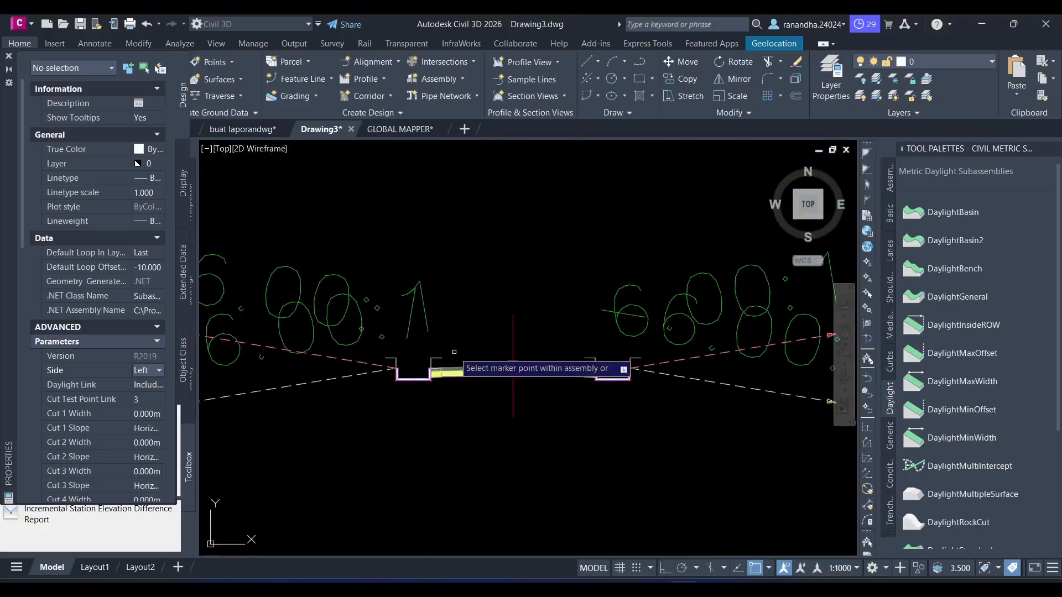
{"action": "left_click", "coordinate": [9, 58]}
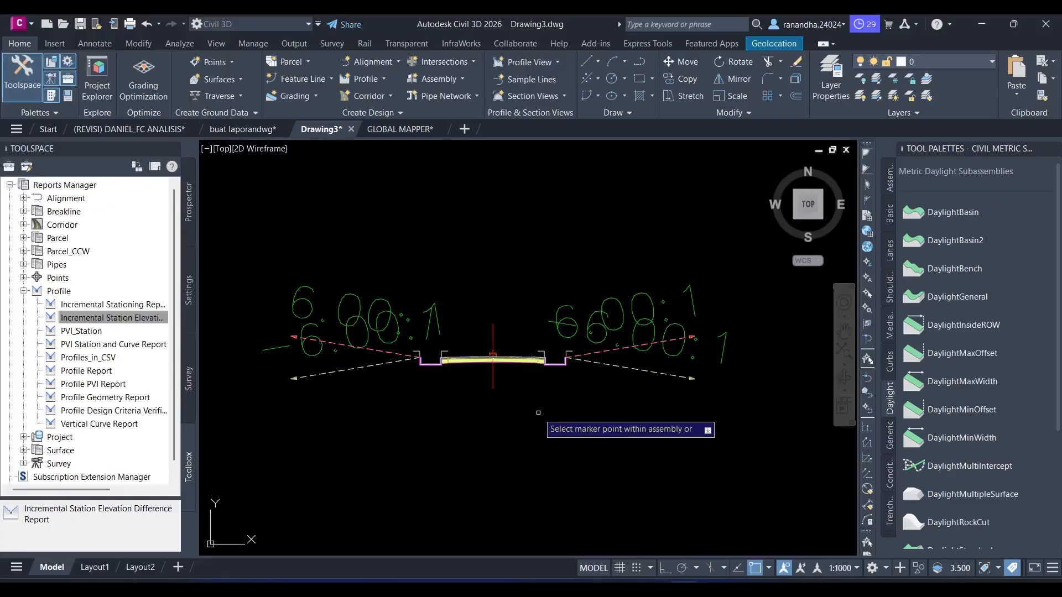
{"action": "scroll", "coordinate": [515, 332], "scroll_direction": "up", "scroll_amount": 5}
{"action": "scroll", "coordinate": [662, 261], "scroll_direction": "down", "scroll_amount": 1}
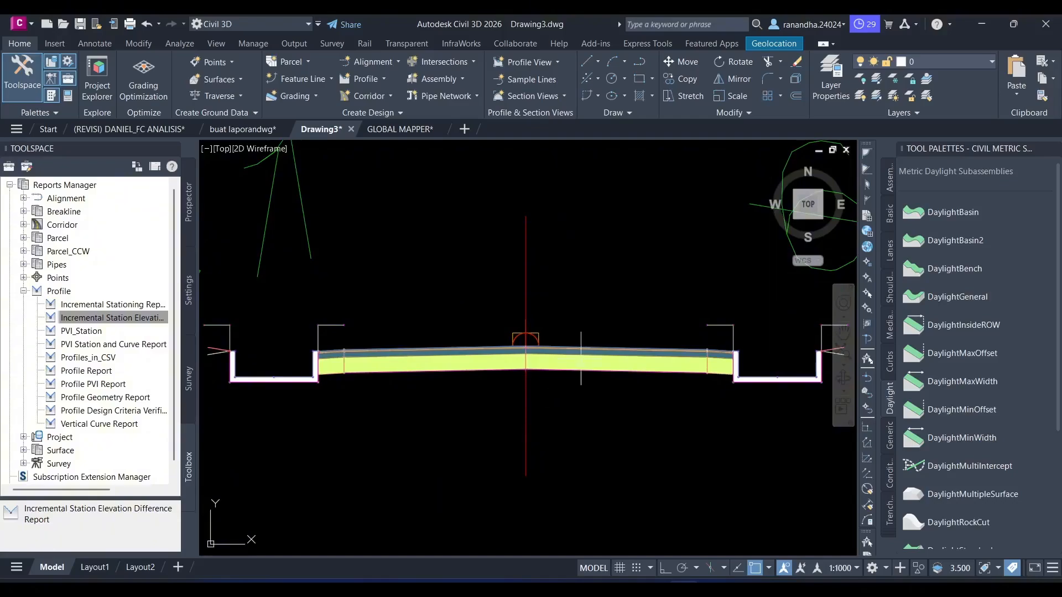
{"action": "left_click", "coordinate": [580, 387]}
{"action": "key", "text": "Escape"}
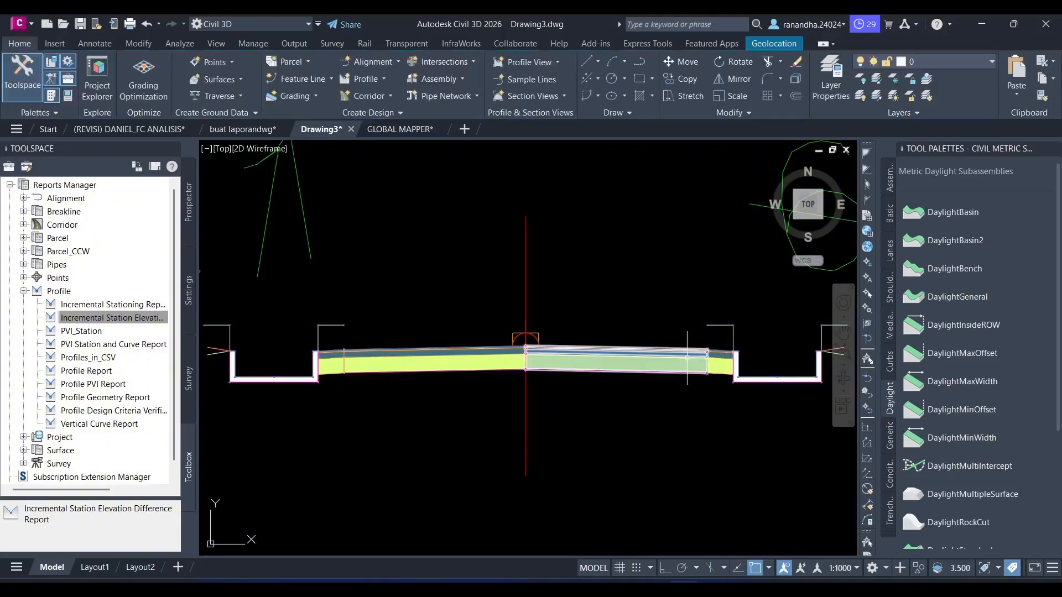
- Start creating a new corridor and name it Corridor
{"action": "middle_click_drag", "start_coordinate": [683, 391], "coordinate": [600, 391]}
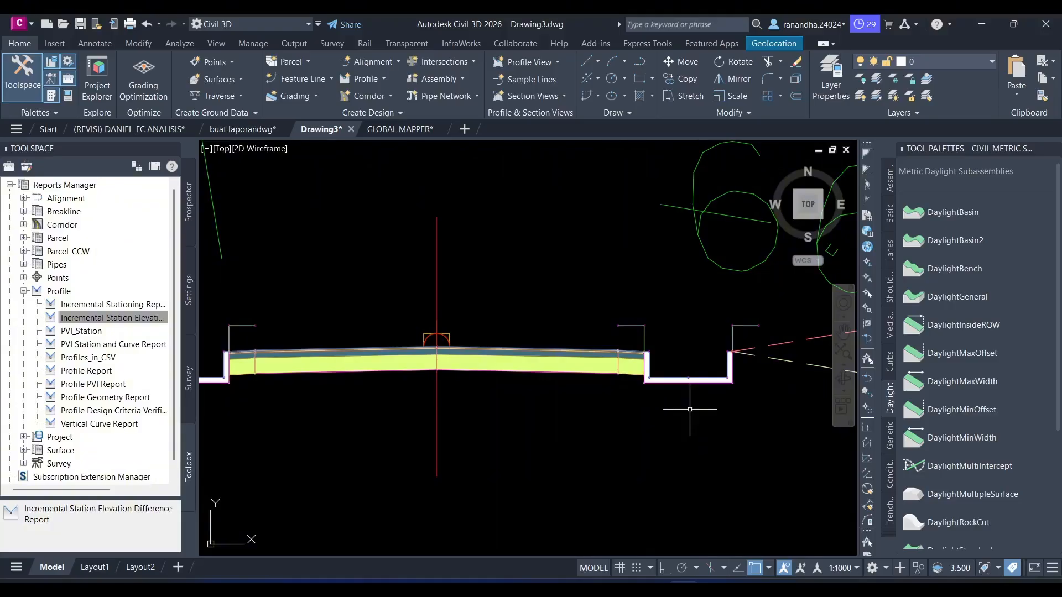
{"action": "scroll", "coordinate": [546, 280], "scroll_direction": "down", "scroll_amount": 8}
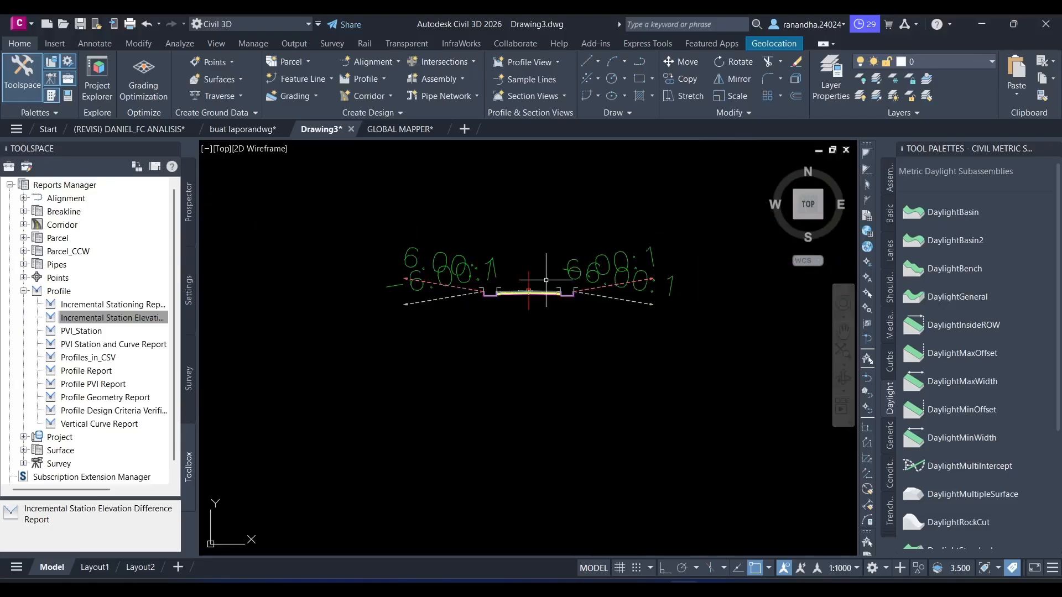
{"action": "scroll", "coordinate": [539, 258], "scroll_direction": "down", "scroll_amount": 2}
{"action": "middle_click_drag", "start_coordinate": [539, 257], "coordinate": [588, 350]}
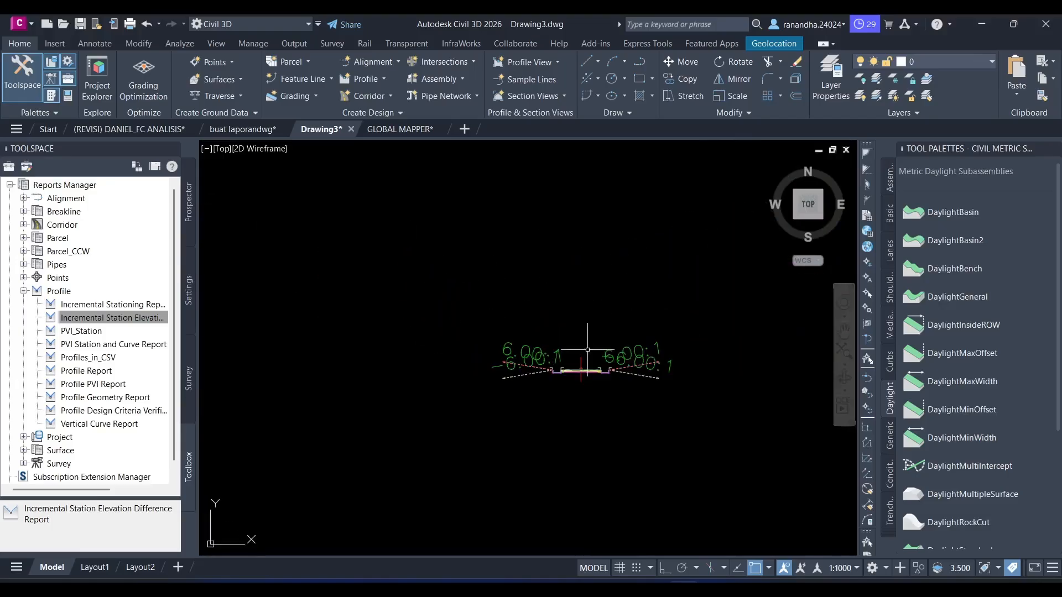
{"action": "left_click", "coordinate": [376, 96]}
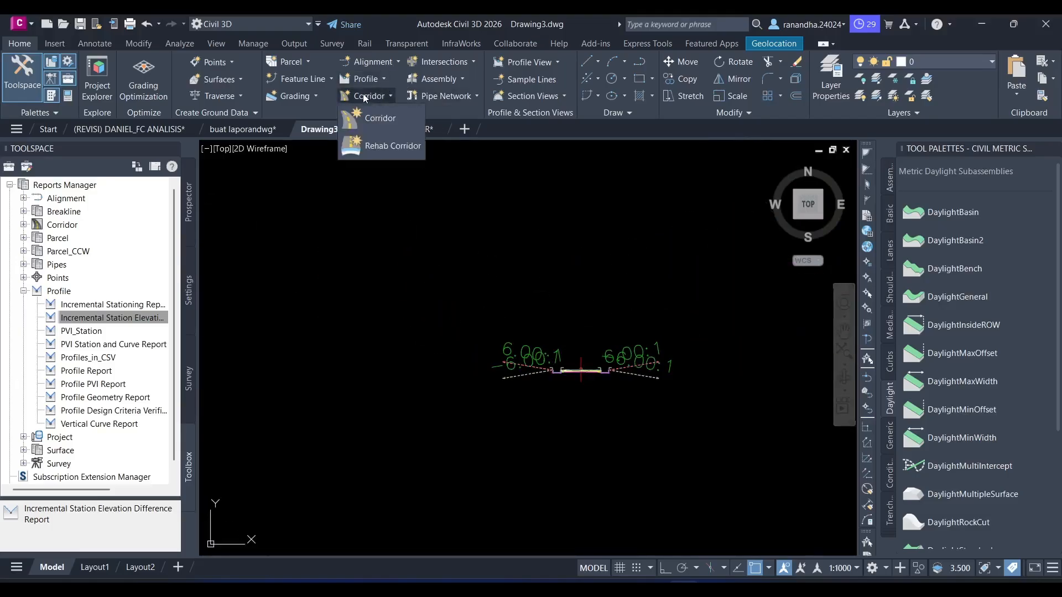
{"action": "left_click", "coordinate": [383, 117]}
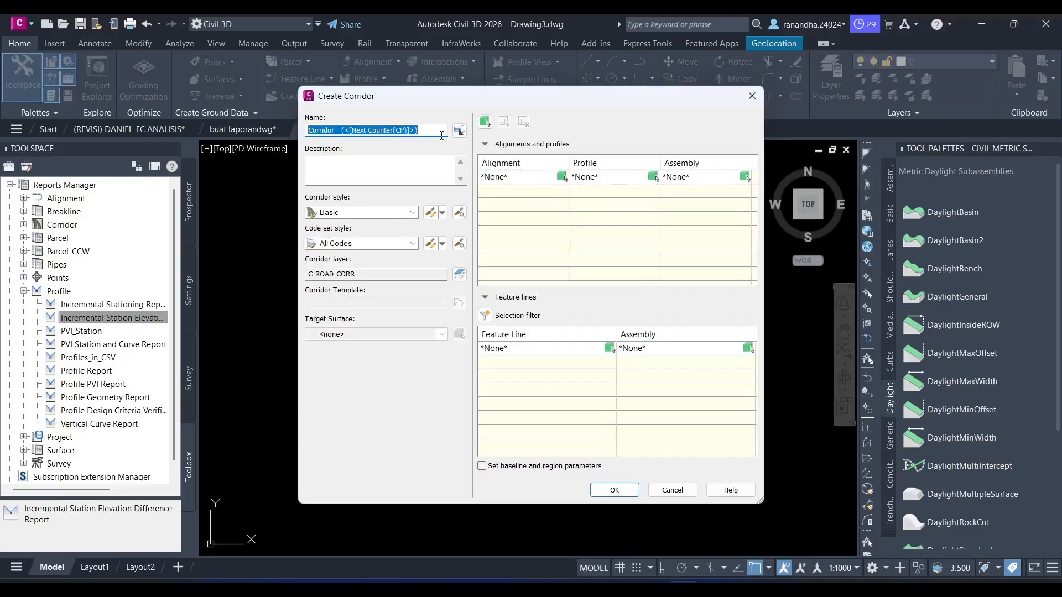
{"action": "left_click", "coordinate": [441, 133]}
{"action": "key", "text": "BackSpace"}
{"action": "key", "text": "BackSpace"}
{"action": "key", "text": "BackSpace"}
{"action": "key", "text": "BackSpace"}
{"action": "key", "text": "BackSpace"}
{"action": "key", "text": "BackSpace"}
{"action": "key", "text": "BackSpace"}
{"action": "key", "text": "BackSpace"}
{"action": "key", "text": "BackSpace"}
{"action": "key", "text": "BackSpace"}
{"action": "key", "text": "BackSpace"}
{"action": "key", "text": "BackSpace"}
{"action": "key", "text": "BackSpace"}
{"action": "key", "text": "BackSpace"}
{"action": "key", "text": "BackSpace"}
{"action": "key", "text": "BackSpace"}
{"action": "key", "text": "BackSpace"}
{"action": "key", "text": "BackSpace"}
{"action": "key", "text": "BackSpace"}
{"action": "key", "text": "BackSpace"}
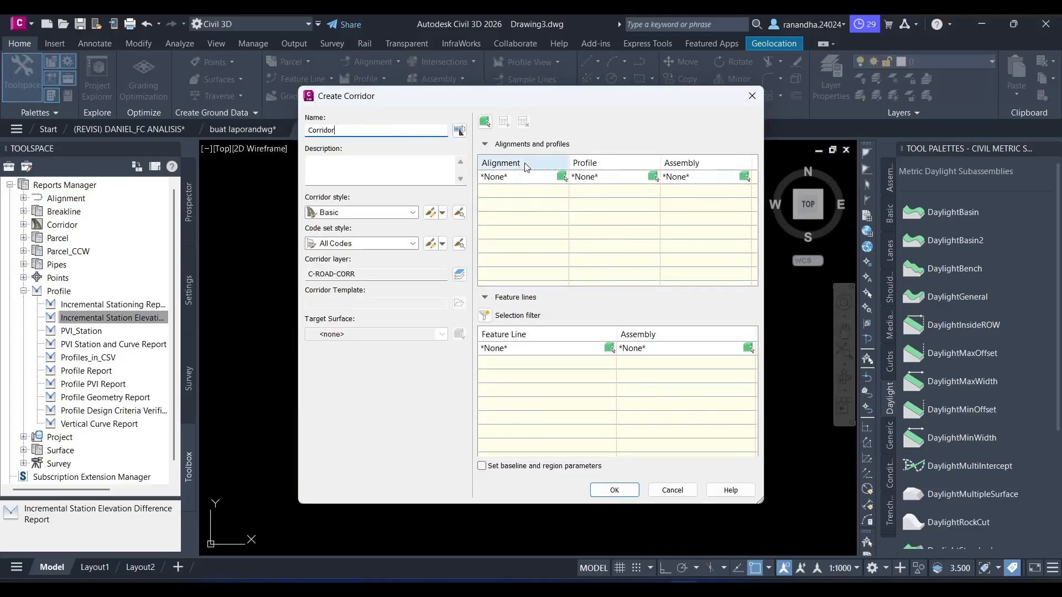
- Set the corridor's alignment to TRASE 1 and its profile to Surface1 - Surface (3)
{"action": "left_click", "coordinate": [533, 177]}
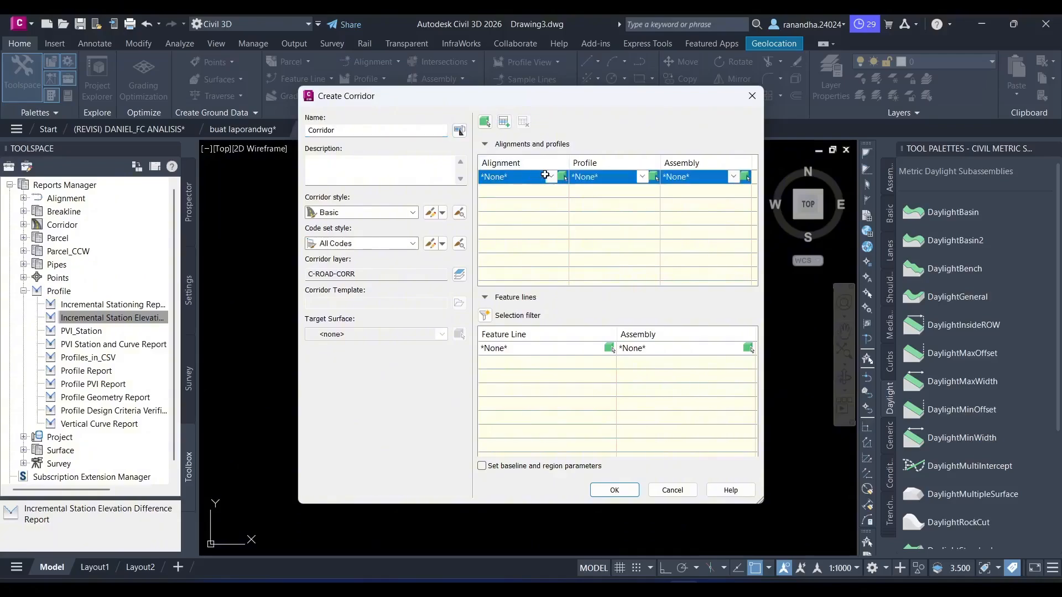
{"action": "left_click", "coordinate": [549, 177]}
{"action": "left_click", "coordinate": [525, 204]}
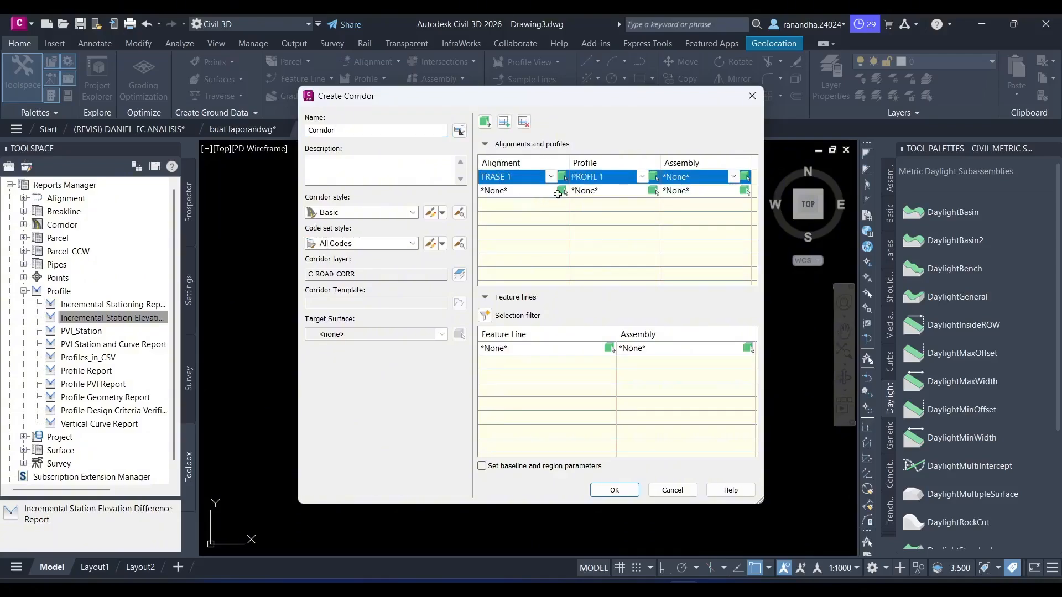
{"action": "left_click", "coordinate": [648, 177]}
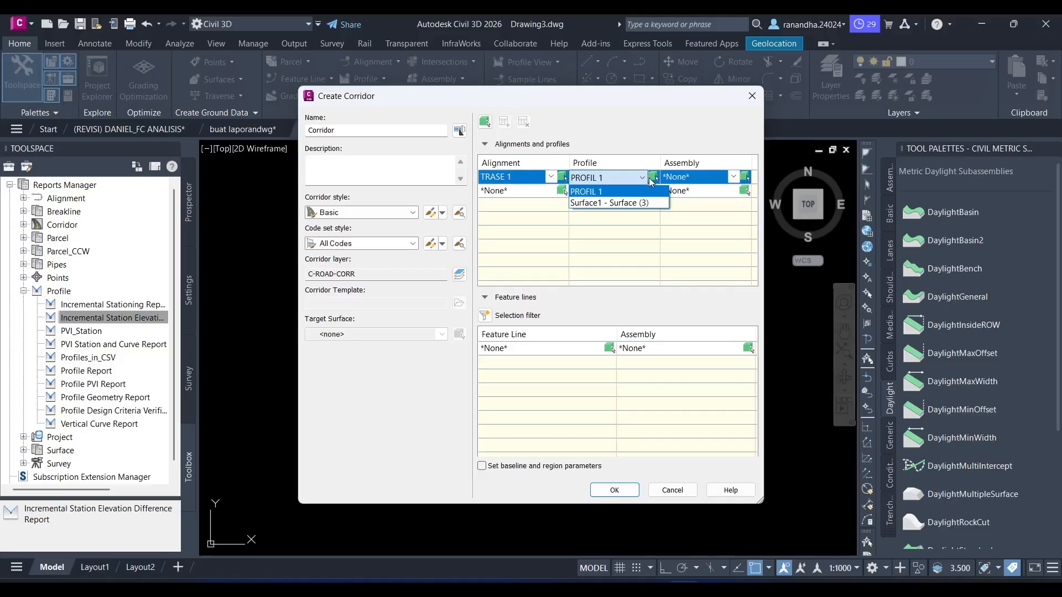
{"action": "left_click", "coordinate": [648, 178]}
{"action": "left_click", "coordinate": [648, 178]}
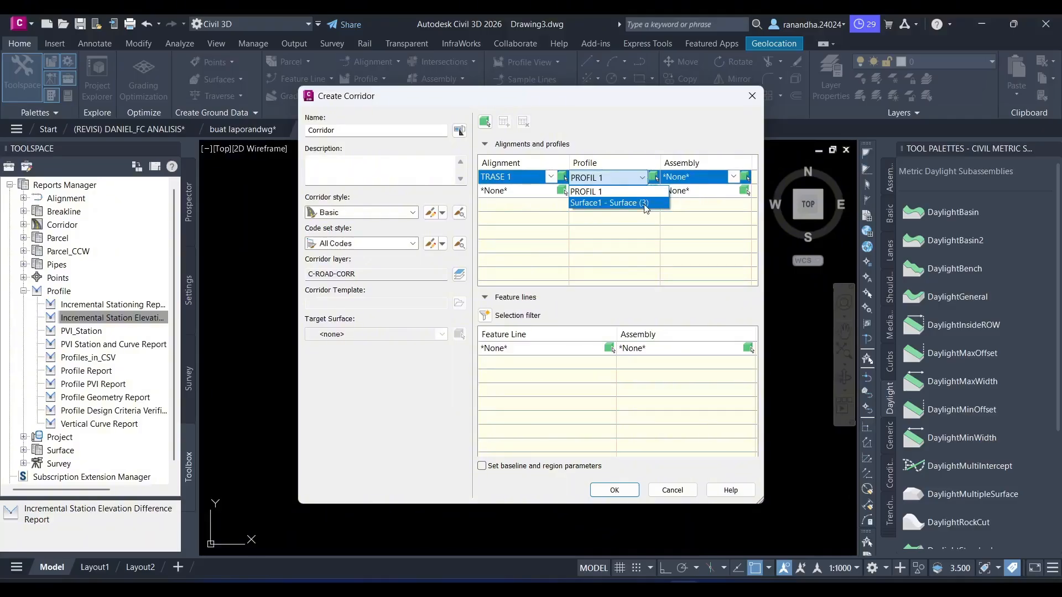
{"action": "left_click", "coordinate": [645, 203]}
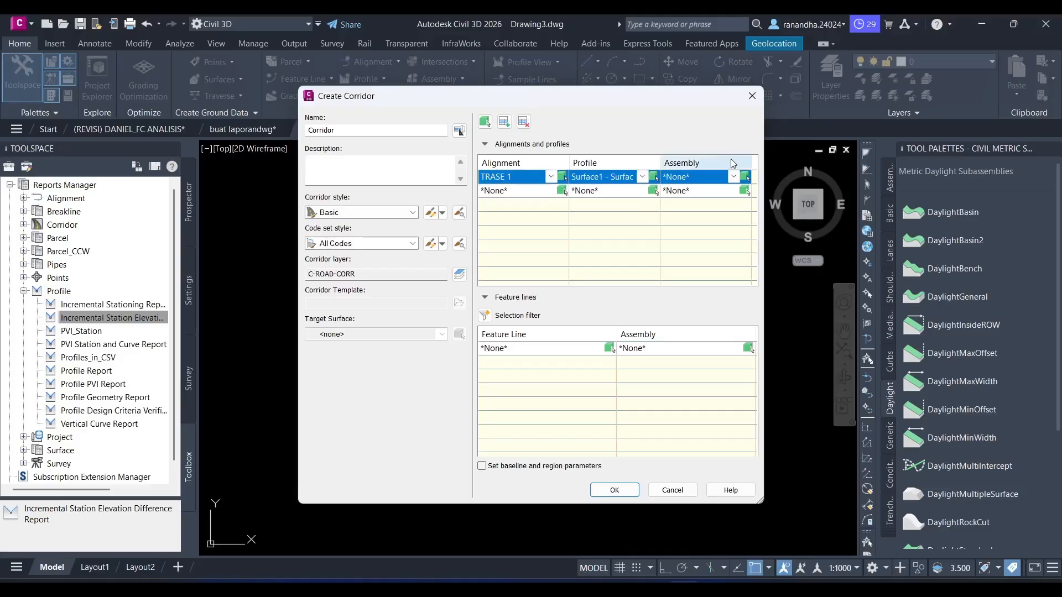
- Set the corridor's assembly to POTONGAN MELINTANG and its profile to PROFIL 1
{"action": "left_click", "coordinate": [733, 177]}
{"action": "left_click", "coordinate": [713, 202]}
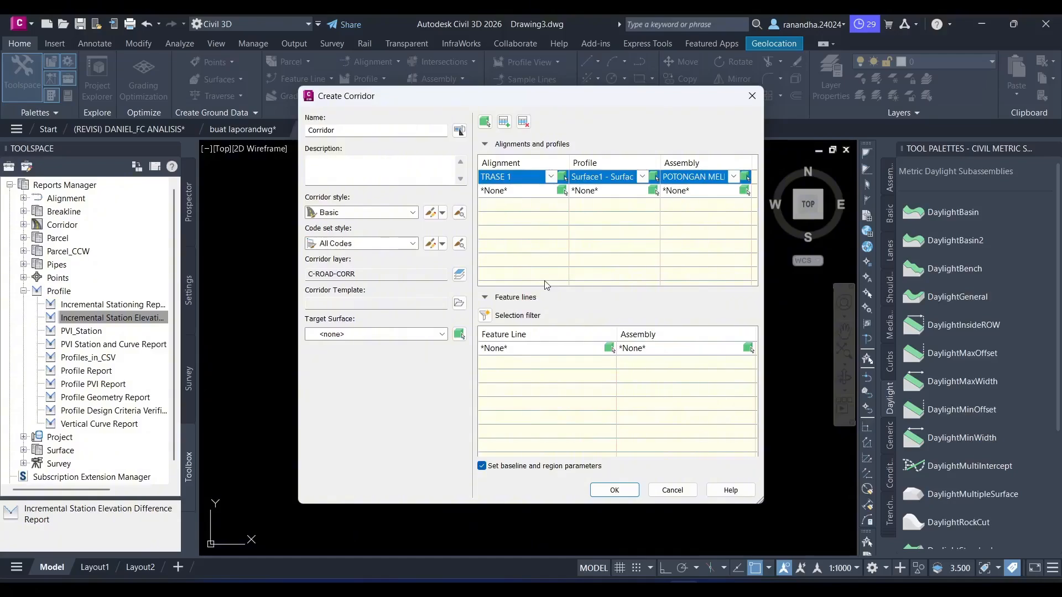
{"action": "left_click", "coordinate": [642, 177]}
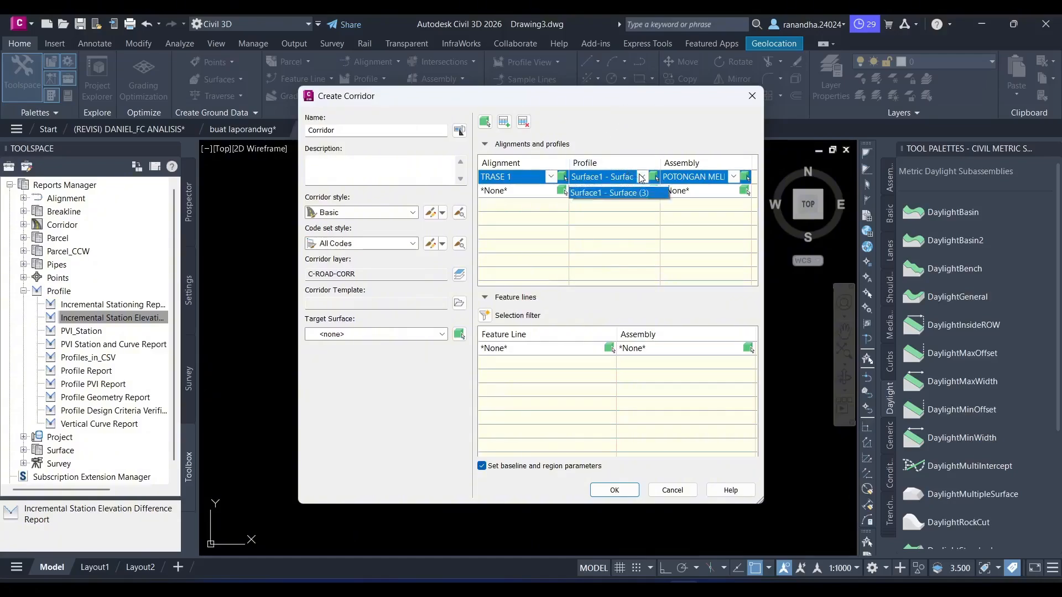
{"action": "left_click", "coordinate": [644, 191]}
- Set the target surface to Surface1 and build the corridor with the default baseline and region parameters, closing the event list
{"action": "left_click", "coordinate": [419, 338]}
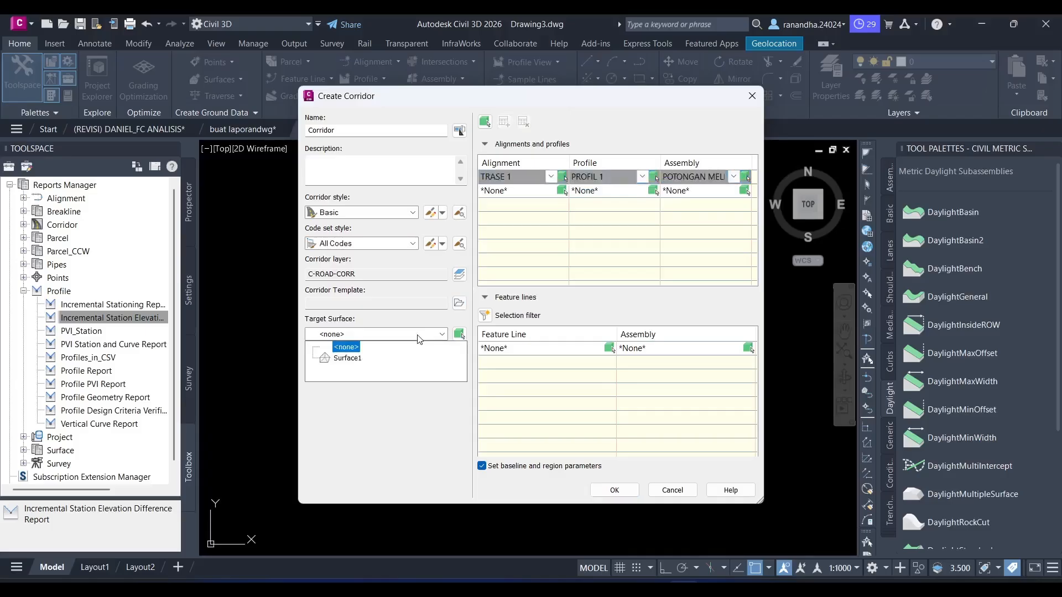
{"action": "left_click", "coordinate": [348, 358]}
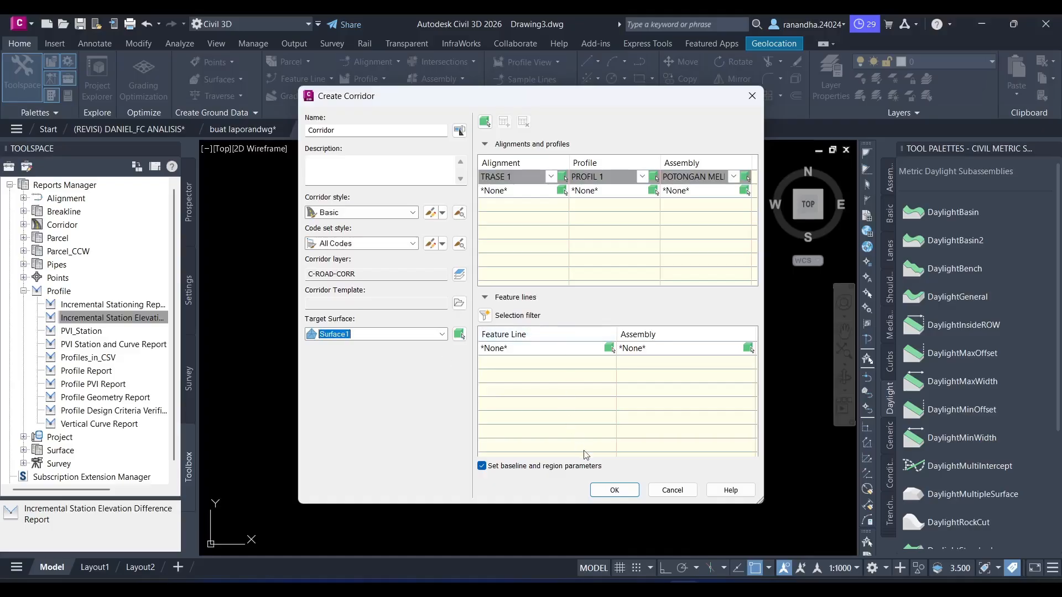
{"action": "left_click", "coordinate": [616, 490]}
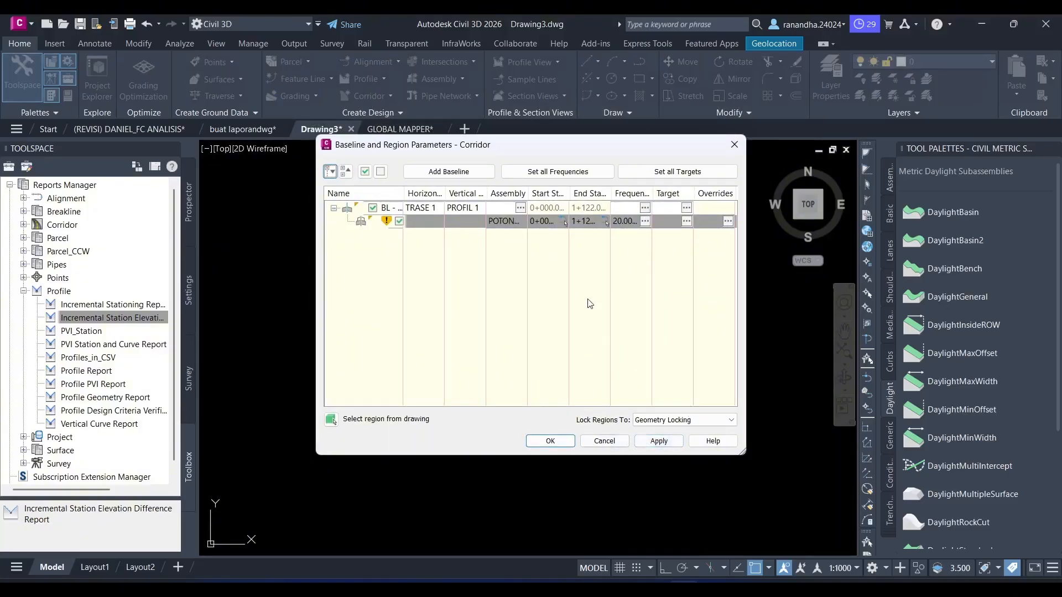
{"action": "left_click", "coordinate": [550, 440]}
{"action": "left_click", "coordinate": [463, 280]}
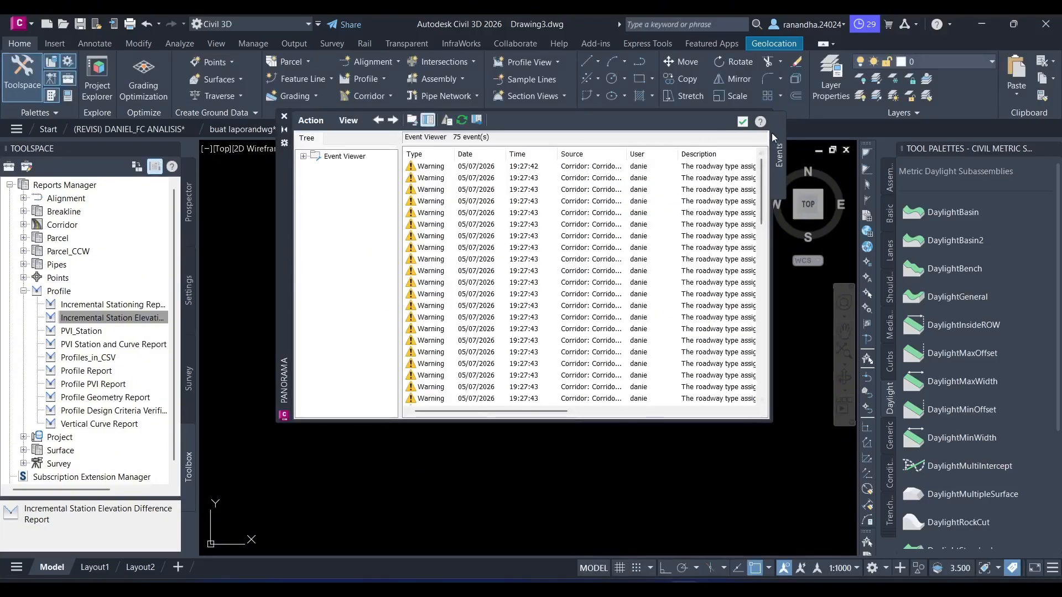
{"action": "left_click", "coordinate": [742, 121]}
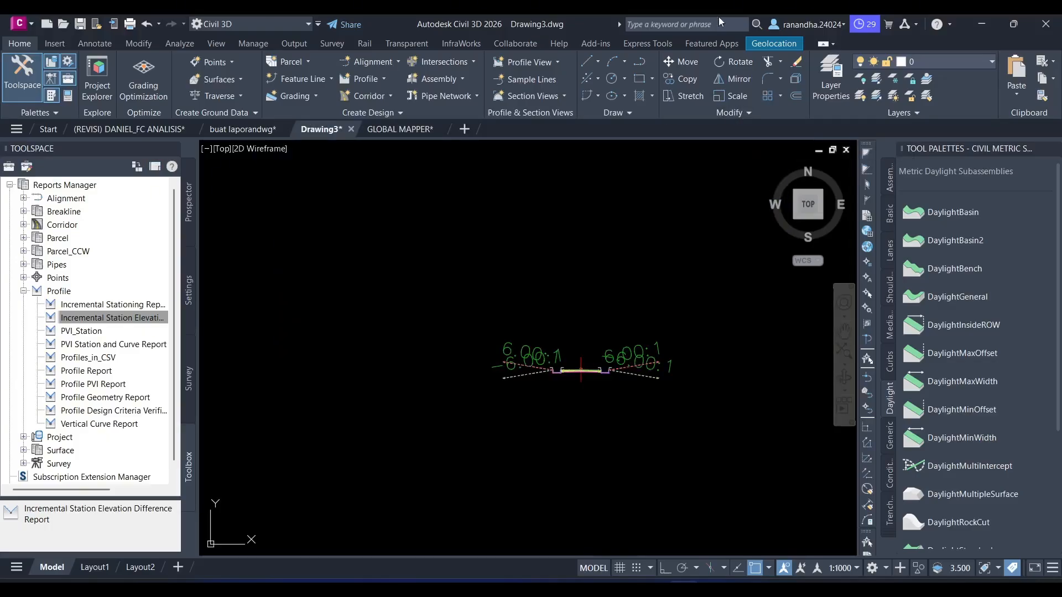
- Examine the finished corridor along TRASE 1 over the contours in plan view
{"action": "scroll", "coordinate": [601, 265], "scroll_direction": "down", "scroll_amount": 3}
{"action": "scroll", "coordinate": [553, 260], "scroll_direction": "up", "scroll_amount": 5}
{"action": "scroll", "coordinate": [354, 332], "scroll_direction": "up", "scroll_amount": 4}
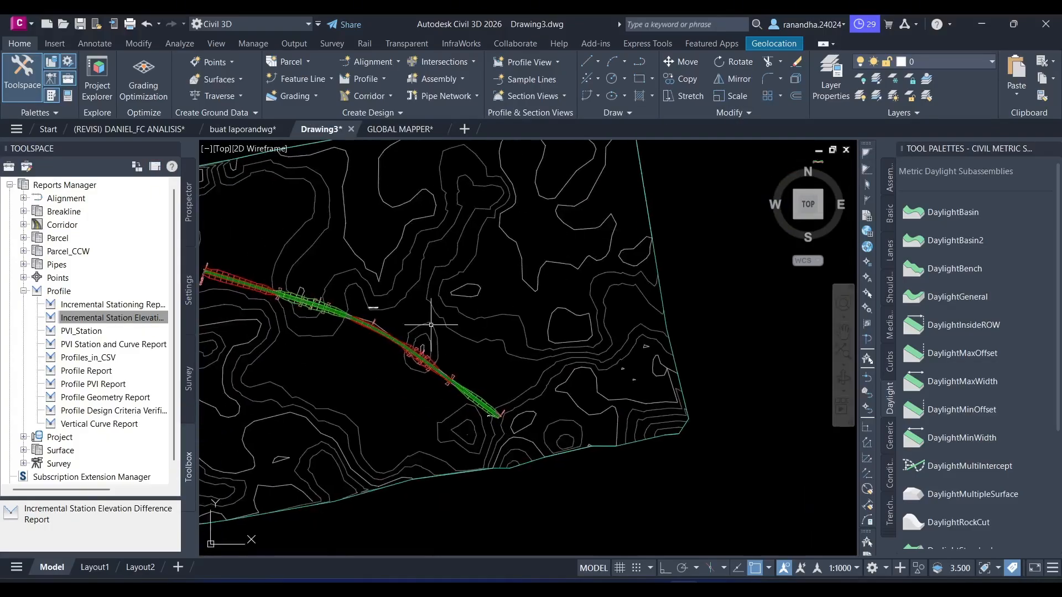
{"action": "scroll", "coordinate": [454, 303], "scroll_direction": "down", "scroll_amount": 5}
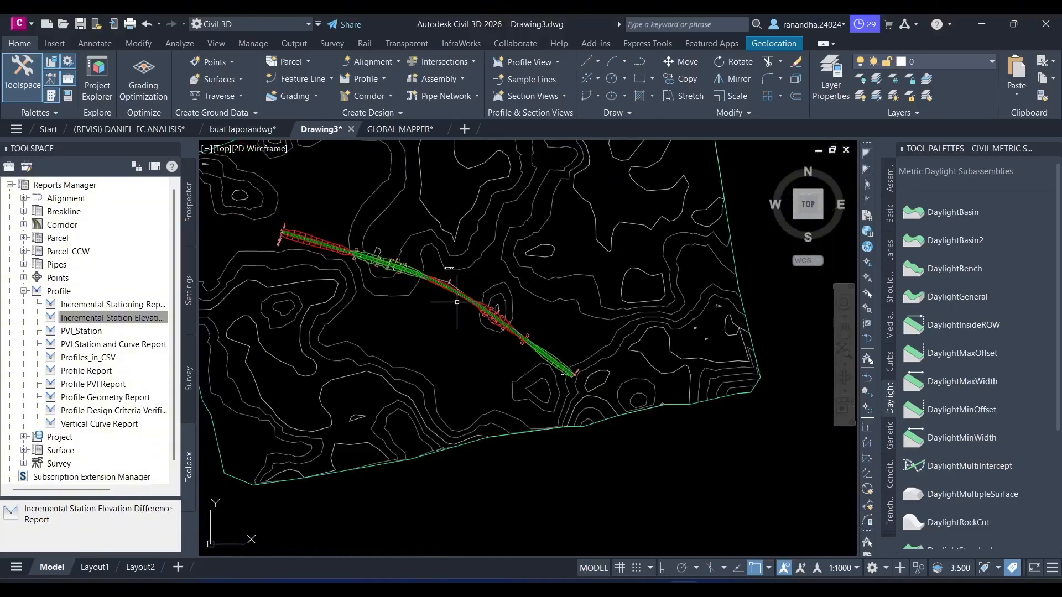
{"action": "middle_click_drag", "start_coordinate": [456, 298], "coordinate": [528, 329]}
{"action": "scroll", "coordinate": [520, 303], "scroll_direction": "up", "scroll_amount": 4}
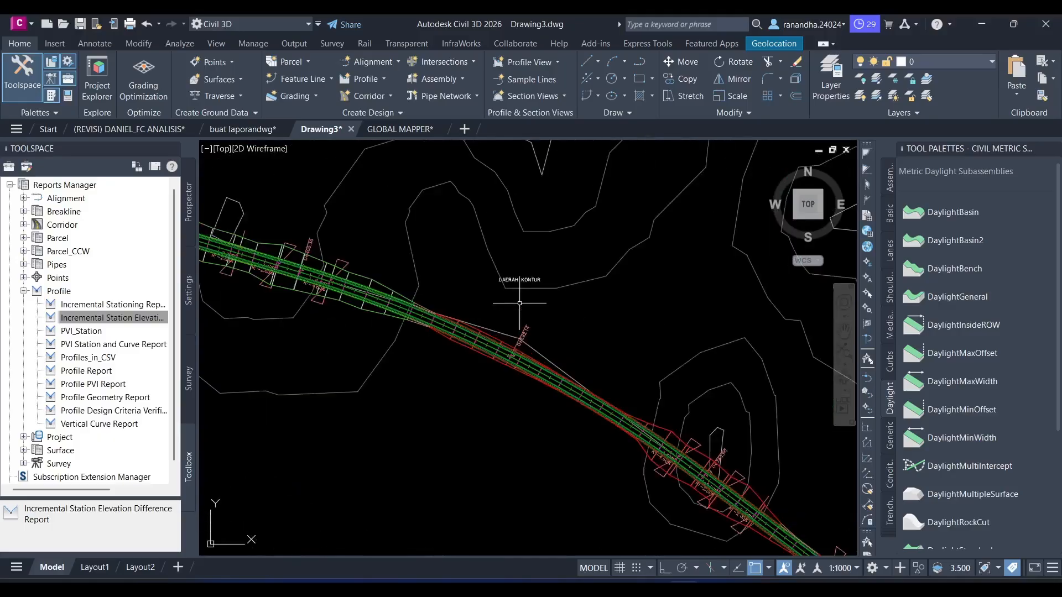
{"action": "mouse_move", "coordinate": [520, 303]}
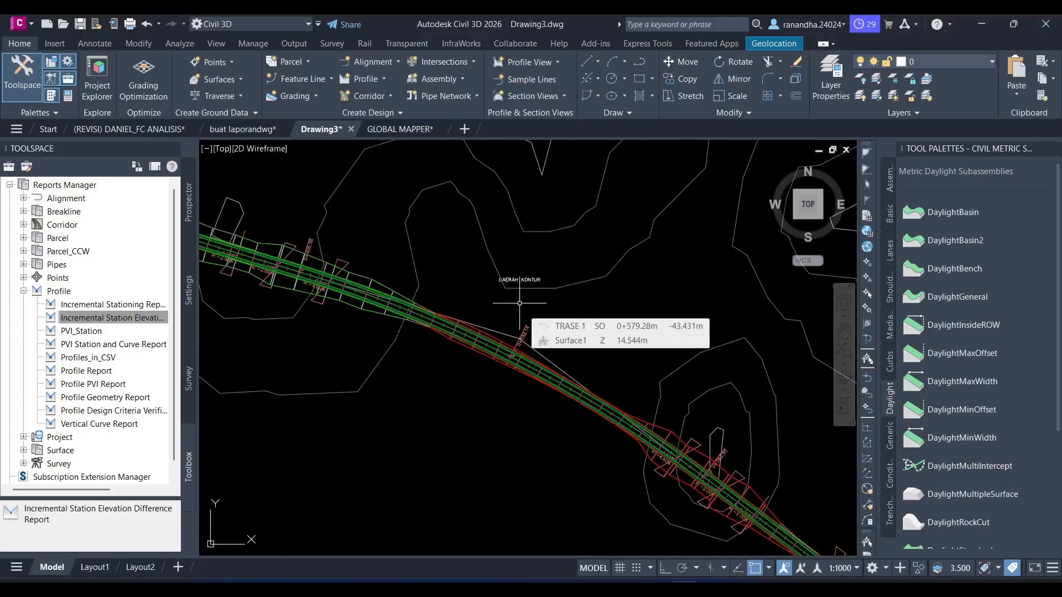
{"action": "left_click", "coordinate": [743, 589]}
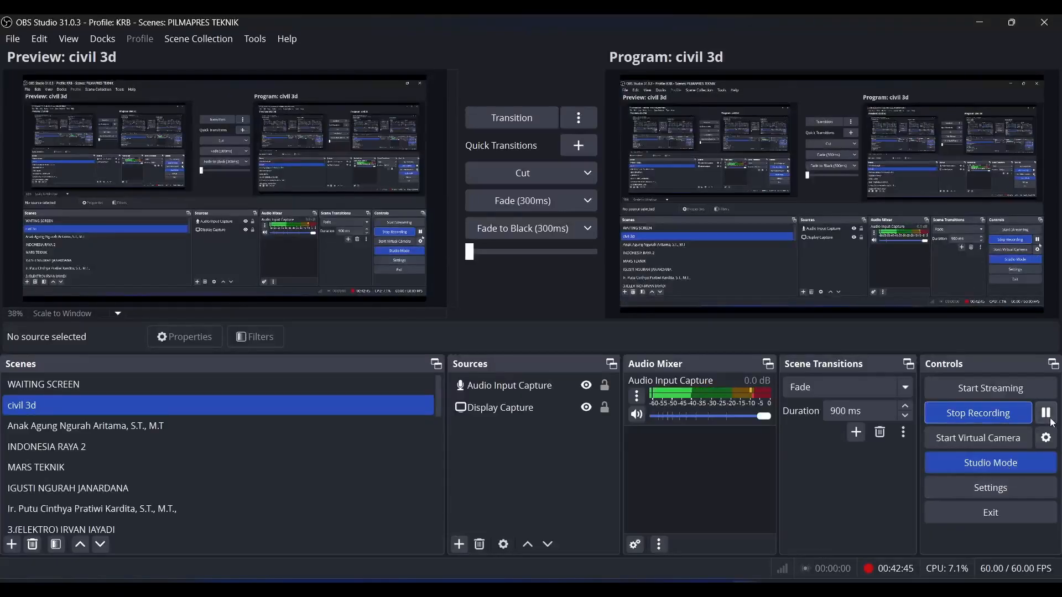
{"action": "key", "text": "alt+Tab"}
{"action": "key", "text": "alt+Tab"}
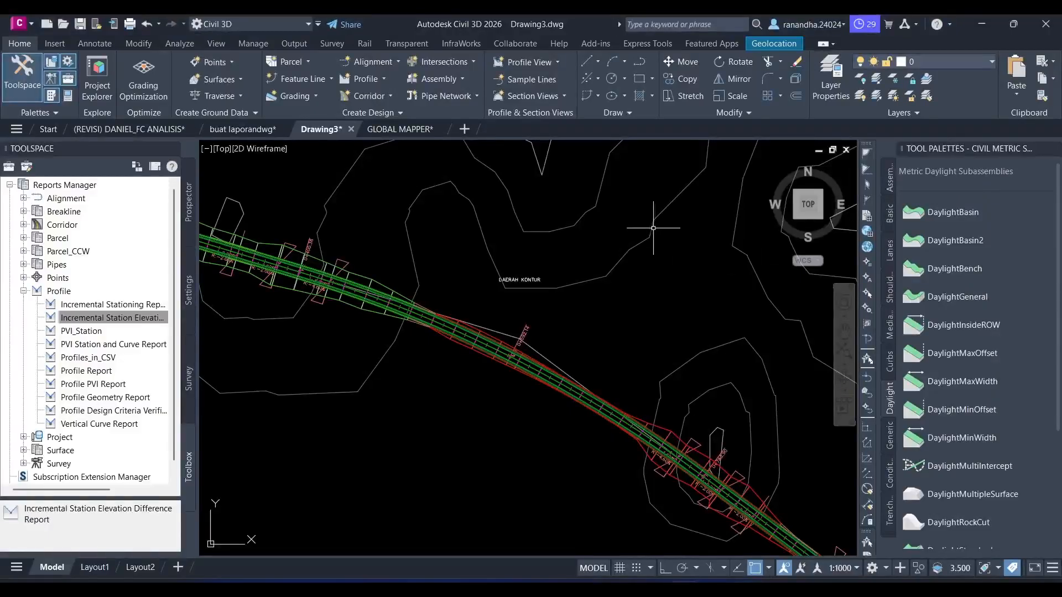
- Start creating a sample line group for alignment TRASE 1, chosen from the alignment list
{"action": "middle_click_drag", "start_coordinate": [410, 386], "coordinate": [533, 380]}
{"action": "mouse_move", "coordinate": [533, 380]}
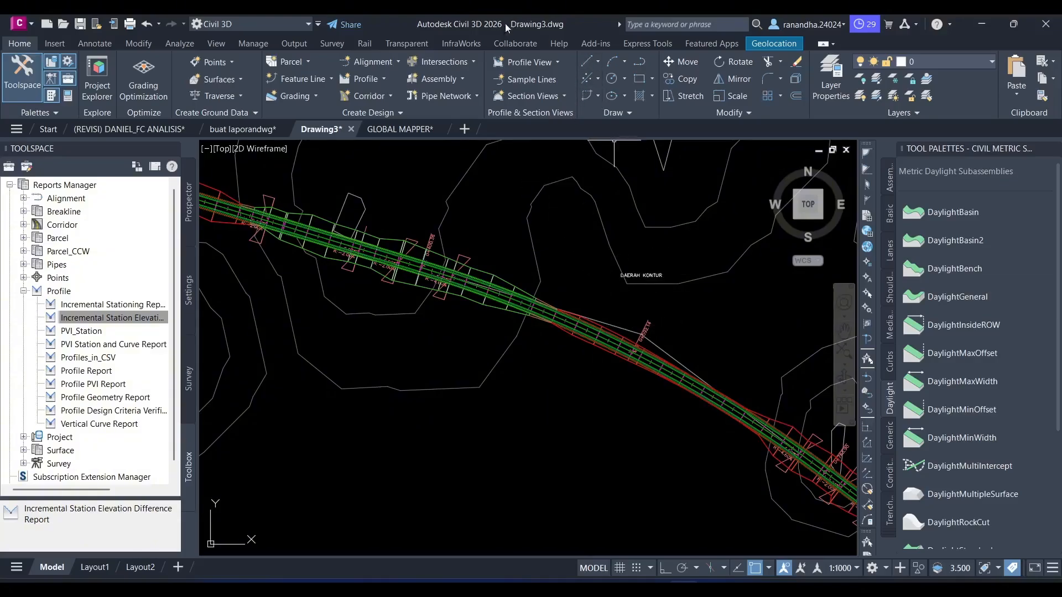
{"action": "left_click", "coordinate": [529, 80]}
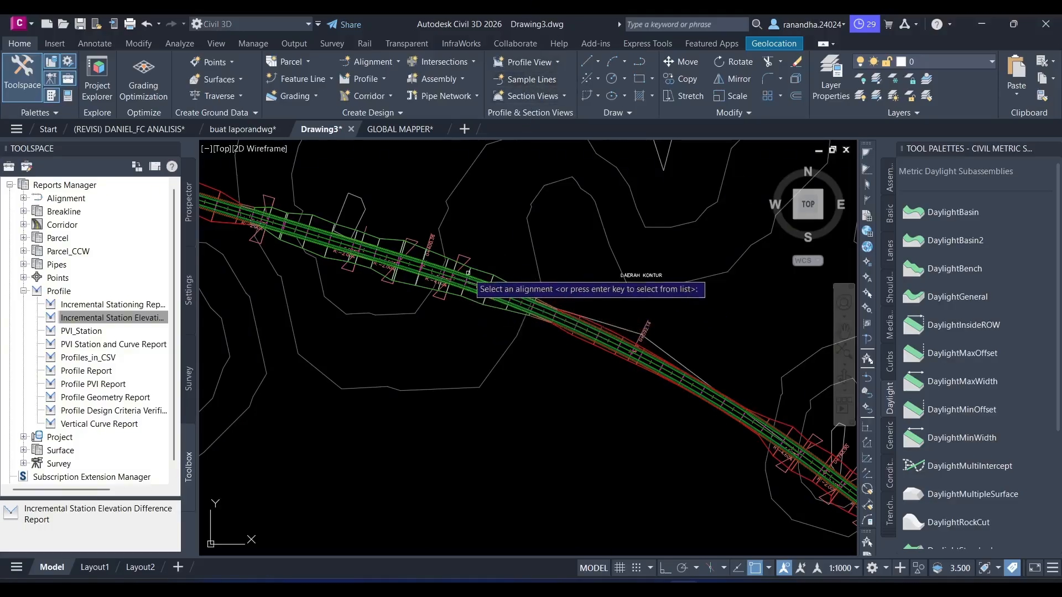
{"action": "key", "text": "Return"}
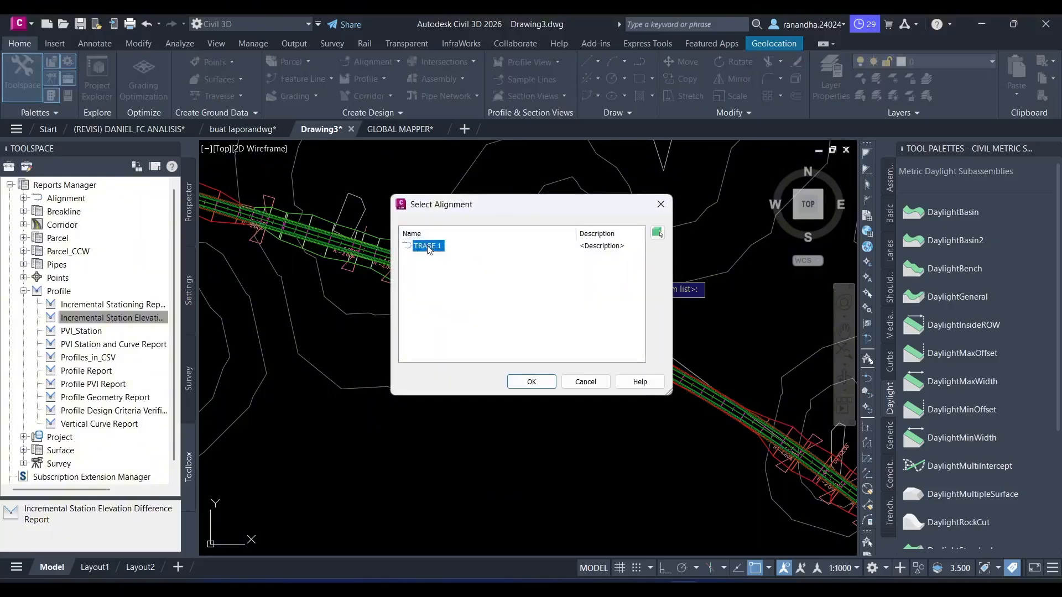
{"action": "left_click", "coordinate": [522, 380]}
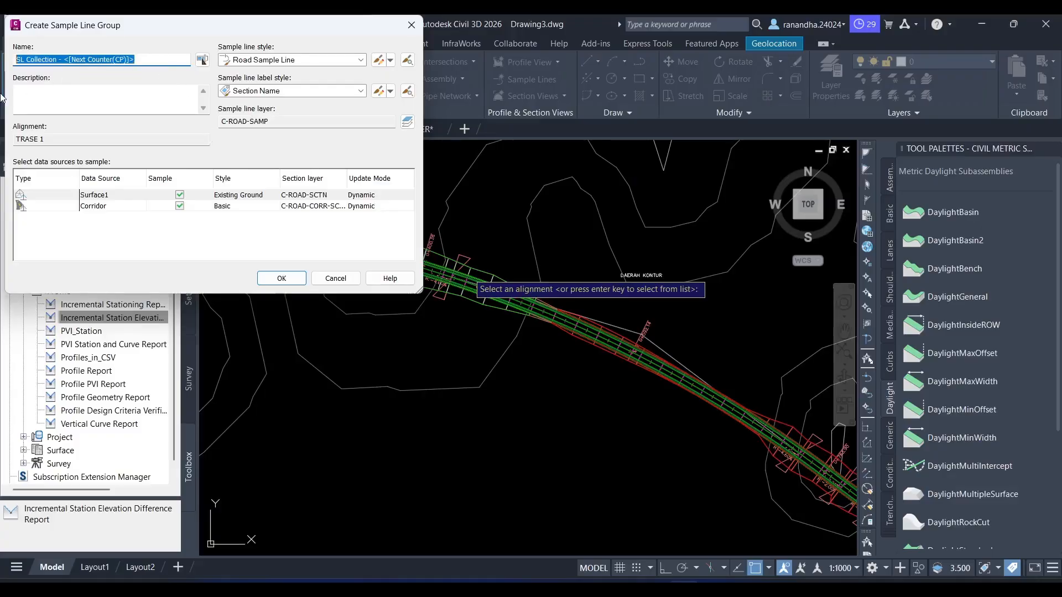
- Name the sample line group SAMPLE LINE 1 and accept both Surface1 and Corridor as sampled data sources
{"action": "type", "text": "A"}
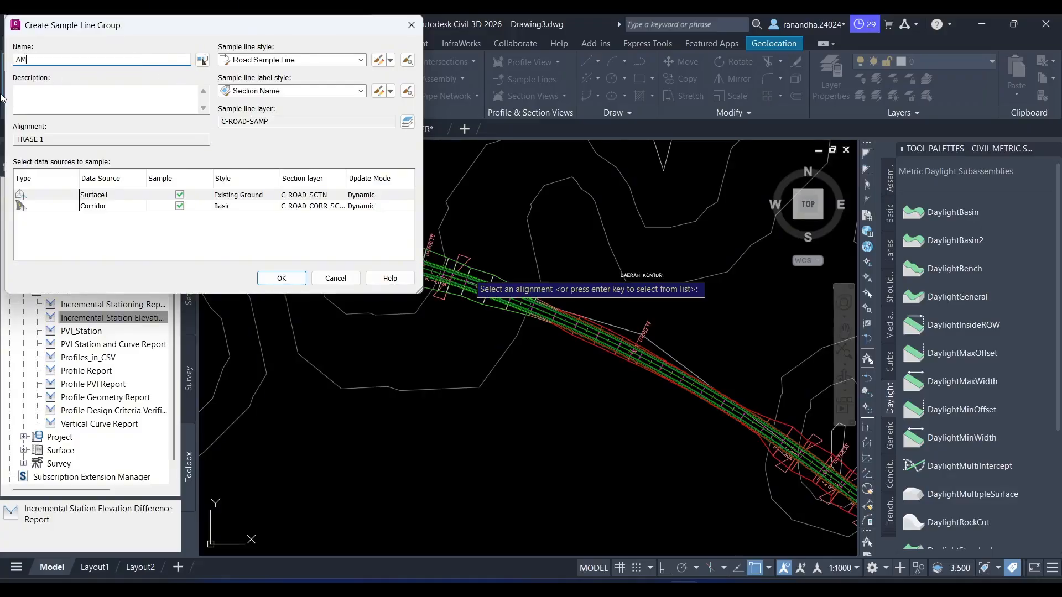
{"action": "type", "text": "M"}
{"action": "key", "text": "BackSpace"}
{"action": "key", "text": "BackSpace"}
{"action": "type", "text": "SAMPLE K"}
{"action": "key", "text": "BackSpace"}
{"action": "type", "text": "LINE 1"}
{"action": "left_click", "coordinate": [269, 278]}
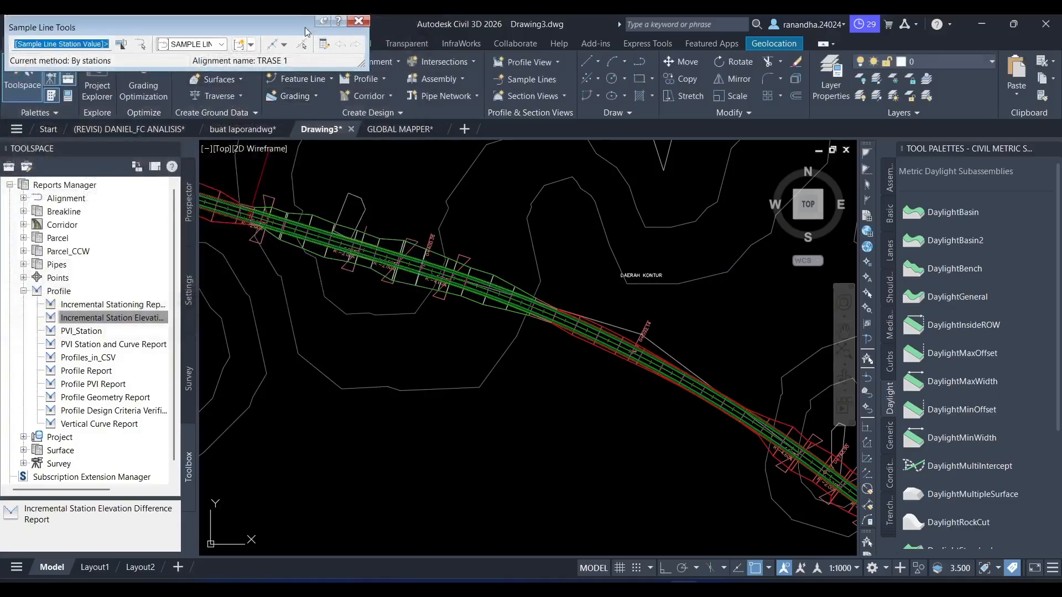
- Create sample lines by station range along the whole alignment, with At Range Start and At Range End set to True
{"action": "left_click", "coordinate": [283, 44]}
{"action": "left_click", "coordinate": [298, 60]}
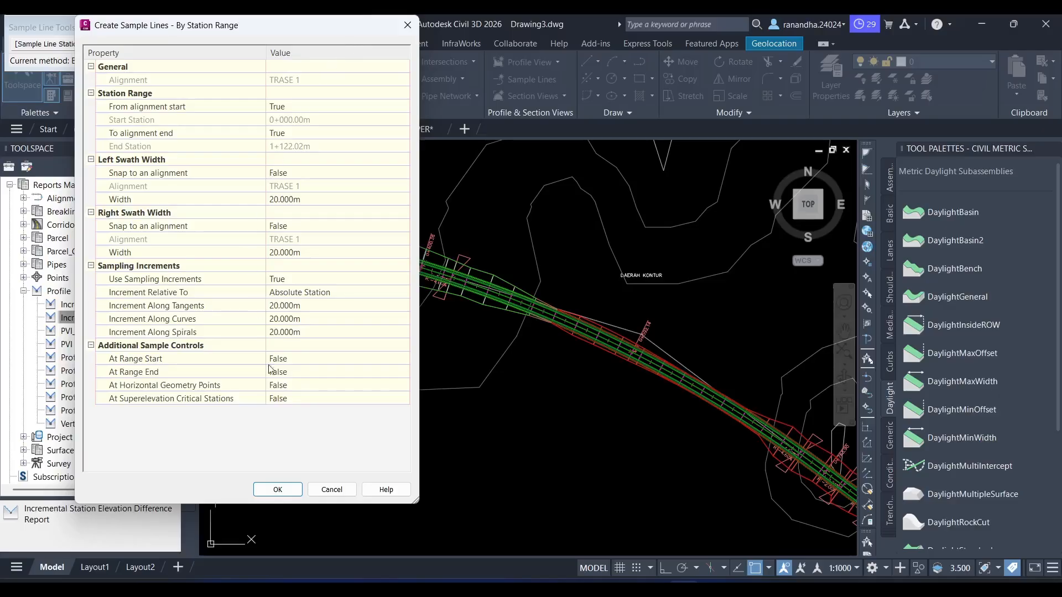
{"action": "left_click", "coordinate": [310, 373]}
{"action": "left_click", "coordinate": [308, 374]}
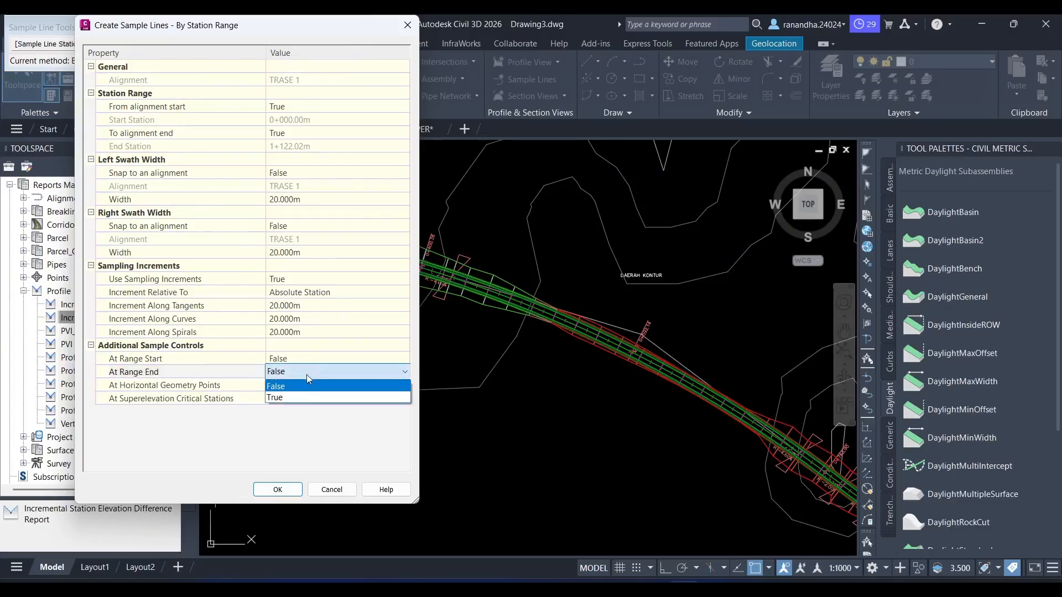
{"action": "left_click", "coordinate": [297, 398]}
{"action": "left_click", "coordinate": [292, 360]}
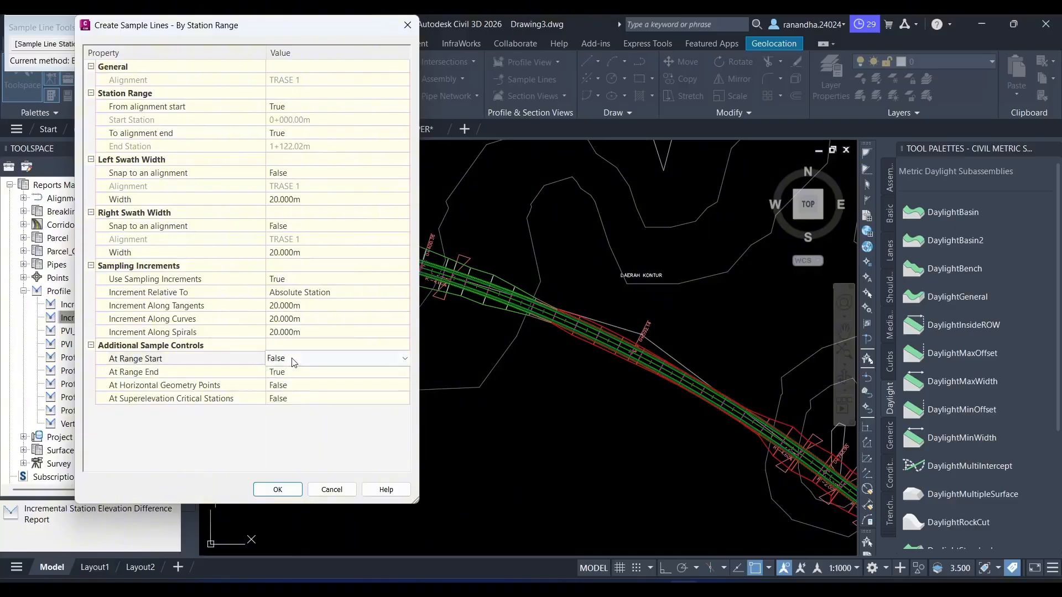
{"action": "left_click", "coordinate": [292, 359]}
{"action": "left_click", "coordinate": [301, 384]}
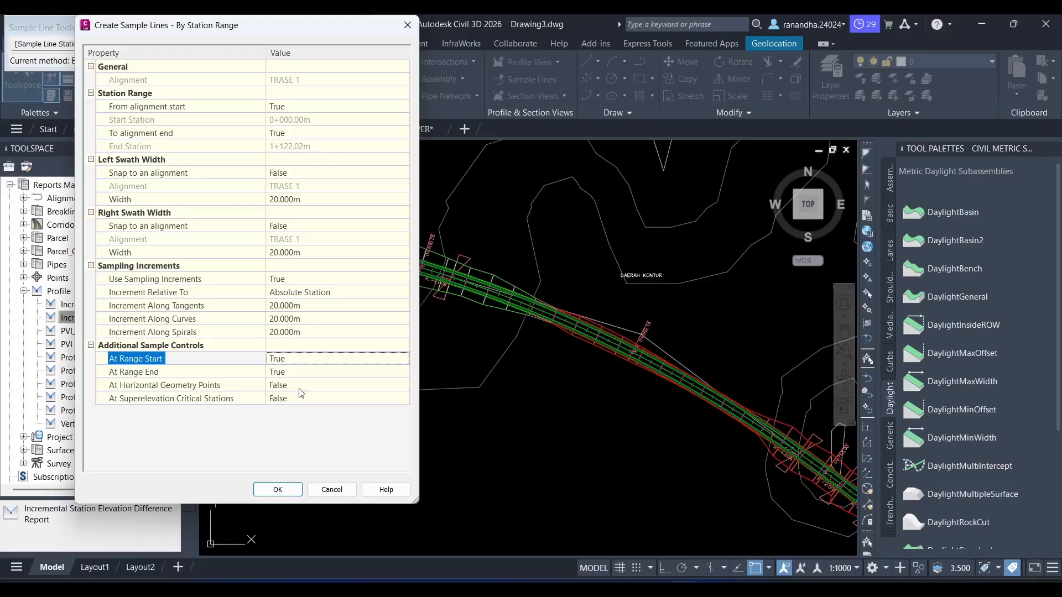
{"action": "left_click", "coordinate": [273, 487]}
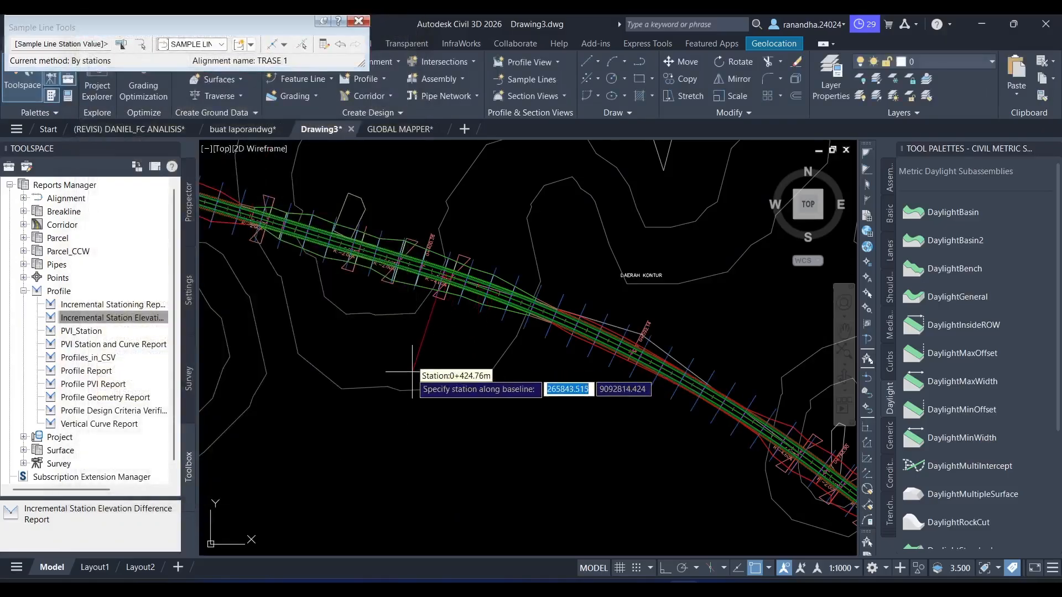
{"action": "key", "text": "Return"}
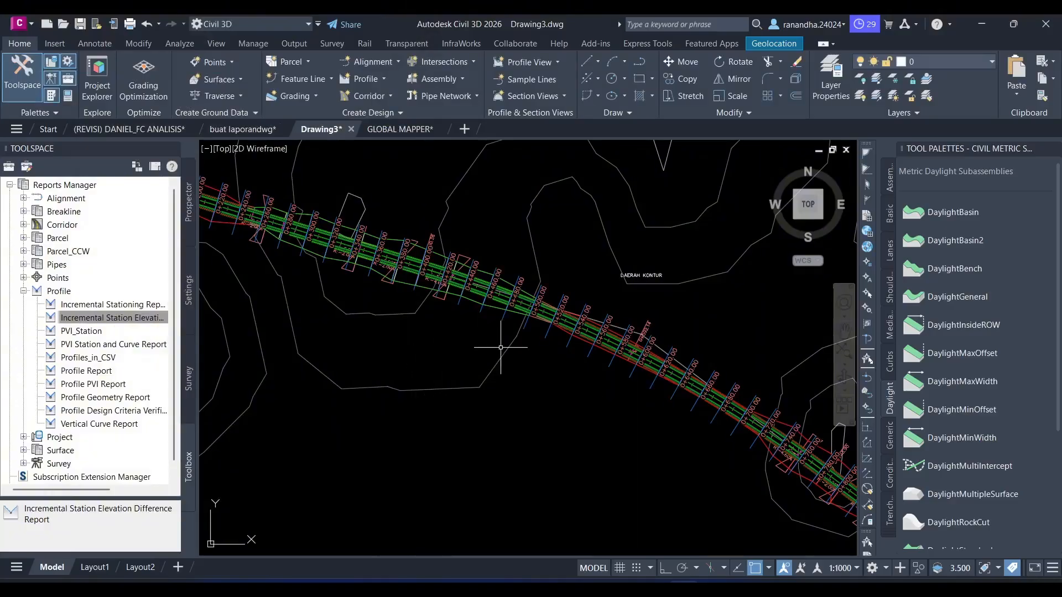
- Create a corridor surface for the road corridor from the Top links, and add those links as breaklines
{"action": "scroll", "coordinate": [500, 348], "scroll_direction": "up", "scroll_amount": 5}
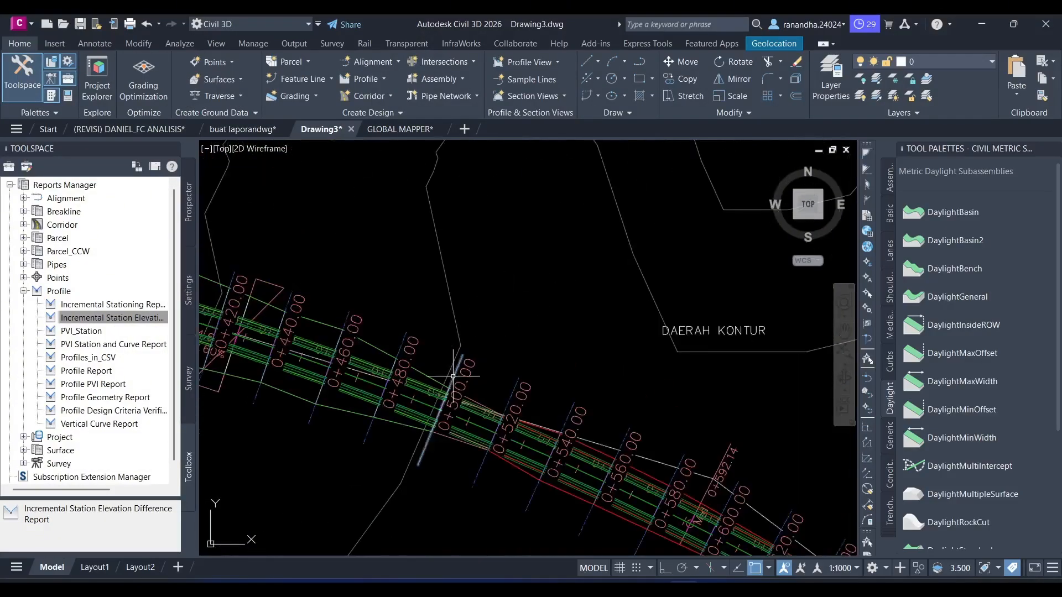
{"action": "scroll", "coordinate": [574, 301], "scroll_direction": "down", "scroll_amount": 5}
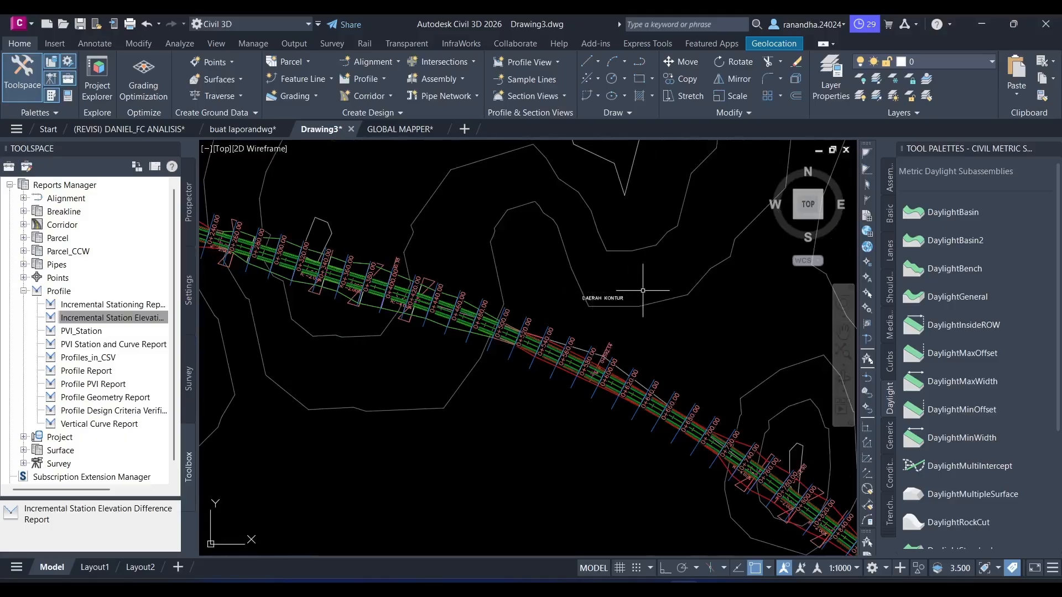
{"action": "scroll", "coordinate": [664, 289], "scroll_direction": "down", "scroll_amount": 5}
{"action": "scroll", "coordinate": [484, 307], "scroll_direction": "up", "scroll_amount": 3}
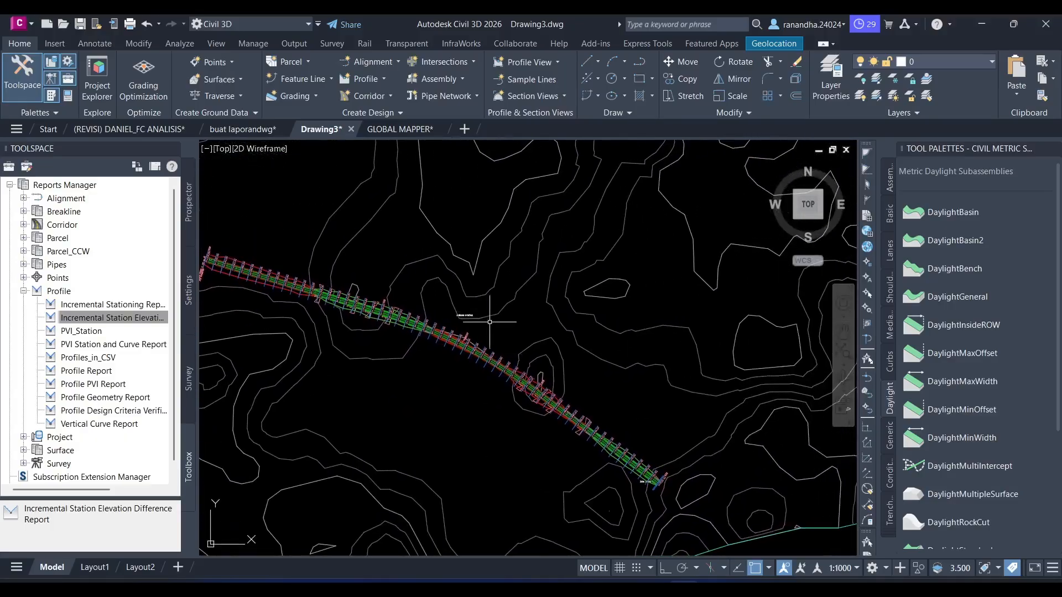
{"action": "scroll", "coordinate": [434, 326], "scroll_direction": "up", "scroll_amount": 6}
{"action": "left_click", "coordinate": [399, 372]}
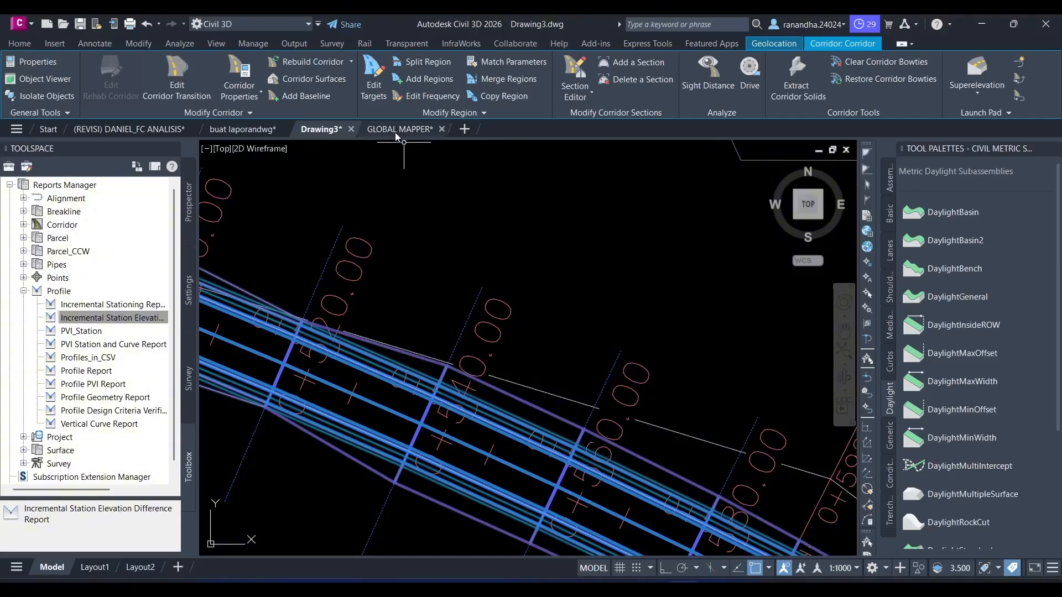
{"action": "left_click", "coordinate": [310, 79]}
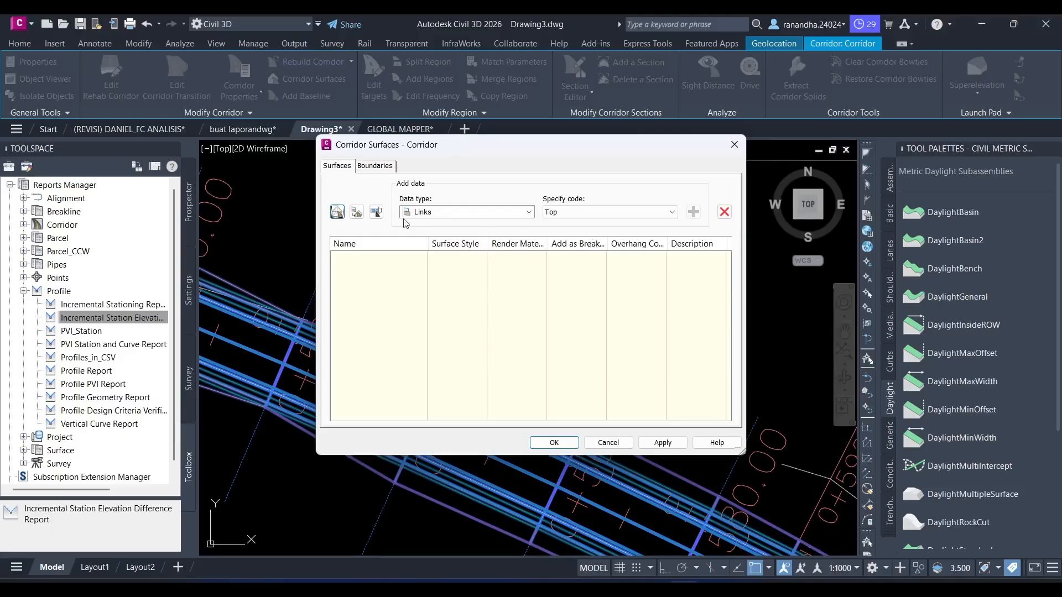
{"action": "left_click", "coordinate": [339, 216]}
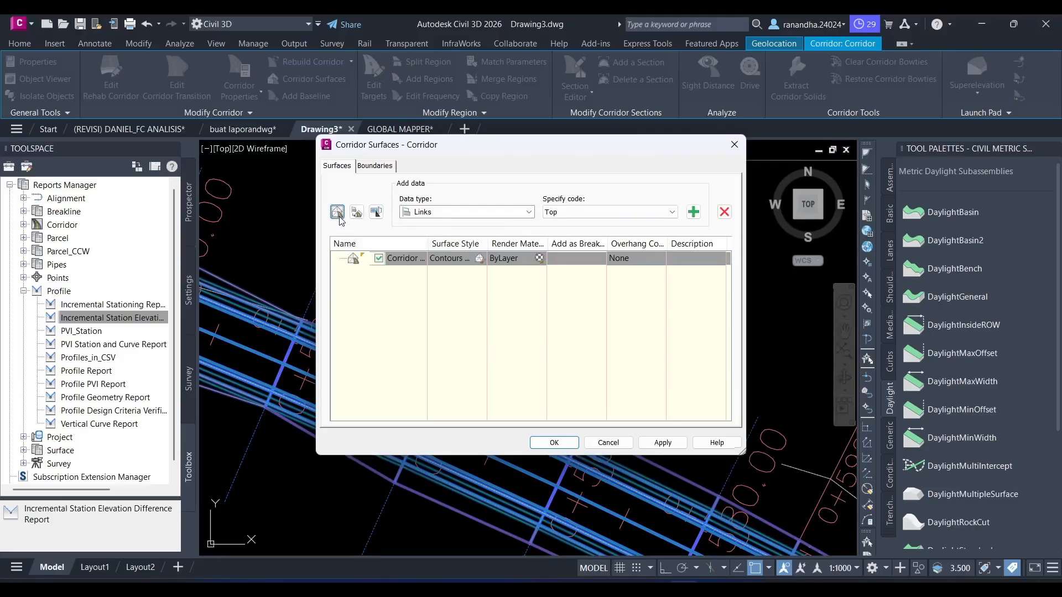
{"action": "left_click", "coordinate": [695, 212]}
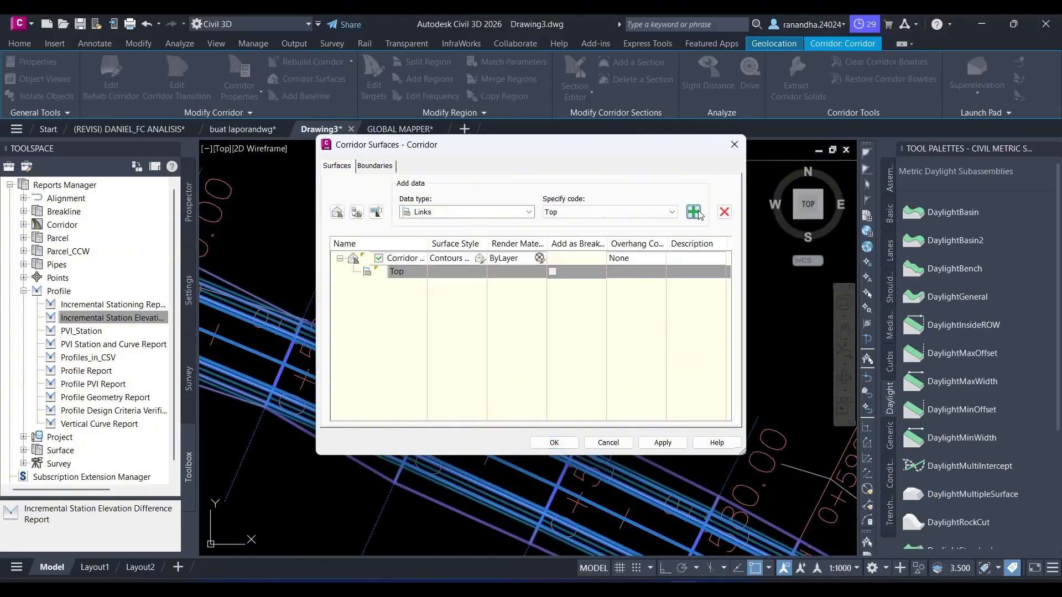
{"action": "left_click", "coordinate": [555, 272]}
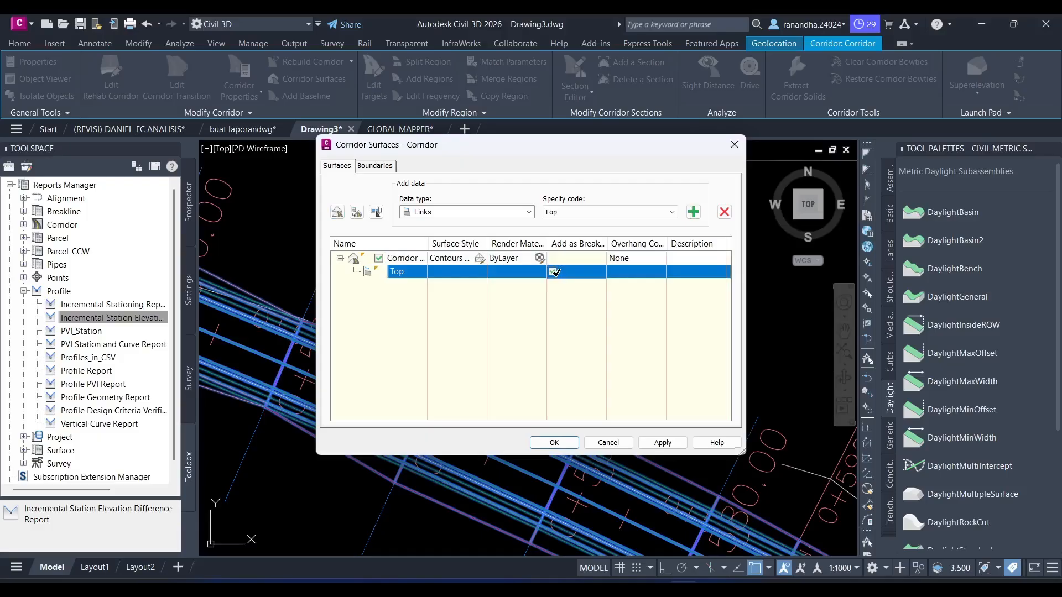
- Add an automatic outside boundary to the corridor surface Corridor - (1) using the Daylight feature lines
{"action": "left_click", "coordinate": [374, 167]}
{"action": "left_click", "coordinate": [396, 206]}
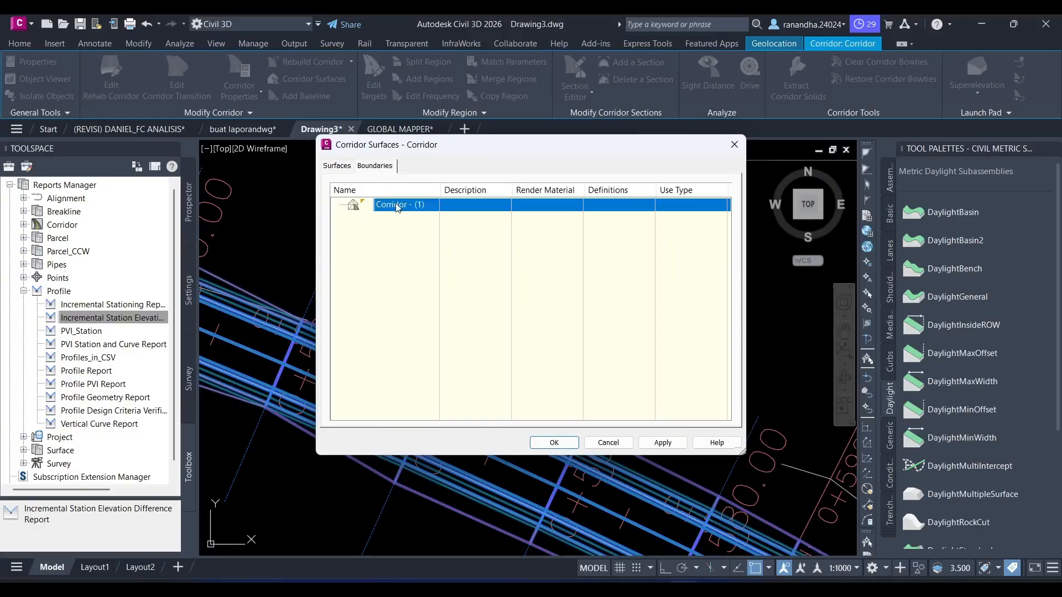
{"action": "right_click", "coordinate": [396, 206]}
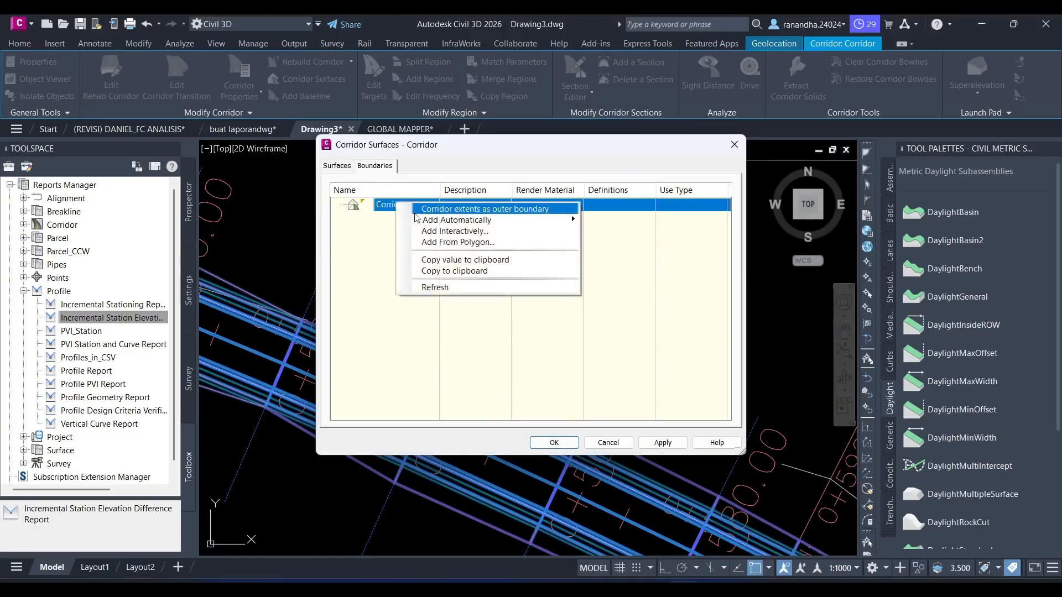
{"action": "mouse_move", "coordinate": [486, 221]}
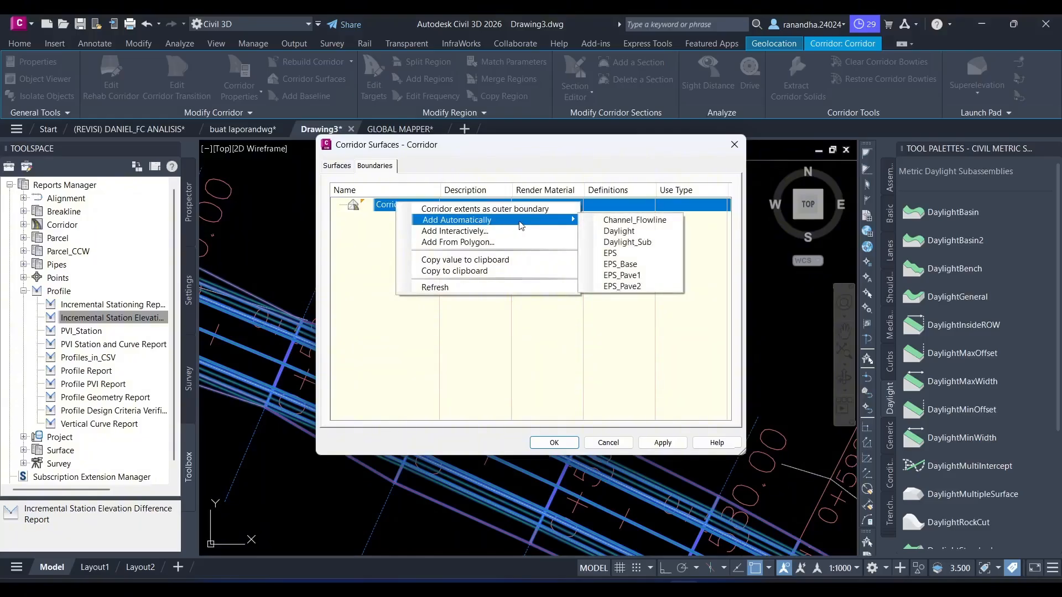
{"action": "left_click", "coordinate": [636, 231]}
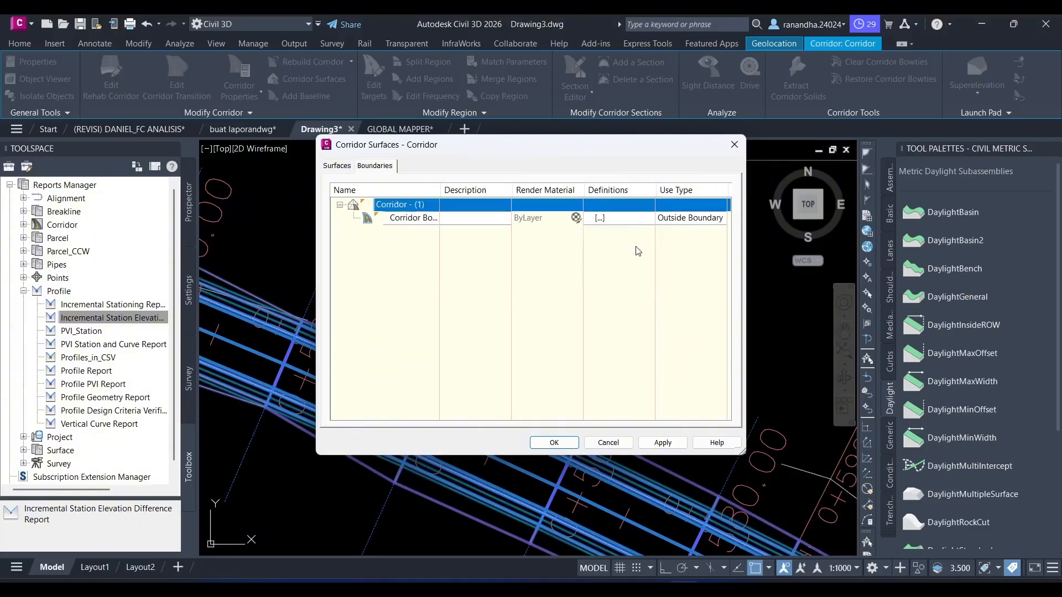
- Apply the corridor surface changes, rebuild the corridor, and deselect it
{"action": "left_click", "coordinate": [660, 443]}
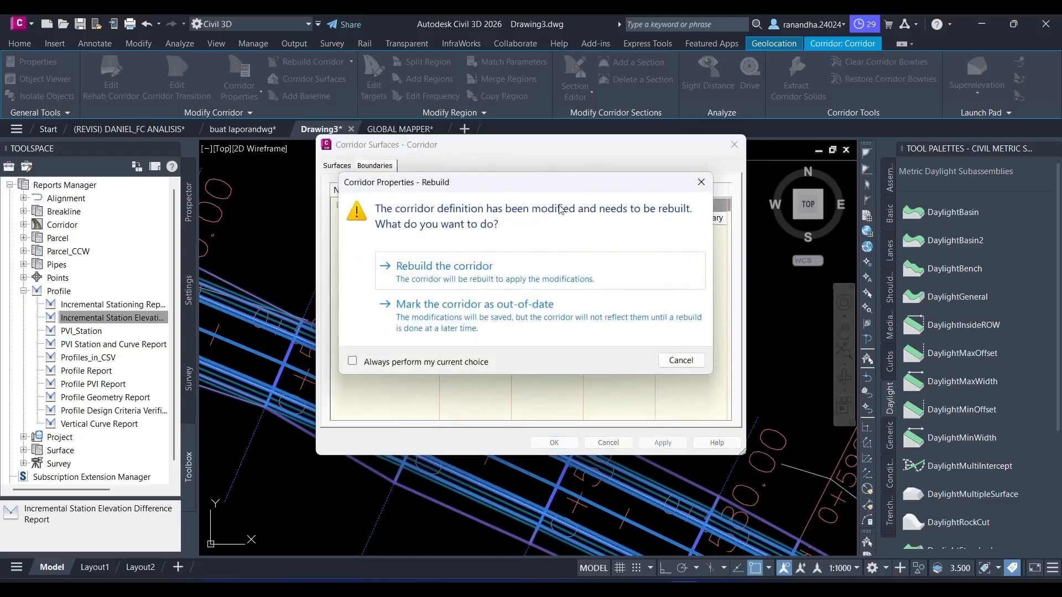
{"action": "left_click", "coordinate": [473, 278]}
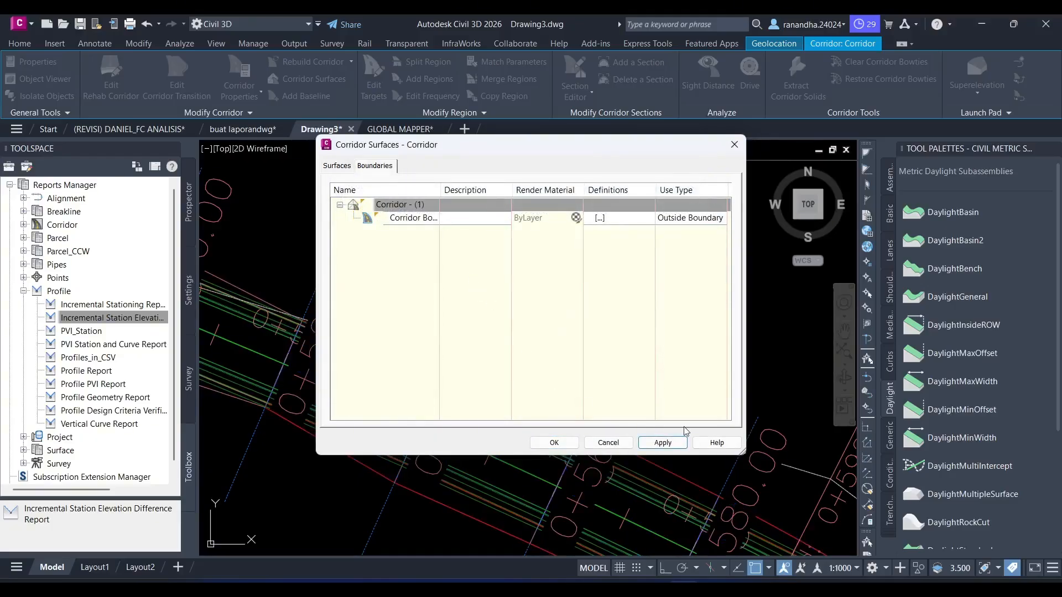
{"action": "left_click", "coordinate": [553, 443]}
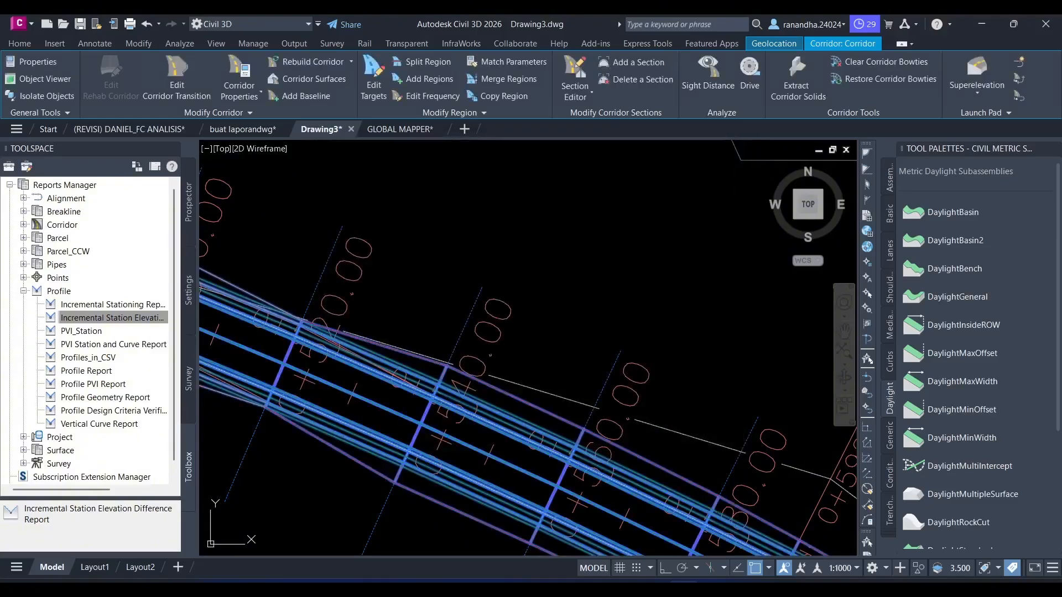
{"action": "scroll", "coordinate": [548, 320], "scroll_direction": "down", "scroll_amount": 3}
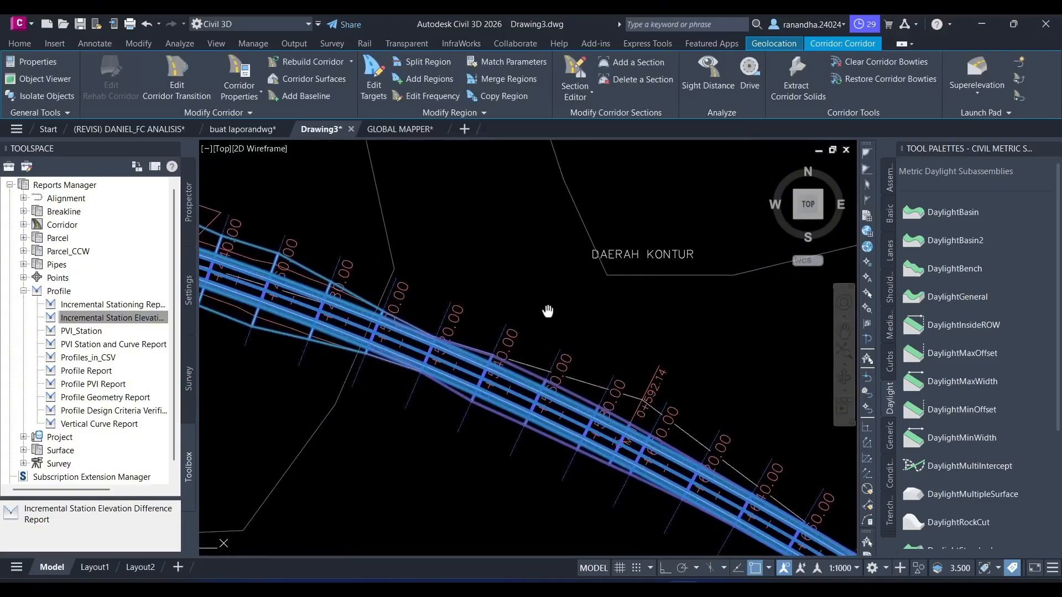
{"action": "key", "text": "Escape"}
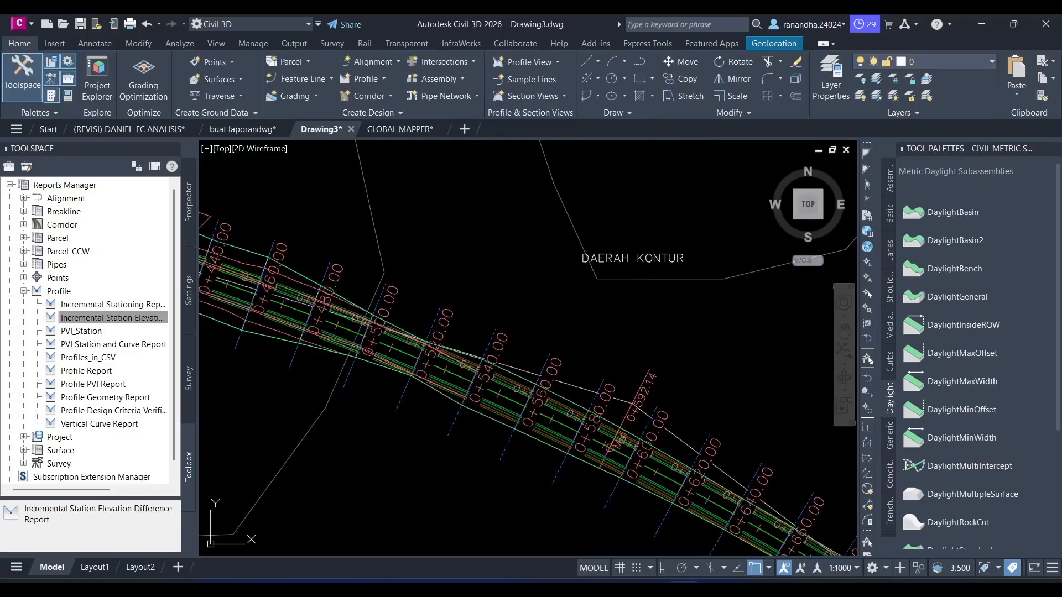
{"action": "left_click", "coordinate": [507, 410]}
{"action": "mouse_move", "coordinate": [508, 410]}
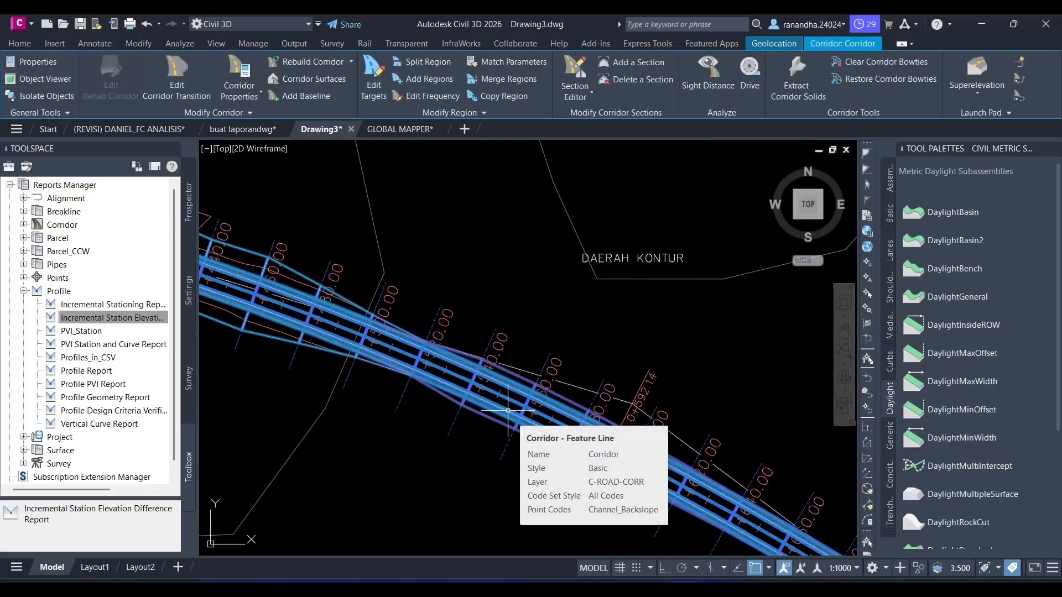
{"action": "key", "text": "Escape"}
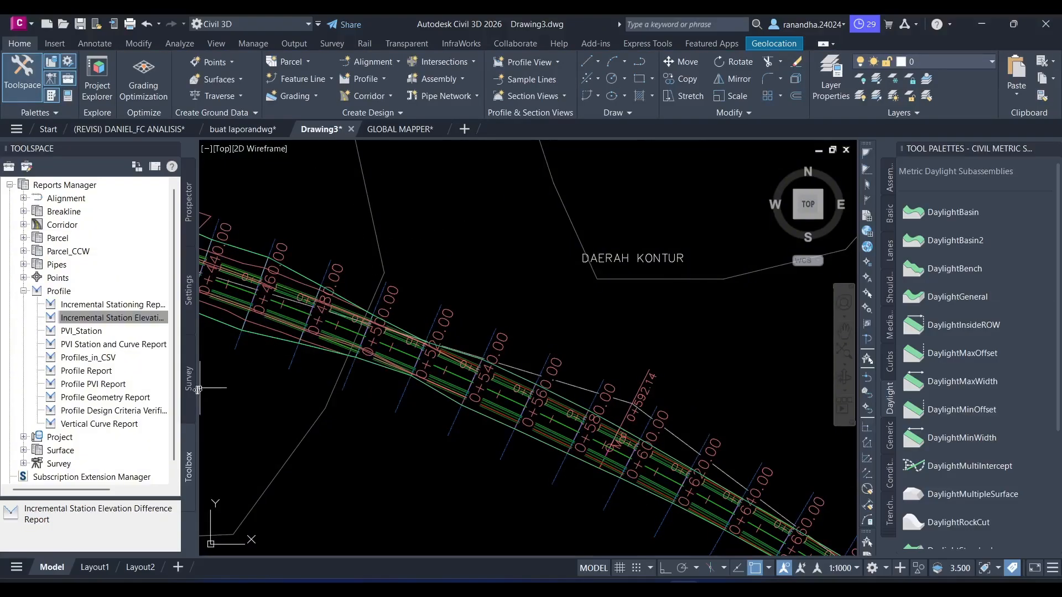
{"action": "mouse_move", "coordinate": [203, 356]}
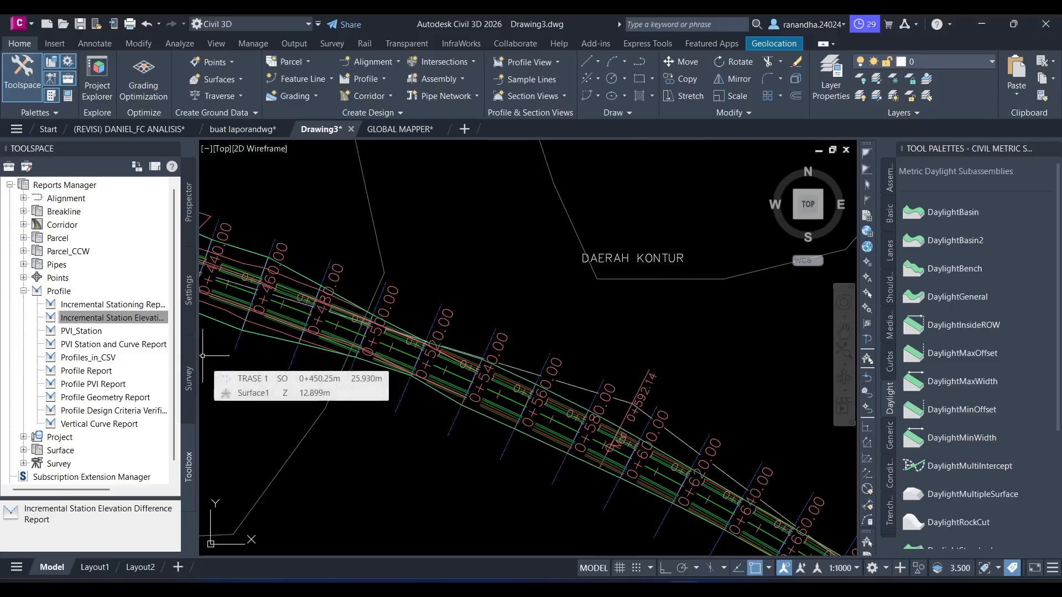
- Start creating a new TIN surface in the drawing's surface collection and name it KONTUR 2
{"action": "left_click", "coordinate": [189, 218]}
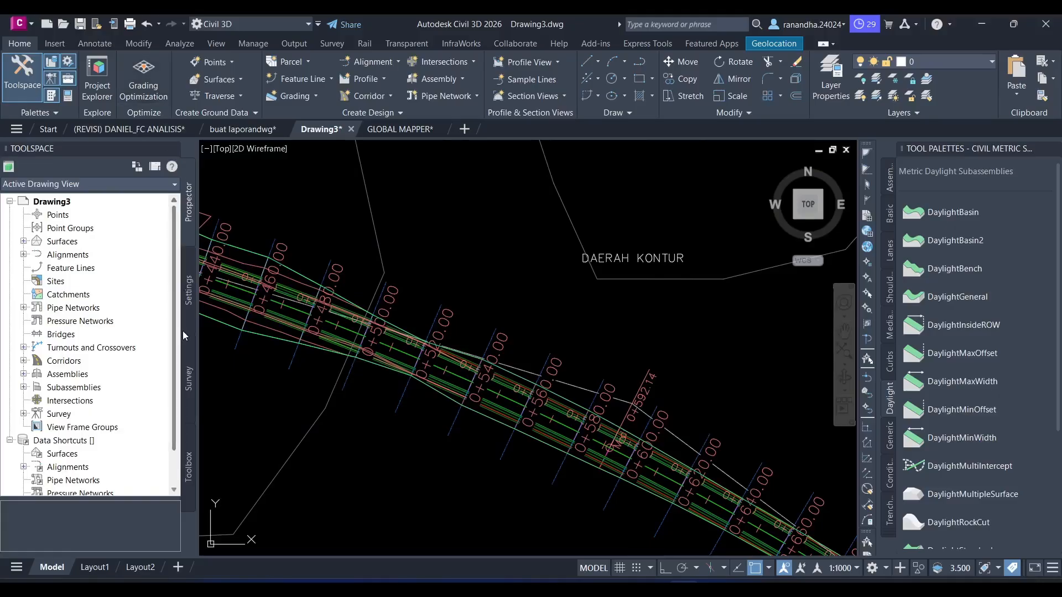
{"action": "left_click", "coordinate": [189, 293]}
{"action": "left_click", "coordinate": [189, 211]}
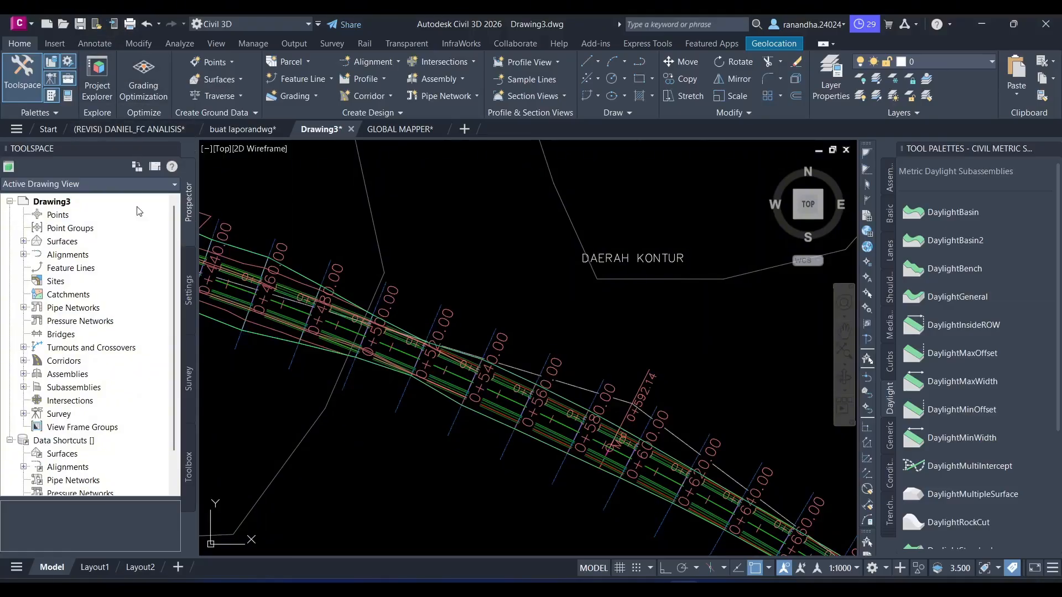
{"action": "left_click", "coordinate": [186, 249]}
{"action": "left_click", "coordinate": [192, 222]}
{"action": "left_click", "coordinate": [23, 241]}
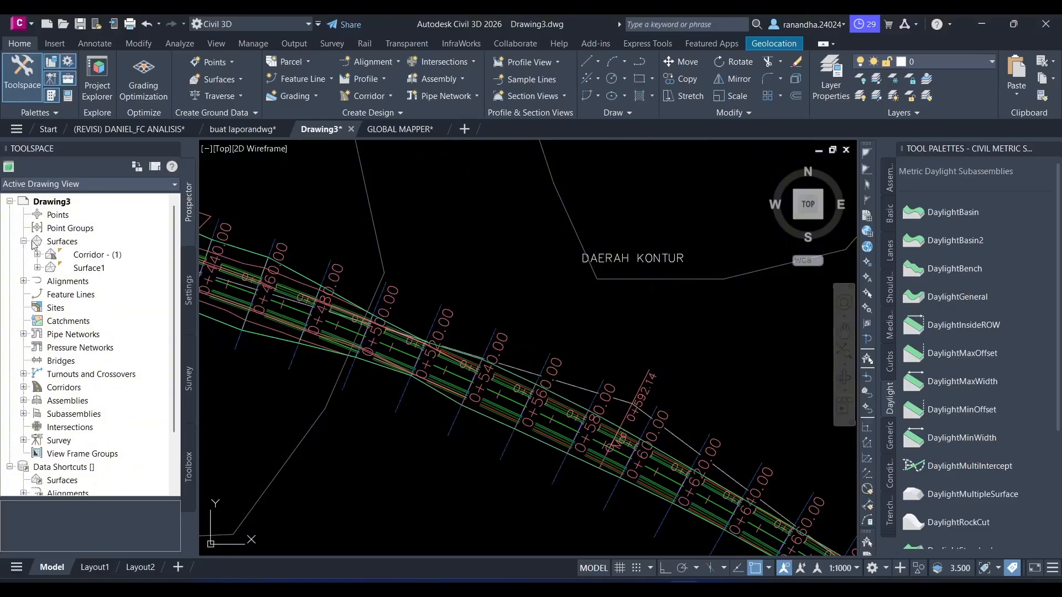
{"action": "left_click", "coordinate": [61, 242]}
{"action": "right_click", "coordinate": [61, 242]}
{"action": "left_click", "coordinate": [92, 250]}
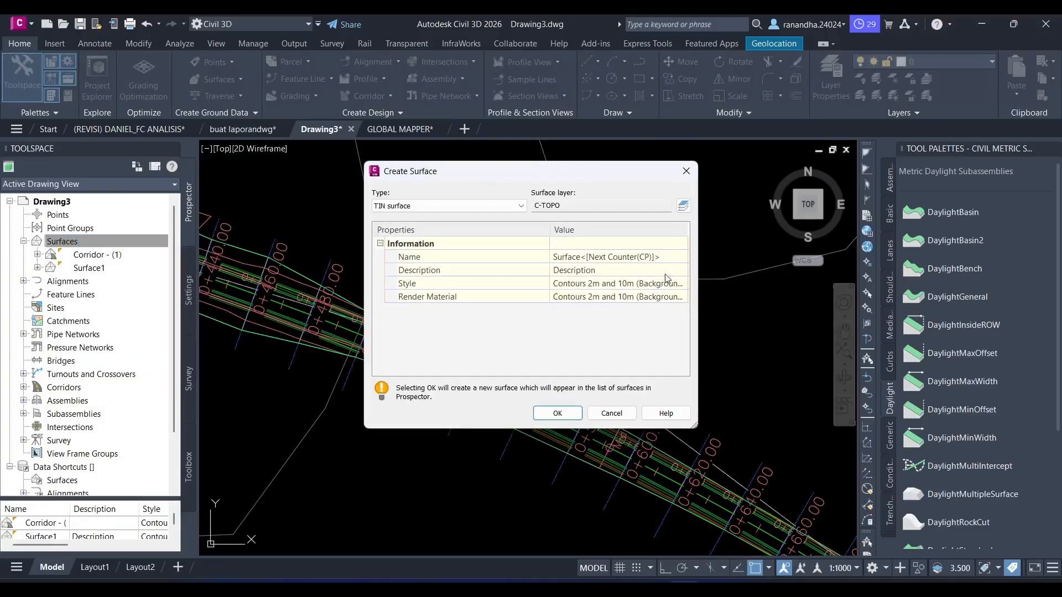
{"action": "left_click", "coordinate": [598, 258]}
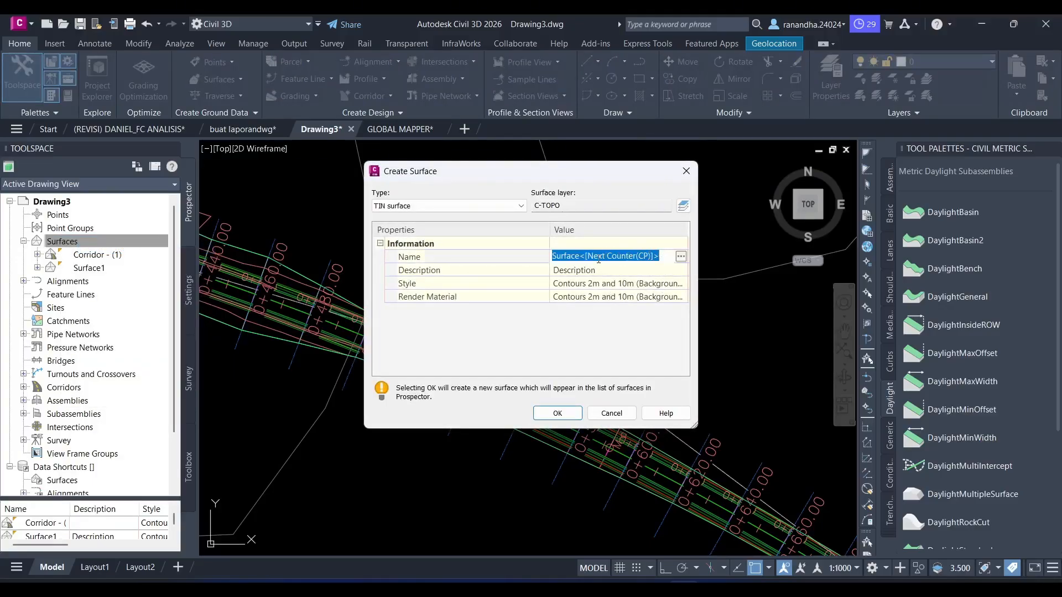
{"action": "type", "text": "KONTUR 2"}
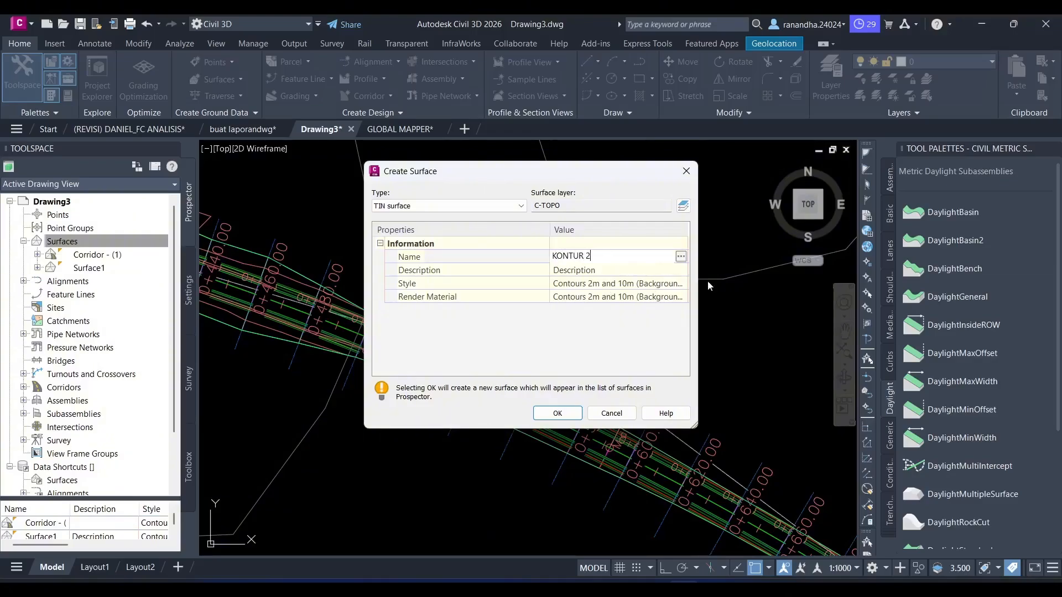
{"action": "key", "text": "Return"}
- Assign the Contours 1m and 5m (Design) style to the new surface and create it
{"action": "left_click", "coordinate": [681, 283]}
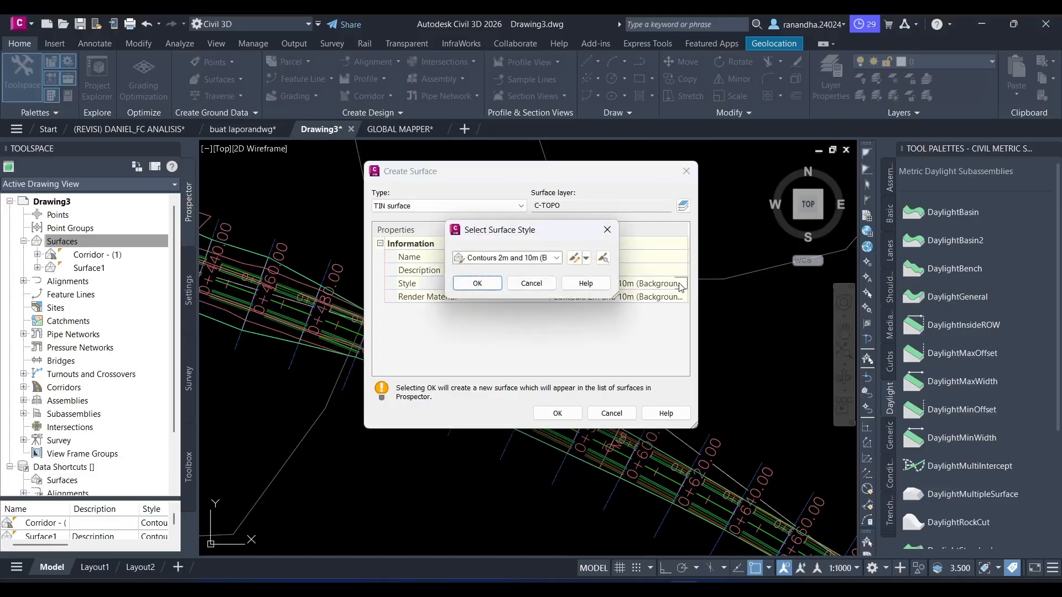
{"action": "left_click", "coordinate": [540, 259]}
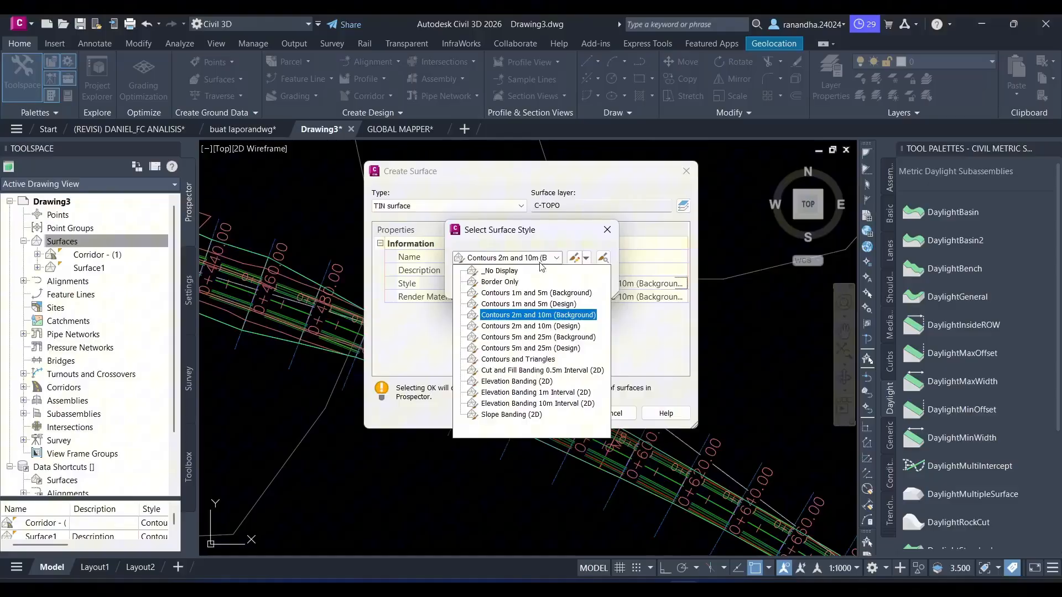
{"action": "left_click", "coordinate": [545, 304]}
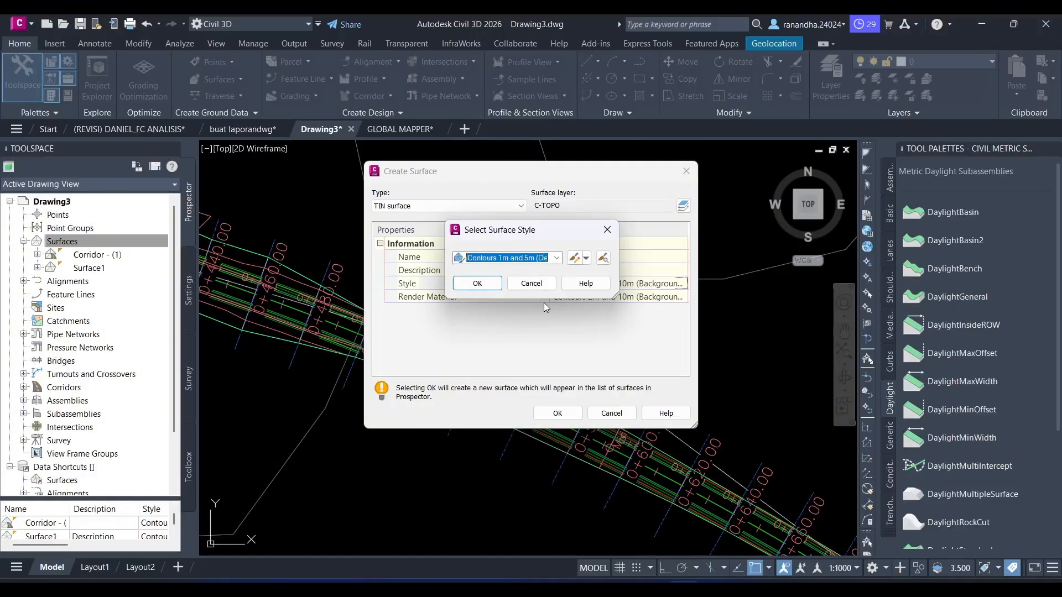
{"action": "left_click", "coordinate": [494, 287]}
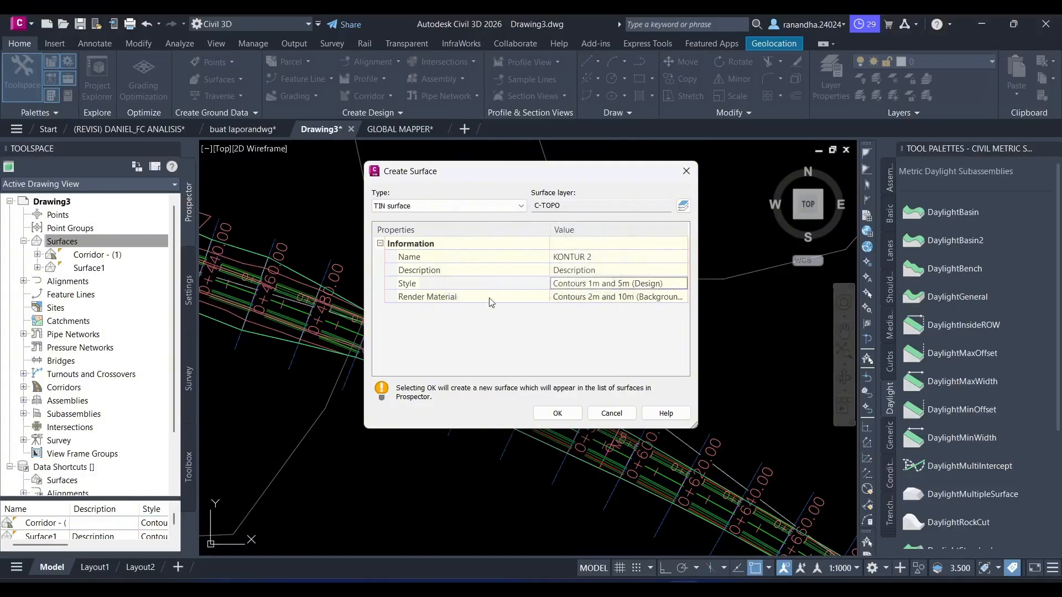
{"action": "left_click", "coordinate": [546, 417]}
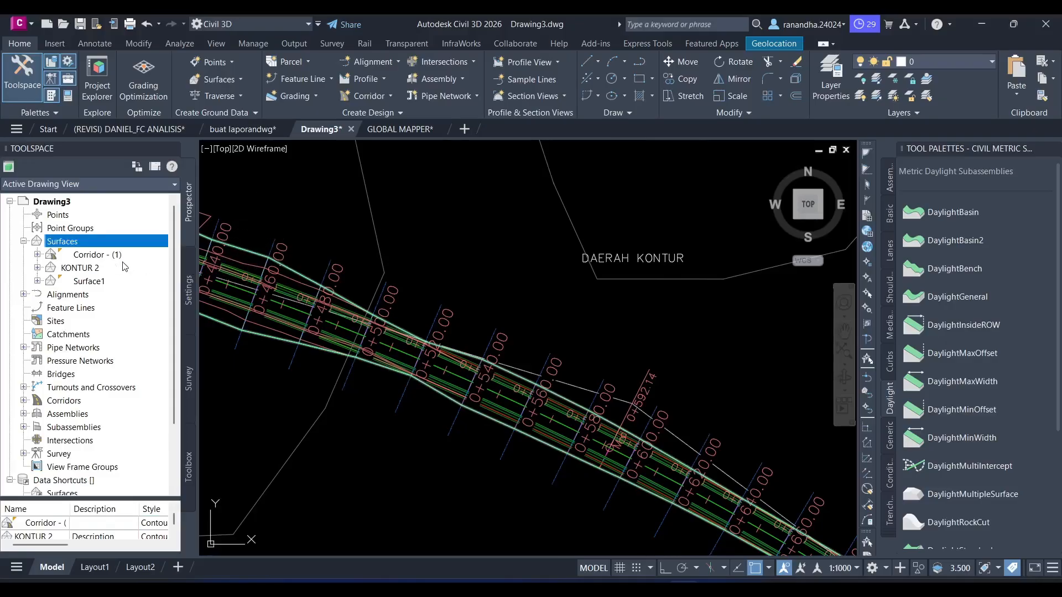
- Paste Surface1 into KONTUR 2 as an edit in the surface's definition
{"action": "left_click", "coordinate": [38, 269]}
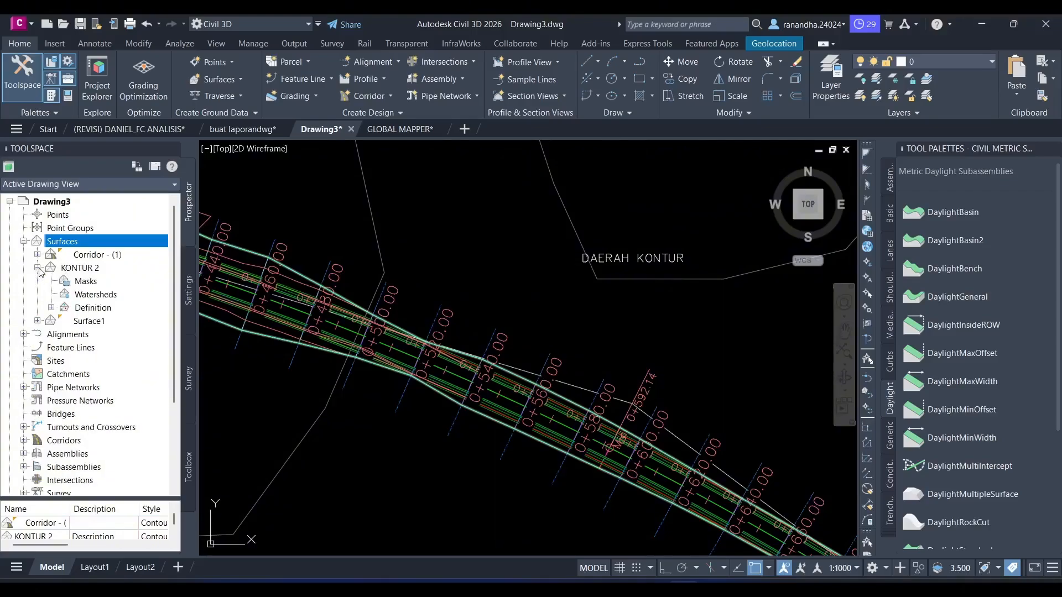
{"action": "left_click", "coordinate": [51, 308]}
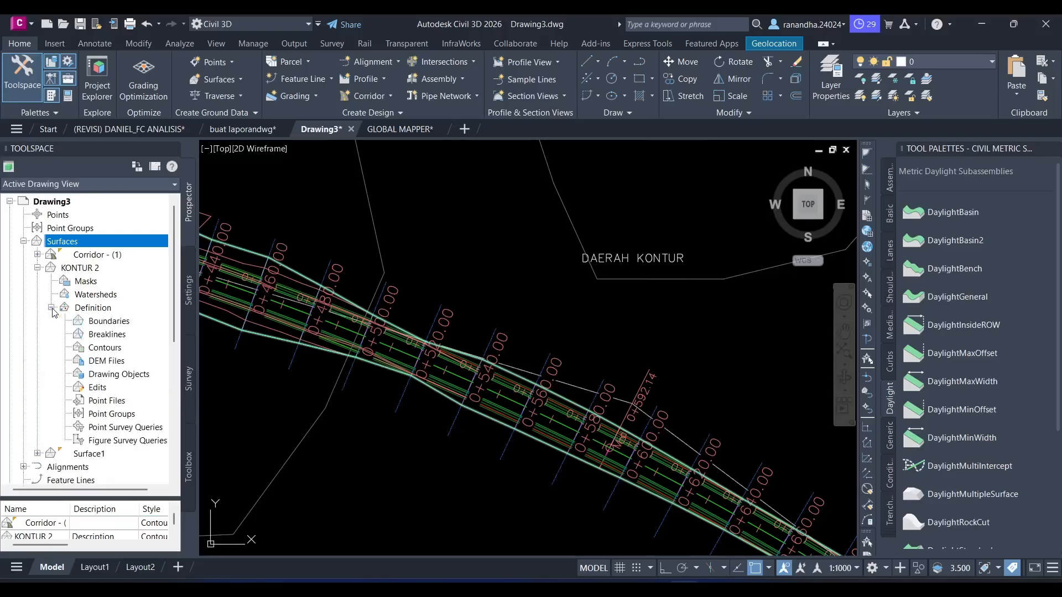
{"action": "left_click", "coordinate": [103, 389]}
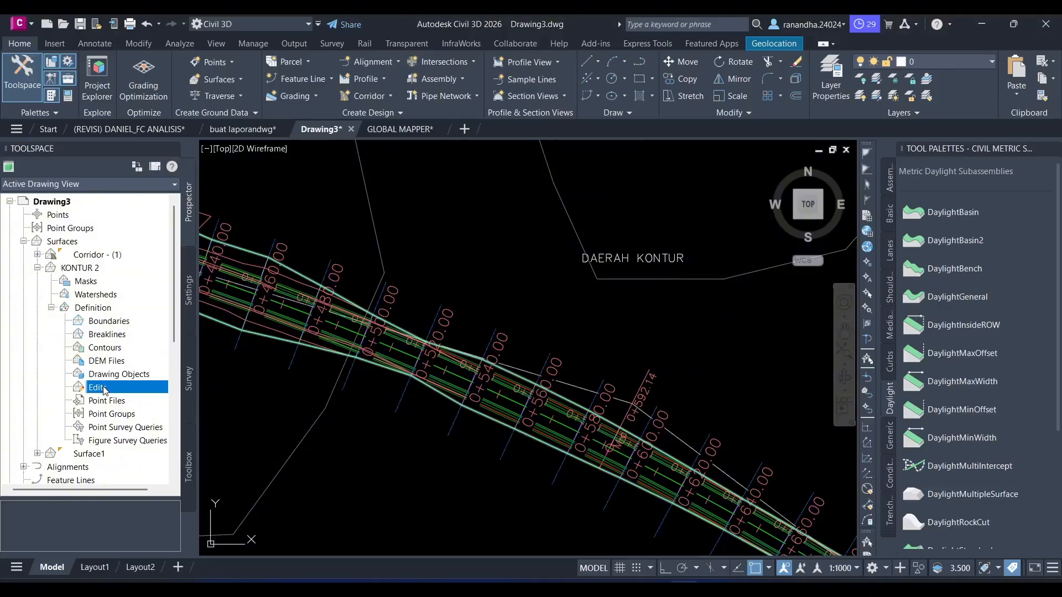
{"action": "left_click", "coordinate": [87, 312]}
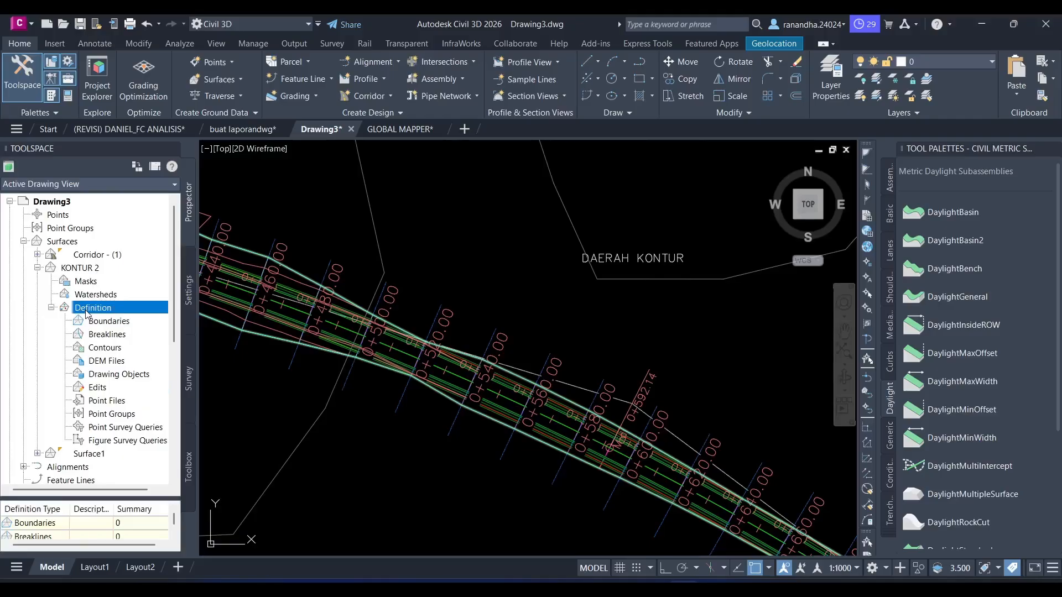
{"action": "left_click", "coordinate": [82, 387]}
{"action": "right_click", "coordinate": [103, 388]}
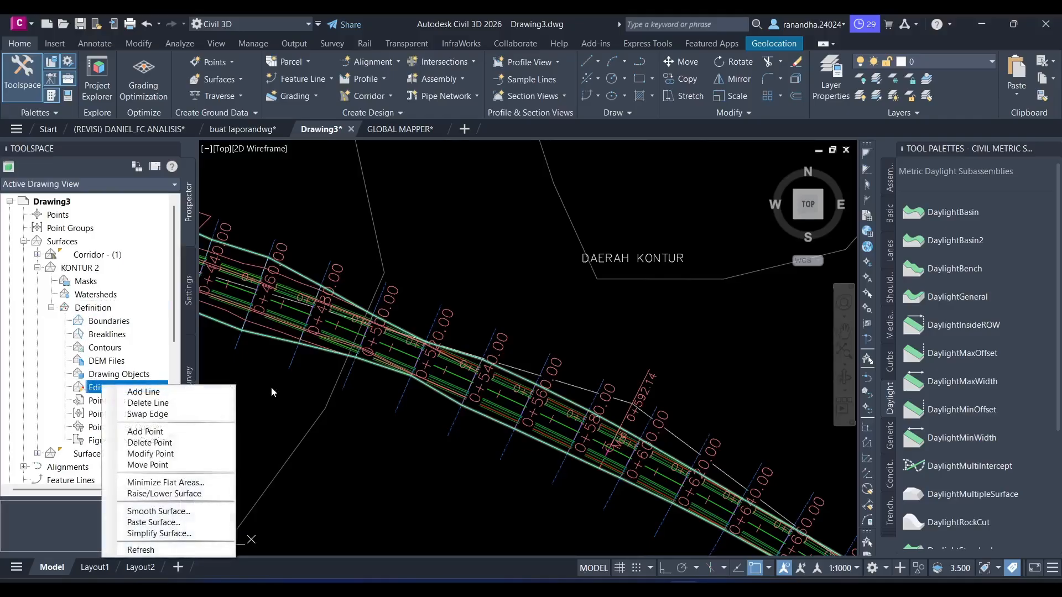
{"action": "left_click", "coordinate": [166, 523]}
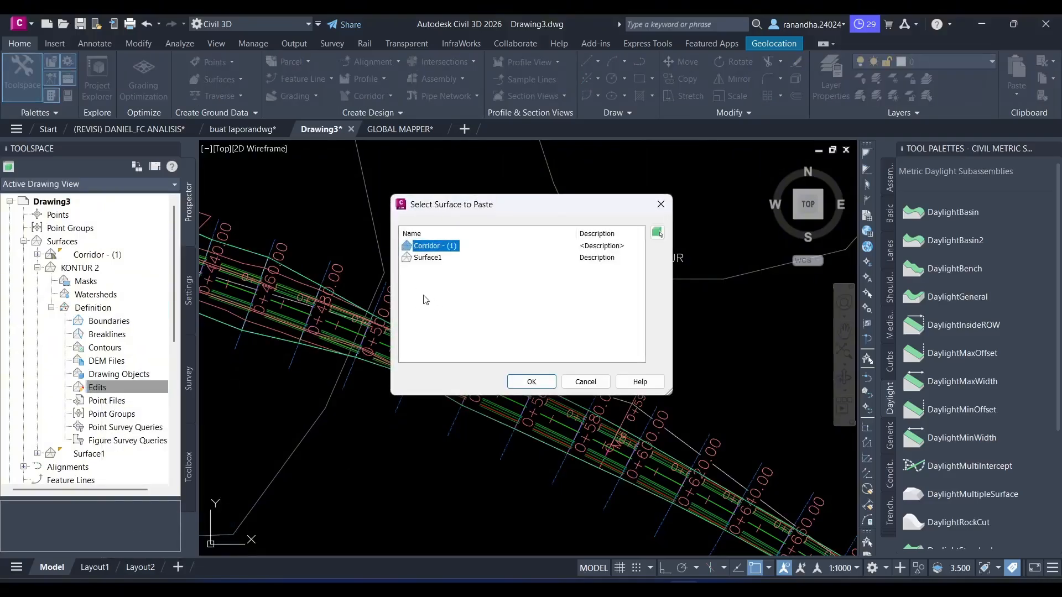
{"action": "left_click", "coordinate": [439, 257]}
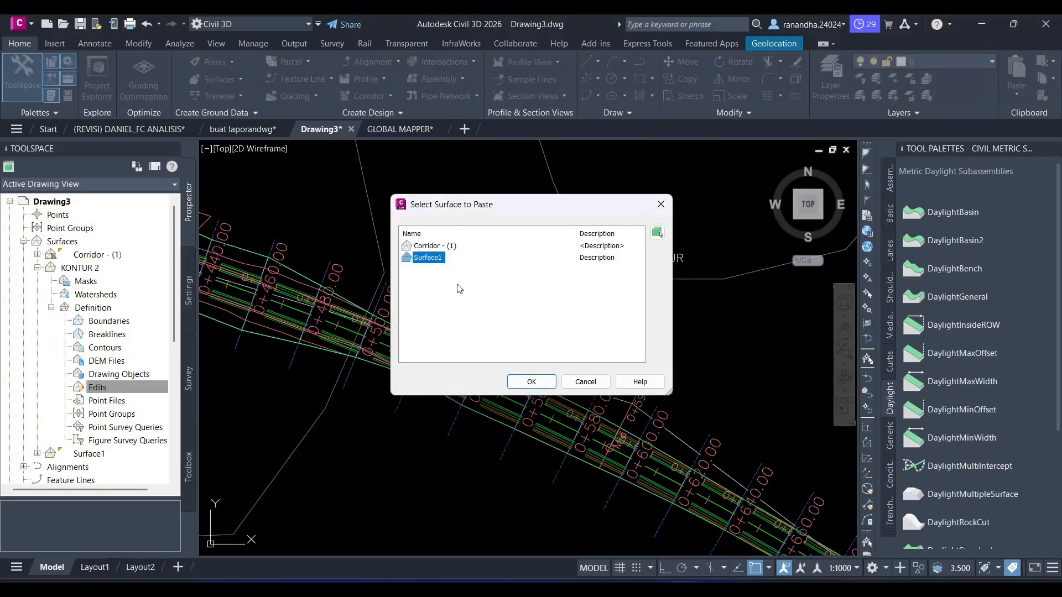
{"action": "left_click", "coordinate": [516, 379]}
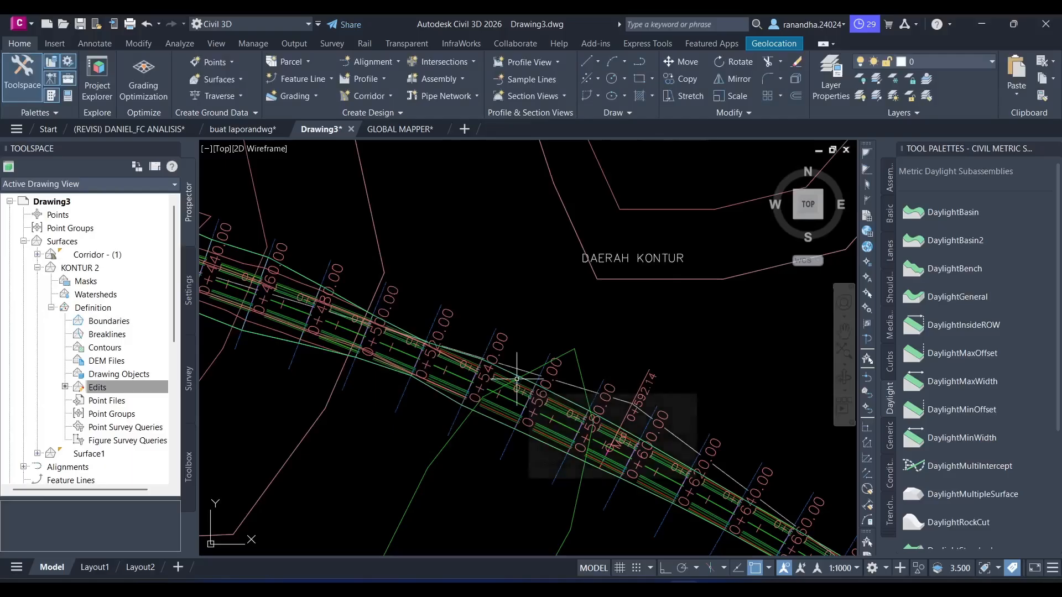
- Start adding a boundary of type Hide to the KONTUR 2 surface's definition, keeping the non-destructive breakline option
{"action": "left_click", "coordinate": [124, 383]}
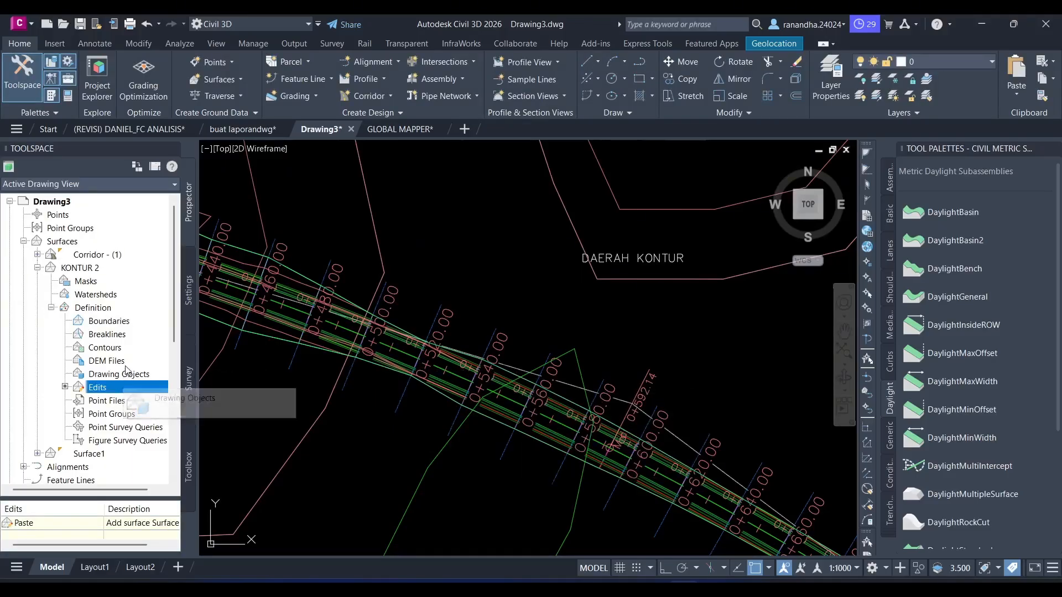
{"action": "left_click", "coordinate": [124, 323]}
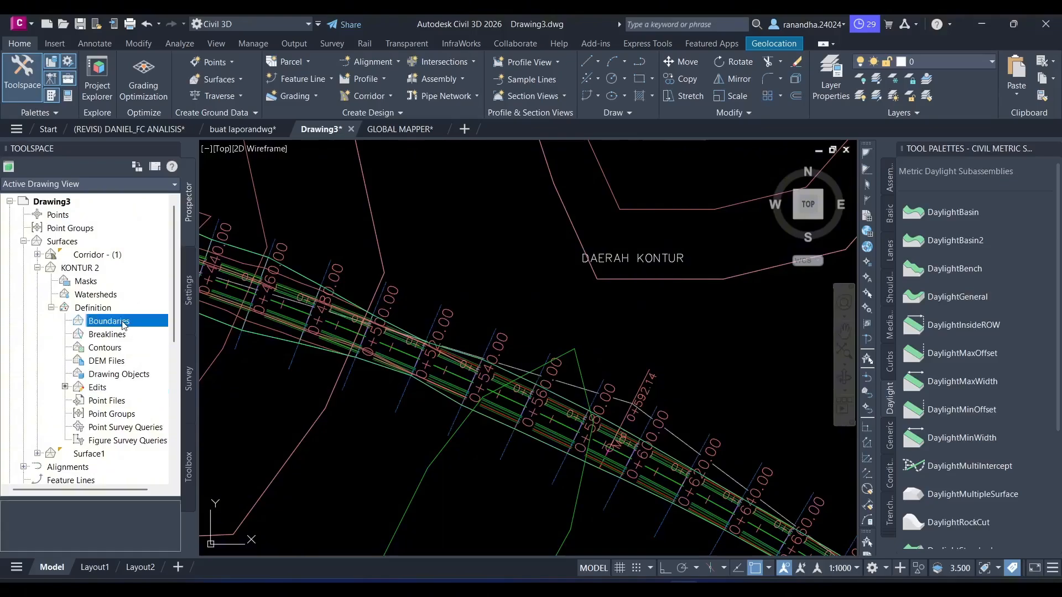
{"action": "right_click", "coordinate": [124, 324]}
{"action": "left_click", "coordinate": [154, 329]}
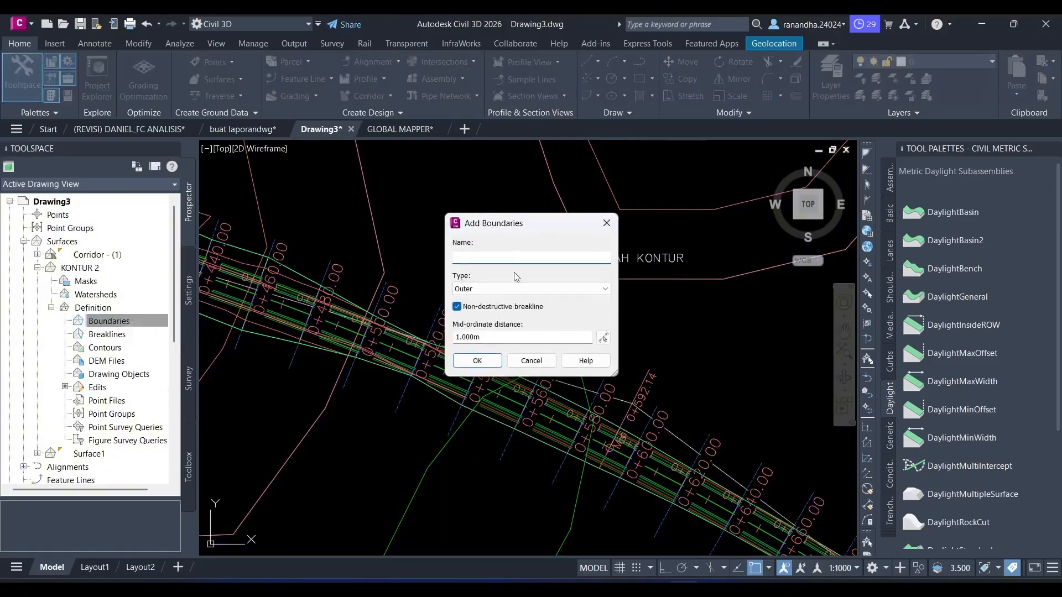
{"action": "left_click", "coordinate": [505, 294]}
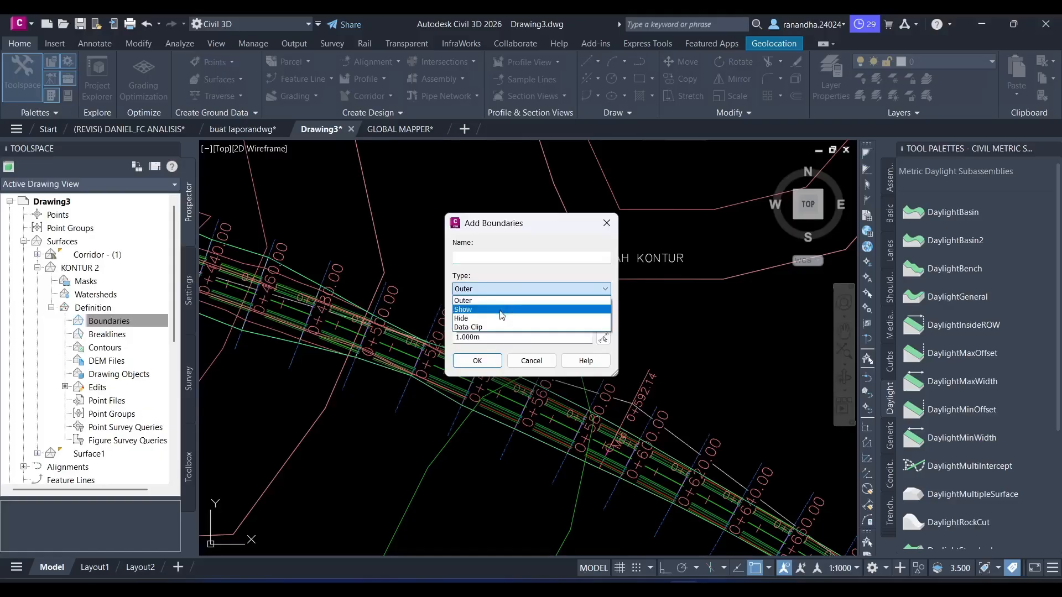
{"action": "left_click", "coordinate": [502, 314]}
{"action": "left_click", "coordinate": [483, 362]}
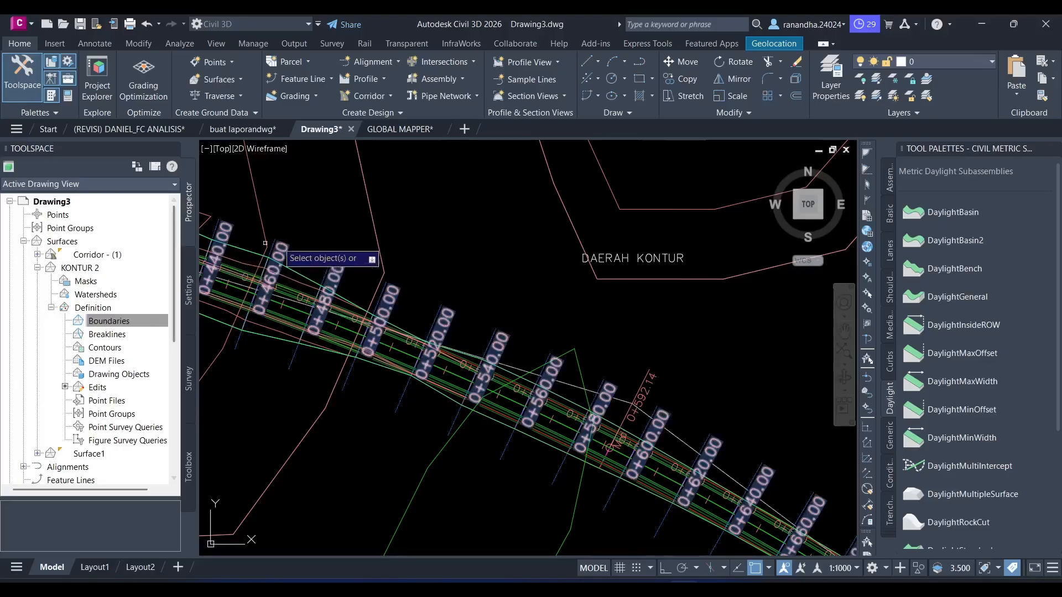
- Use the Corridor - (1) surface, picked from the surface list, as the source of KONTUR 2's hide boundary
{"action": "left_click", "coordinate": [414, 231]}
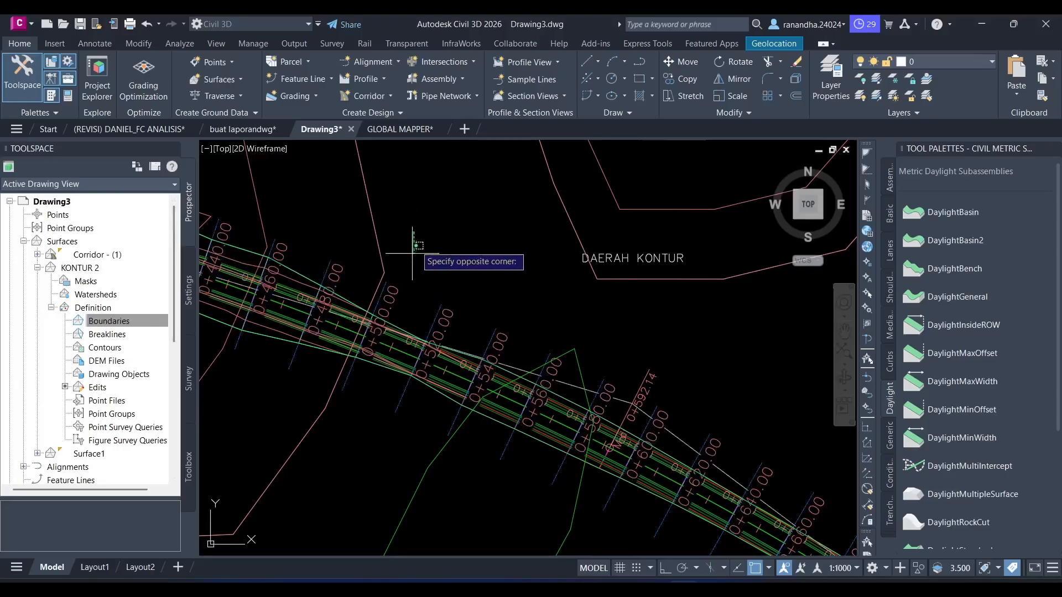
{"action": "left_click", "coordinate": [418, 231]}
{"action": "type", "text": "s"}
{"action": "key", "text": "Return"}
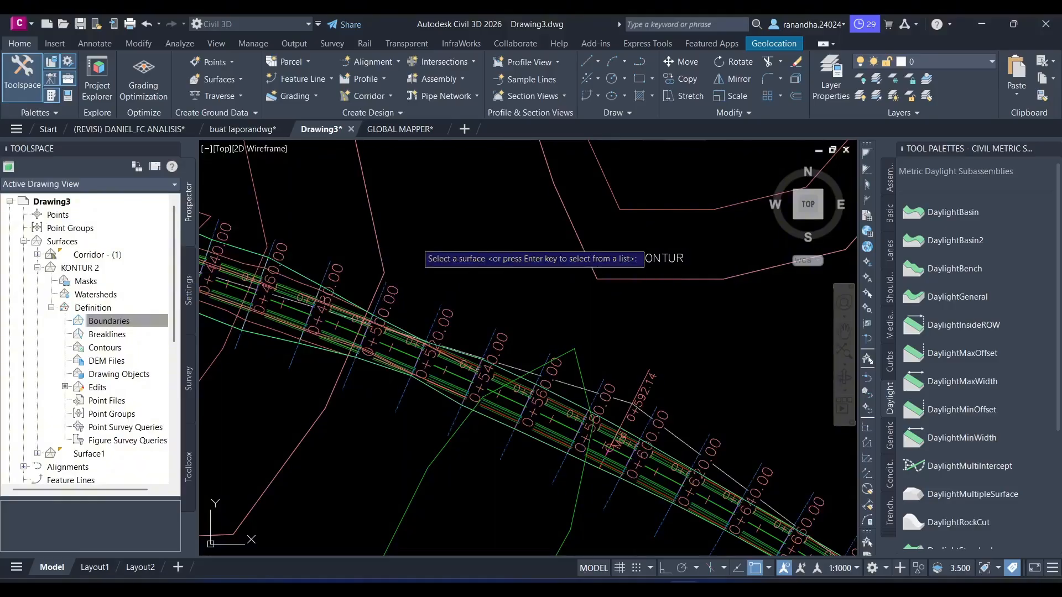
{"action": "key", "text": "Return"}
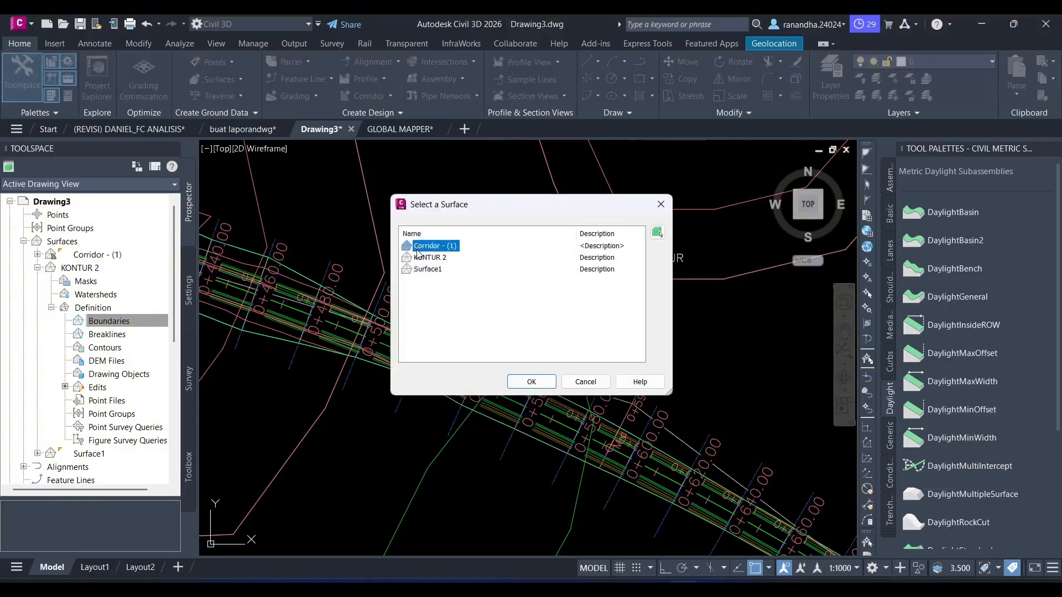
{"action": "left_click", "coordinate": [420, 259]}
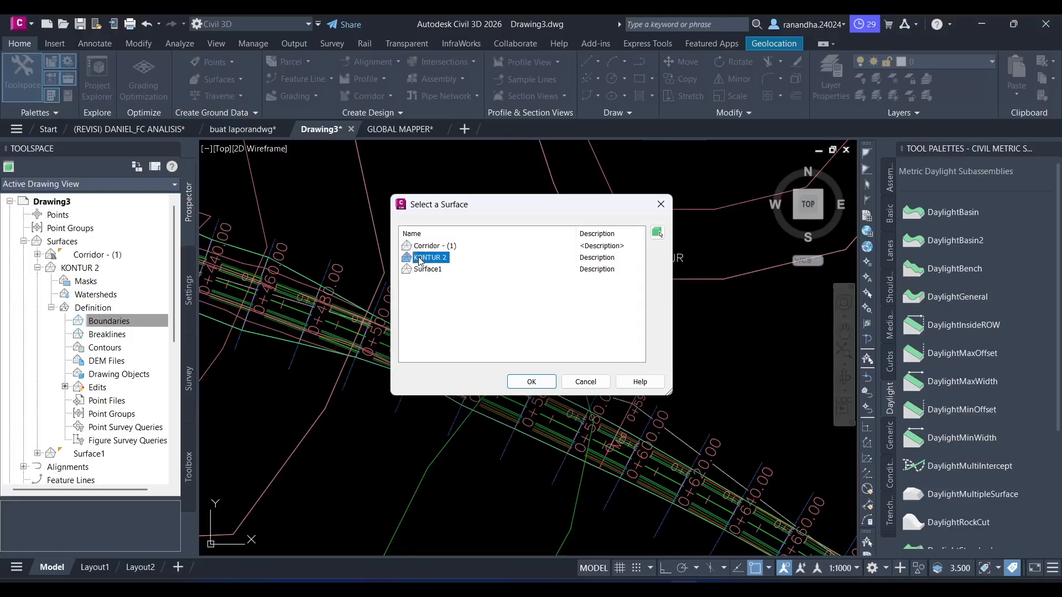
{"action": "left_click", "coordinate": [436, 246]}
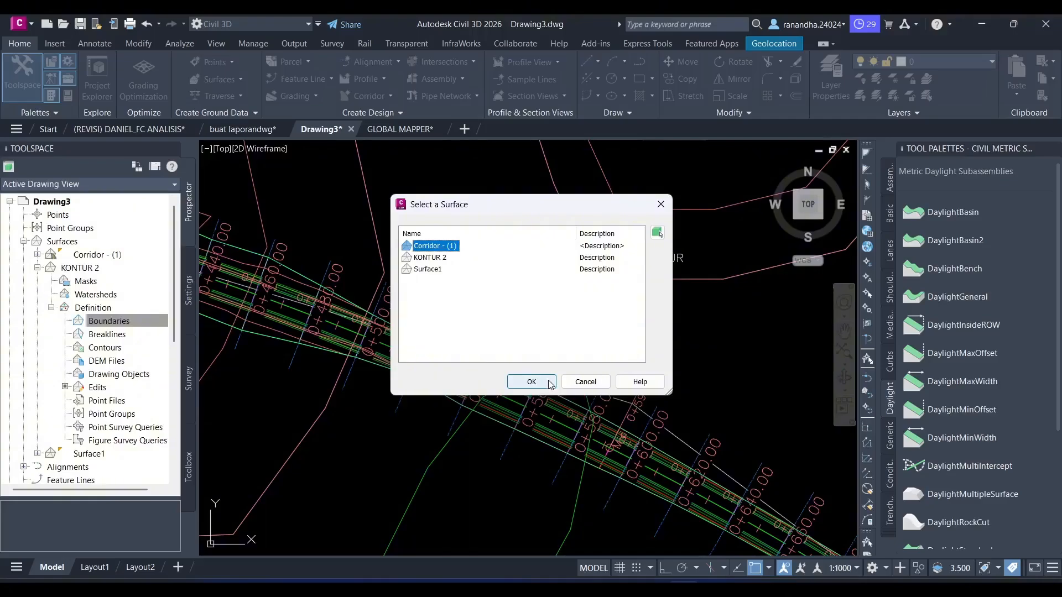
{"action": "left_click", "coordinate": [531, 383]}
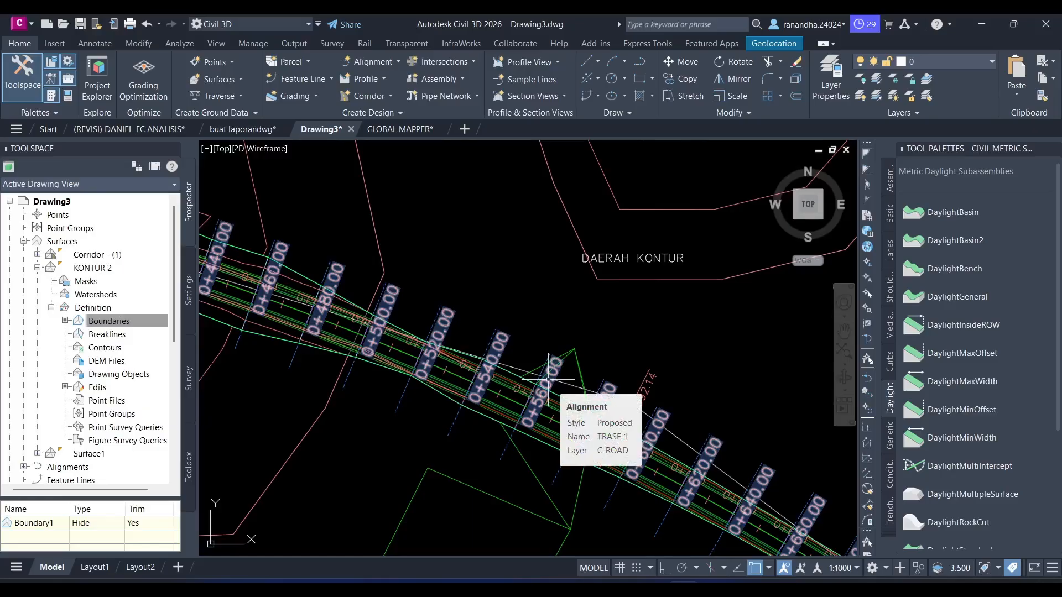
{"action": "left_click", "coordinate": [109, 326]}
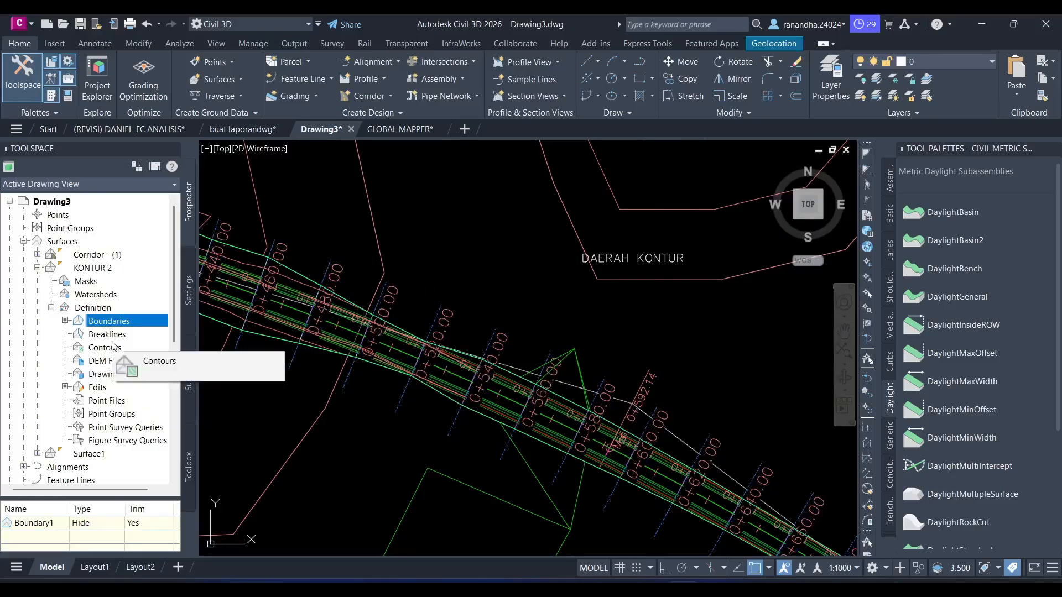
- Change Surface1's surface style to _No Display in its surface properties and apply it
{"action": "left_click", "coordinate": [37, 454]}
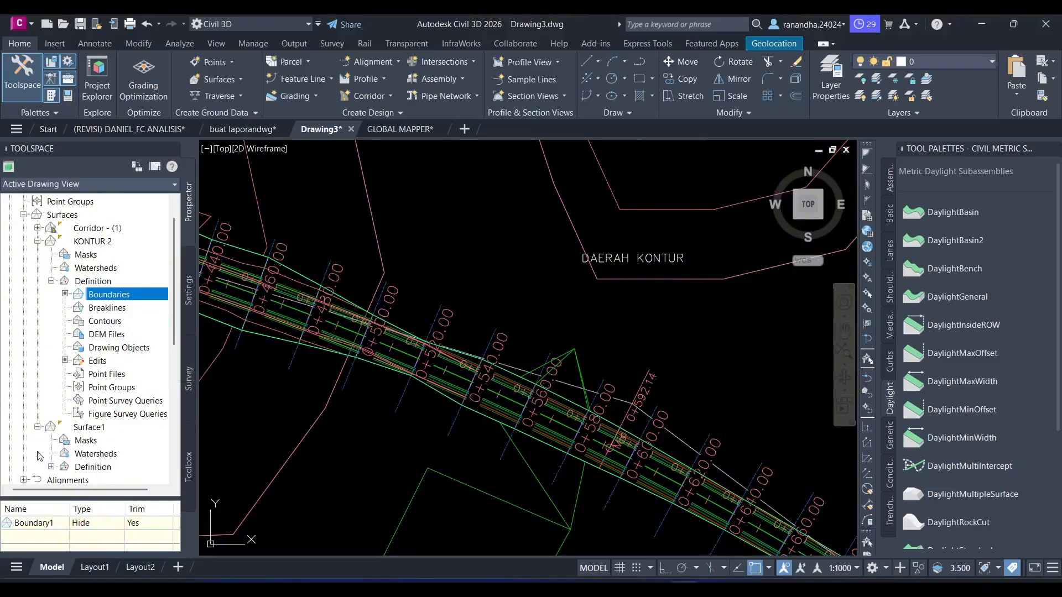
{"action": "scroll", "coordinate": [111, 399], "scroll_direction": "down", "scroll_amount": 1}
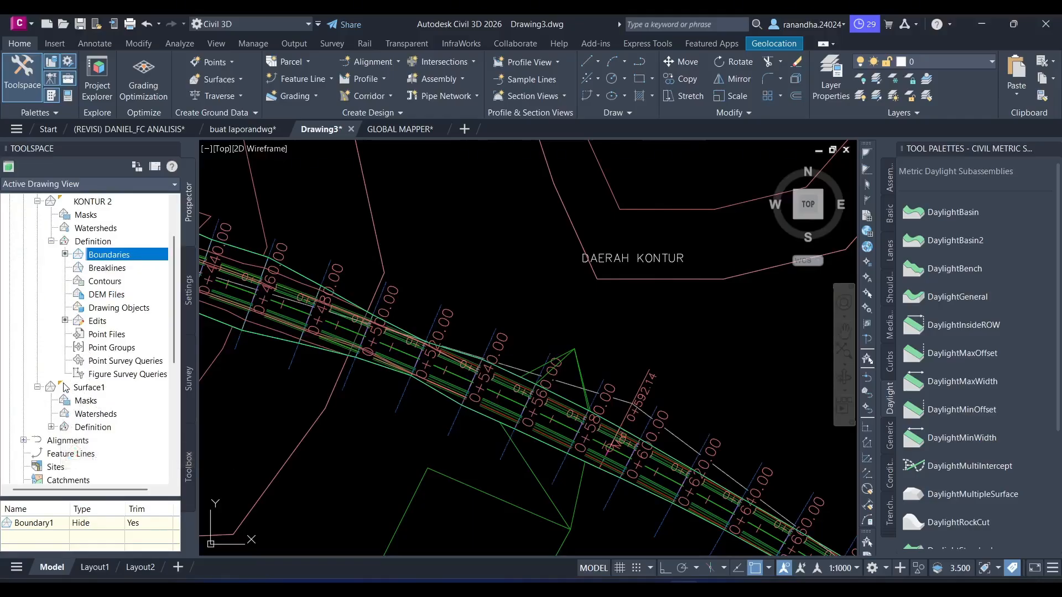
{"action": "right_click", "coordinate": [101, 385]}
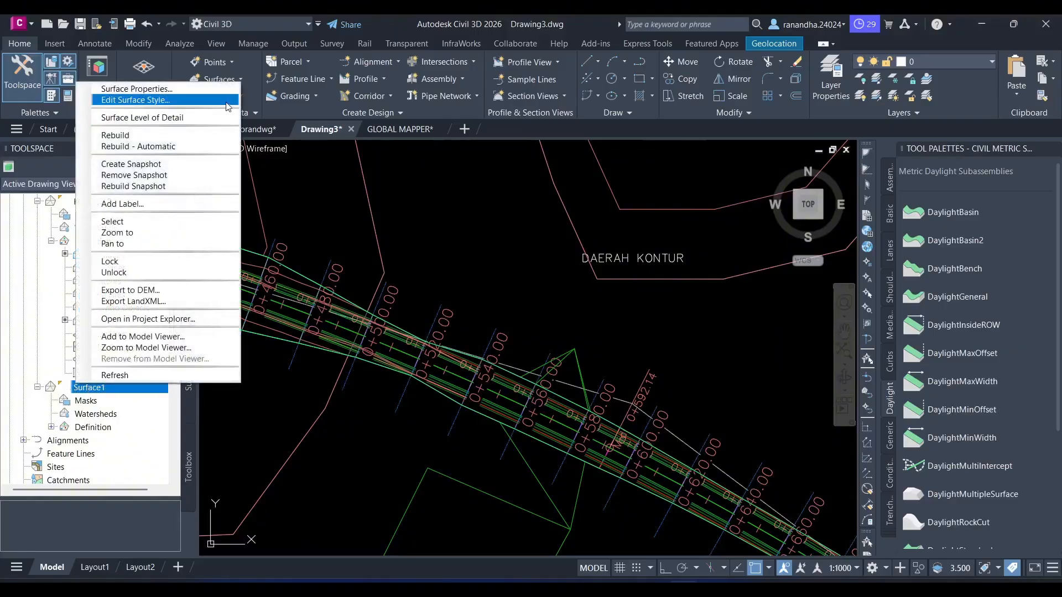
{"action": "left_click", "coordinate": [136, 89]}
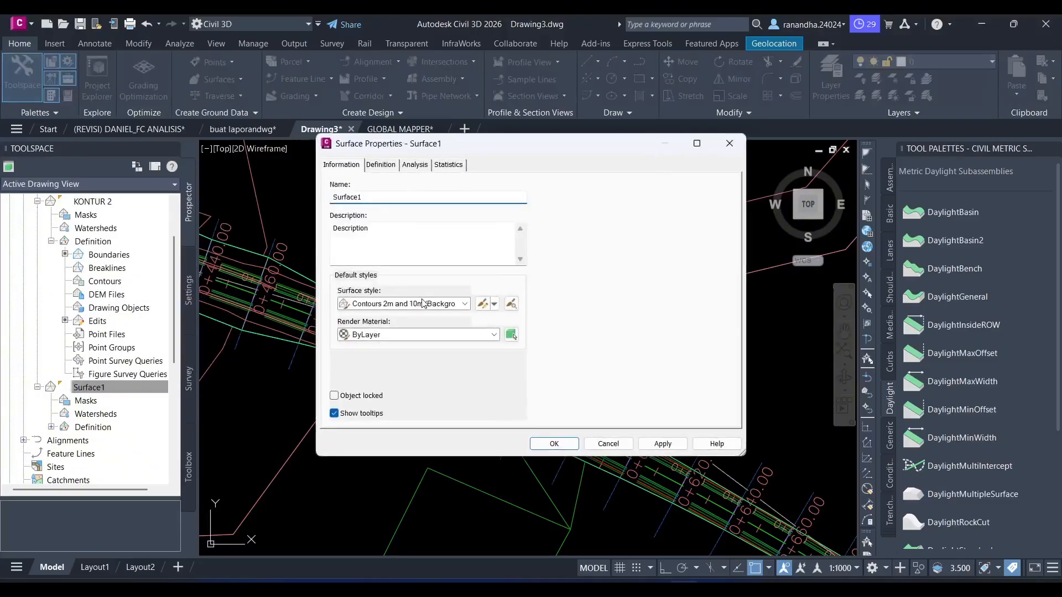
{"action": "left_click", "coordinate": [422, 305]}
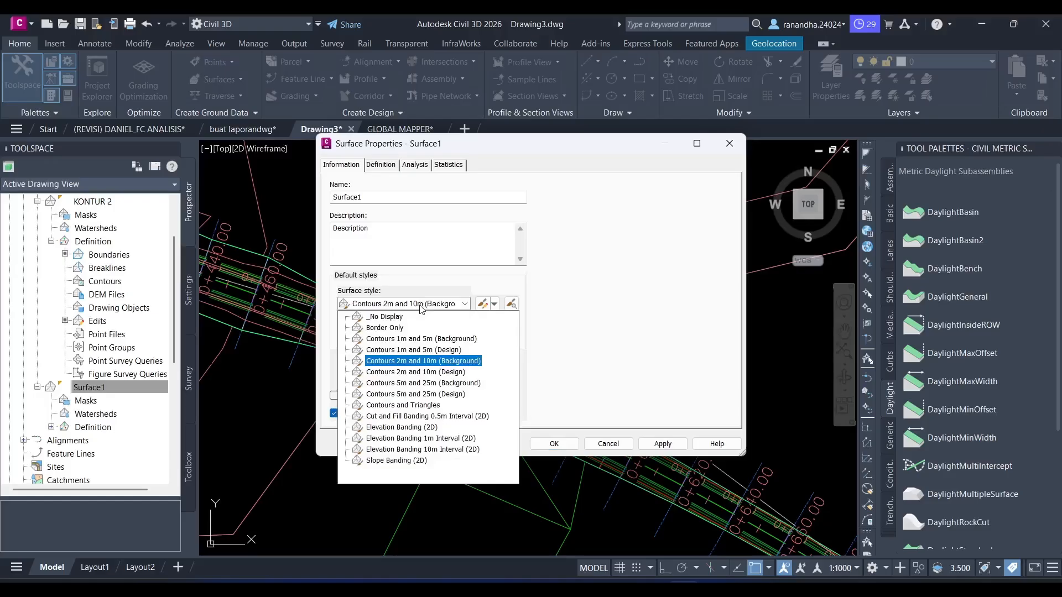
{"action": "left_click", "coordinate": [385, 318]}
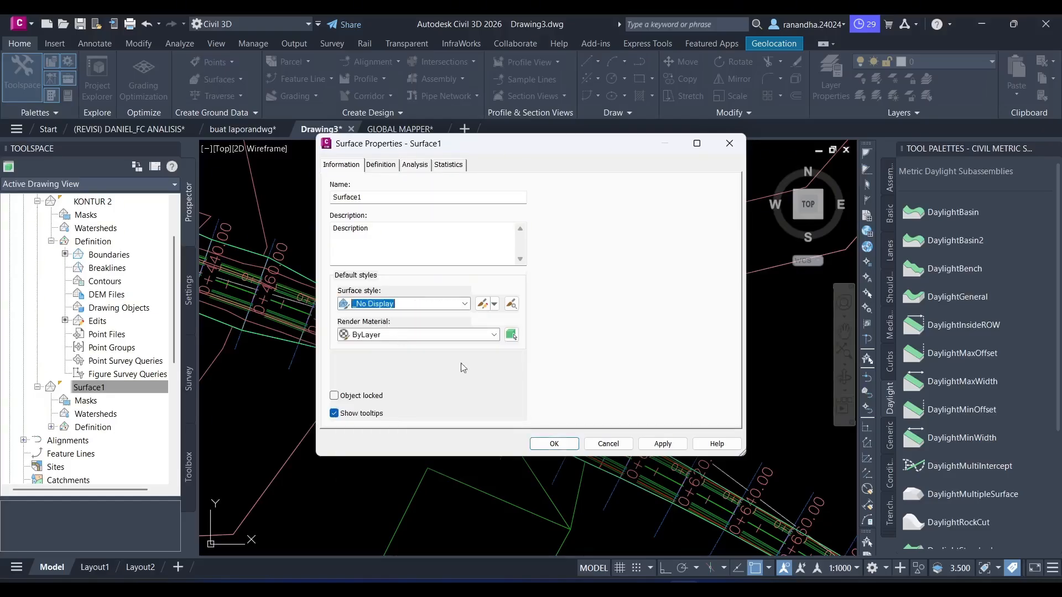
{"action": "left_click", "coordinate": [663, 444]}
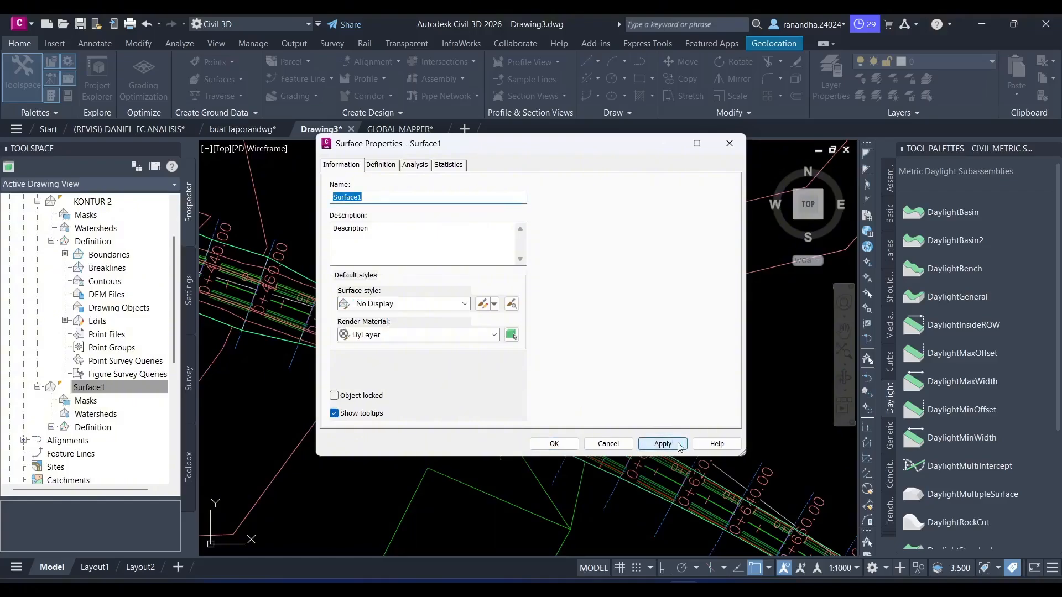
{"action": "left_click", "coordinate": [570, 445]}
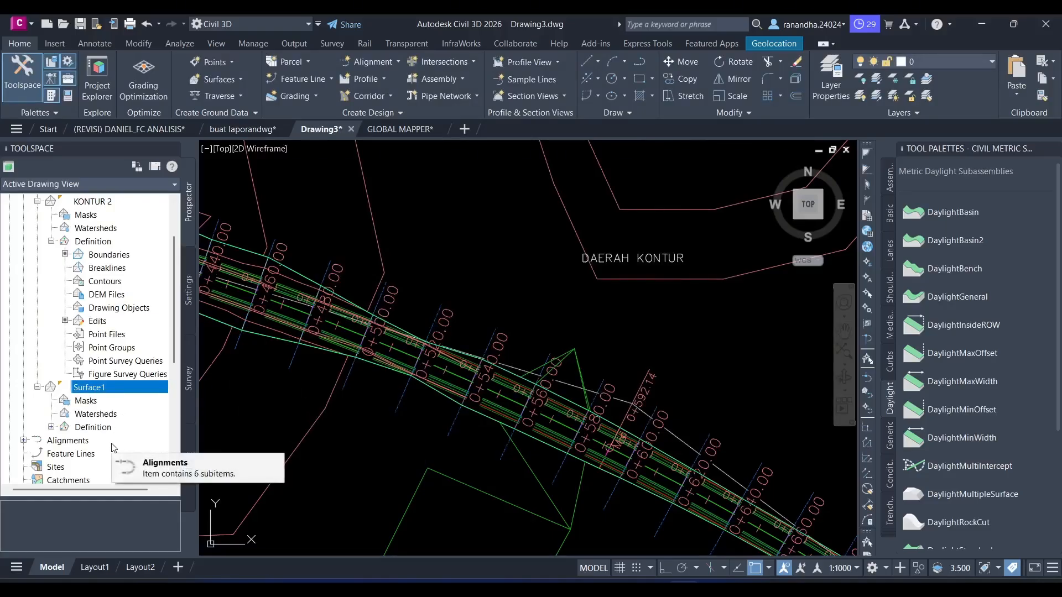
- Check the surface style assigned in Surface1's properties
{"action": "right_click", "coordinate": [102, 390]}
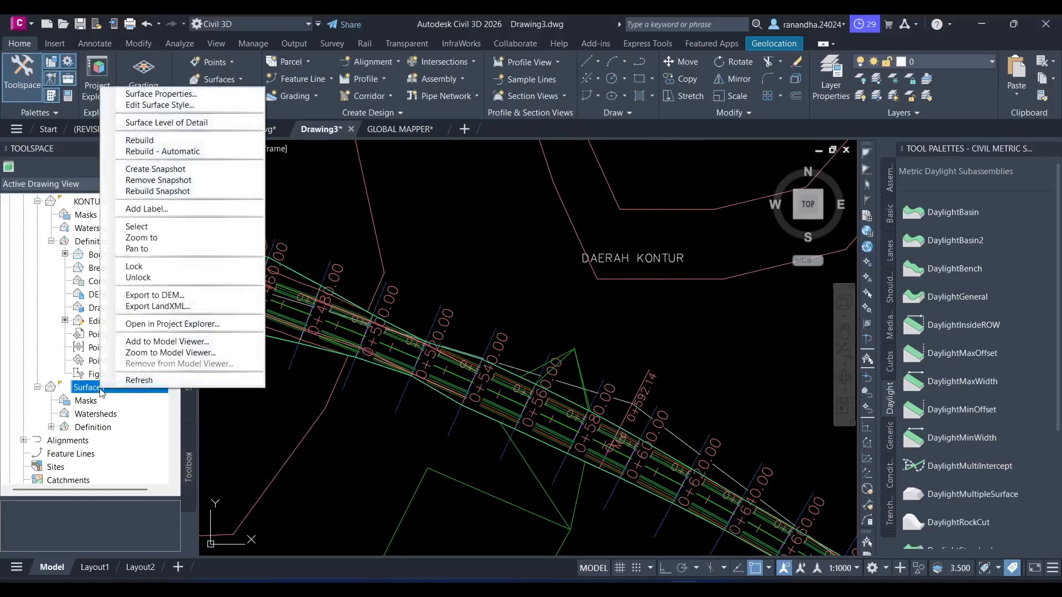
{"action": "left_click", "coordinate": [160, 94]}
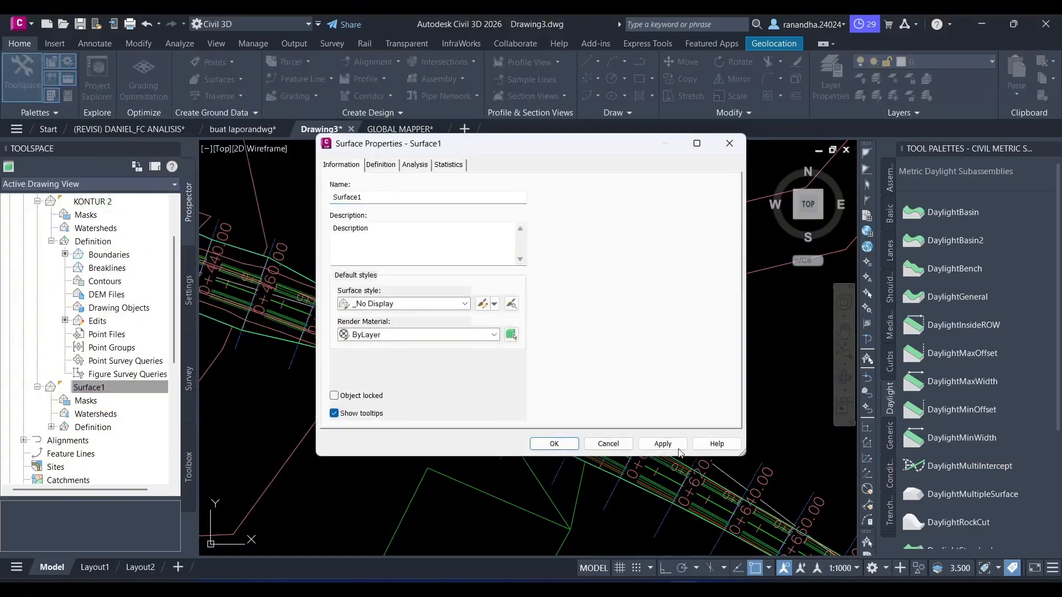
{"action": "left_click", "coordinate": [552, 443]}
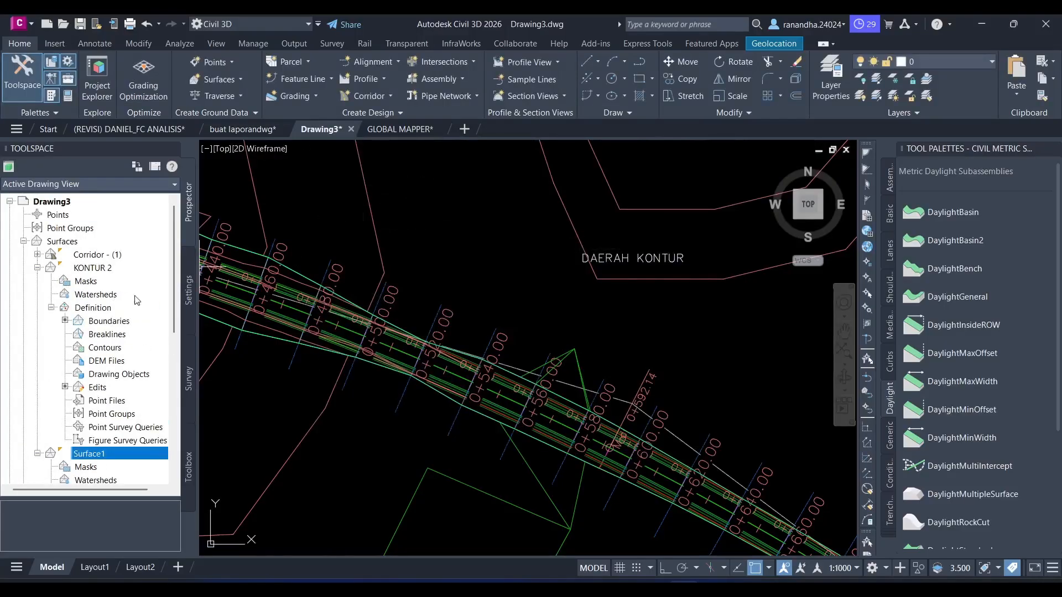
- Delete the SAMPLE LINE 1 group from the TRASE 1 centerline alignment
{"action": "scroll", "coordinate": [91, 339], "scroll_direction": "down", "scroll_amount": 2}
{"action": "scroll", "coordinate": [91, 338], "scroll_direction": "down", "scroll_amount": 3}
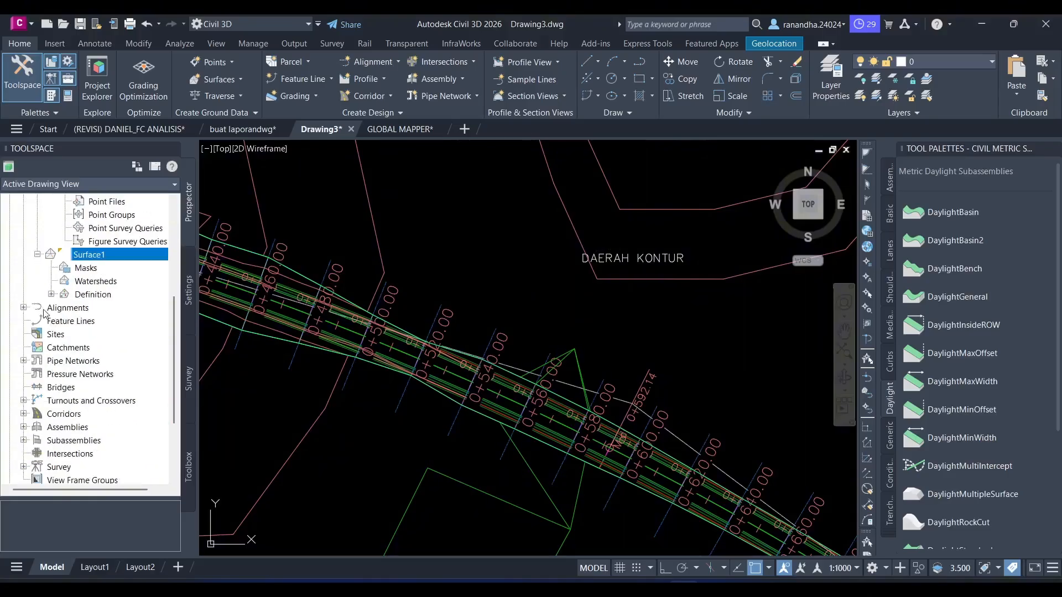
{"action": "left_click", "coordinate": [24, 308]}
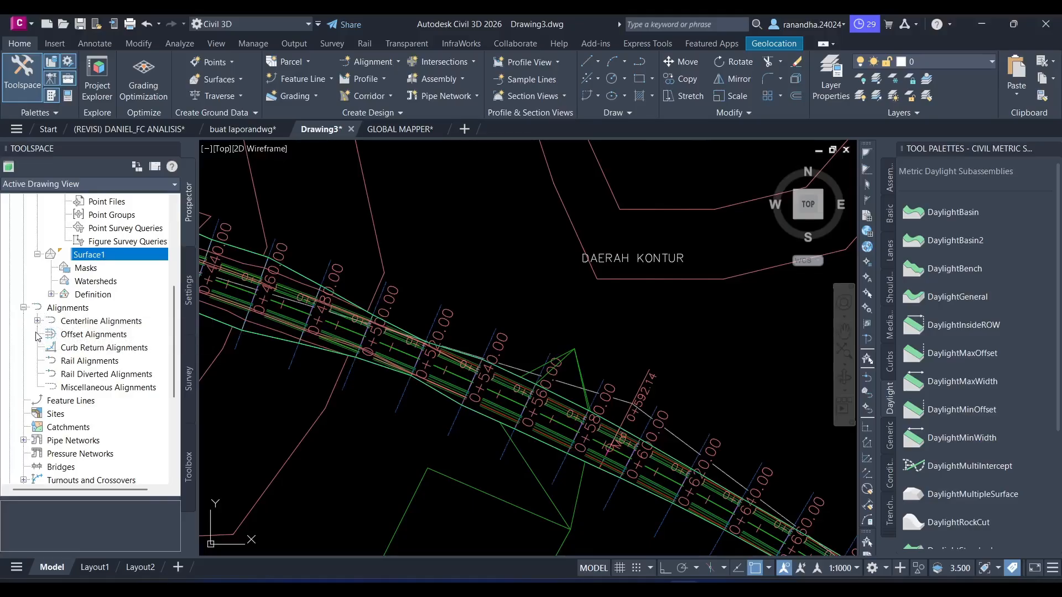
{"action": "left_click", "coordinate": [37, 321]}
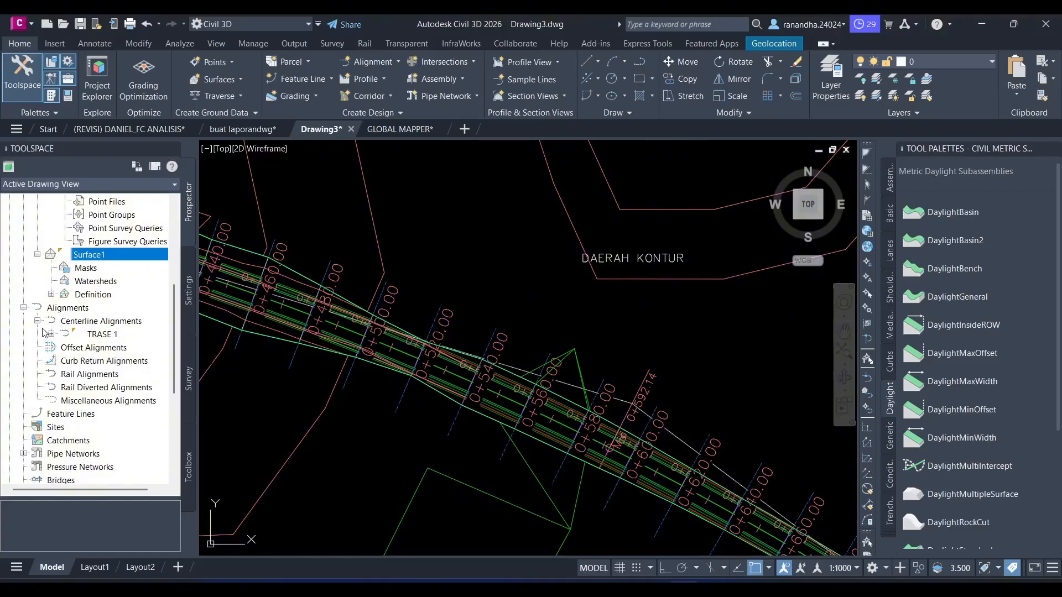
{"action": "left_click", "coordinate": [51, 334]}
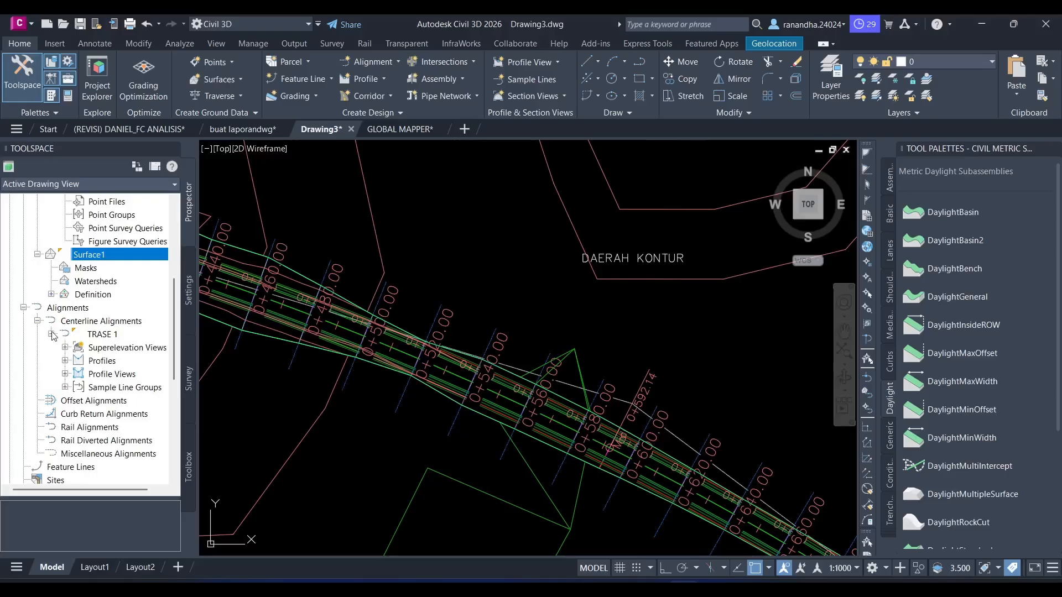
{"action": "left_click", "coordinate": [65, 387]}
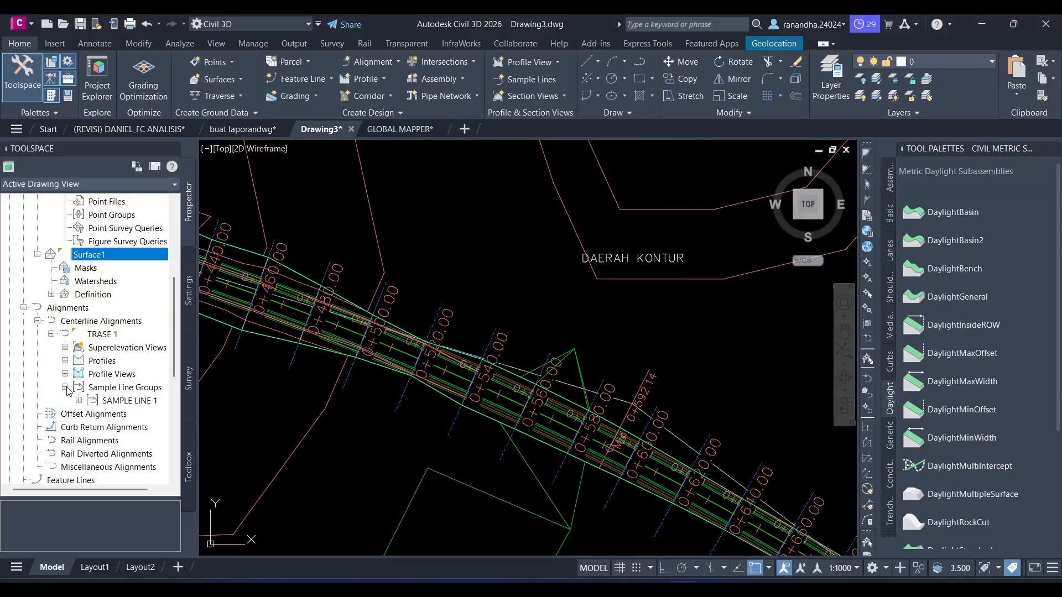
{"action": "right_click", "coordinate": [104, 402]}
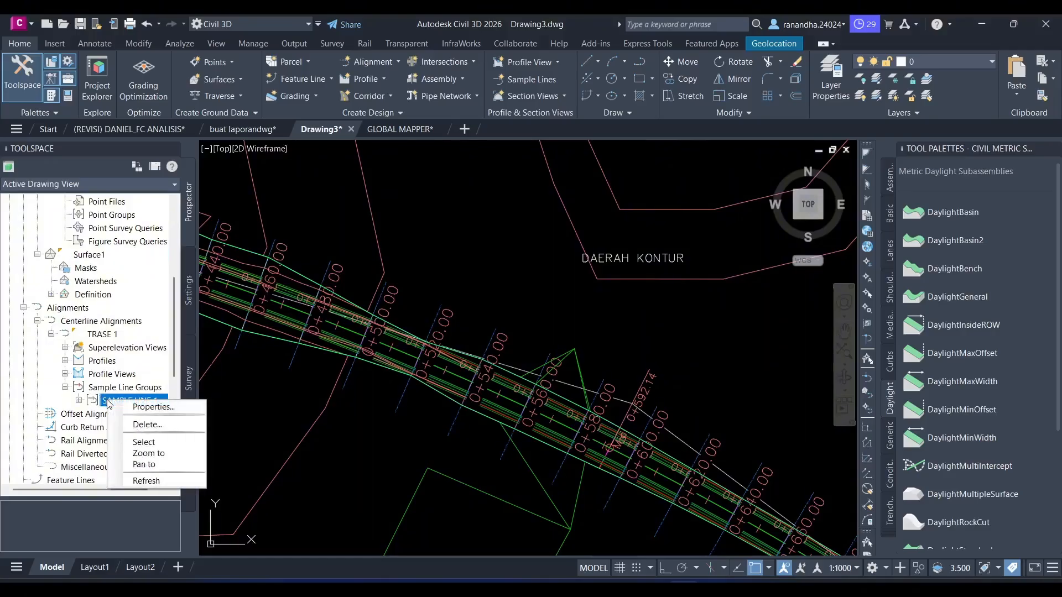
{"action": "left_click", "coordinate": [128, 424]}
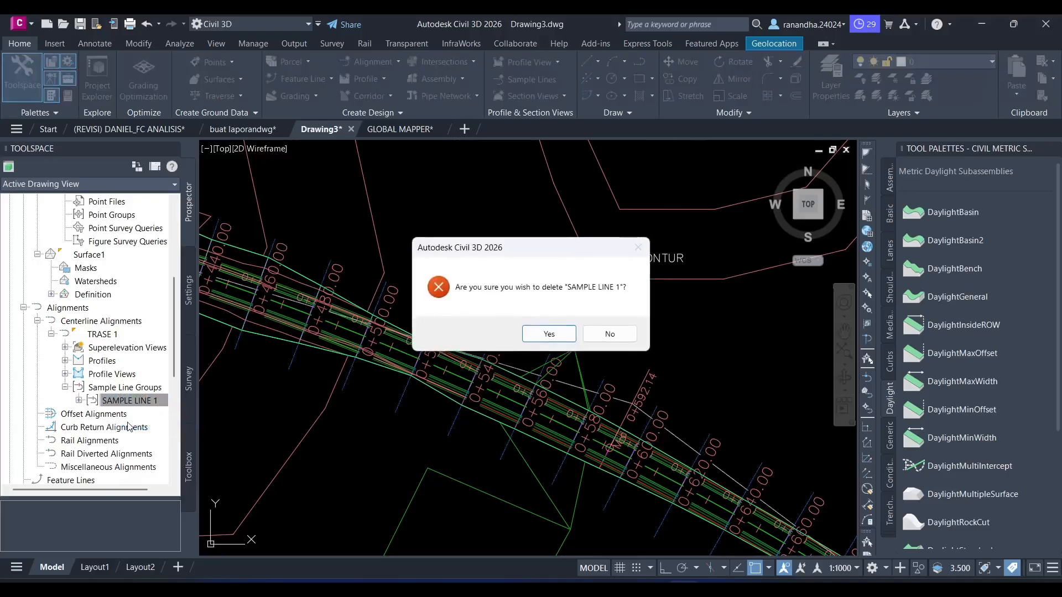
{"action": "left_click", "coordinate": [558, 334]}
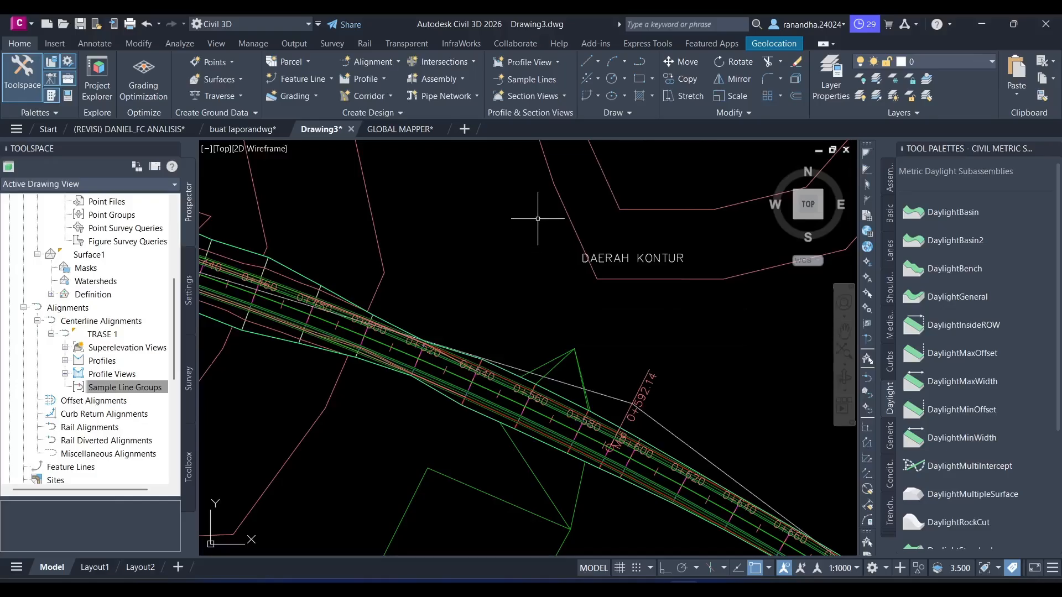
- Start a new sample line group on the TRASE 1 alignment and set Surface1's section style to Finished Ground
{"action": "left_click", "coordinate": [543, 84]}
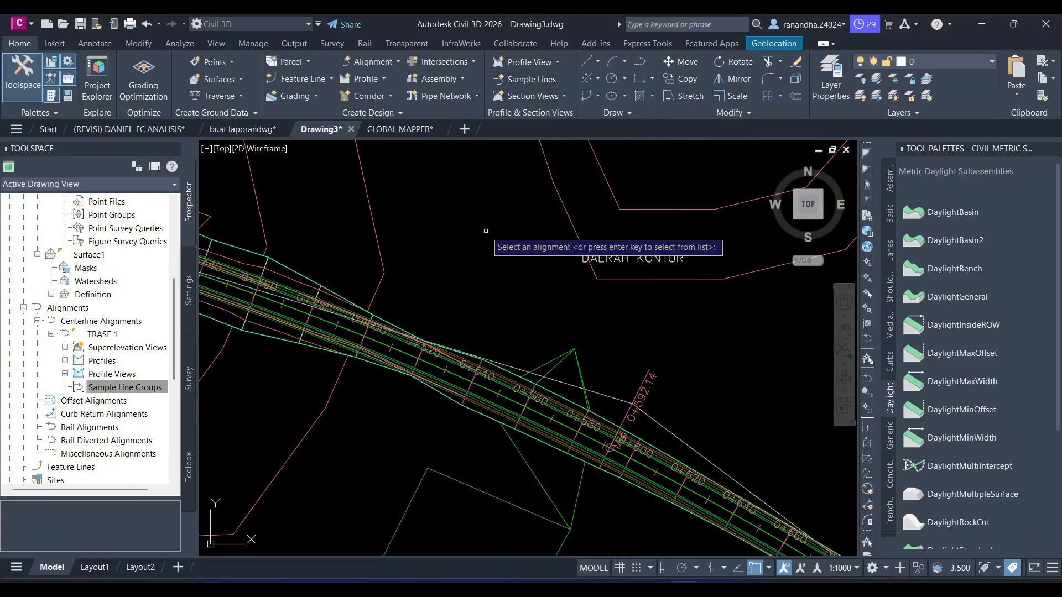
{"action": "key", "text": "Return"}
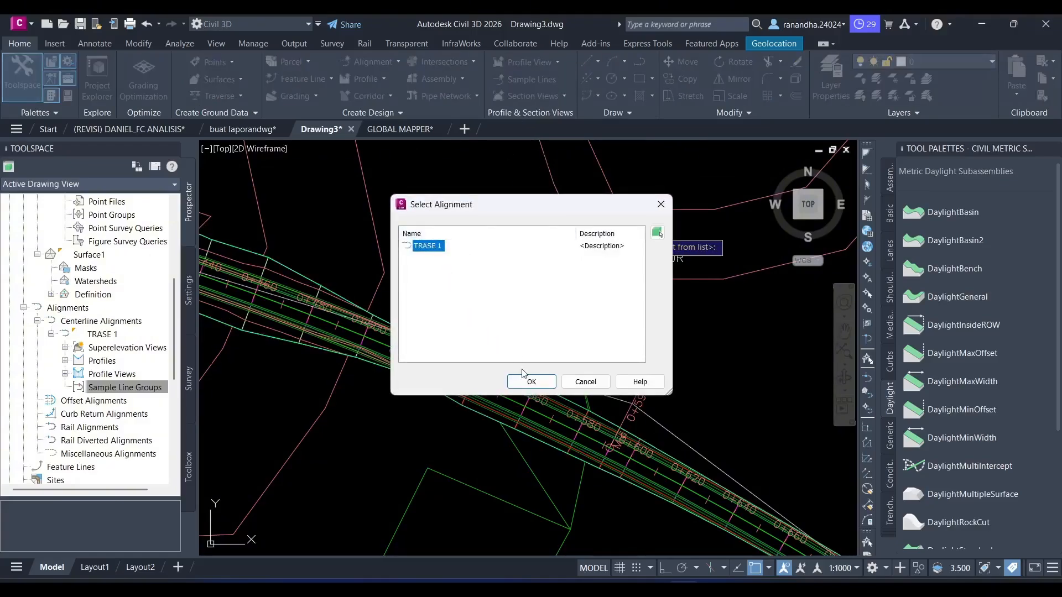
{"action": "left_click", "coordinate": [531, 382]}
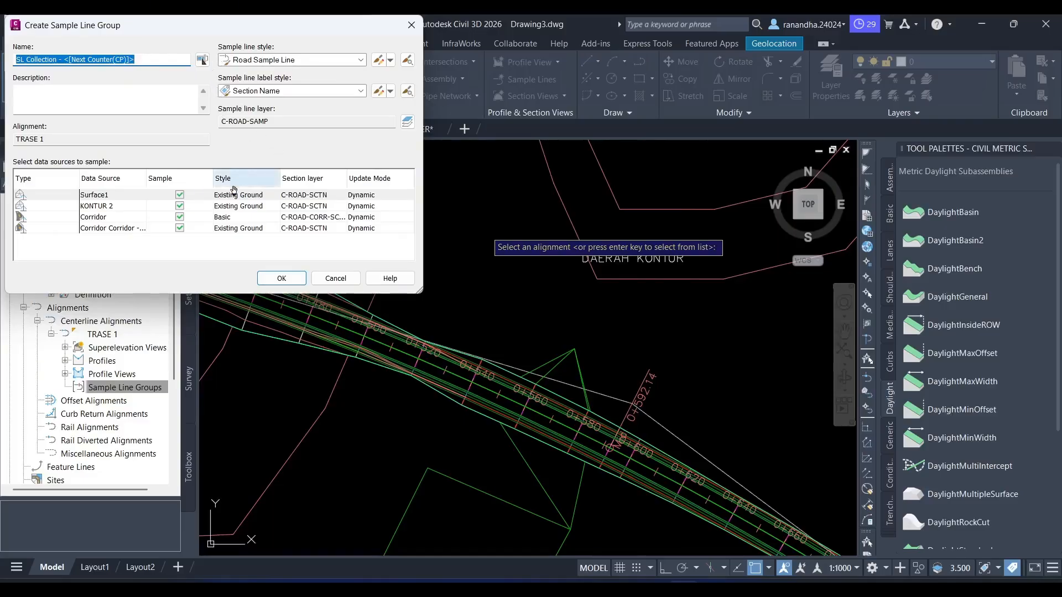
{"action": "left_click", "coordinate": [236, 196]}
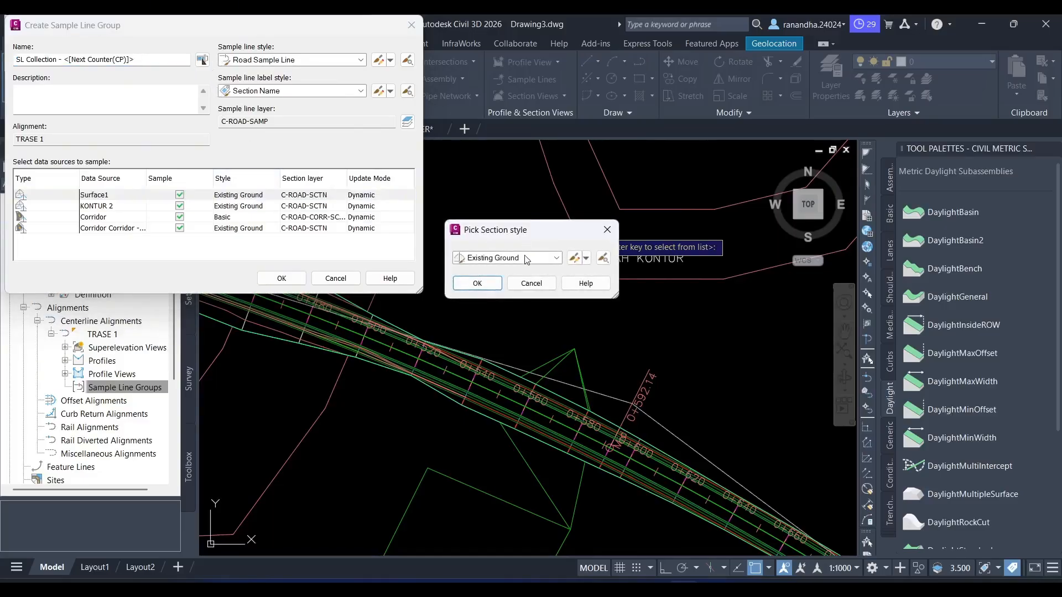
{"action": "left_click", "coordinate": [524, 259]}
{"action": "left_click", "coordinate": [511, 282]}
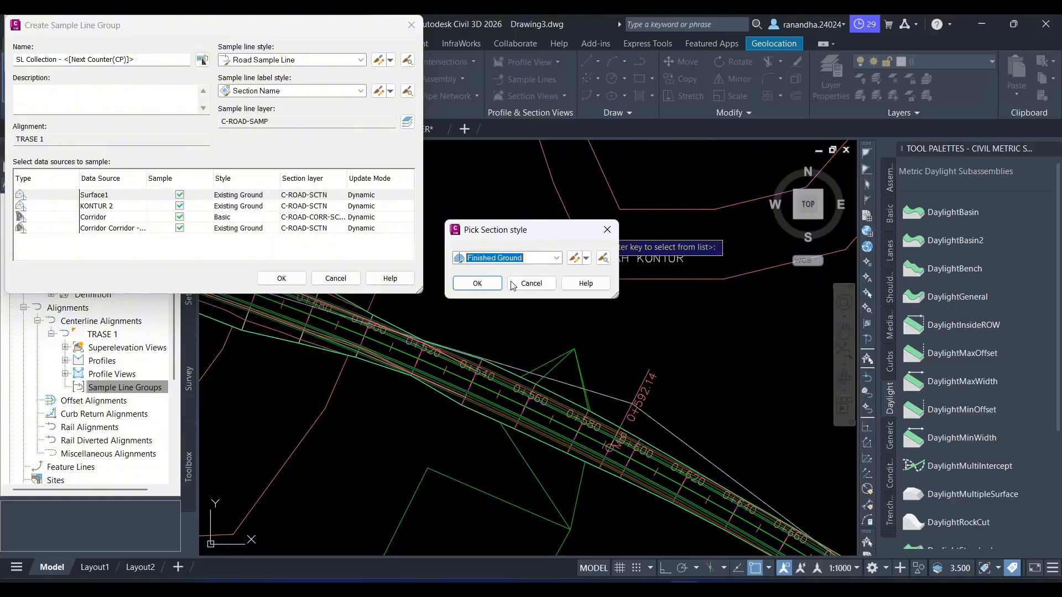
{"action": "left_click", "coordinate": [478, 283]}
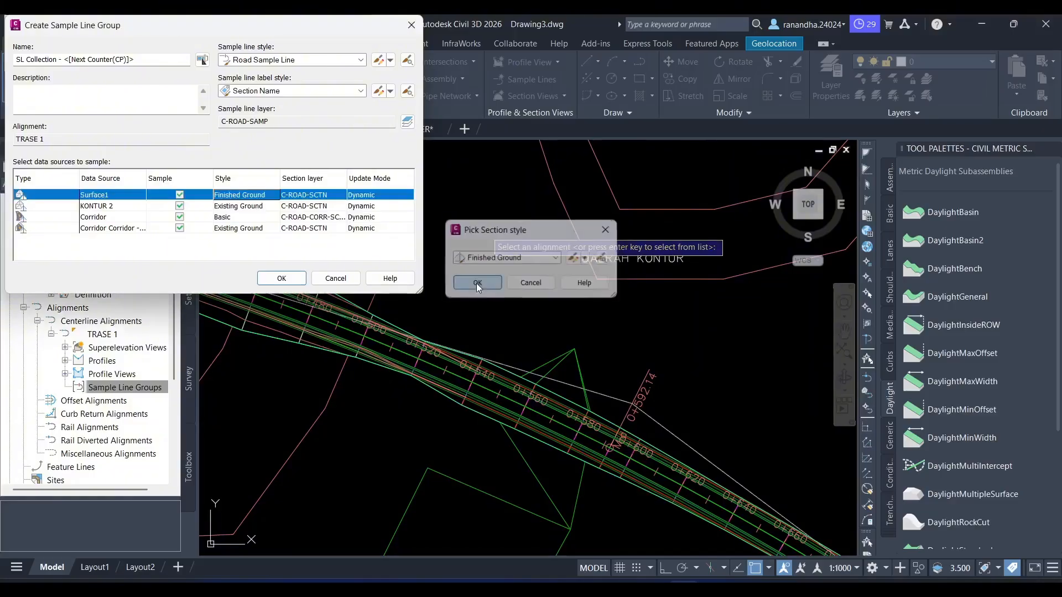
- Set the section style of both KONTUR 2 and the Corridor - (1) surface to Finished Ground
{"action": "left_click", "coordinate": [248, 209]}
{"action": "left_click", "coordinate": [248, 208]}
{"action": "left_click", "coordinate": [531, 258]}
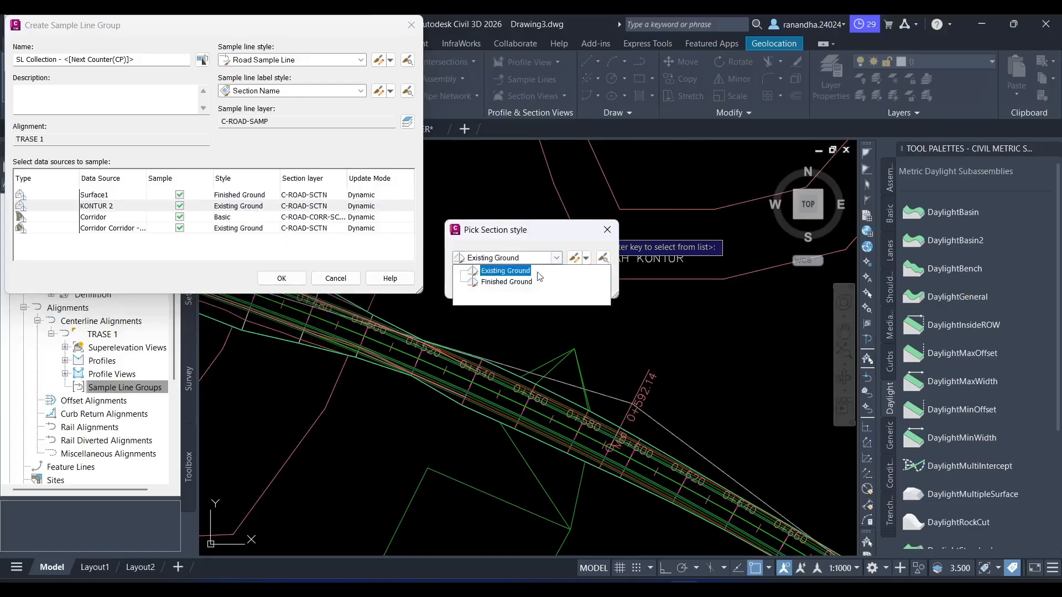
{"action": "left_click", "coordinate": [534, 270]}
{"action": "left_click", "coordinate": [478, 283]}
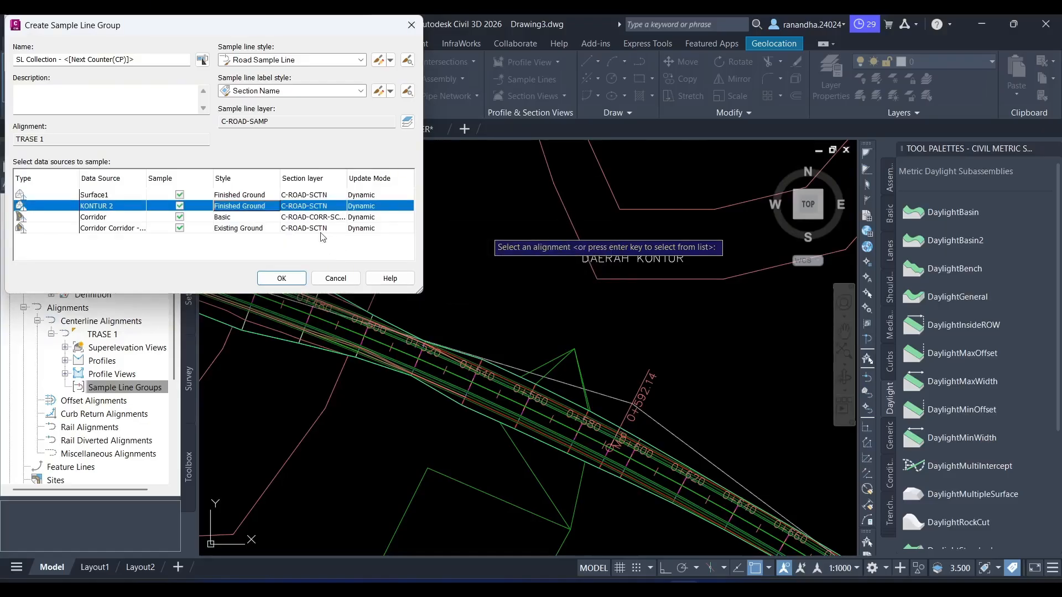
{"action": "left_click", "coordinate": [261, 228]}
{"action": "left_click", "coordinate": [260, 229]}
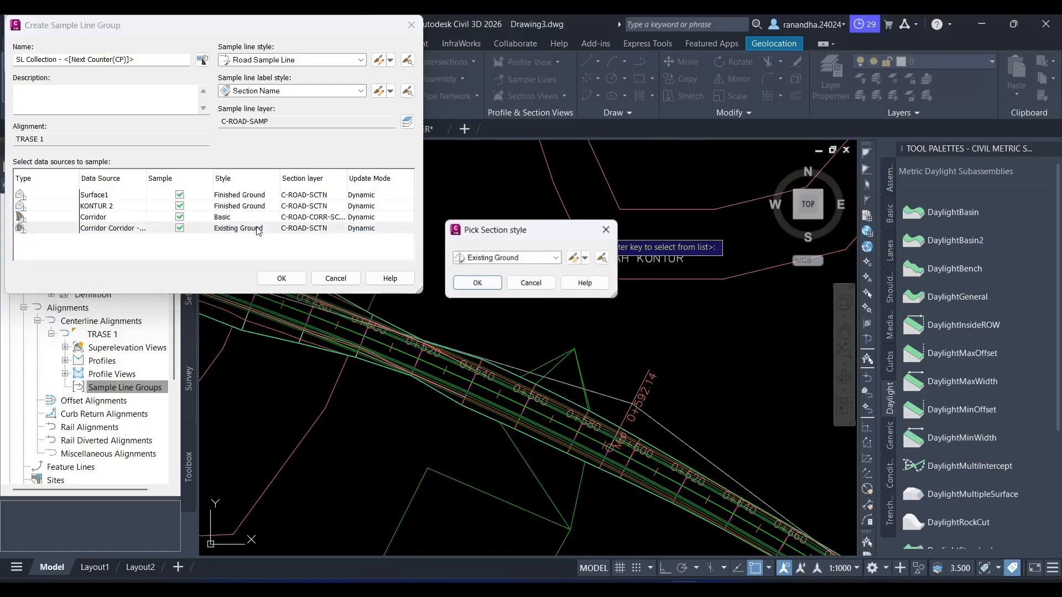
{"action": "left_click", "coordinate": [540, 263]}
{"action": "left_click", "coordinate": [497, 281]}
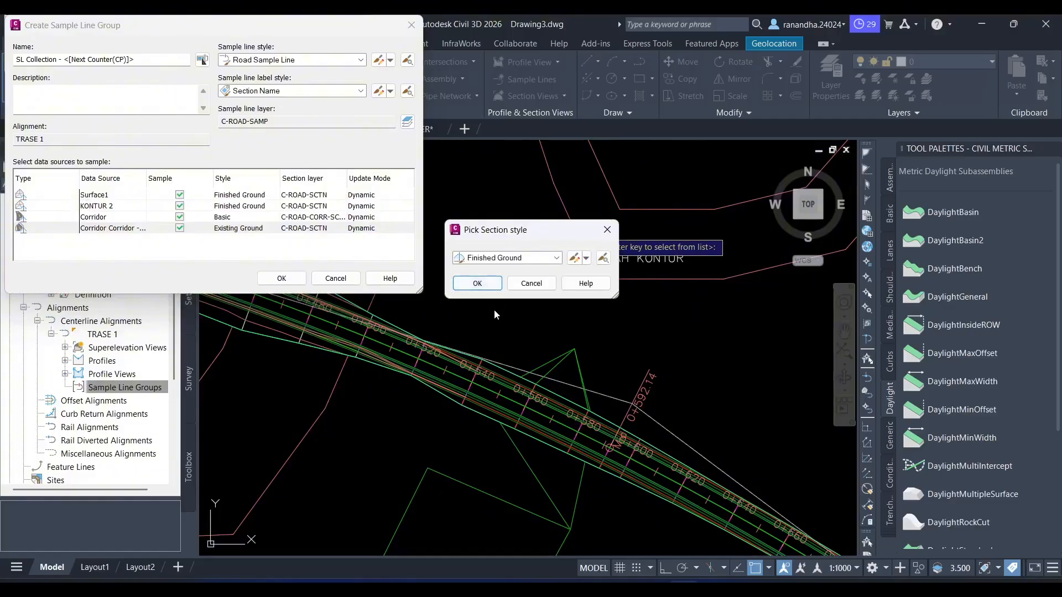
{"action": "left_click", "coordinate": [486, 285]}
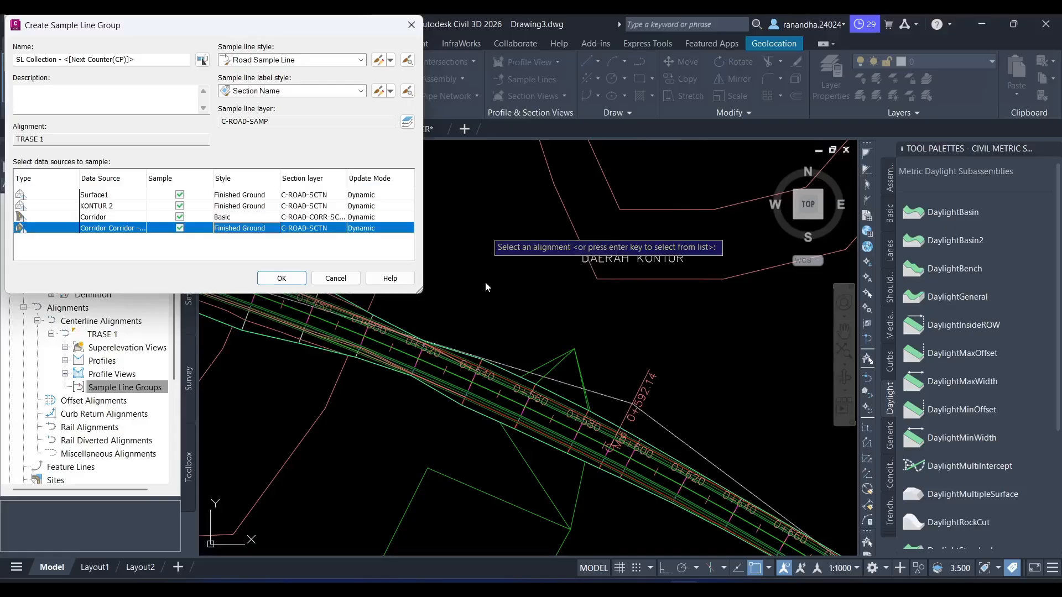
- Review the Surface1, KONTUR 2 and corridor surface sources and create the sample line group with all sources sampled
{"action": "left_click", "coordinate": [105, 198]}
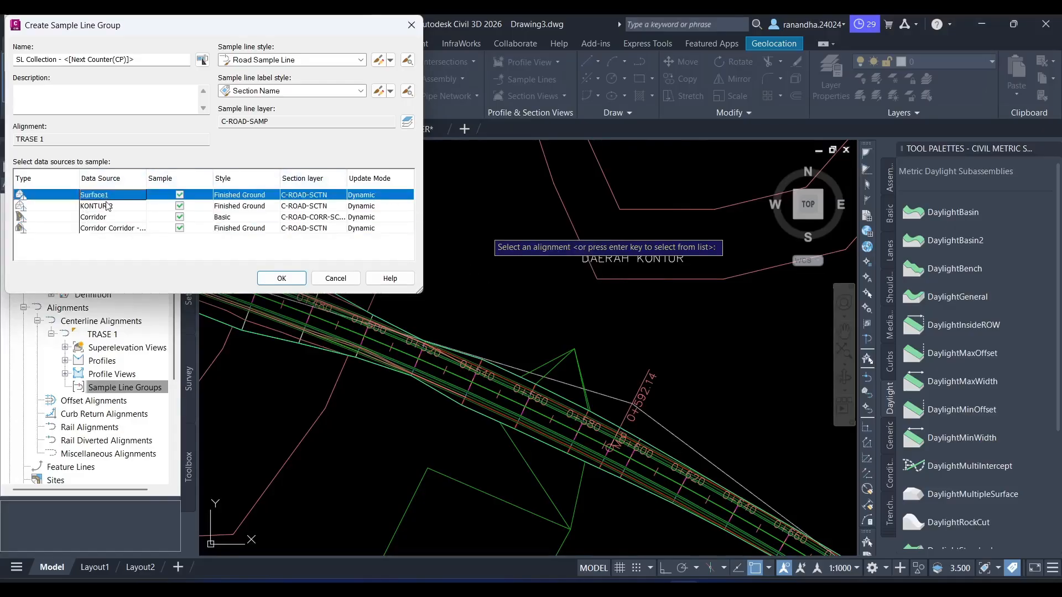
{"action": "left_click", "coordinate": [108, 208]}
{"action": "left_click", "coordinate": [106, 231]}
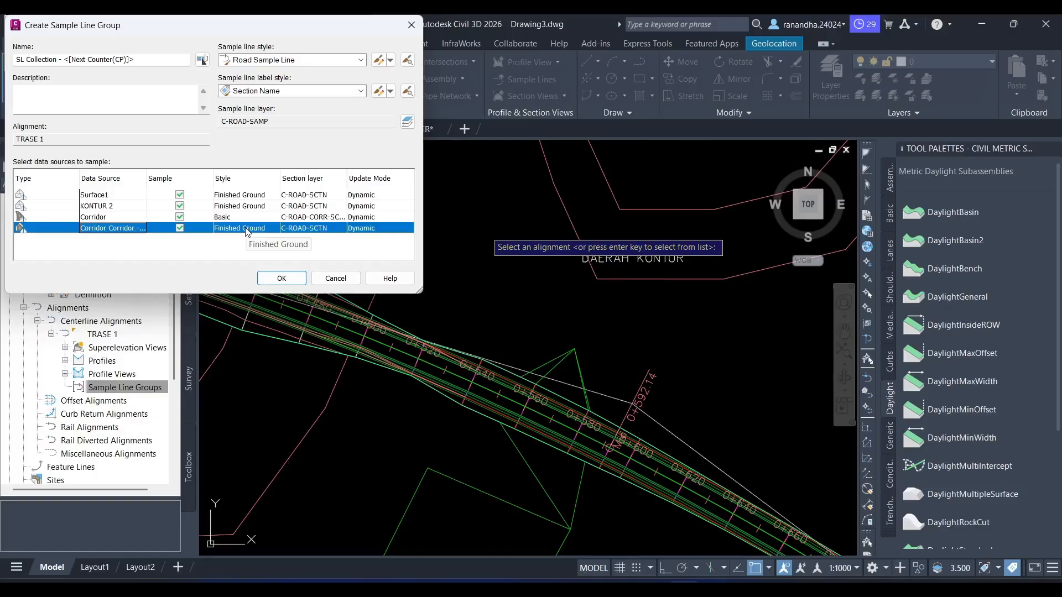
{"action": "left_click", "coordinate": [281, 278]}
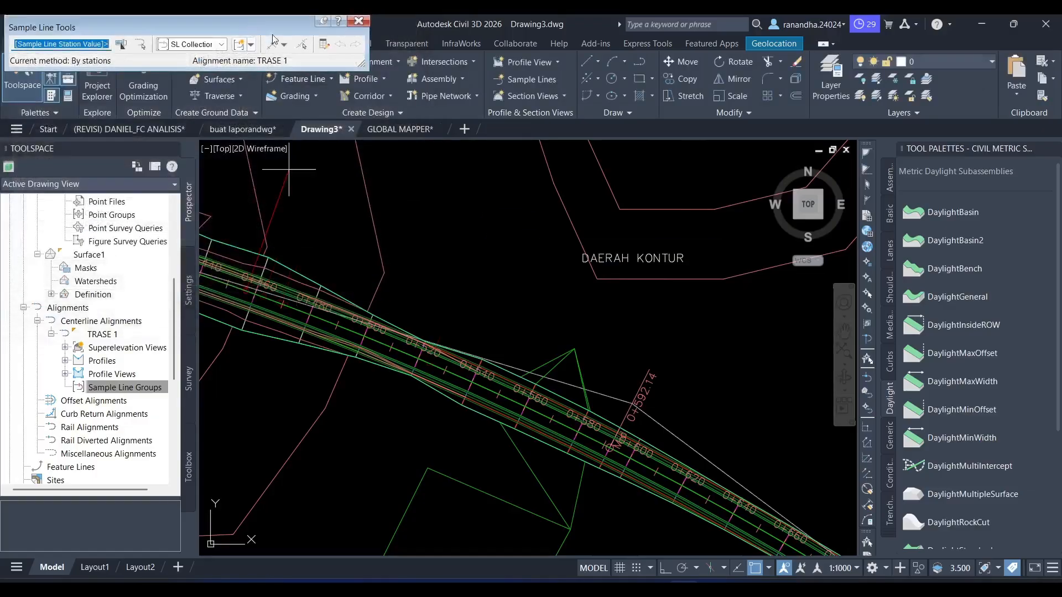
- Create sample lines by range of stations along all of TRASE 1, with 20 m swath widths and increments, including range start and end
{"action": "left_click", "coordinate": [284, 44]}
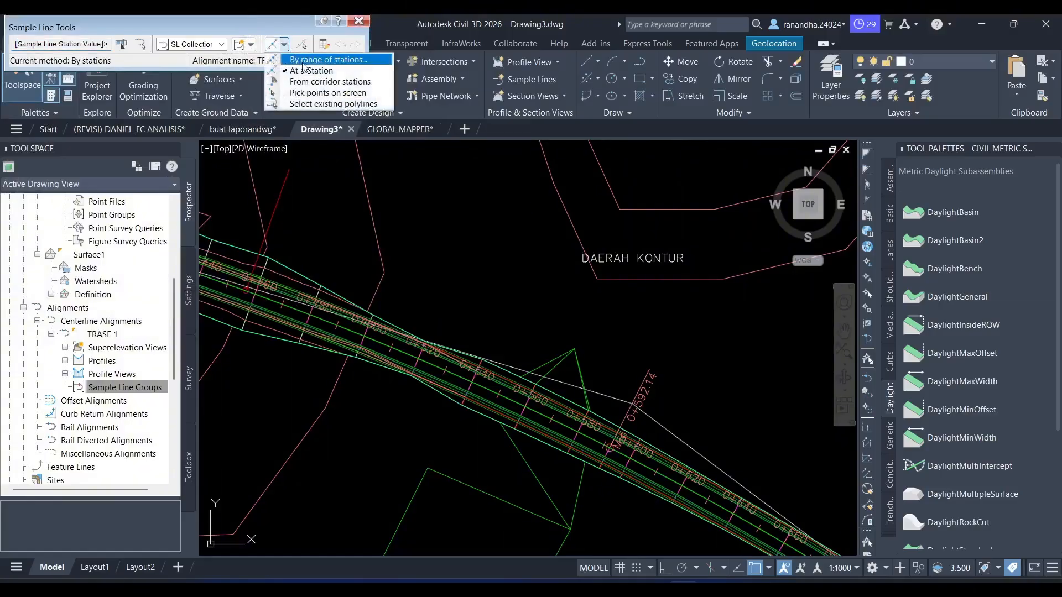
{"action": "left_click", "coordinate": [303, 61]}
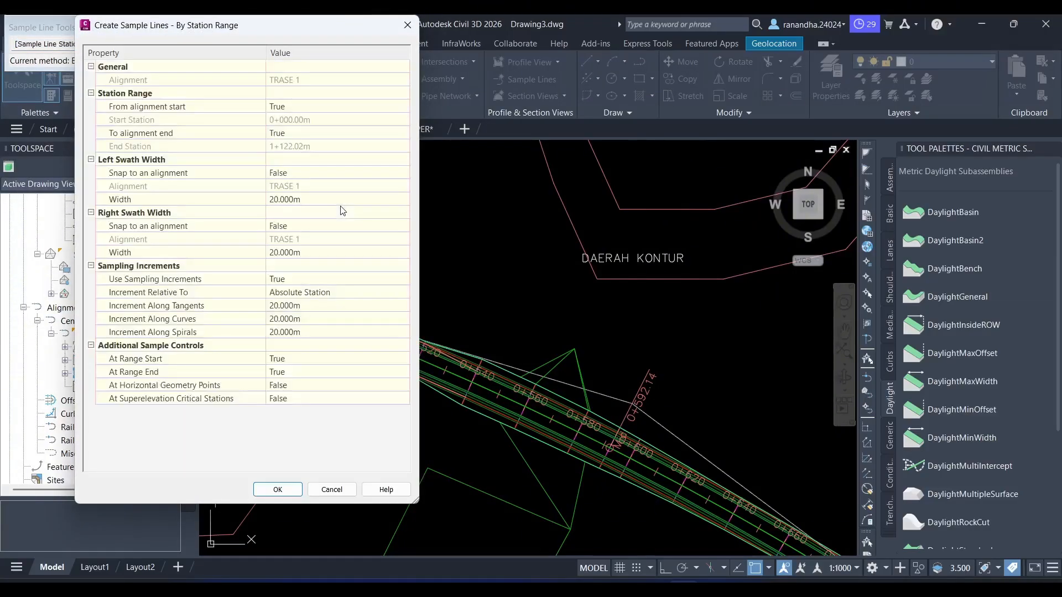
{"action": "left_click", "coordinate": [324, 358]}
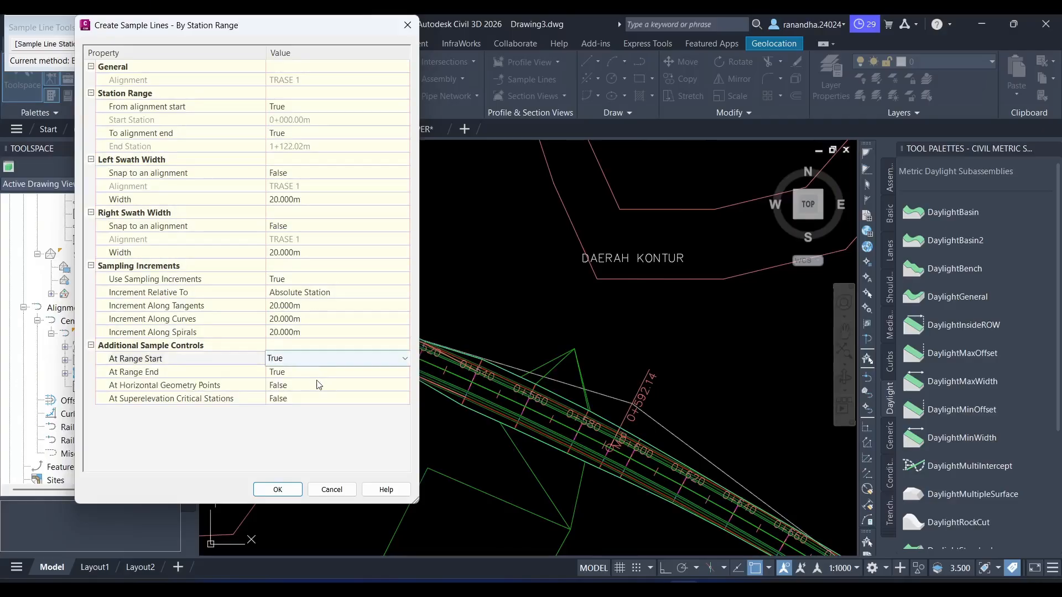
{"action": "left_click", "coordinate": [319, 371]}
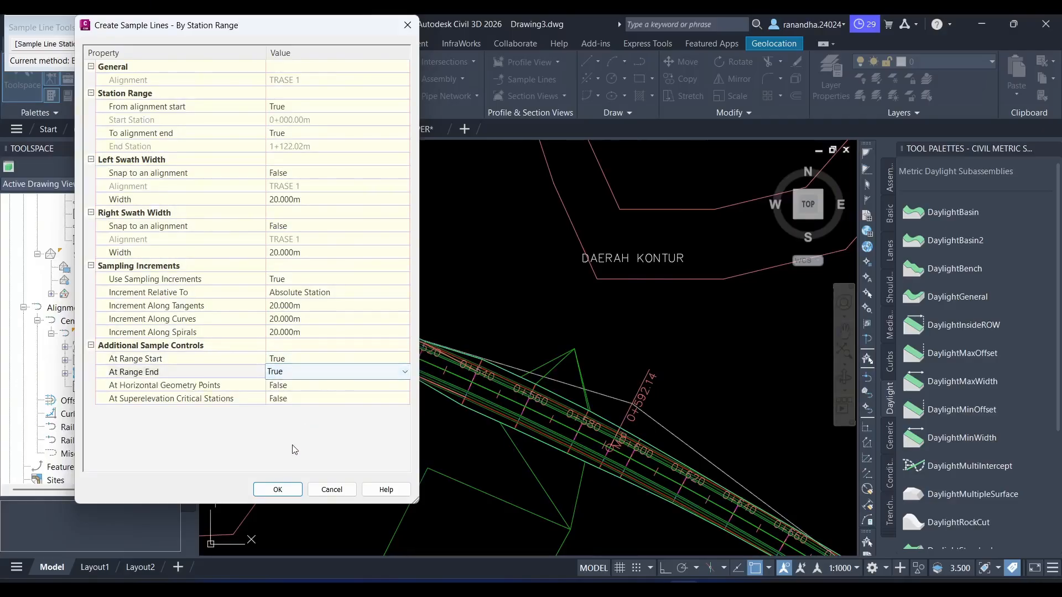
{"action": "left_click", "coordinate": [281, 497]}
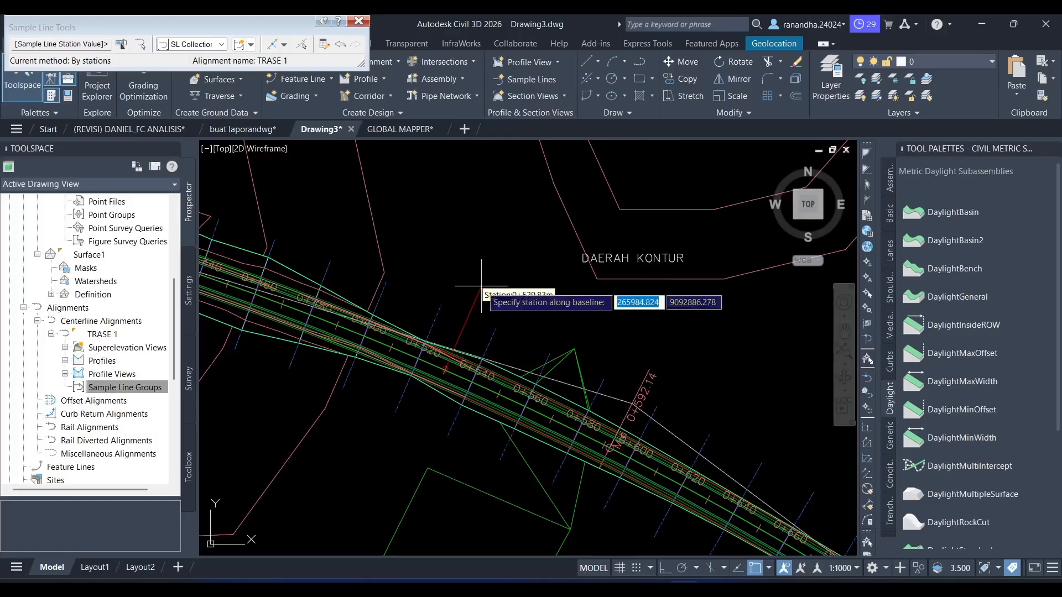
{"action": "key", "text": "Escape"}
{"action": "scroll", "coordinate": [487, 289], "scroll_direction": "down", "scroll_amount": 6}
{"action": "scroll", "coordinate": [487, 289], "scroll_direction": "down", "scroll_amount": 5}
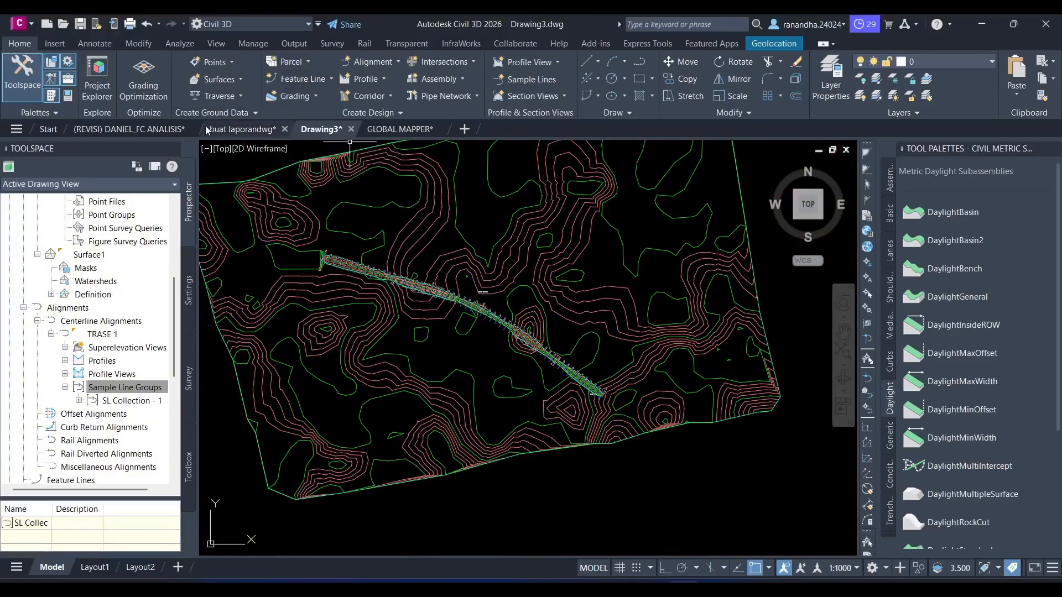
- Start computing materials for the SL Collection - 1 sample line group of the TRASE 1 alignment
{"action": "left_click", "coordinate": [178, 46]}
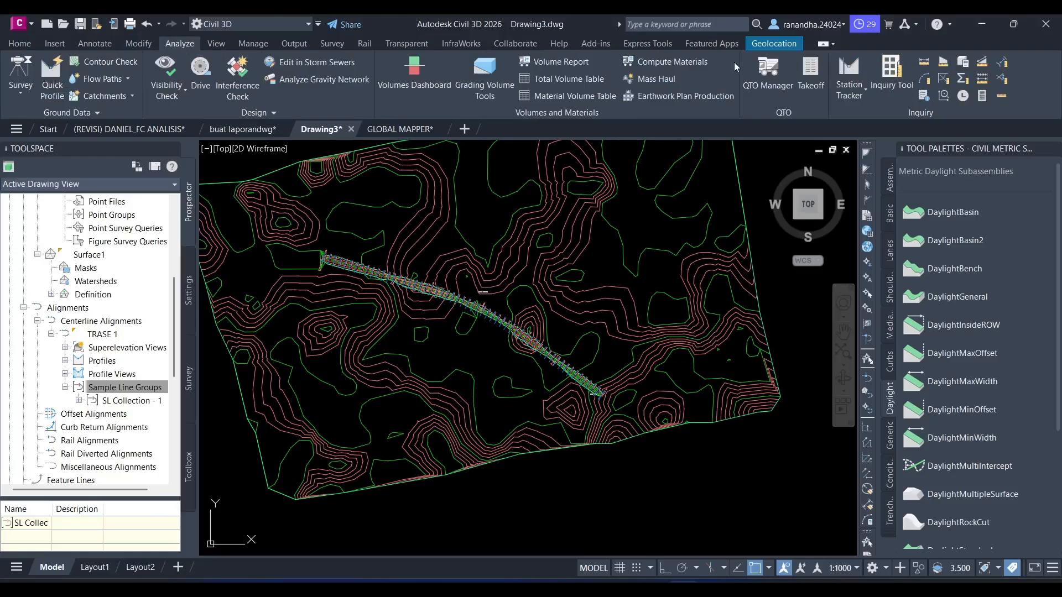
{"action": "left_click", "coordinate": [685, 62]}
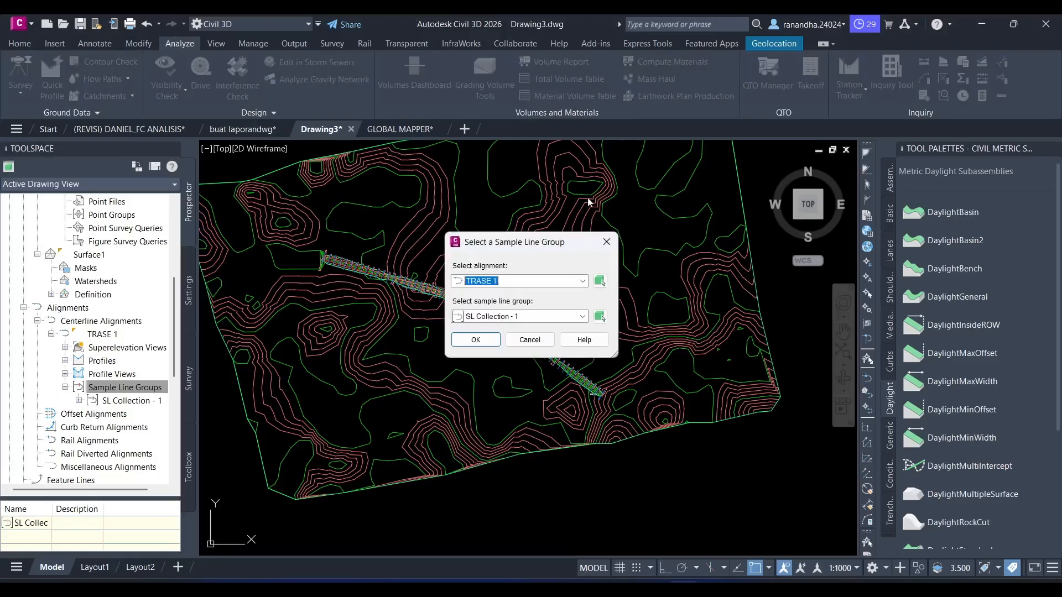
{"action": "left_click", "coordinate": [551, 289]}
{"action": "left_click", "coordinate": [501, 297]}
{"action": "left_click", "coordinate": [504, 317]}
{"action": "left_click", "coordinate": [504, 329]}
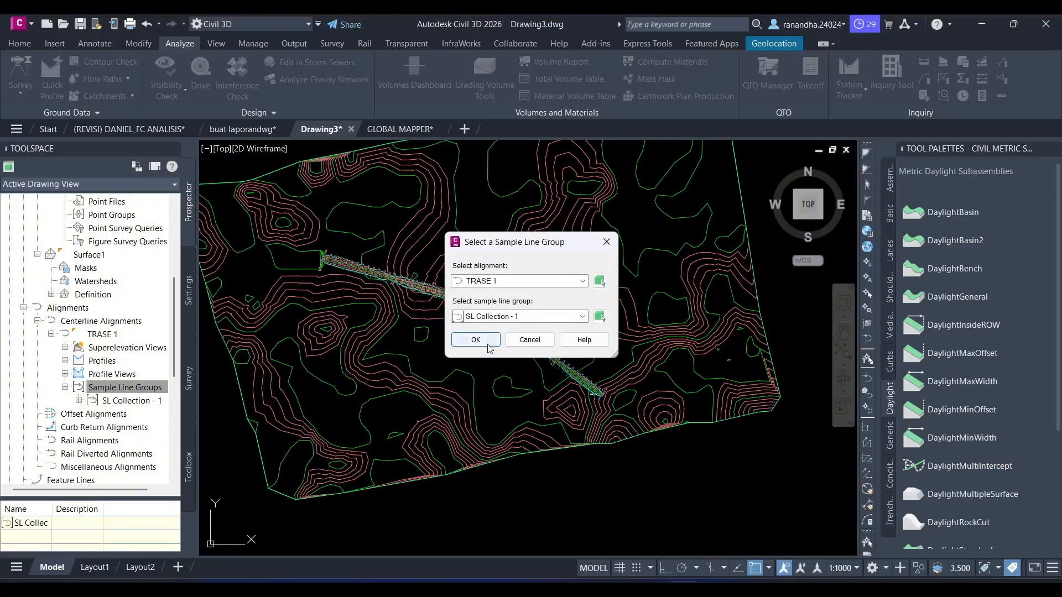
{"action": "left_click", "coordinate": [479, 342]}
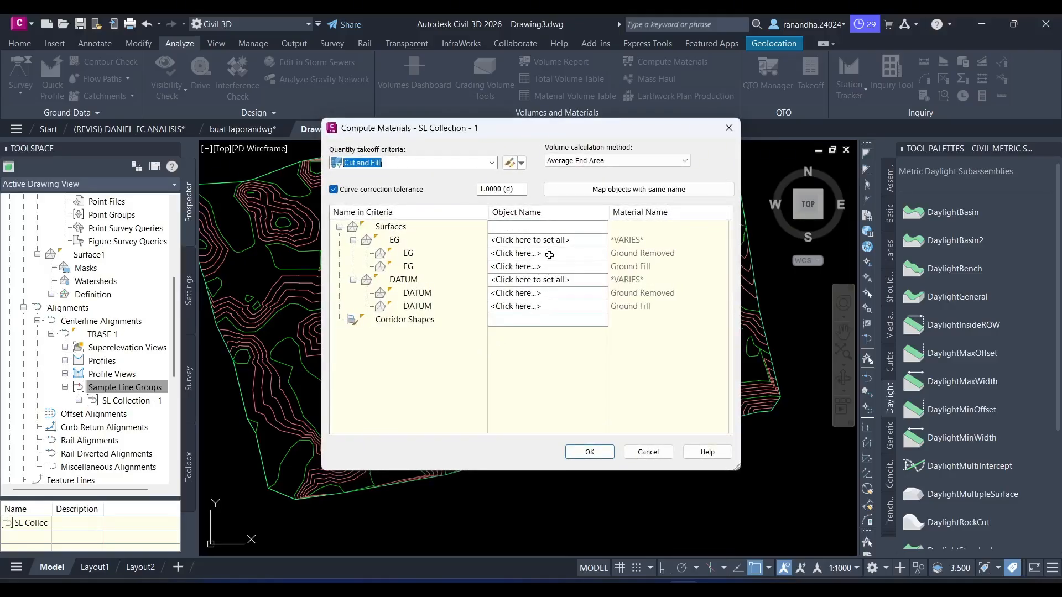
- Assign Surface1 to both EG entries, Ground Removed and Ground Fill, of the Cut and Fill criteria
{"action": "left_click", "coordinate": [540, 253]}
{"action": "left_click", "coordinate": [547, 254]}
{"action": "left_click", "coordinate": [535, 258]}
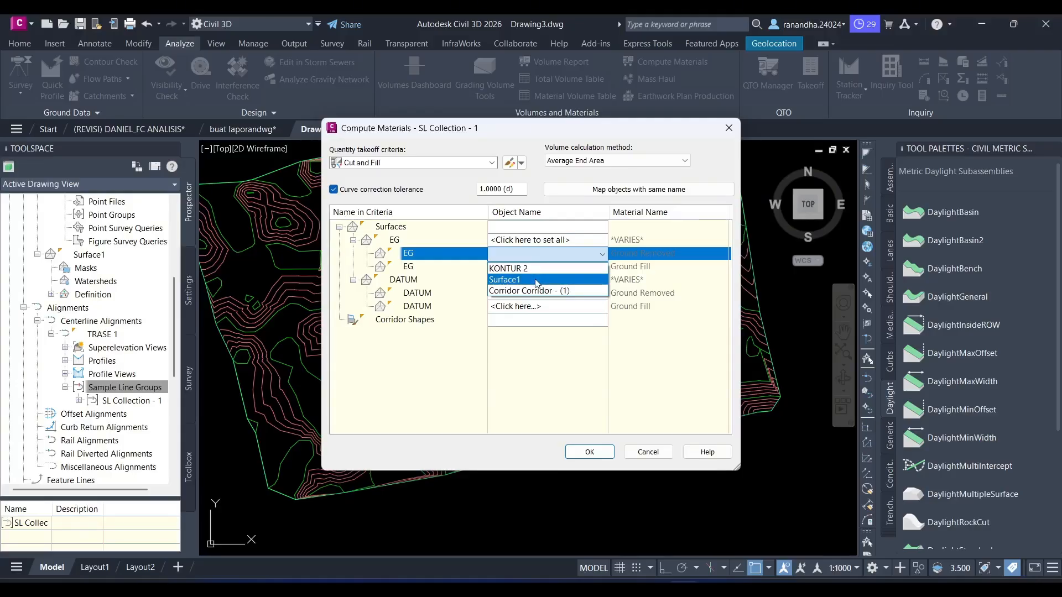
{"action": "left_click", "coordinate": [536, 283]}
{"action": "left_click", "coordinate": [536, 266]}
{"action": "left_click", "coordinate": [529, 292]}
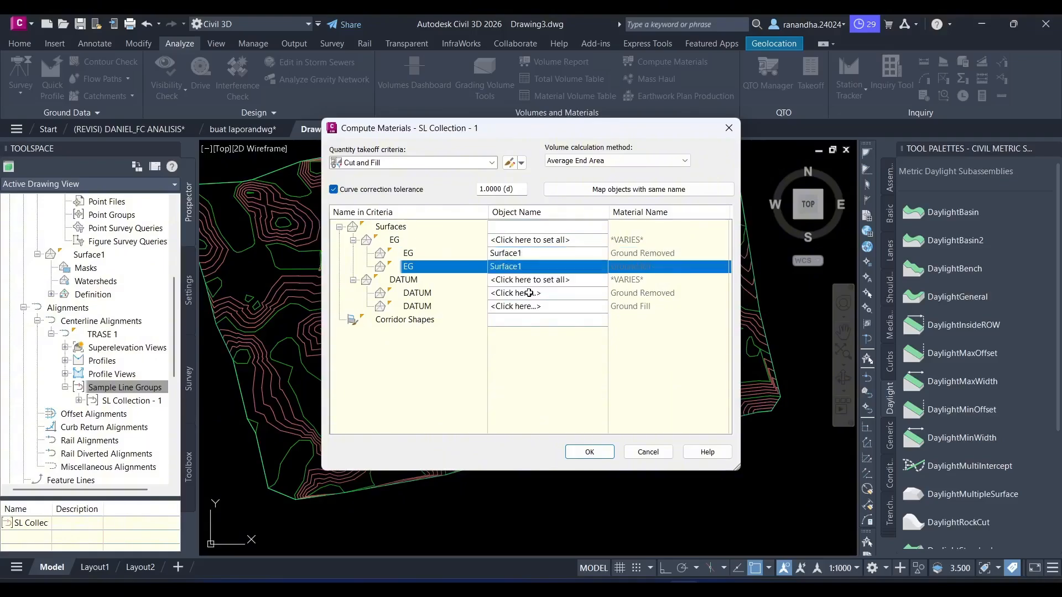
- Assign Corridor Corridor - (1) to both DATUM entries of the Cut and Fill criteria and compute the materials
{"action": "left_click", "coordinate": [528, 293]}
{"action": "left_click", "coordinate": [529, 294]}
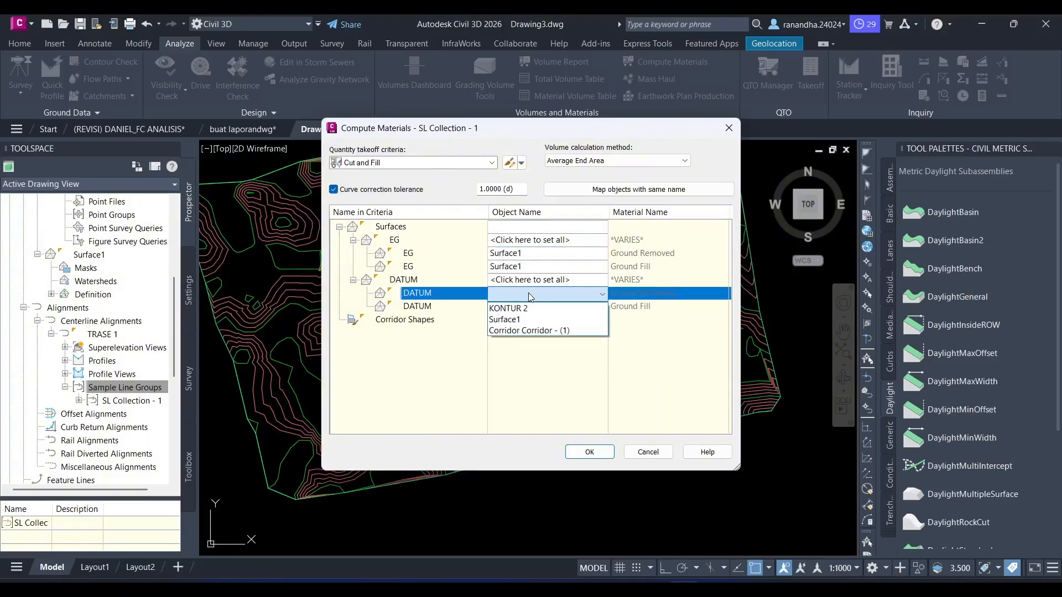
{"action": "left_click", "coordinate": [530, 331]}
{"action": "left_click", "coordinate": [532, 307]}
{"action": "left_click", "coordinate": [532, 307]}
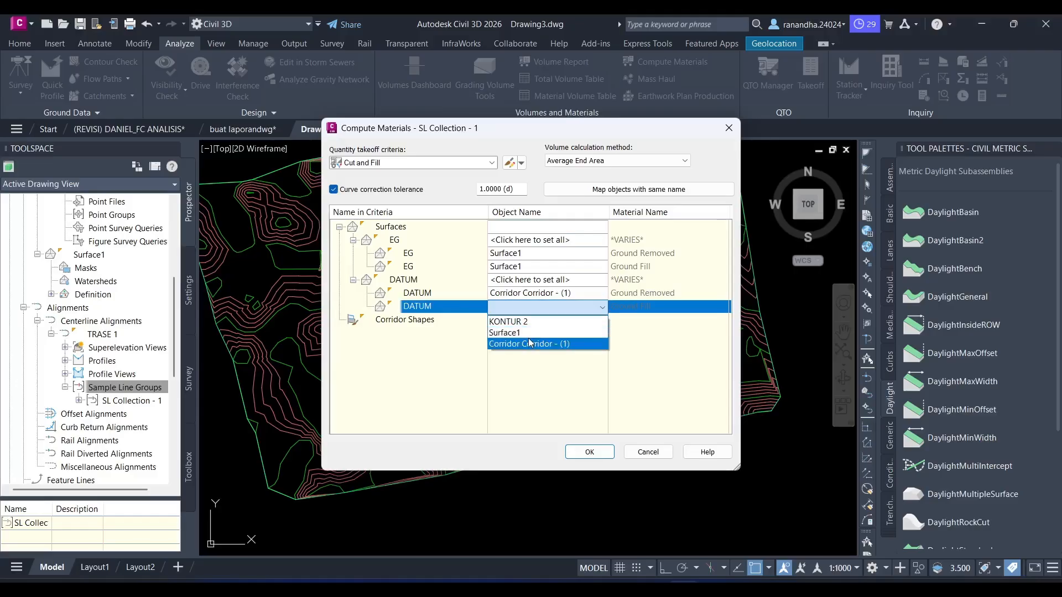
{"action": "left_click", "coordinate": [530, 344]}
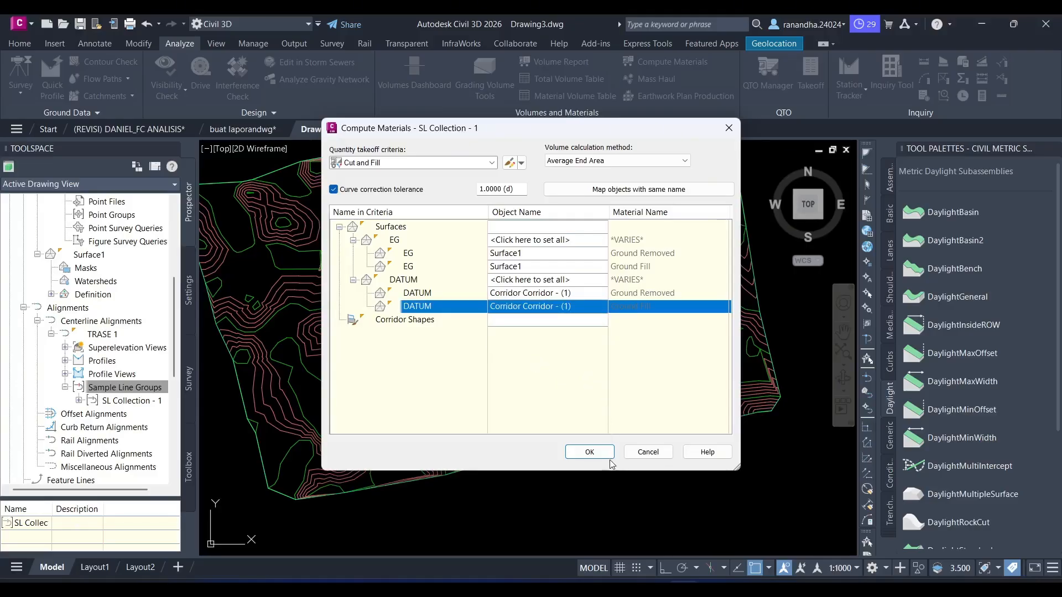
{"action": "left_click", "coordinate": [590, 452]}
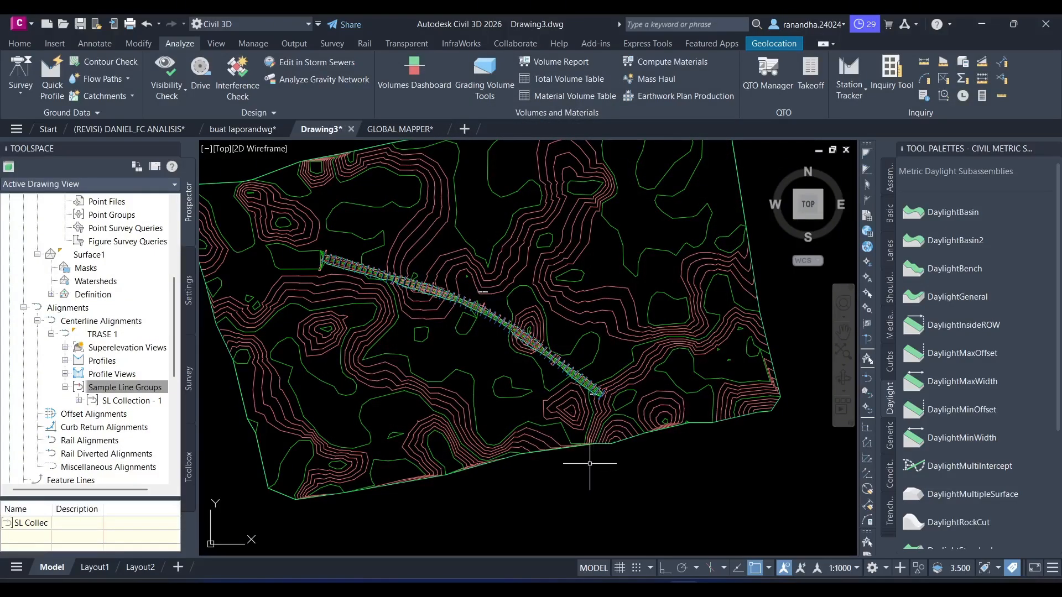
{"action": "scroll", "coordinate": [453, 302], "scroll_direction": "up", "scroll_amount": 5}
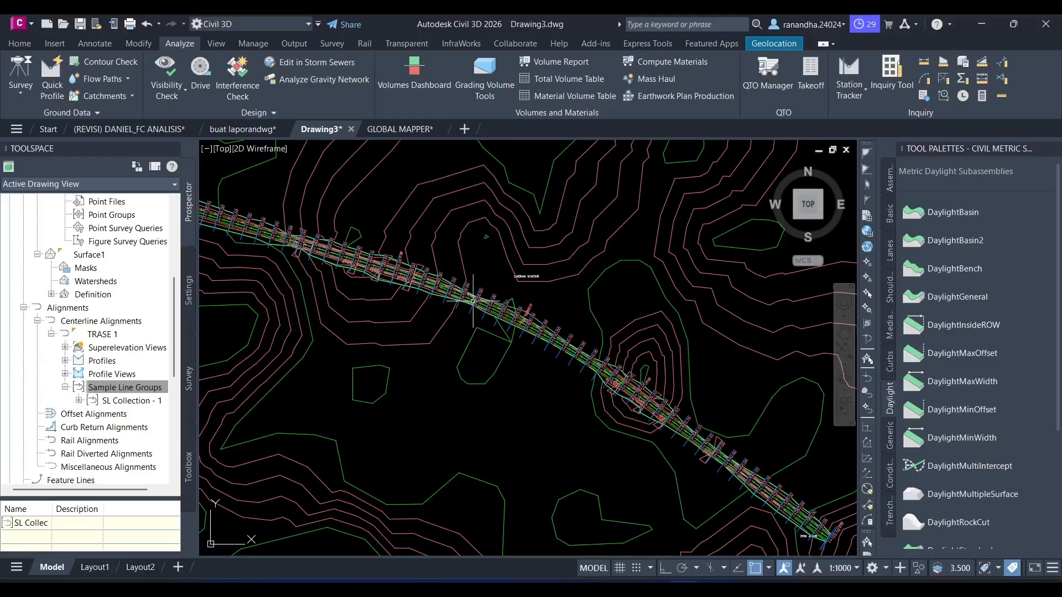
{"action": "scroll", "coordinate": [544, 249], "scroll_direction": "down", "scroll_amount": 4}
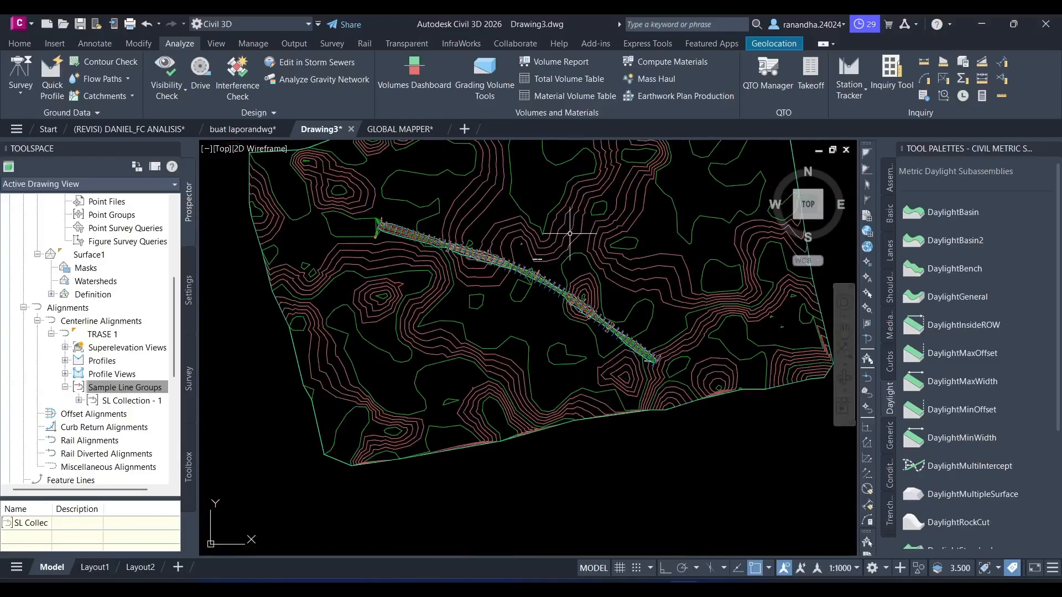
{"action": "middle_click_drag", "start_coordinate": [545, 248], "coordinate": [415, 340]}
{"action": "left_click", "coordinate": [360, 210]}
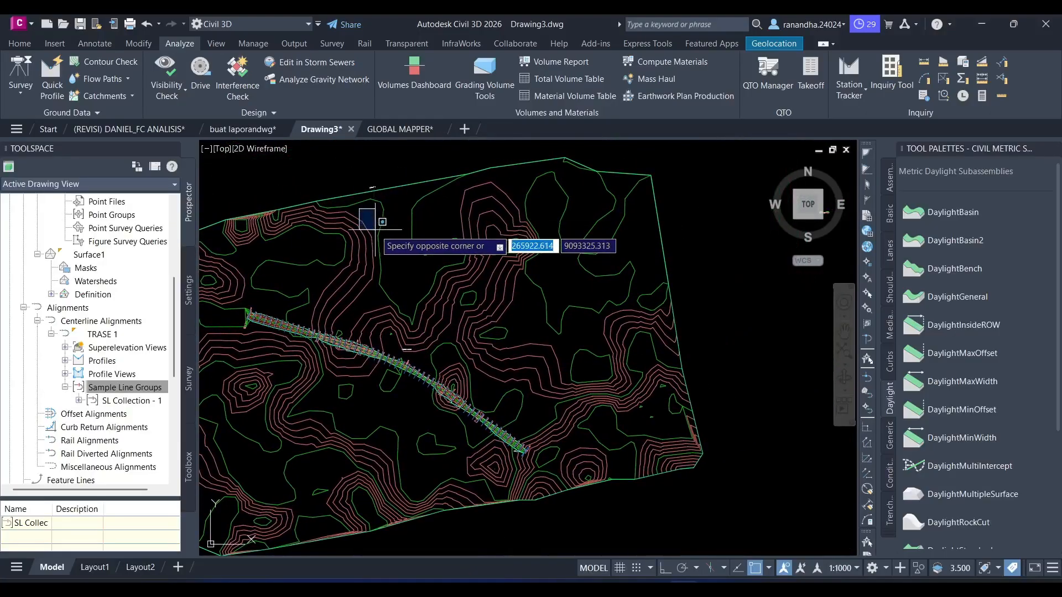
{"action": "key", "text": "Escape"}
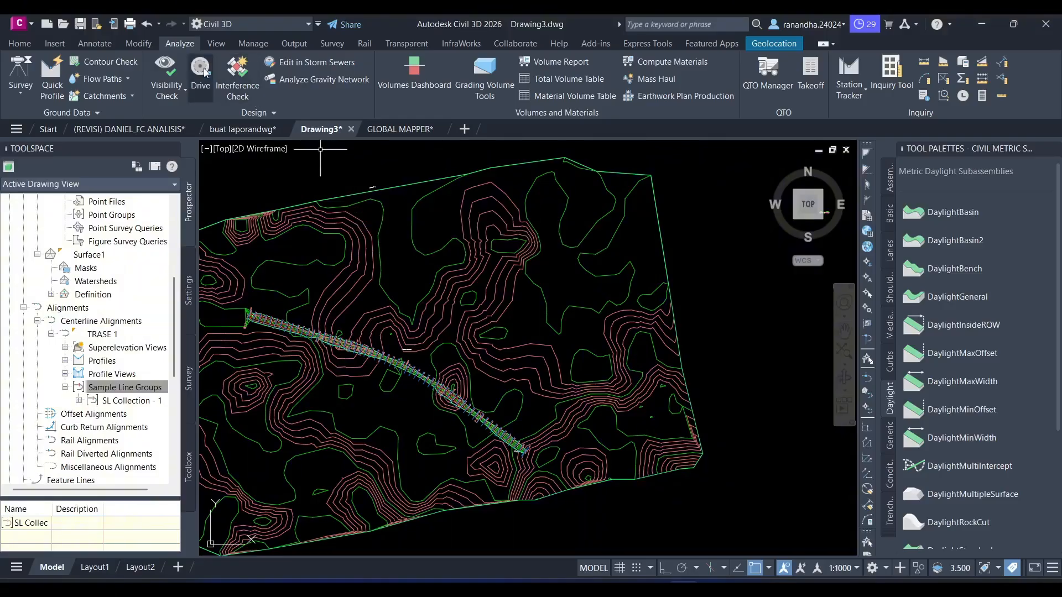
- Start creating multiple section views for SL Collection - 1 of TRASE 1 and add a Total Volume table in the Basic style
{"action": "left_click", "coordinate": [22, 44]}
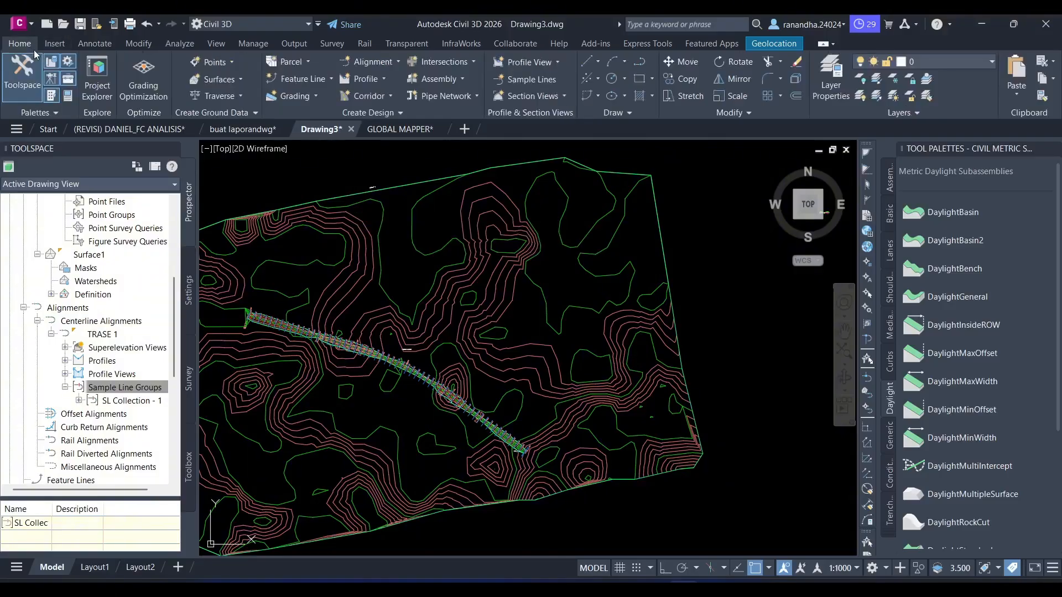
{"action": "left_click", "coordinate": [534, 99]}
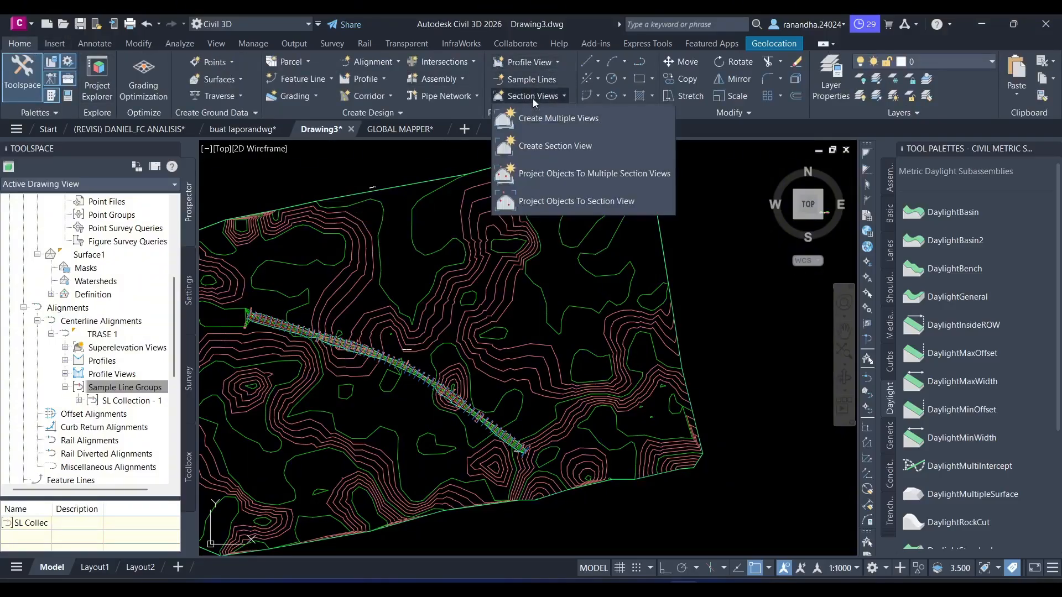
{"action": "left_click", "coordinate": [571, 127]}
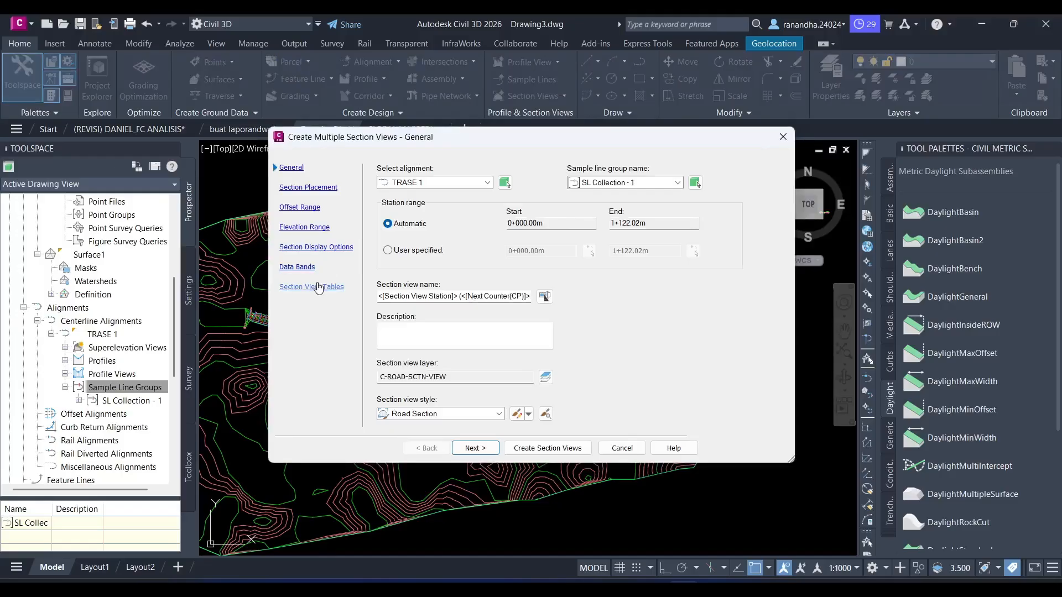
{"action": "left_click", "coordinate": [317, 291]}
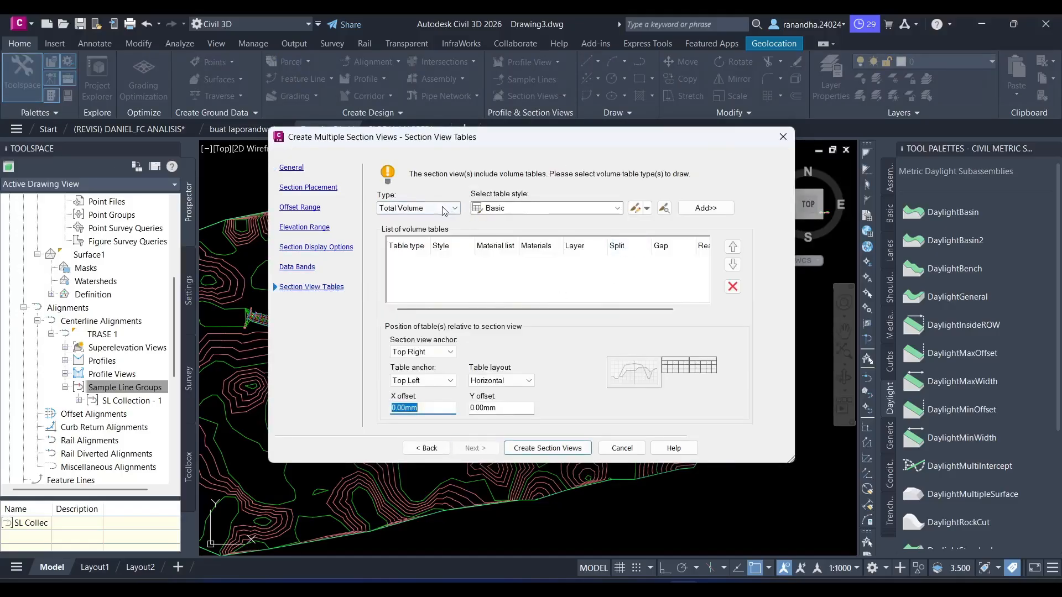
{"action": "left_click", "coordinate": [421, 208]}
{"action": "left_click", "coordinate": [412, 227]}
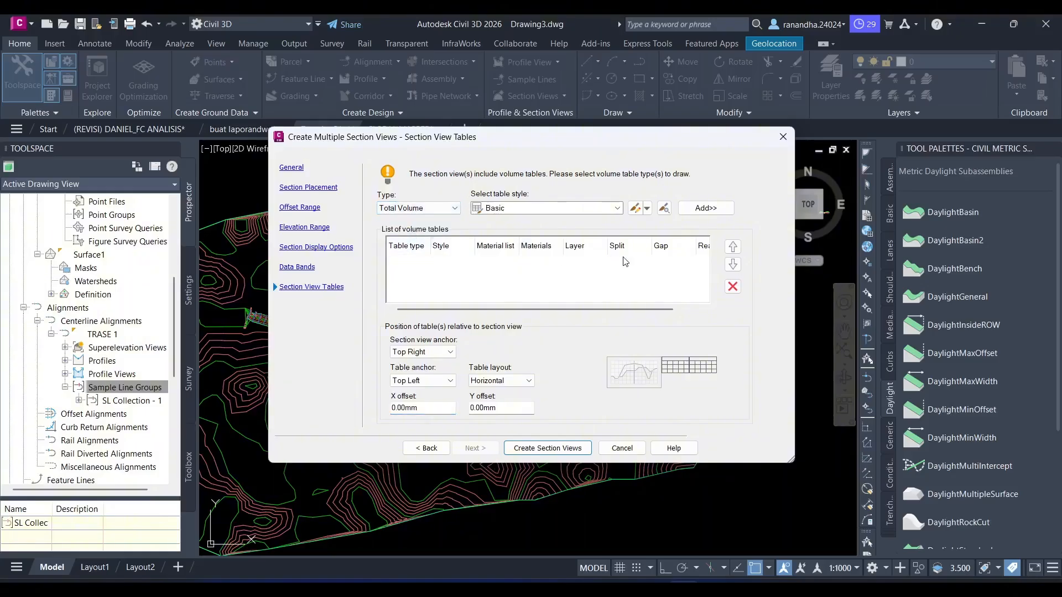
{"action": "left_click", "coordinate": [728, 211]}
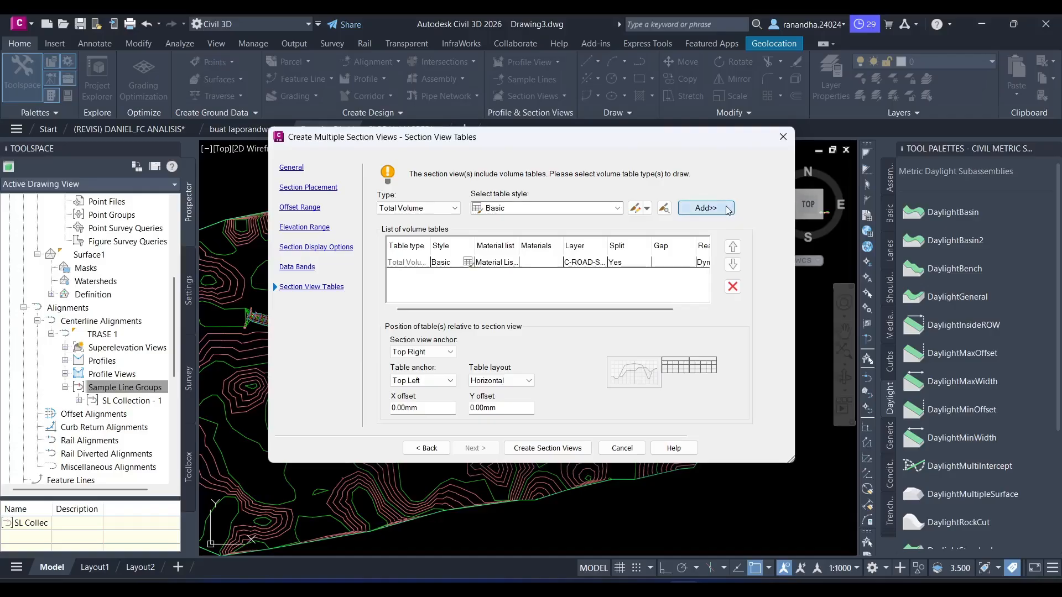
- Create the section views and place their origin in the empty area above the profile view
{"action": "left_click", "coordinate": [539, 451]}
{"action": "scroll", "coordinate": [636, 288], "scroll_direction": "down", "scroll_amount": 5}
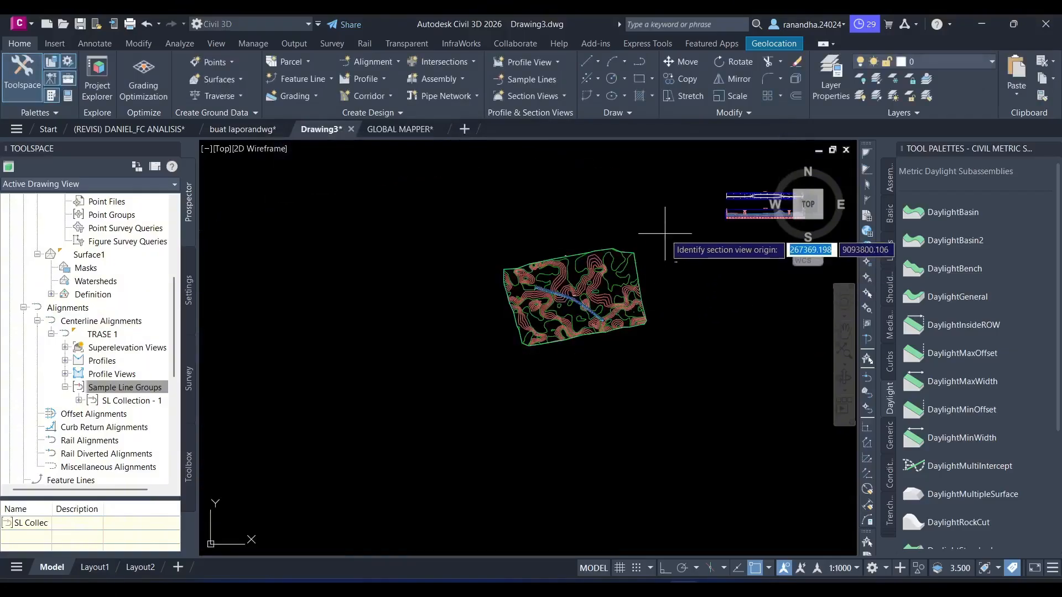
{"action": "left_click", "coordinate": [671, 225]}
{"action": "mouse_move", "coordinate": [672, 225]}
{"action": "middle_mouse_down"}
{"action": "mouse_move", "coordinate": [526, 372]}
{"action": "mouse_move", "coordinate": [499, 222]}
{"action": "mouse_move", "coordinate": [500, 294]}
{"action": "mouse_move", "coordinate": [412, 375]}
{"action": "middle_mouse_up"}
{"action": "scroll", "coordinate": [519, 279], "scroll_direction": "up", "scroll_amount": 5}
{"action": "scroll", "coordinate": [411, 376], "scroll_direction": "down", "scroll_amount": 5}
{"action": "middle_click_drag", "start_coordinate": [433, 233], "coordinate": [435, 310]}
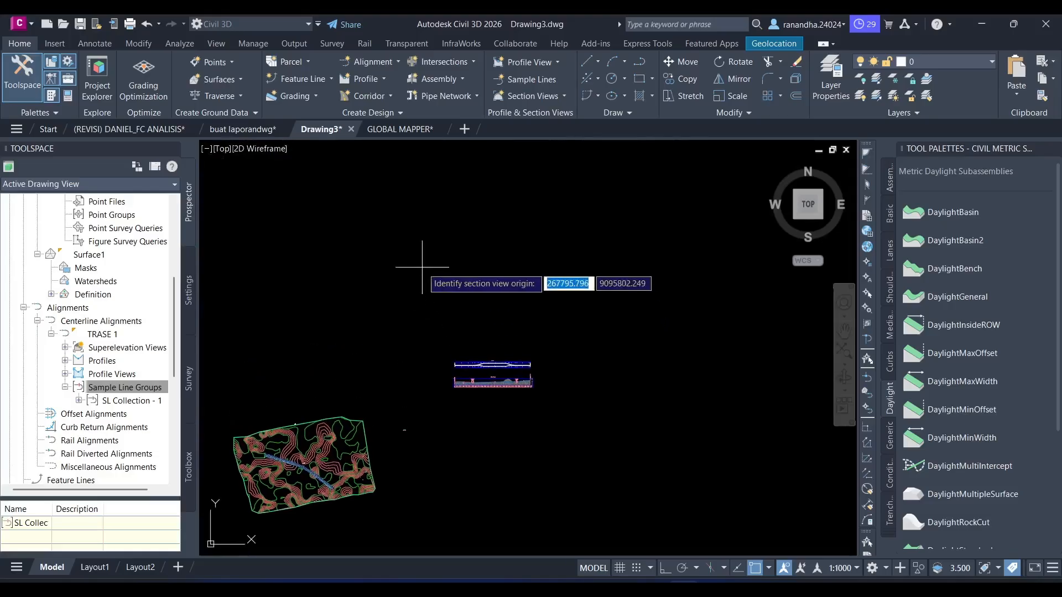
{"action": "left_click", "coordinate": [422, 267]}
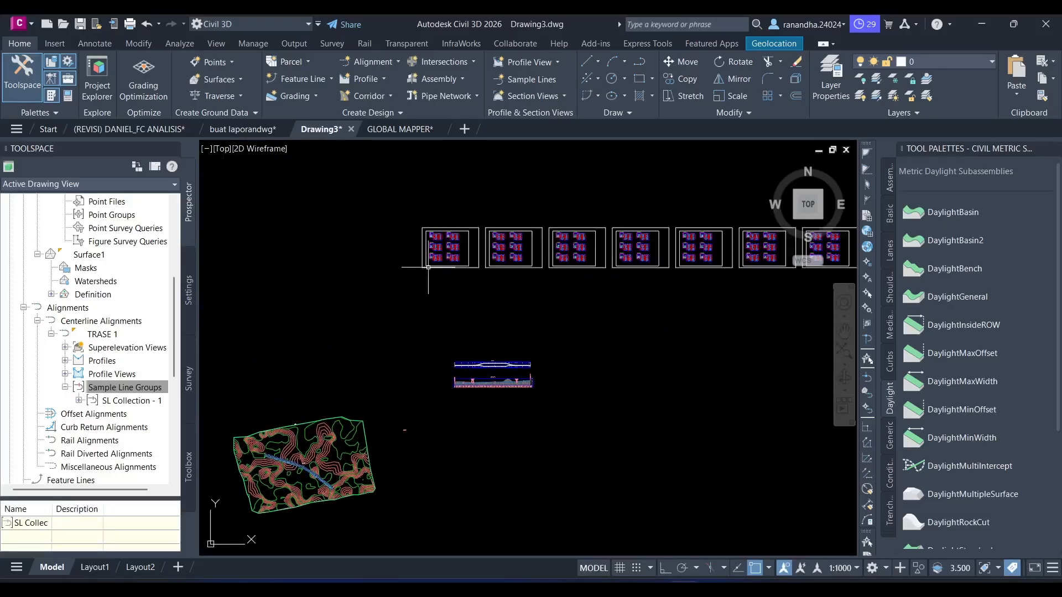
- Examine the section view sheets and the total volume table of the last station, 1+122.02
{"action": "middle_click_drag", "start_coordinate": [601, 254], "coordinate": [400, 266]}
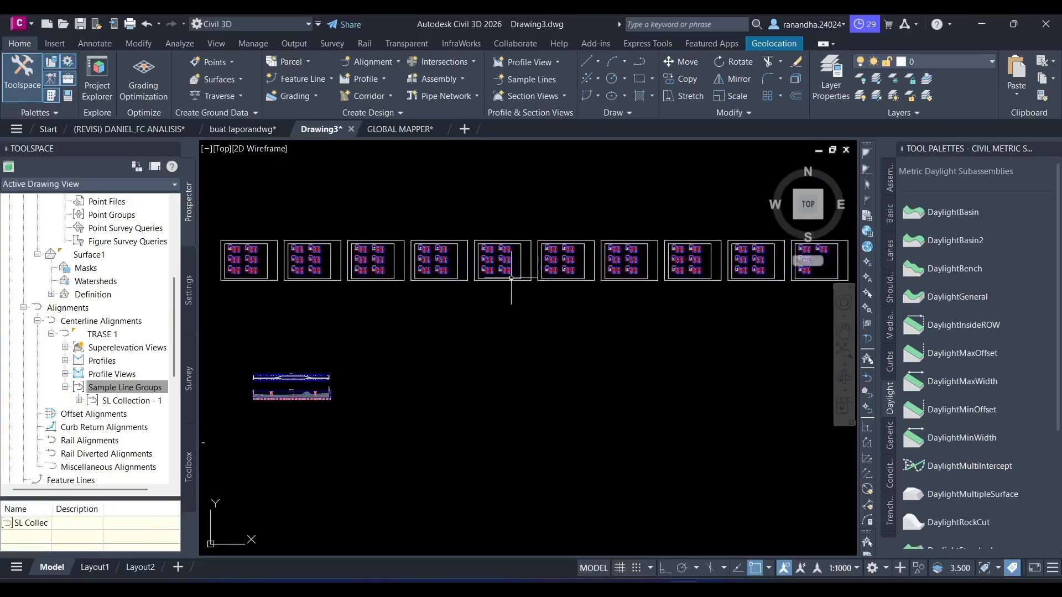
{"action": "mouse_move", "coordinate": [705, 303]}
{"action": "middle_mouse_down"}
{"action": "mouse_move", "coordinate": [308, 341]}
{"action": "mouse_move", "coordinate": [482, 314]}
{"action": "middle_mouse_up"}
{"action": "scroll", "coordinate": [482, 314], "scroll_direction": "up", "scroll_amount": 5}
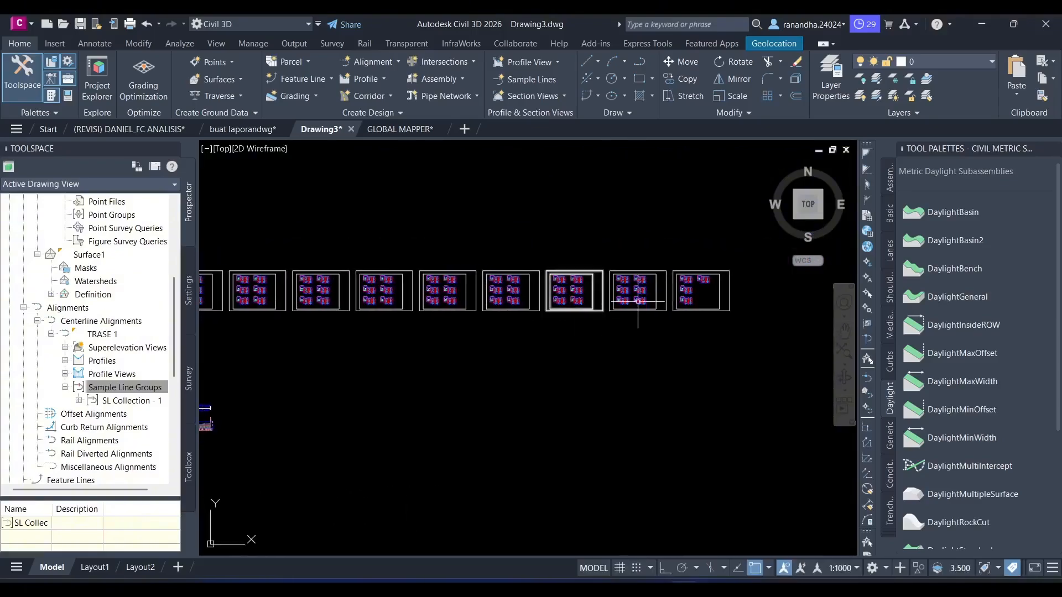
{"action": "mouse_move", "coordinate": [674, 322]}
{"action": "middle_mouse_down"}
{"action": "mouse_move", "coordinate": [493, 301]}
{"action": "mouse_move", "coordinate": [362, 332]}
{"action": "middle_mouse_up"}
{"action": "scroll", "coordinate": [553, 239], "scroll_direction": "up", "scroll_amount": 4}
{"action": "middle_click_drag", "start_coordinate": [507, 269], "coordinate": [495, 377]}
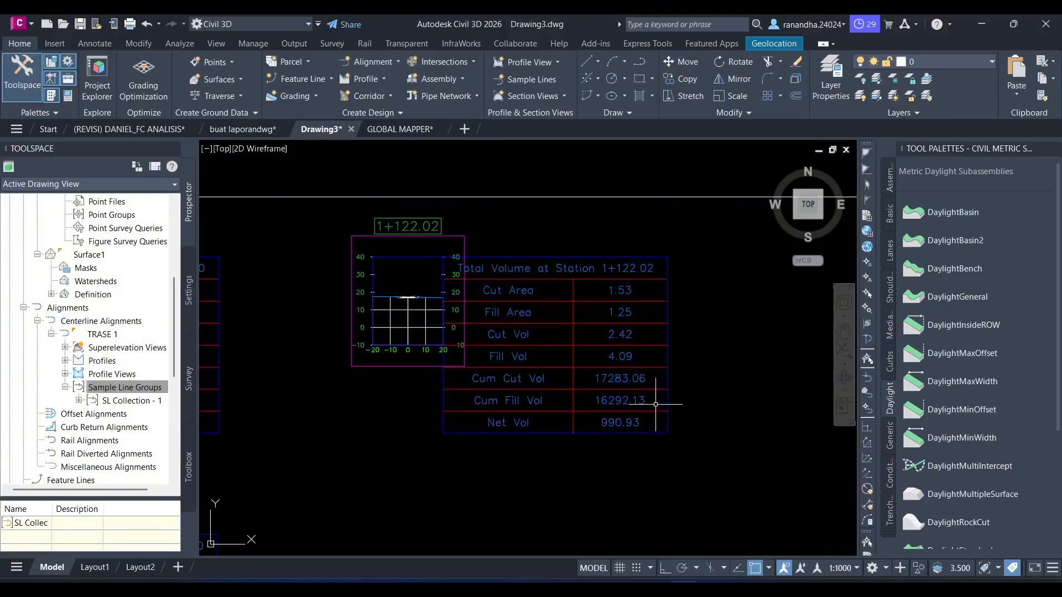
{"action": "scroll", "coordinate": [656, 404], "scroll_direction": "up", "scroll_amount": 5}
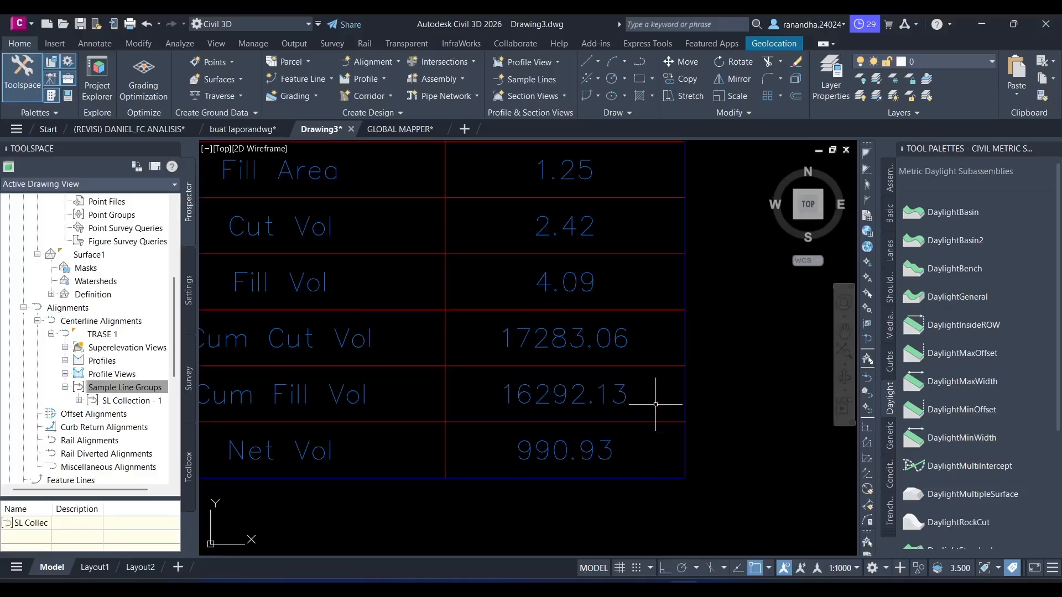
{"action": "scroll", "coordinate": [625, 427], "scroll_direction": "down", "scroll_amount": 2}
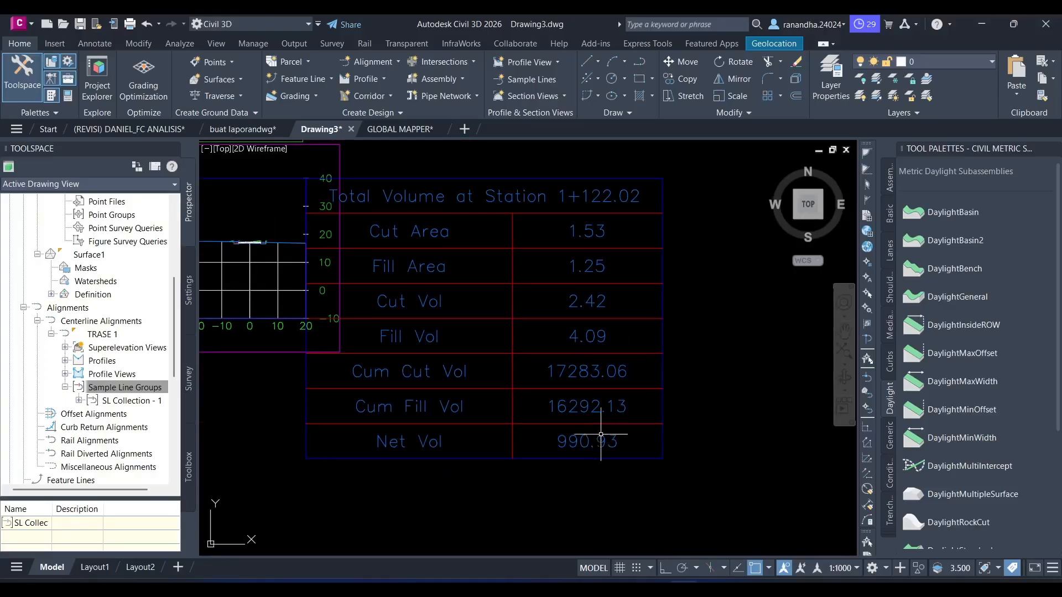
{"action": "scroll", "coordinate": [550, 467], "scroll_direction": "down", "scroll_amount": 4}
{"action": "scroll", "coordinate": [700, 374], "scroll_direction": "down", "scroll_amount": 8}
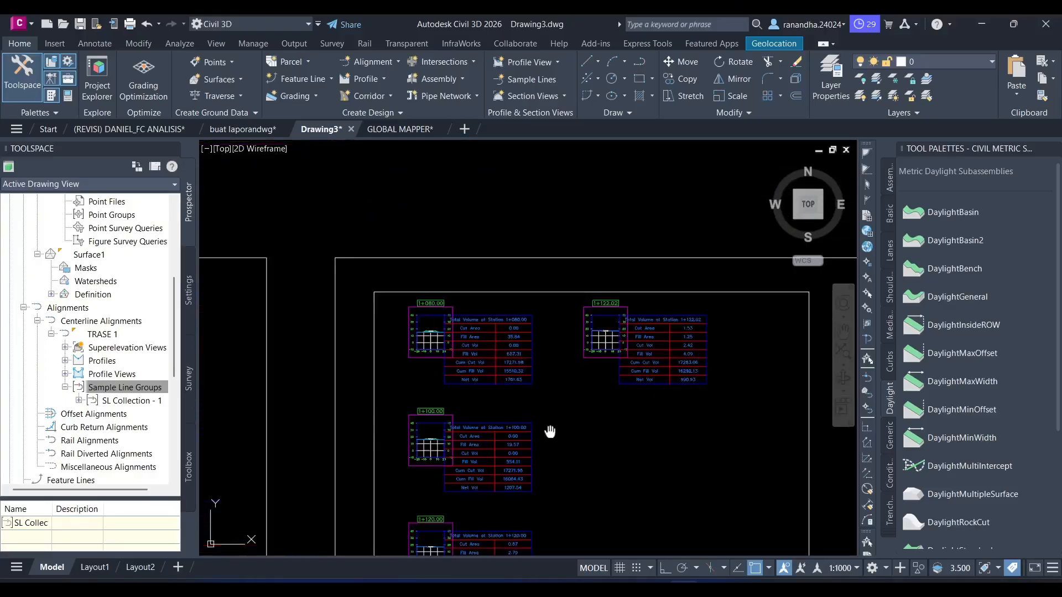
{"action": "middle_click_drag", "start_coordinate": [573, 416], "coordinate": [641, 297]}
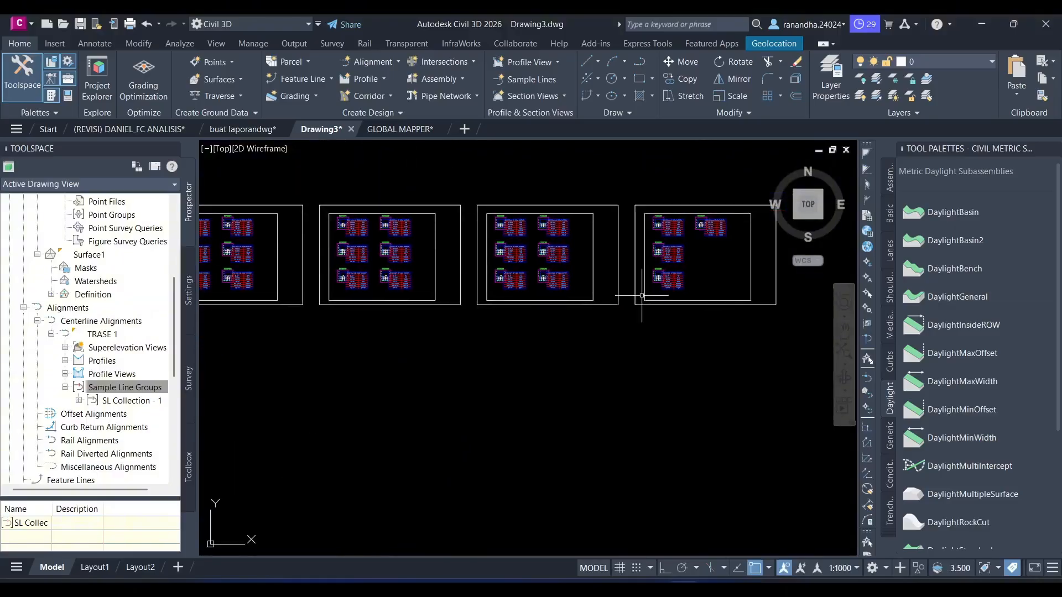
{"action": "mouse_move", "coordinate": [477, 393]}
{"action": "middle_mouse_down"}
{"action": "mouse_move", "coordinate": [522, 372]}
{"action": "mouse_move", "coordinate": [532, 341]}
{"action": "mouse_move", "coordinate": [674, 365]}
{"action": "middle_mouse_up"}
{"action": "scroll", "coordinate": [576, 365], "scroll_direction": "down", "scroll_amount": 3}
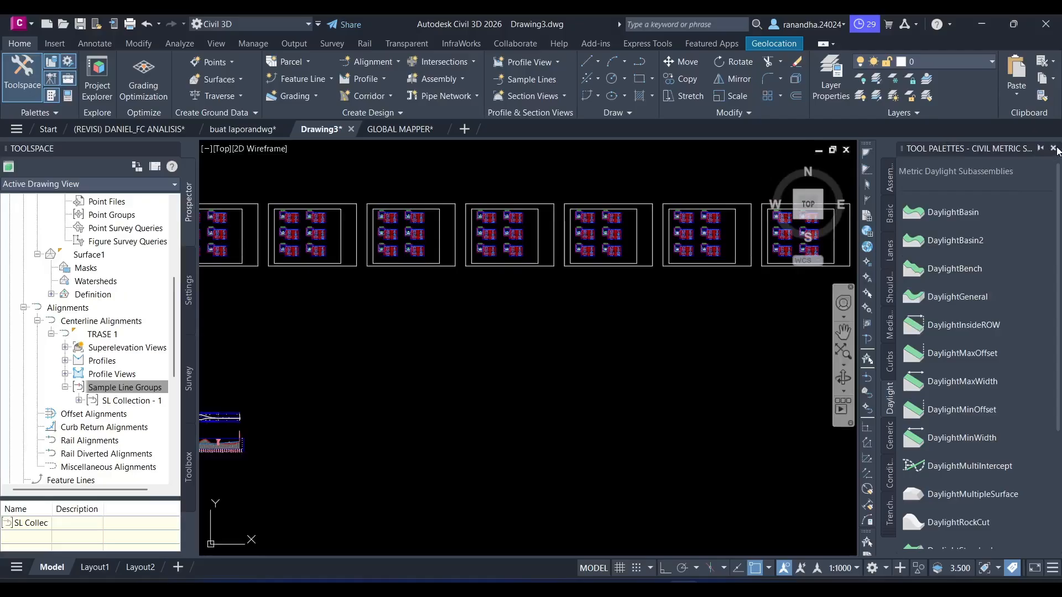
- Close the tool palettes and place a Cut and Fill total volume table for SL Collection - 1 in empty drawing space
{"action": "left_click", "coordinate": [1053, 148]}
{"action": "scroll", "coordinate": [619, 301], "scroll_direction": "down", "scroll_amount": 4}
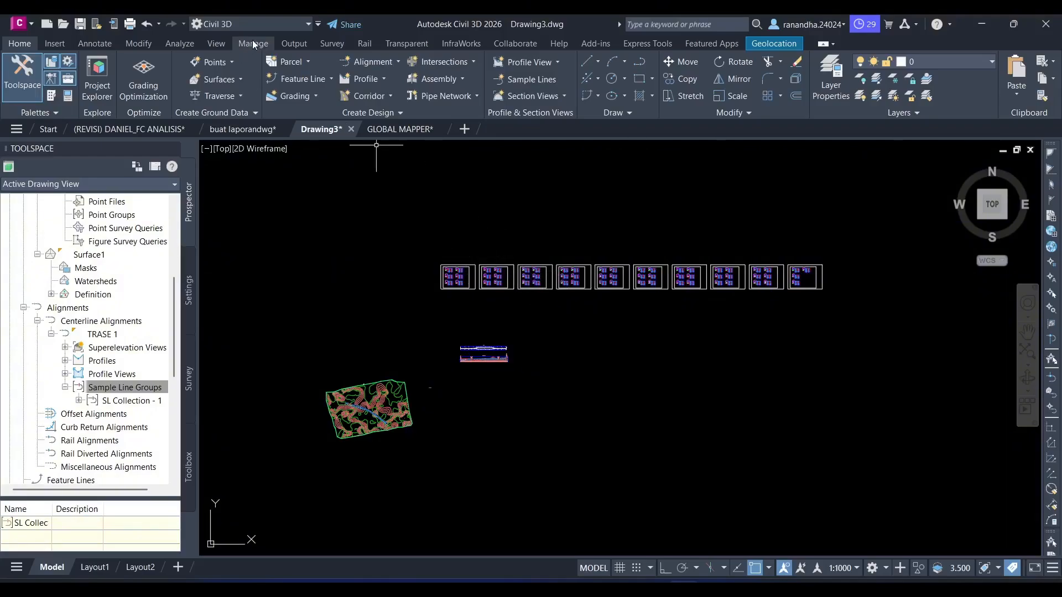
{"action": "left_click", "coordinate": [180, 44]}
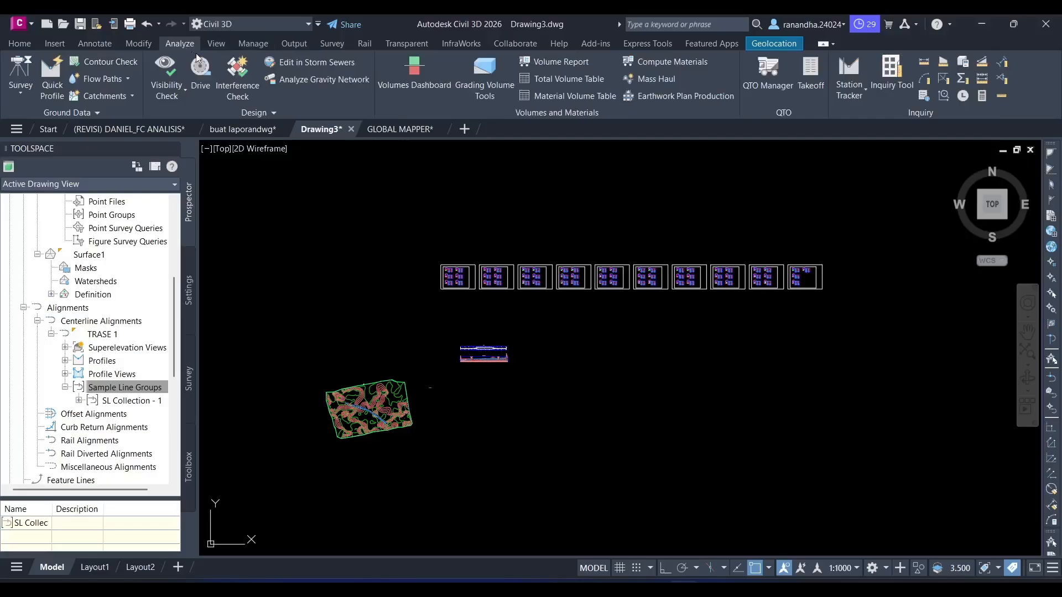
{"action": "left_click", "coordinate": [549, 79]}
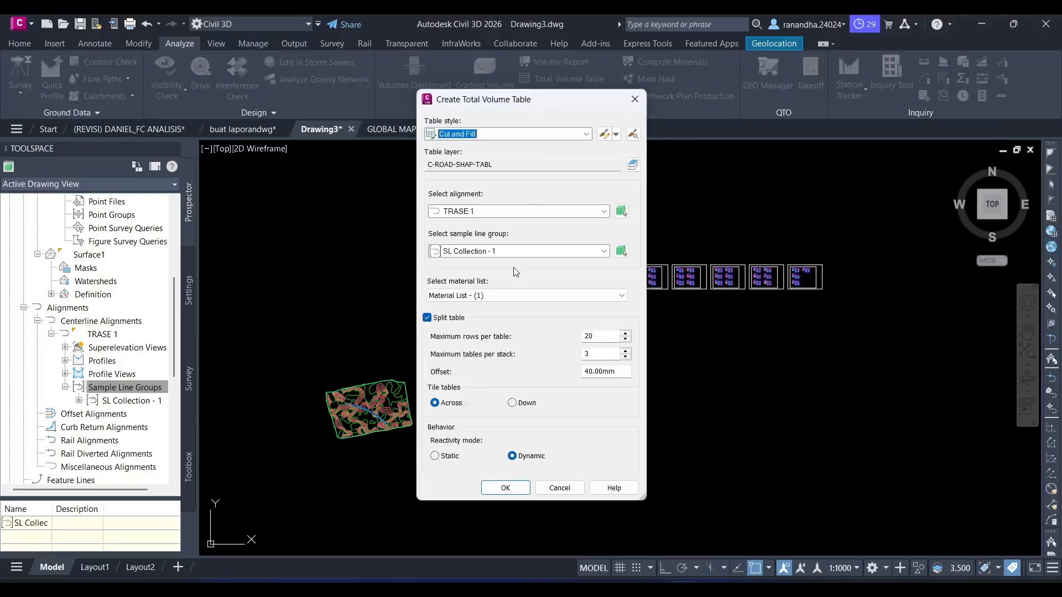
{"action": "left_click", "coordinate": [520, 252]}
{"action": "left_click", "coordinate": [520, 252]}
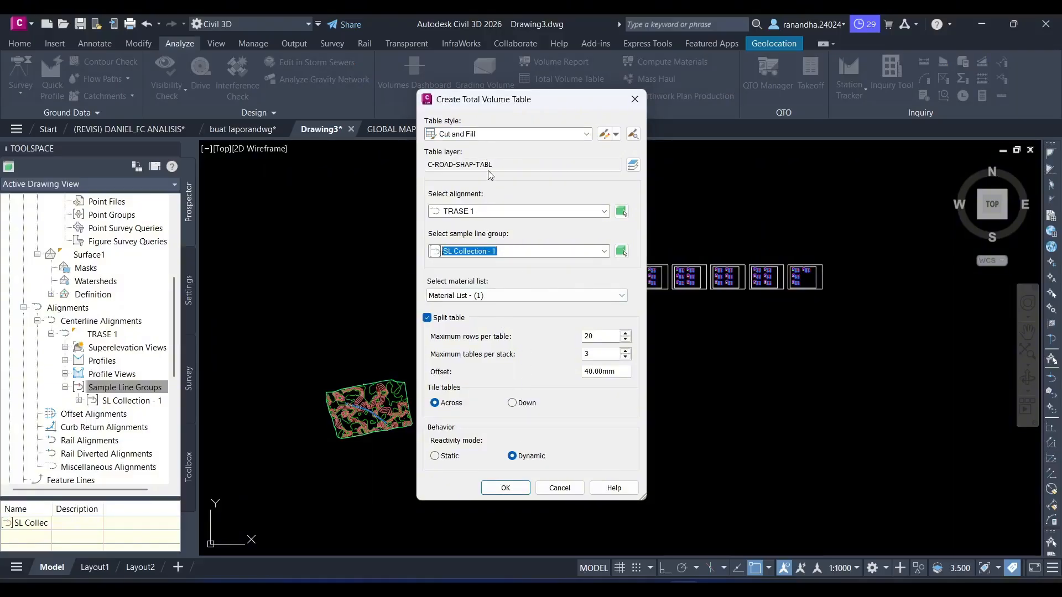
{"action": "left_click", "coordinate": [513, 486]}
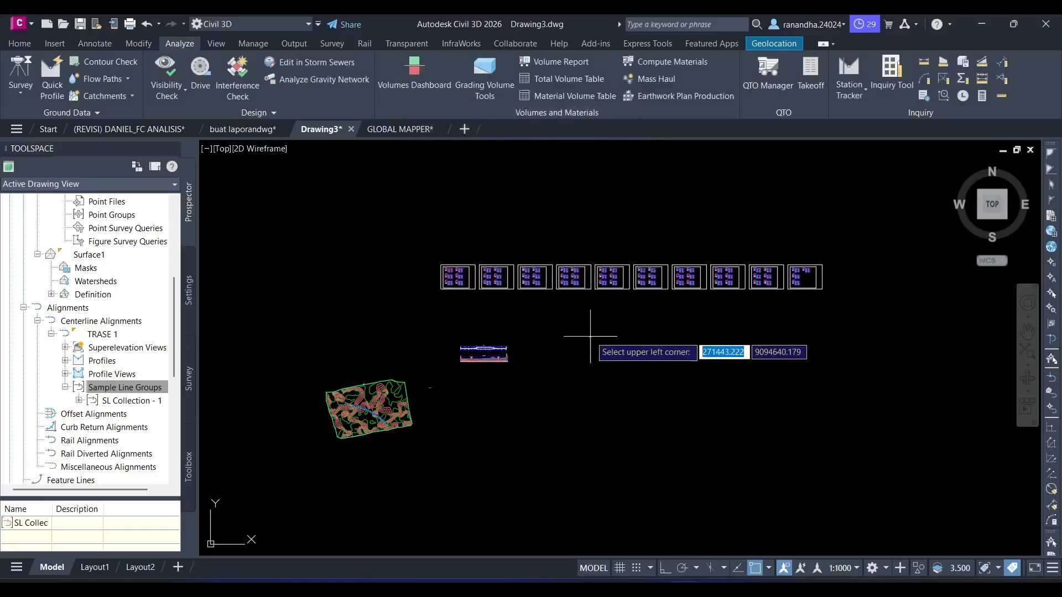
{"action": "scroll", "coordinate": [534, 345], "scroll_direction": "up", "scroll_amount": 4}
{"action": "left_click", "coordinate": [497, 279]}
- Examine the cumulative cut and fill volumes in the split total volume tables
{"action": "scroll", "coordinate": [572, 296], "scroll_direction": "up", "scroll_amount": 9}
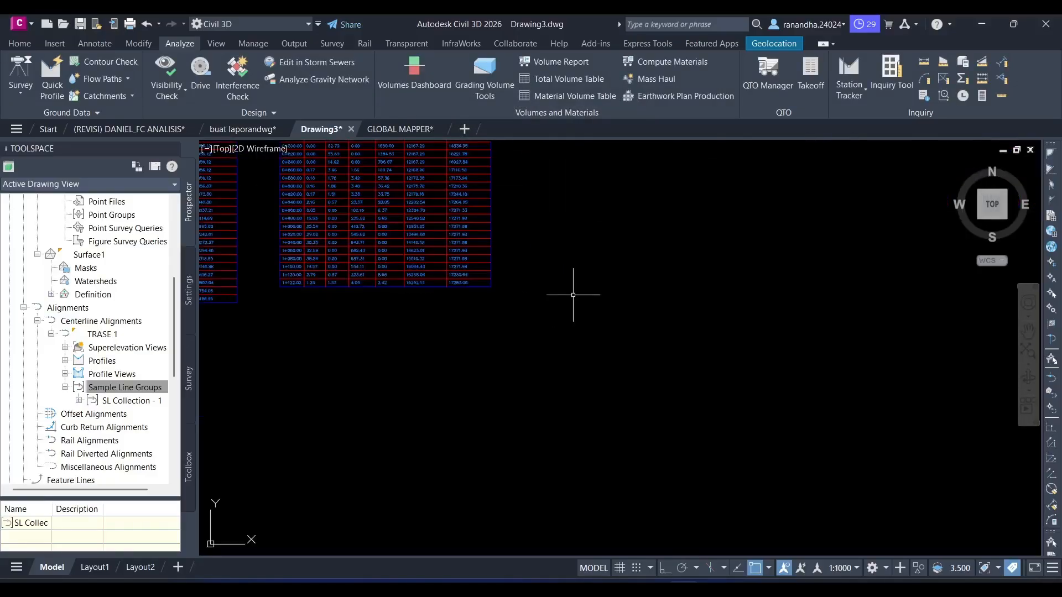
{"action": "scroll", "coordinate": [554, 283], "scroll_direction": "up", "scroll_amount": 2}
{"action": "middle_click_drag", "start_coordinate": [476, 283], "coordinate": [583, 342]}
{"action": "scroll", "coordinate": [405, 342], "scroll_direction": "up", "scroll_amount": 2}
{"action": "scroll", "coordinate": [575, 304], "scroll_direction": "down", "scroll_amount": 6}
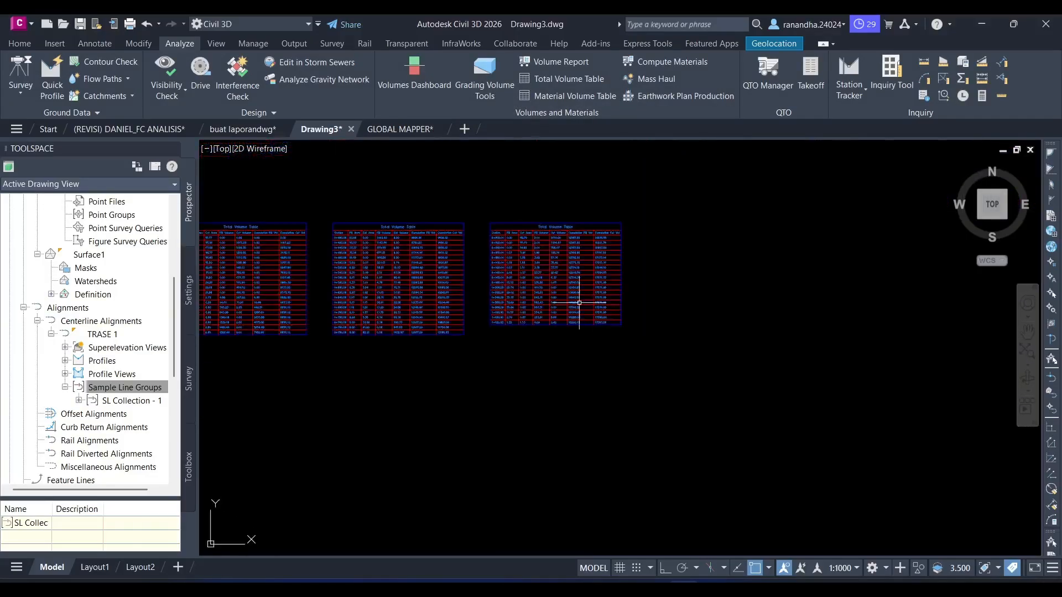
{"action": "scroll", "coordinate": [521, 296], "scroll_direction": "down", "scroll_amount": 1}
{"action": "scroll", "coordinate": [556, 327], "scroll_direction": "up", "scroll_amount": 5}
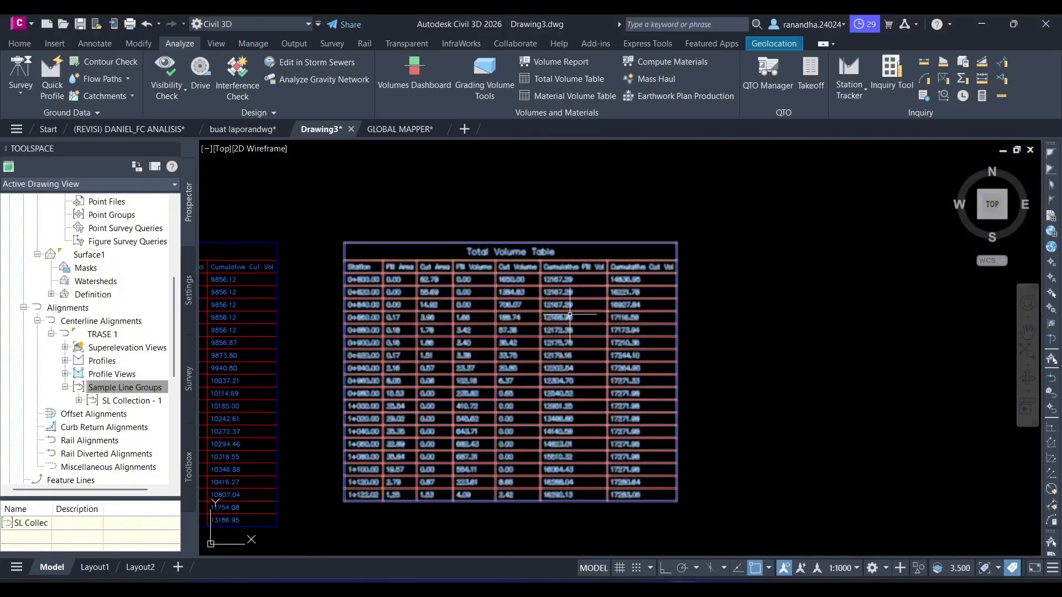
{"action": "scroll", "coordinate": [654, 339], "scroll_direction": "down", "scroll_amount": 2}
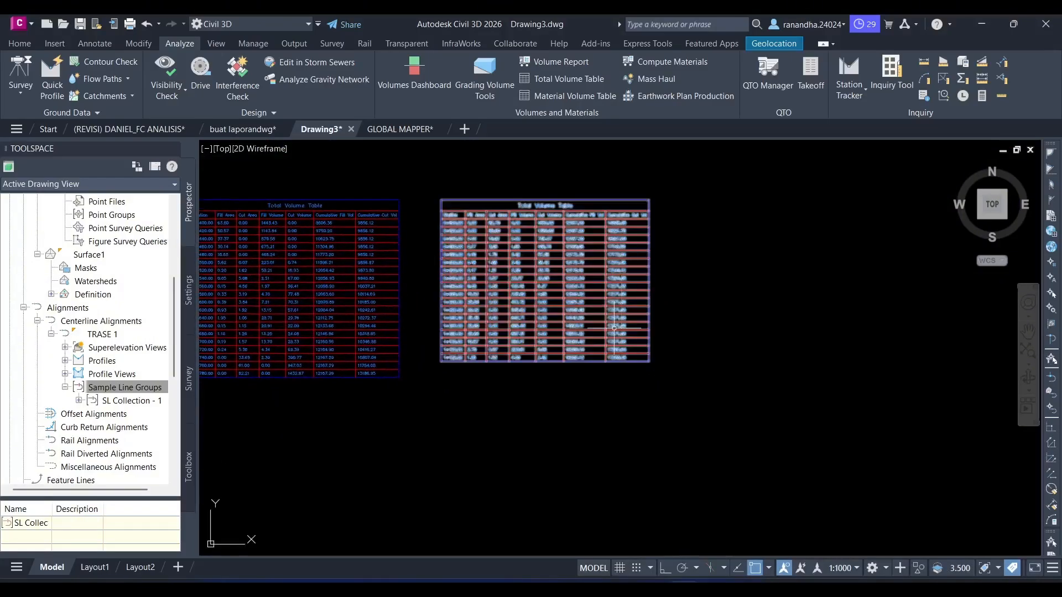
{"action": "scroll", "coordinate": [625, 398], "scroll_direction": "up", "scroll_amount": 5}
{"action": "scroll", "coordinate": [602, 373], "scroll_direction": "down", "scroll_amount": 5}
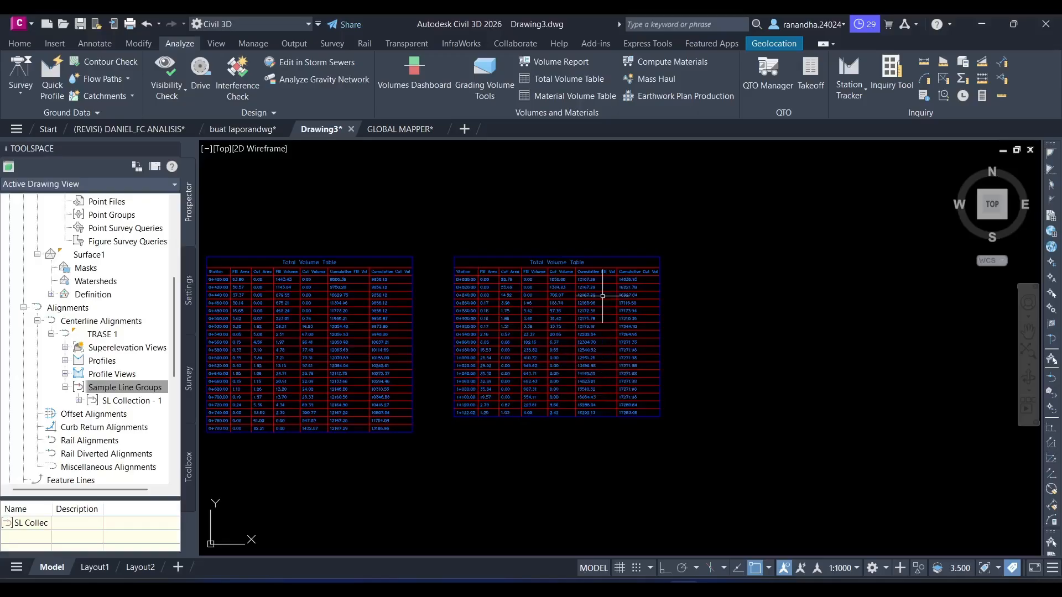
- Generate the quantities report for SL Collection - 1 of TRASE 1 from Material List - (1) and review its final stations
{"action": "left_click", "coordinate": [546, 61]}
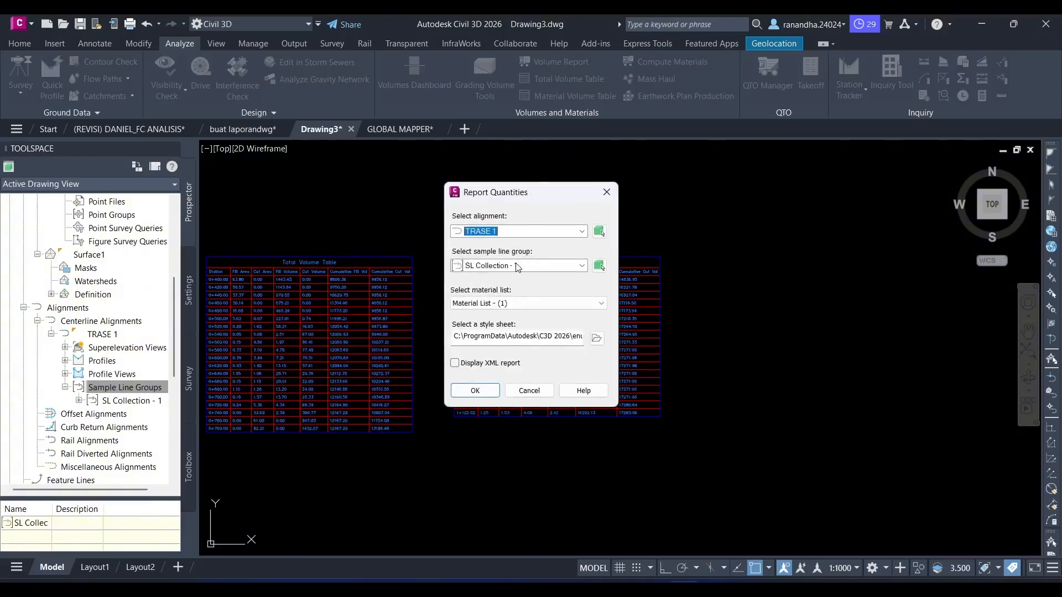
{"action": "left_click", "coordinate": [518, 271]}
{"action": "left_click", "coordinate": [483, 394]}
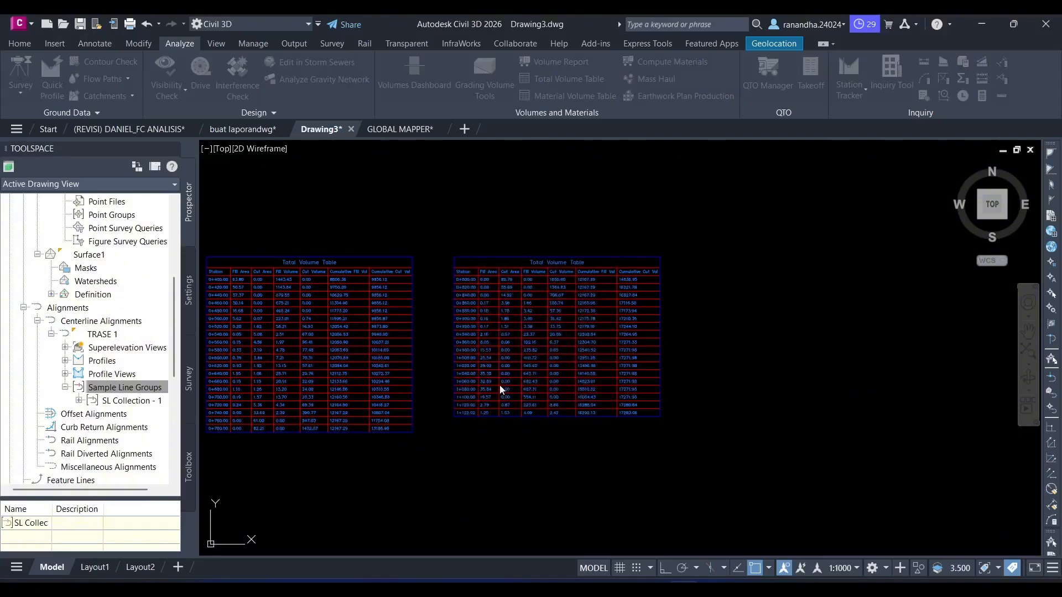
{"action": "scroll", "coordinate": [504, 375], "scroll_direction": "down", "scroll_amount": 5}
{"action": "scroll", "coordinate": [504, 376], "scroll_direction": "down", "scroll_amount": 5}
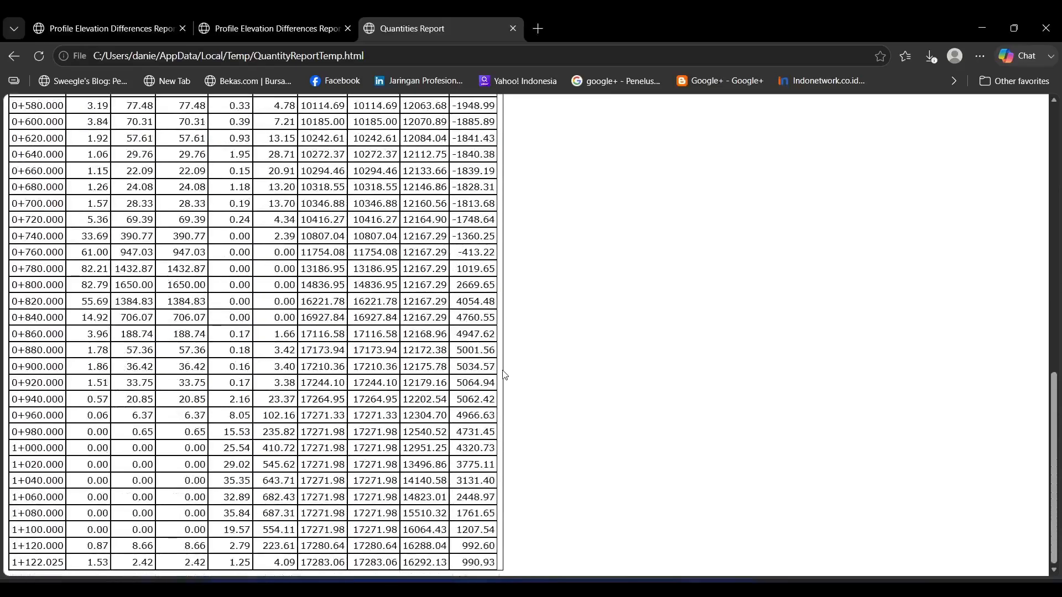
{"action": "scroll", "coordinate": [503, 376], "scroll_direction": "up", "scroll_amount": 7}
{"action": "scroll", "coordinate": [500, 376], "scroll_direction": "down", "scroll_amount": 7}
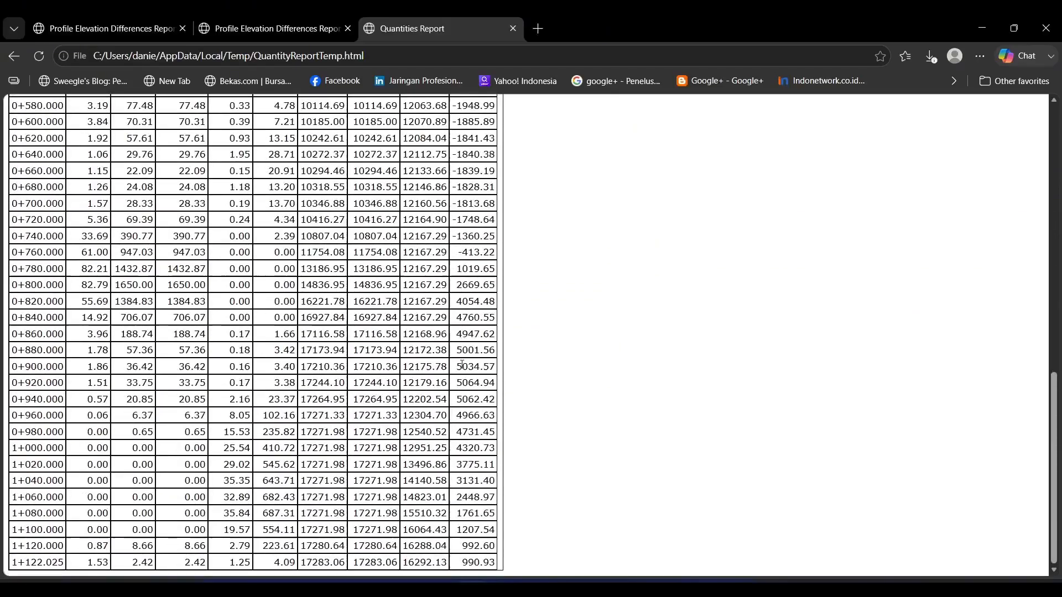
- Return from the quantities report to Civil 3D and place a Basic-style mass haul diagram for TRASE 1, SL Collection - 1, below the total volume tables
{"action": "scroll", "coordinate": [501, 376], "scroll_direction": "up", "scroll_amount": 10}
{"action": "scroll", "coordinate": [356, 319], "scroll_direction": "down", "scroll_amount": 6}
{"action": "scroll", "coordinate": [357, 319], "scroll_direction": "down", "scroll_amount": 3}
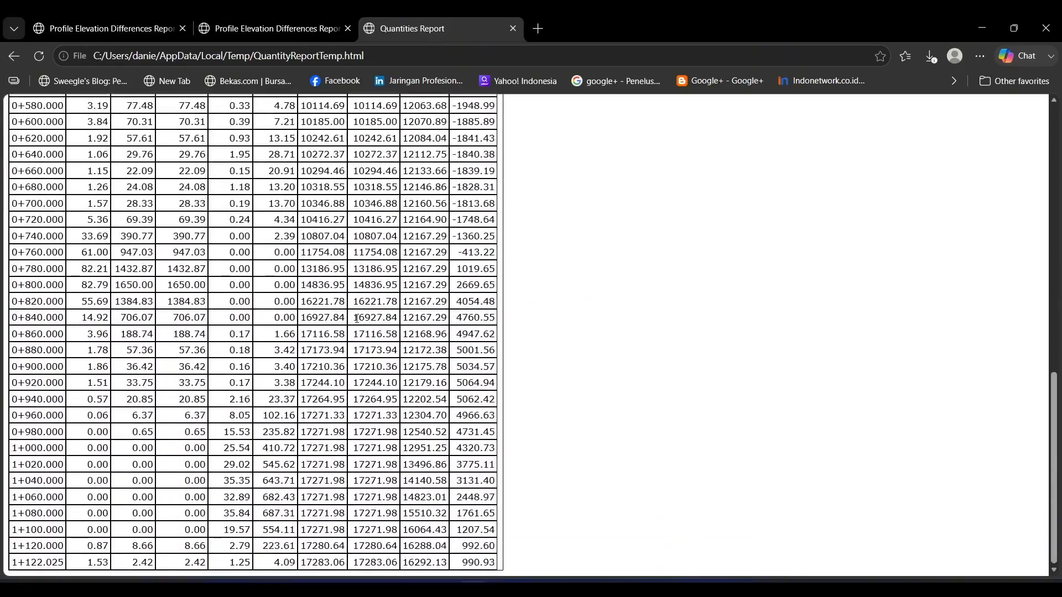
{"action": "key", "text": "alt+Tab"}
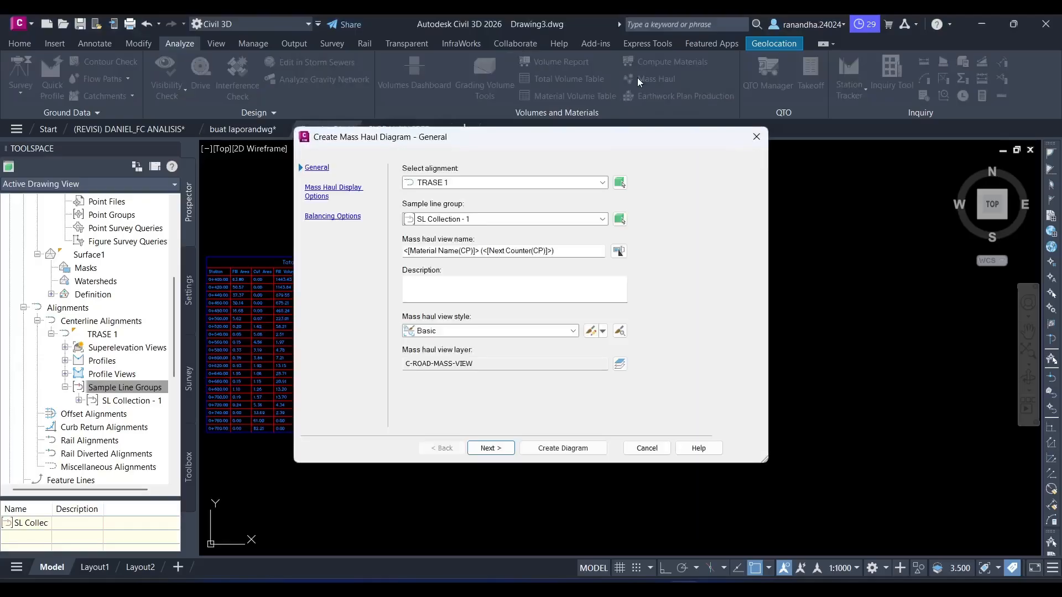
{"action": "left_click", "coordinate": [551, 449]}
{"action": "scroll", "coordinate": [556, 378], "scroll_direction": "down", "scroll_amount": 5}
{"action": "scroll", "coordinate": [556, 378], "scroll_direction": "up", "scroll_amount": 6}
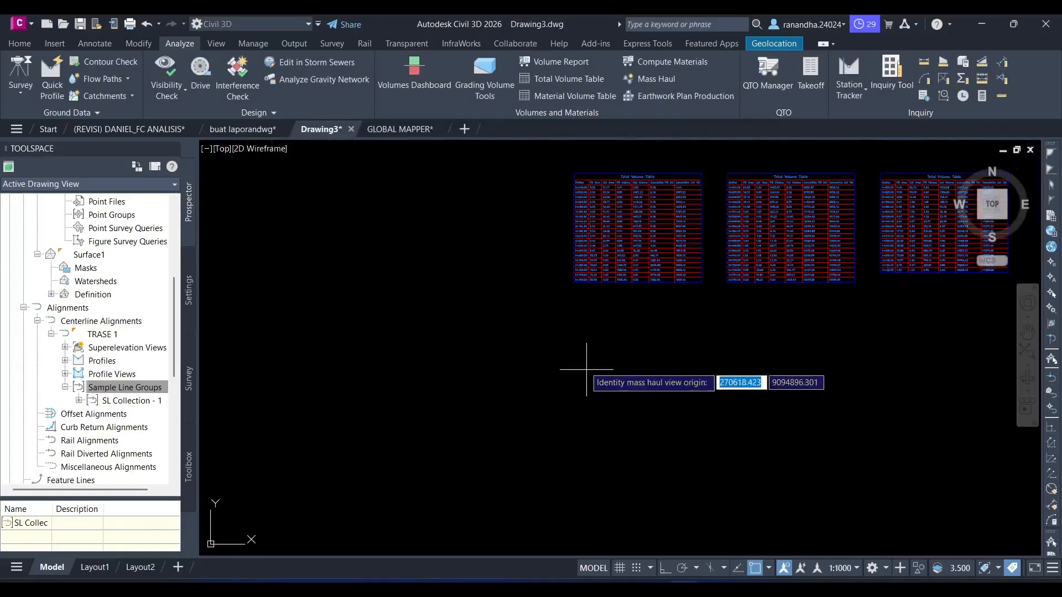
{"action": "left_click", "coordinate": [566, 348]}
{"action": "scroll", "coordinate": [659, 359], "scroll_direction": "up", "scroll_amount": 8}
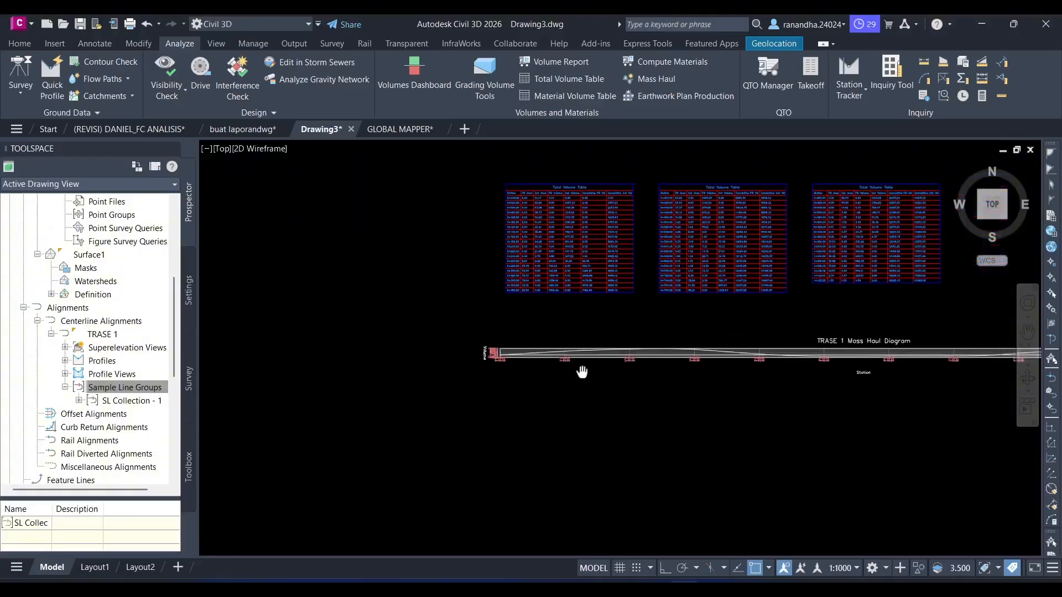
{"action": "scroll", "coordinate": [540, 363], "scroll_direction": "down", "scroll_amount": 8}
{"action": "middle_click_drag", "start_coordinate": [581, 379], "coordinate": [331, 400]}
{"action": "scroll", "coordinate": [815, 377], "scroll_direction": "down", "scroll_amount": 4}
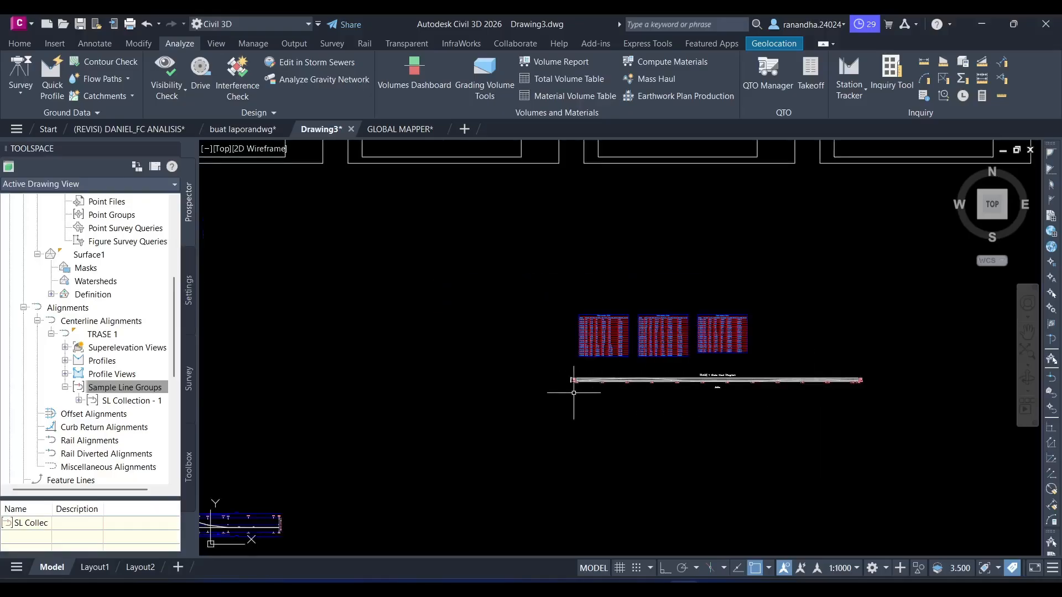
- Start the Drive command along alignment TRASE 1 using profile PROFIL 1 as the drive path
{"action": "middle_click_drag", "start_coordinate": [574, 393], "coordinate": [747, 318]}
{"action": "mouse_move", "coordinate": [419, 384]}
{"action": "middle_mouse_down"}
{"action": "mouse_move", "coordinate": [699, 287]}
{"action": "mouse_move", "coordinate": [549, 305]}
{"action": "mouse_move", "coordinate": [759, 226]}
{"action": "middle_mouse_up"}
{"action": "scroll", "coordinate": [699, 287], "scroll_direction": "down", "scroll_amount": 2}
{"action": "scroll", "coordinate": [589, 302], "scroll_direction": "down", "scroll_amount": 2}
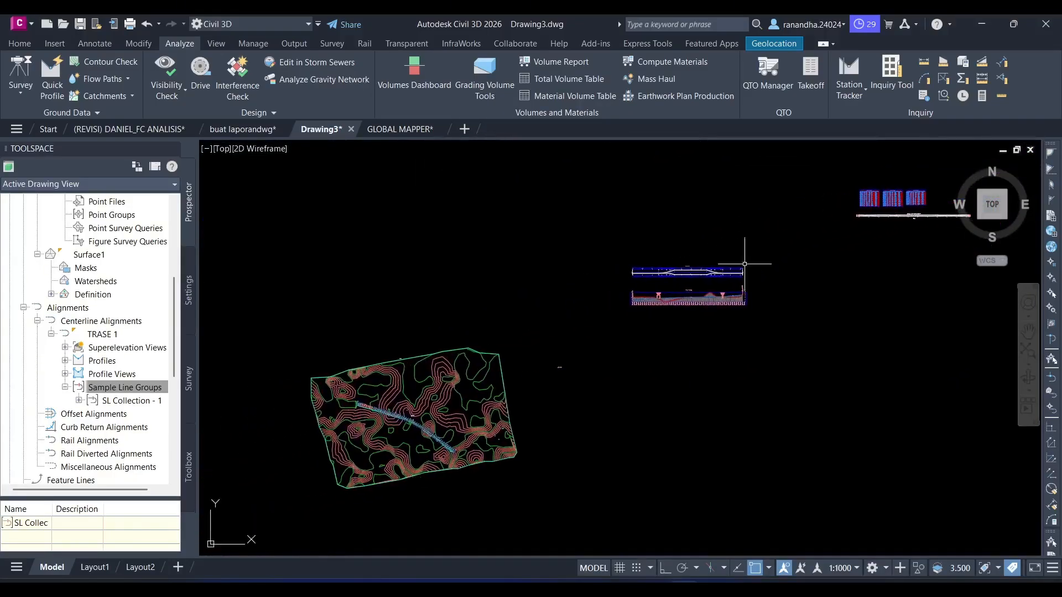
{"action": "type", "text": "D"}
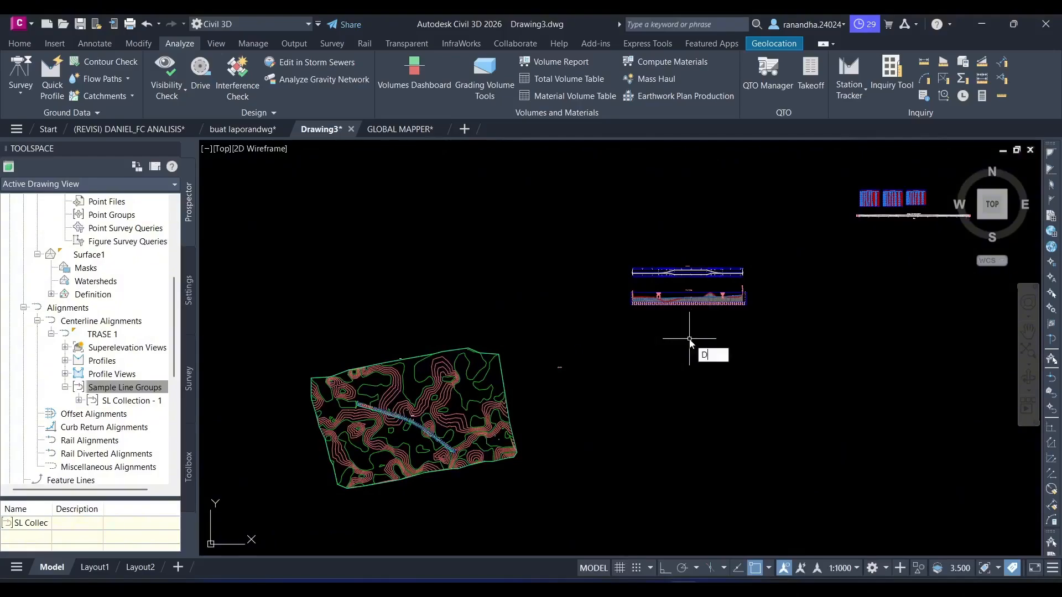
{"action": "type", "text": "RI"}
{"action": "key", "text": "Return"}
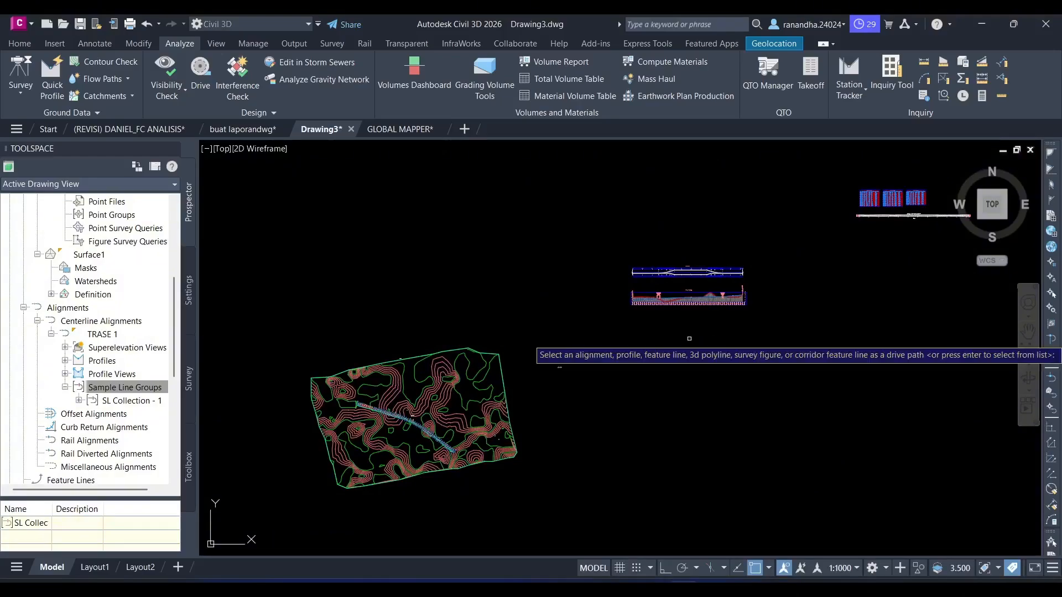
{"action": "key", "text": "Return"}
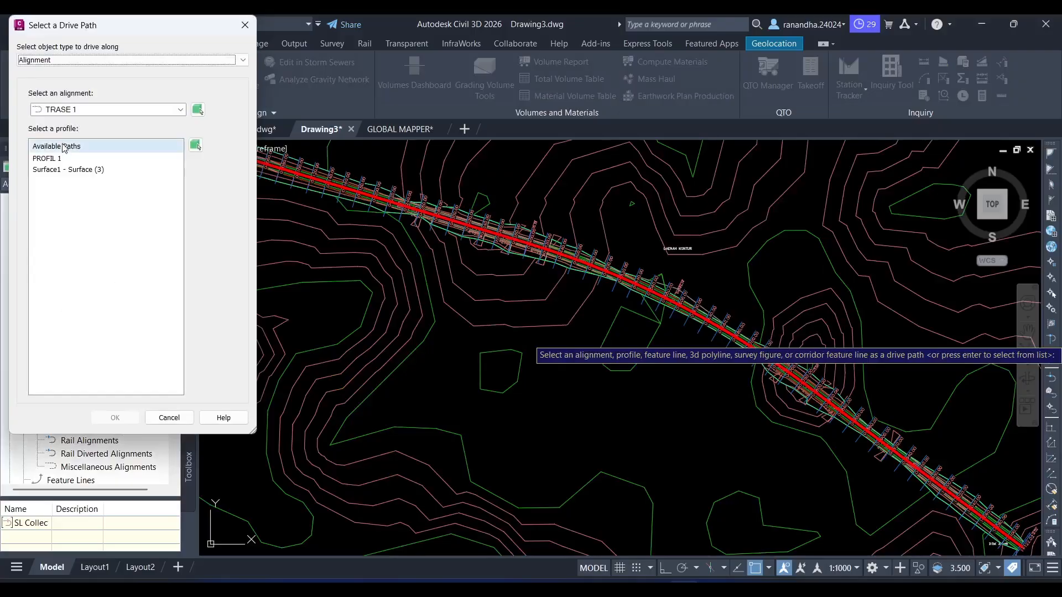
{"action": "left_click", "coordinate": [47, 158]}
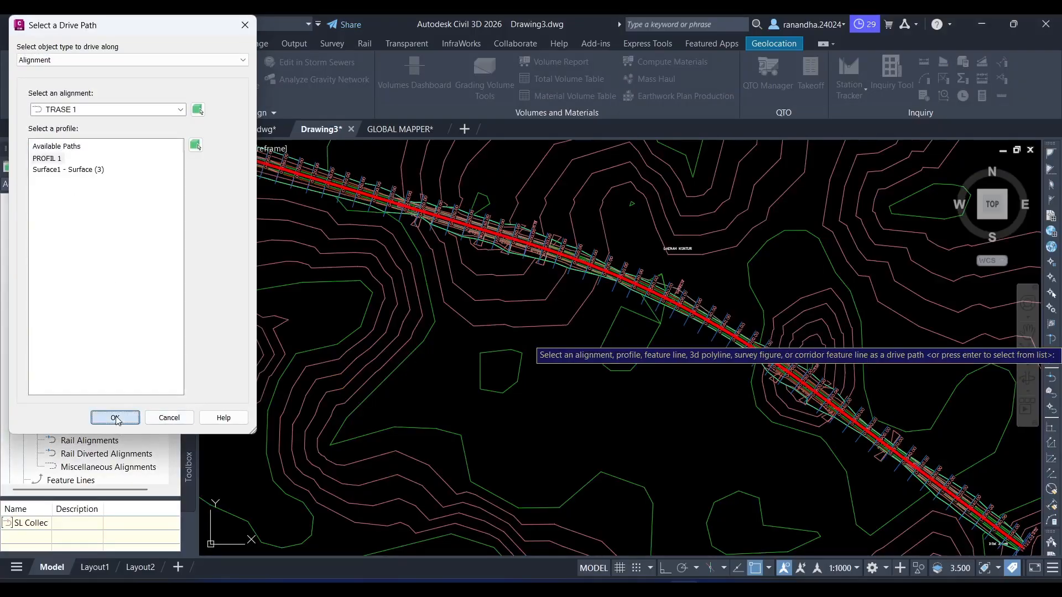
{"action": "left_click", "coordinate": [118, 419]}
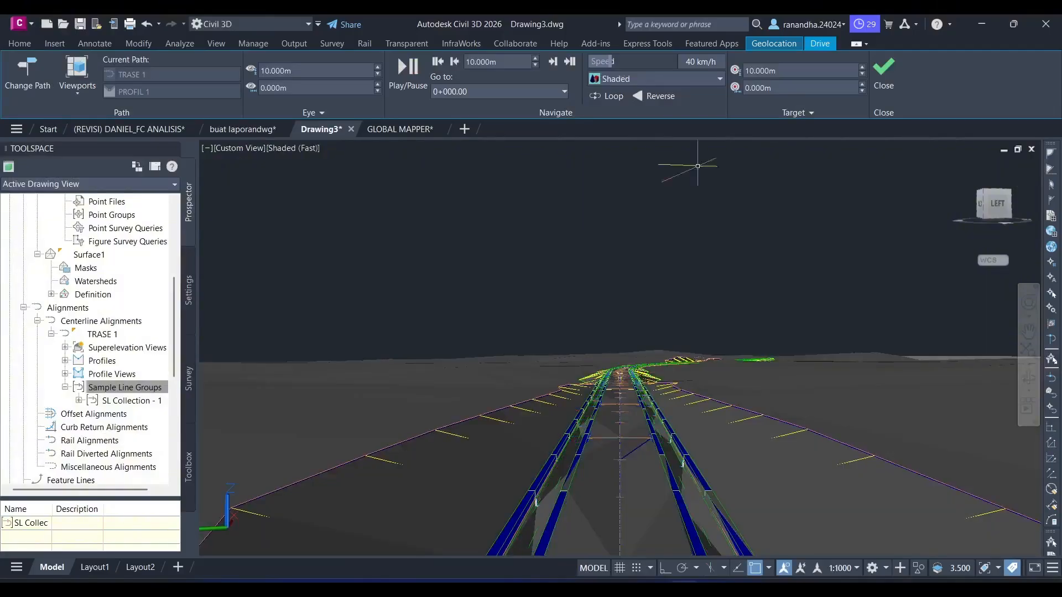
- Play the drive simulation along the corridor and set its speed to 145 km/h
{"action": "left_click", "coordinate": [406, 66]}
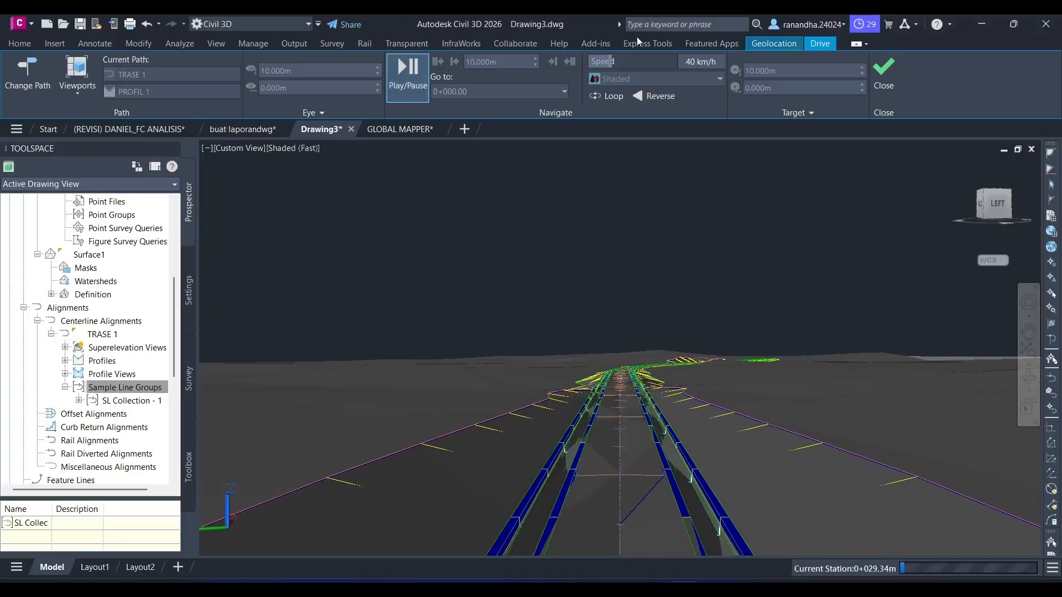
{"action": "left_click_drag", "start_coordinate": [610, 61], "coordinate": [722, 67]}
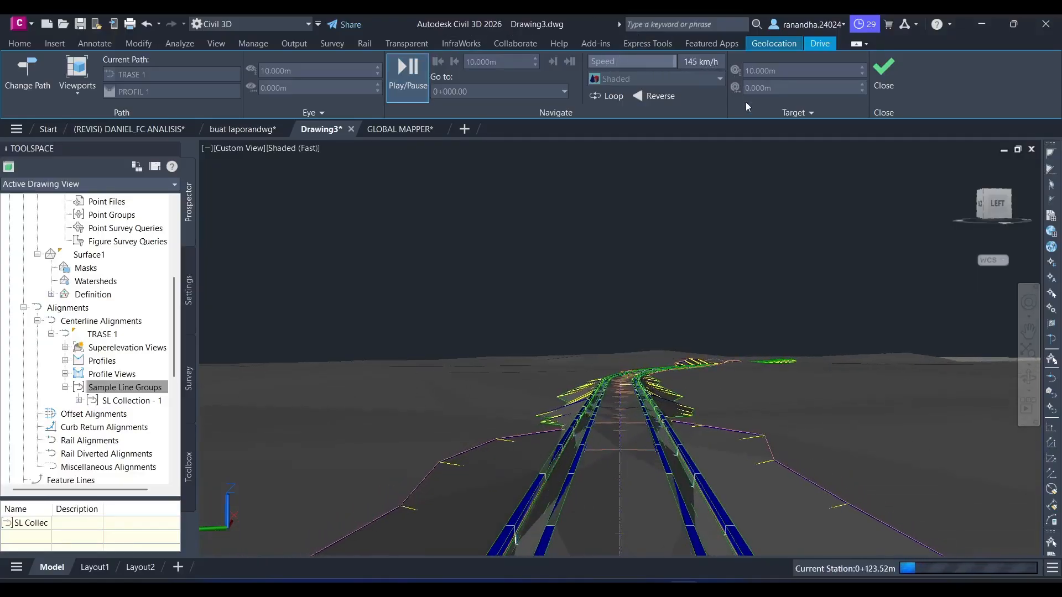
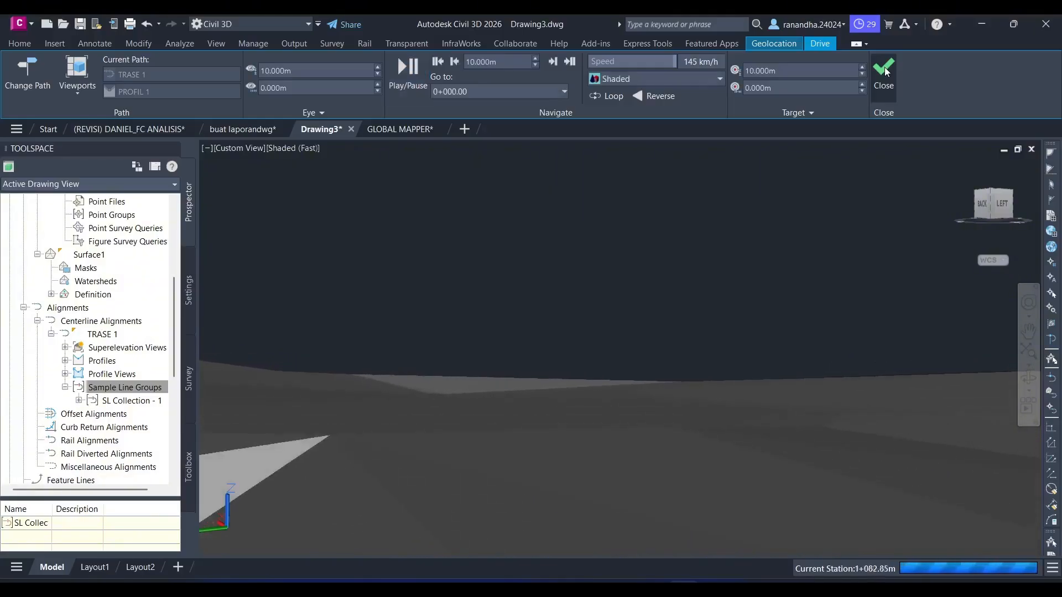
- Exit the Drive simulation and inspect the TRASE 1 corridor and its sample lines in plan view
{"action": "left_click", "coordinate": [885, 70]}
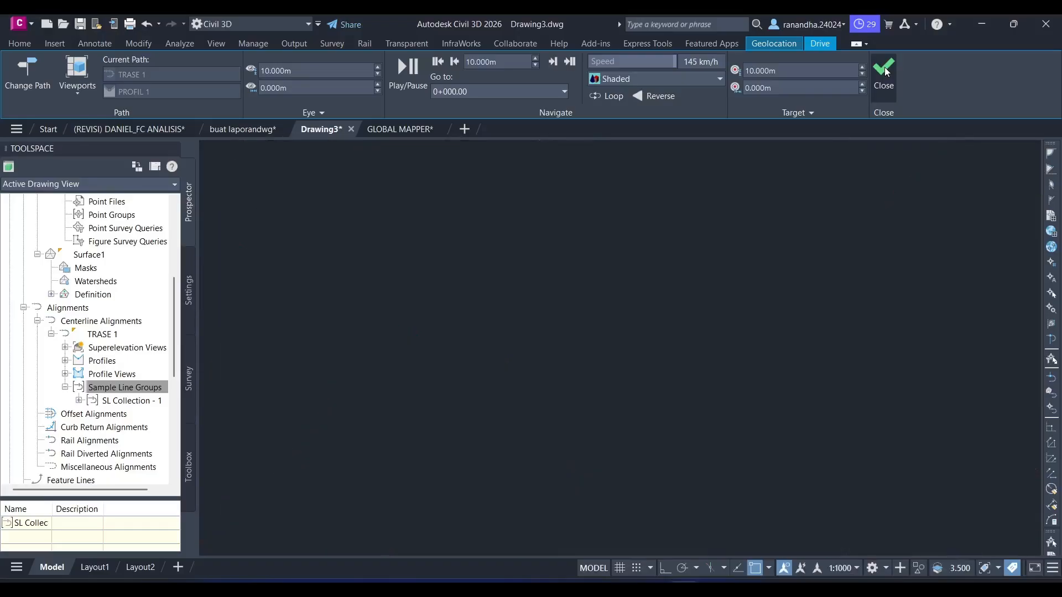
{"action": "scroll", "coordinate": [697, 264], "scroll_direction": "down", "scroll_amount": 9}
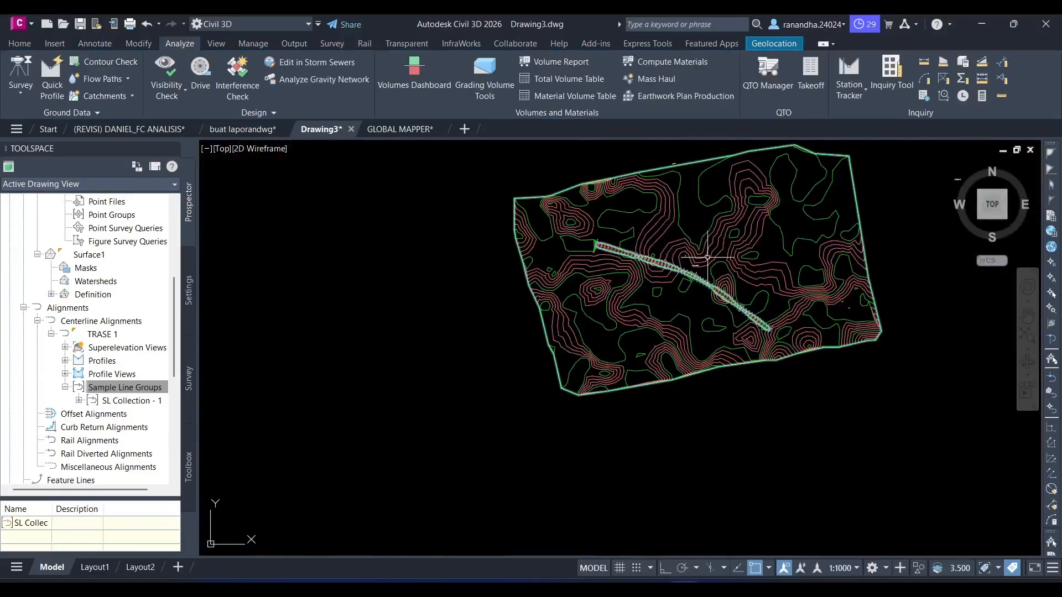
{"action": "middle_click_drag", "start_coordinate": [708, 258], "coordinate": [638, 279]}
{"action": "scroll", "coordinate": [638, 280], "scroll_direction": "up", "scroll_amount": 4}
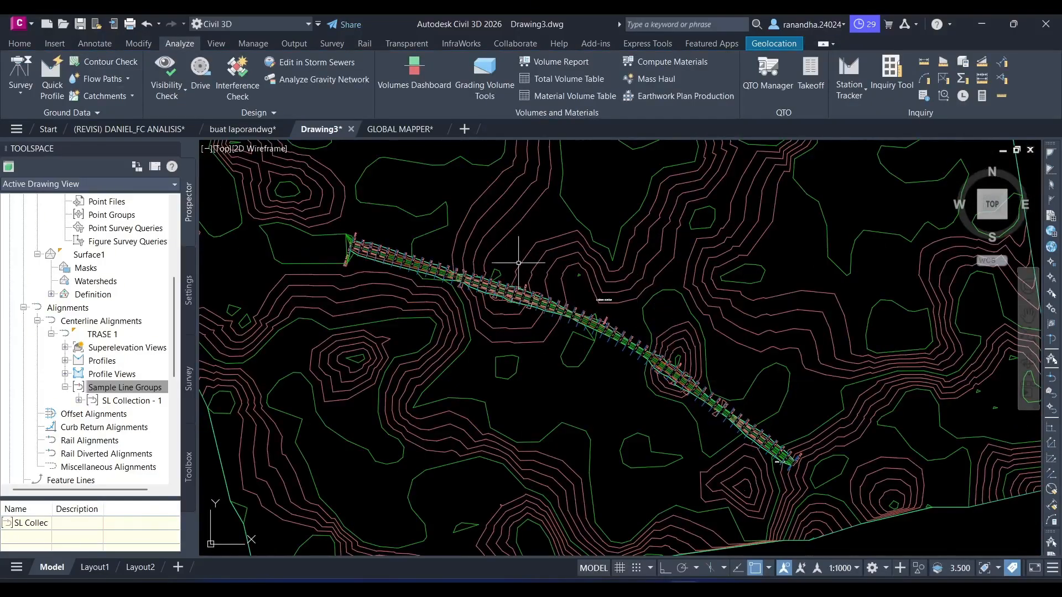
{"action": "scroll", "coordinate": [664, 310], "scroll_direction": "down", "scroll_amount": 8}
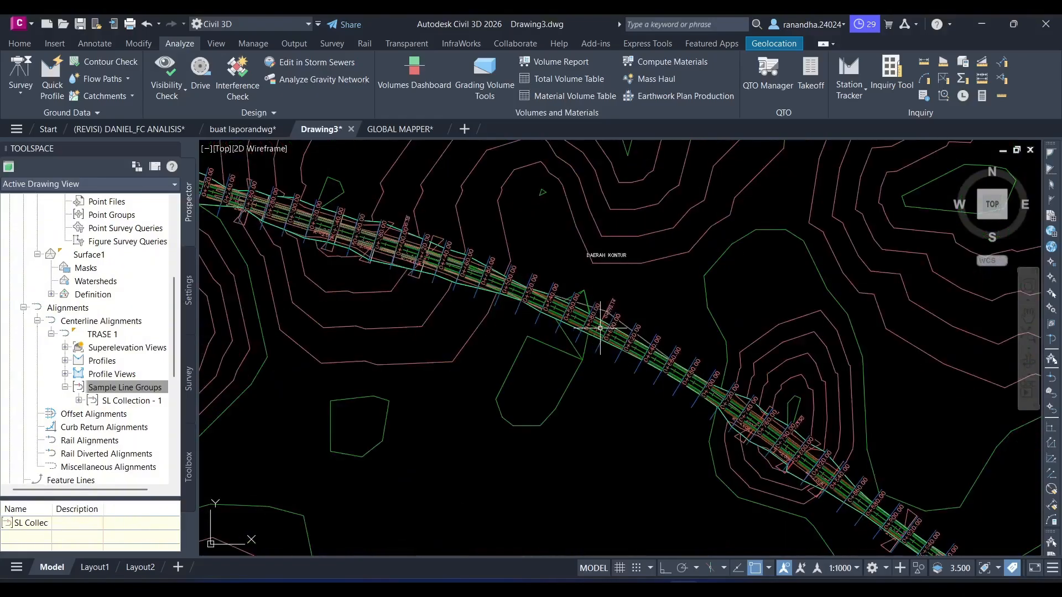
{"action": "middle_click_drag", "start_coordinate": [776, 295], "coordinate": [458, 337]}
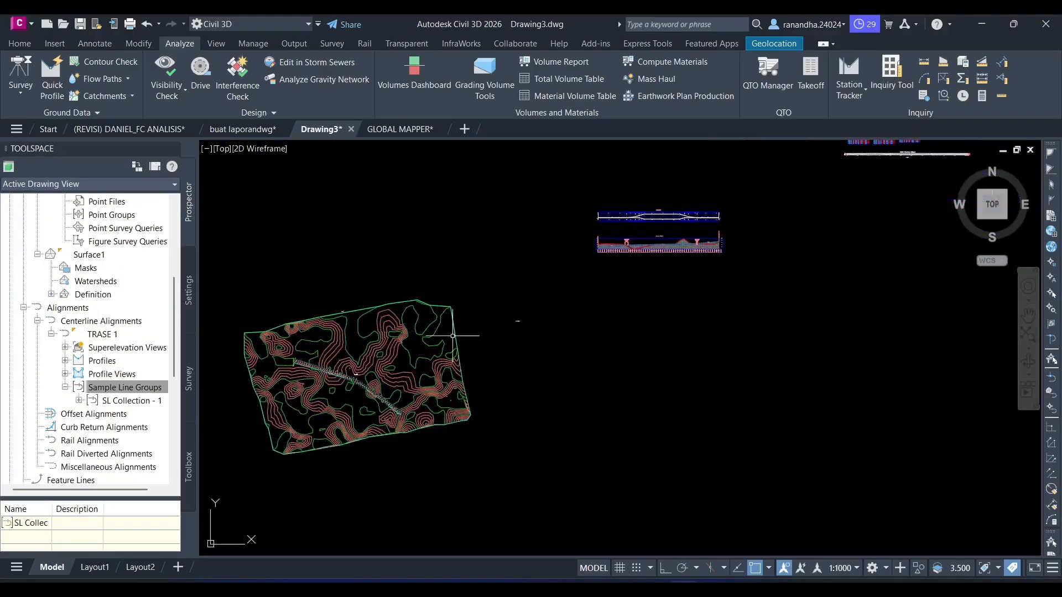
- Review the total volume tables and the TRASE 1 mass haul diagram
{"action": "middle_click_drag", "start_coordinate": [721, 185], "coordinate": [403, 372]}
{"action": "scroll", "coordinate": [589, 293], "scroll_direction": "up", "scroll_amount": 2}
{"action": "scroll", "coordinate": [588, 292], "scroll_direction": "up", "scroll_amount": 10}
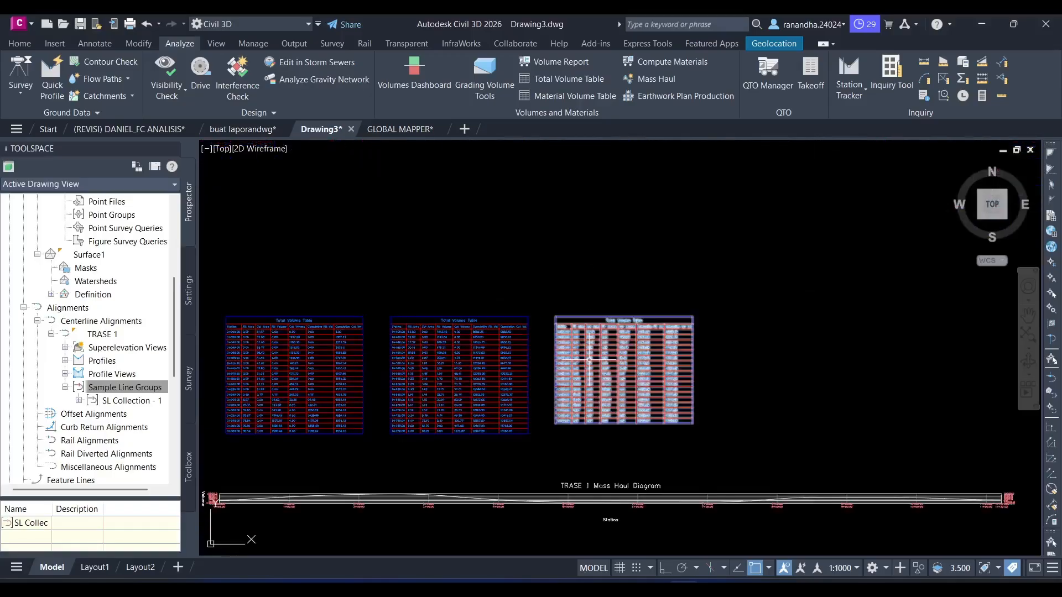
{"action": "scroll", "coordinate": [740, 364], "scroll_direction": "down", "scroll_amount": 6}
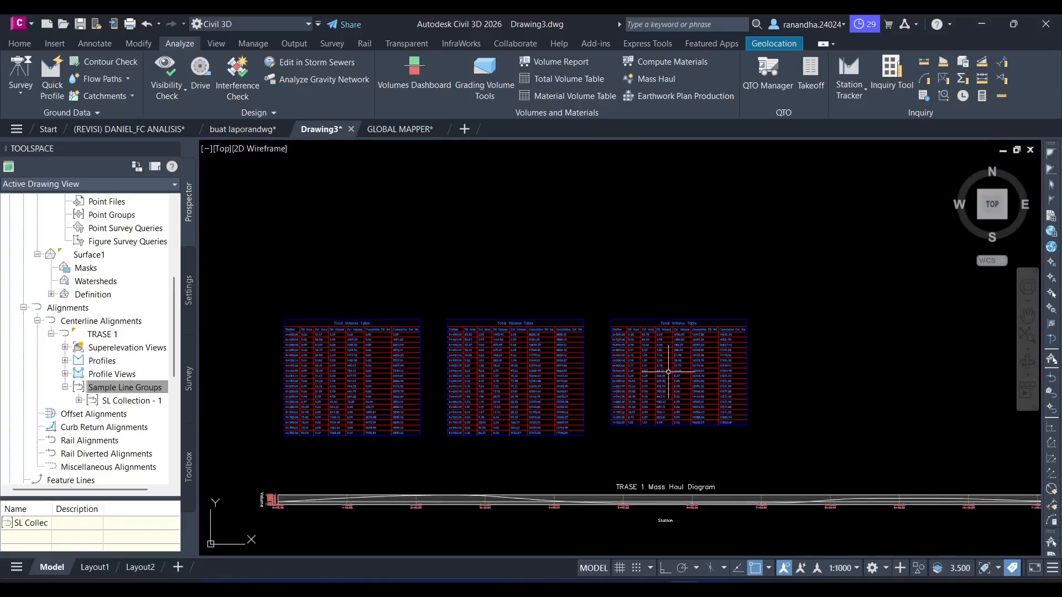
- Examine the superelevation and profile views, and review the whole contour plan with the road corridor
{"action": "middle_click_drag", "start_coordinate": [529, 378], "coordinate": [864, 215]}
{"action": "scroll", "coordinate": [863, 222], "scroll_direction": "down", "scroll_amount": 4}
{"action": "middle_click_drag", "start_coordinate": [537, 338], "coordinate": [835, 206]}
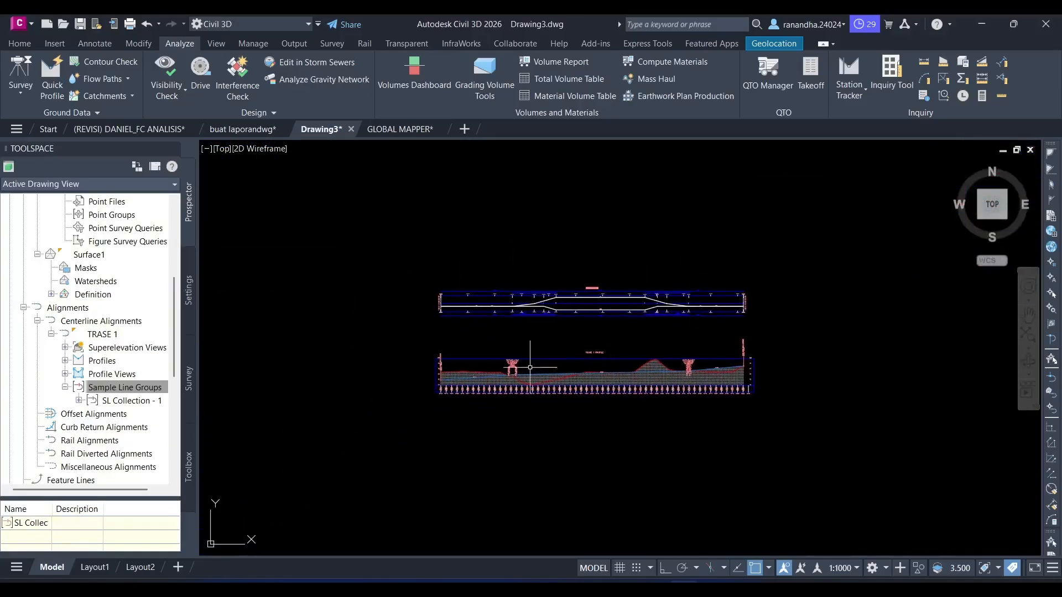
{"action": "scroll", "coordinate": [517, 378], "scroll_direction": "up", "scroll_amount": 5}
{"action": "middle_click_drag", "start_coordinate": [695, 278], "coordinate": [574, 278]}
{"action": "scroll", "coordinate": [521, 386], "scroll_direction": "down", "scroll_amount": 3}
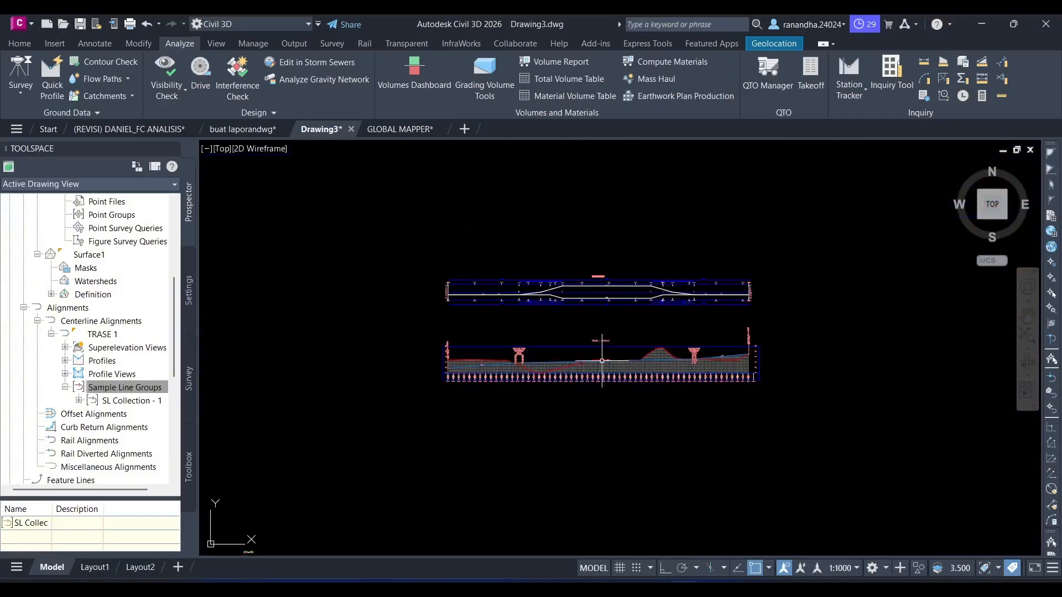
{"action": "scroll", "coordinate": [415, 372], "scroll_direction": "down", "scroll_amount": 2}
{"action": "middle_click_drag", "start_coordinate": [415, 372], "coordinate": [715, 245]}
{"action": "scroll", "coordinate": [708, 299], "scroll_direction": "up", "scroll_amount": 2}
{"action": "middle_click_drag", "start_coordinate": [708, 296], "coordinate": [824, 205]}
{"action": "scroll", "coordinate": [685, 270], "scroll_direction": "up", "scroll_amount": 2}
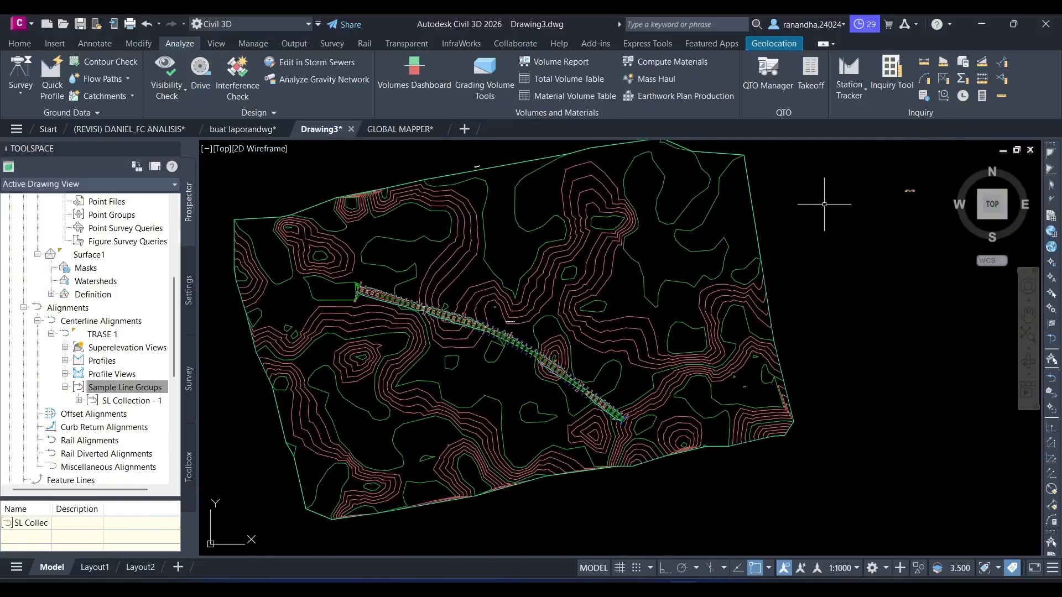